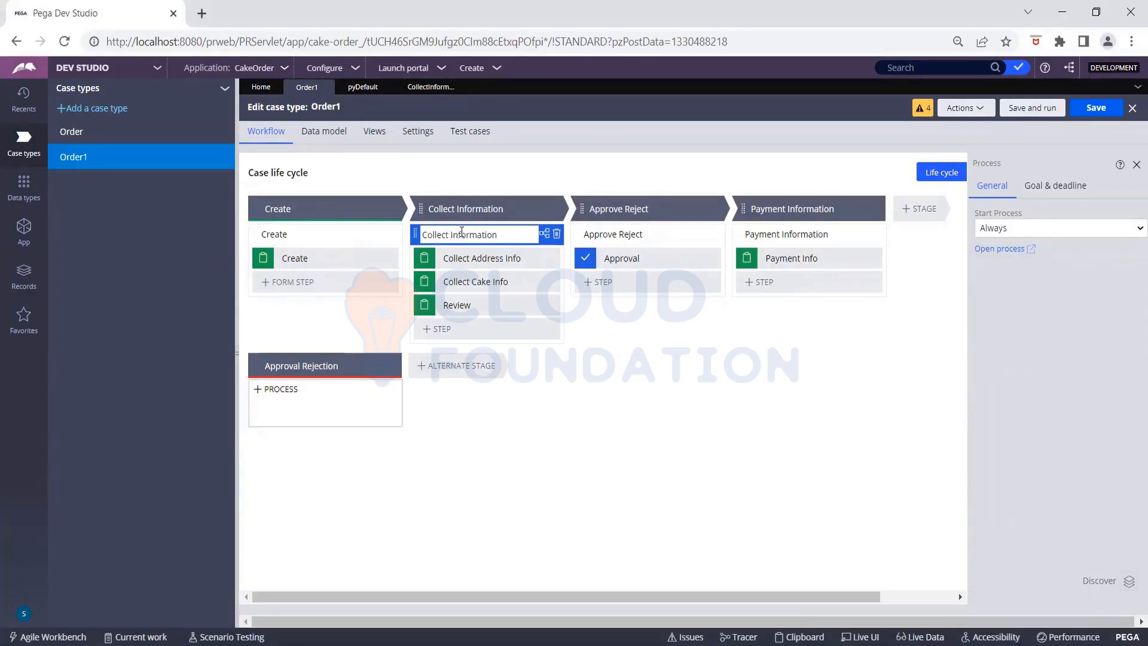
- Open the AddressInfo section through the flow action of the Collect Address Info connector in the Collect Information flow
left_click(428, 88)
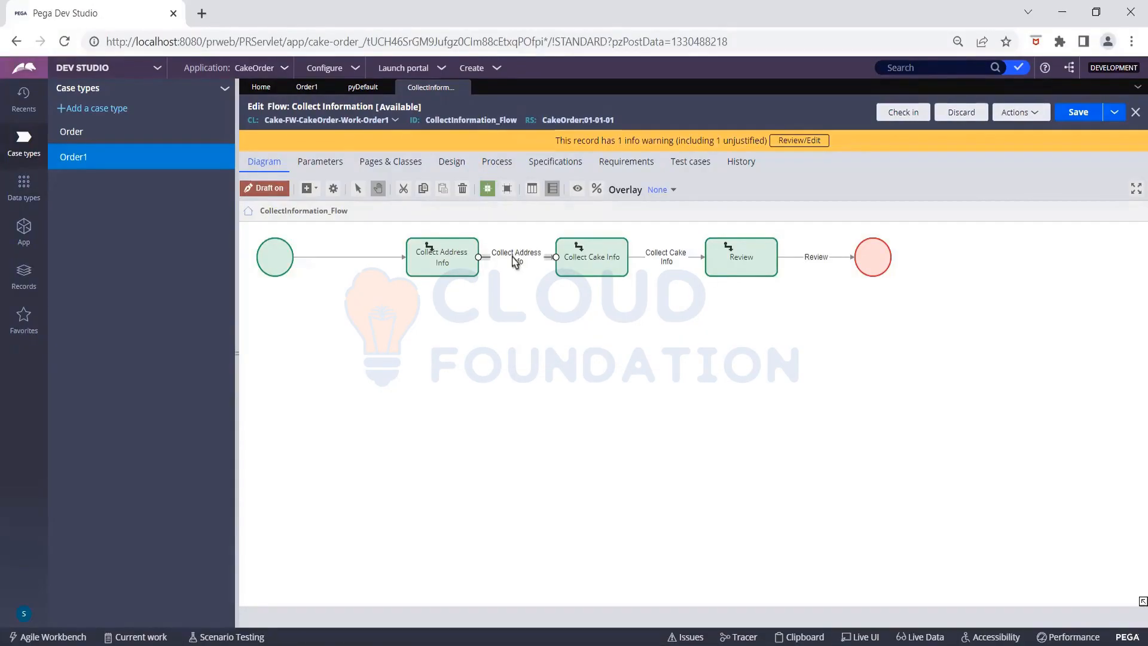
left_click(458, 250)
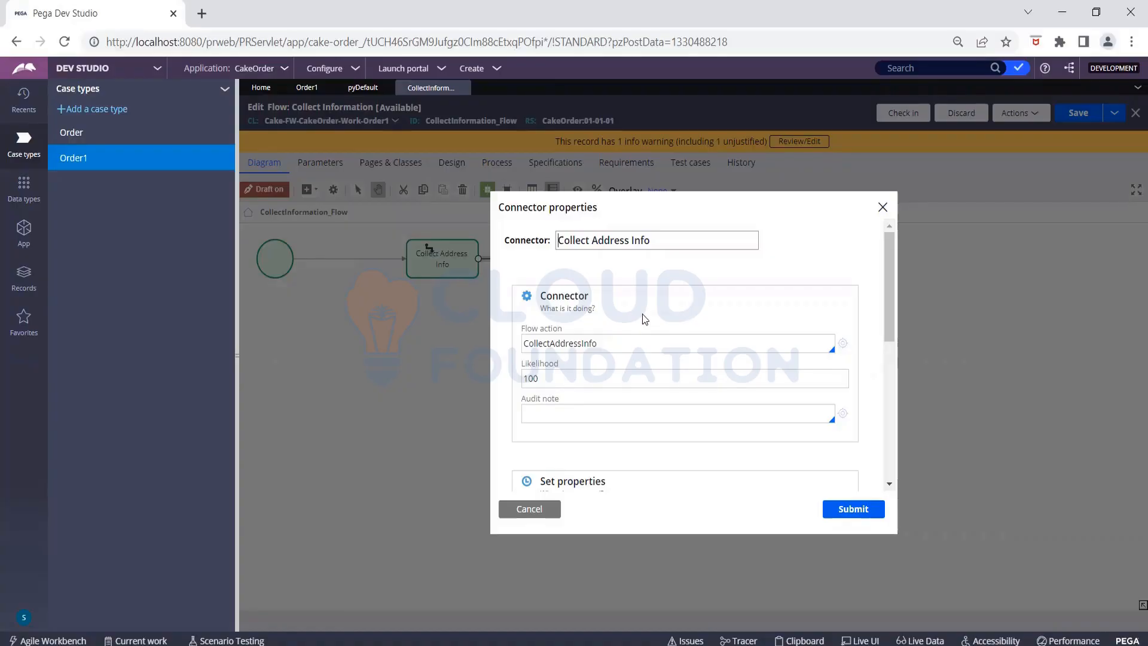
left_click(843, 344)
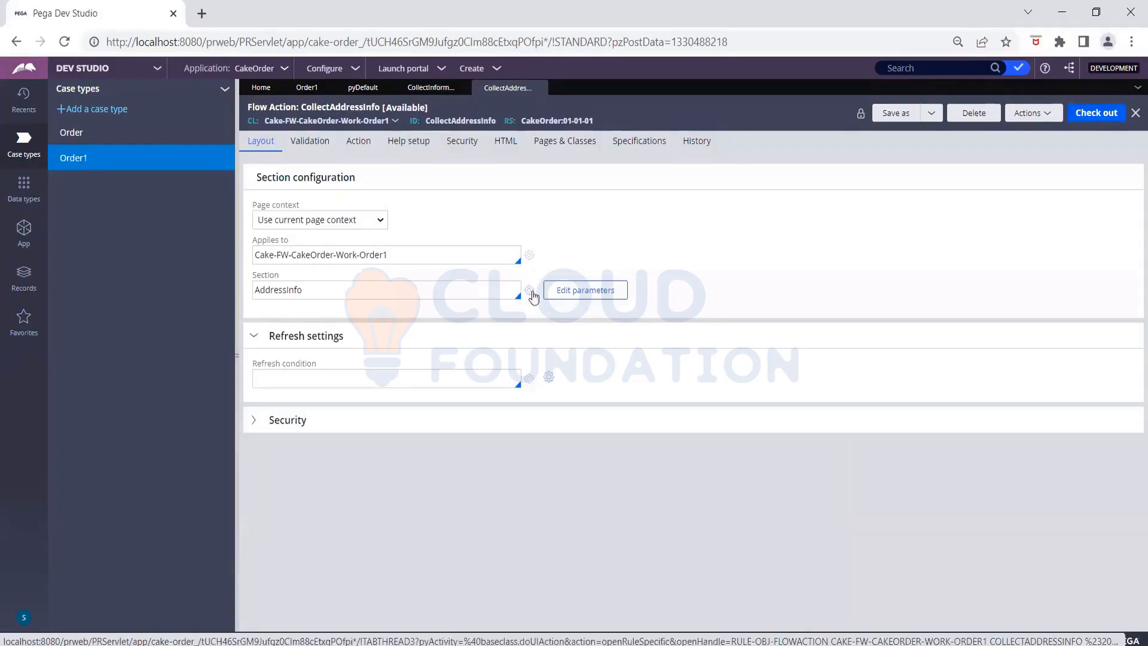
left_click(531, 291)
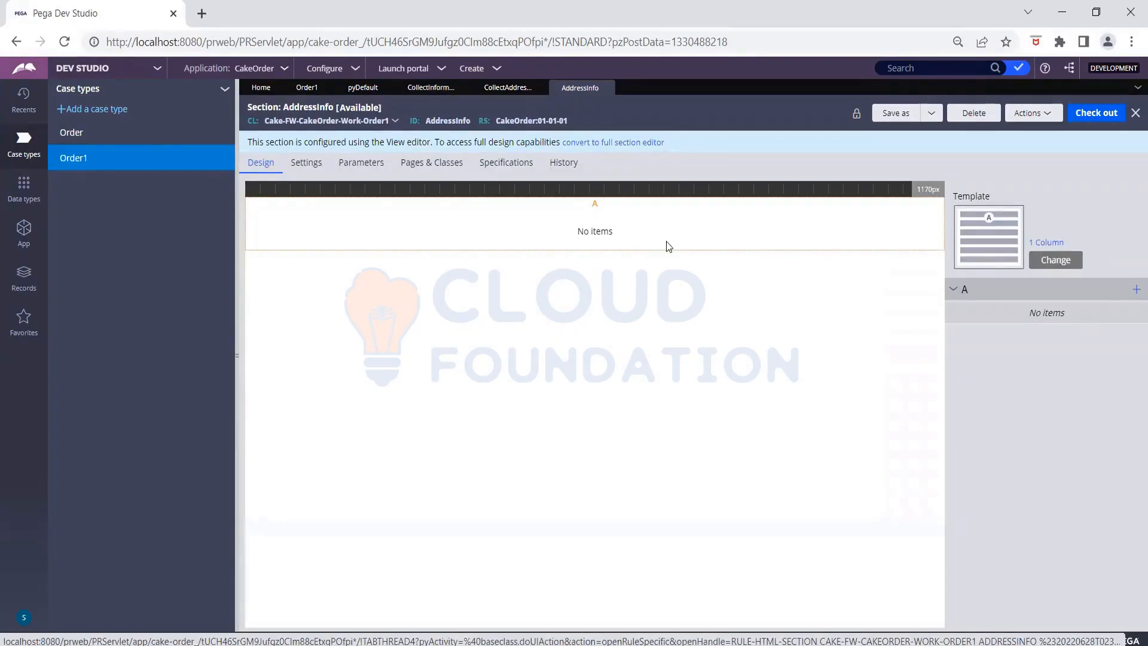
- Check out the AddressInfo section, convert it to the full section editor, and narrow the explorer pane for more design space
left_click(307, 87)
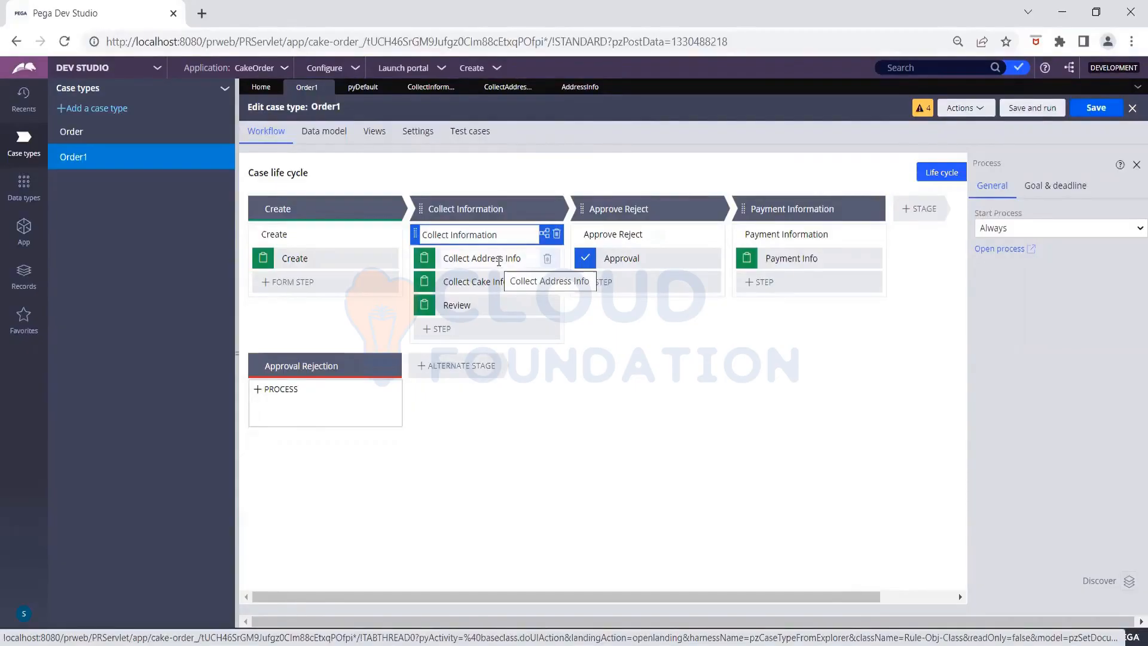
left_click(572, 90)
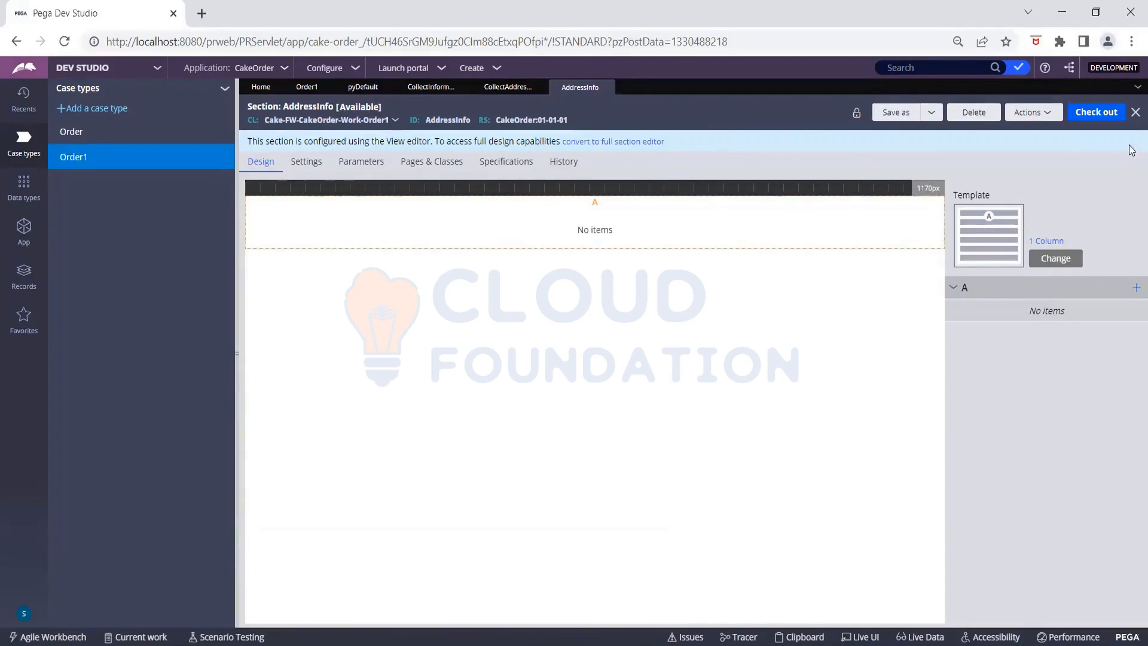
left_click(1099, 111)
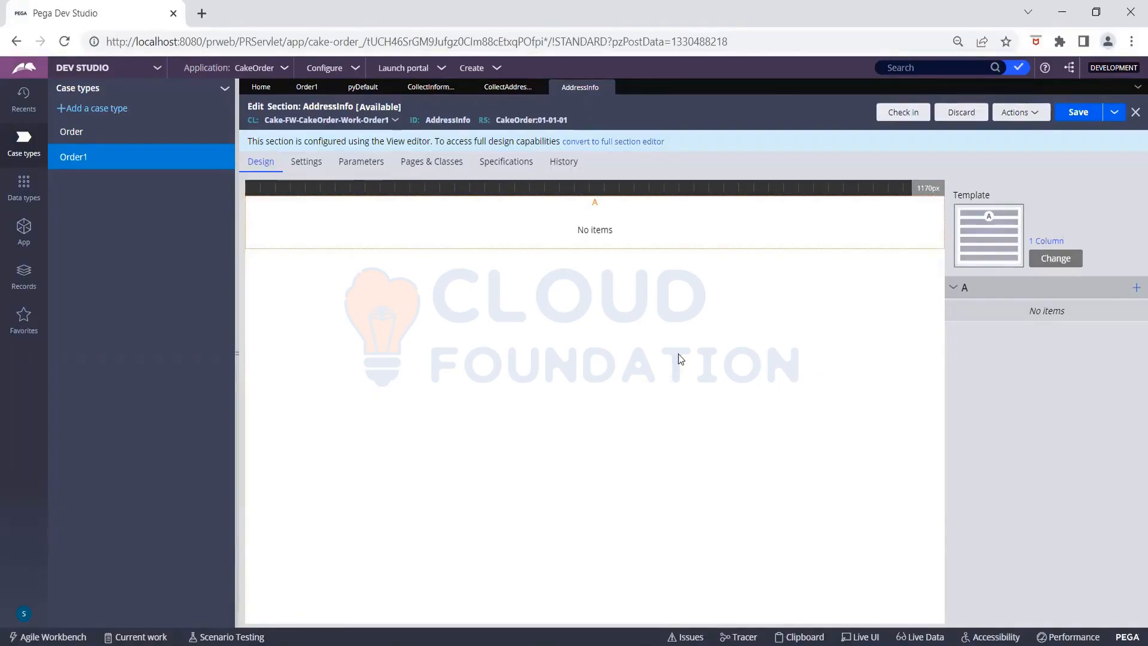
left_click(615, 143)
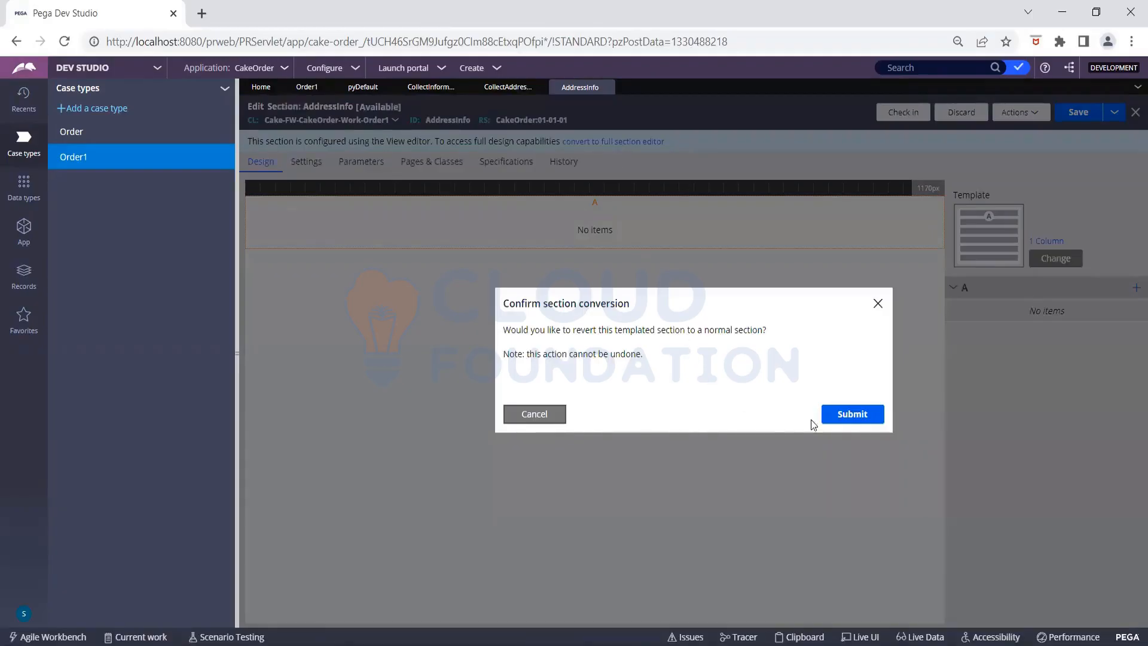
left_click(837, 420)
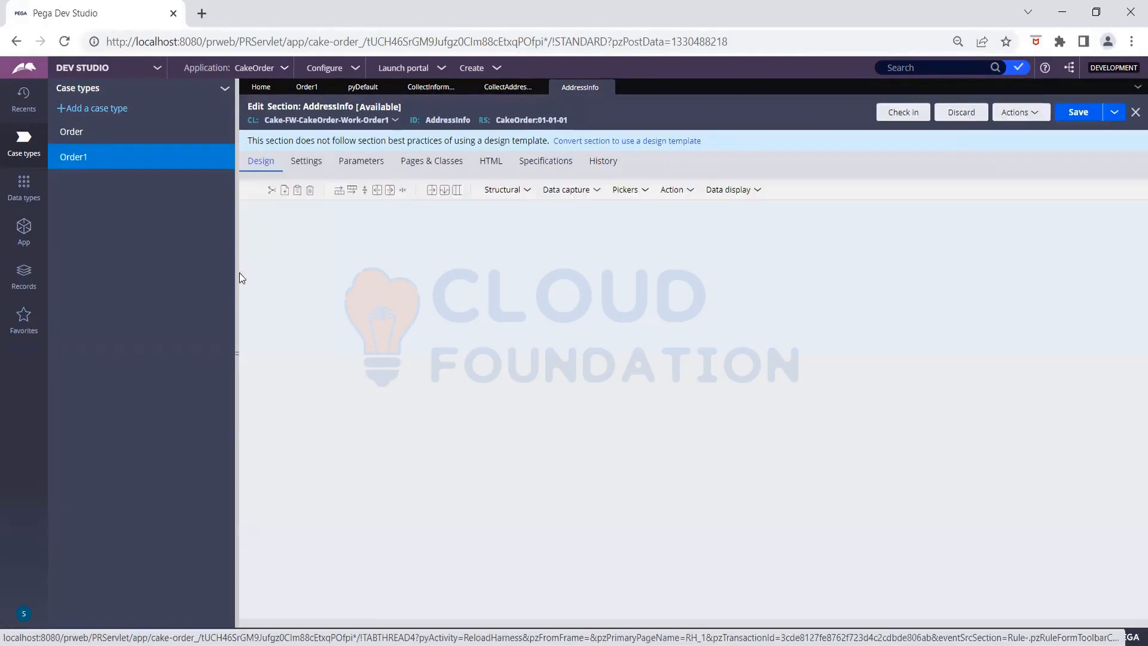
left_click_drag(237, 267, 91, 267)
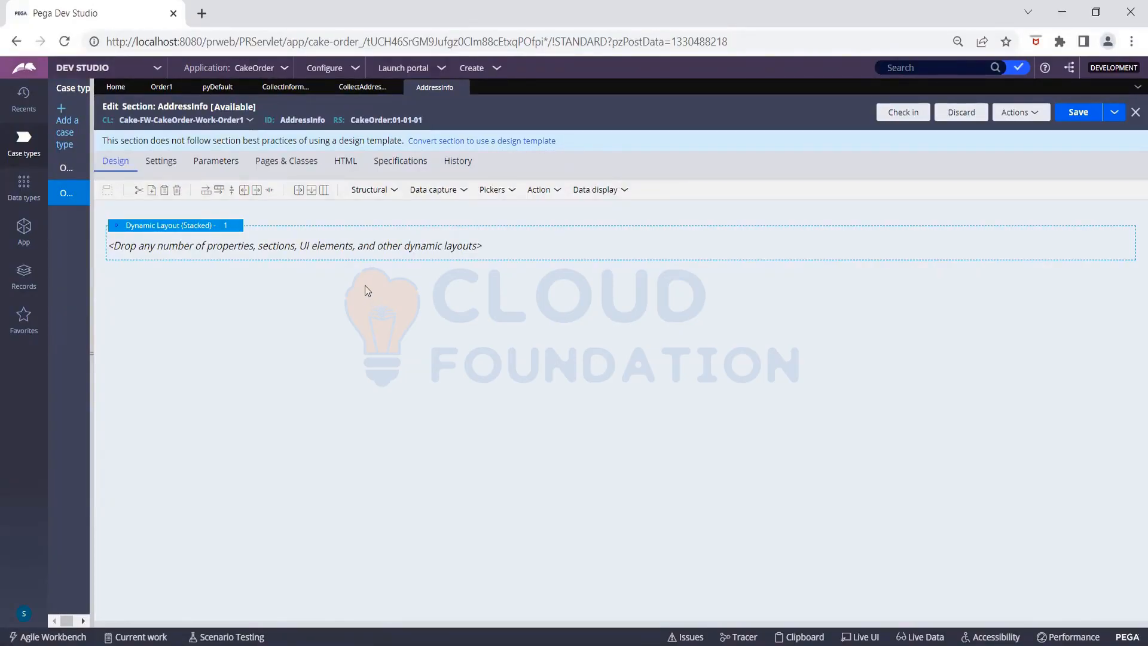
- Add a text input to the section's dynamic layout and enter Name as its property
left_click(457, 194)
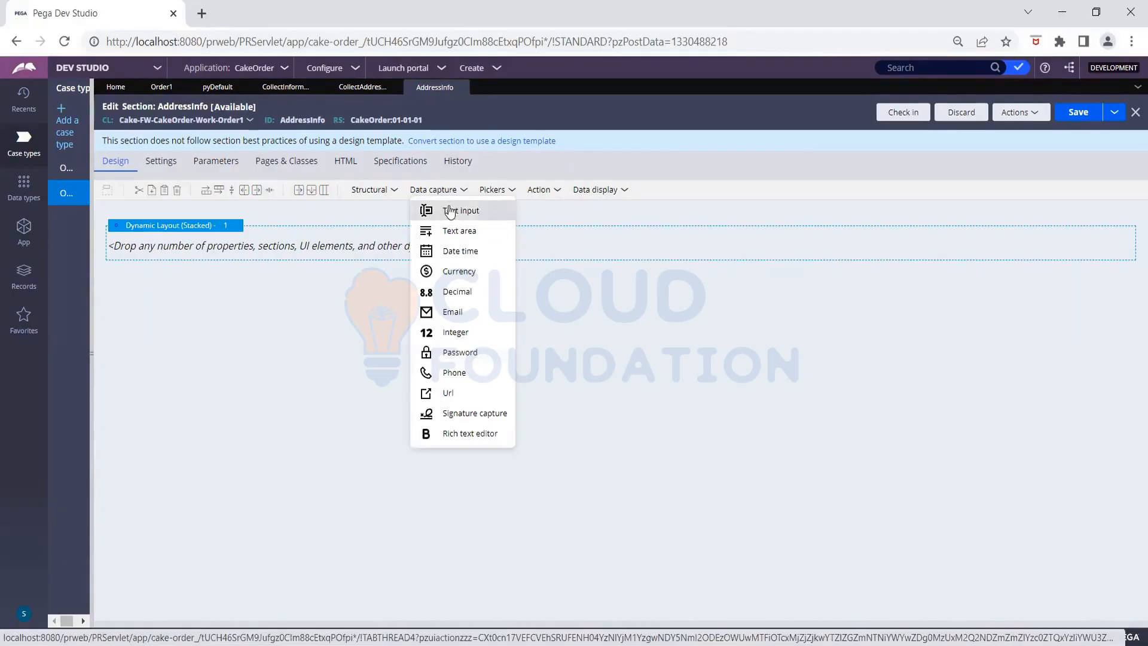
left_click_drag(458, 210, 373, 241)
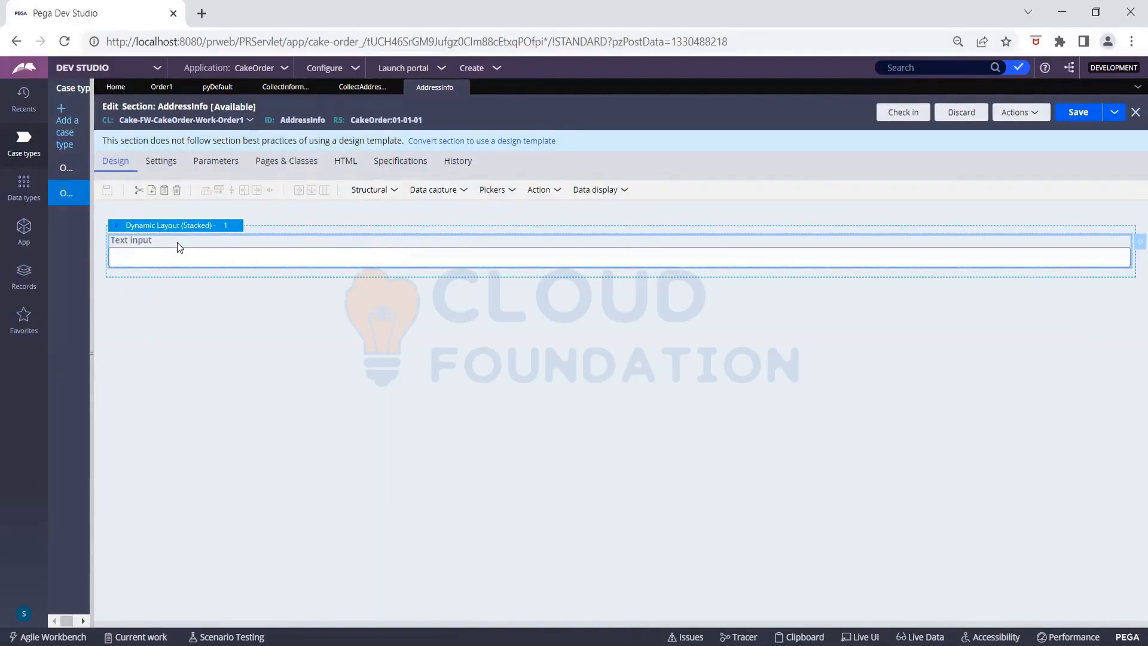
double_click(150, 239)
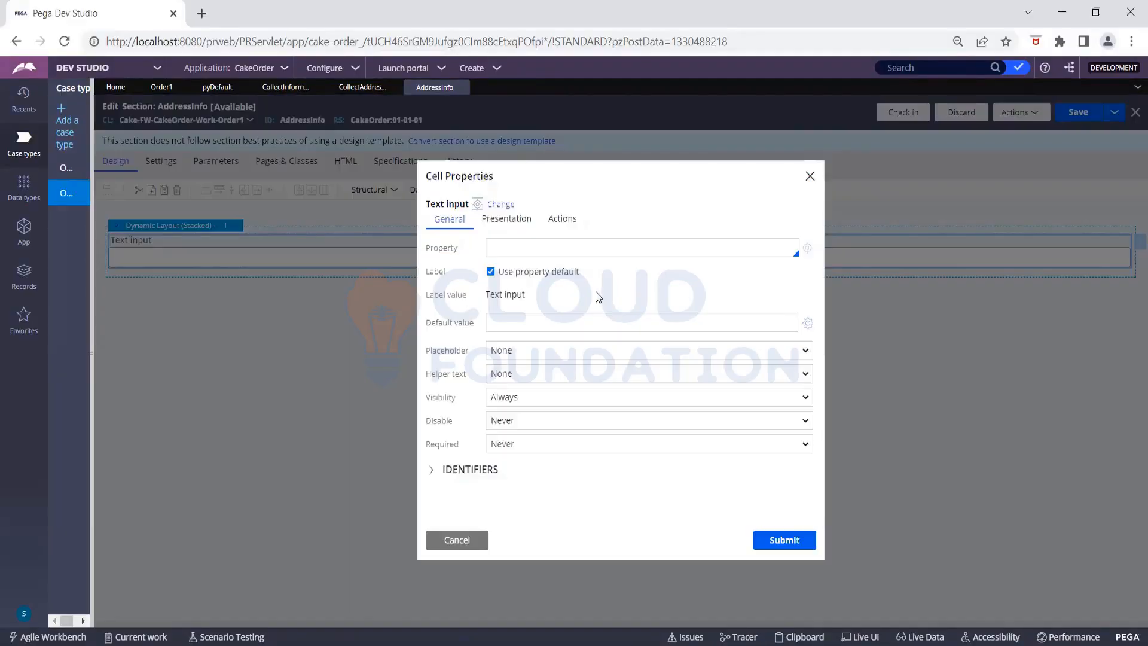
left_click(579, 247)
type("Name")
- Create and save the Name property in class Cake-FW-CakeOrder-Work-Order1, ruleset CakeOrder 01-01-01
left_click(807, 248)
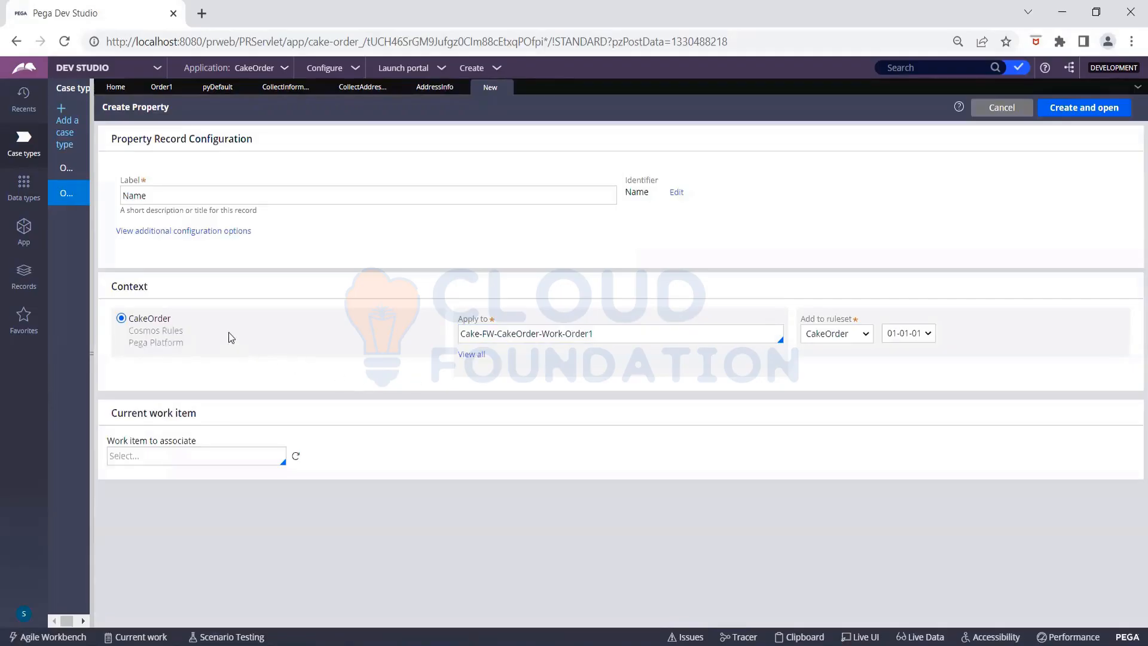
left_click(492, 334)
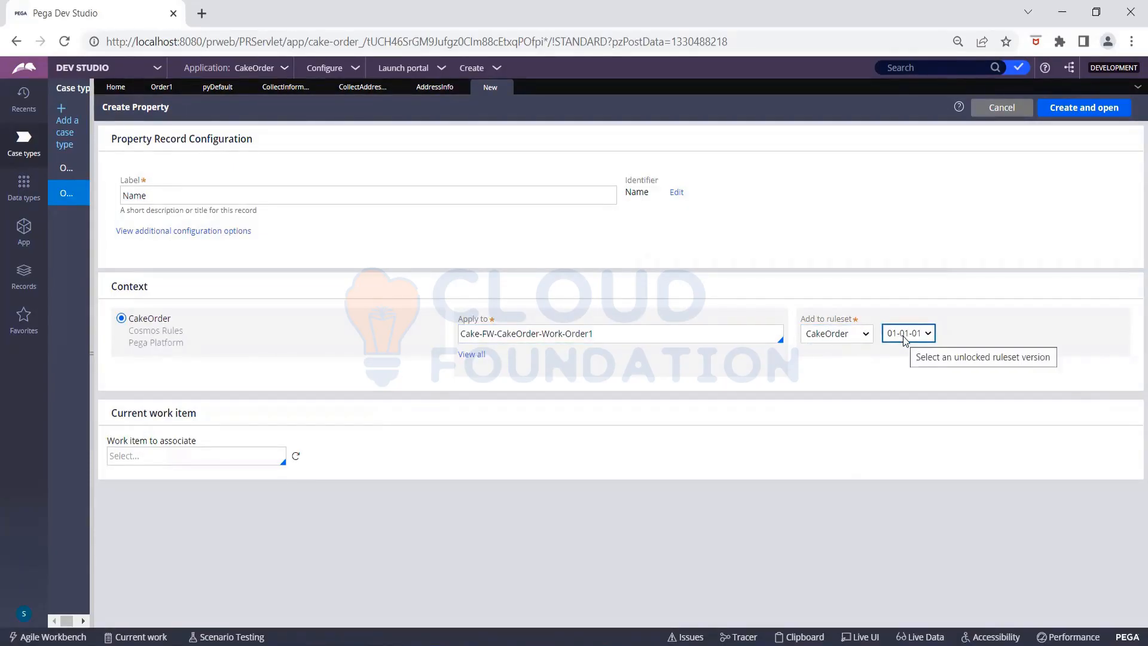
left_click(1059, 110)
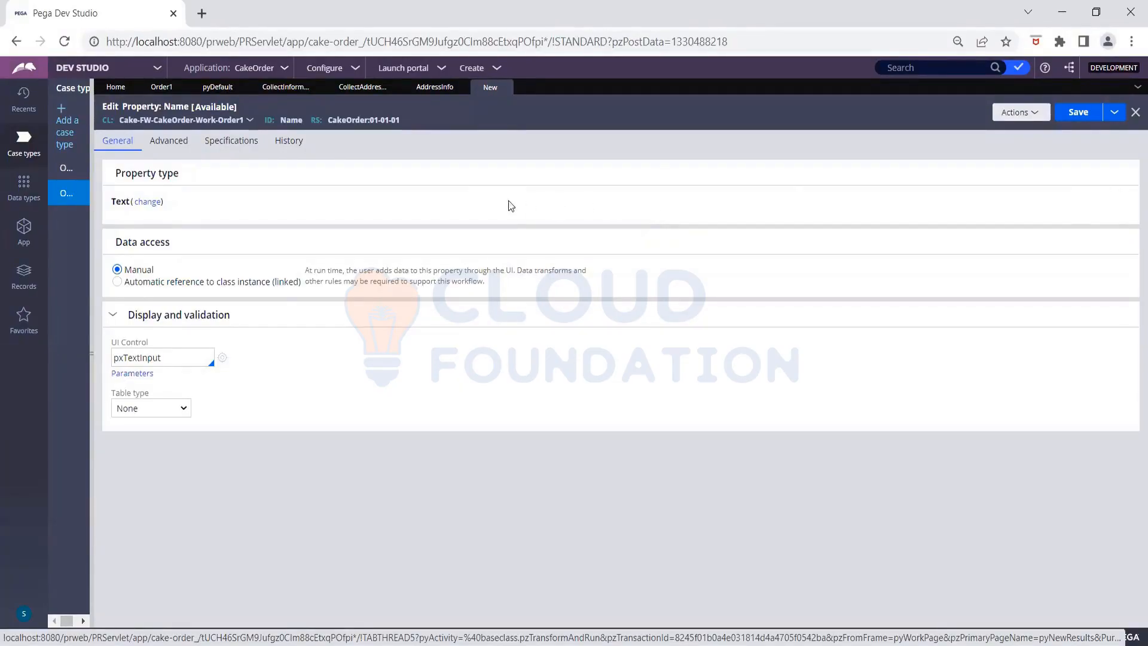
left_click(1071, 120)
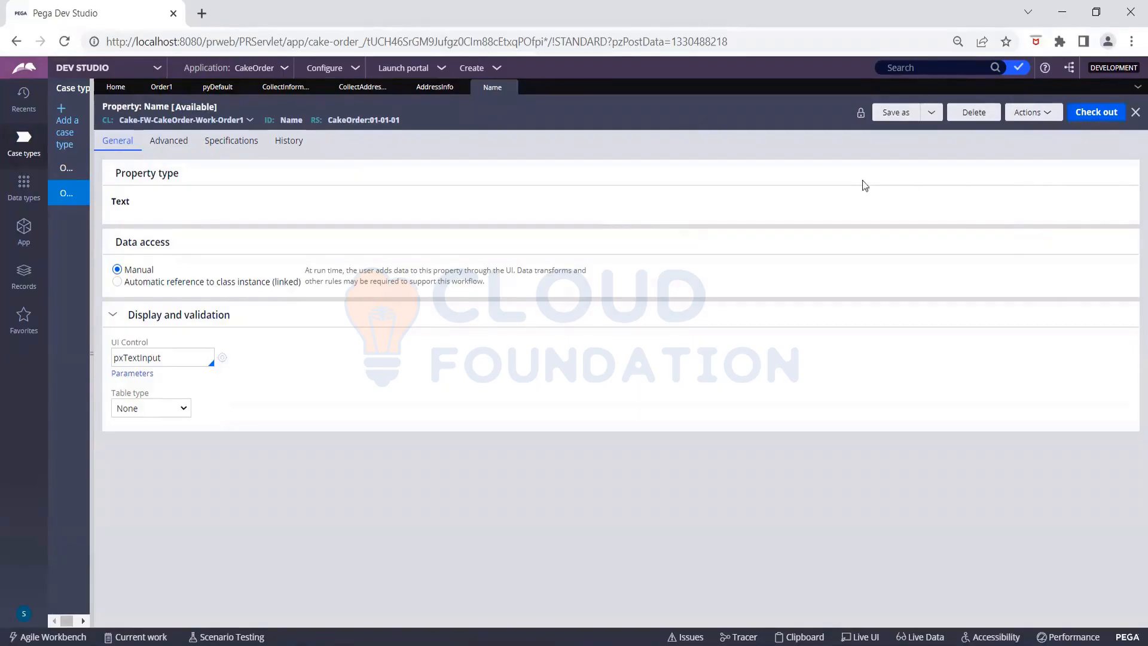
- Bind the text input to the .Name property of Cake-FW-CakeOrder-Work-Order1 and add a second text input below it
left_click(427, 88)
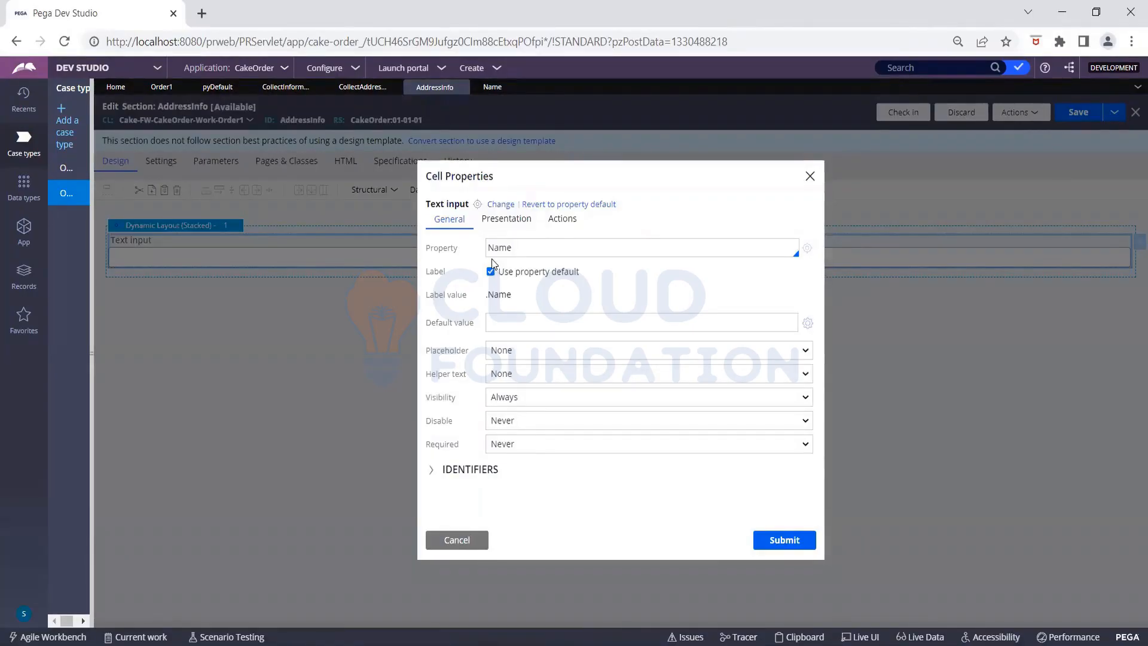
left_click_drag(486, 296, 534, 307)
left_click(531, 288)
left_click(525, 248)
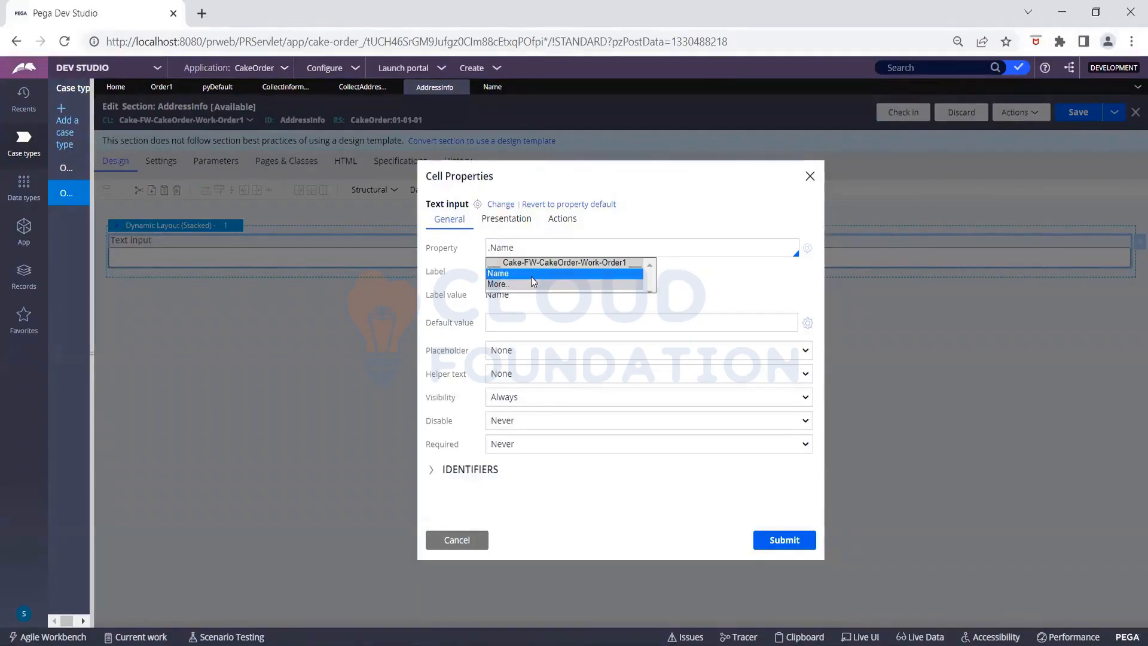
left_click(531, 276)
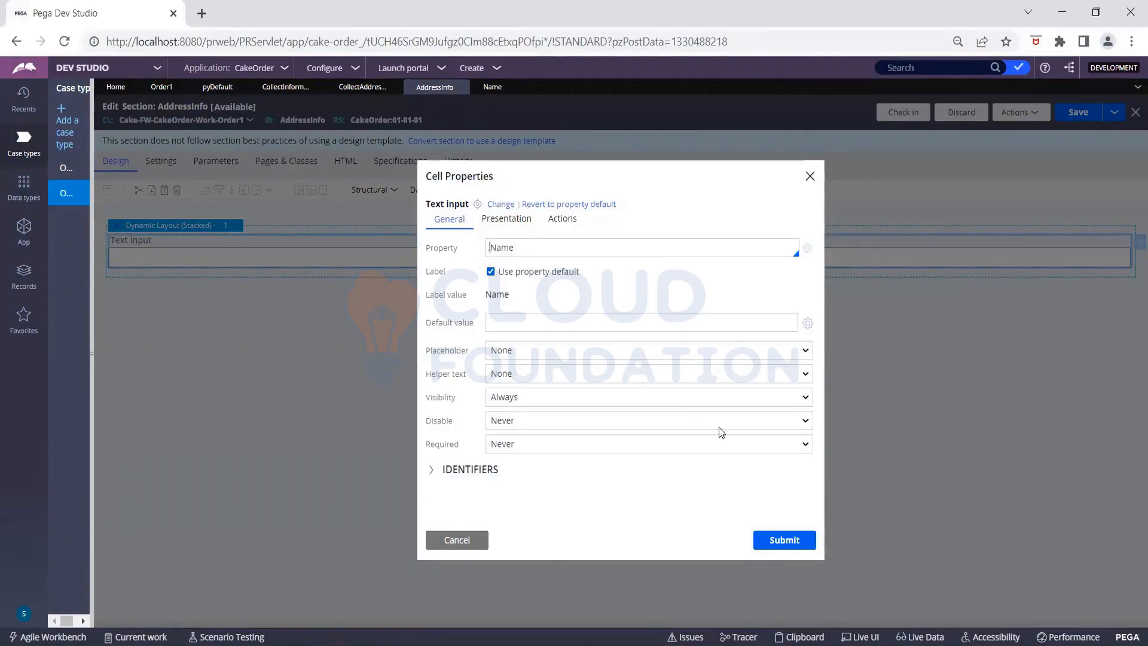
left_click(790, 540)
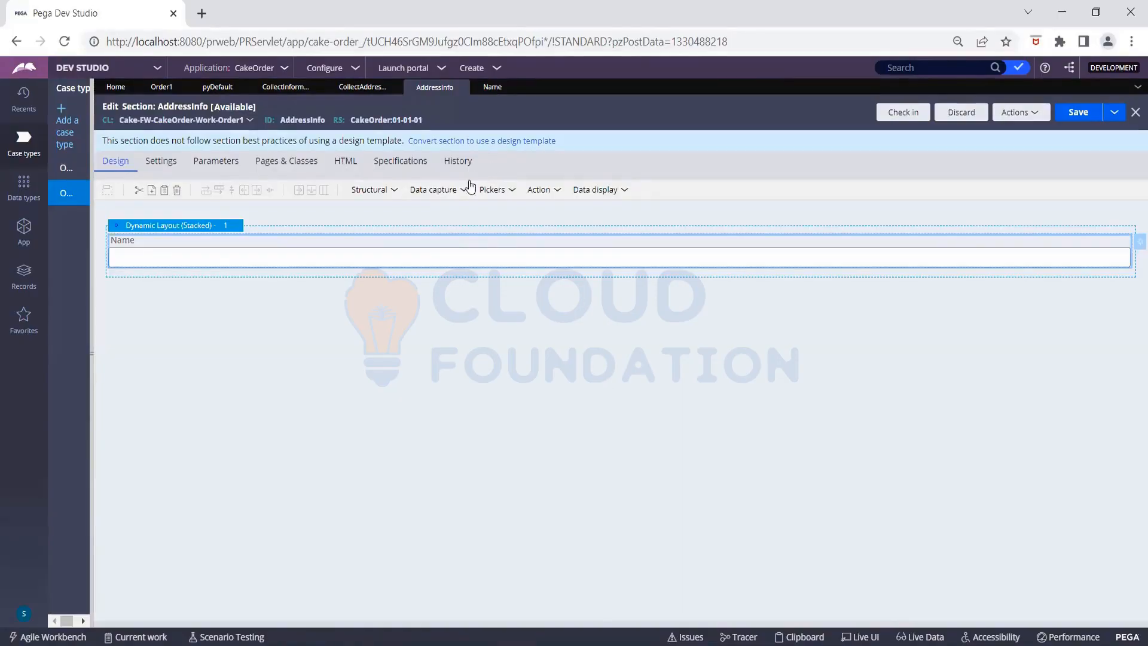
left_click(455, 190)
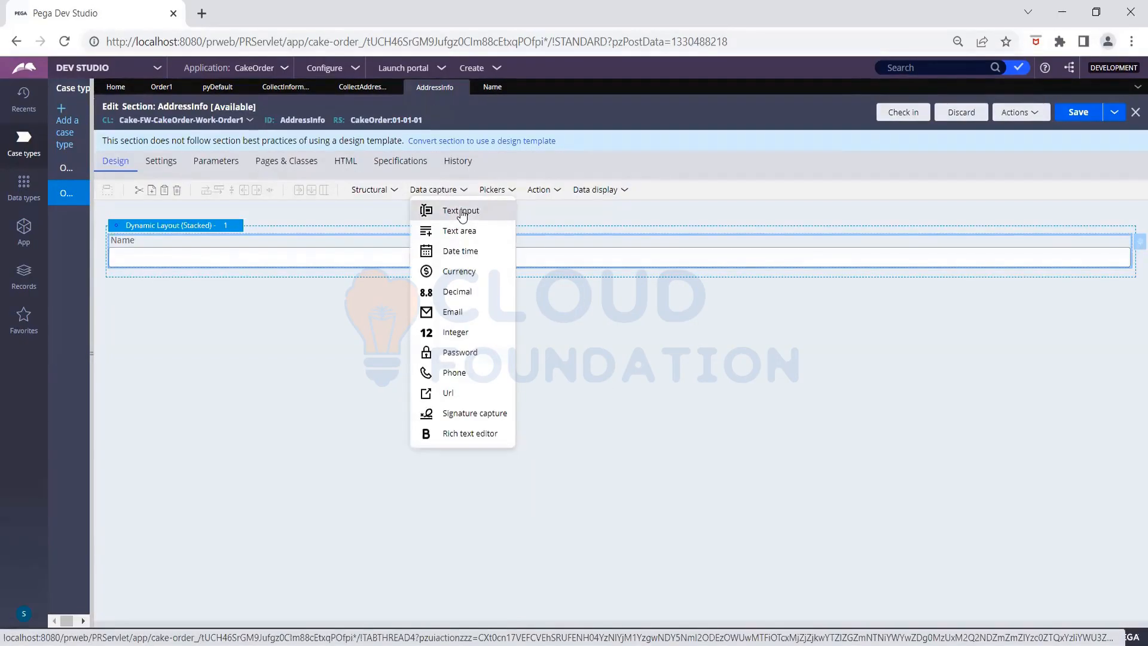
left_click_drag(461, 214, 345, 289)
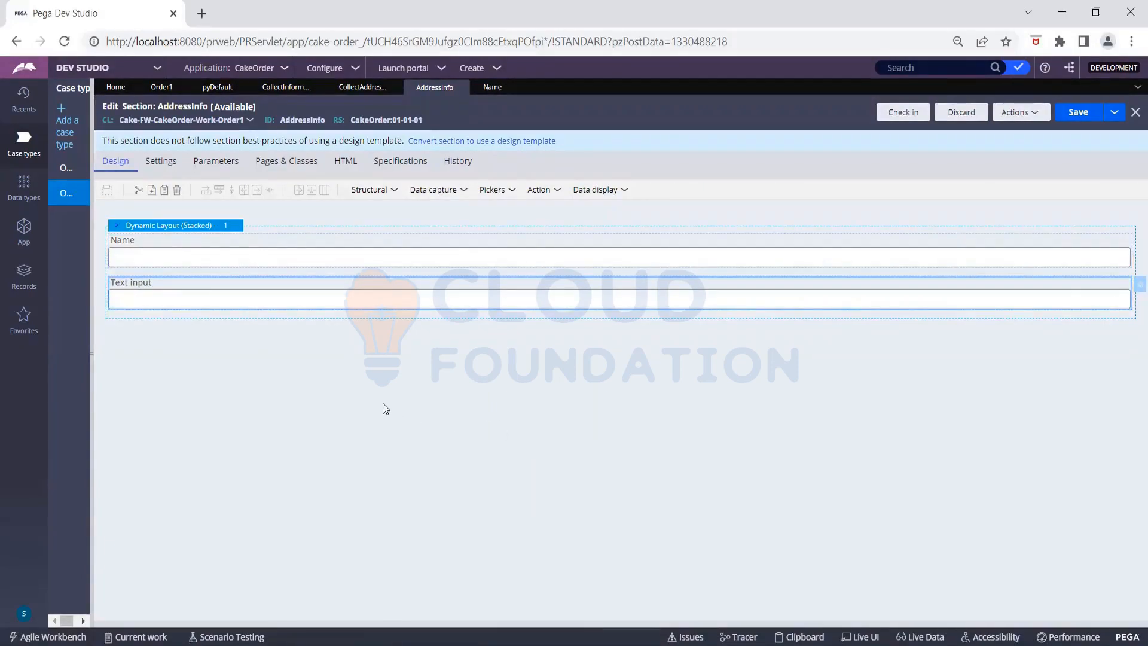
- Find and load the class Cake-FW-CakeOrder-Work-Order1 in the App explorer
left_click(24, 228)
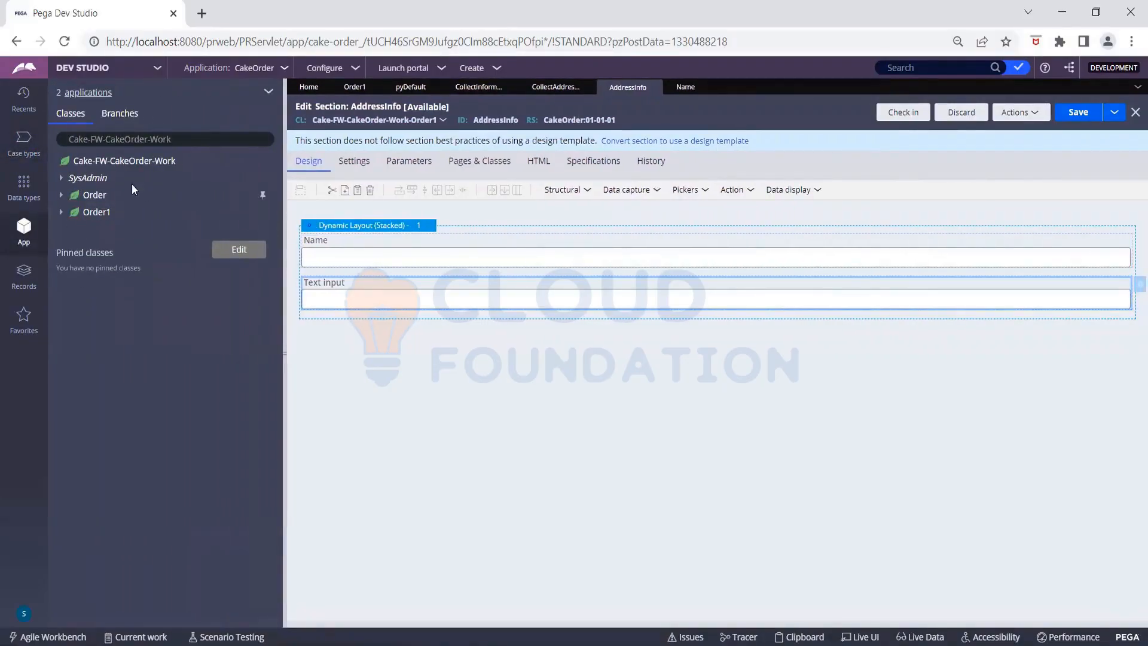
left_click(190, 139)
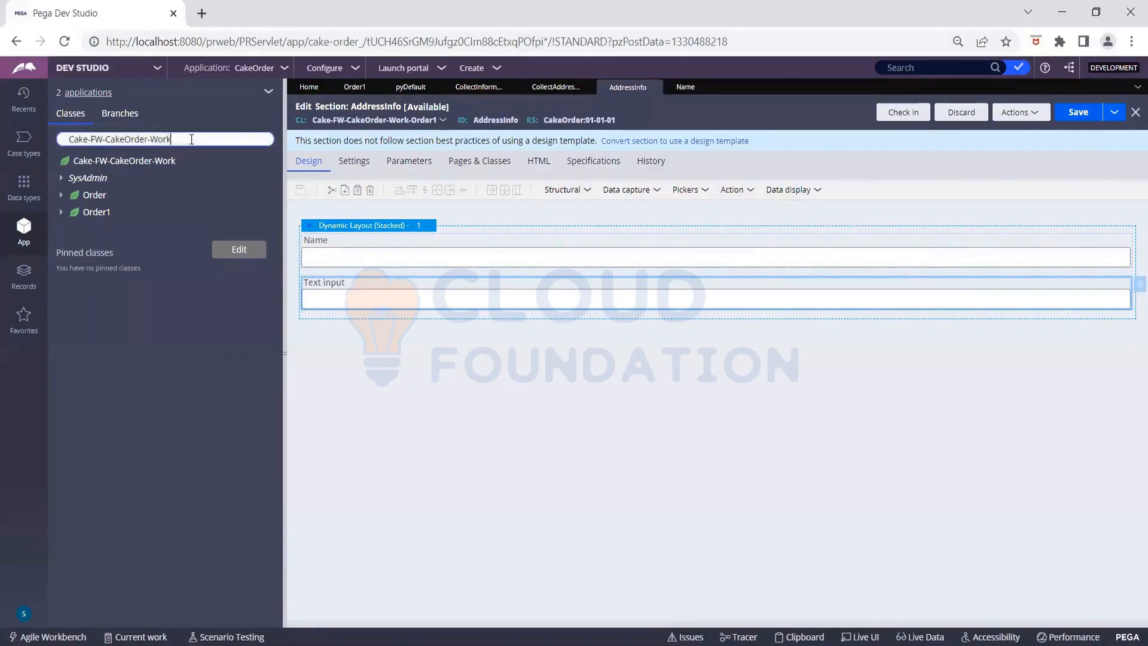
type("-O")
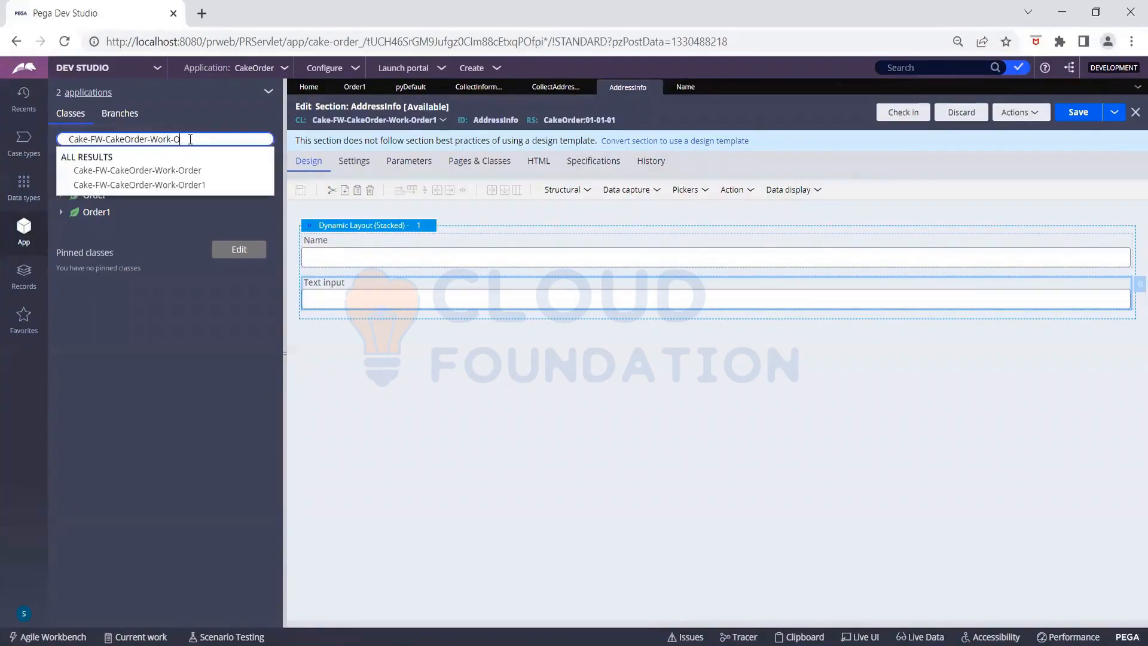
type("rder")
left_click(184, 187)
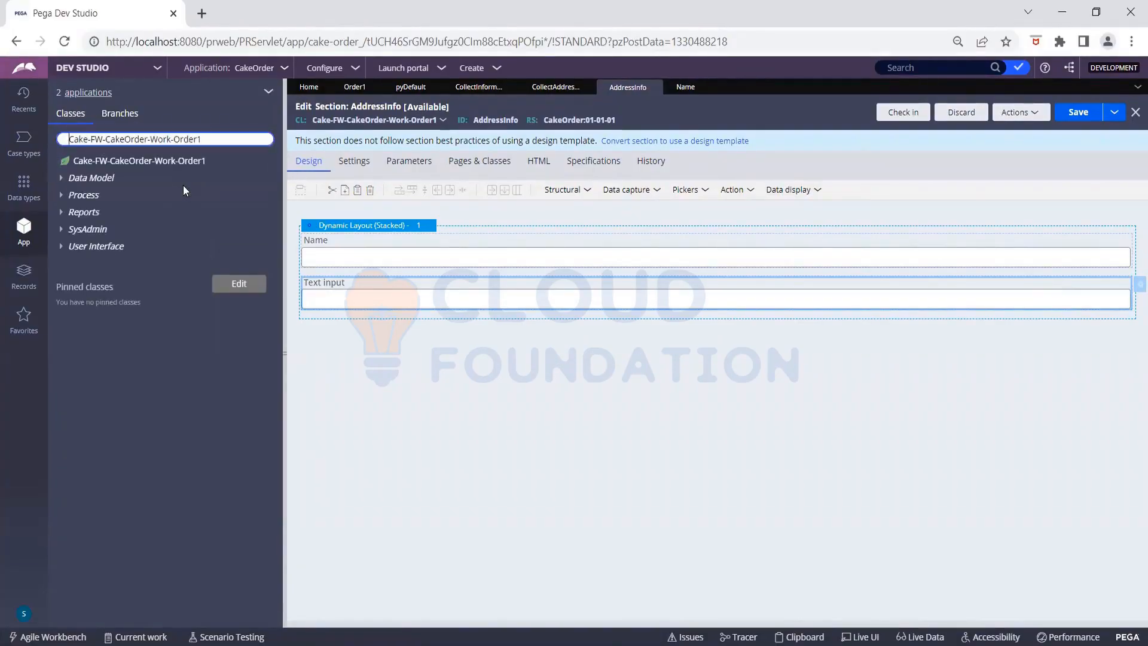
- Start a new property rule in class Cake-FW-CakeOrder-Work-Order1 and label it PhoneNo
left_click(122, 165)
right_click(122, 165)
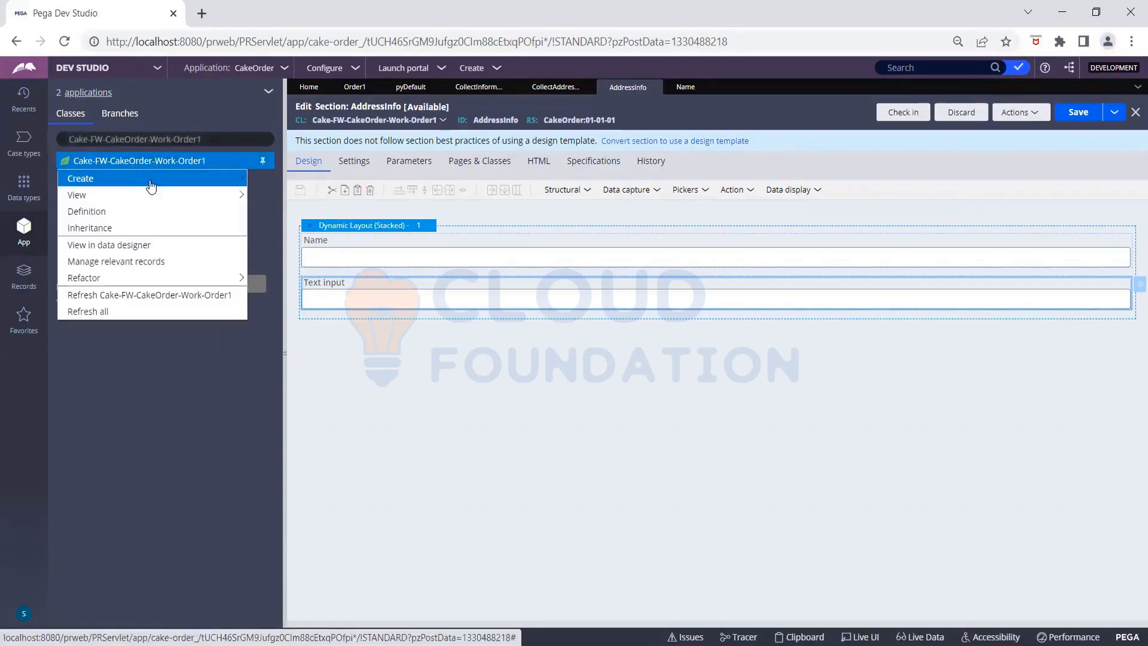
mouse_move(150, 186)
mouse_move(263, 188)
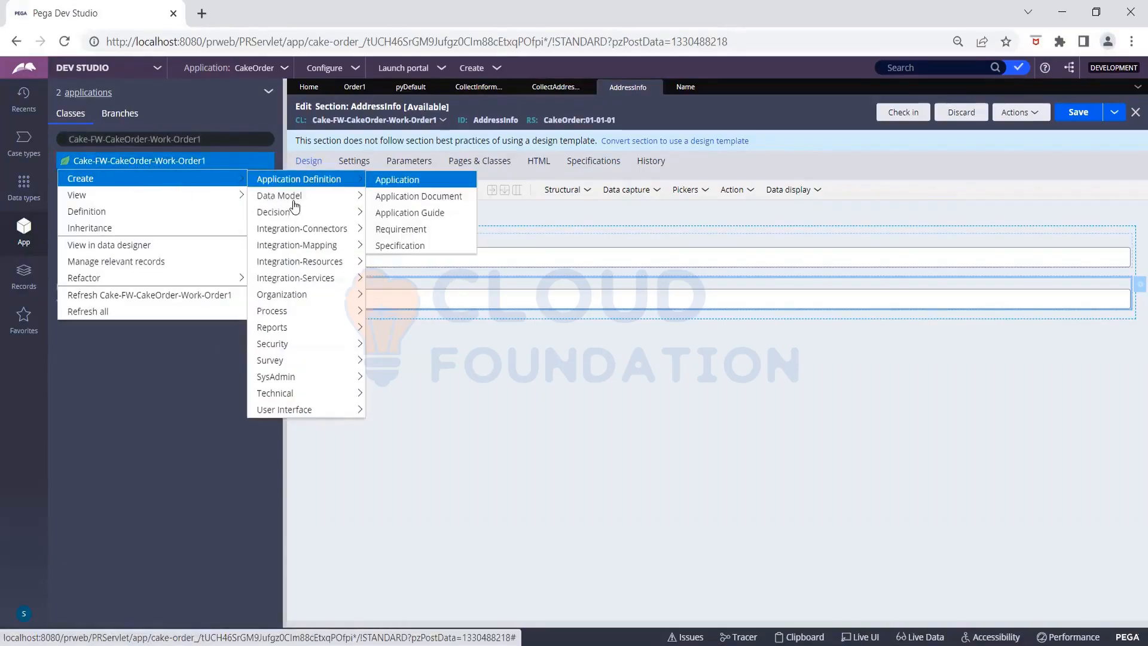
mouse_move(316, 207)
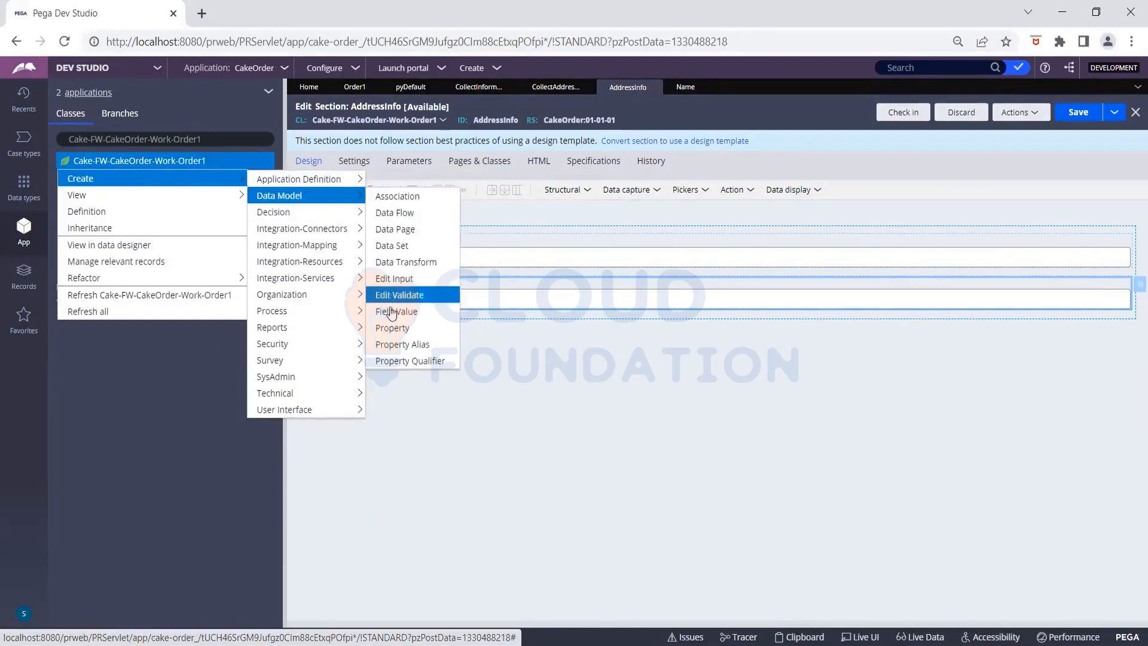
left_click(392, 328)
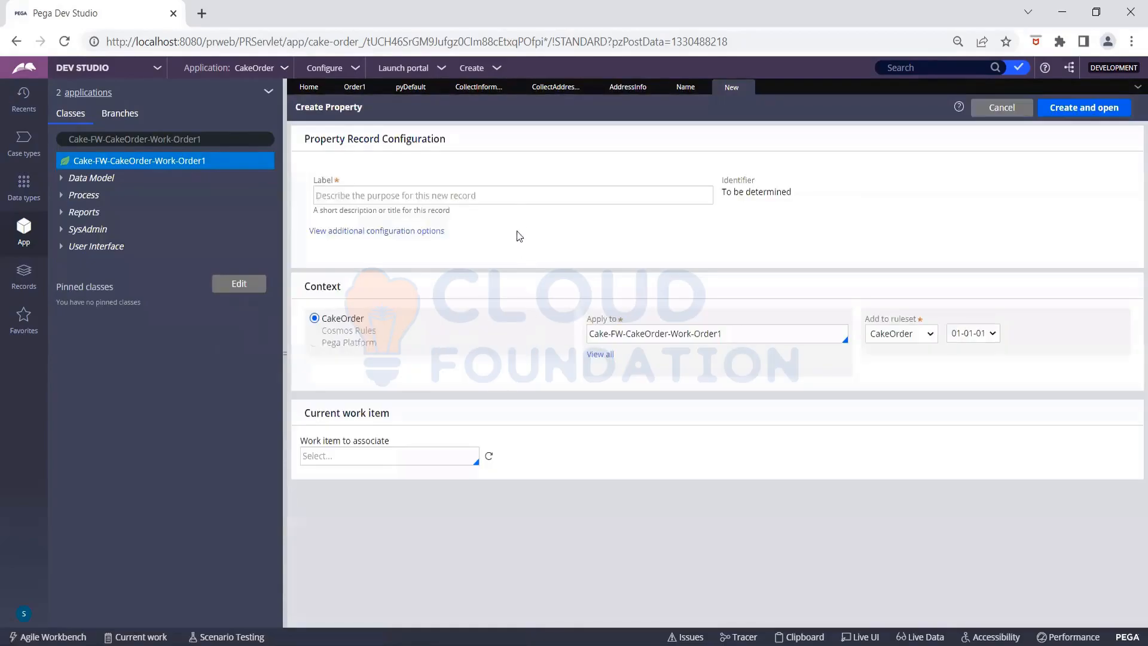
left_click(493, 193)
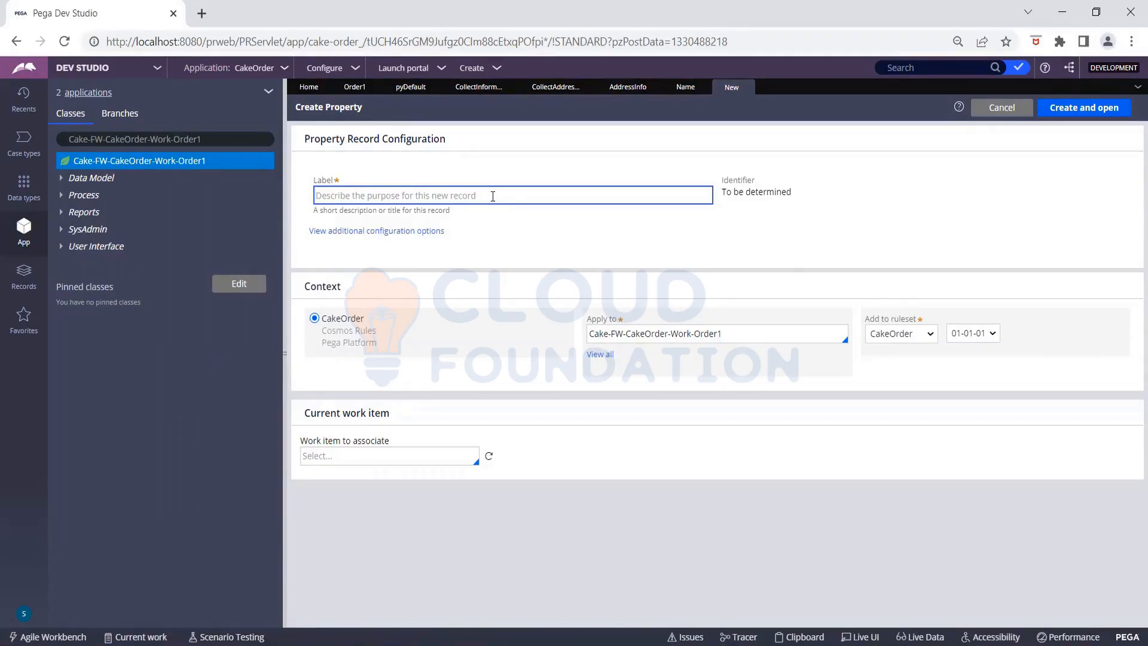
type("Phone")
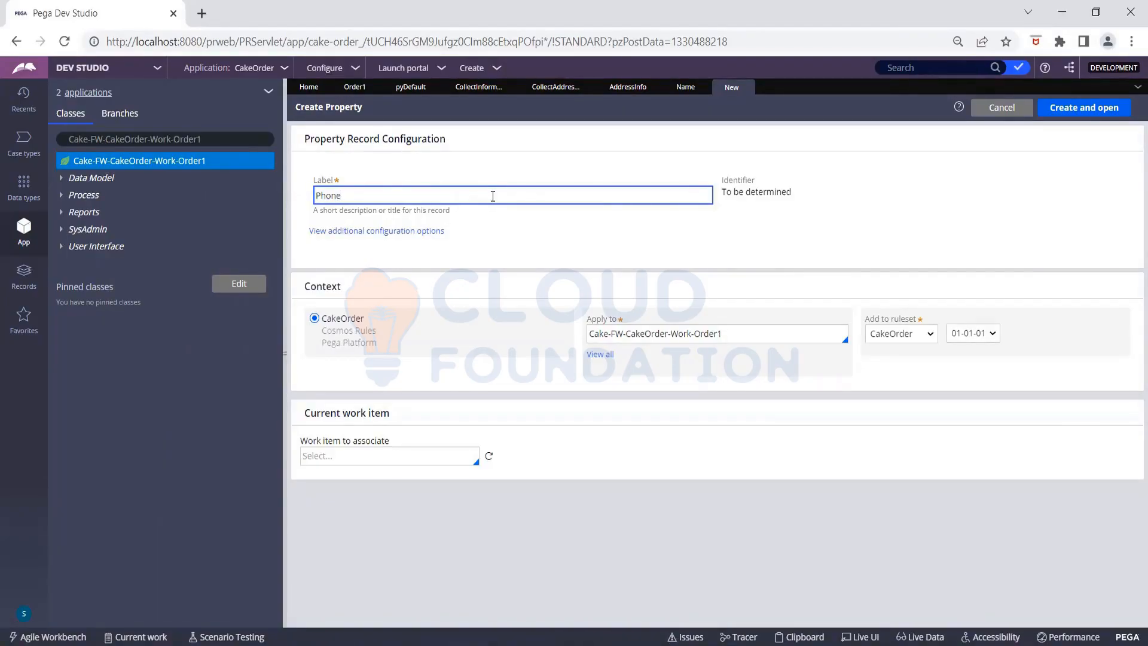
type("No")
left_click(577, 242)
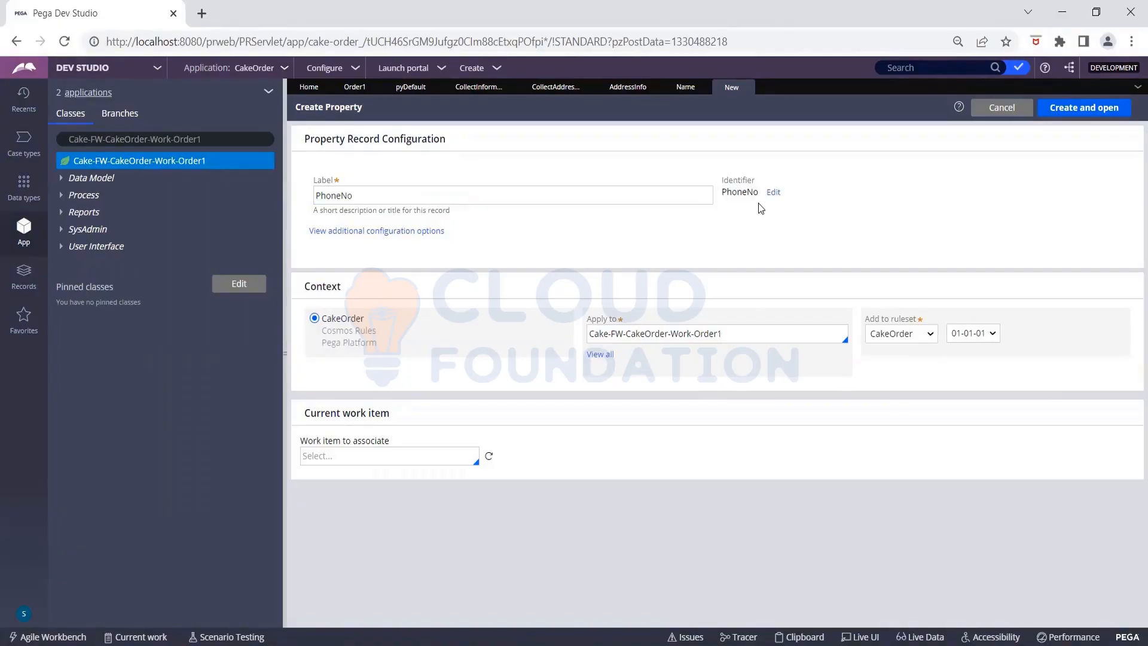
- Create and save the PhoneNo property in class Cake-FW-CakeOrder-Work-Order1, ruleset CakeOrder 01-01-01
left_click(702, 329)
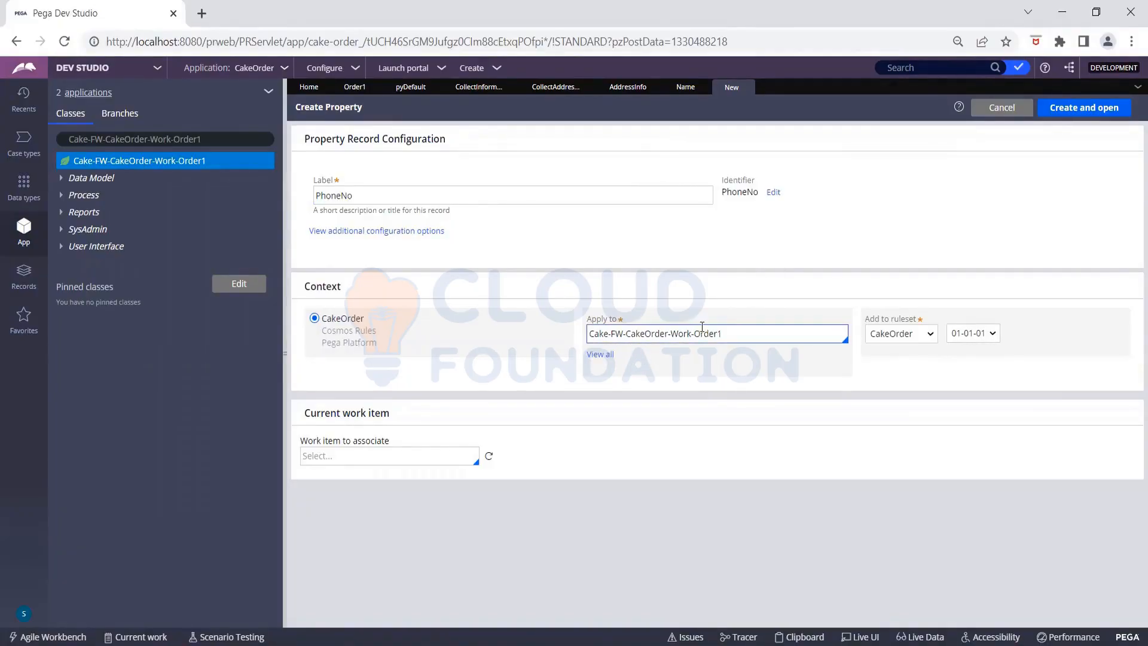
left_click(918, 329)
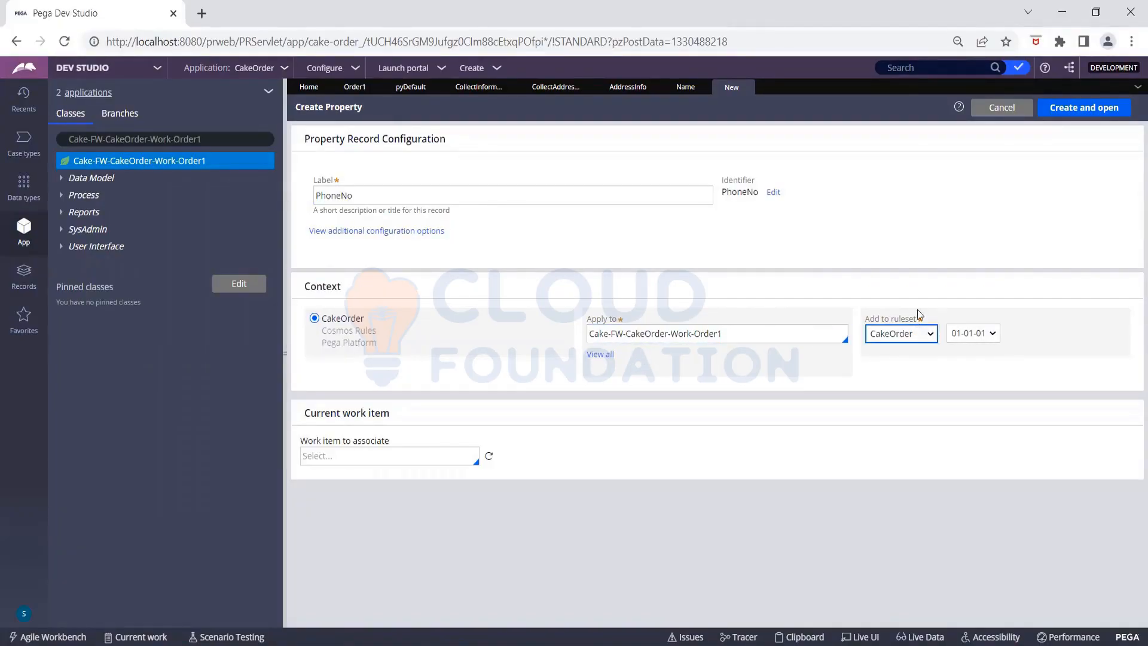
left_click(959, 236)
left_click(720, 340)
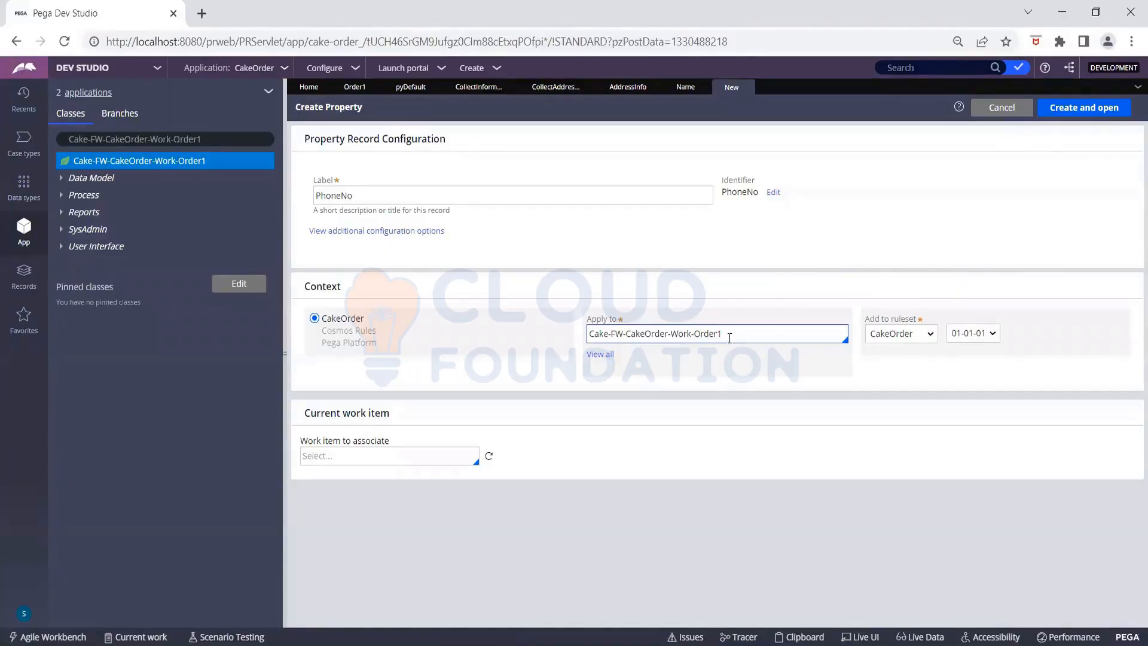
left_click(1076, 108)
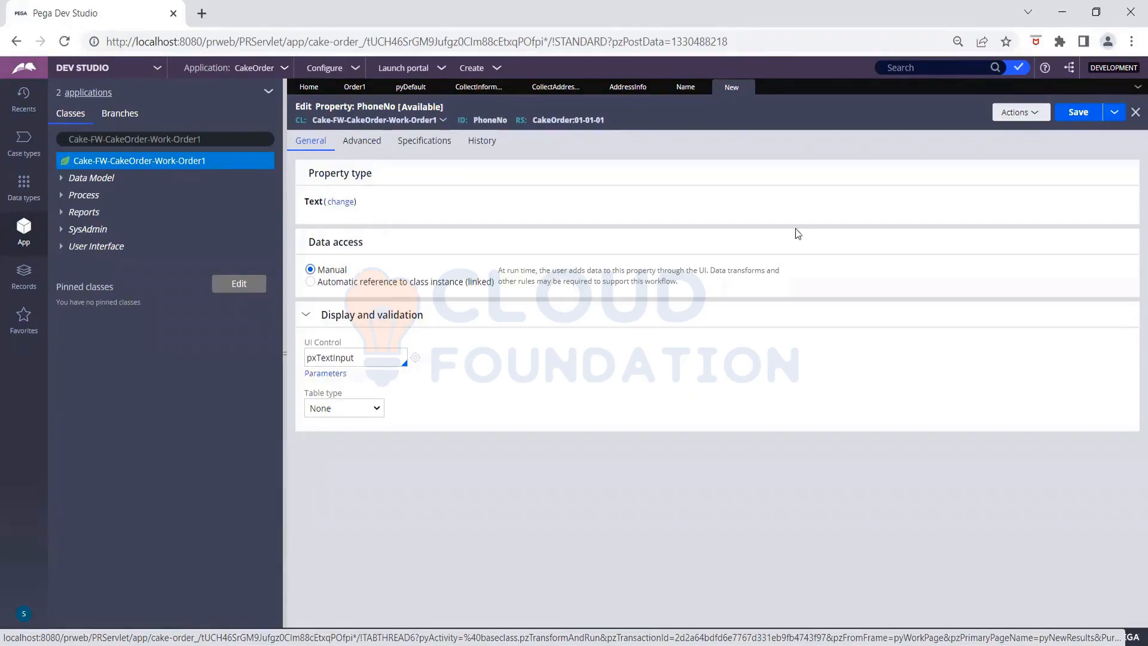
left_click(1078, 112)
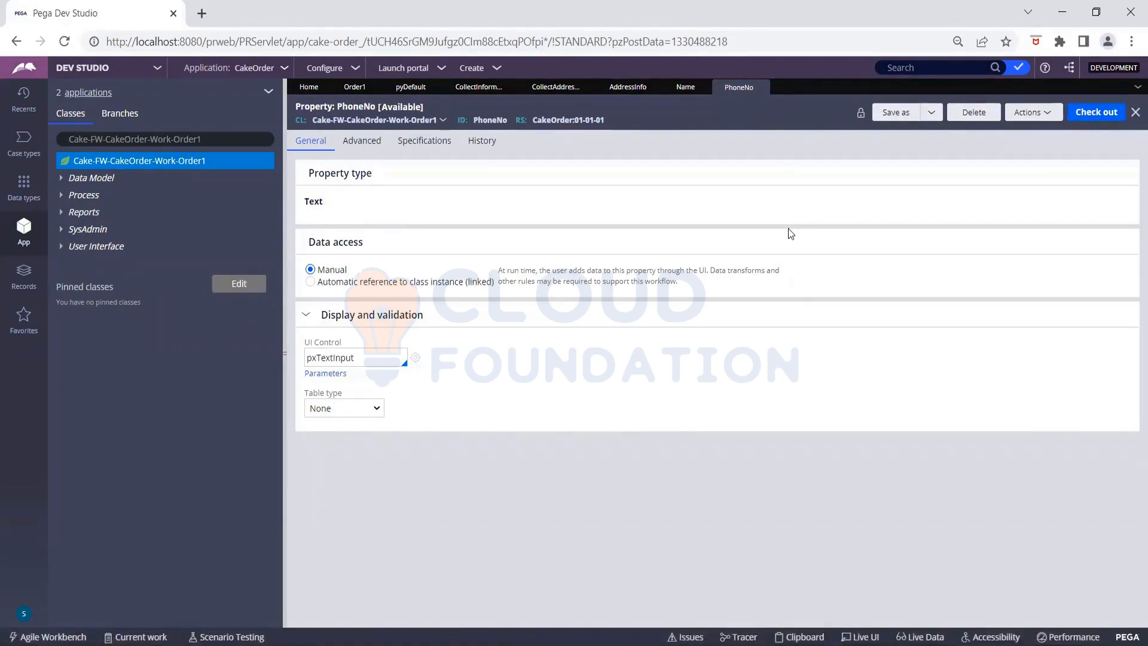
- Set the AddressInfo section's second text input to the .PhoneNo property and switch off the property default for its label
left_click(628, 88)
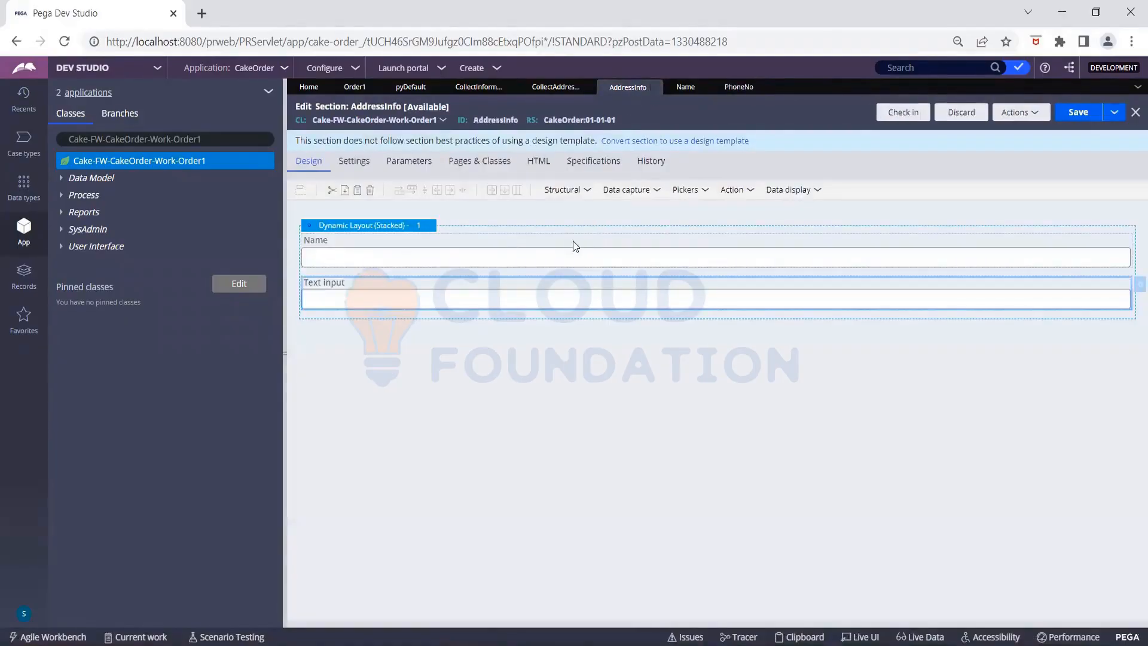
double_click(1128, 287)
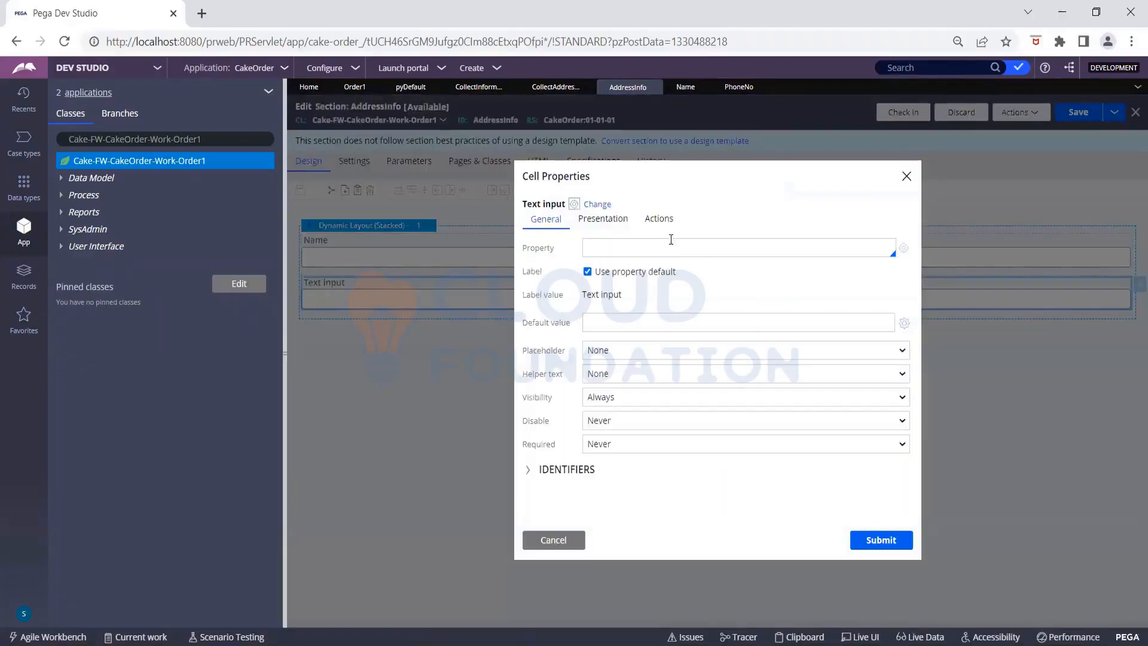
left_click(667, 244)
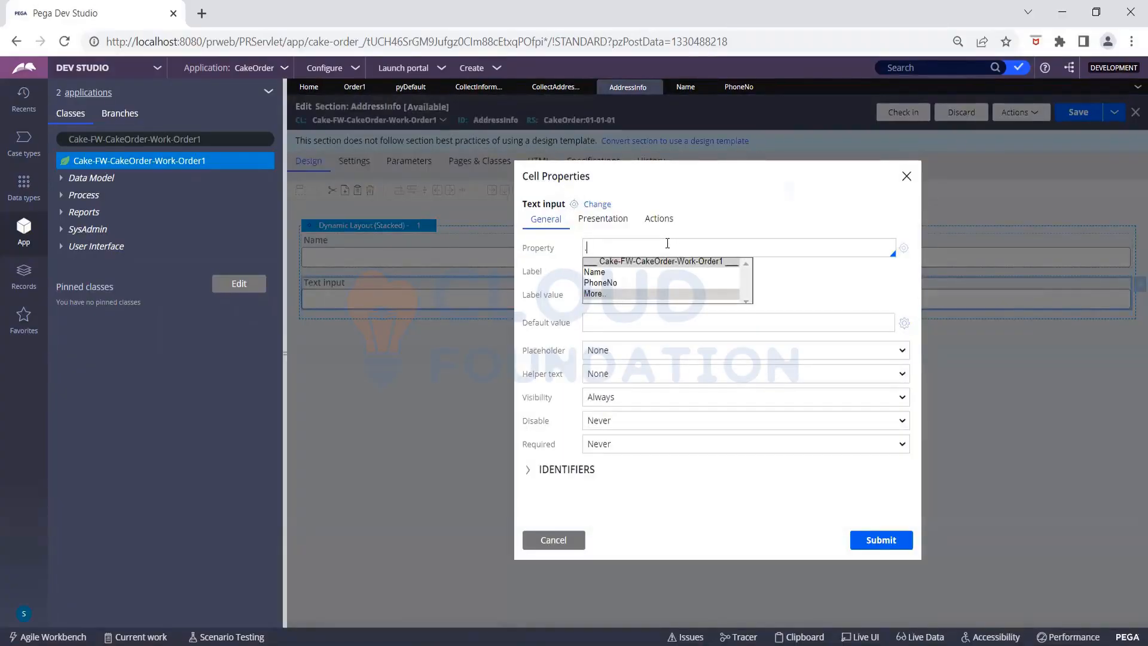
left_click(614, 284)
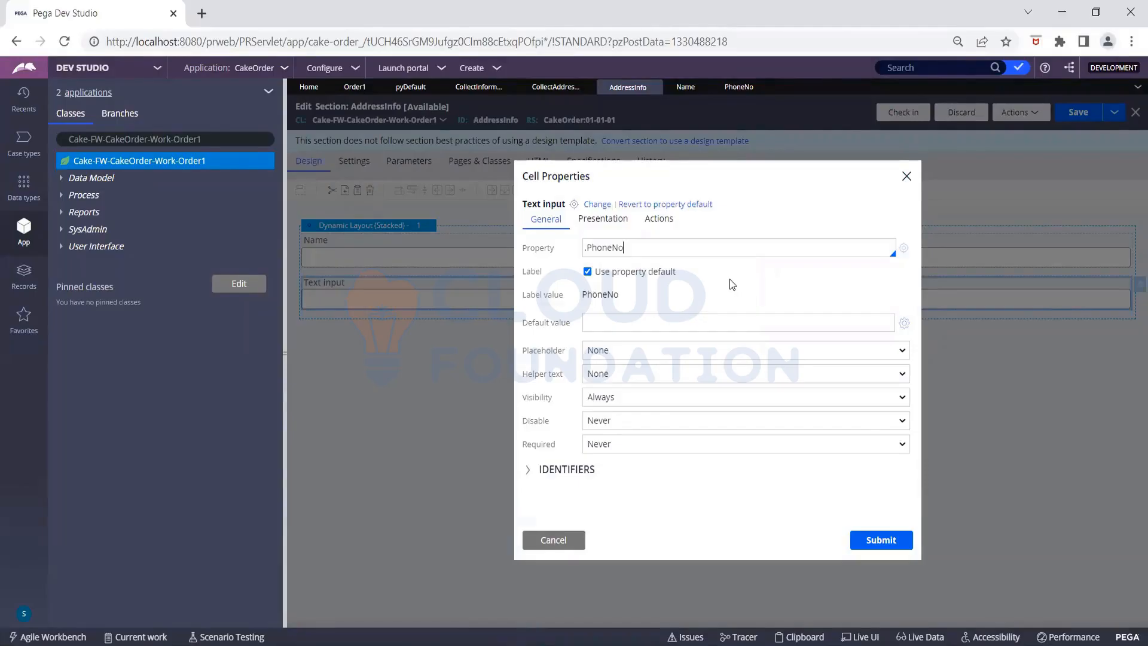
left_click(587, 272)
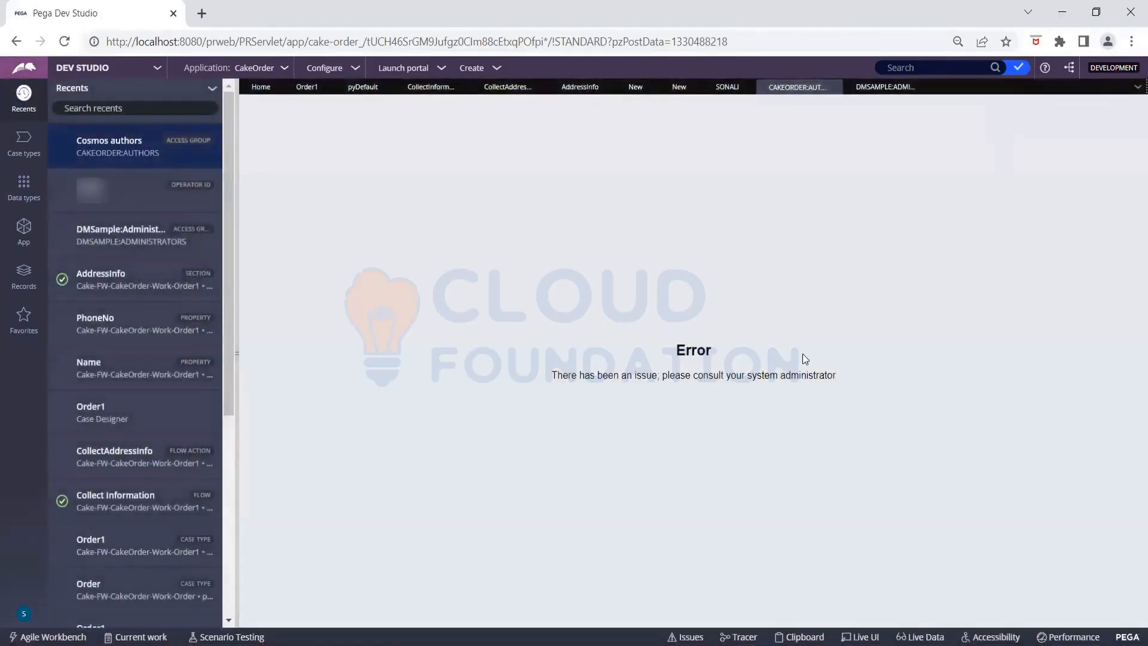
- Open the current operator's record, closing the failed tab before retrying
left_click(24, 614)
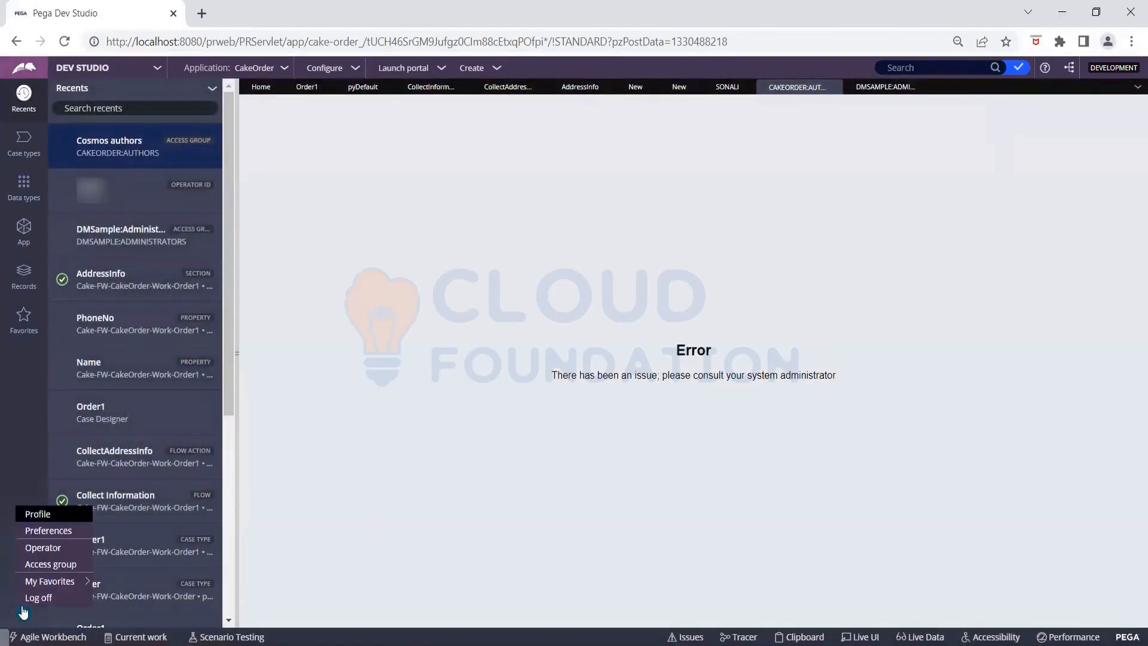
left_click(45, 547)
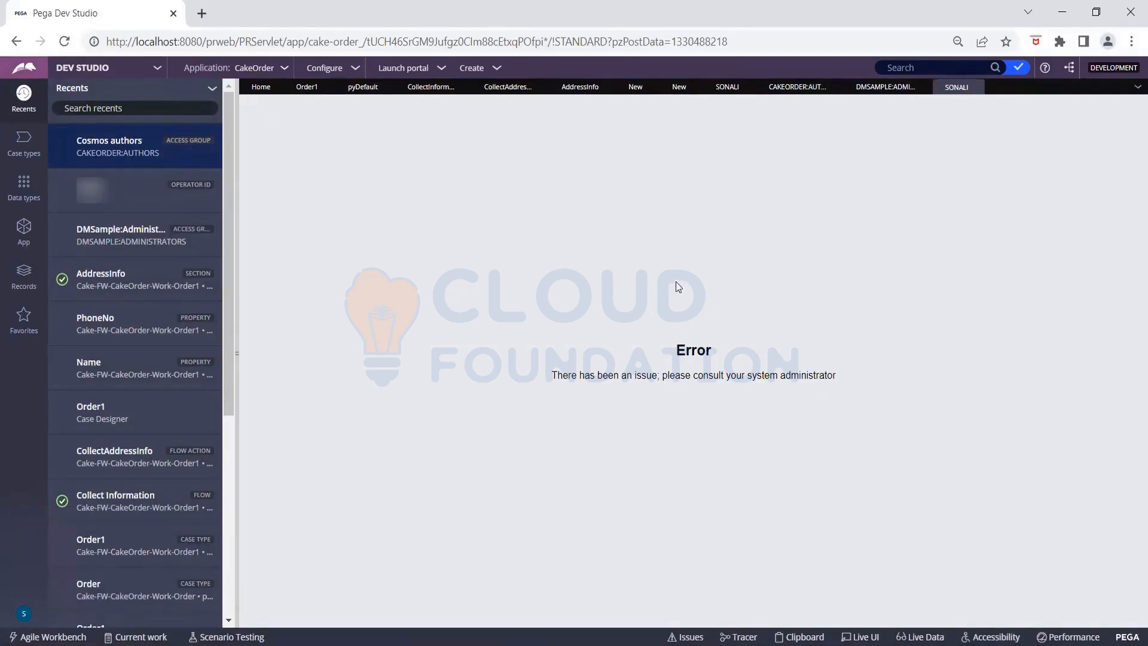
left_click(976, 90)
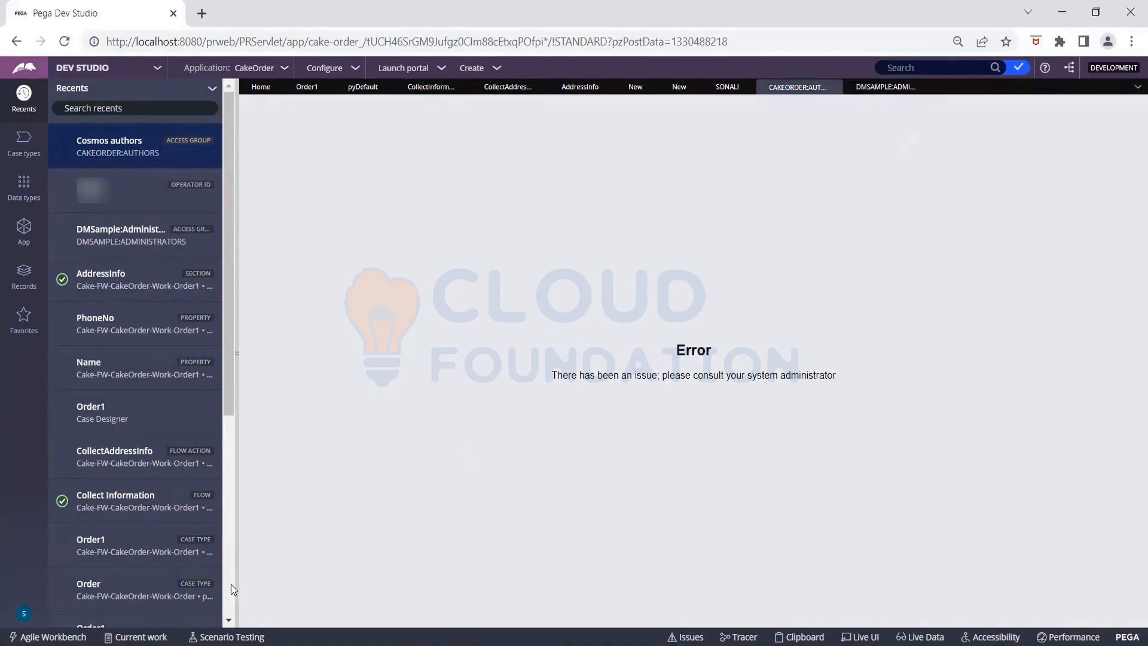
left_click(22, 615)
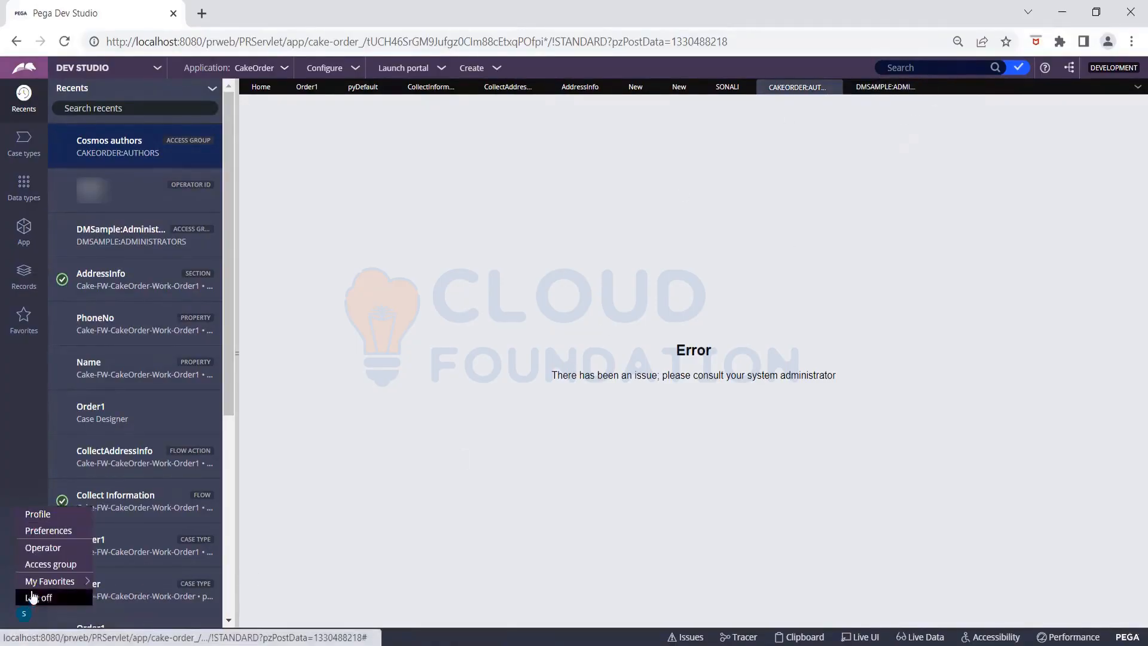
left_click(35, 546)
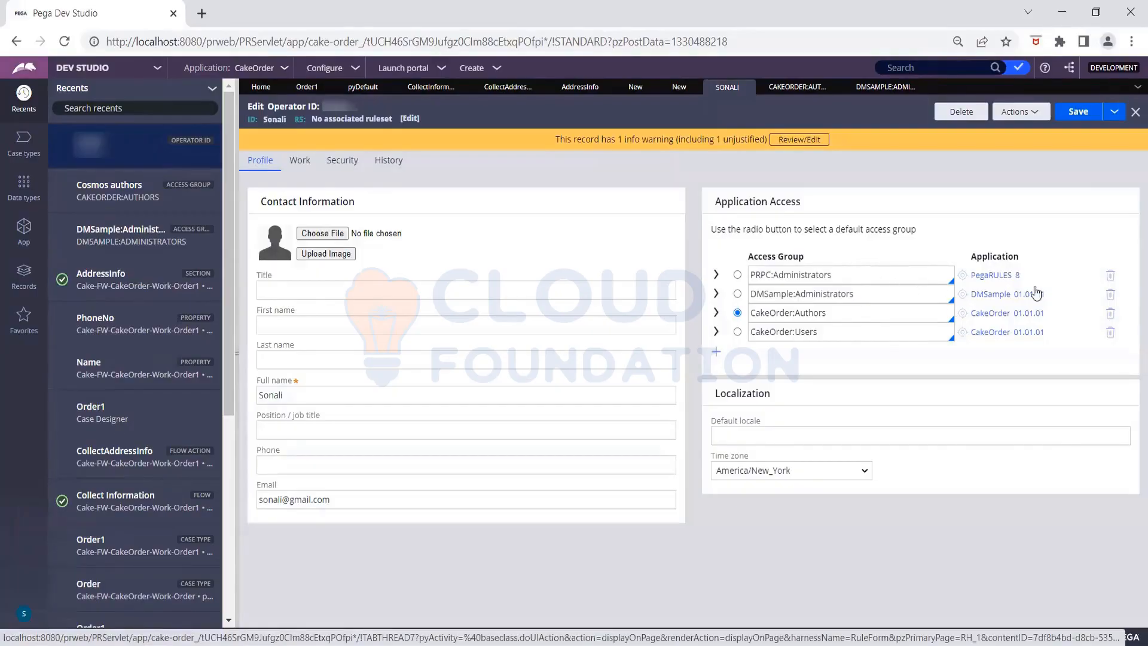
- Try to open the CakeOrder:Authors access group from the operator record and close the open access group records
left_click(963, 314)
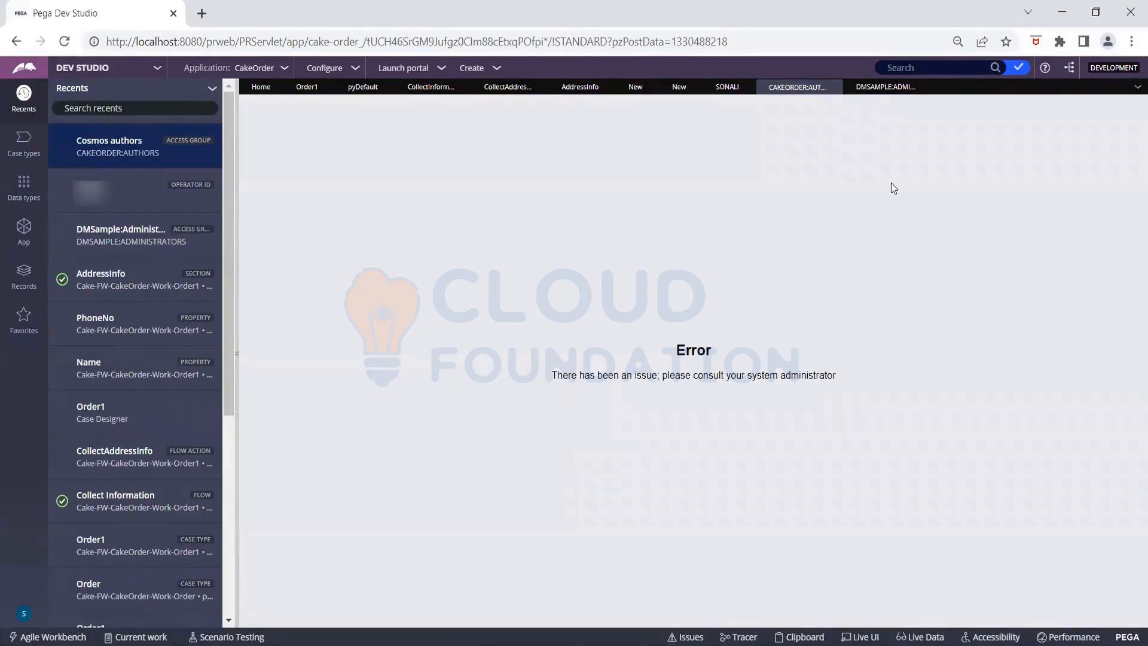
left_click(922, 89)
left_click(833, 87)
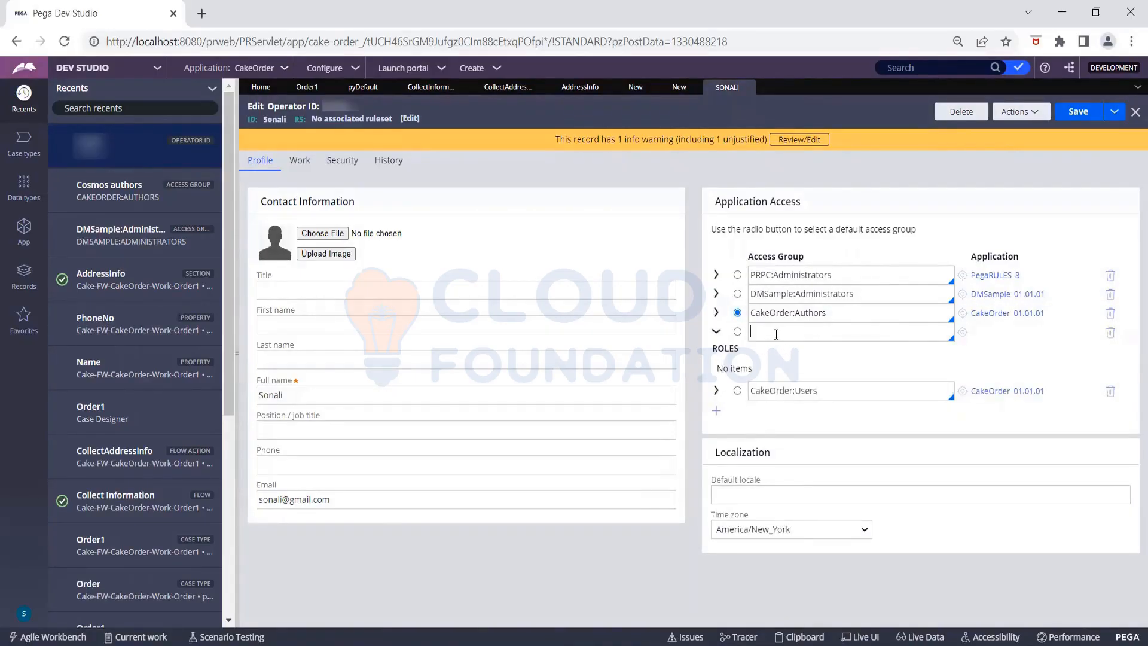
- Try to open the CakeOrder:Users access group through the empty extra row in the operator's application access, and remove that row
left_click(776, 334)
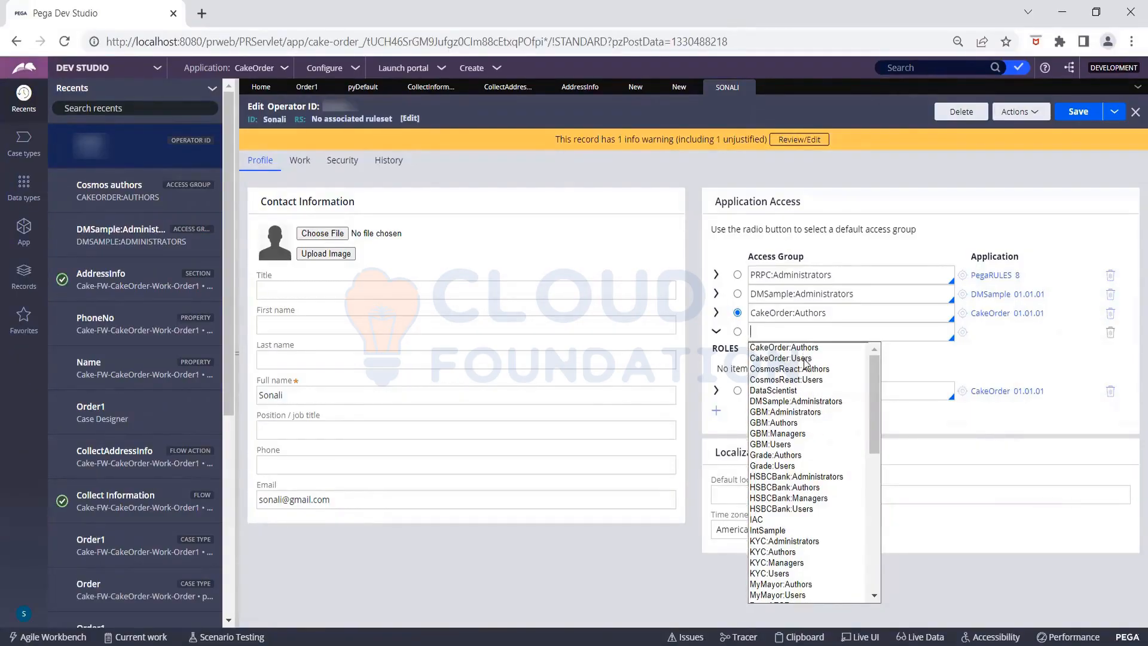
left_click(805, 358)
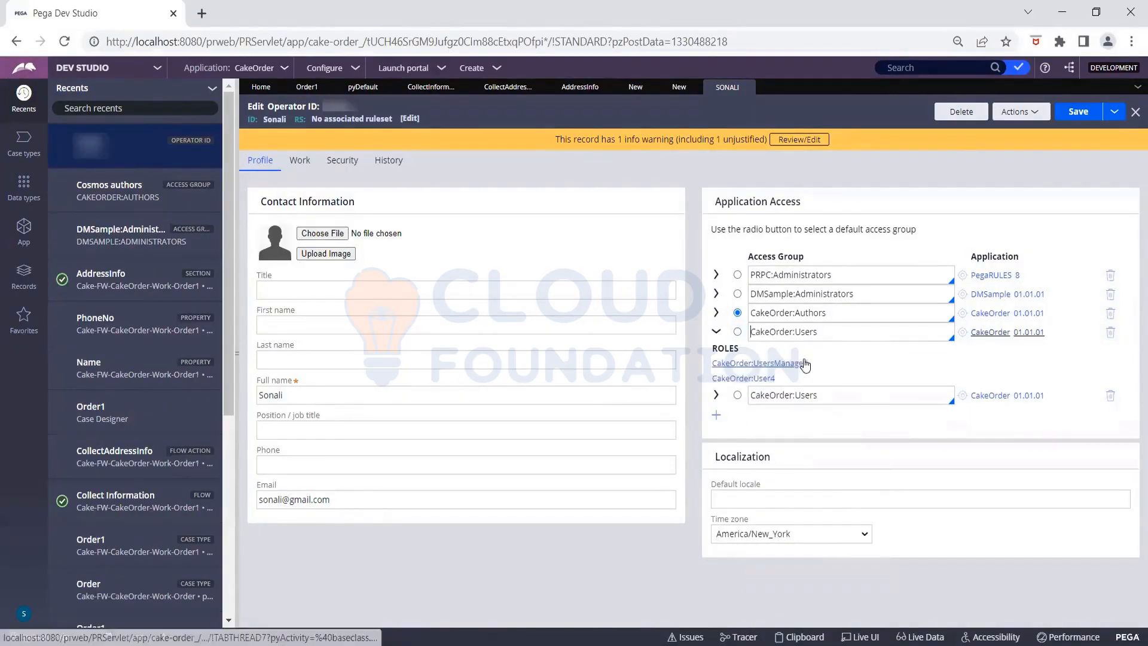
left_click(962, 333)
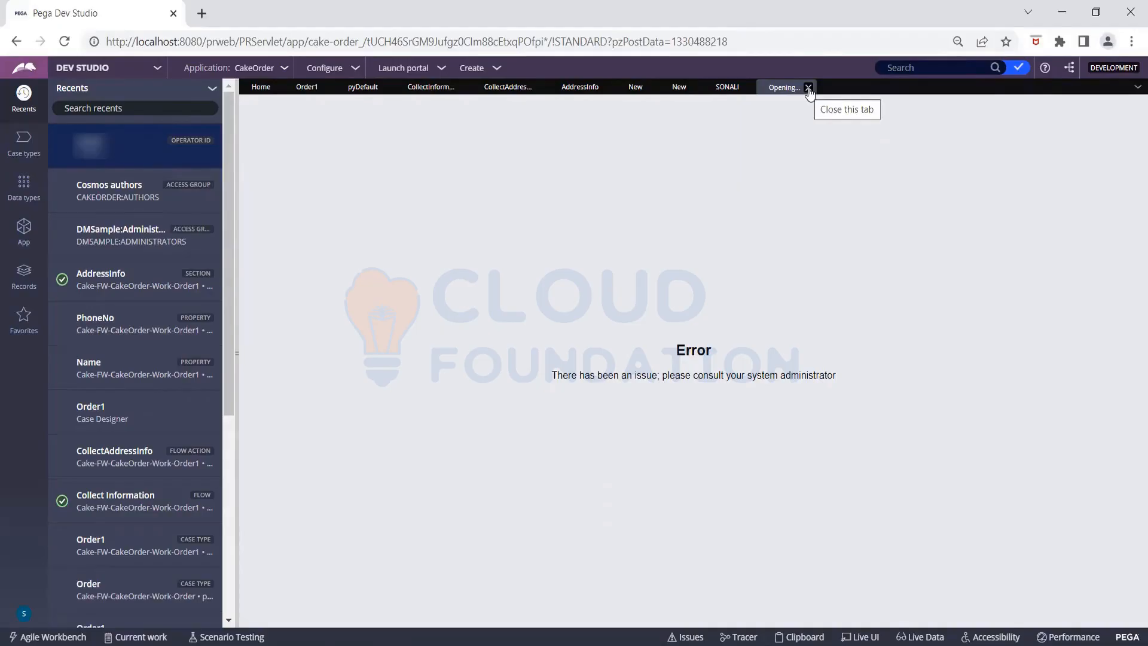
left_click(808, 88)
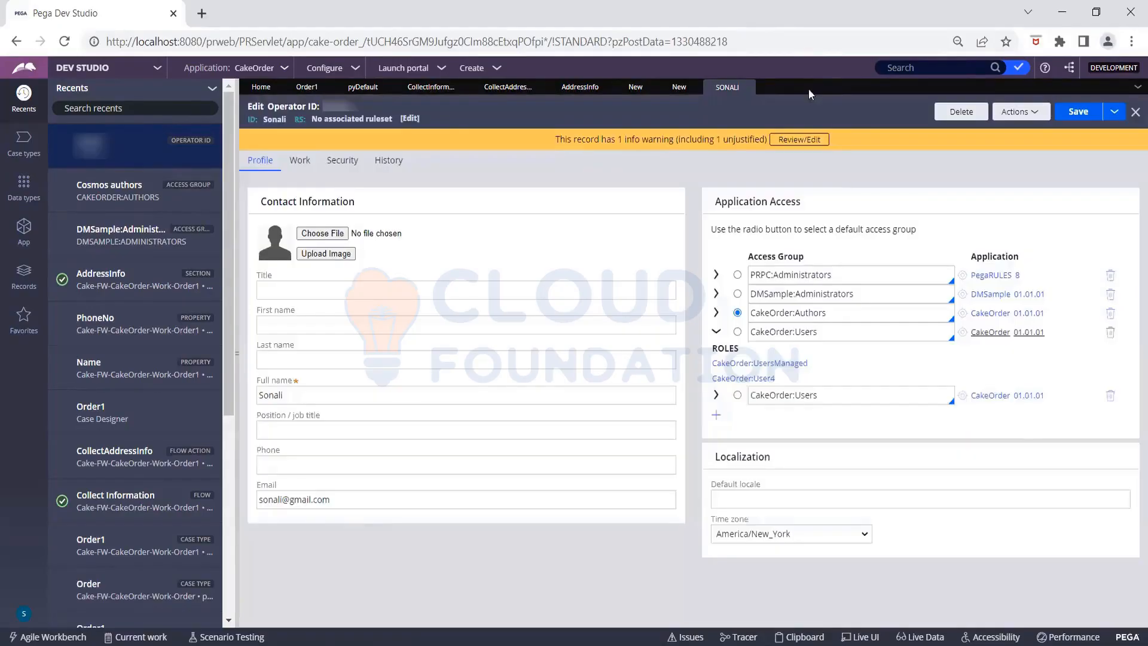
left_click(1110, 334)
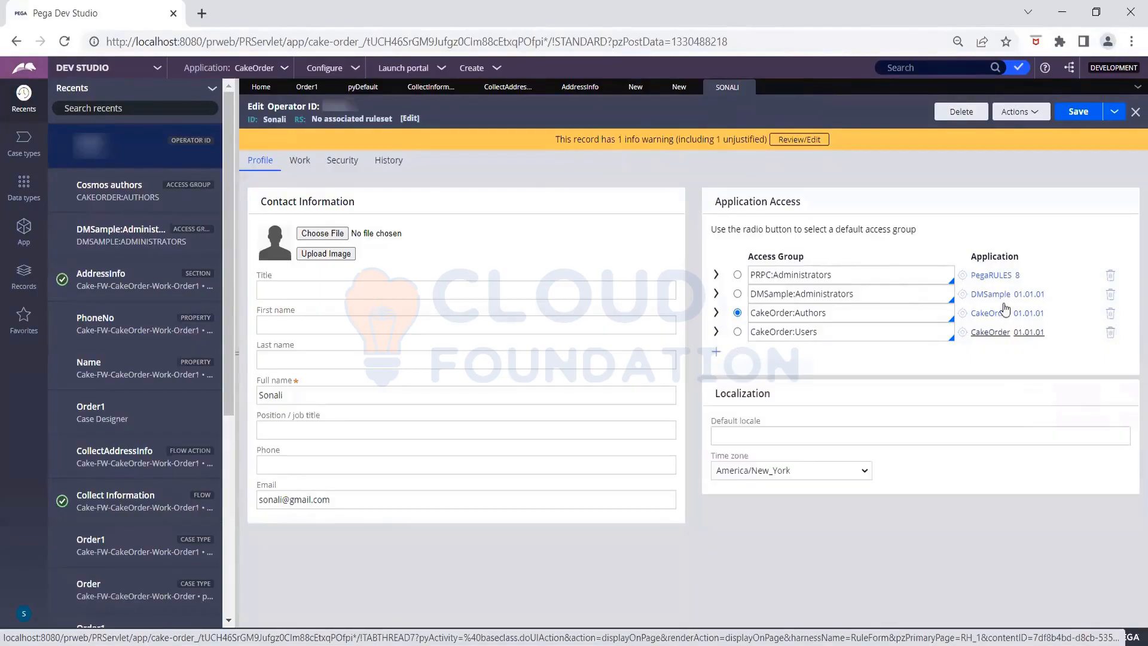
- Try to open the DMSample:Administrators access group from the operator record and close its tab
left_click(964, 296)
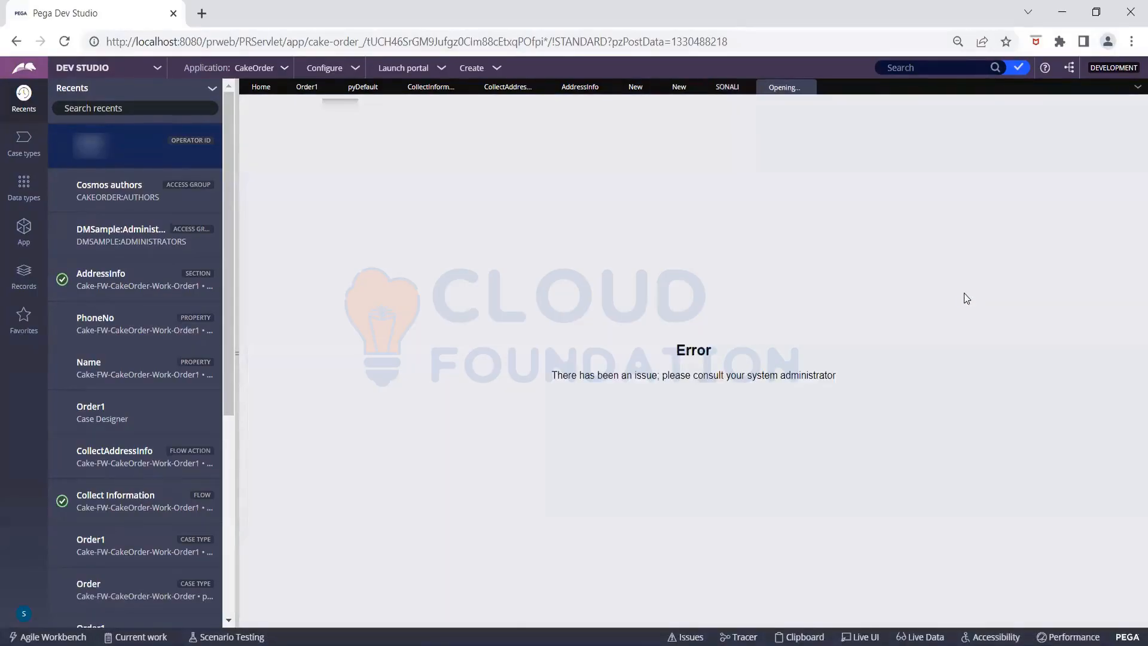
left_click(809, 87)
- Log off and log back in by entering the operator's account password
left_click(23, 613)
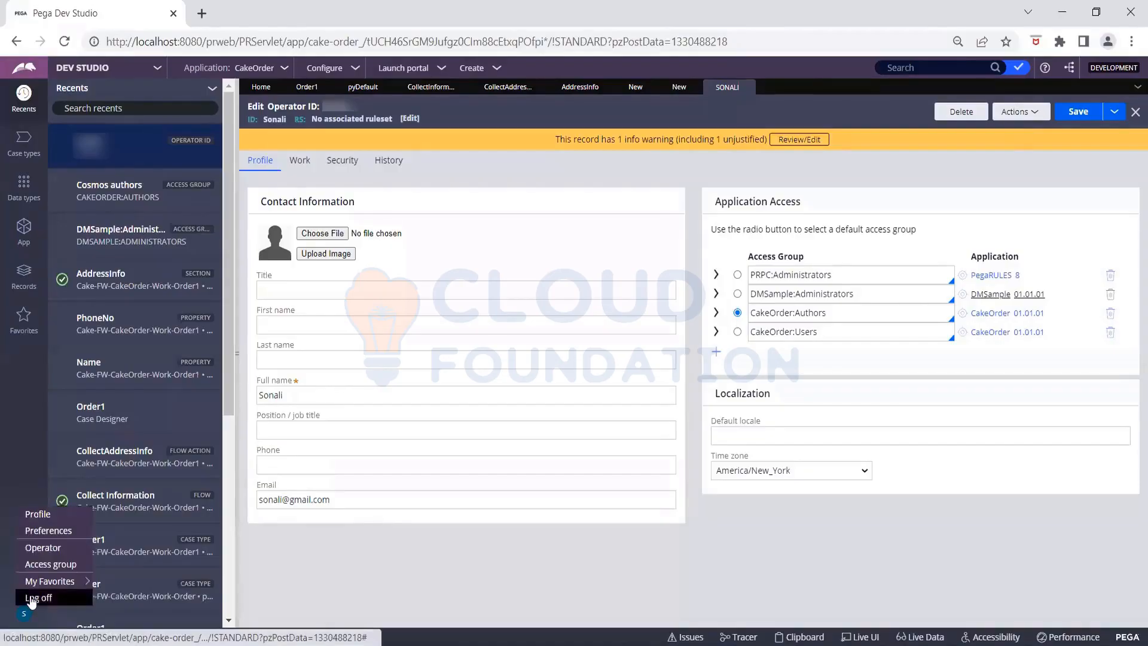
left_click(31, 598)
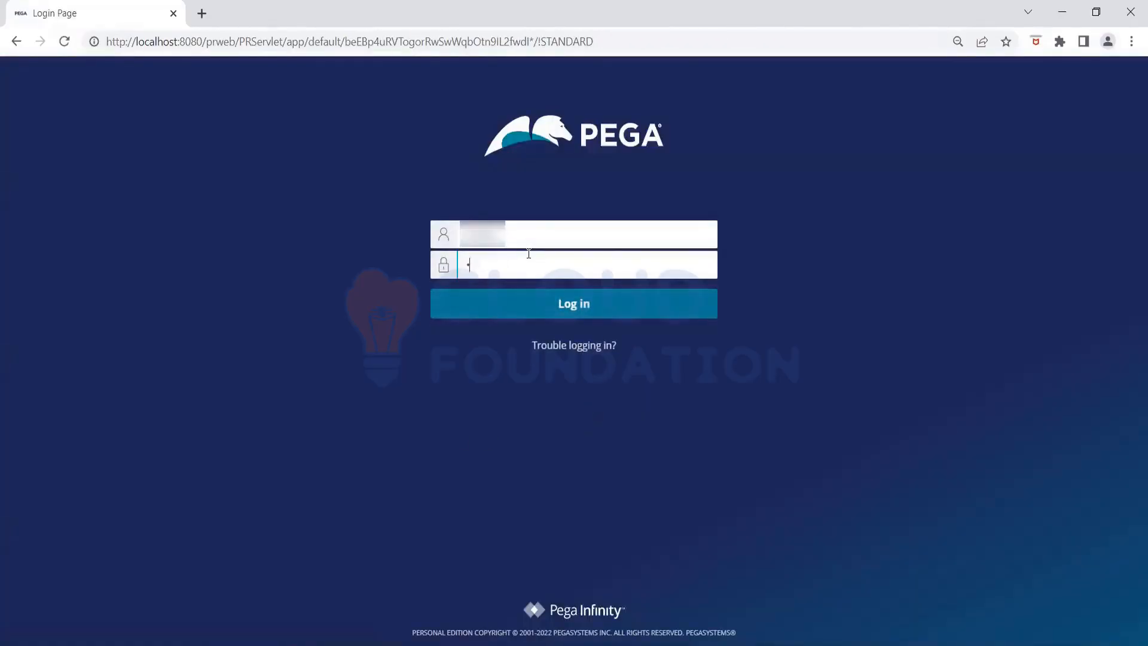
type("••••")
key("Return")
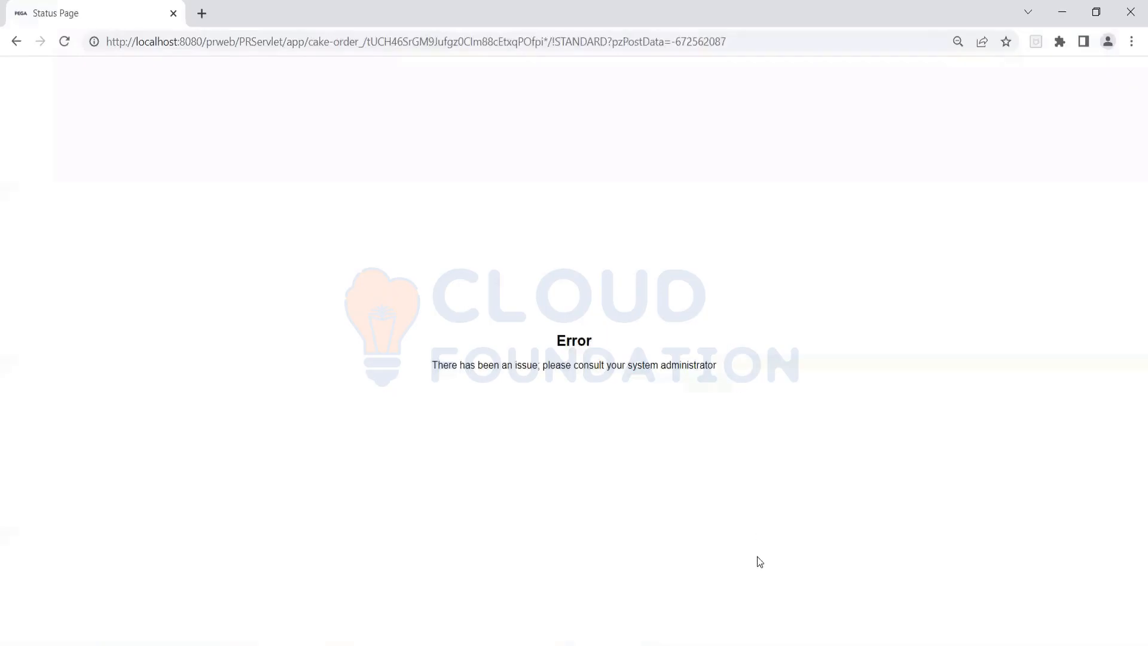
- Remove the localhost cookies from the browser, reload the error page, and log in as administrator with the account password
left_click(65, 42)
left_click(65, 41)
left_click(67, 43)
left_click(94, 42)
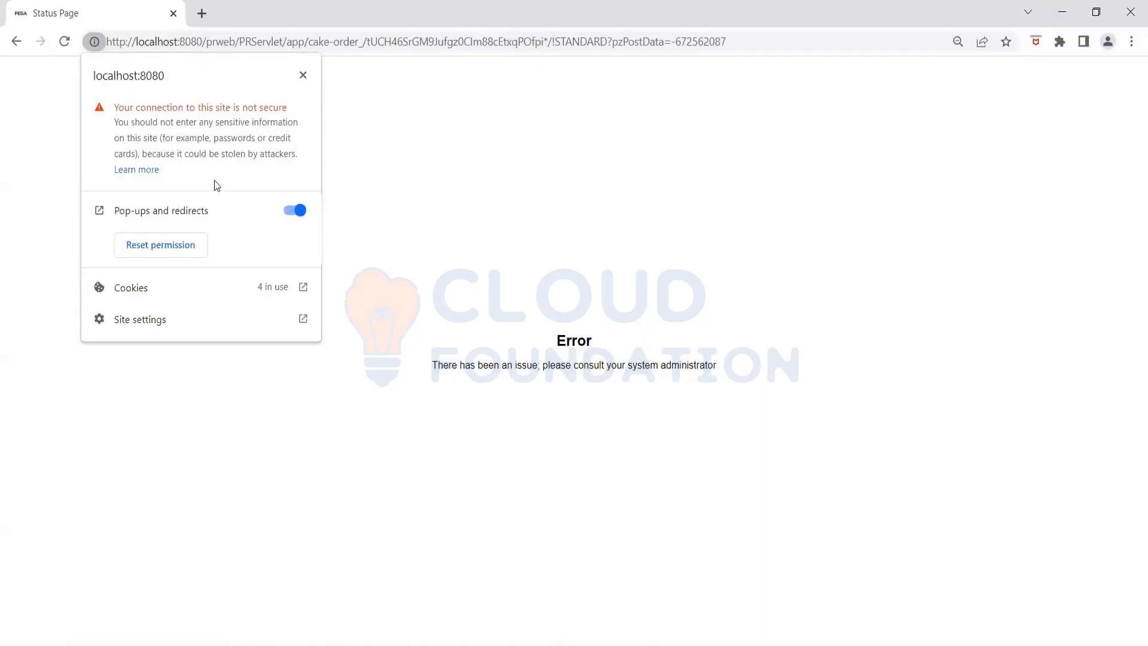
left_click(159, 285)
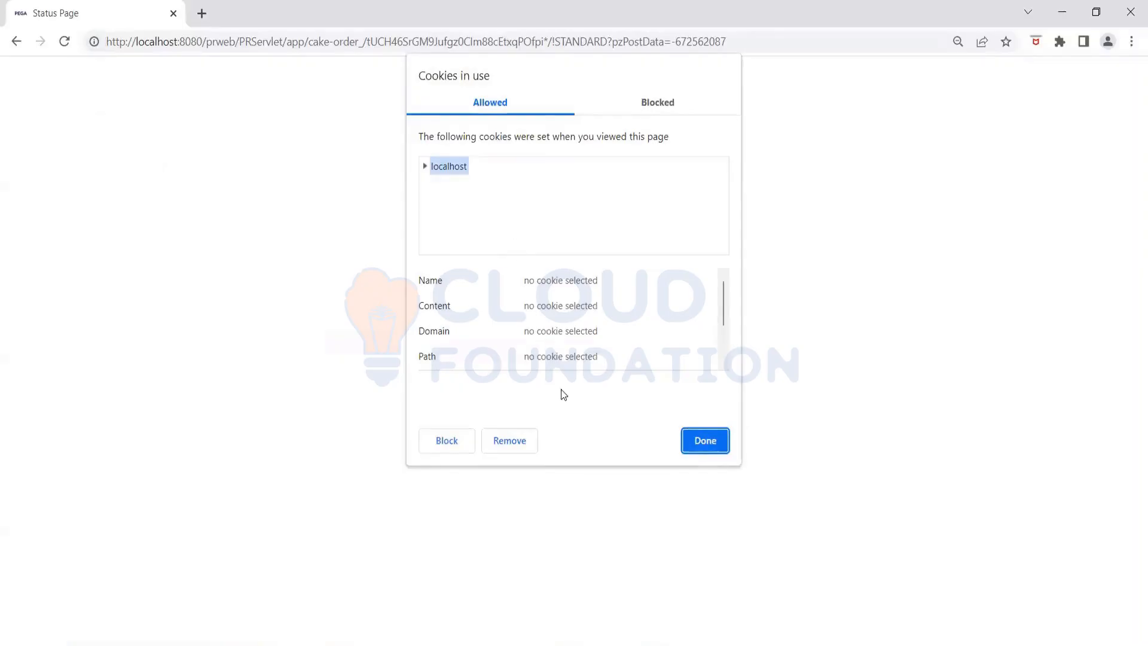
left_click(501, 440)
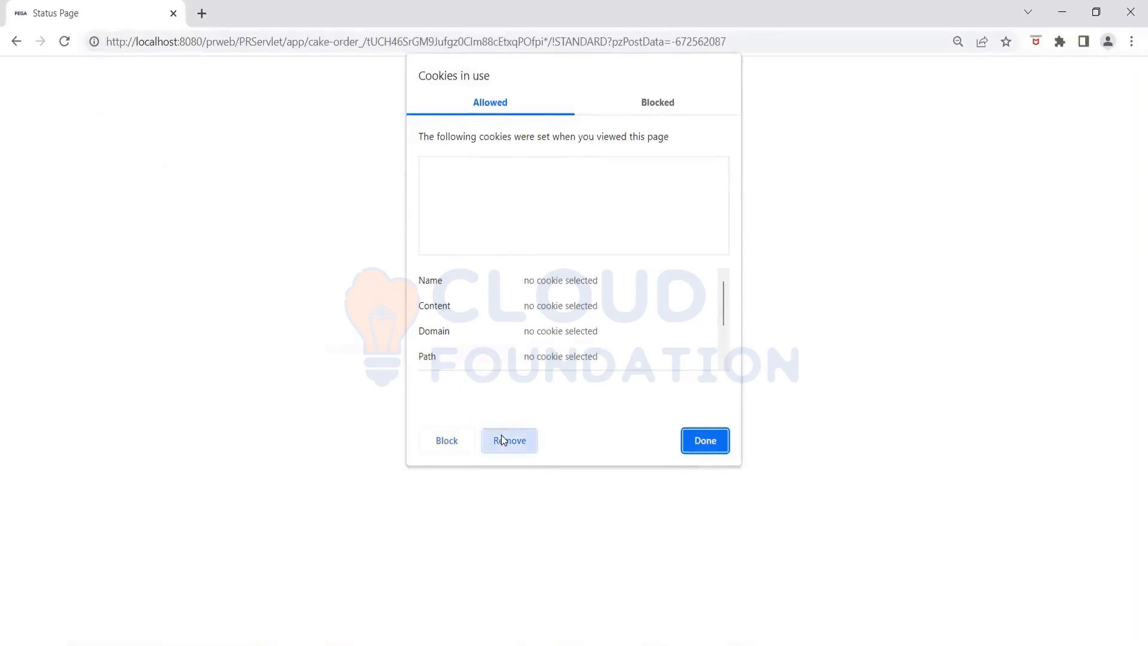
left_click(697, 440)
left_click(64, 44)
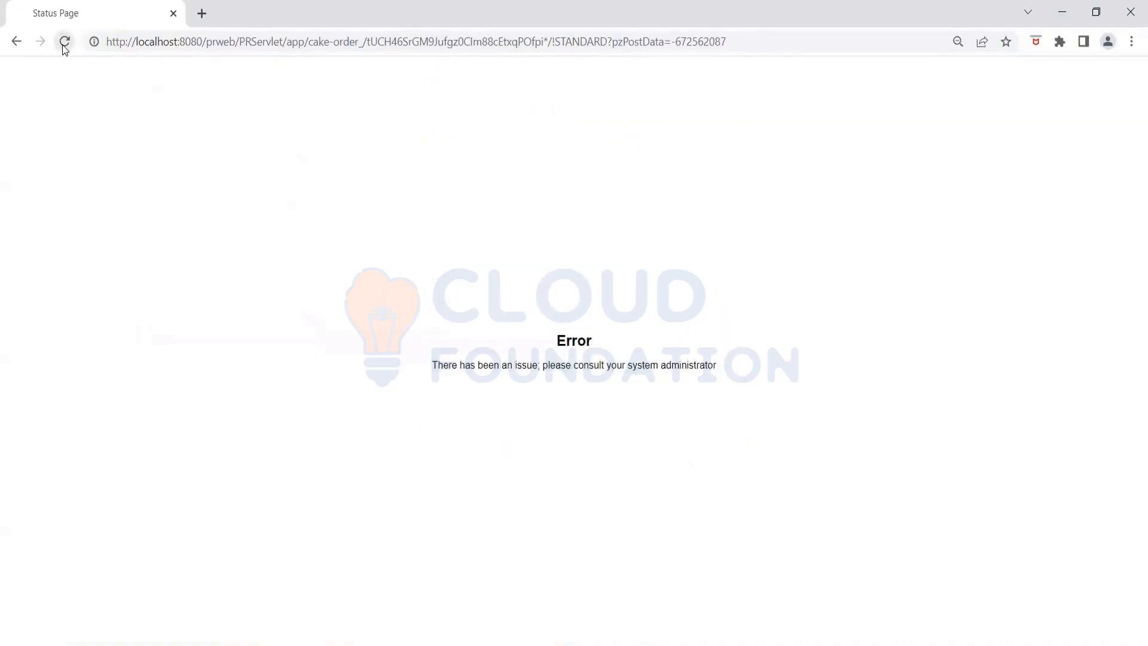
key("Return")
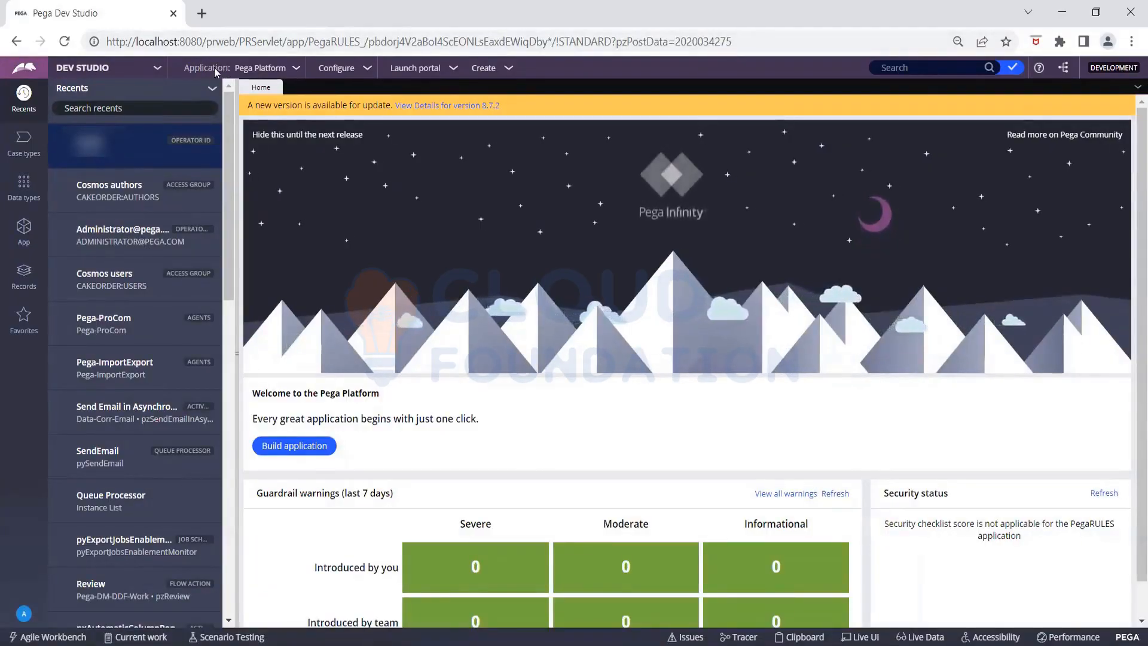
left_click(251, 71)
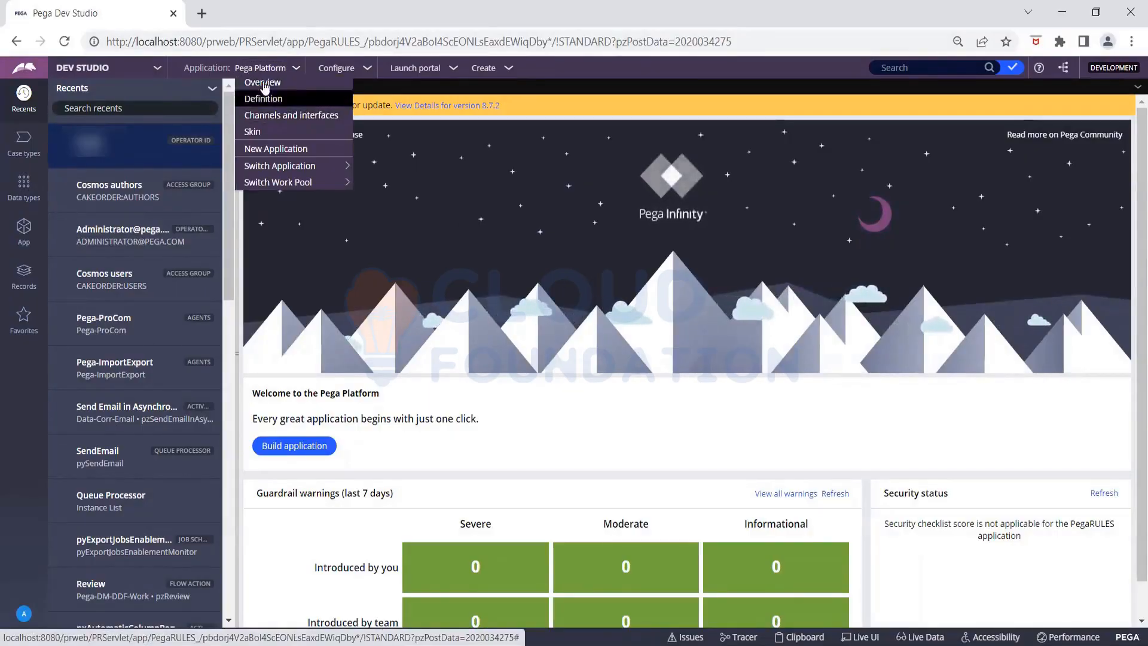
left_click(76, 70)
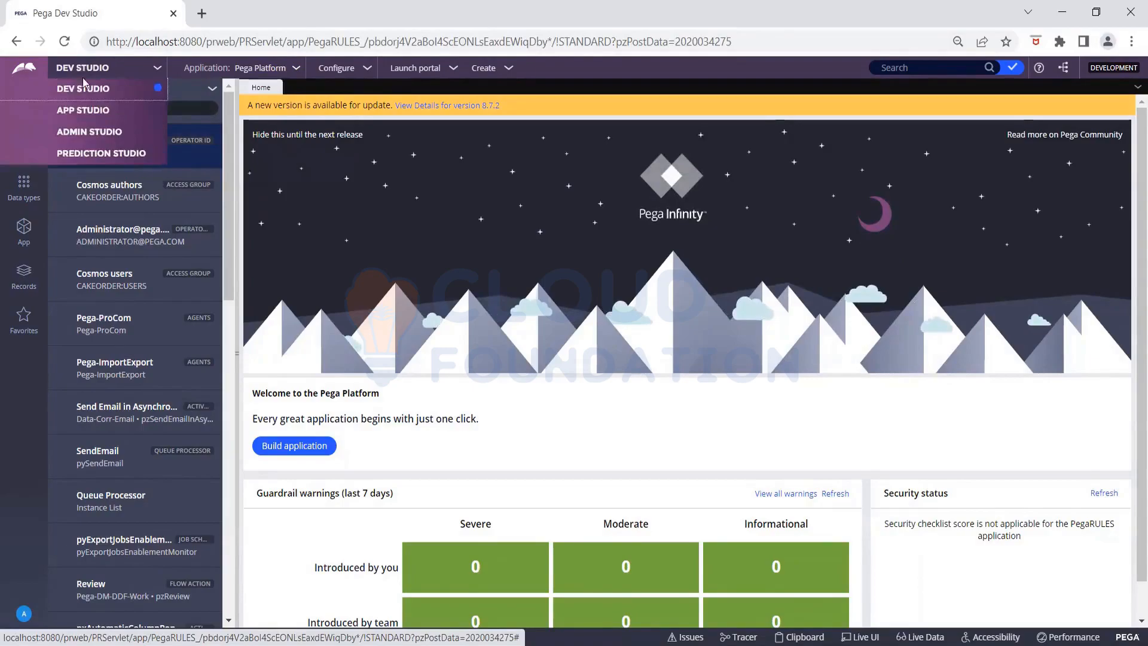
left_click(80, 72)
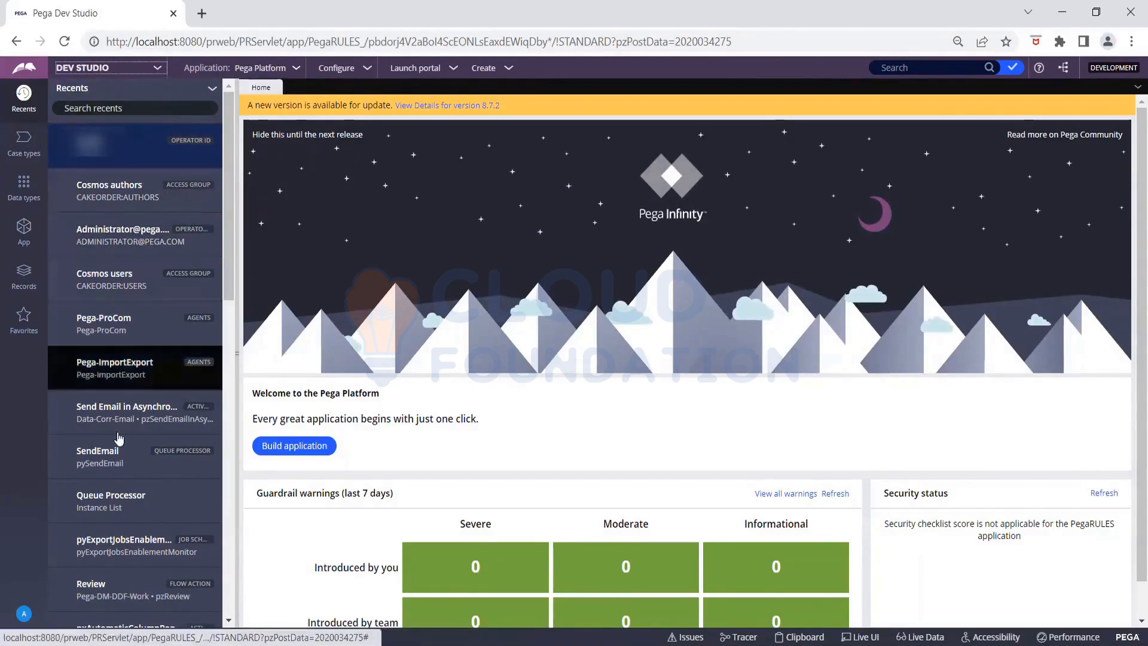
- Open the CakeOrder:Authors access group from the recent operator record and add an available role row with the text cake
left_click(117, 157)
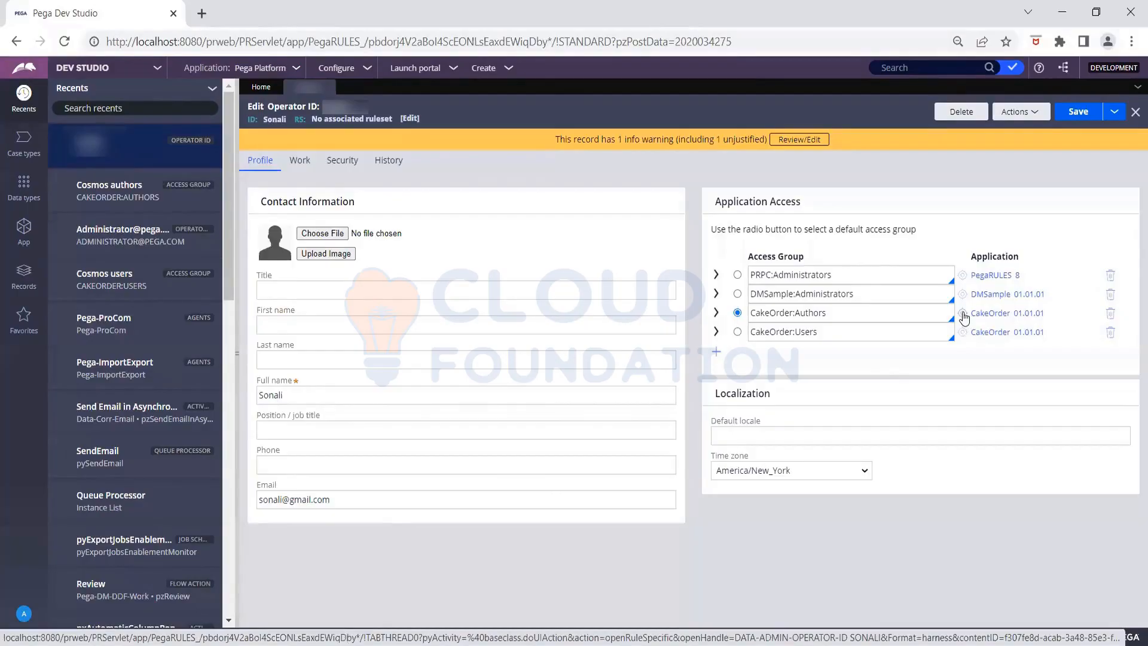
left_click(962, 314)
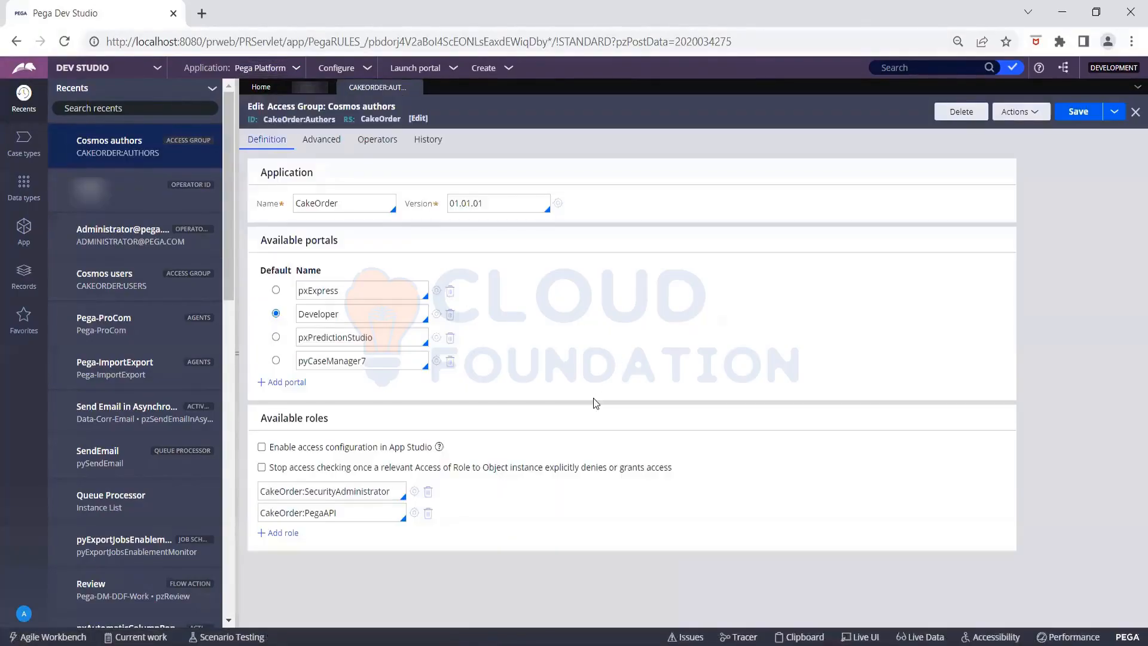
left_click(278, 533)
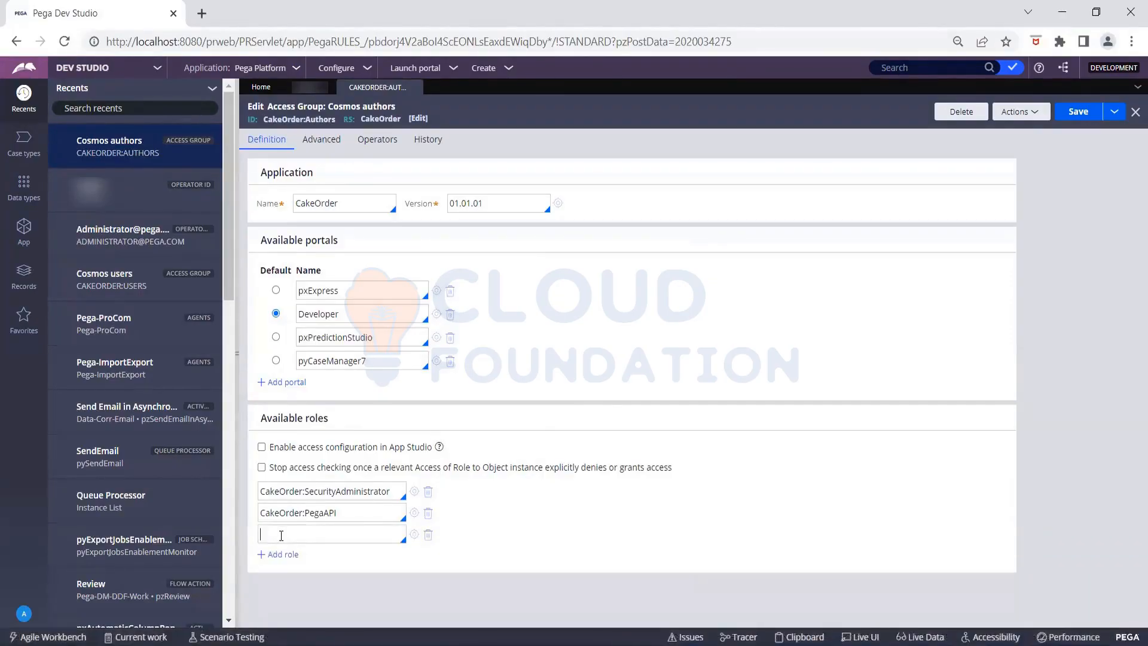
left_click(281, 536)
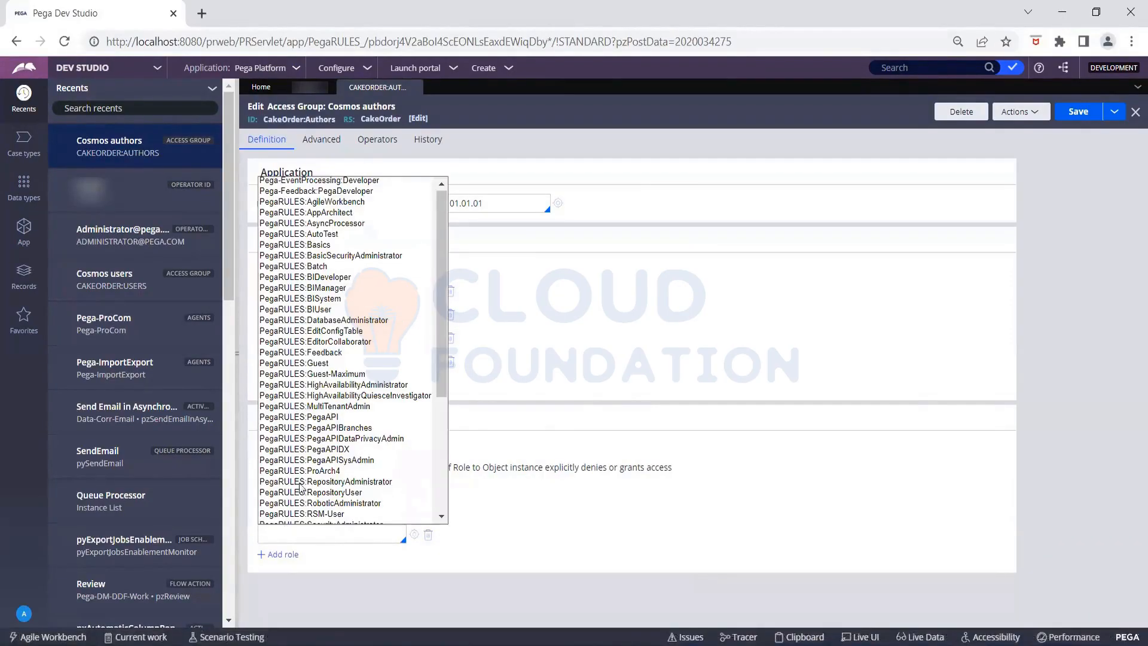
scroll(320, 324, "up", 1)
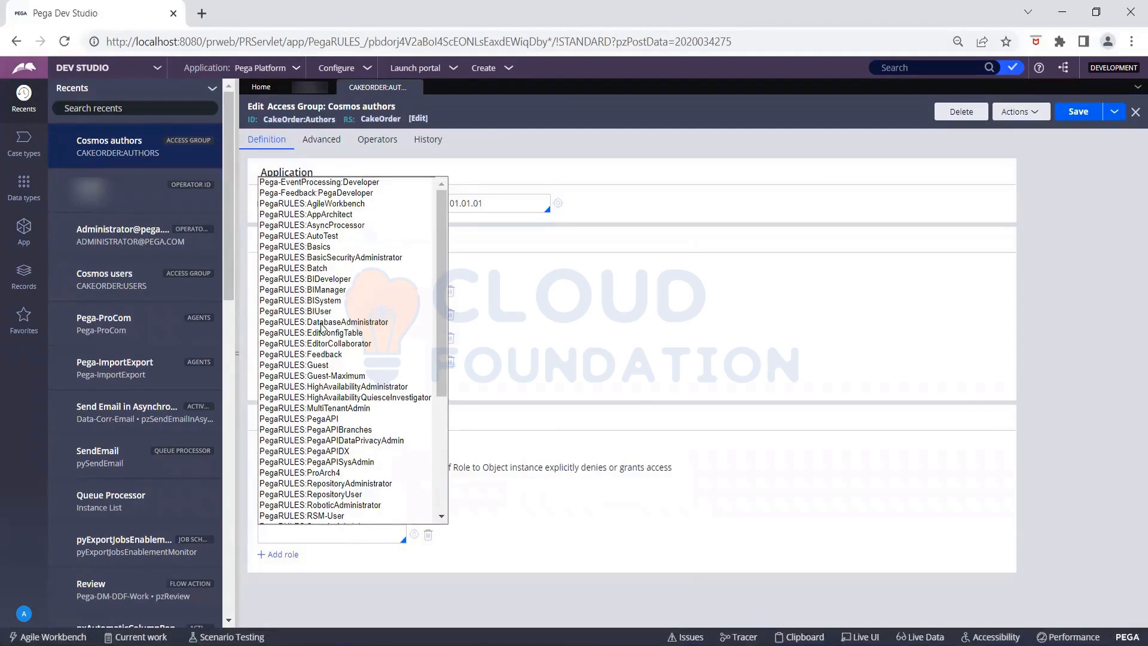
scroll(322, 279, "down", 1)
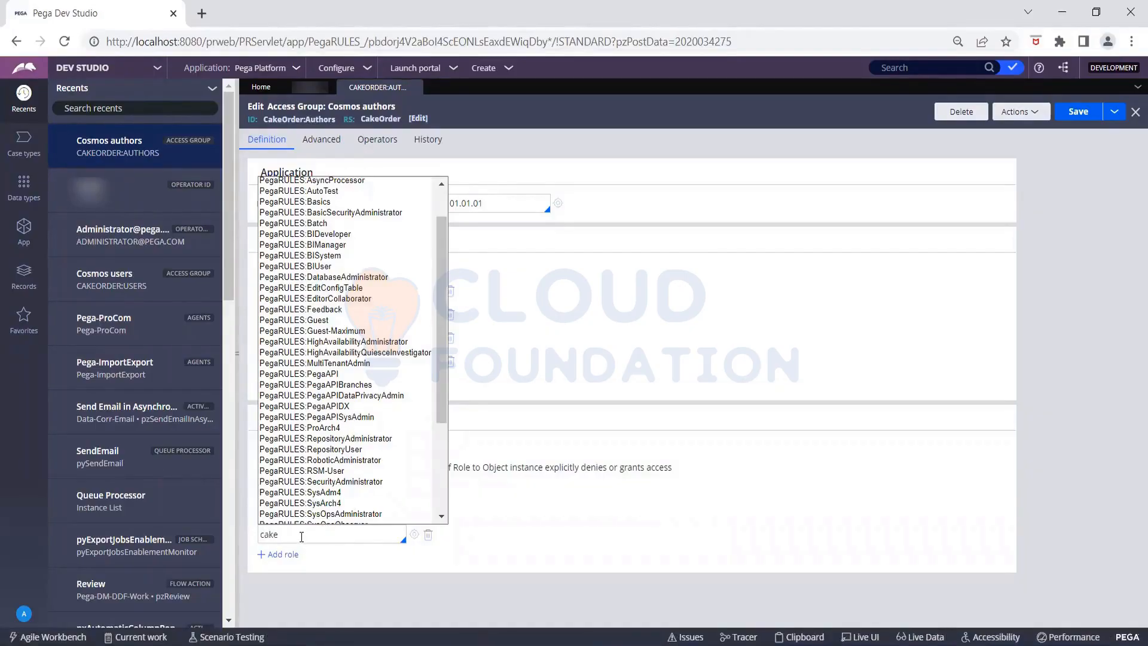
left_click(528, 598)
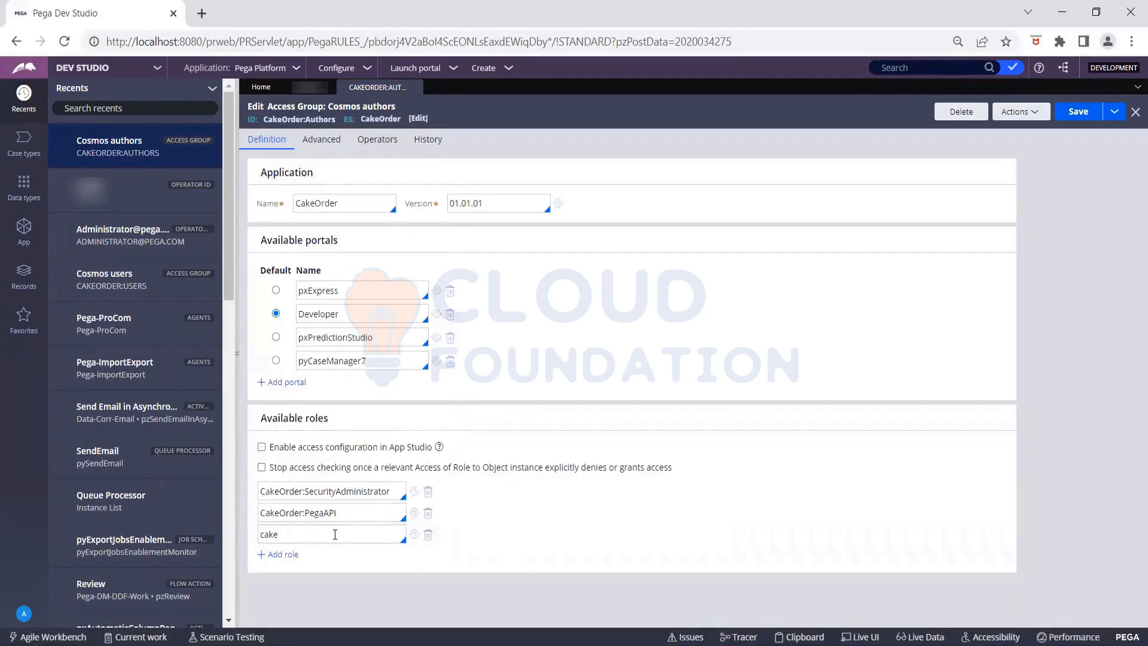
- Try CakeOrder: as the new role's name, choose PegaRULES:SysAdm4 from the suggested roles instead, and save the access group
key("BackSpace")
key("BackSpace")
key("BackSpace")
type("CakeOrder:")
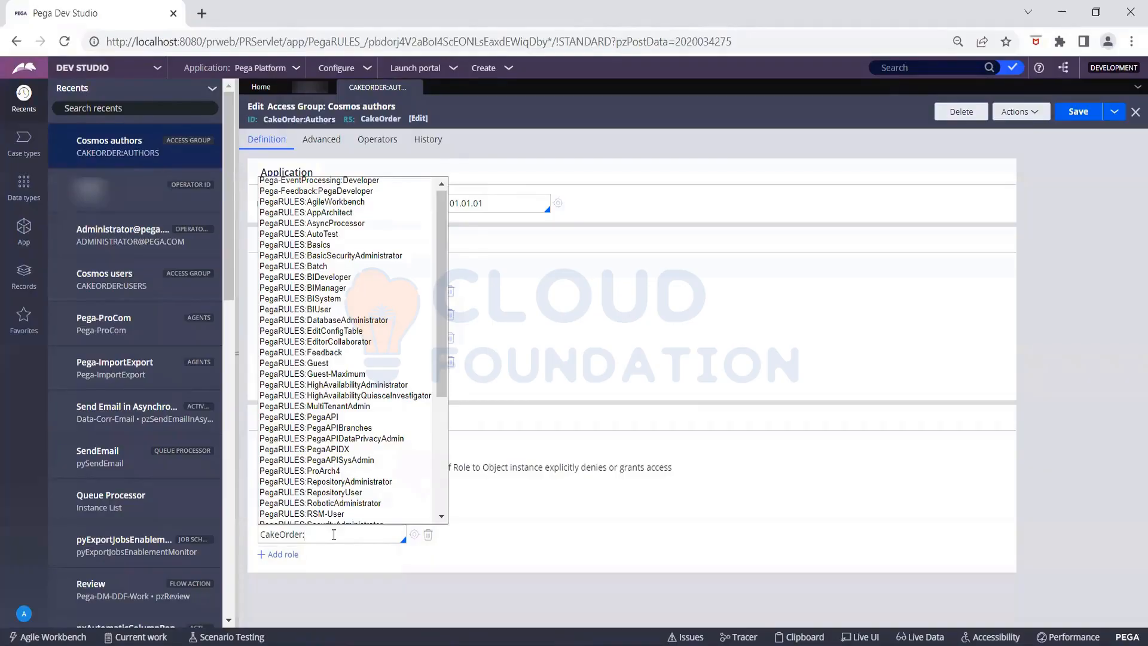
scroll(366, 418, "down", 3)
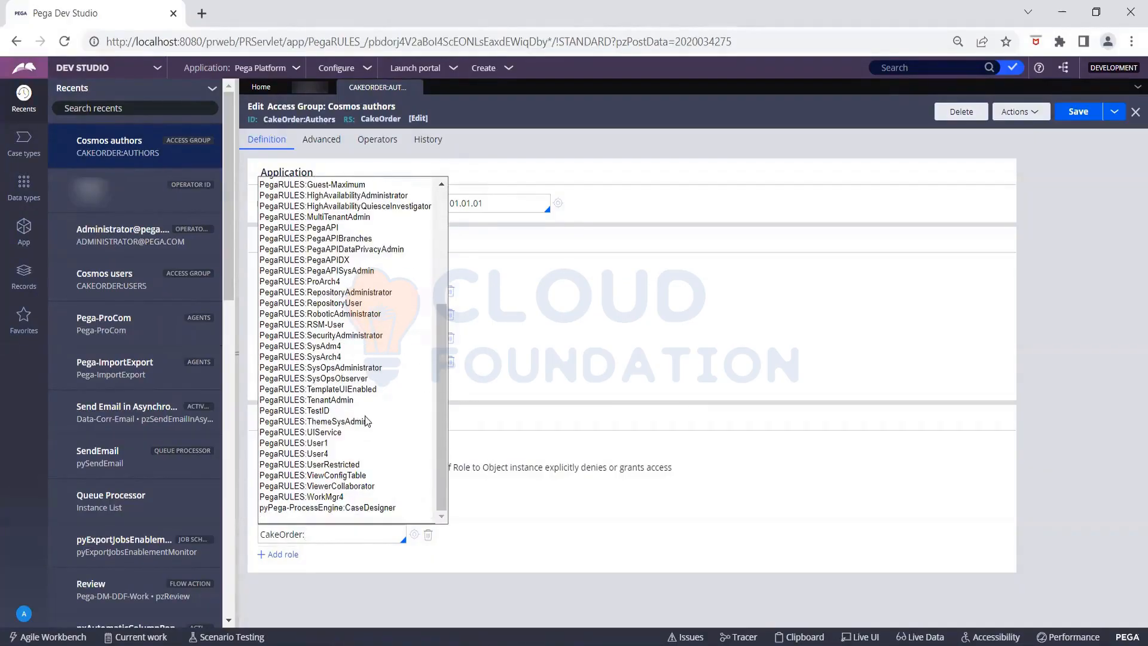
scroll(366, 421, "up", 3)
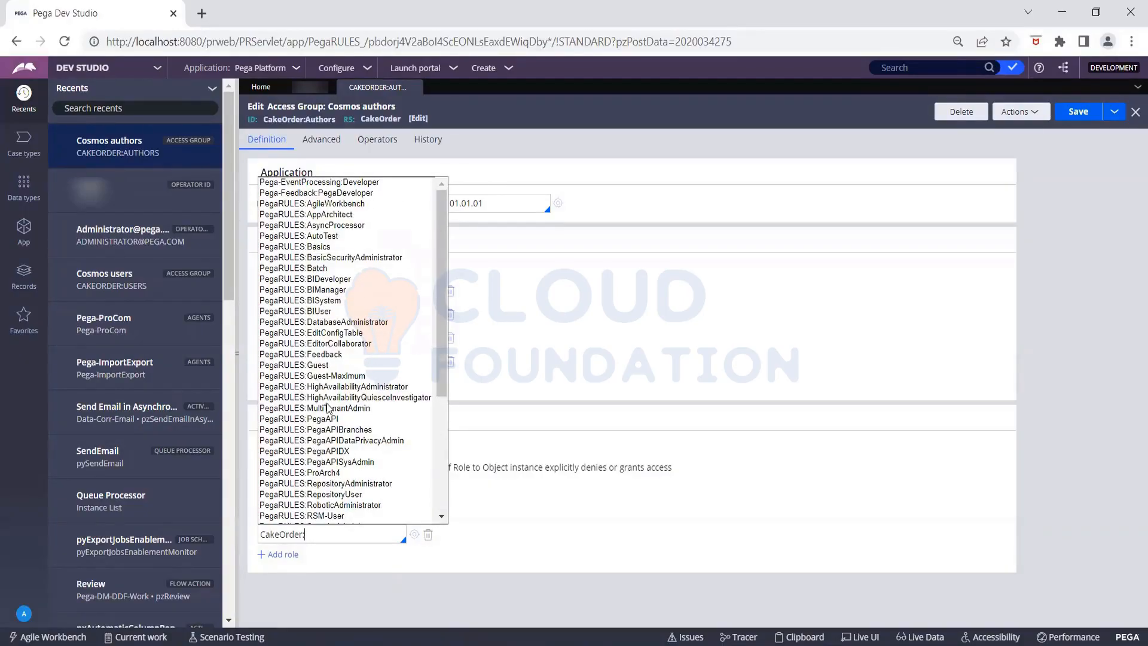
scroll(329, 413, "down", 3)
scroll(327, 415, "down", 1)
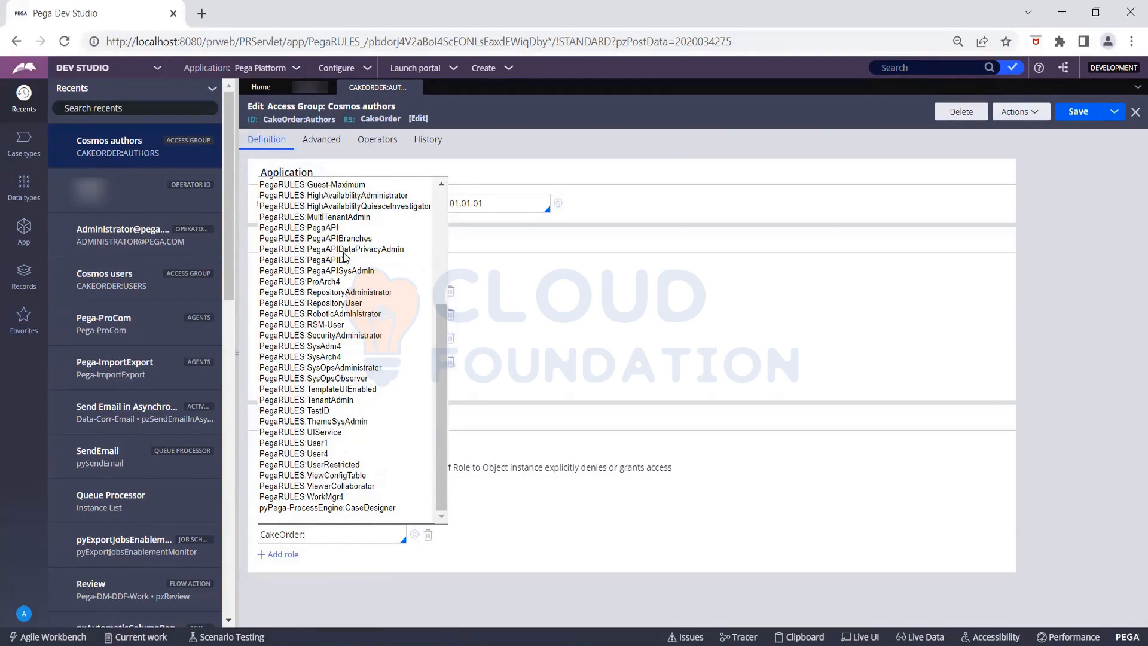
scroll(348, 258, "up", 3)
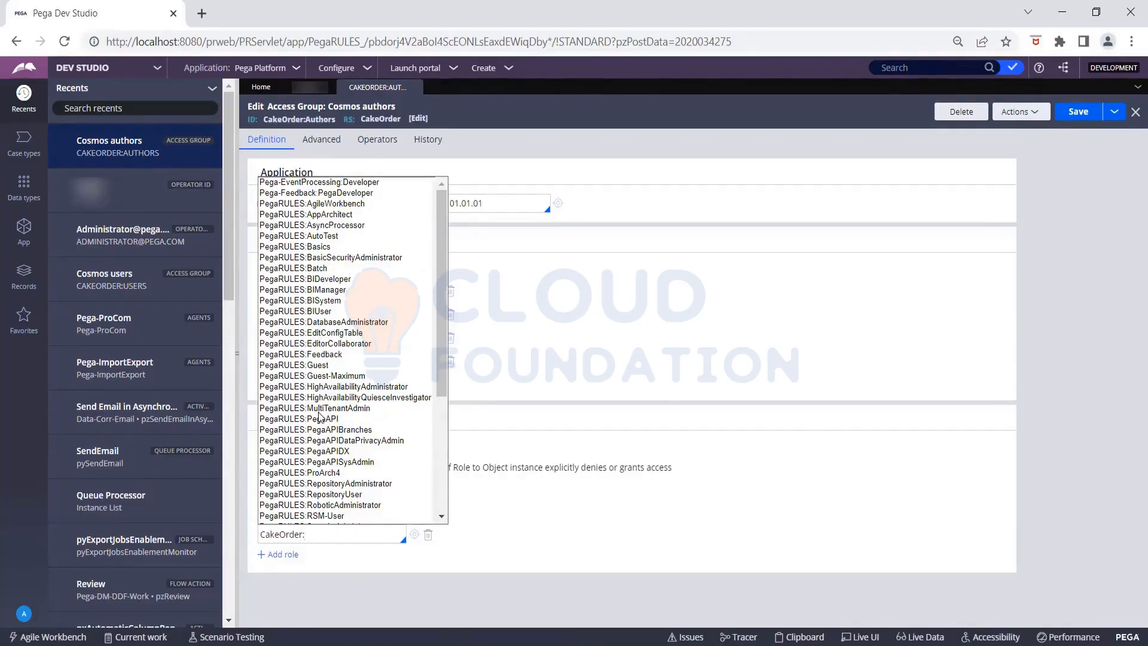
scroll(319, 417, "down", 3)
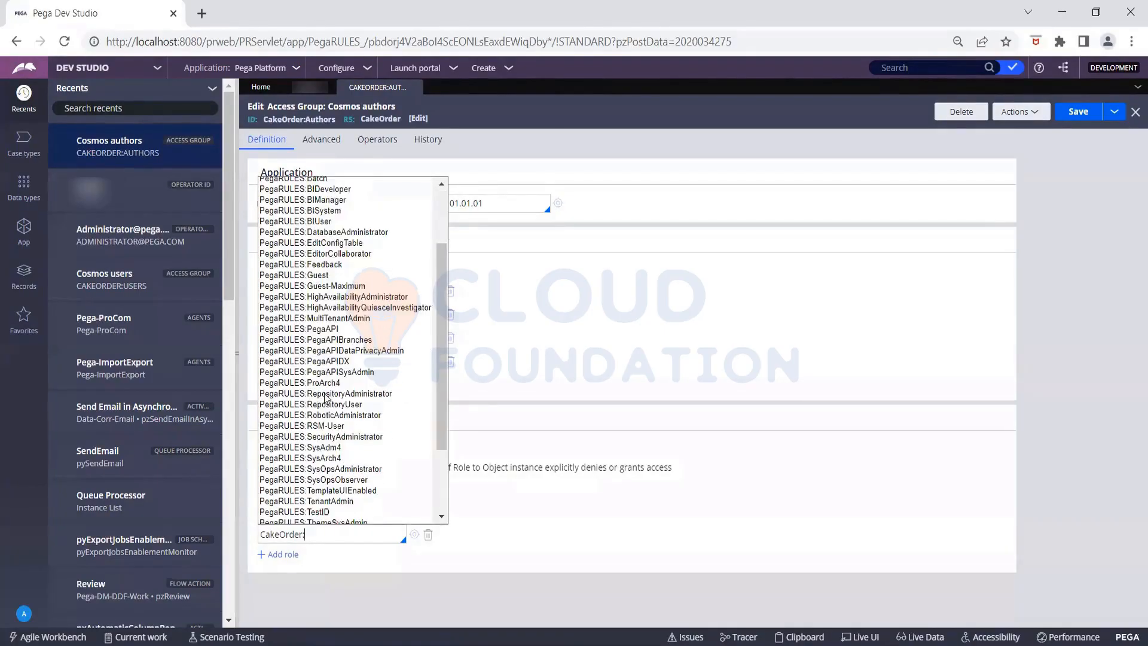
left_click(323, 448)
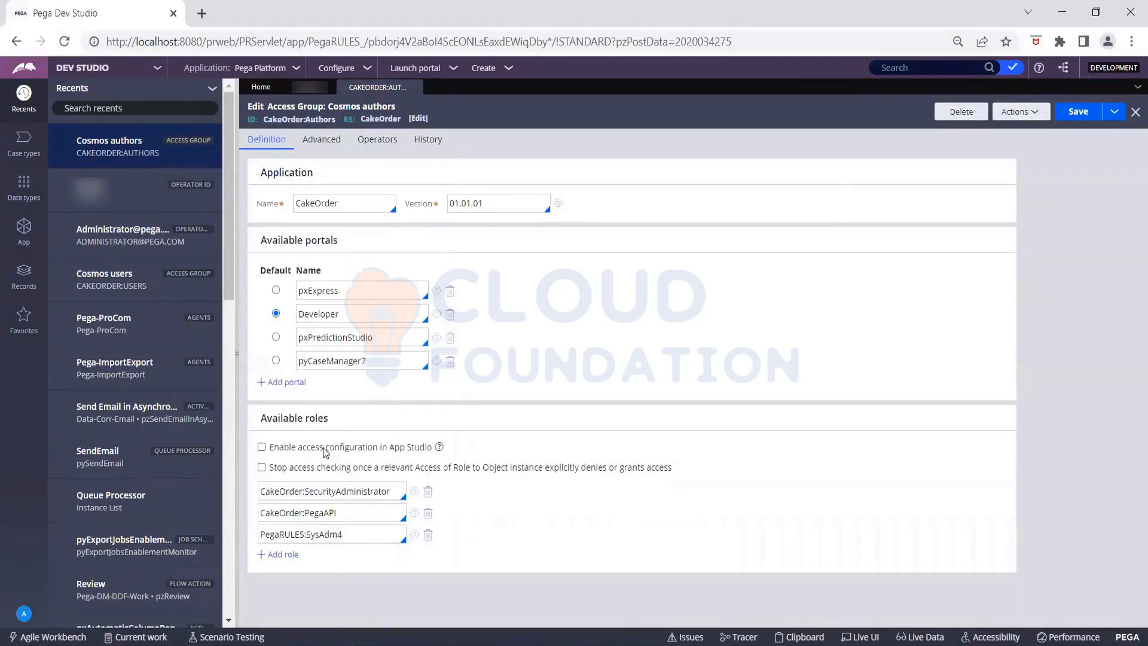
left_click(1071, 106)
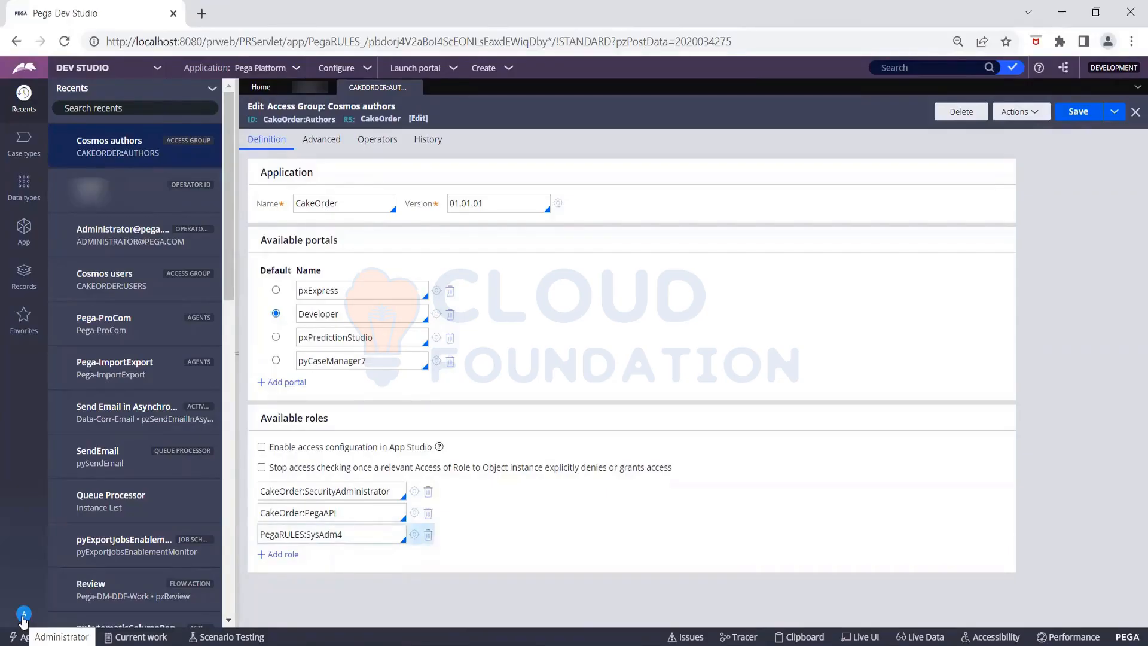
left_click(275, 387)
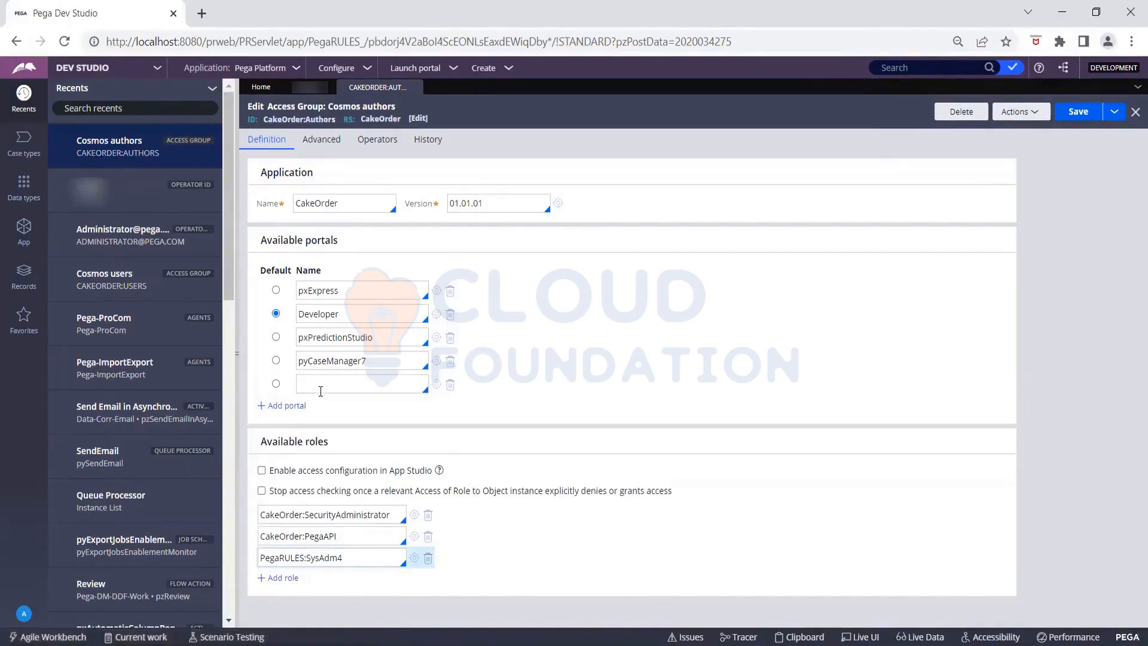
left_click(320, 391)
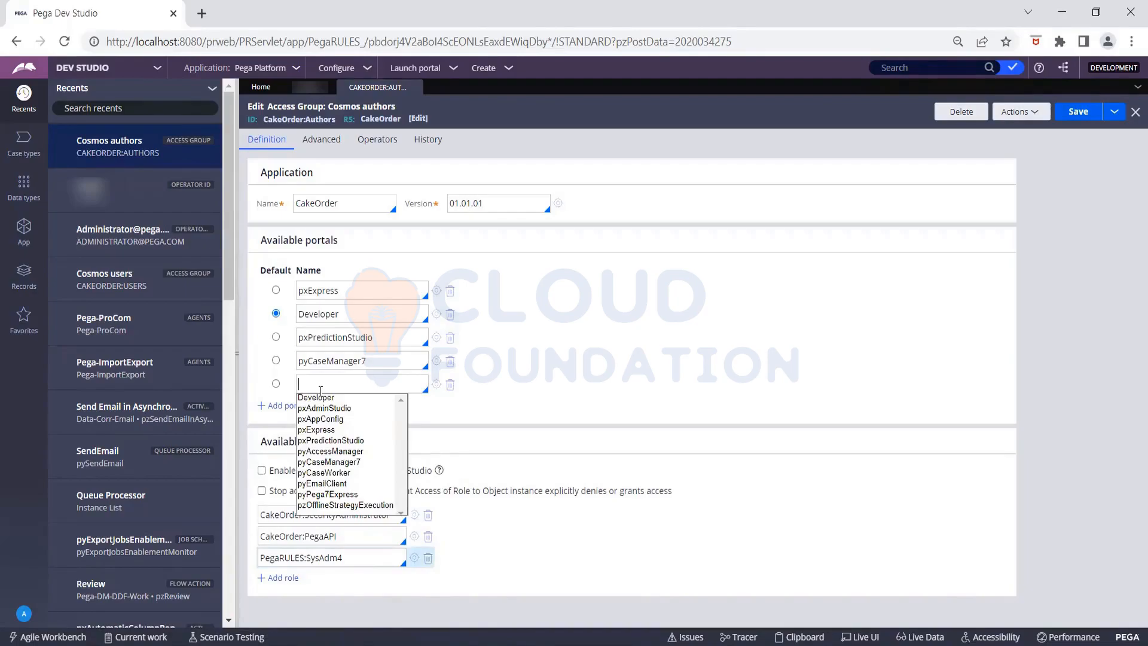
scroll(352, 427, "down", 1)
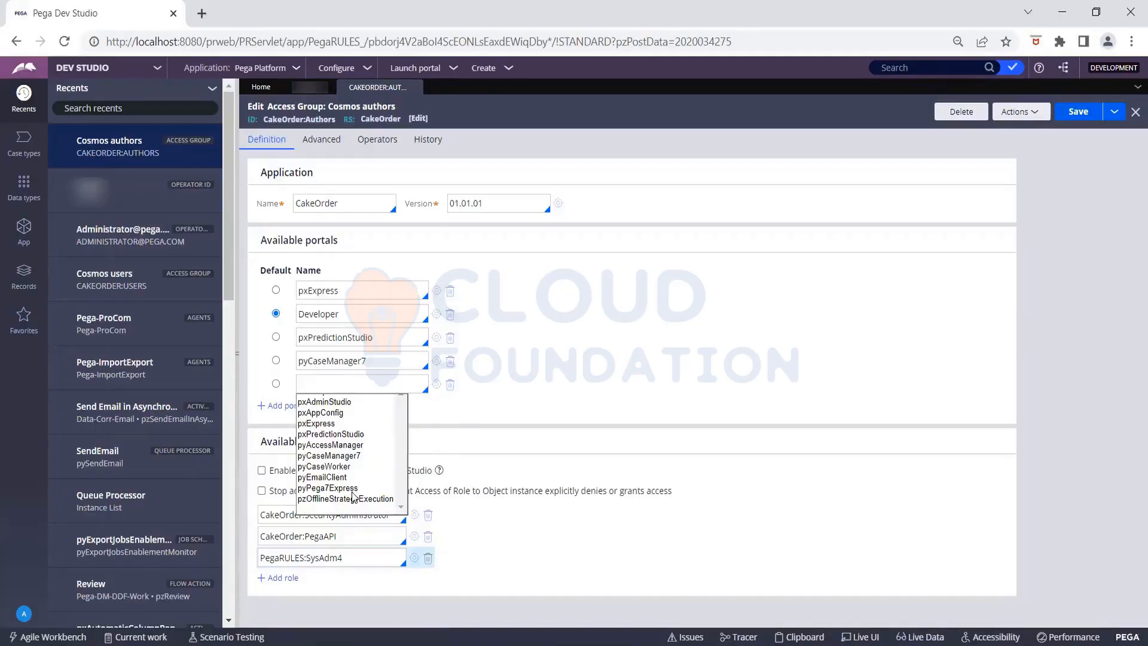
scroll(353, 490, "up", 1)
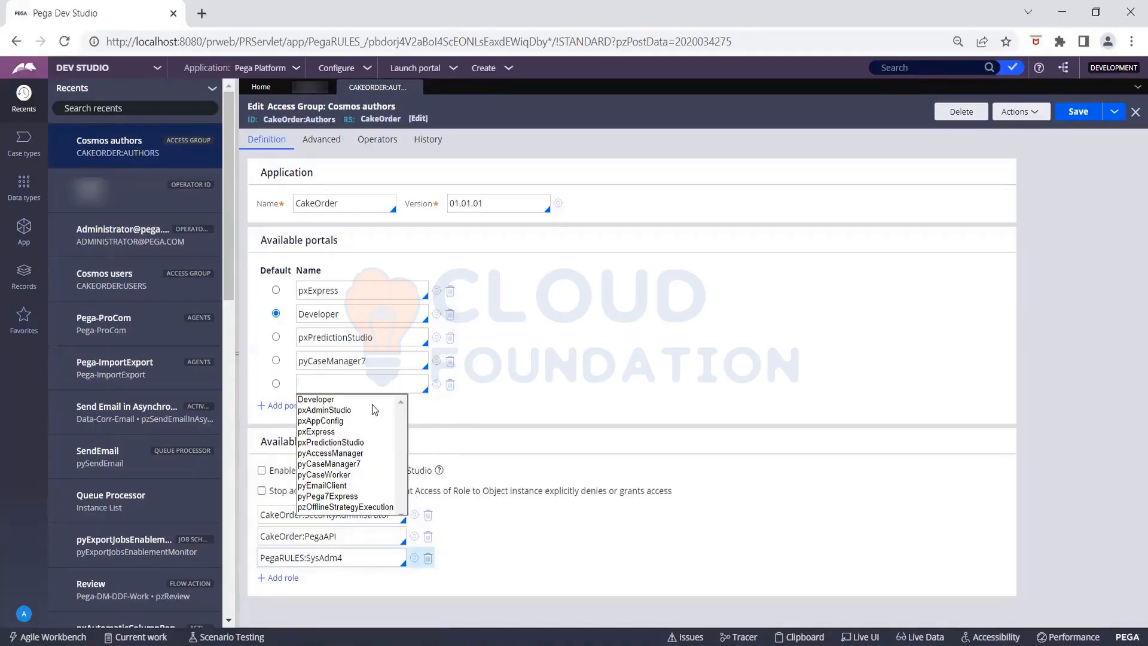
left_click(494, 401)
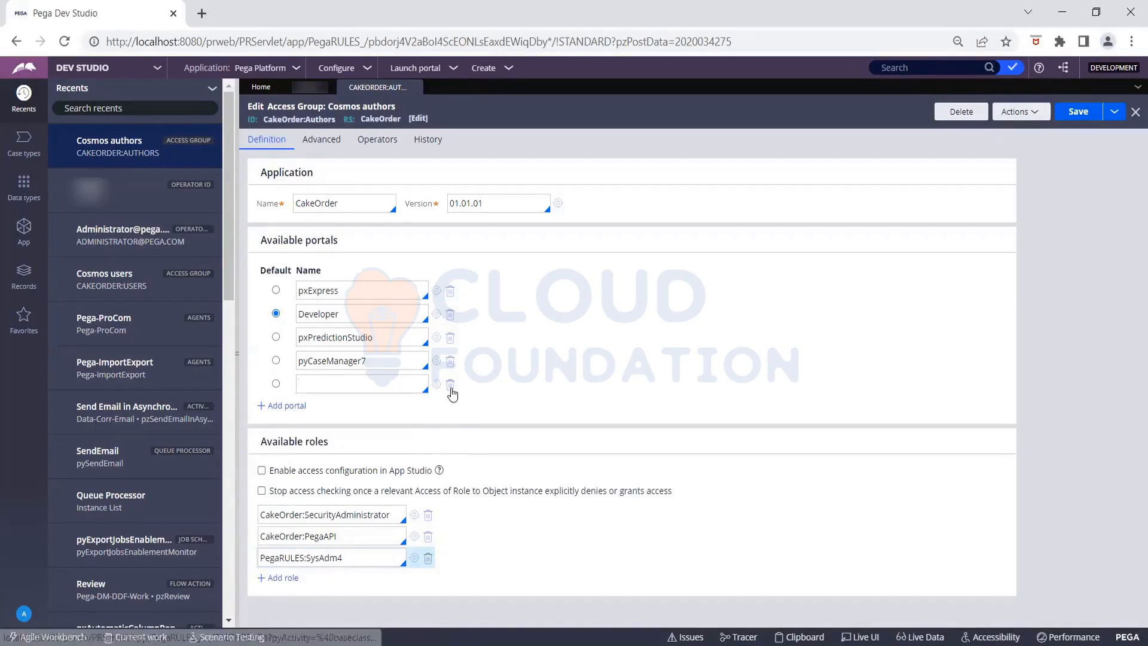
left_click(450, 388)
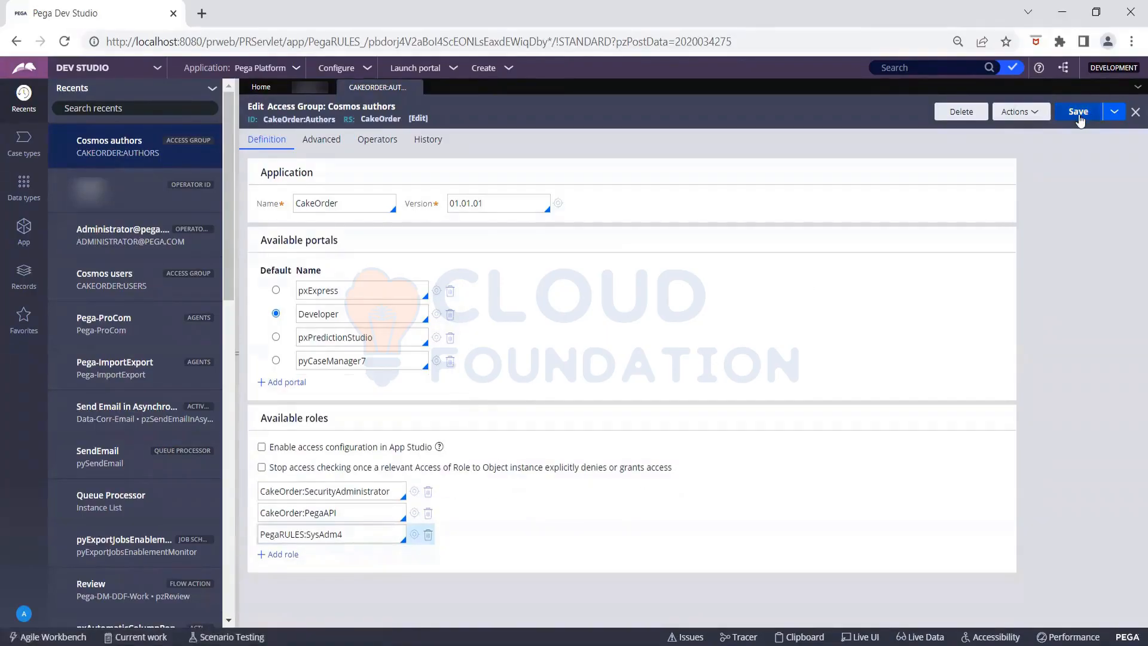
- Log off the administrator and log in to the CakeOrder application with the operator's user name and account password
left_click(24, 613)
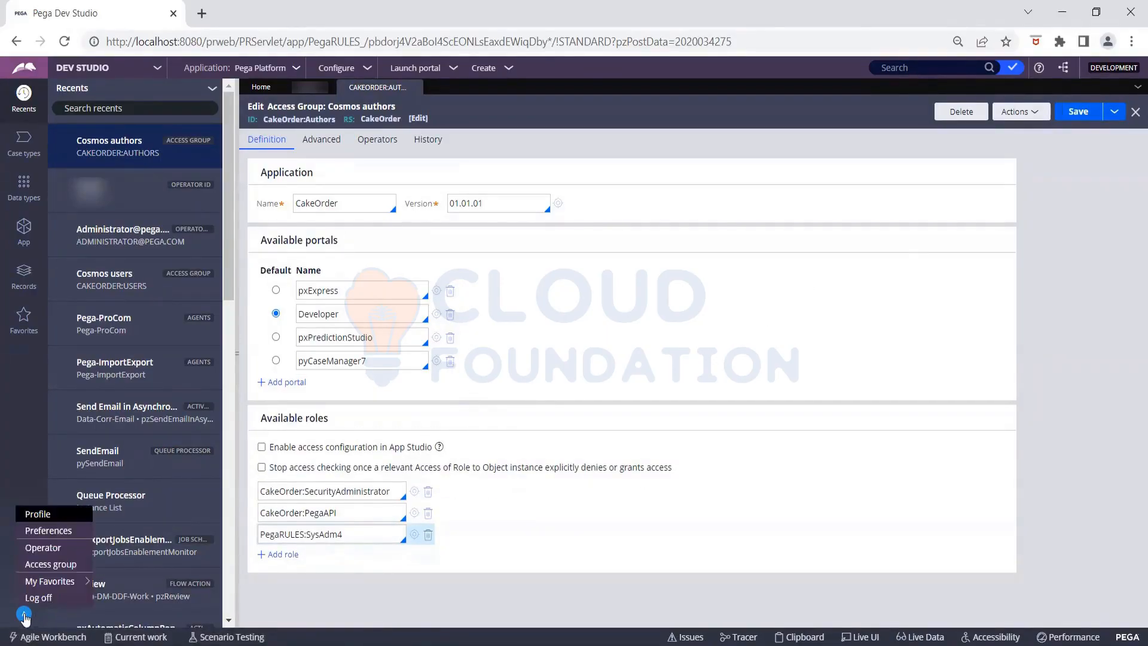
left_click(35, 598)
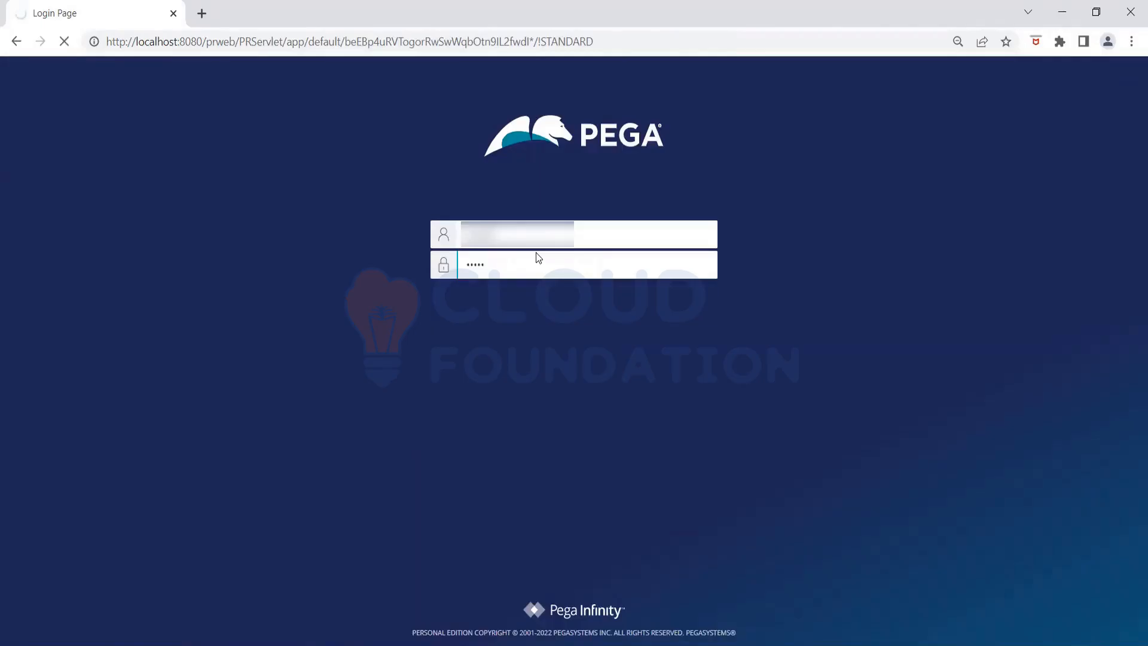
key("Return")
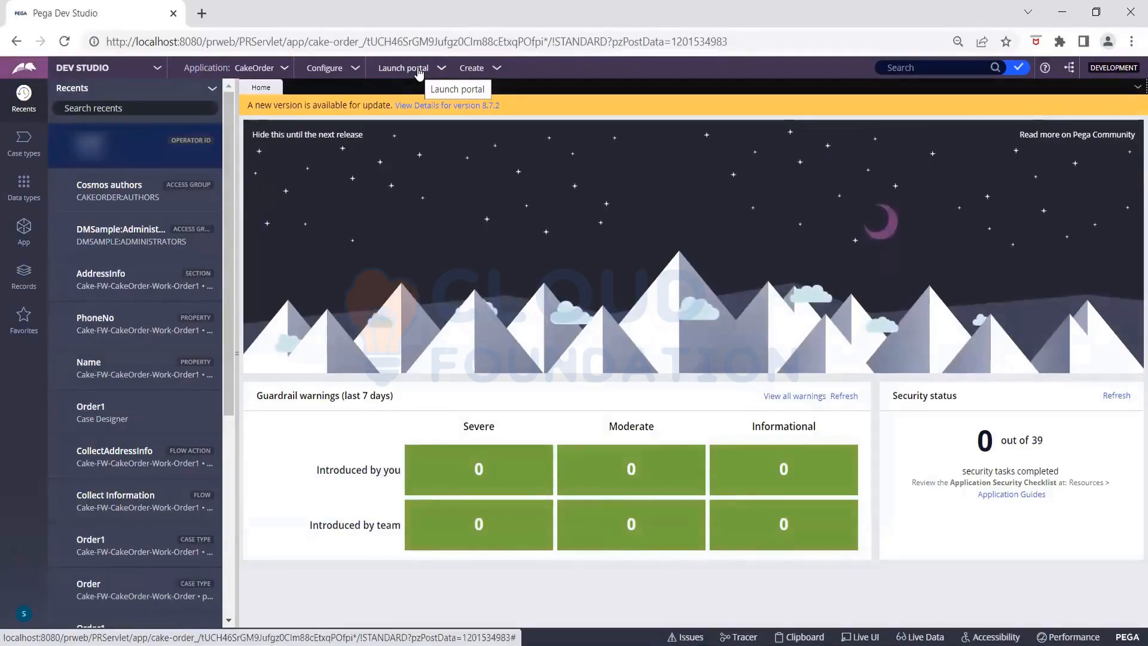
- Launch the Case Manager portal for CakeOrder and return to the Dev Studio page
left_click(418, 69)
left_click(422, 84)
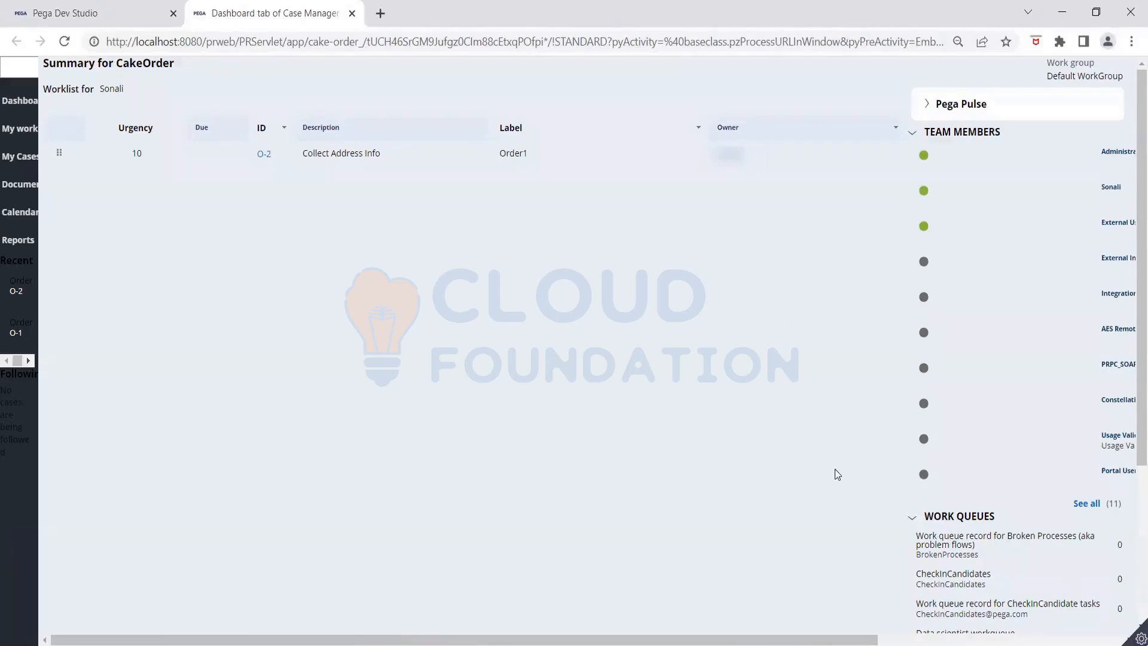
left_click(124, 14)
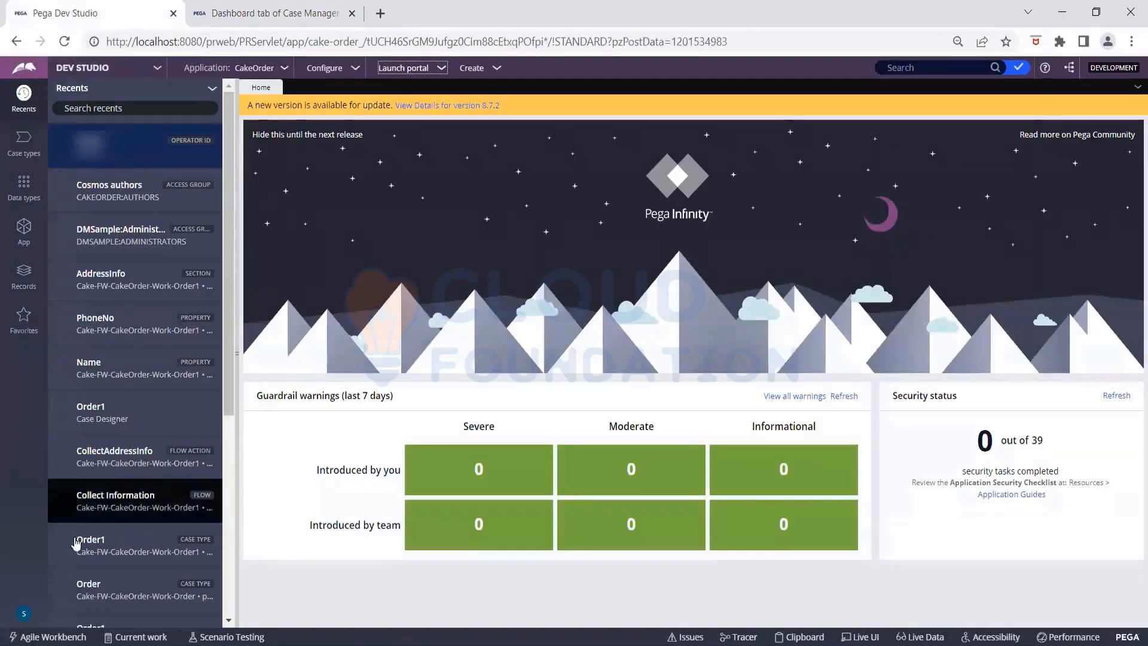
- Open the current operator's record and inspect its CakeOrder:Authors and CakeOrder:Users access groups
left_click(23, 613)
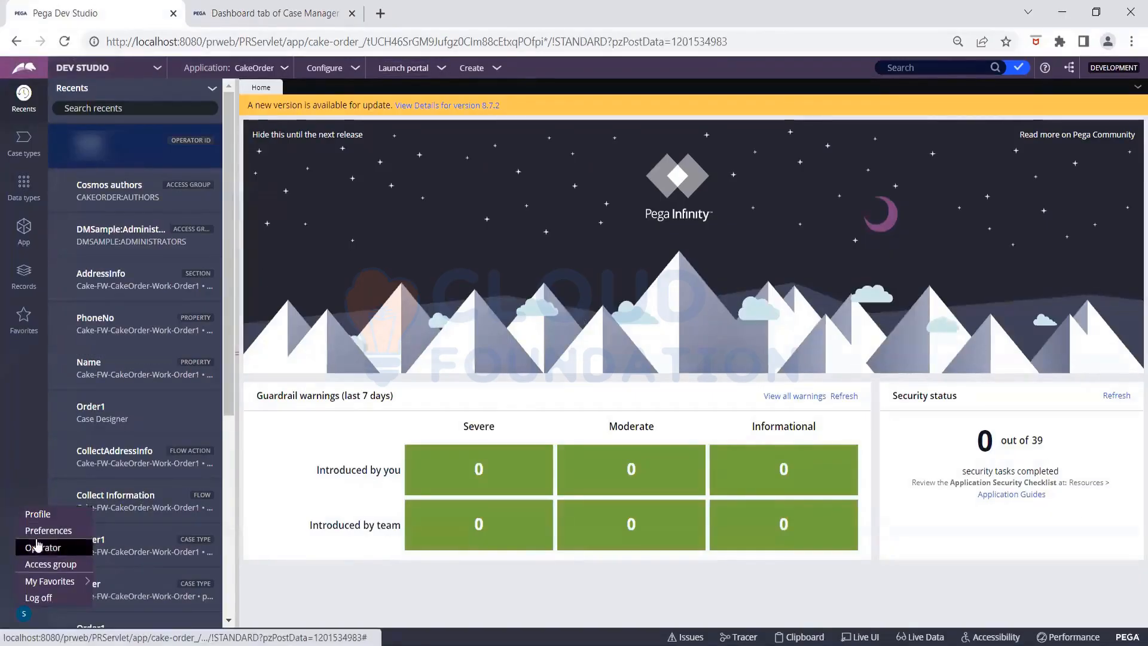
left_click(55, 529)
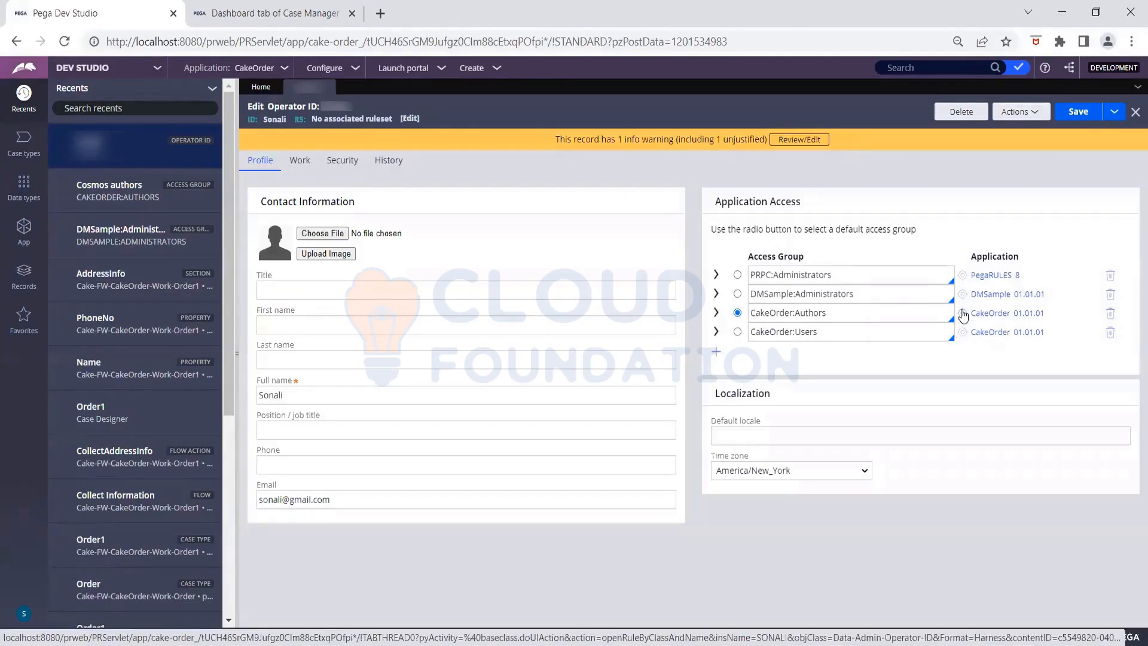
left_click(963, 315)
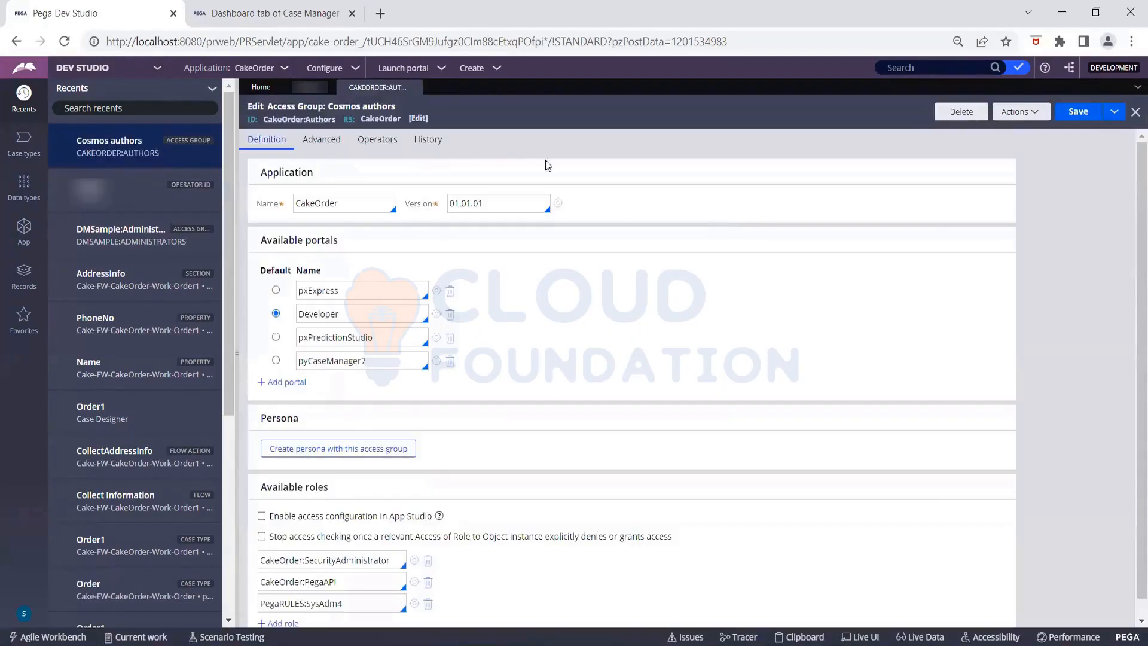
left_click(415, 88)
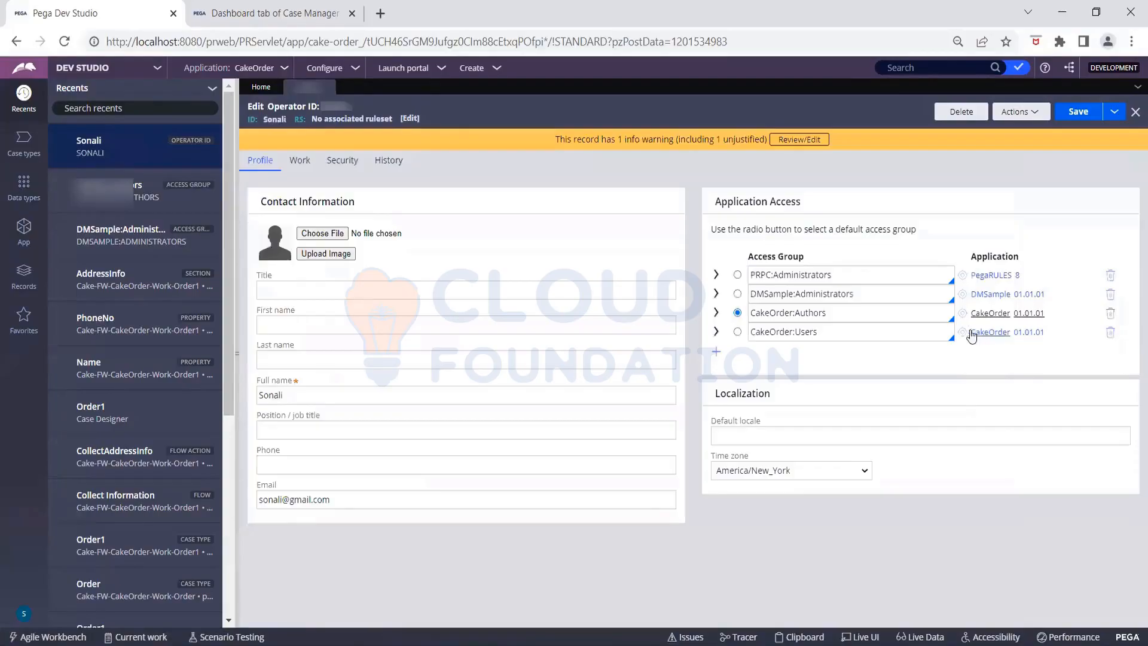
left_click(963, 332)
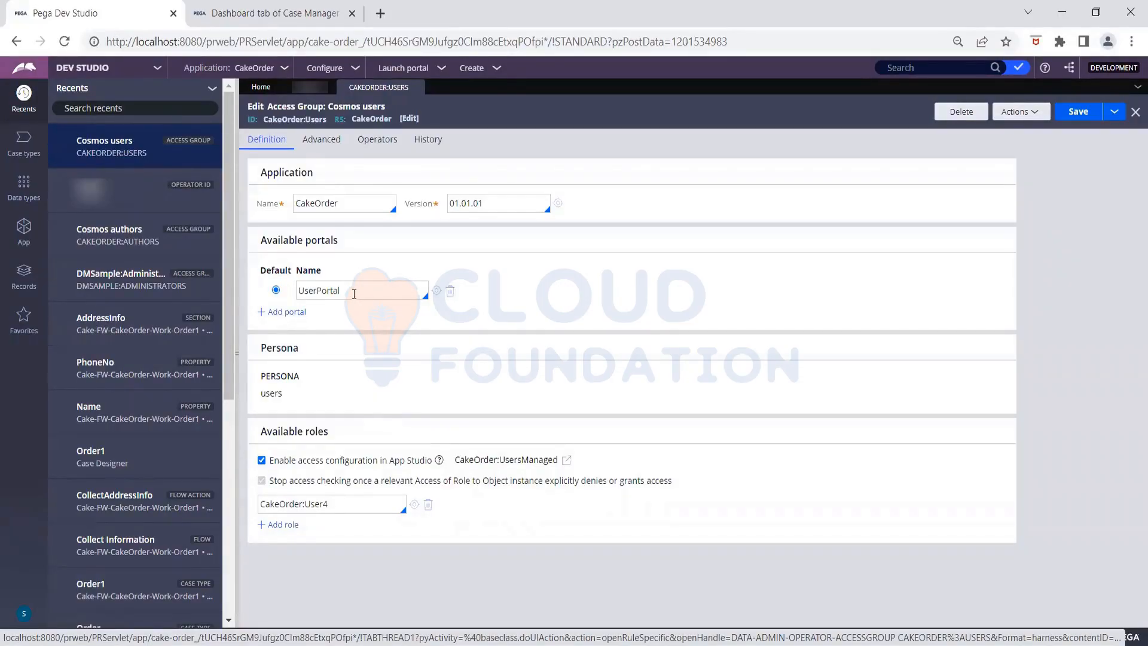
- Copy the UserPortal name from the CakeOrder:Users available portals, and remove the extra blank portal row
left_click(287, 312)
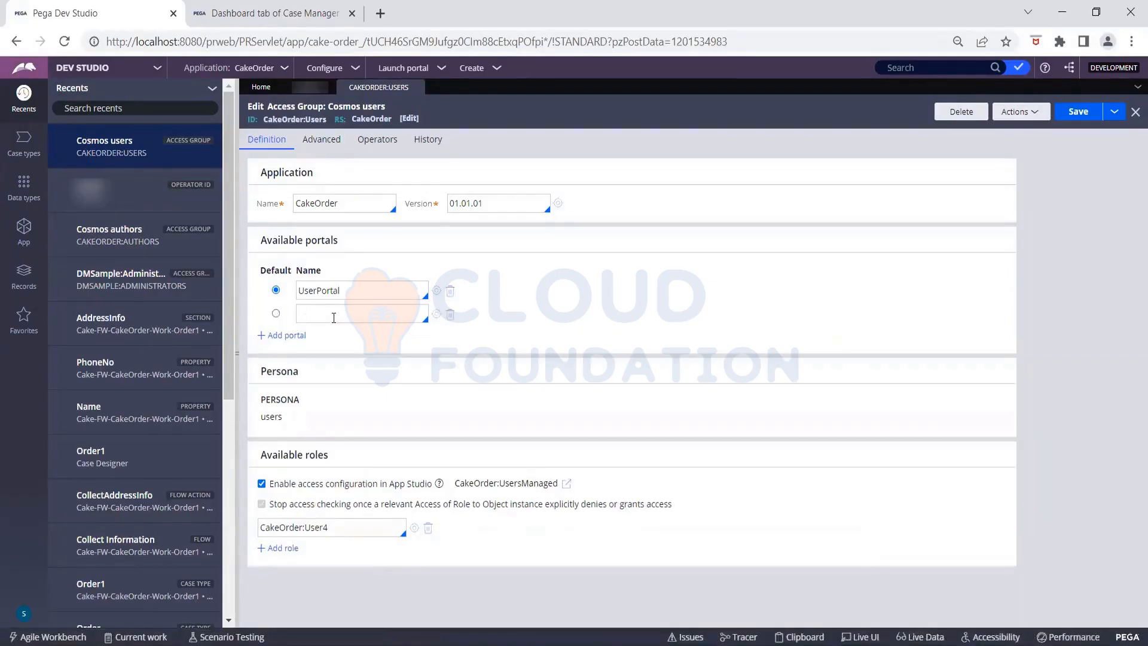
double_click(357, 290)
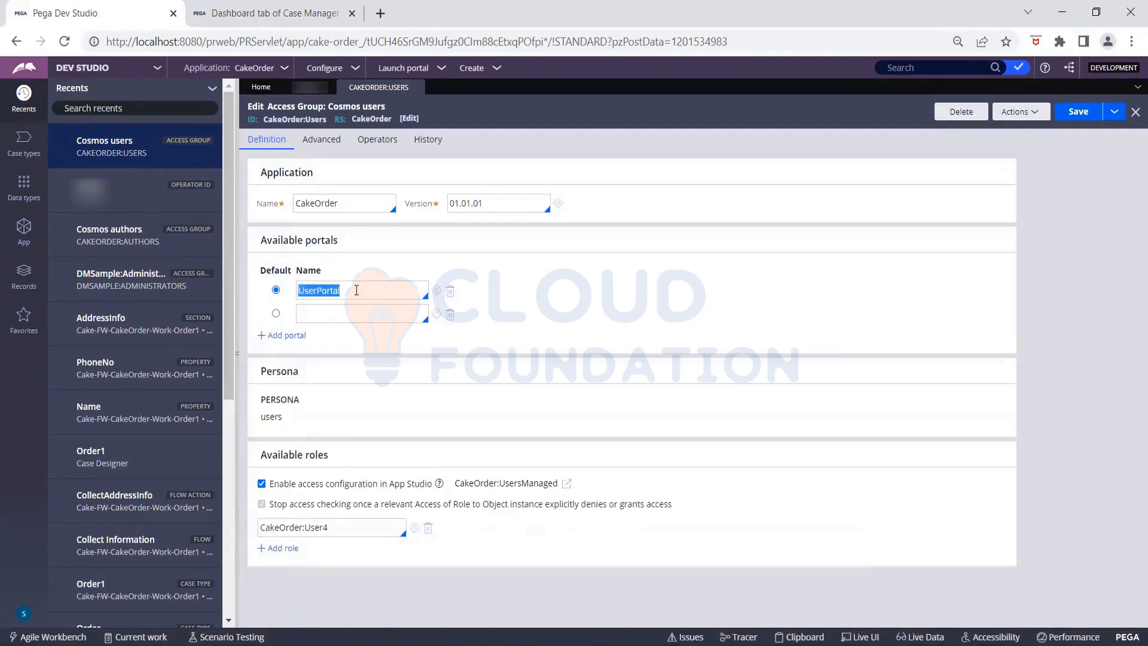
left_click(338, 315)
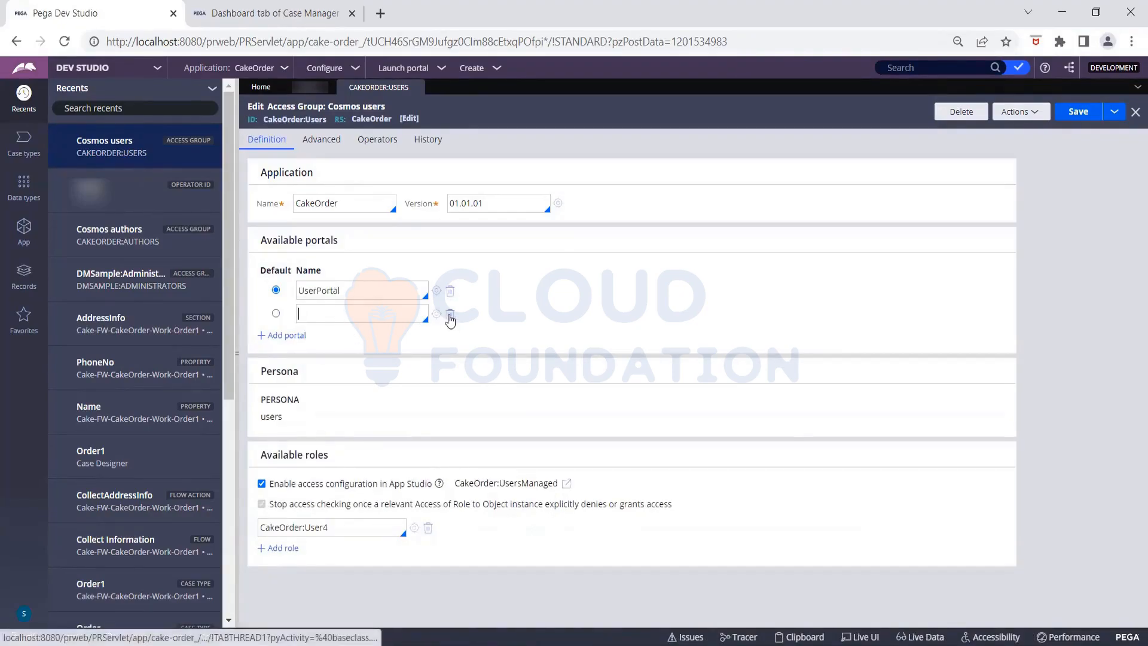
left_click(450, 314)
- Reopen the CakeOrder:Authors access group from the operator record and add UserPortal to its available portals
left_click(310, 86)
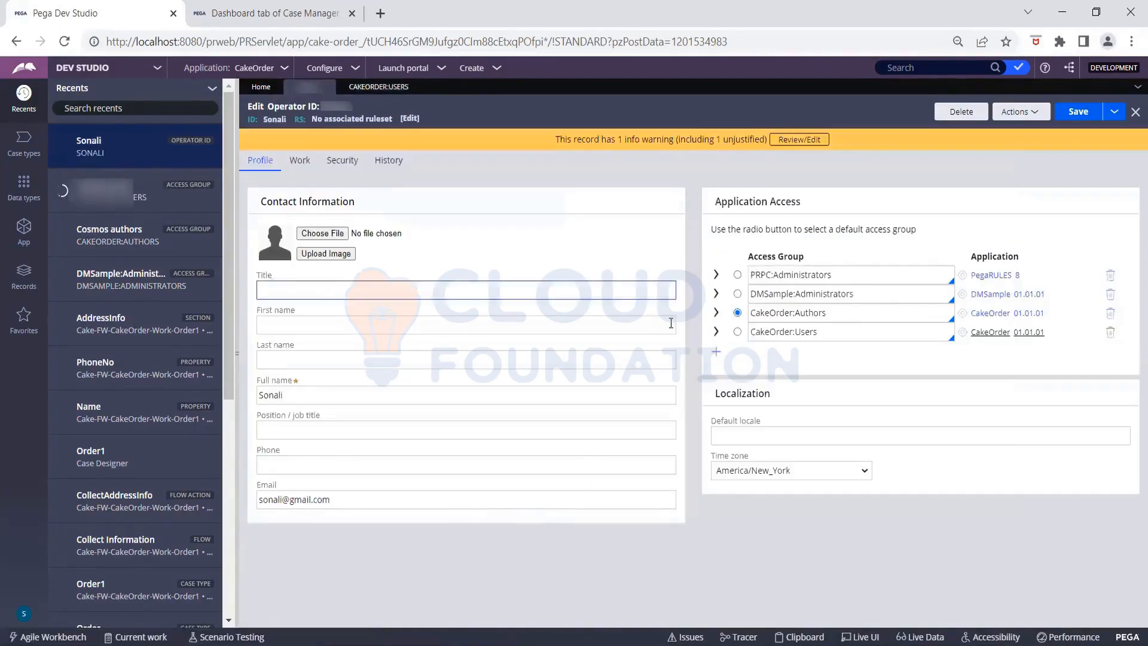
left_click(962, 313)
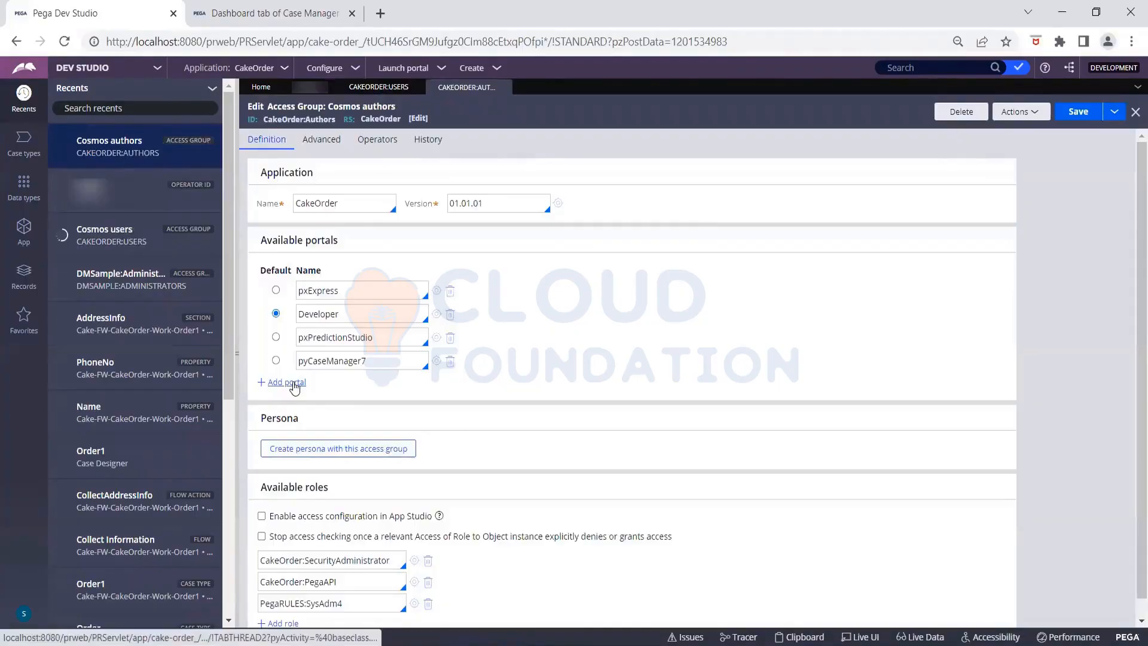
left_click(293, 384)
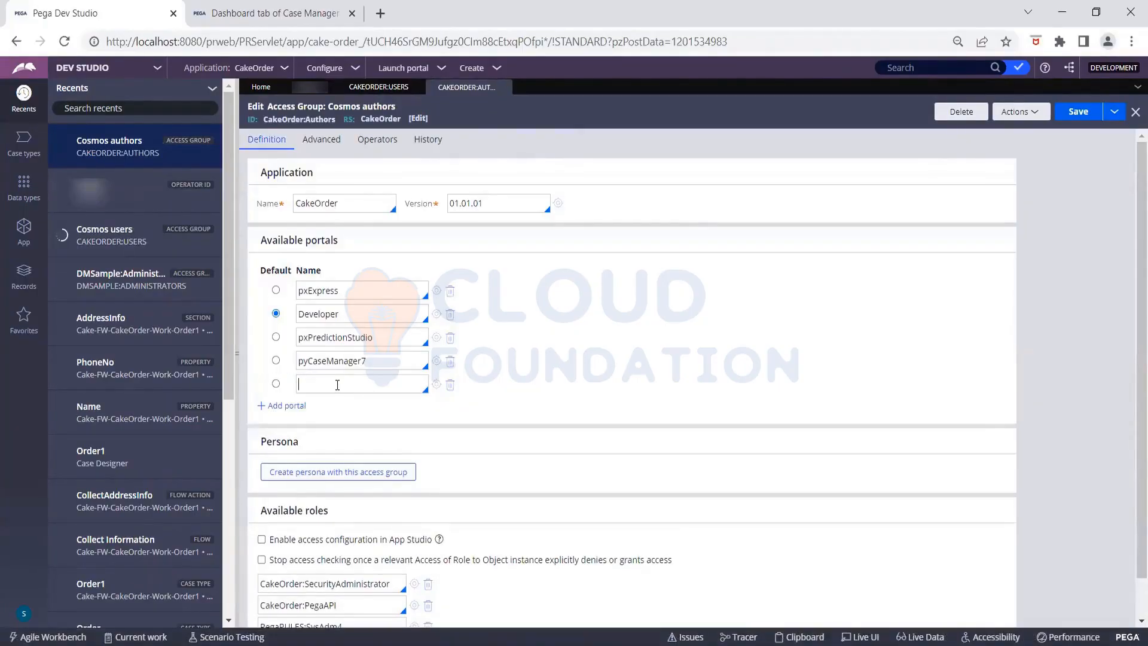
type("UserPortal")
left_click(338, 384)
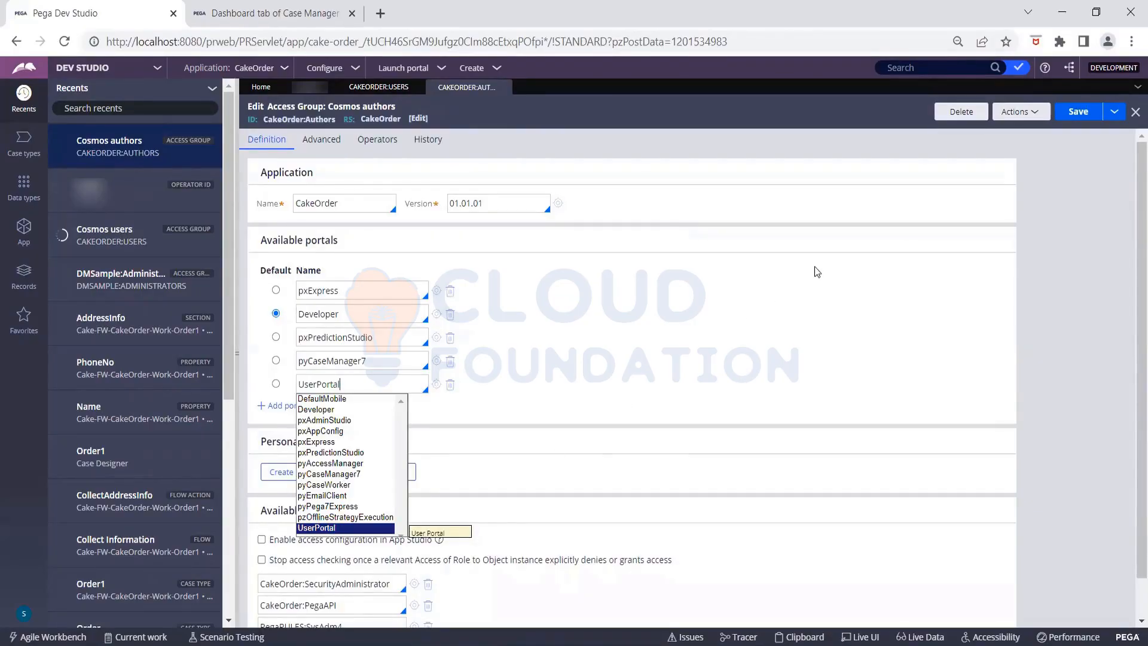
left_click(385, 528)
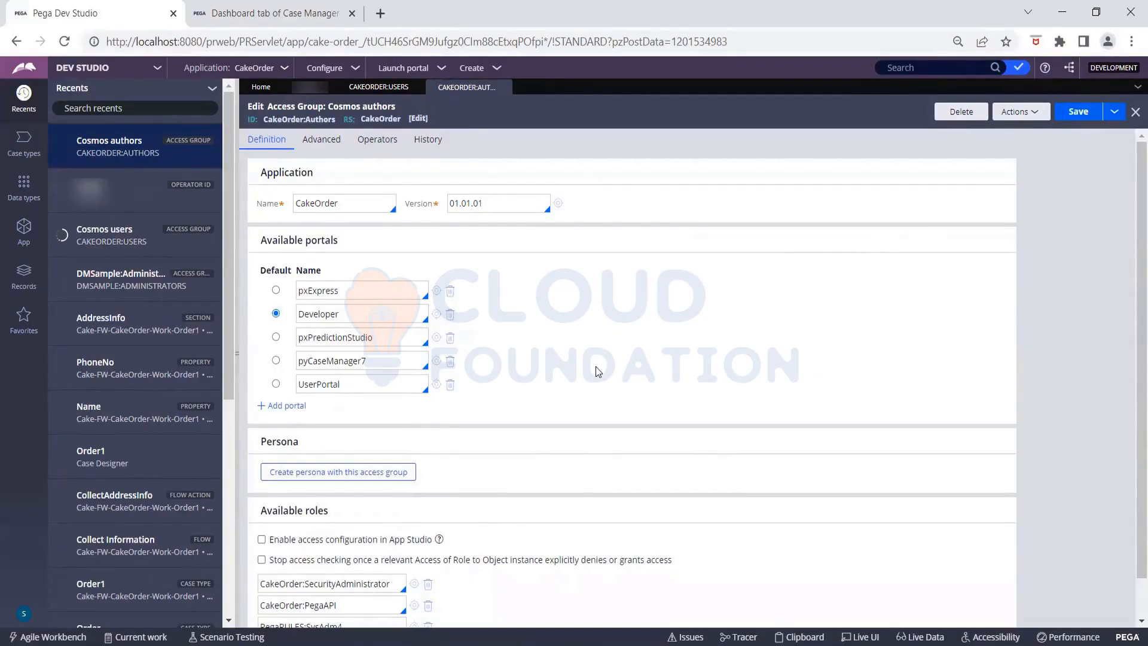
- Launch the User Portal for CakeOrder and return to the Dev Studio page
scroll(598, 371, "down", 1)
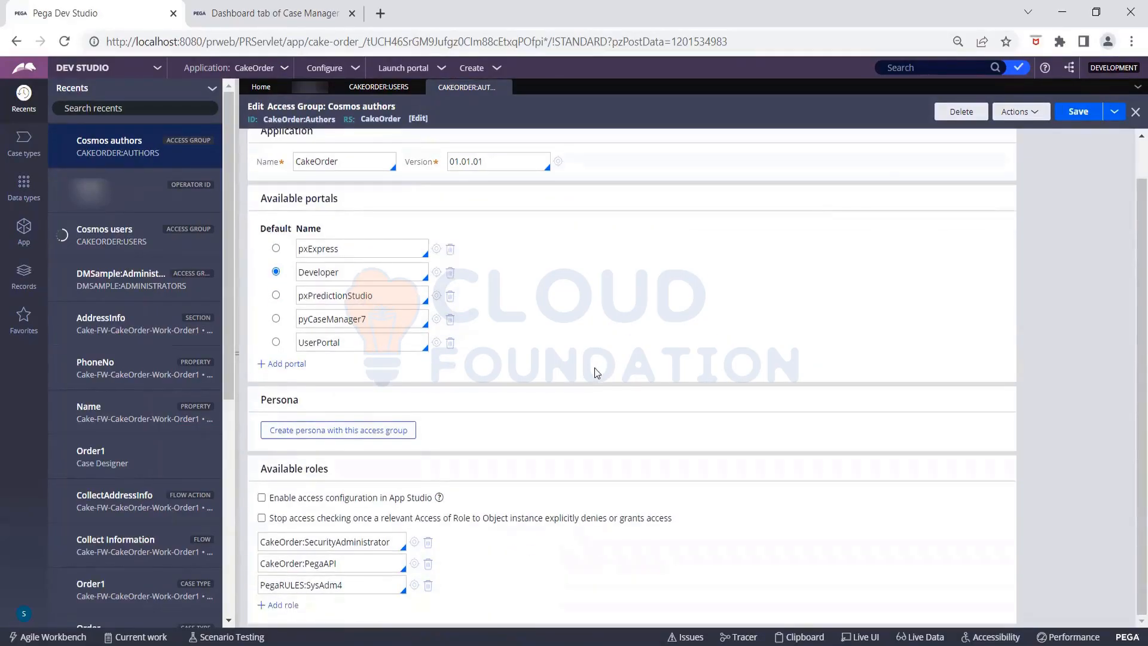
left_click(424, 70)
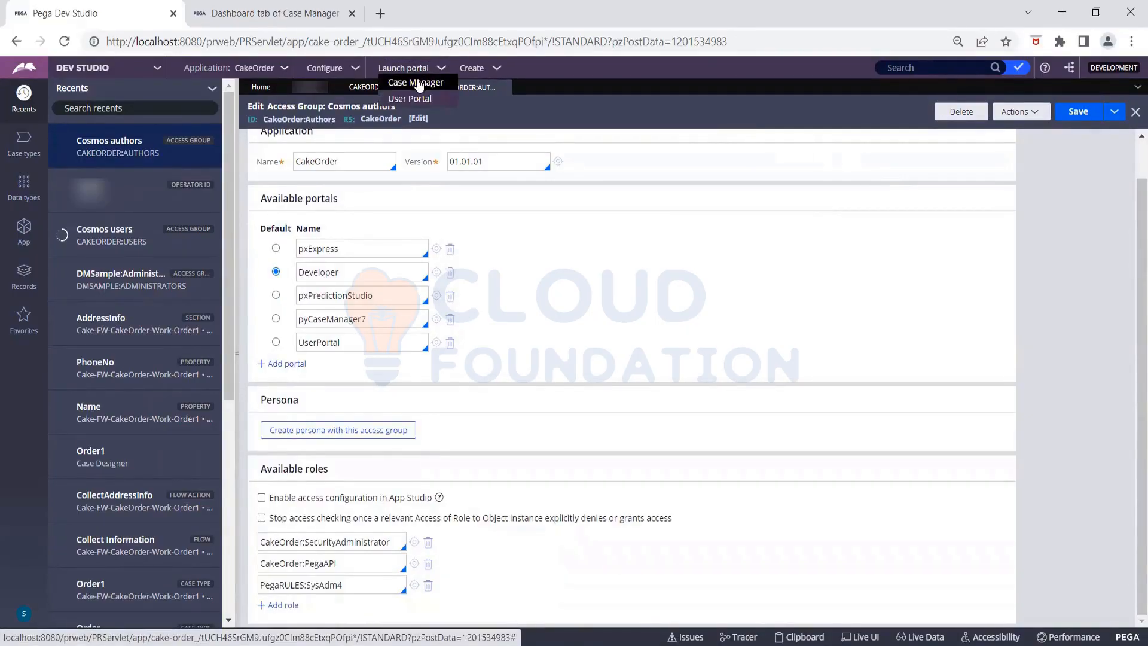
left_click(428, 98)
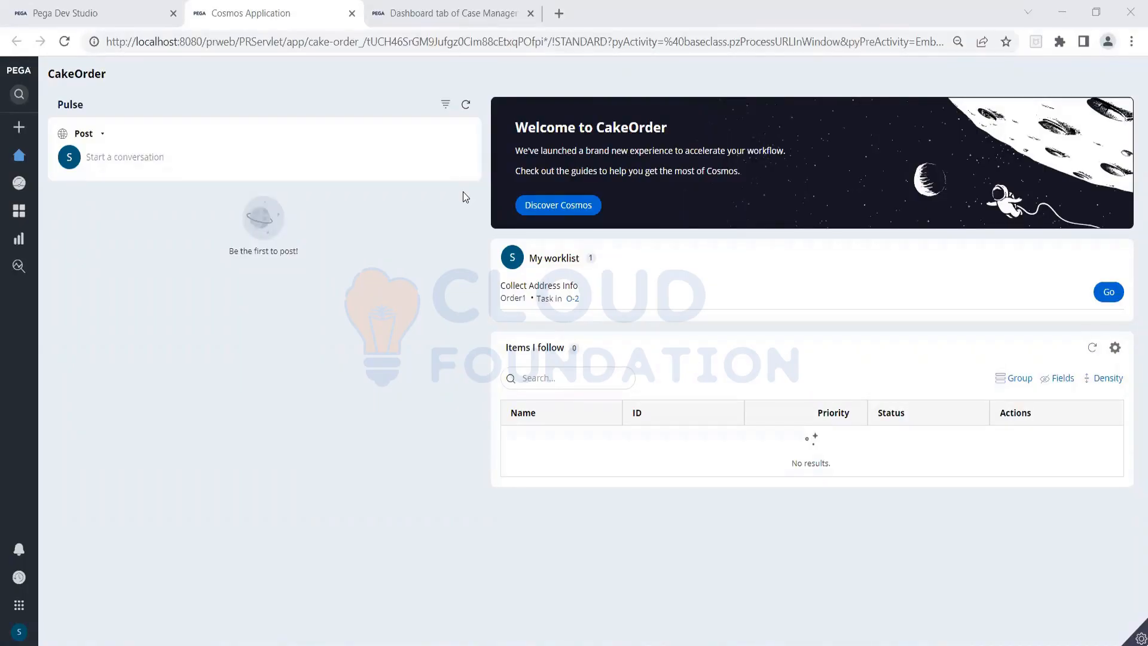
left_click(121, 19)
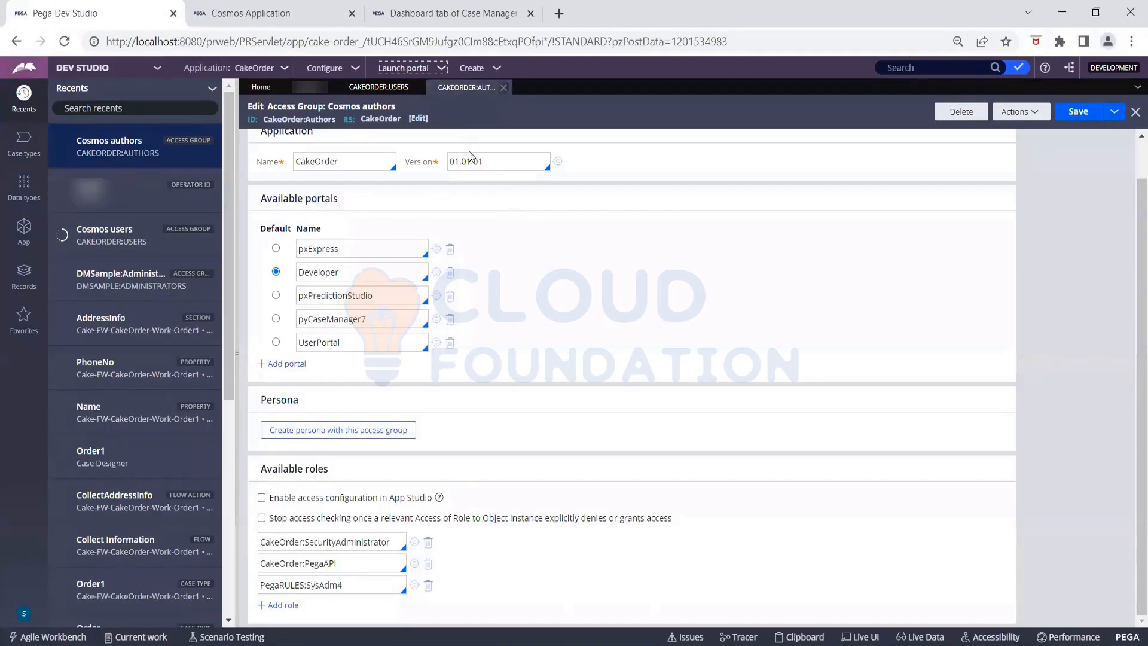
- Reopen CakeOrder:Authors from the operator record, remove its PegaRULES:SysAdm4 role, and save the access group
scroll(482, 273, "up", 1)
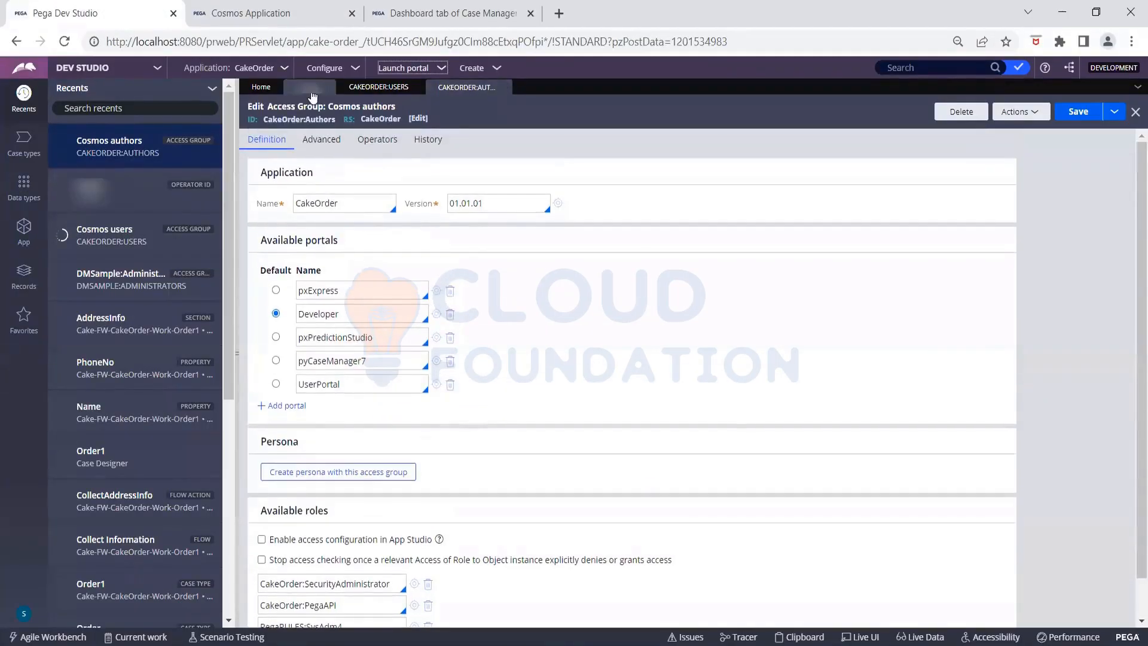
left_click(309, 87)
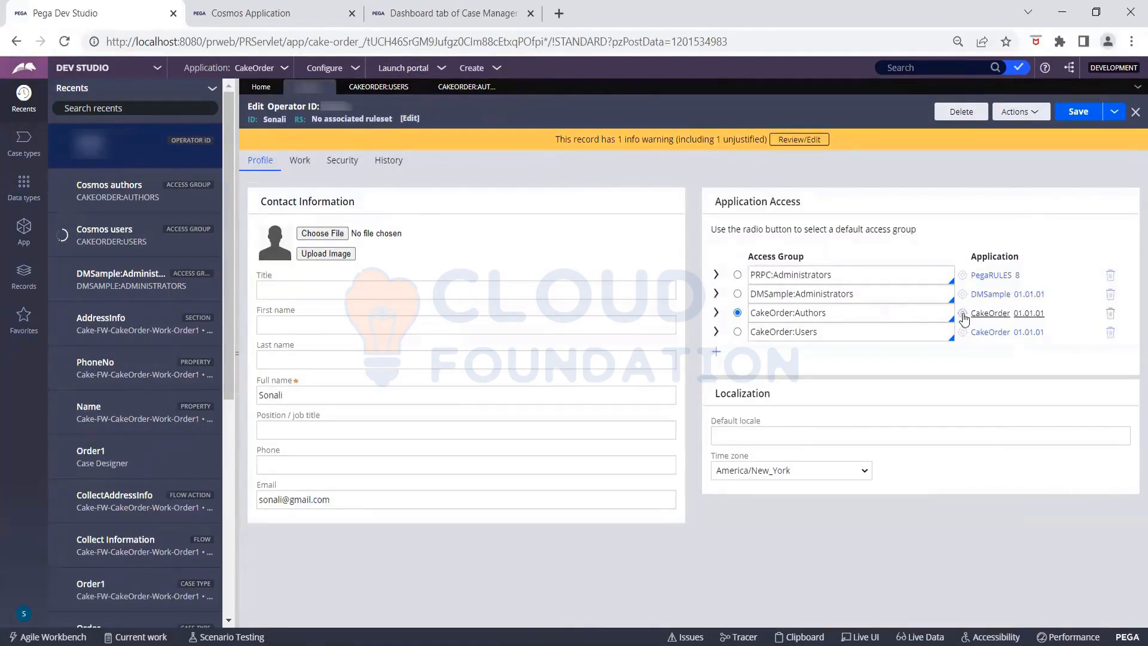
left_click(963, 315)
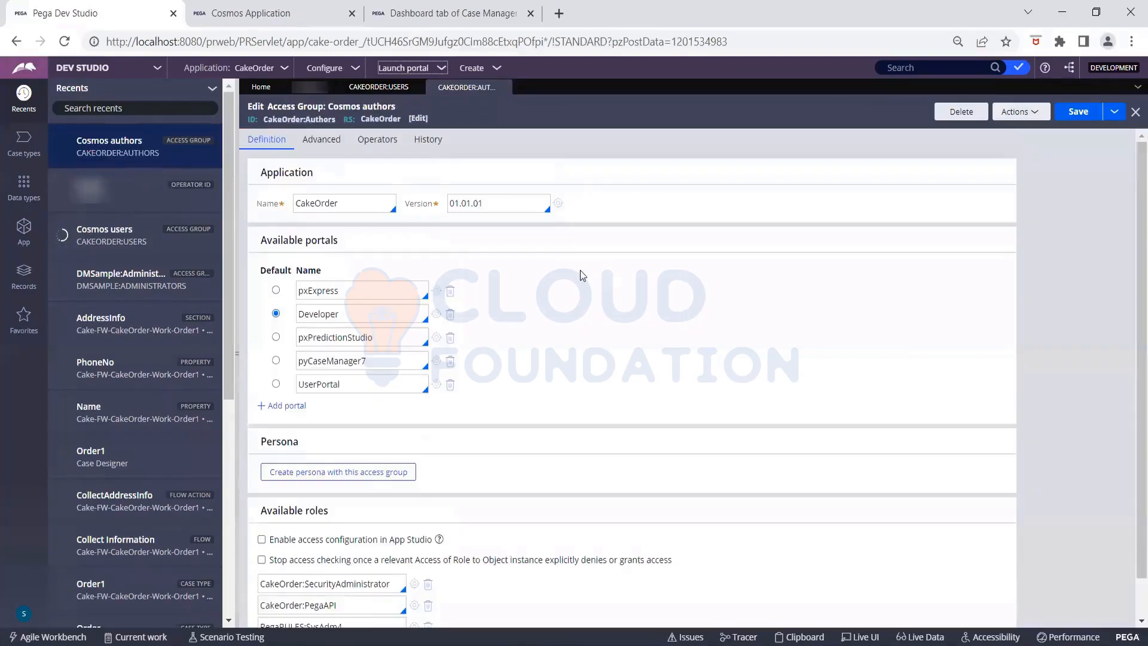
scroll(460, 444, "down", 1)
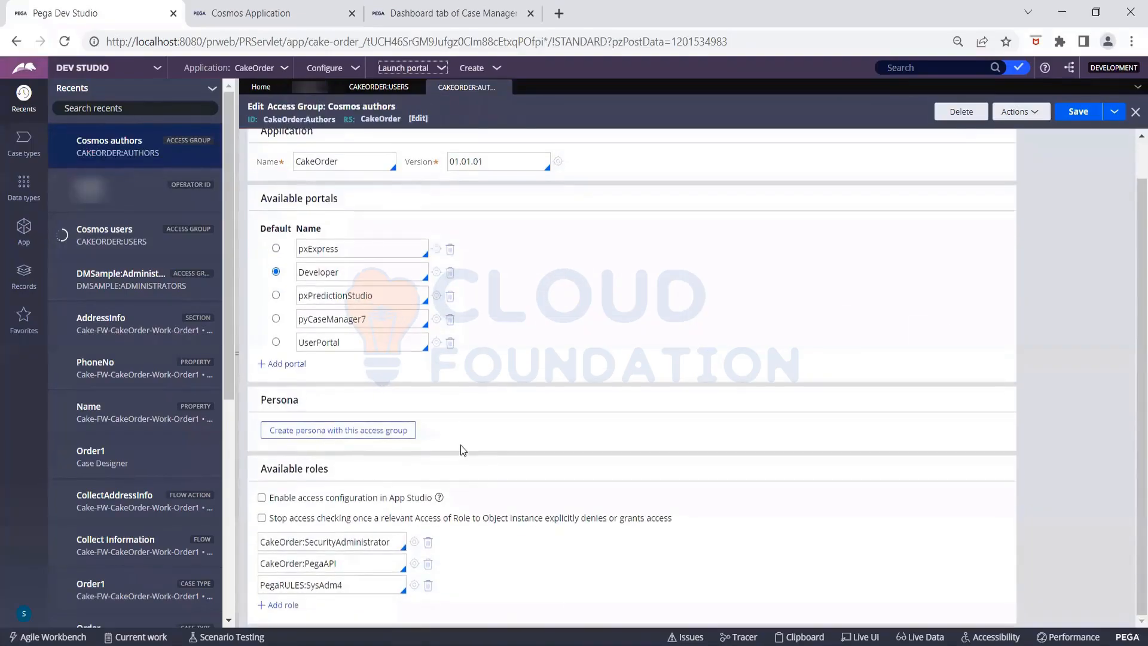
left_click(428, 586)
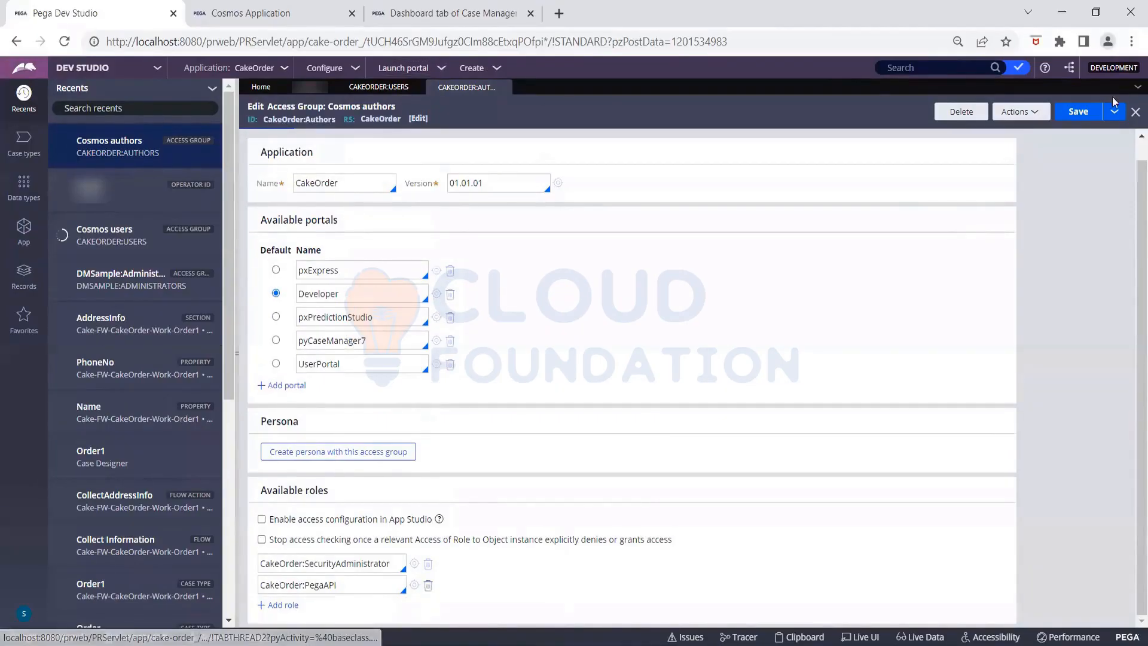
left_click(1073, 114)
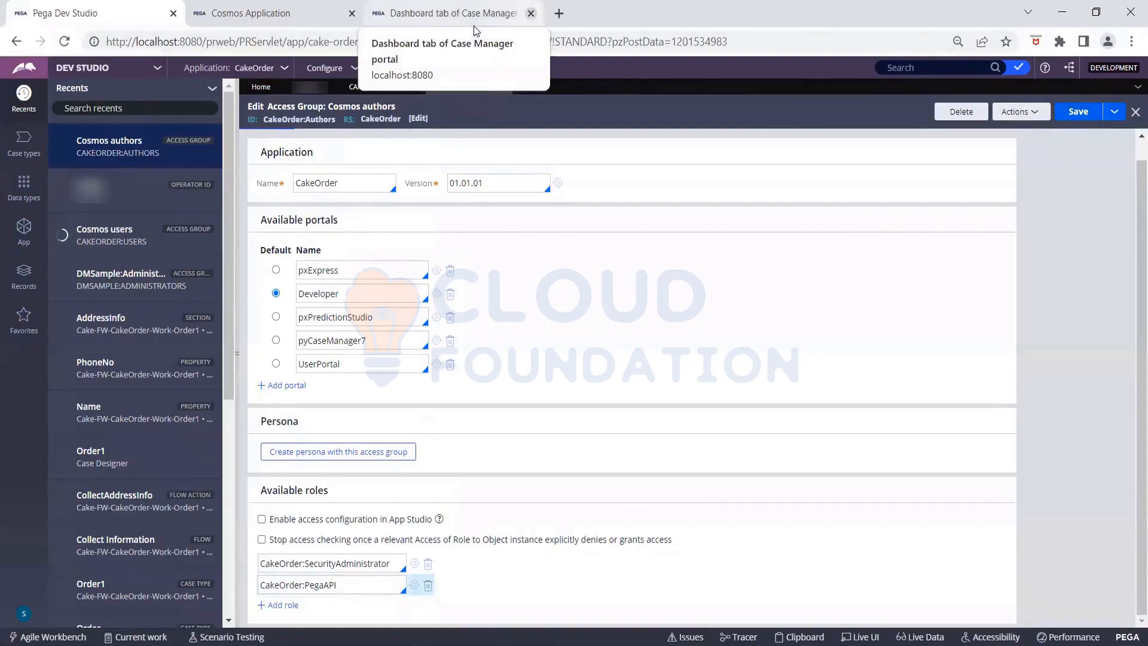
- Close the Case Manager and Cosmos Application pages, and try to save CakeOrder:Authors again and add a role
left_click(531, 13)
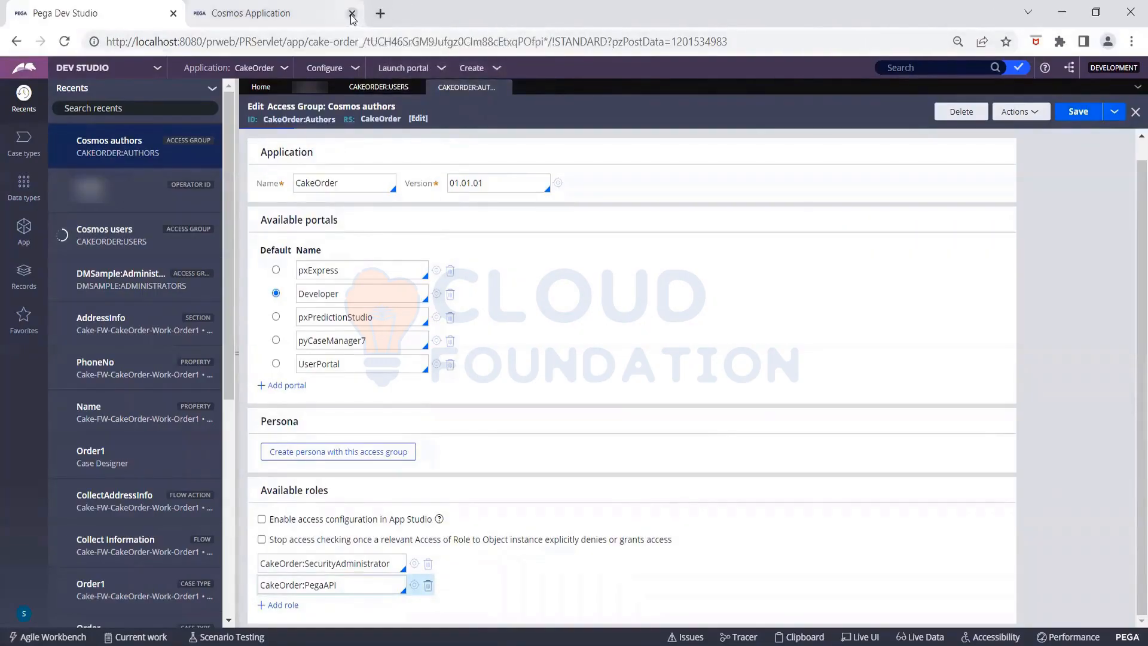
left_click(351, 13)
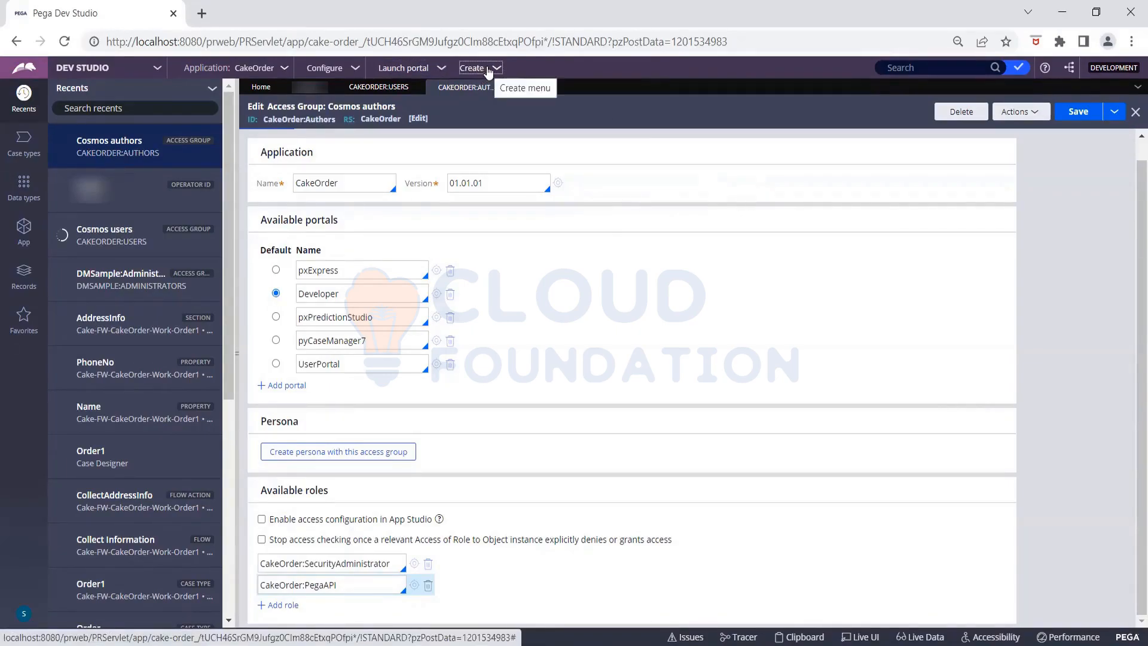
left_click(1079, 114)
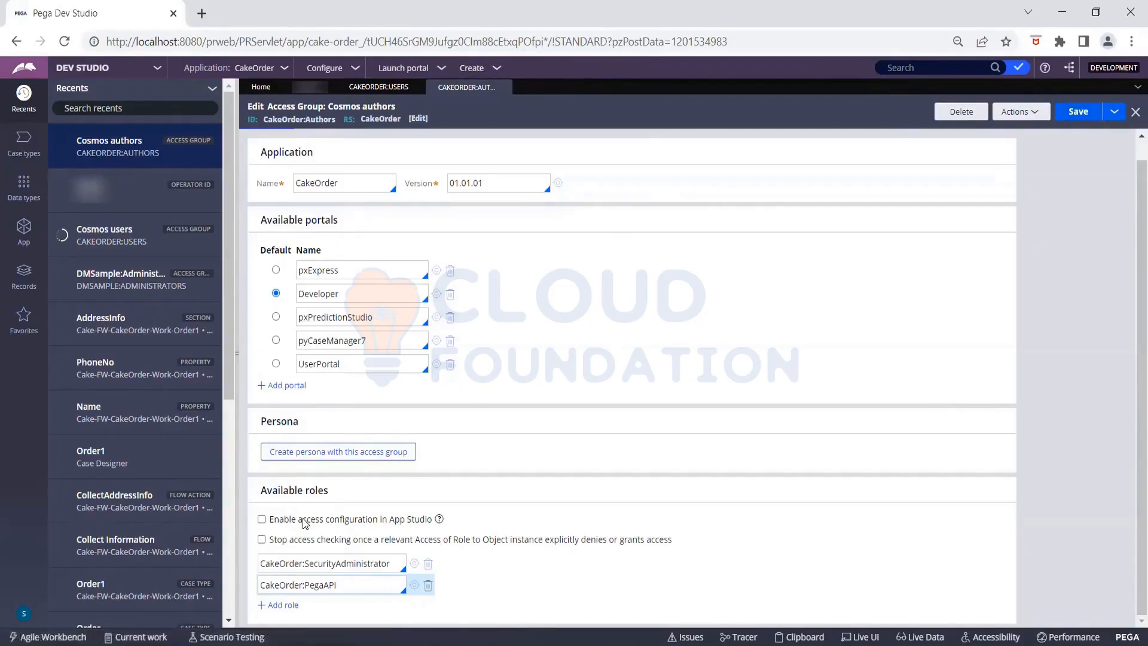
left_click(291, 605)
left_click(1020, 112)
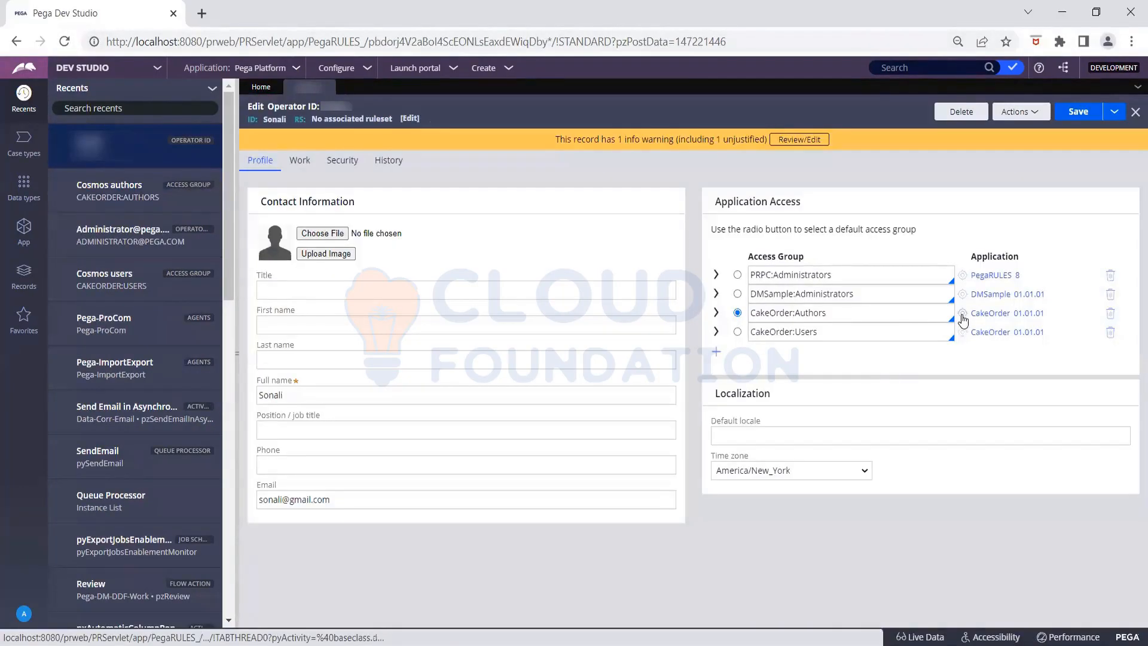
- In the administrator session, open CakeOrder:Authors from the operator record and add the PegaRULES:SysAdm4 role
left_click(961, 314)
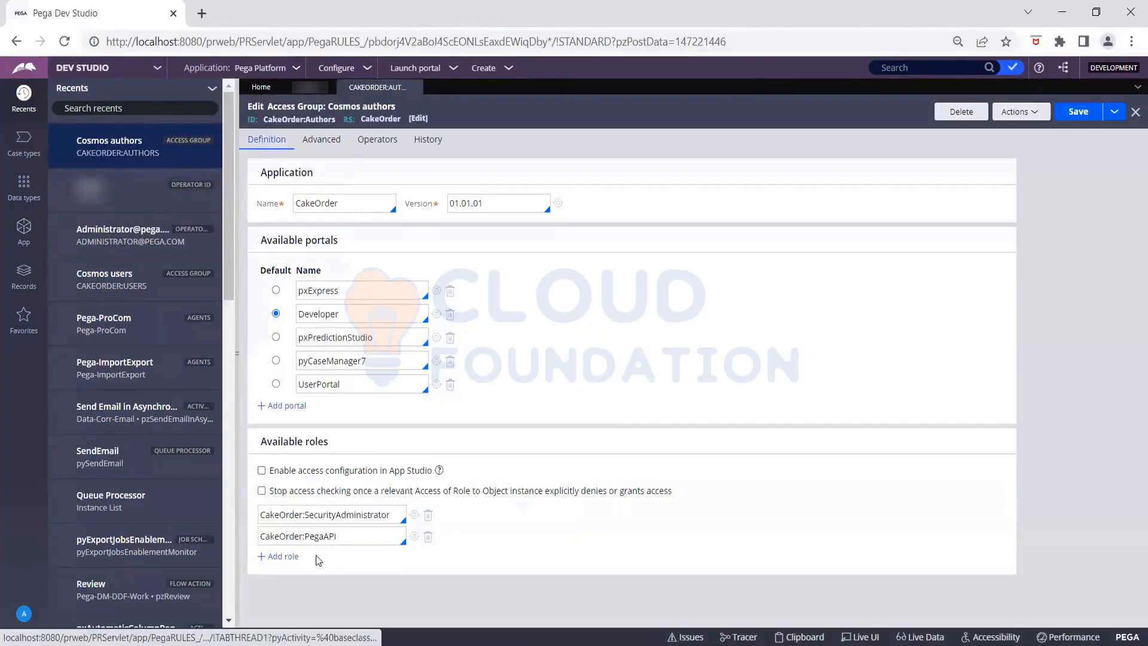
left_click(288, 556)
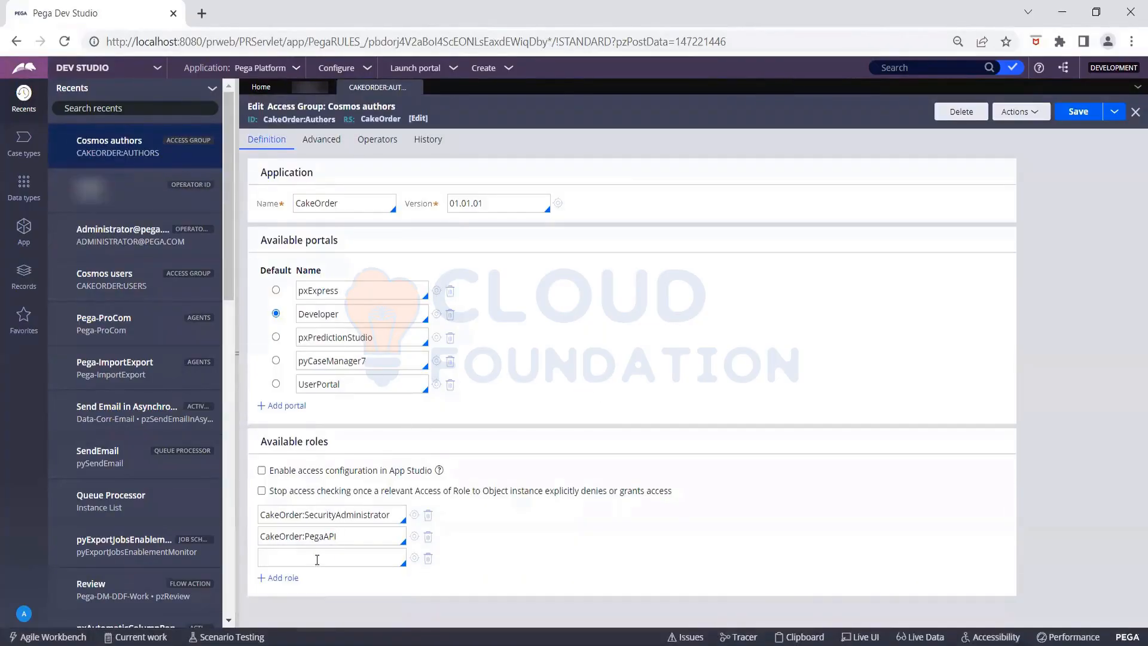
left_click(317, 558)
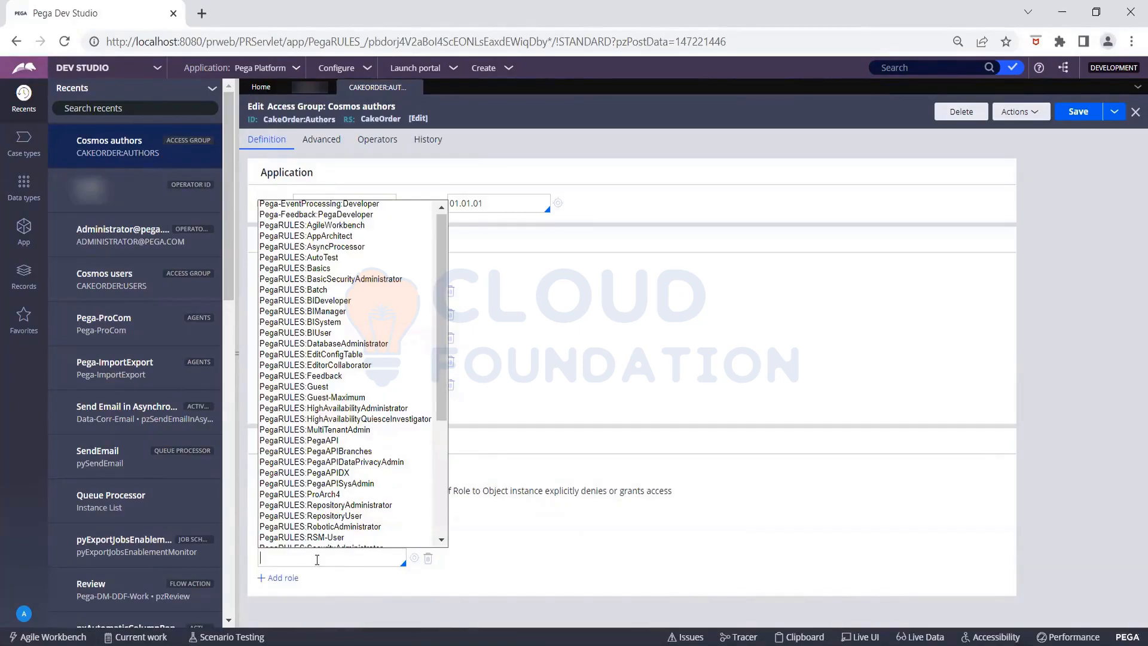
scroll(342, 323, "up", 1)
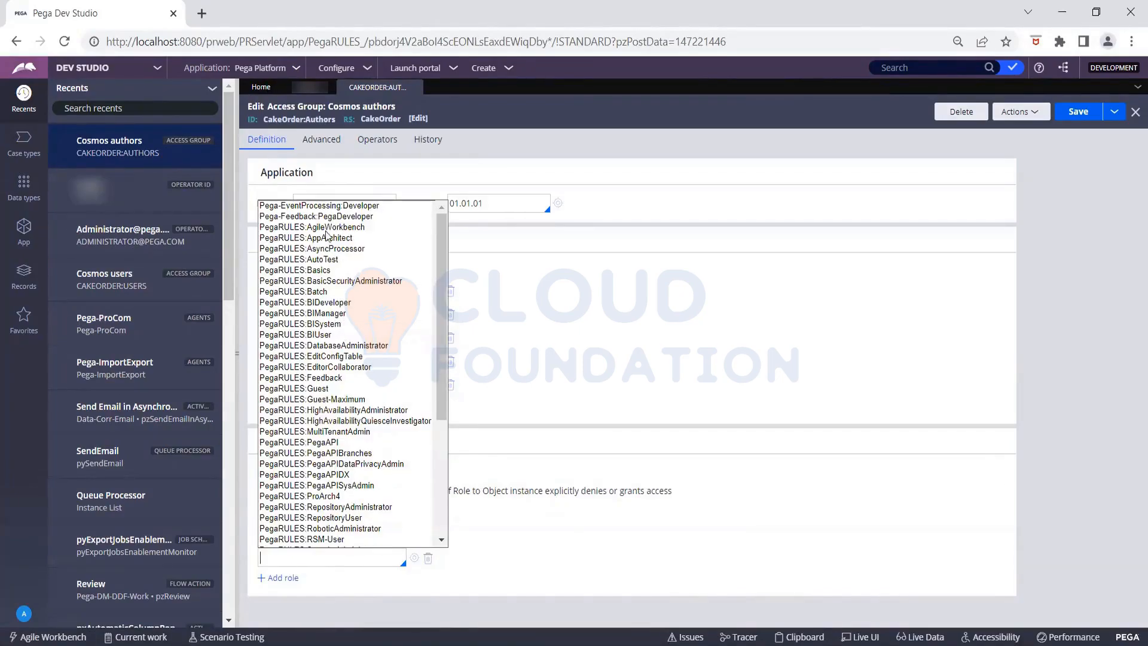
scroll(335, 330, "down", 3)
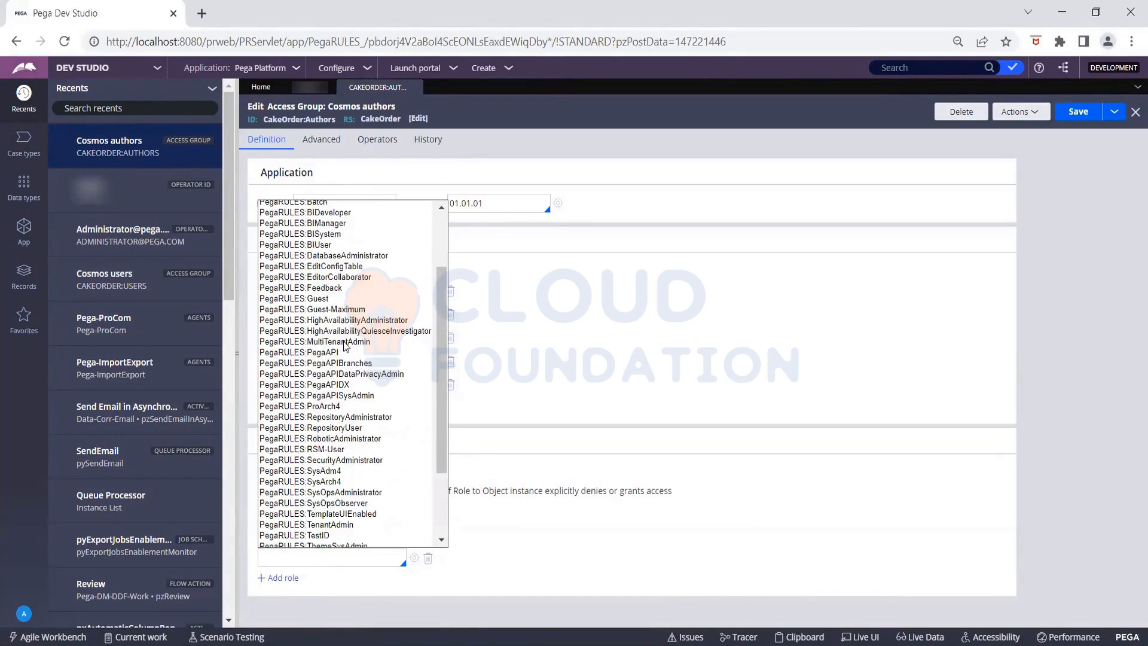
left_click(323, 470)
- Try to save CakeOrder:Authors with the PegaRULES:SysAdm4 role, and refresh the record to discard the edits
left_click(322, 470)
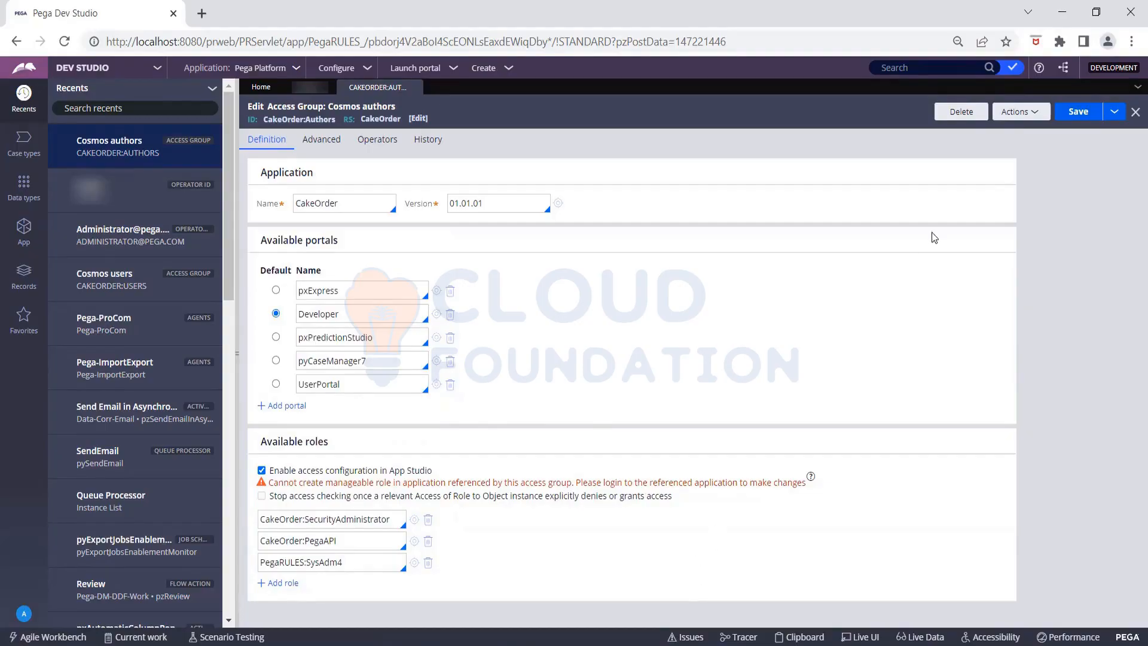
left_click(1084, 116)
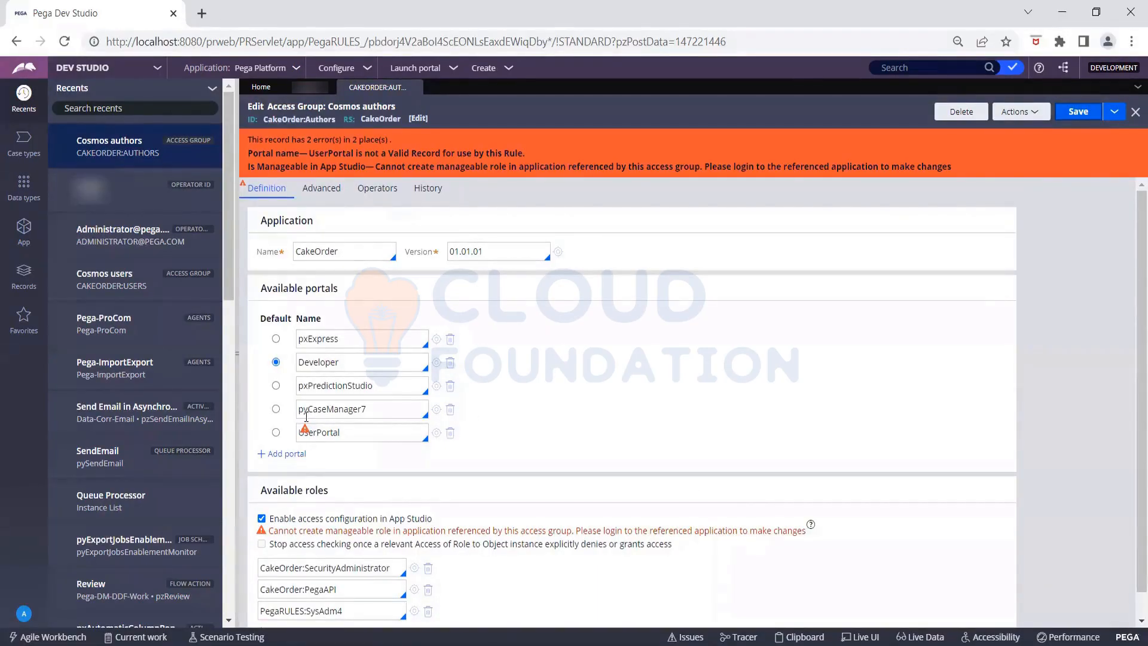
left_click(1019, 113)
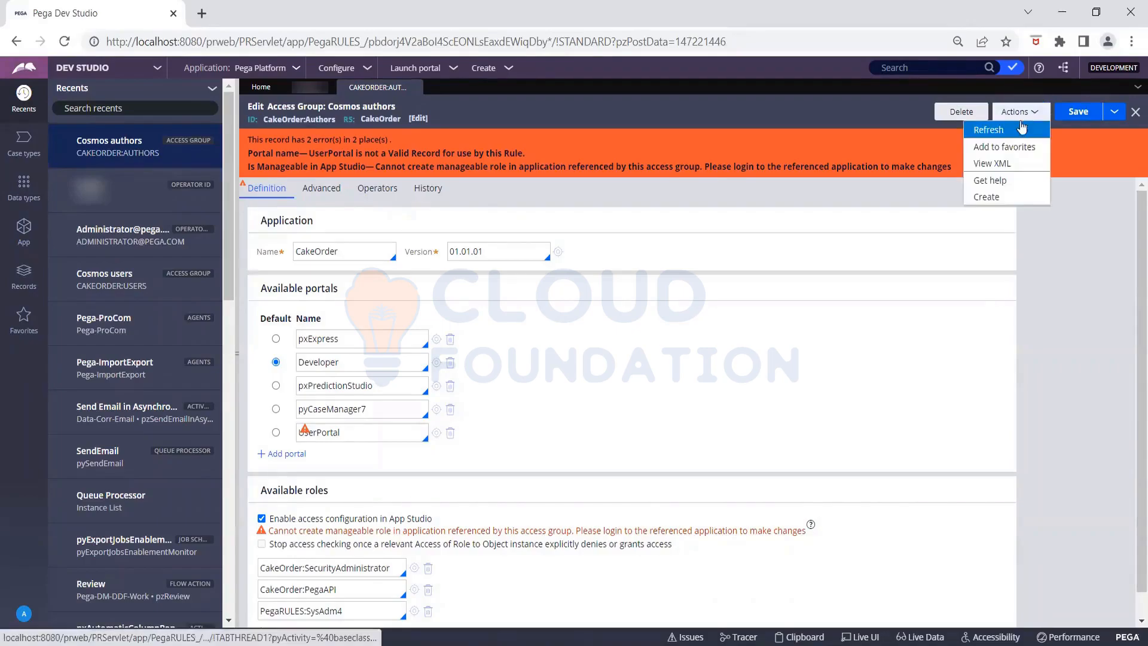
left_click(1016, 132)
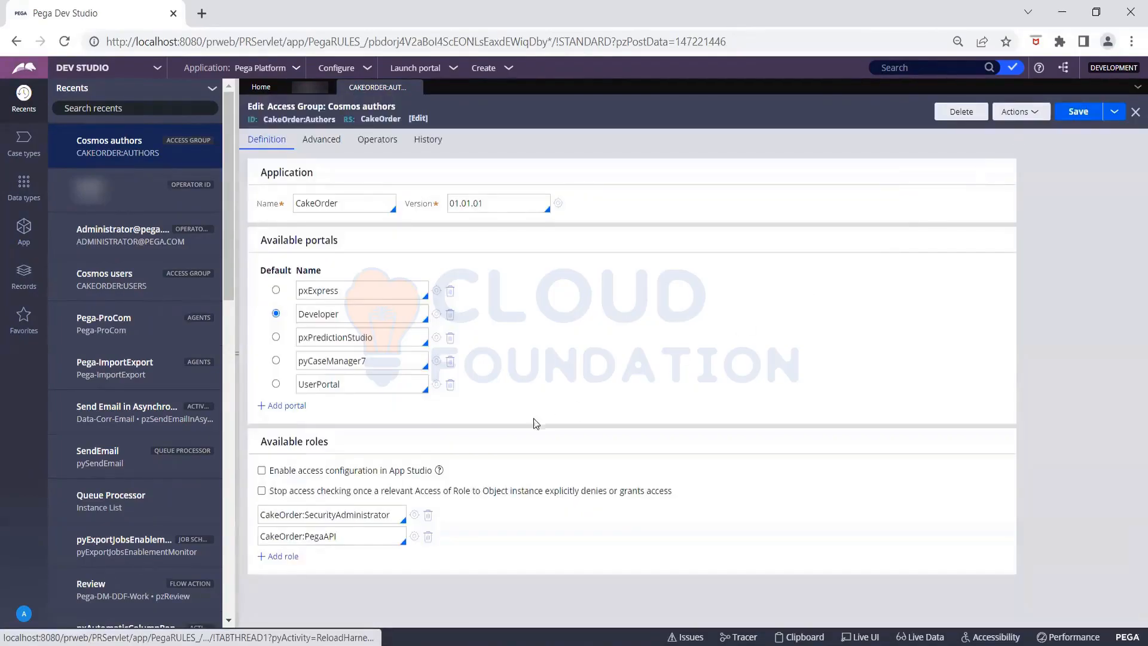
- Add the PegaRULES:SysAdm4 role to the CakeOrder:Authors available roles and try to save the access group
left_click(279, 556)
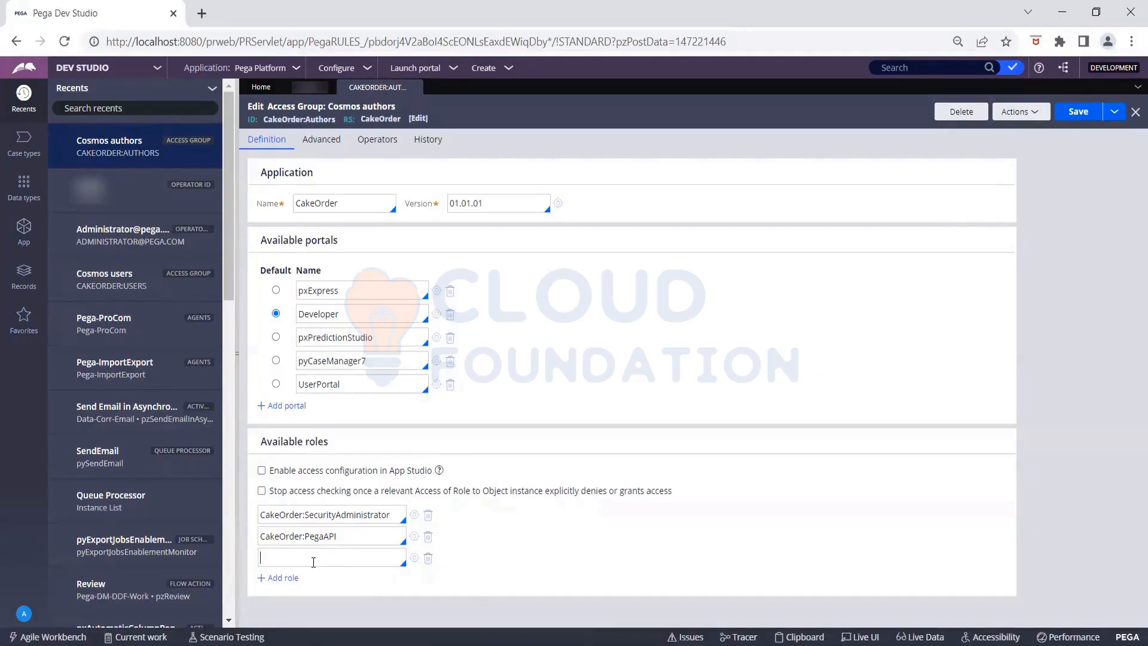
left_click(313, 561)
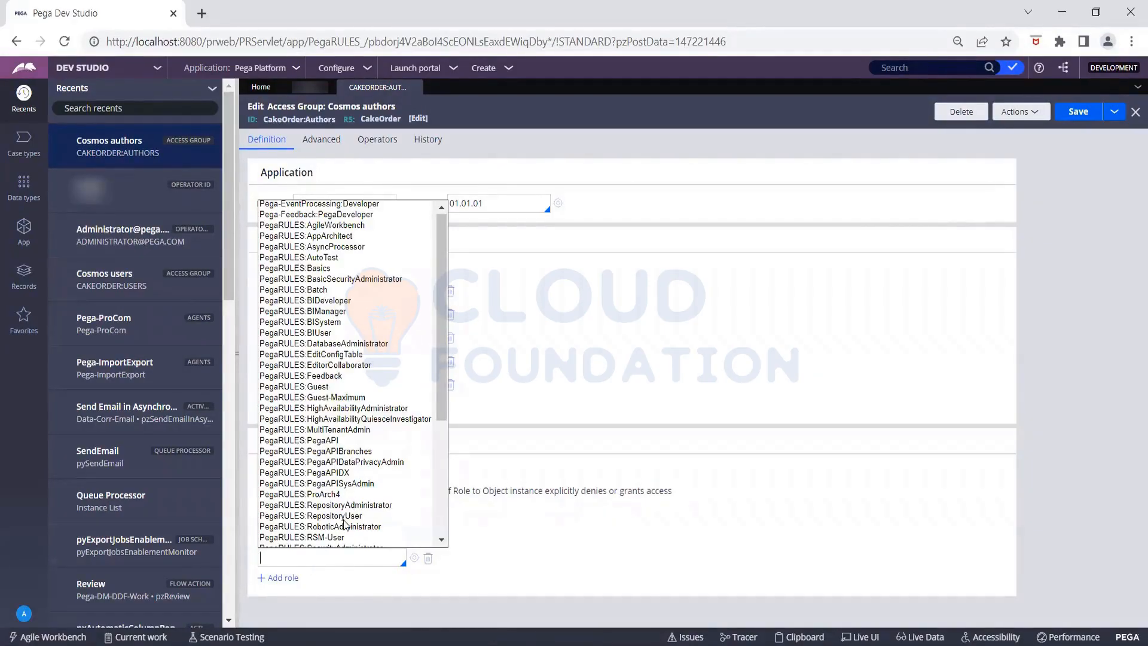
scroll(342, 507, "down", 1)
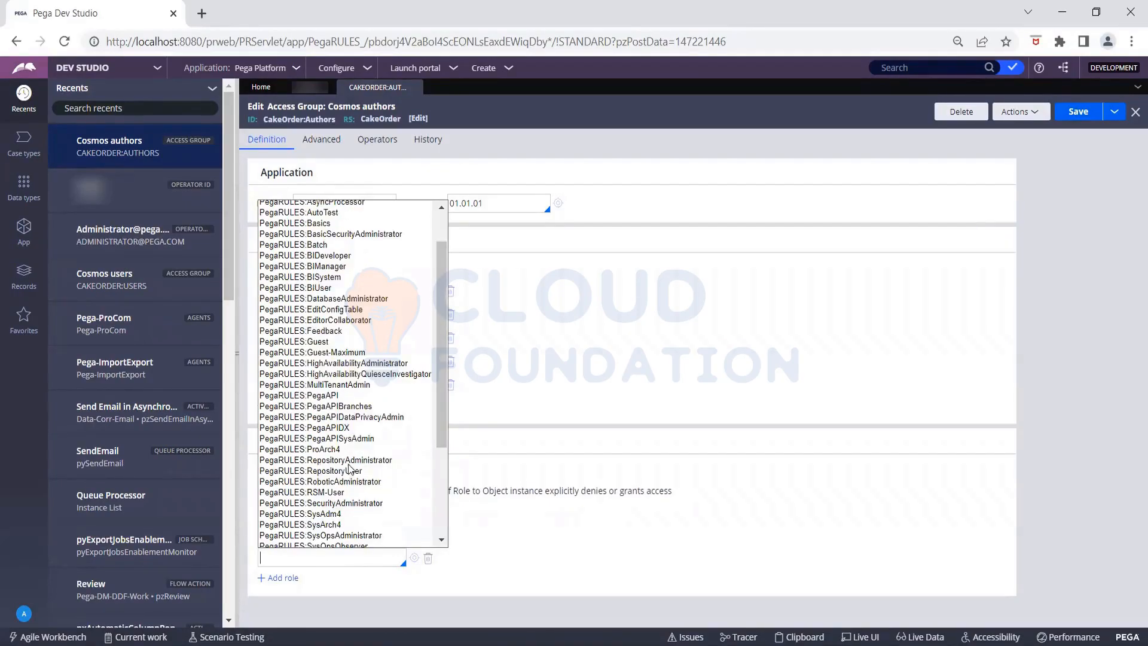
scroll(348, 470, "down", 3)
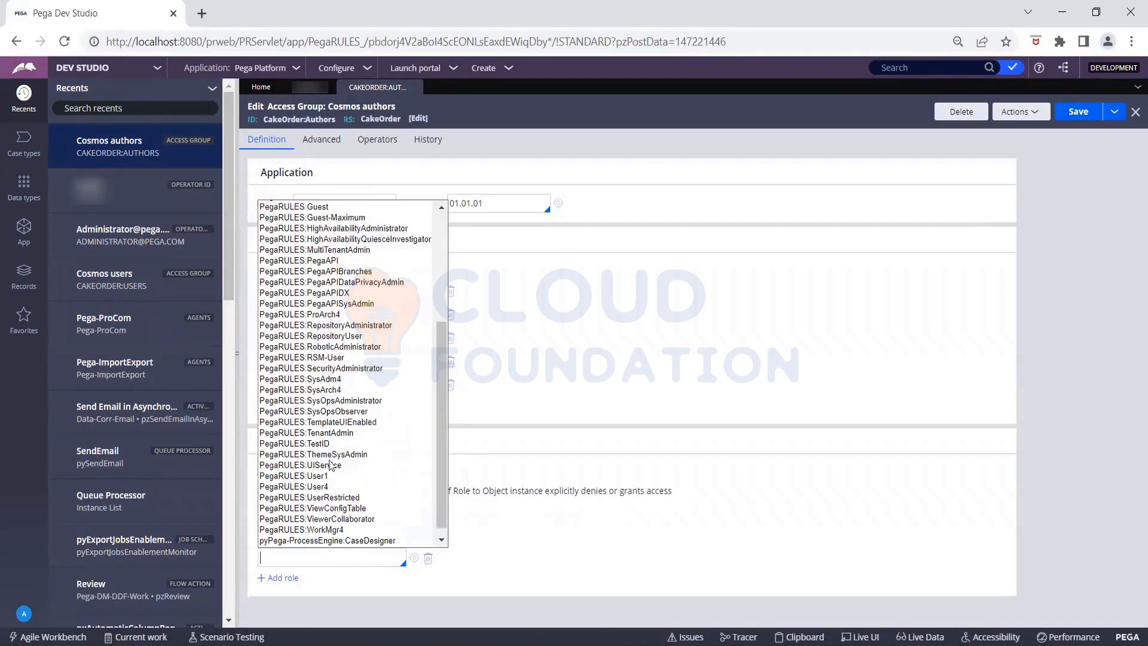
left_click(328, 380)
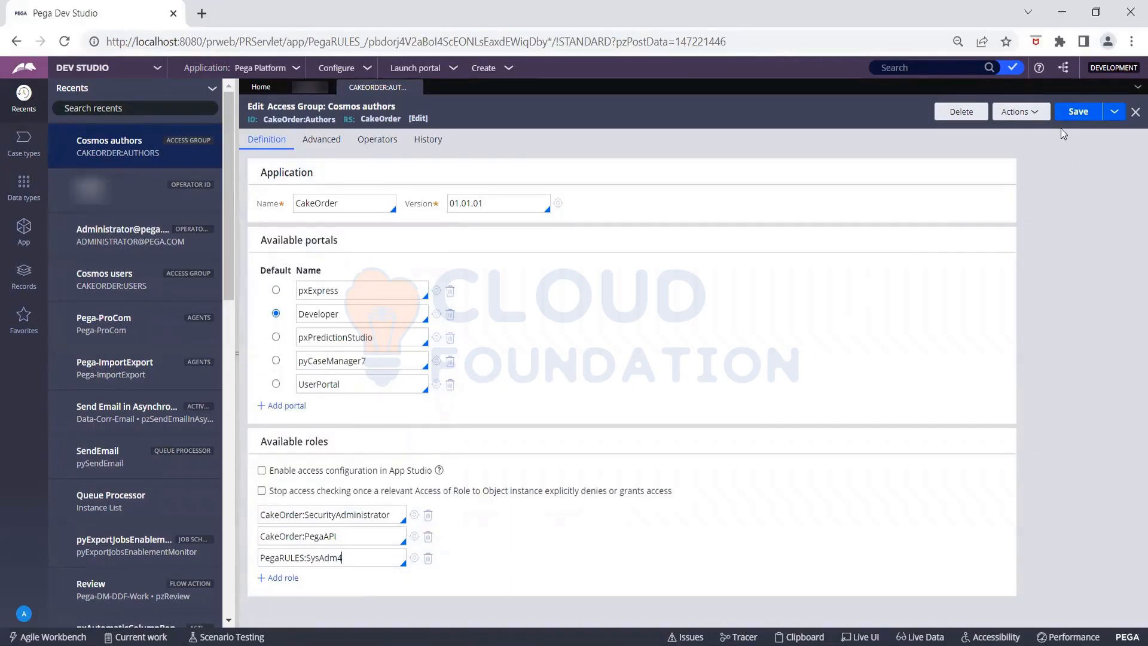
left_click(1077, 111)
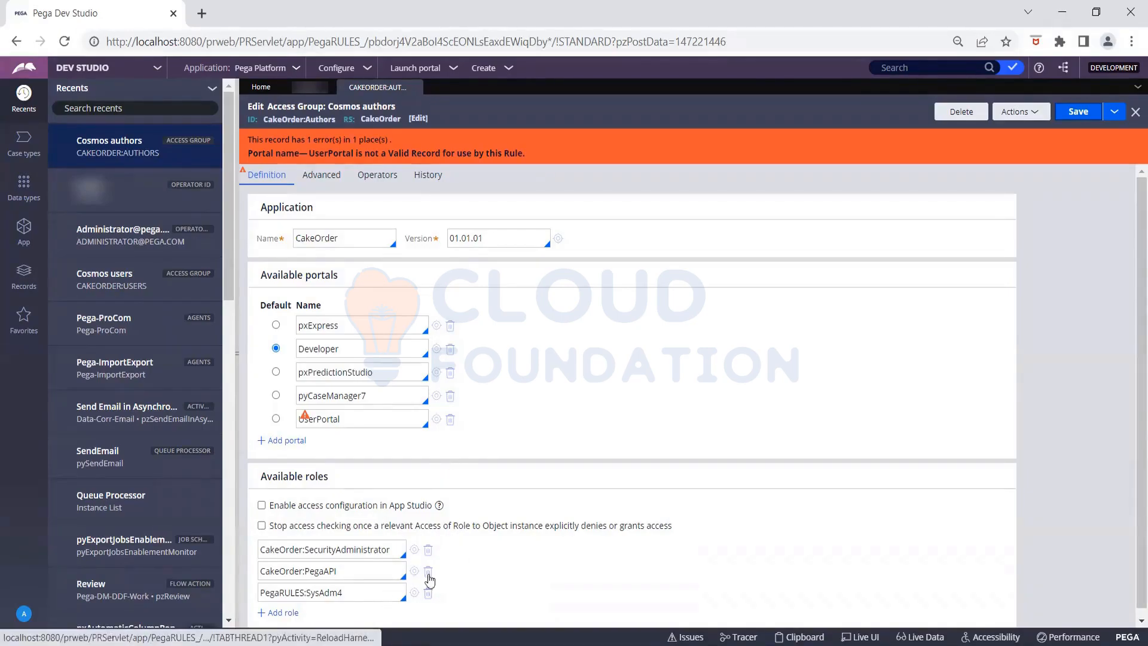
- Remove the UserPortal entry from the available portals of CakeOrder:Authors and save the access group
left_click(449, 421)
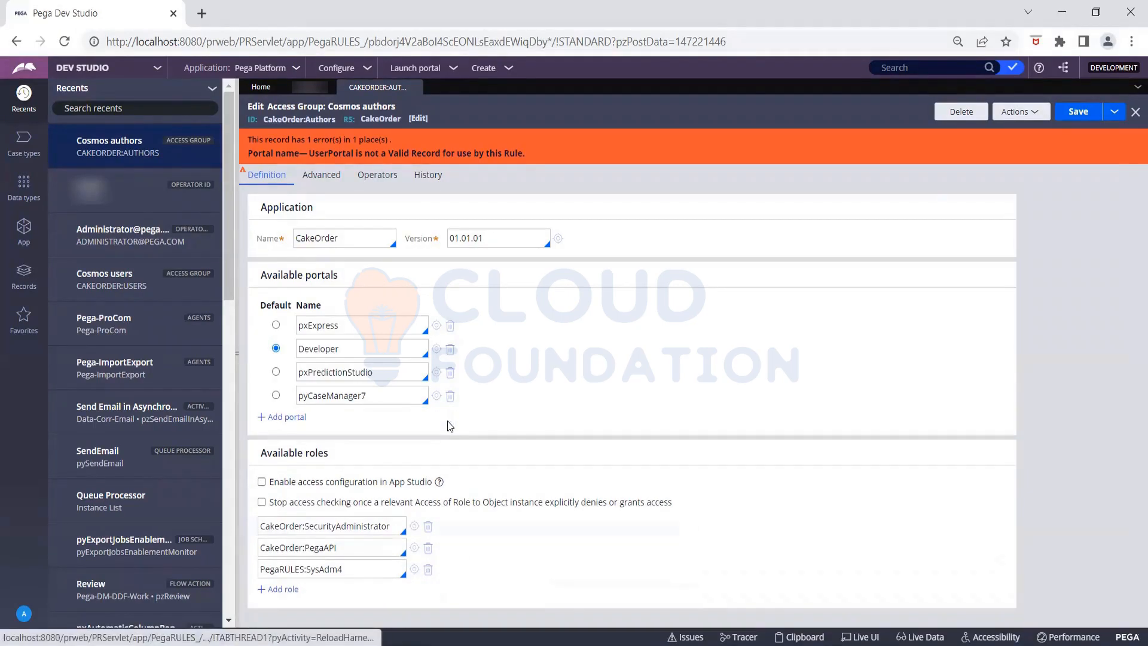
left_click(1079, 113)
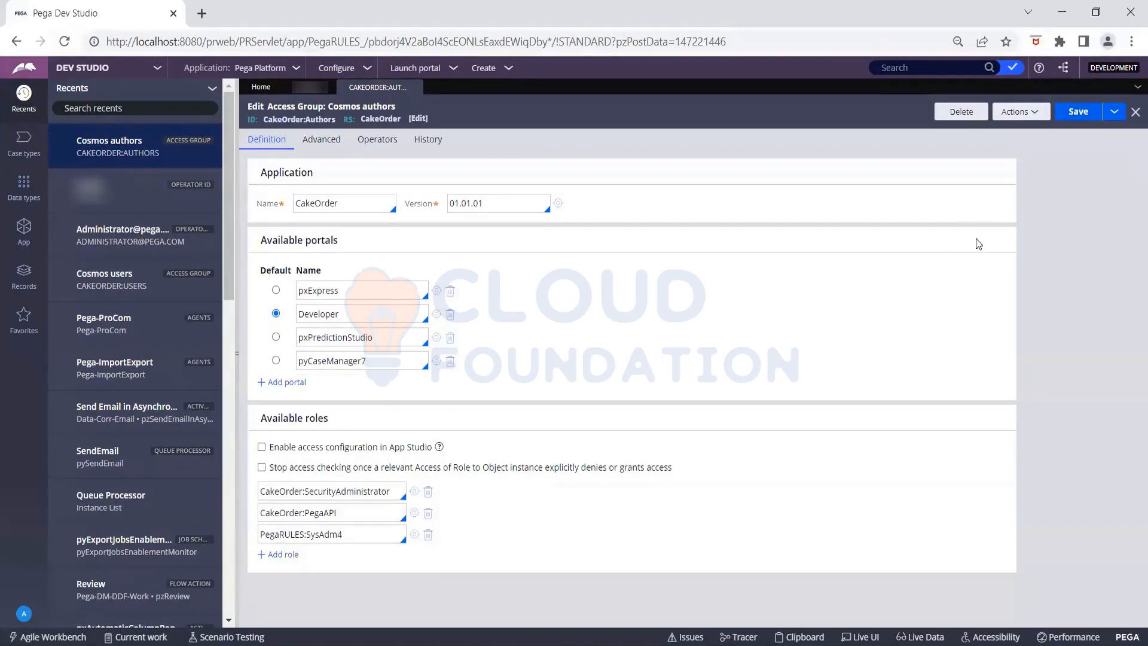
left_click(1079, 116)
- Log off the administrator session and log in as the CakeOrder operator with the user name and account password
left_click(24, 614)
left_click(40, 597)
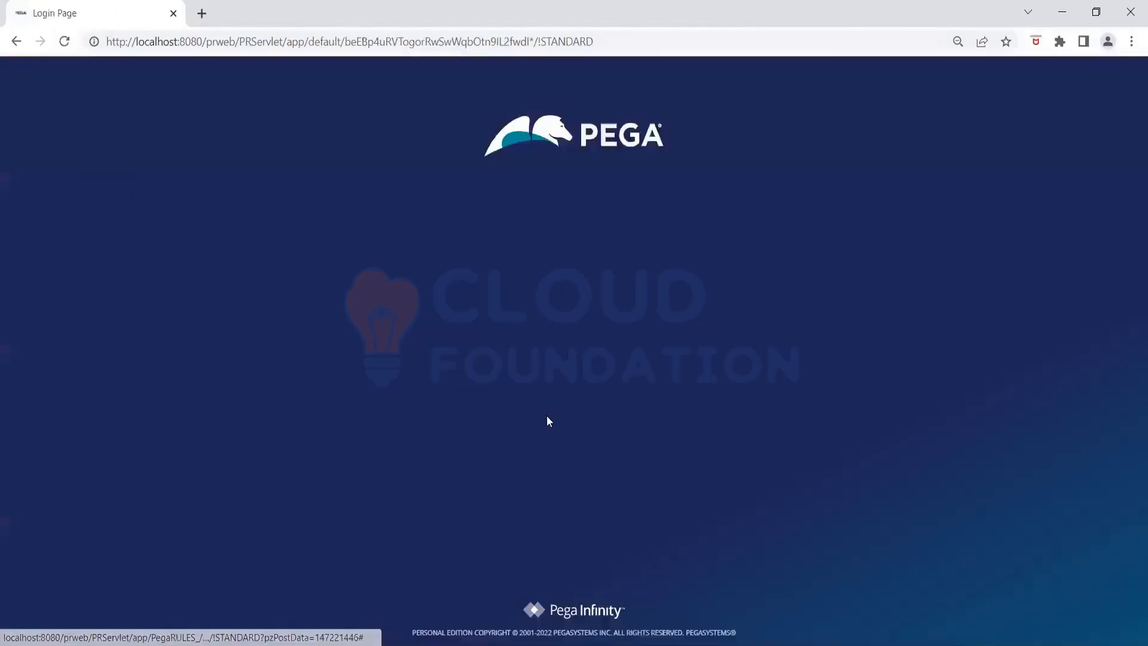
type("••")
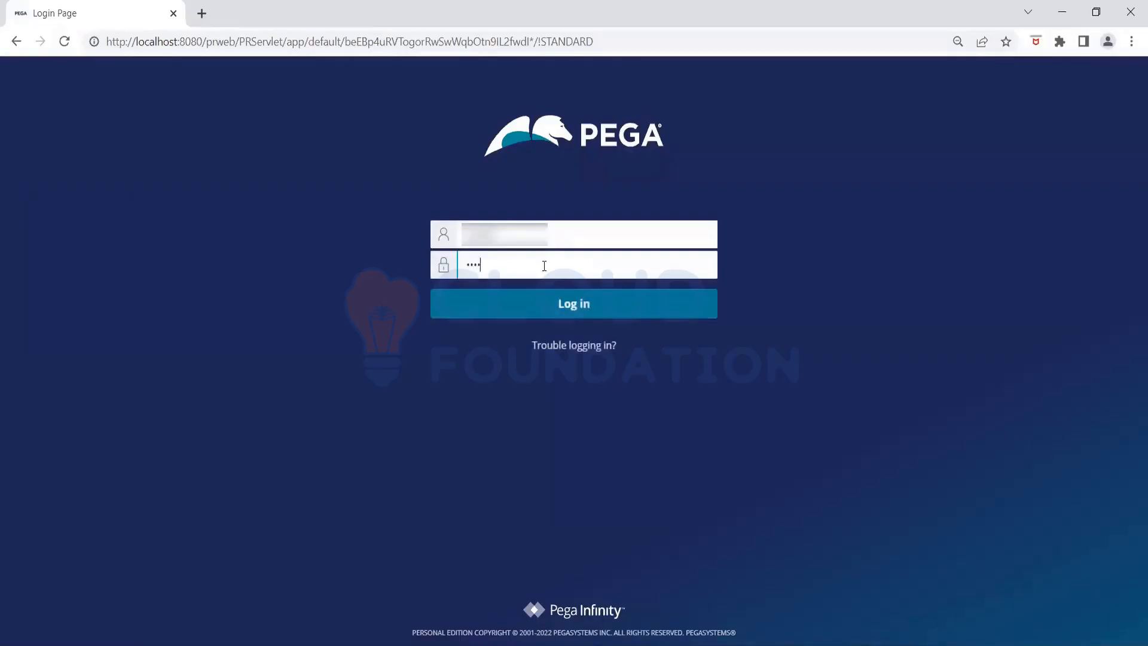
key("Return")
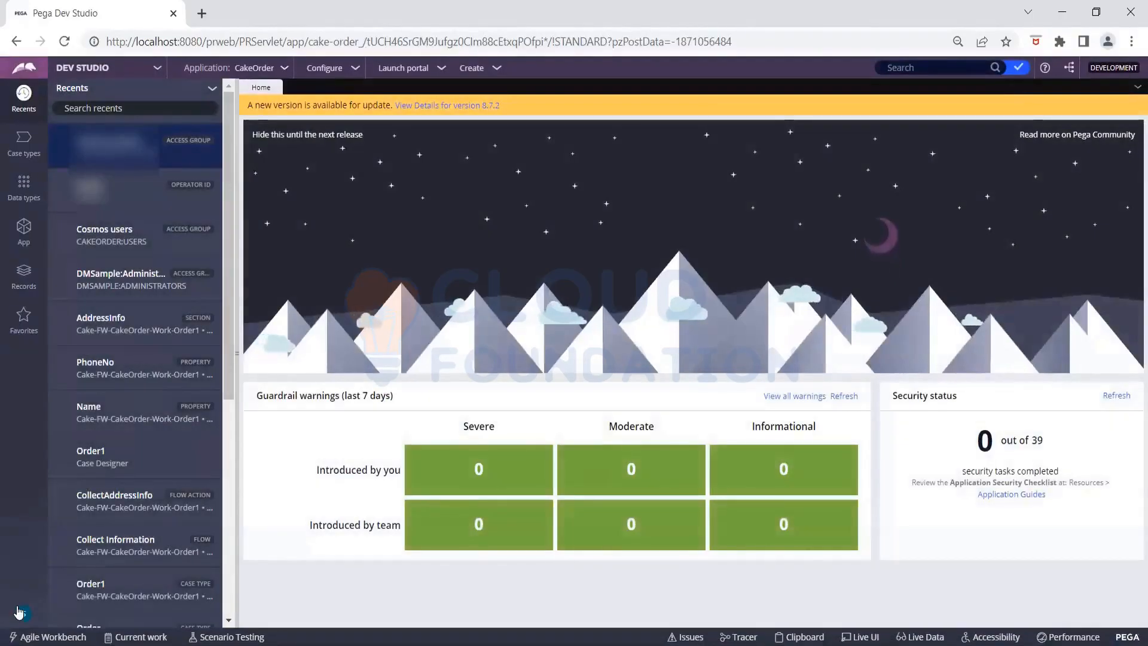
- Open the operator record and, from its application access list, open the CakeOrder:Authors access group
left_click(19, 612)
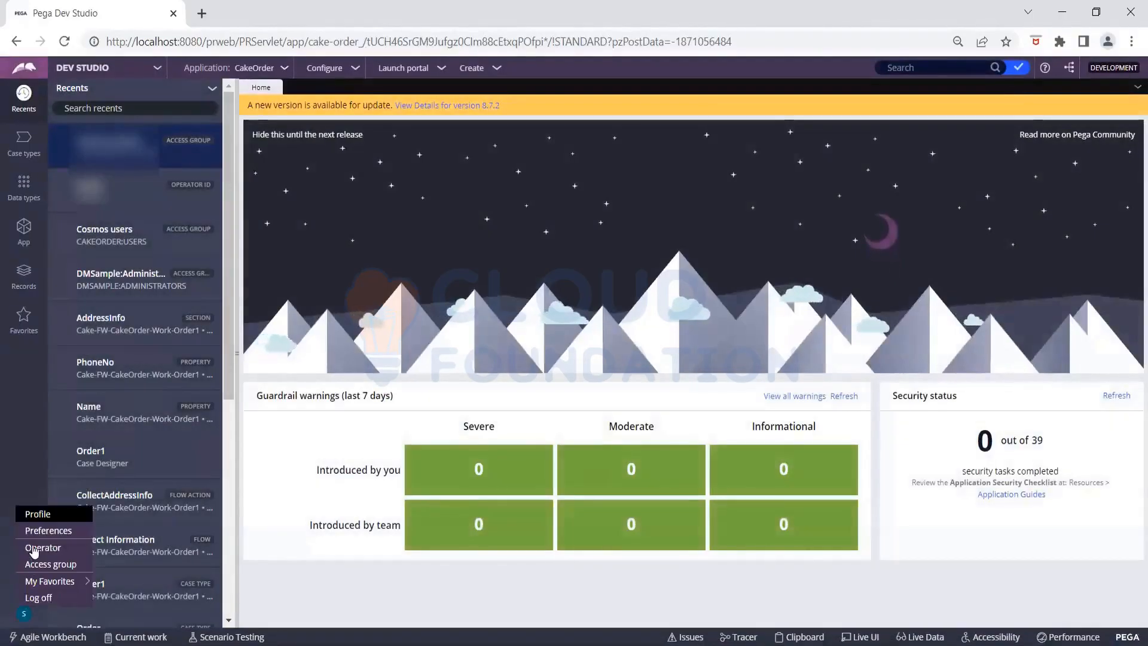
left_click(34, 548)
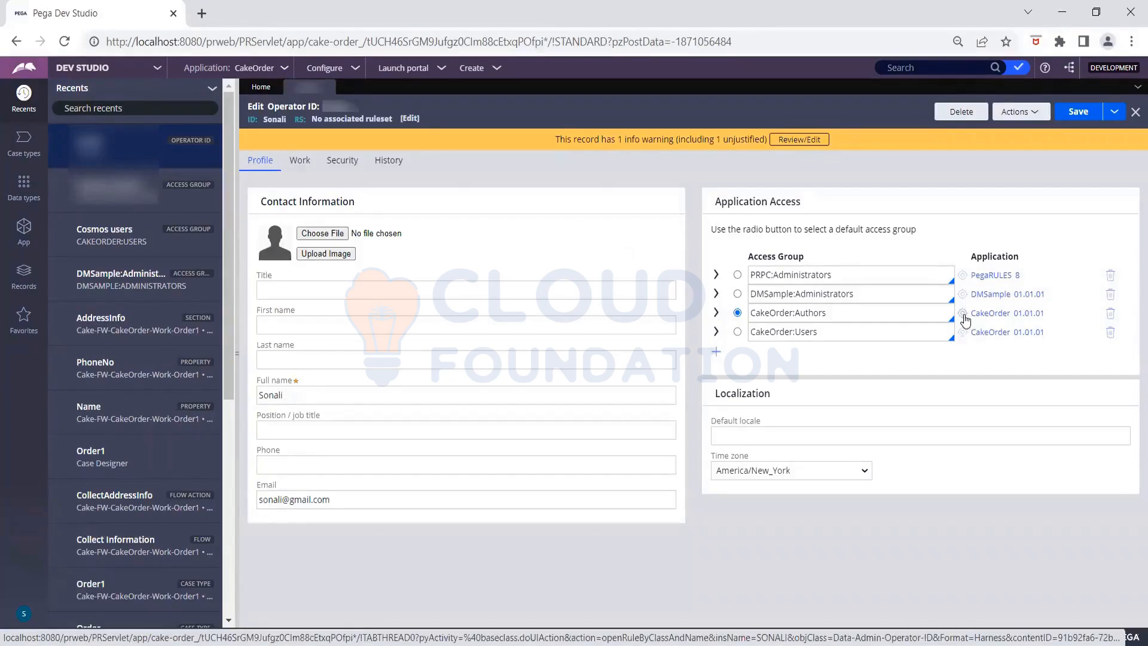
left_click(965, 313)
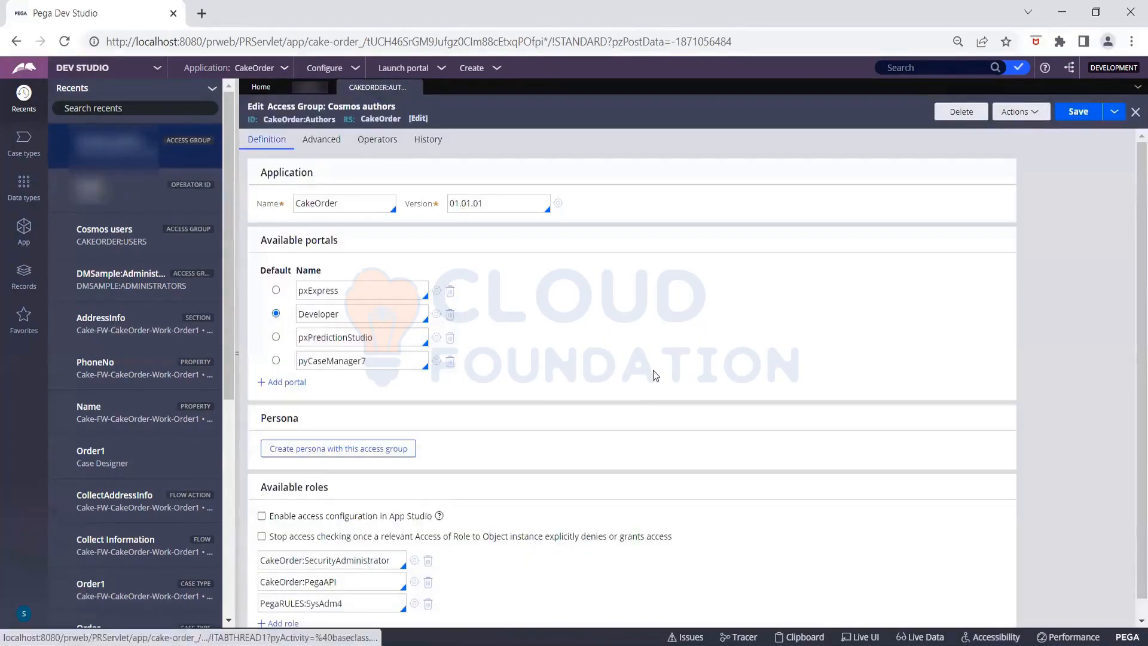
scroll(553, 375, "down", 1)
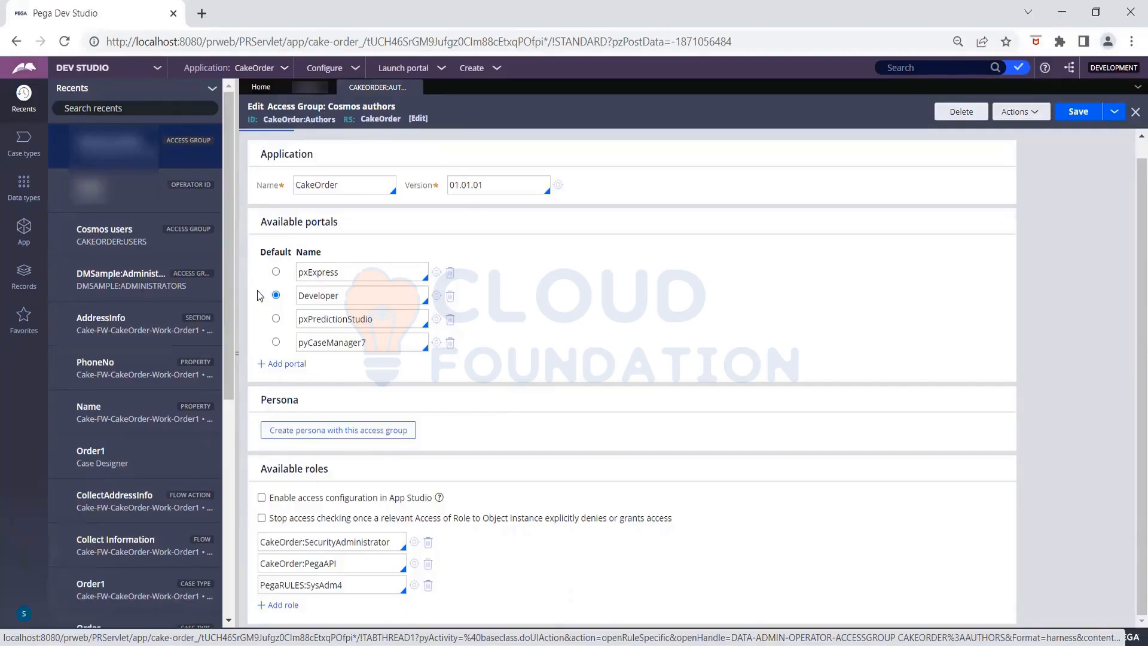
- Add UserPortal to the available portals of CakeOrder:Authors and save the access group
left_click(287, 364)
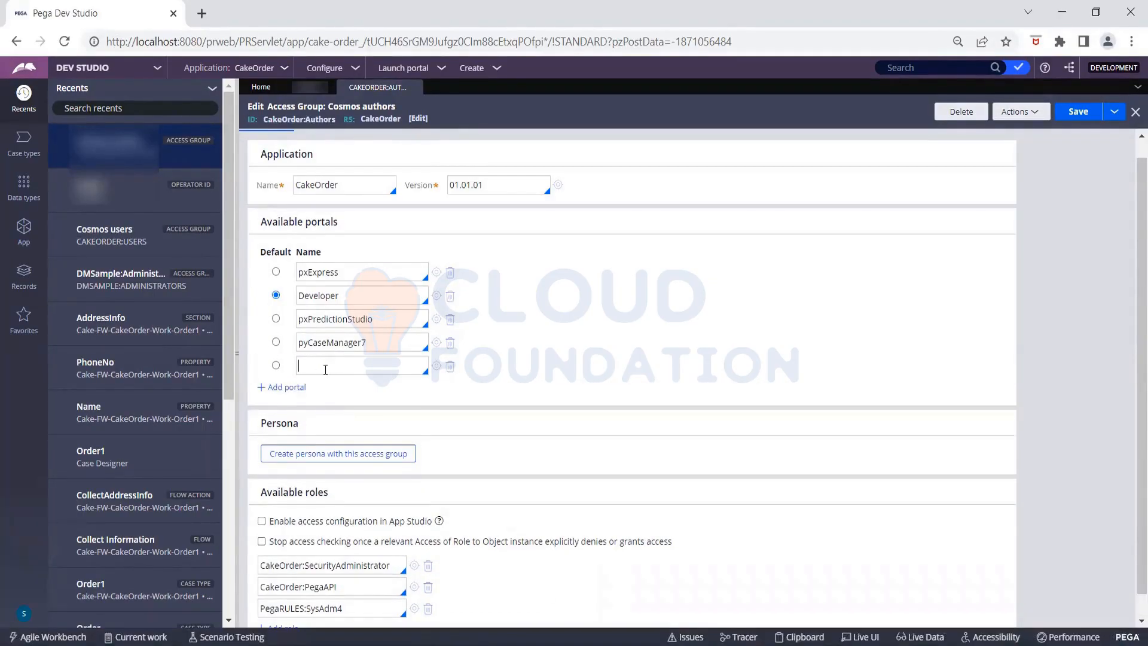
left_click(326, 369)
type("User")
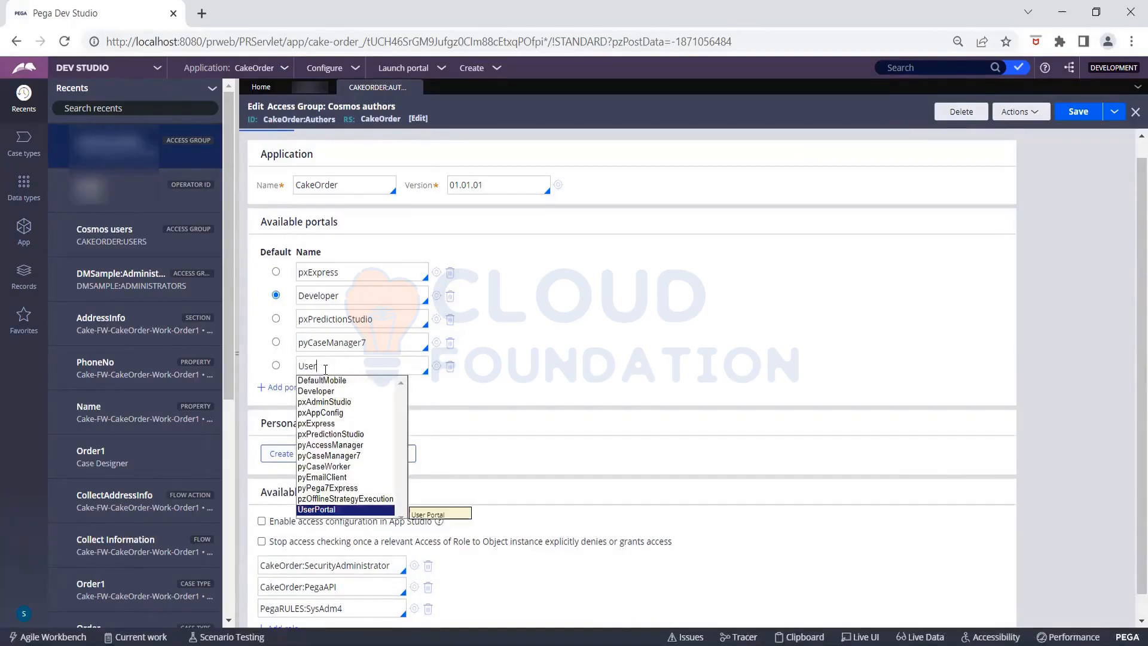
key("Return")
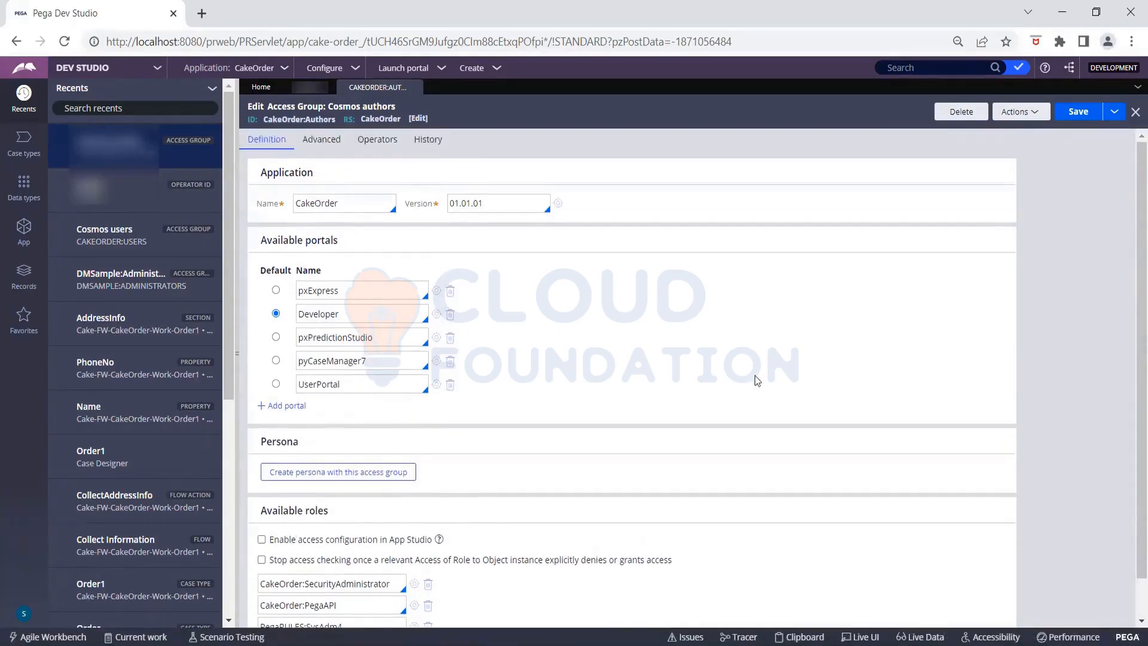
left_click(1083, 112)
- Launch the User Portal for CakeOrder and create a new Order1 case
mouse_move(418, 71)
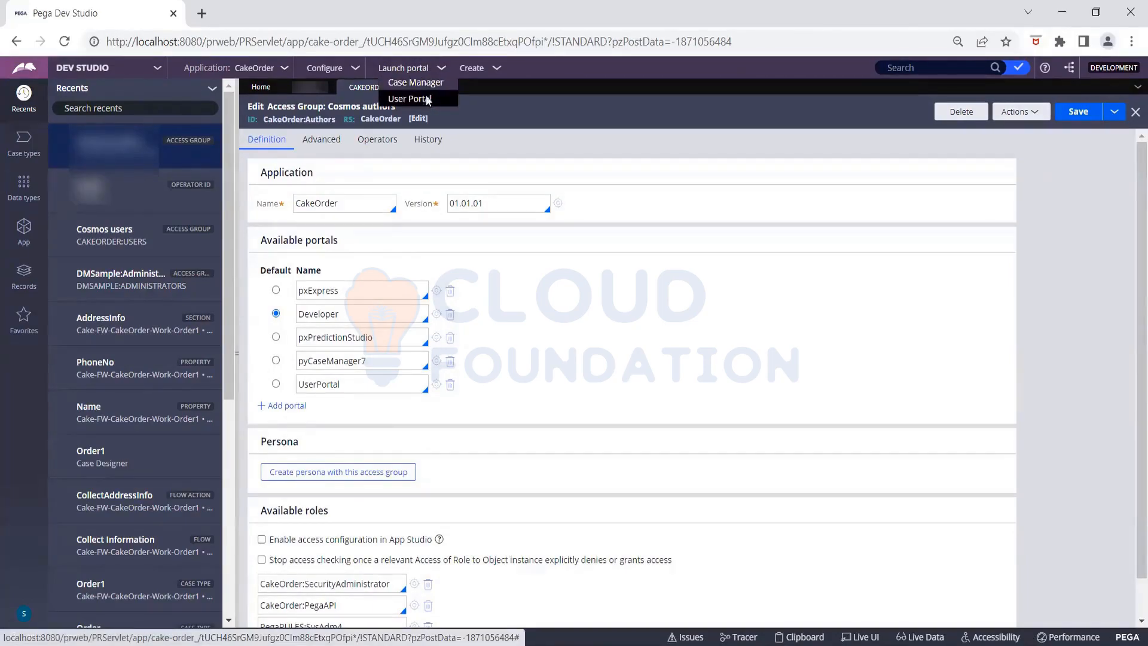
left_click(425, 98)
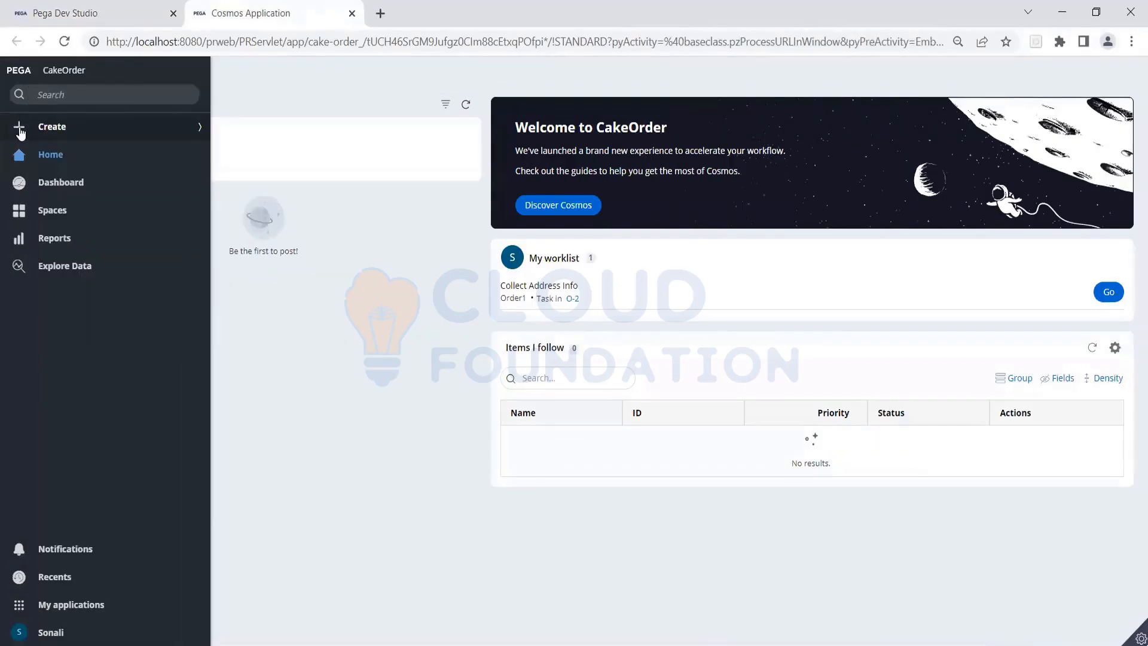
left_click(49, 127)
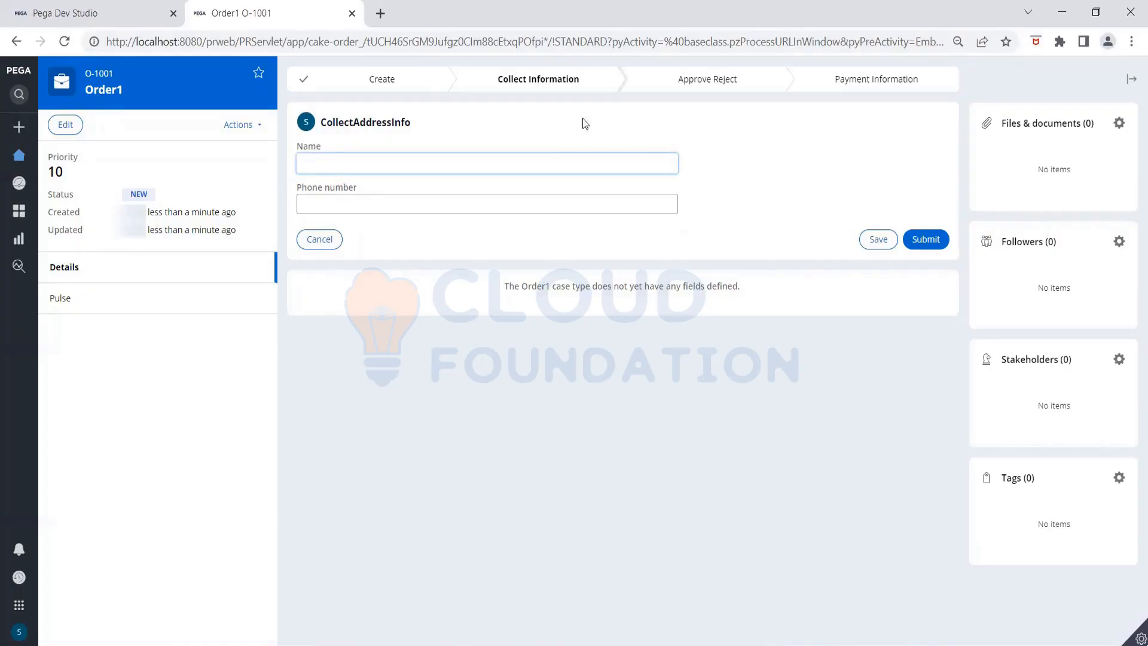
- Return to the Dev Studio page, open the Order1 case type, and open the AddressInfo section from the recent items
left_click(83, 14)
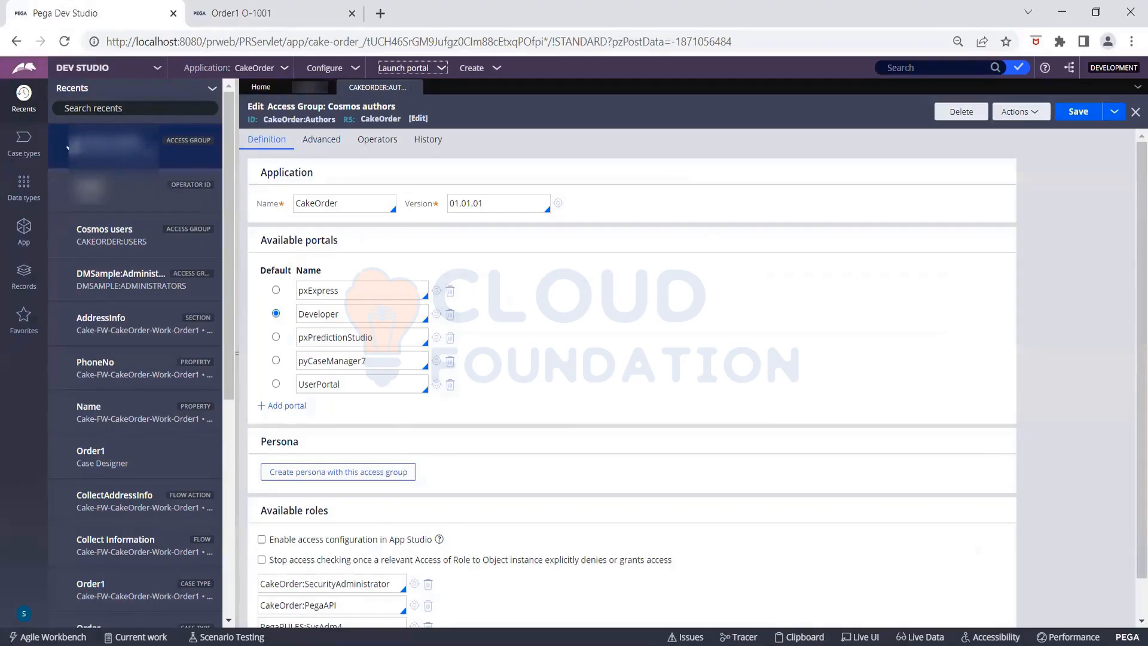
left_click(24, 142)
left_click(80, 158)
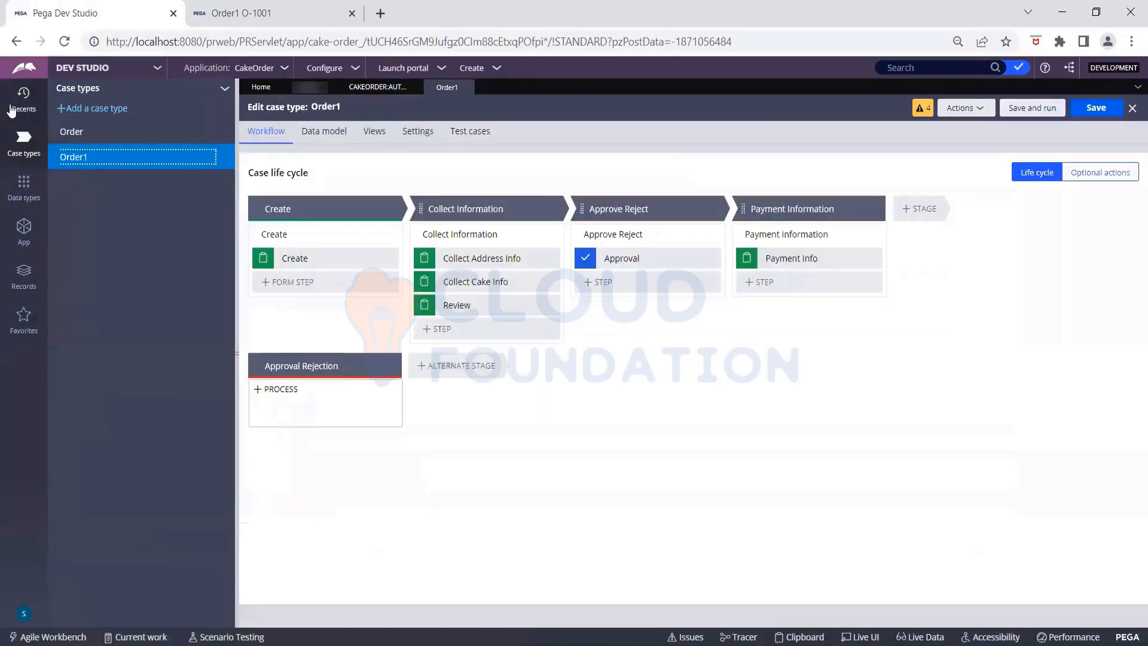
left_click(18, 107)
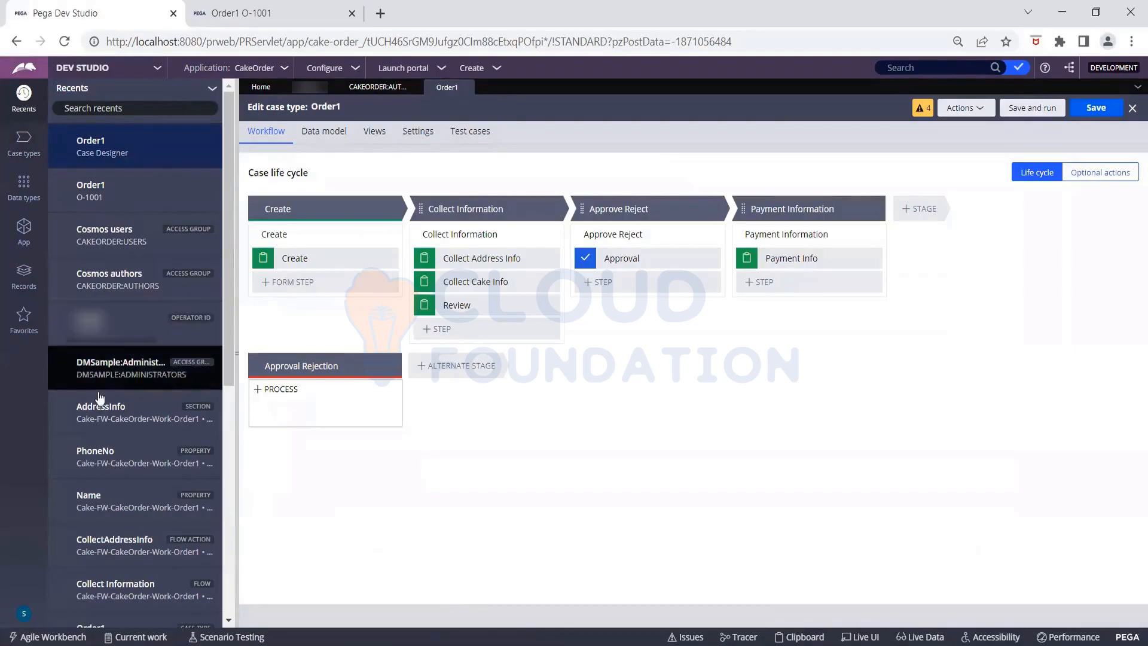
left_click(99, 423)
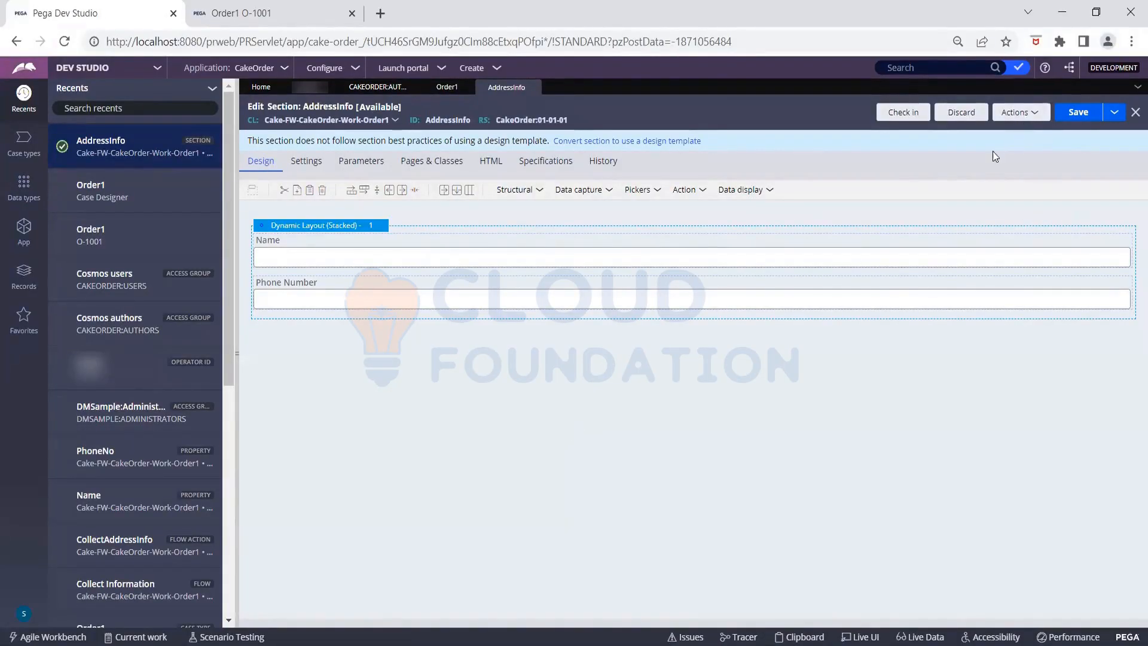
- Set the AddressInfo dynamic layout's format to Inline grid double and save the section
left_click(385, 226)
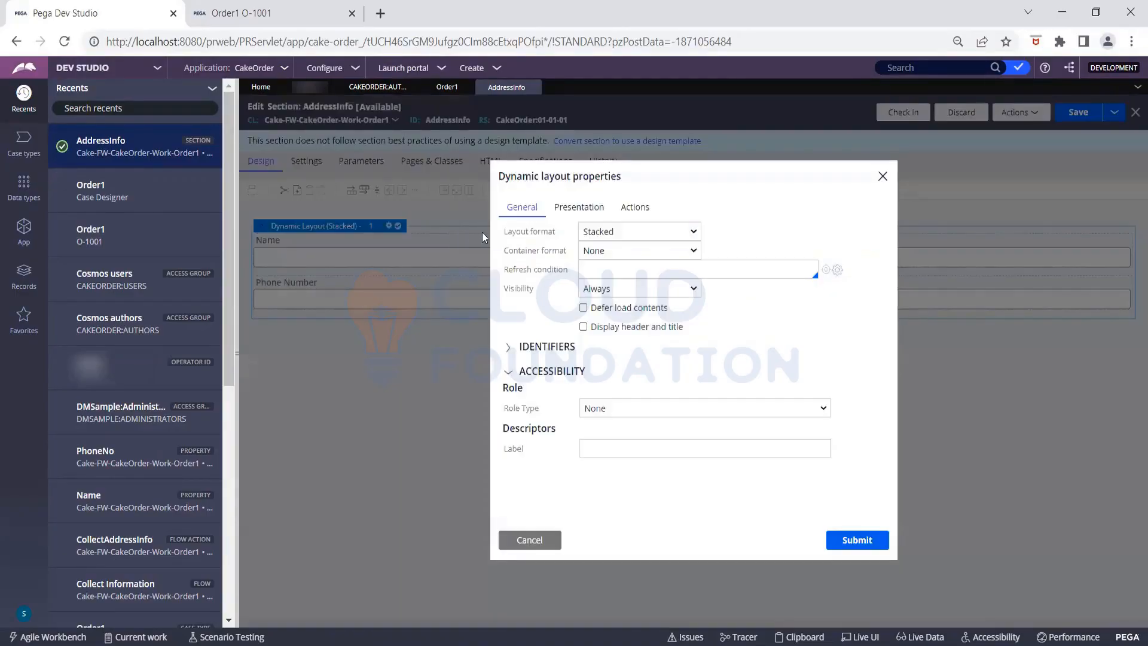
left_click(587, 235)
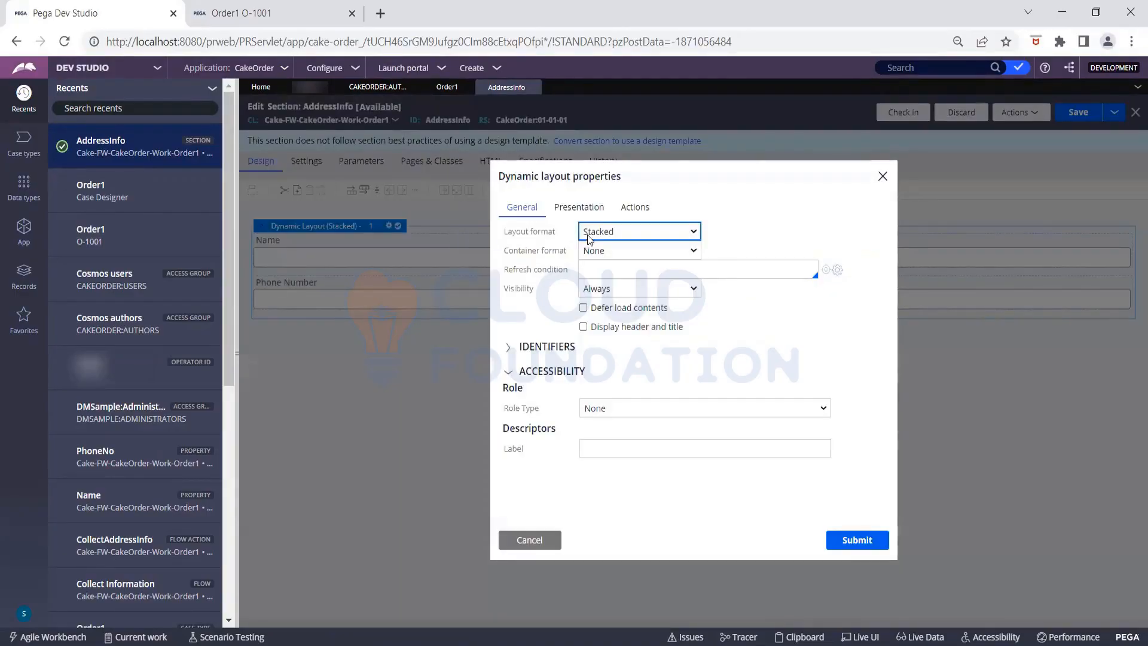
left_click(618, 232)
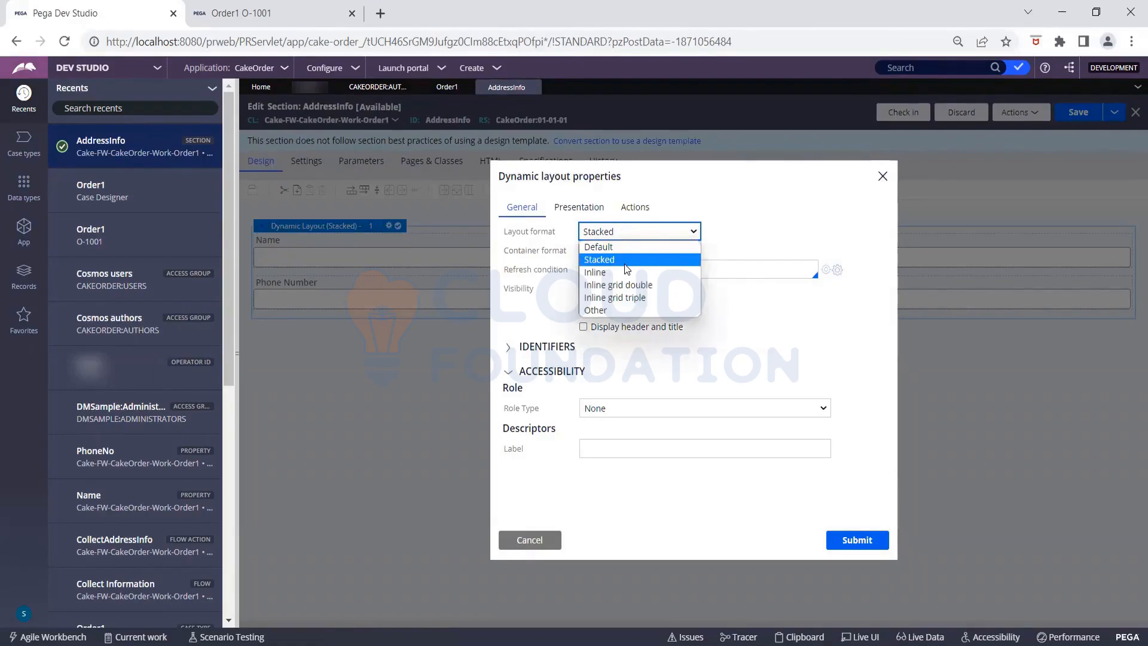
left_click(627, 286)
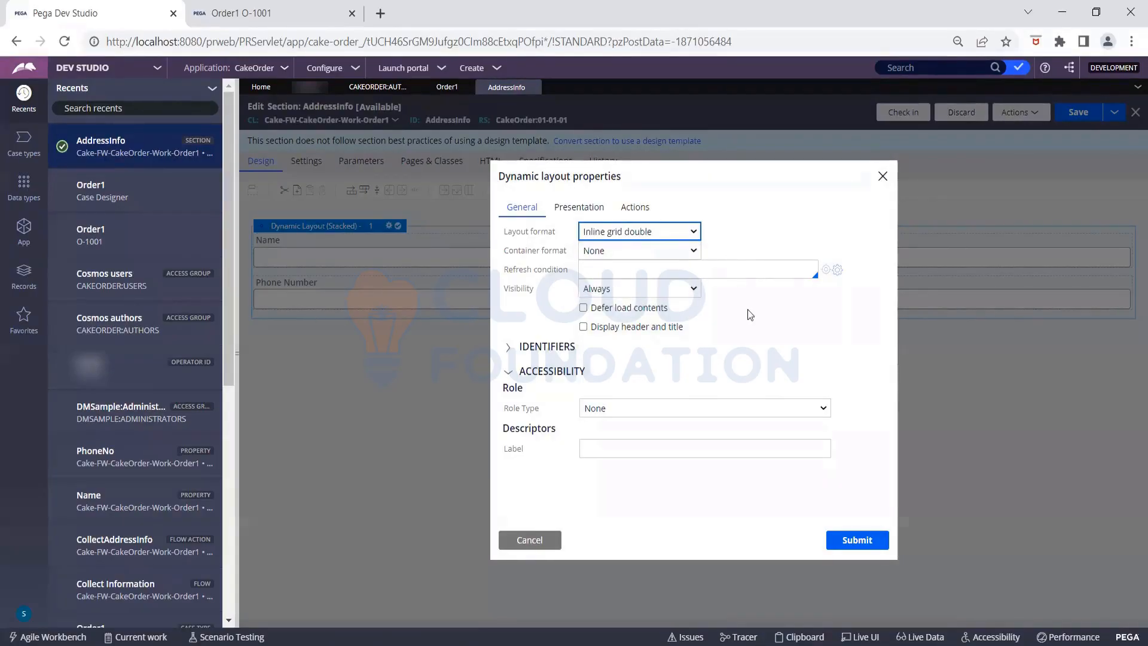
left_click(843, 540)
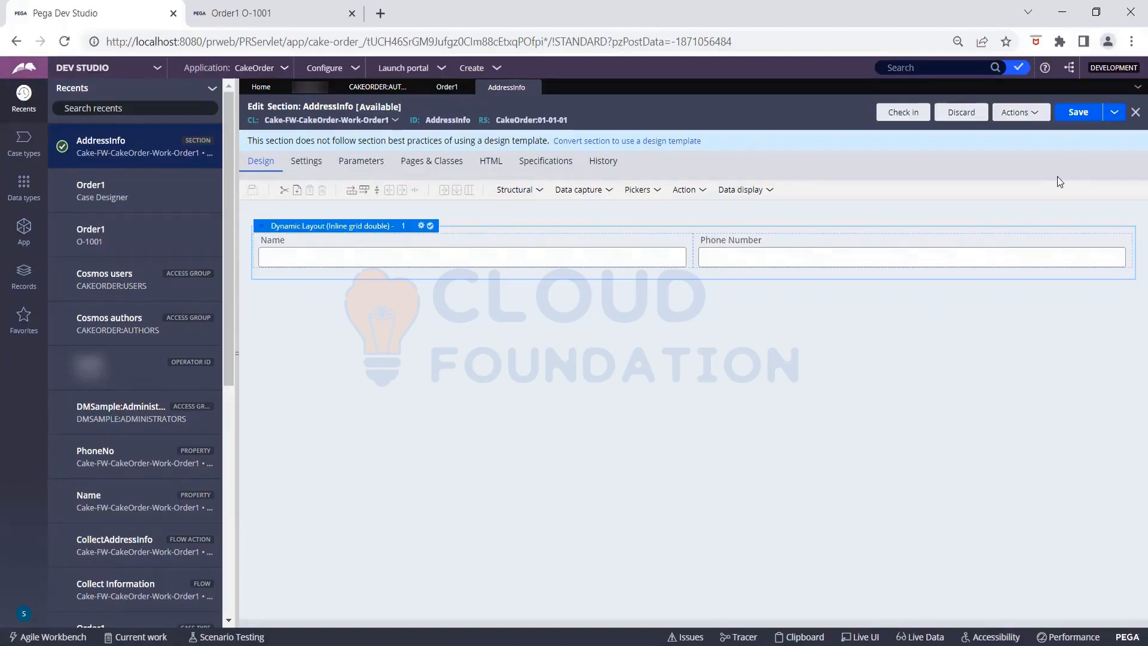
left_click(1078, 112)
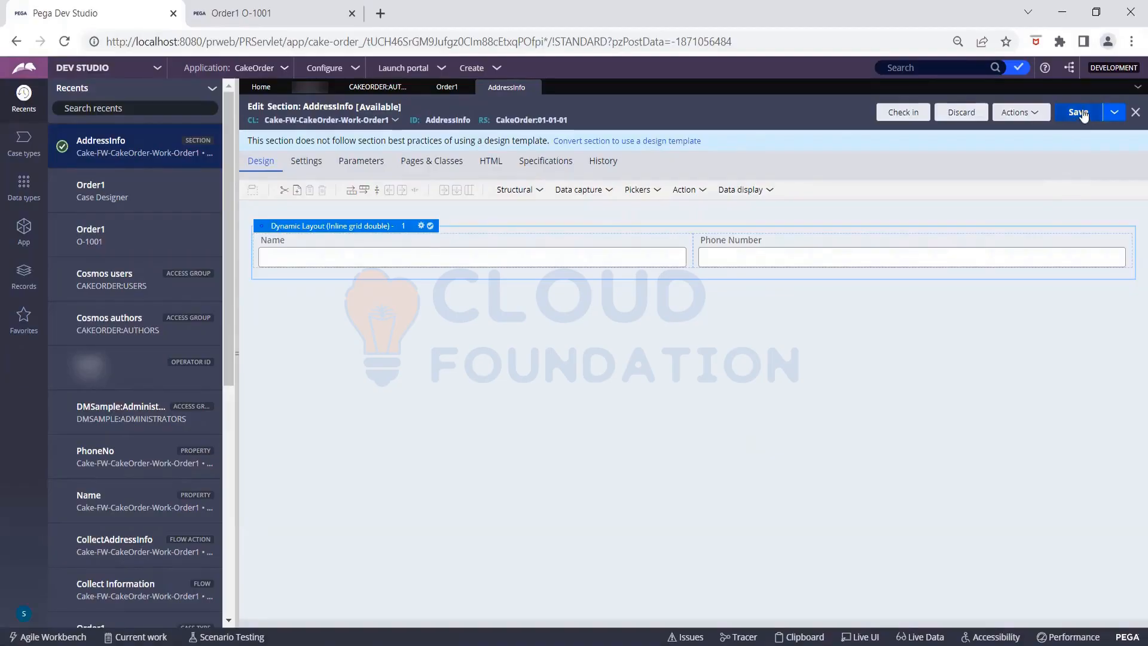
- Switch to the User Portal, reload it, open the second Order1 case from the worklist, refresh it and reopen its Collect Address Info assignment
left_click(233, 11)
left_click(64, 42)
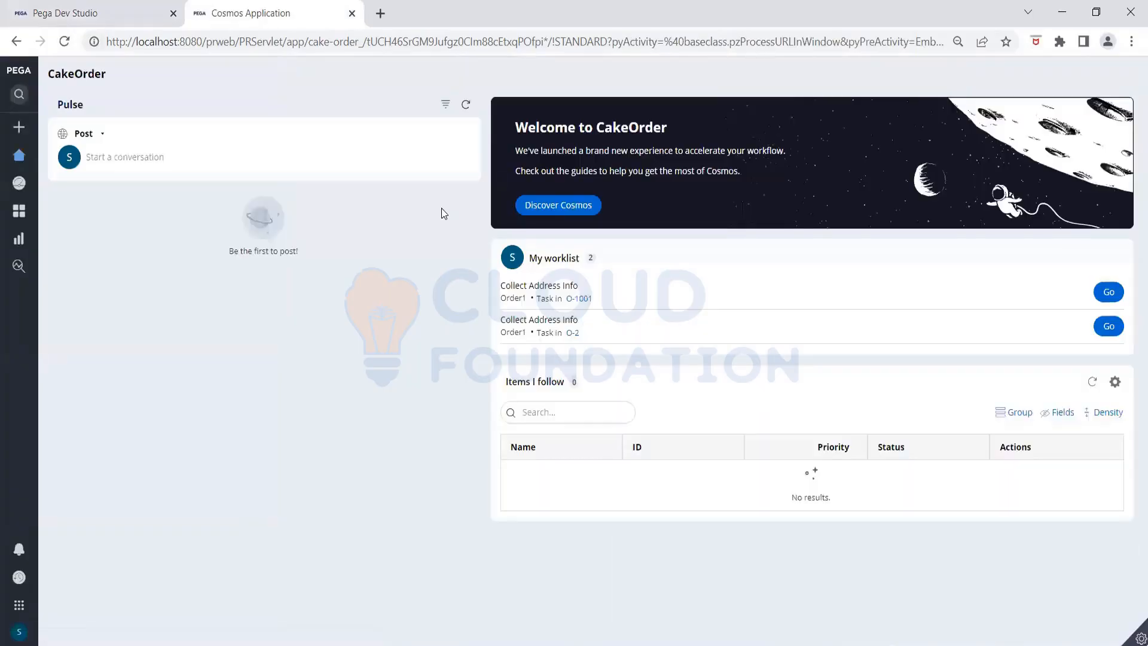
left_click(572, 333)
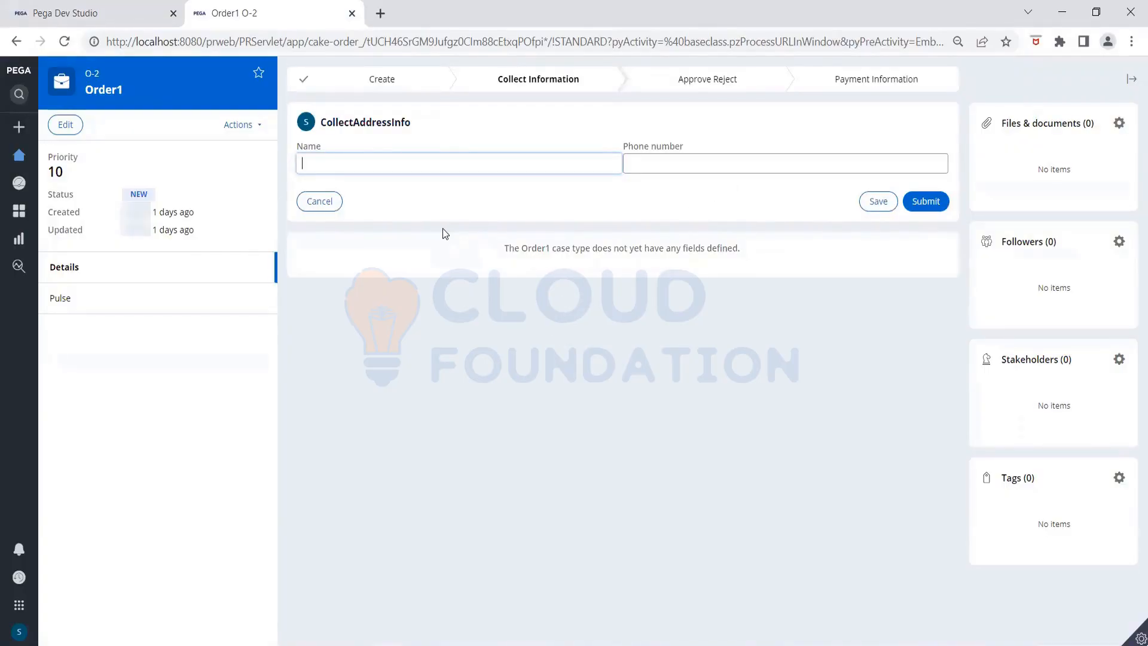
left_click(238, 125)
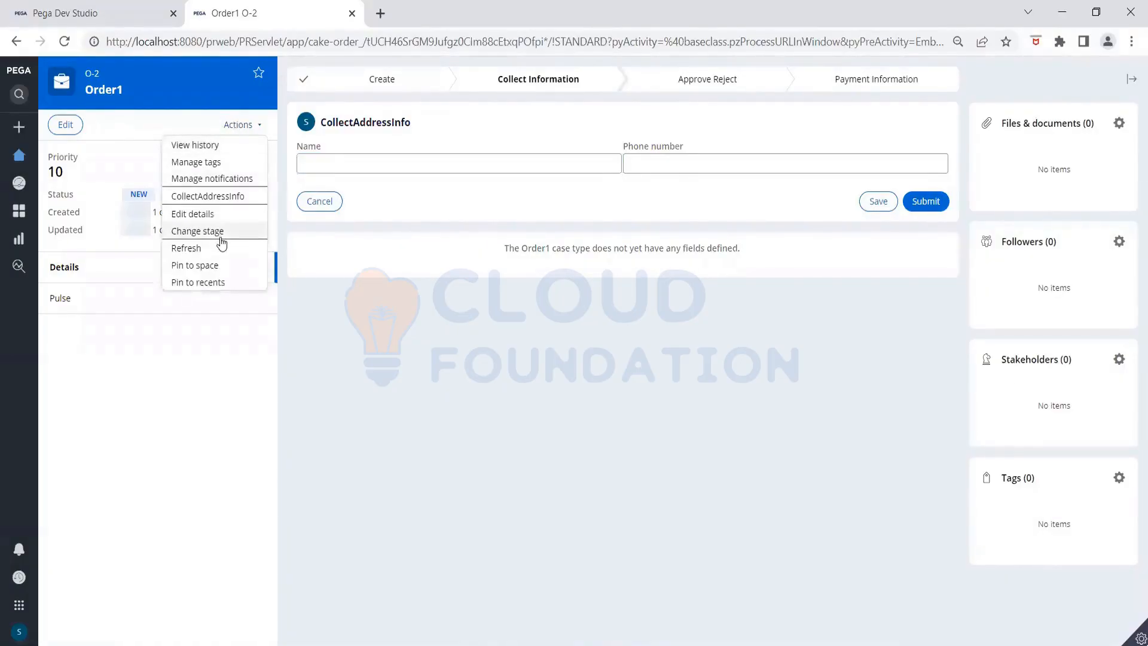
left_click(219, 246)
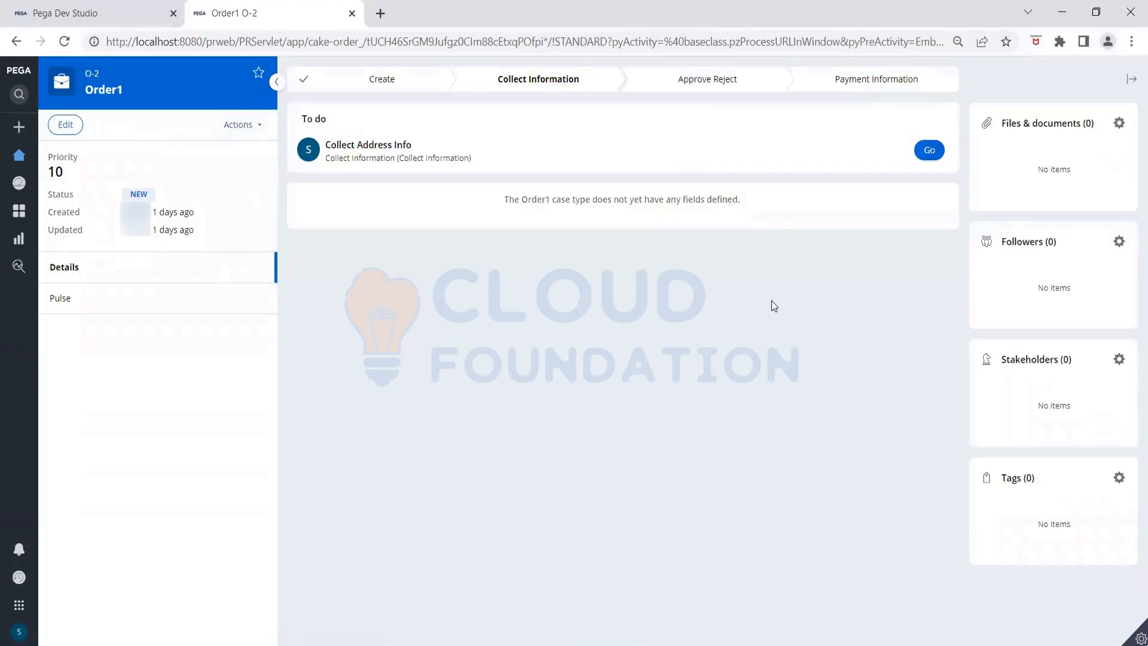
left_click(937, 150)
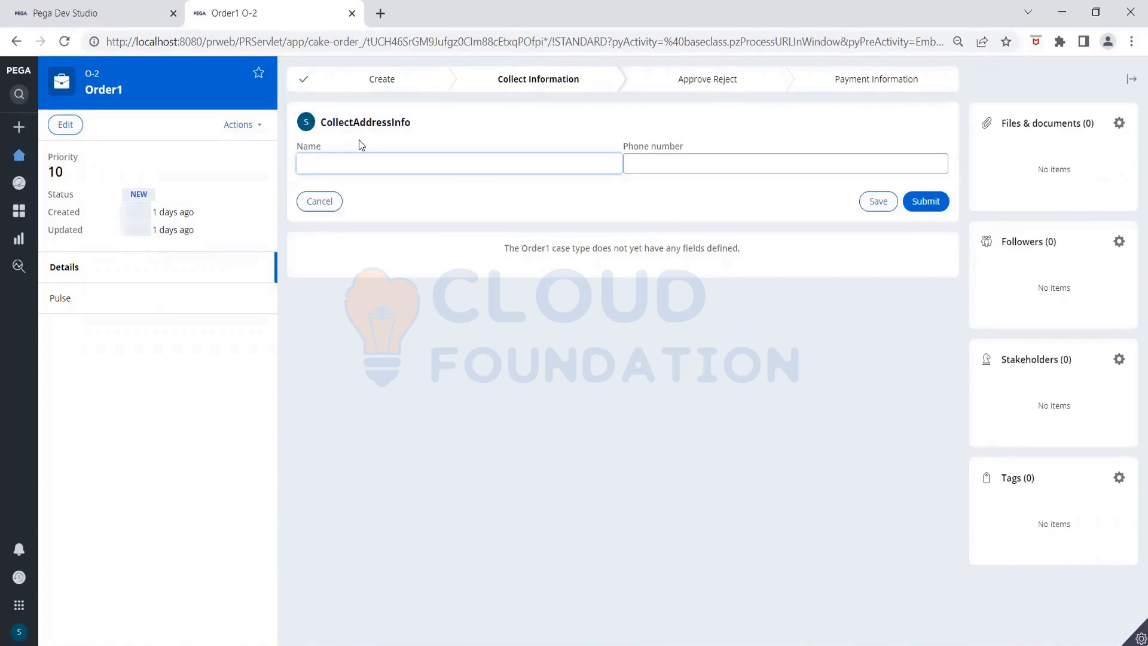
- Return to Dev Studio and load the Cake-FW-CakeOrder-Work-Order1 class in the application's class explorer
left_click(94, 18)
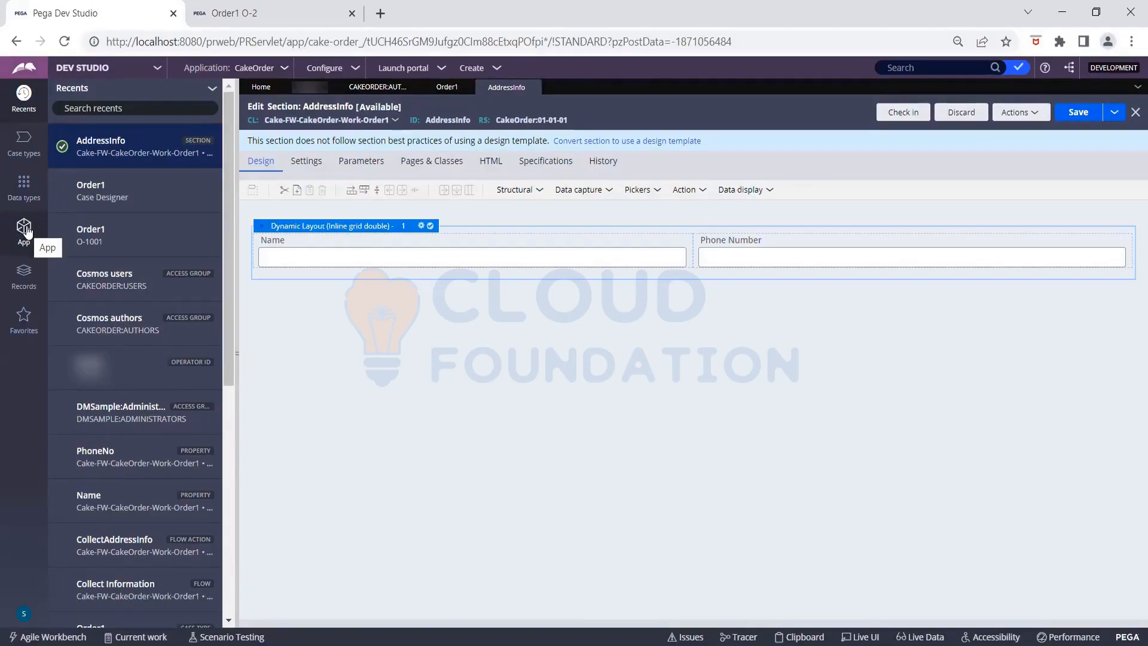
left_click(26, 231)
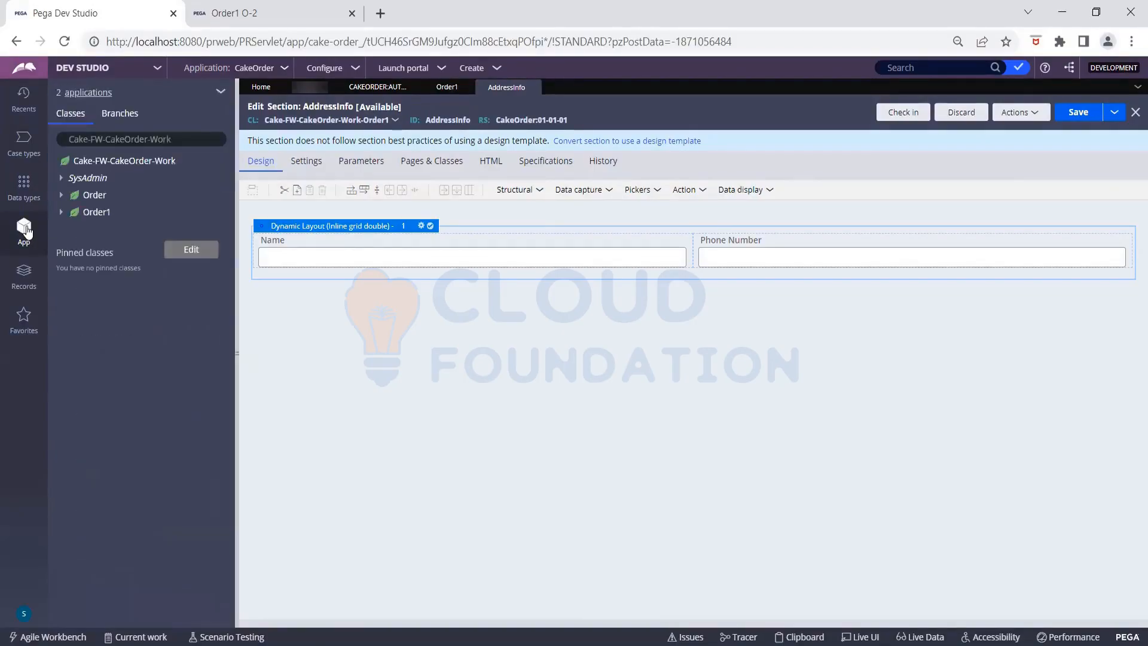
left_click(178, 139)
type("-")
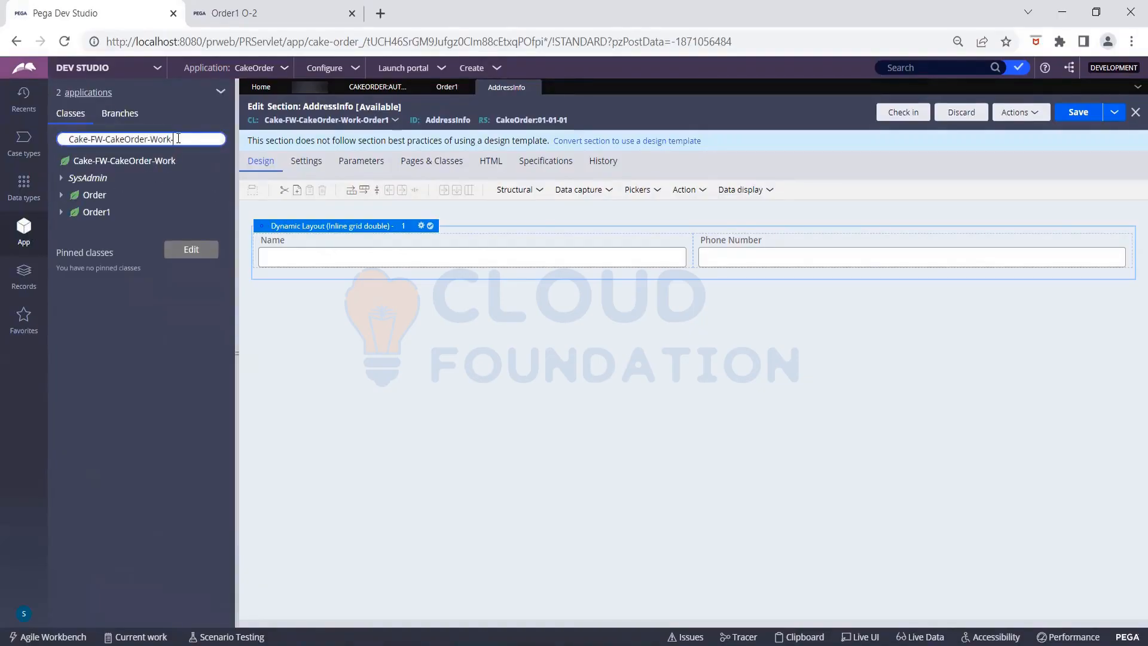
type("order1")
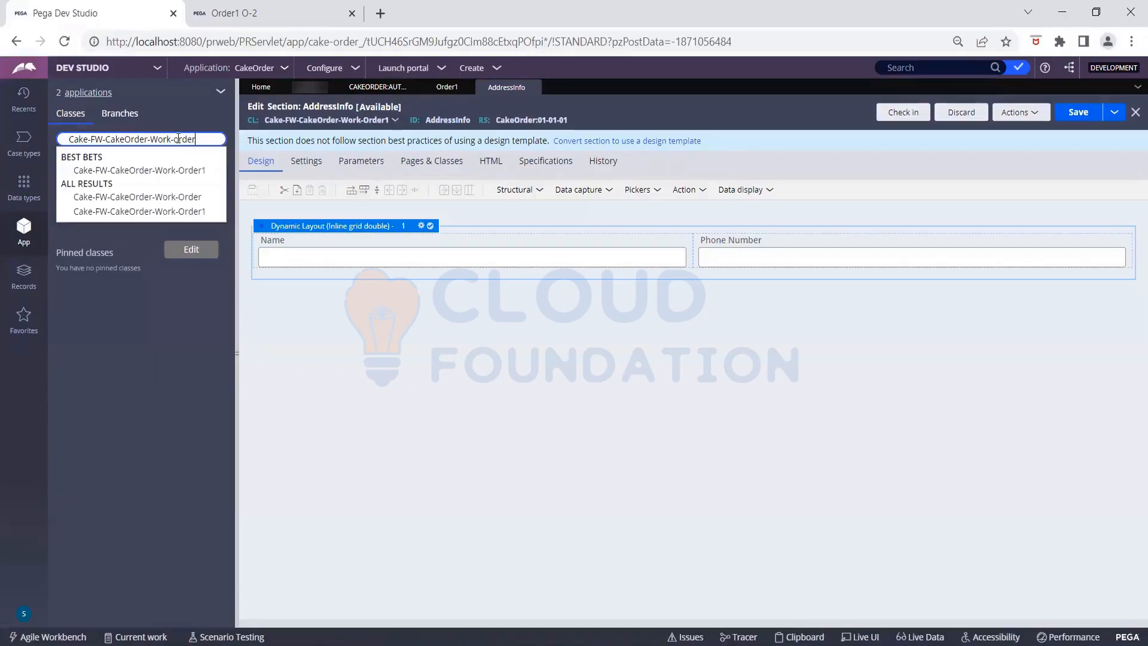
left_click(182, 171)
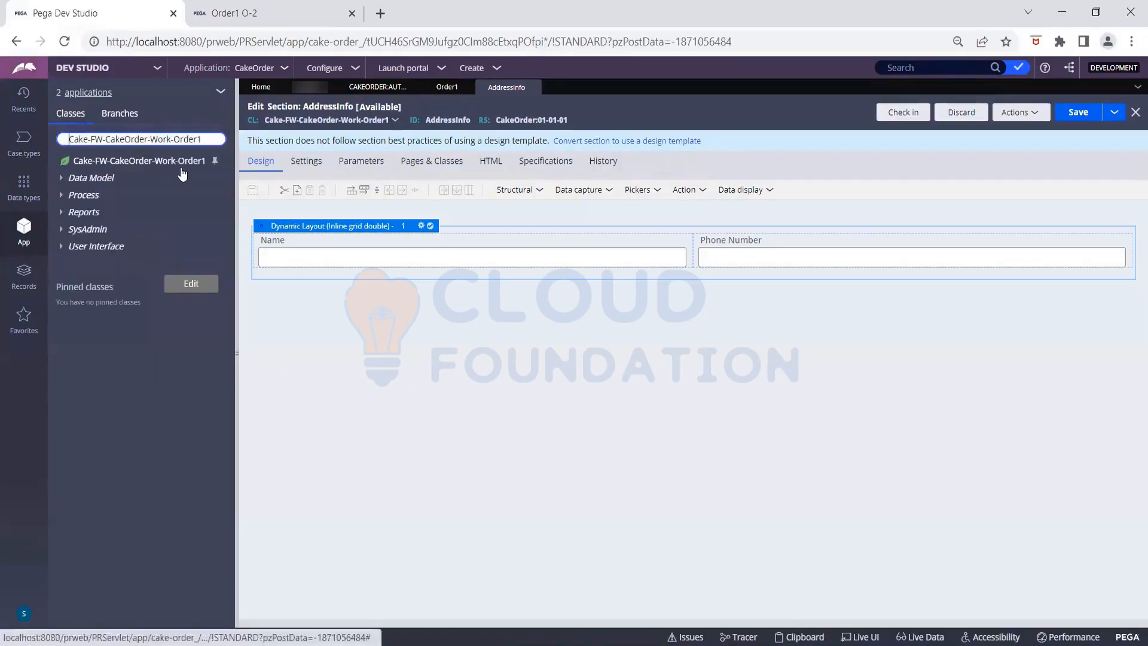
- Create a property labelled DeliveryLocation in the Cake-FW-CakeOrder-Work-Order1 class and change its property type to Single Page
left_click(91, 163)
right_click(91, 163)
mouse_move(113, 180)
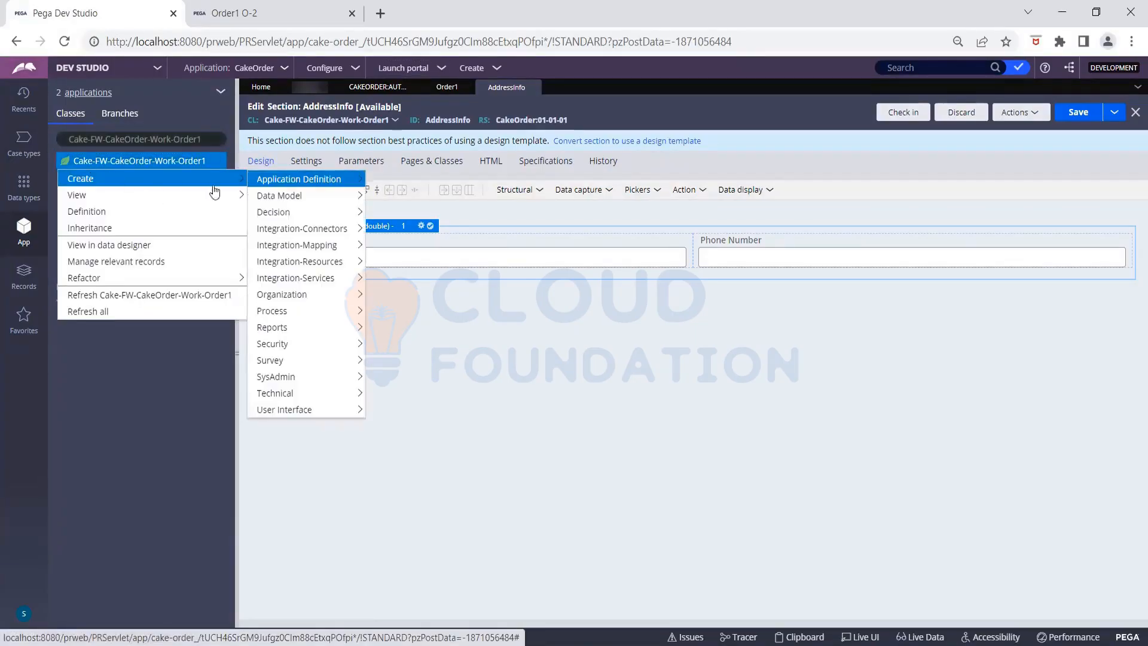
mouse_move(320, 201)
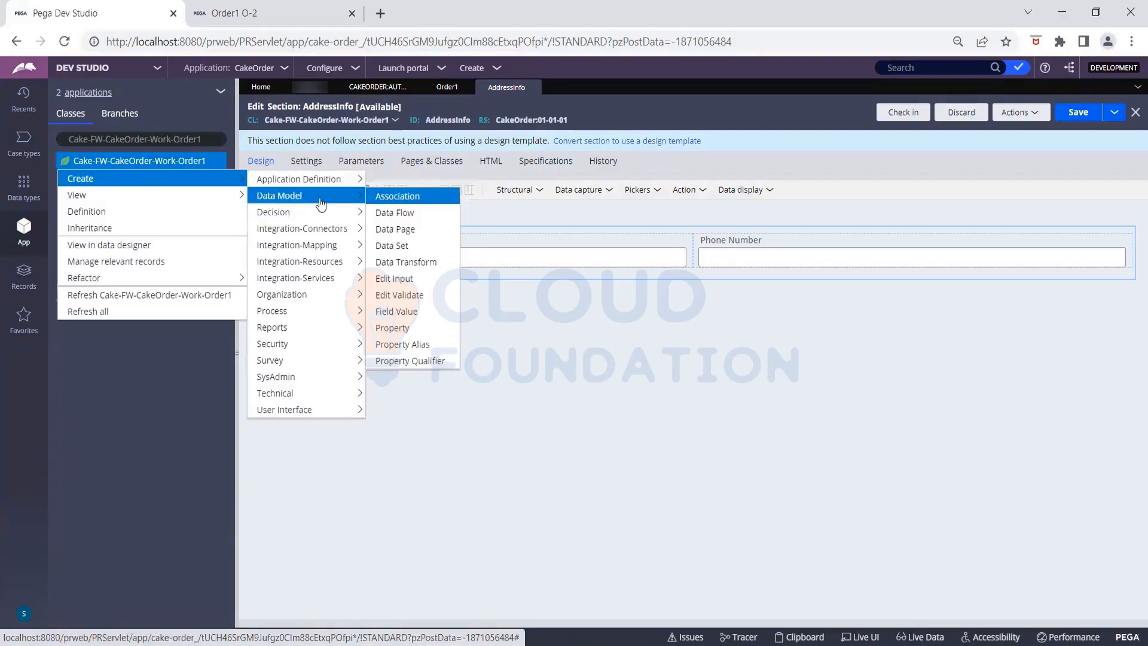
left_click(393, 328)
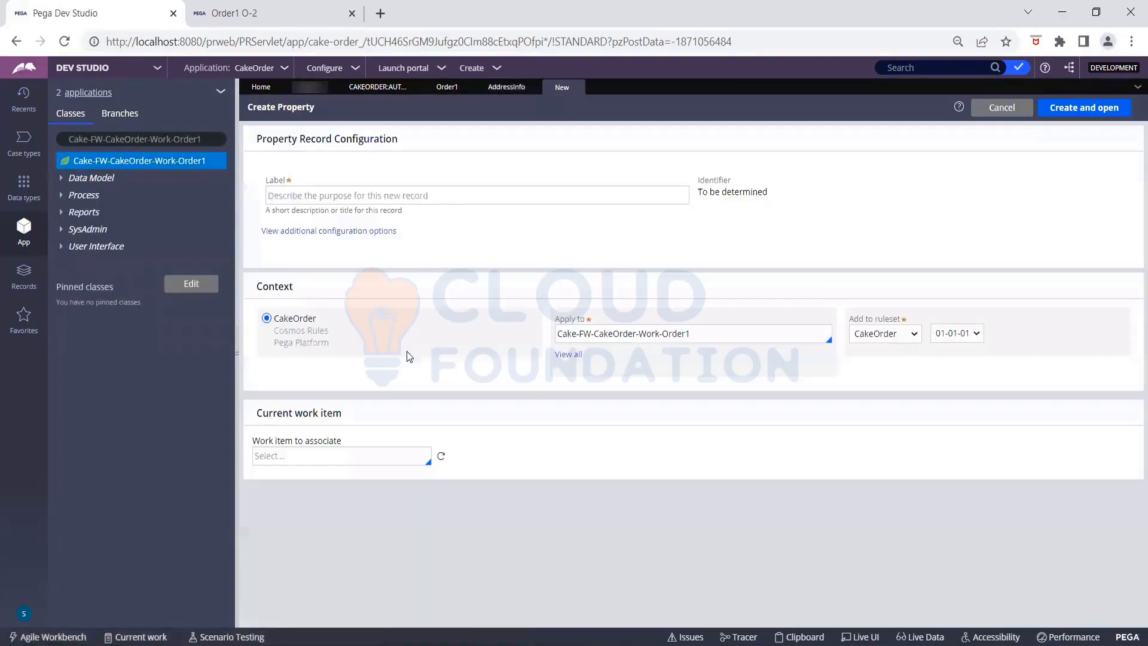
left_click(429, 196)
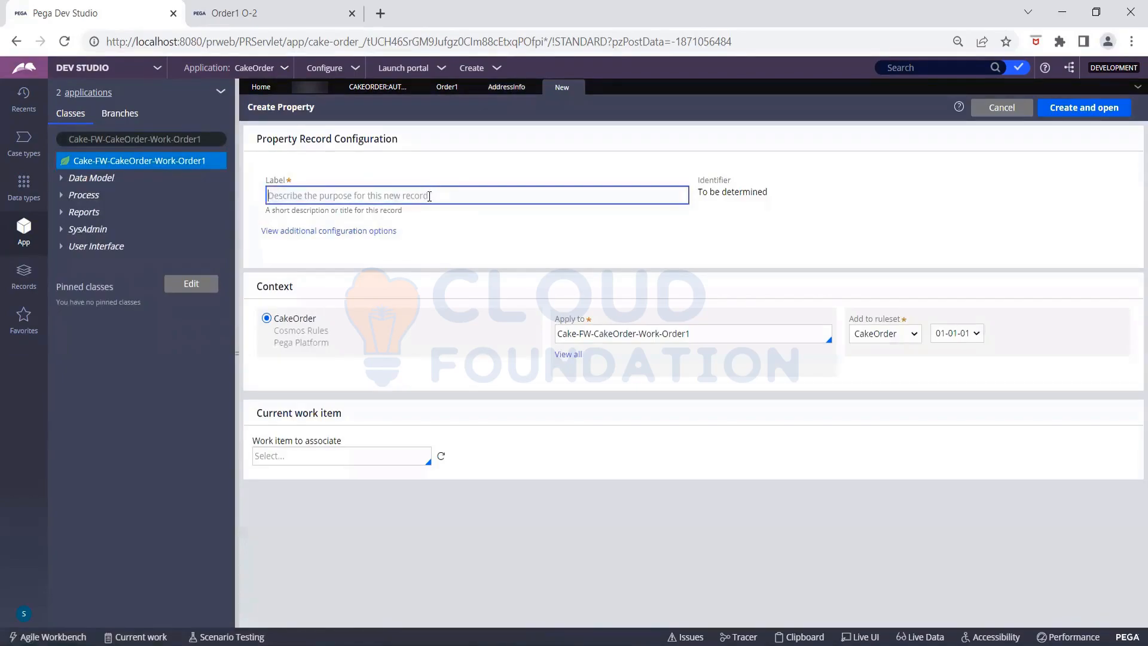
type("Deli")
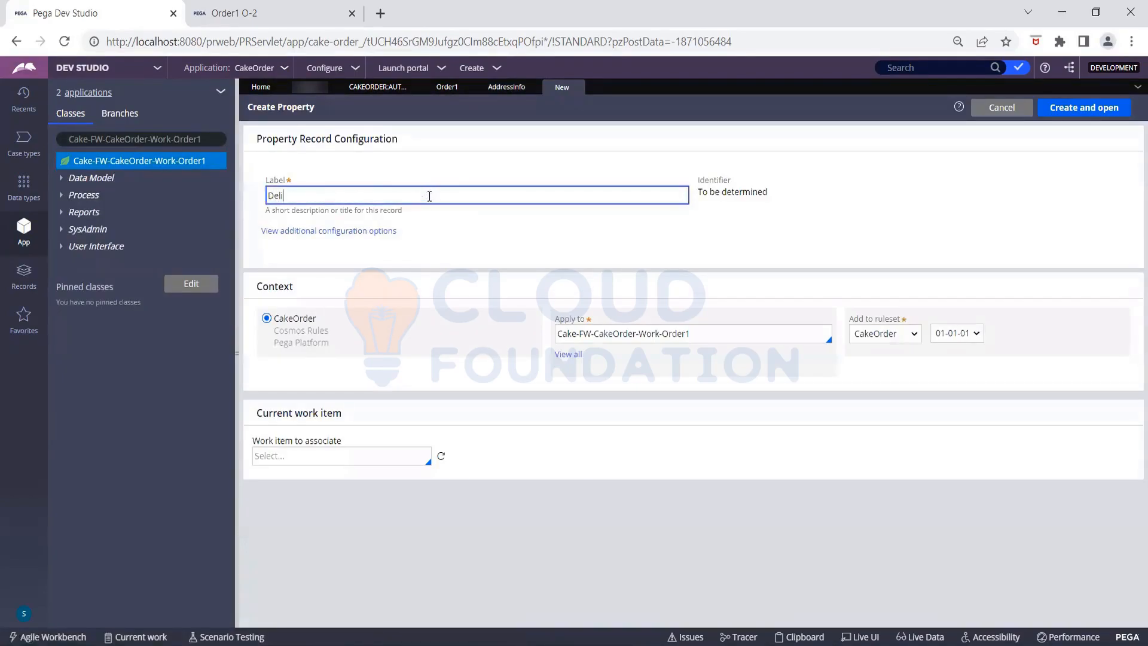
type("veryLocation")
left_click(698, 241)
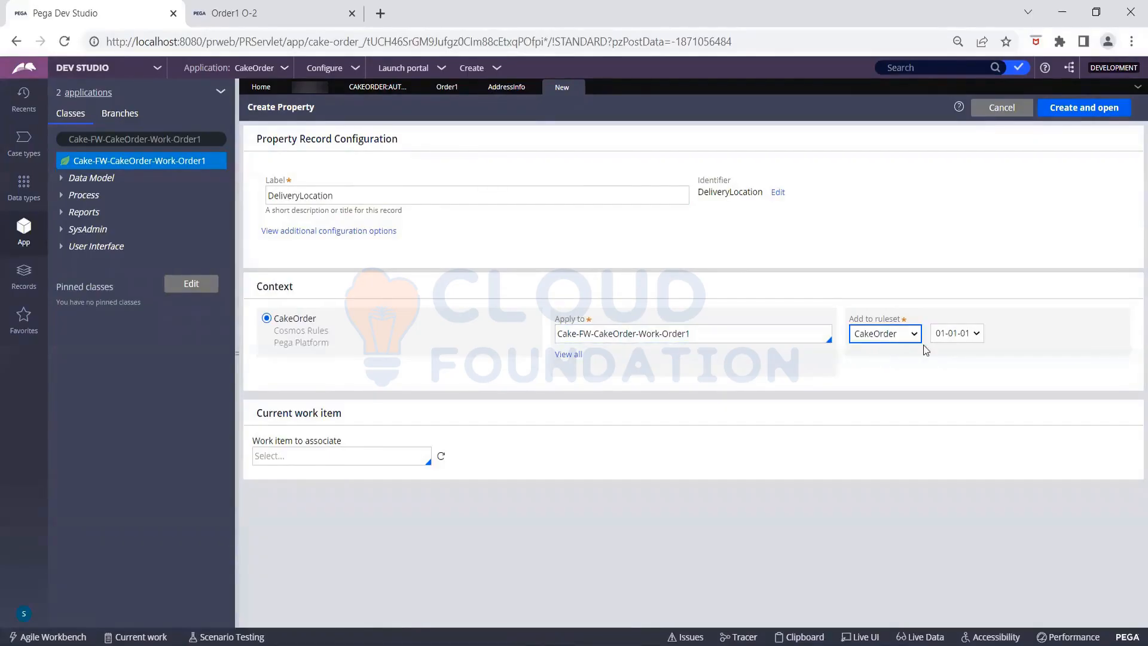
left_click(1070, 110)
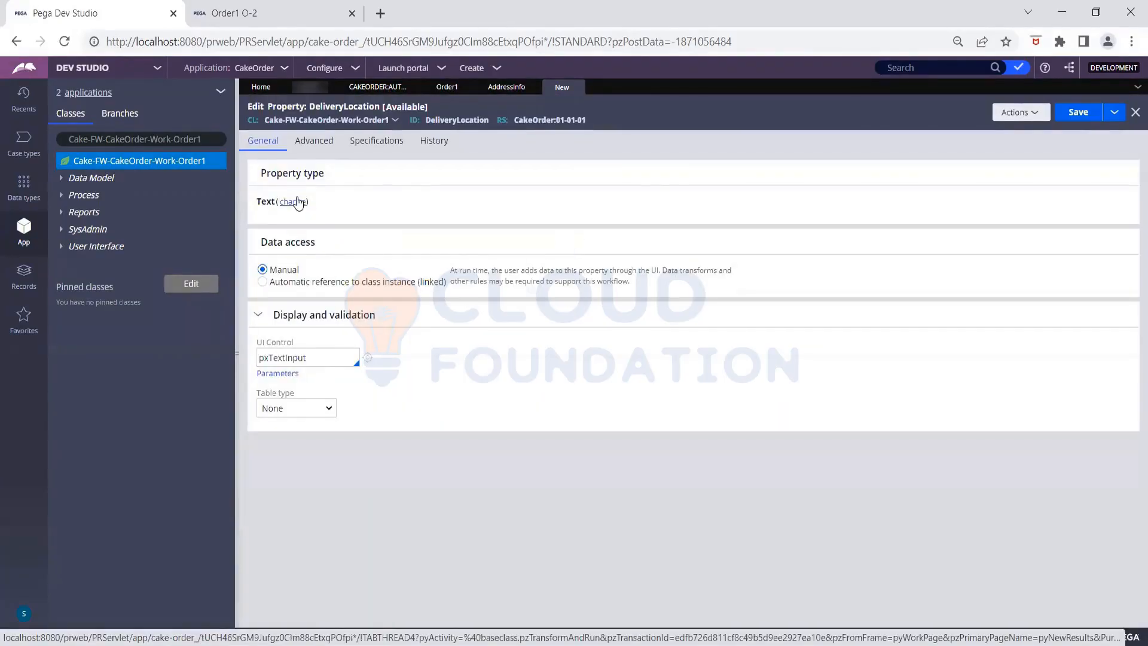
left_click(292, 203)
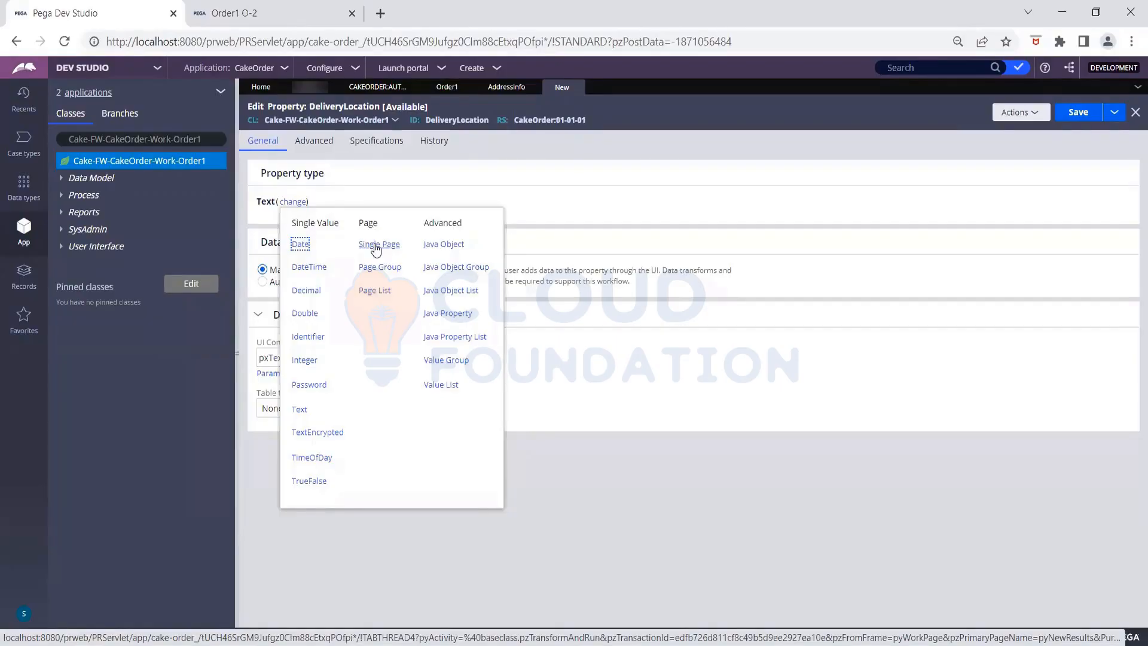
left_click(376, 249)
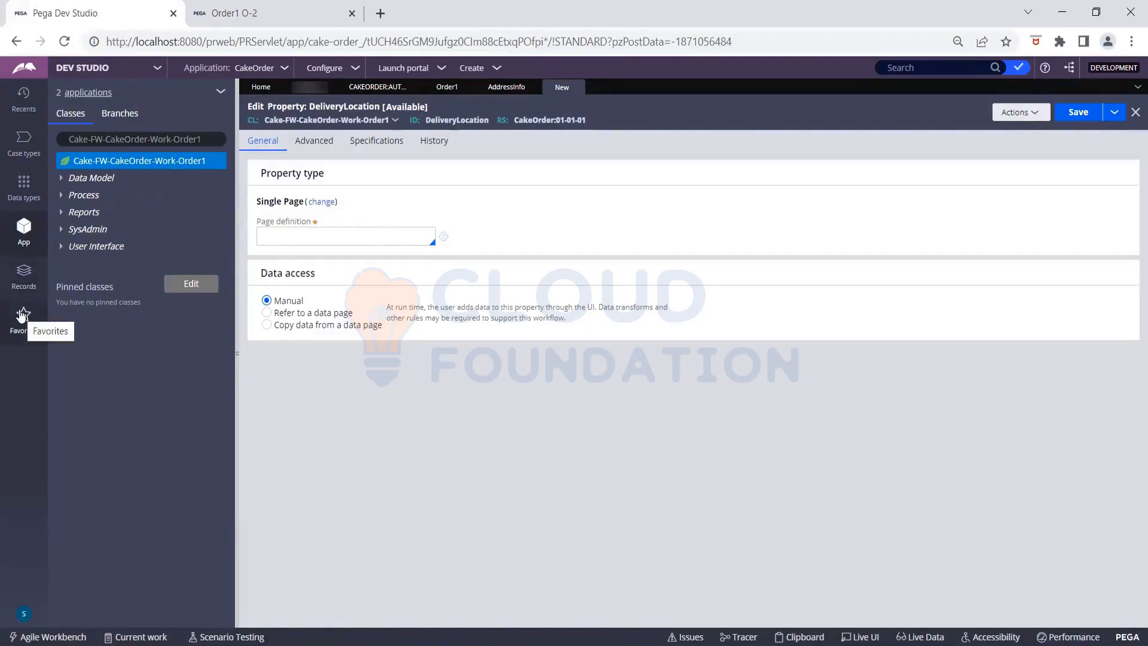
- Add a new data type labelled Address, described as Address, with parent class Cake-FW-CakeOrder-Data in the CakeOrder ruleset
left_click(25, 187)
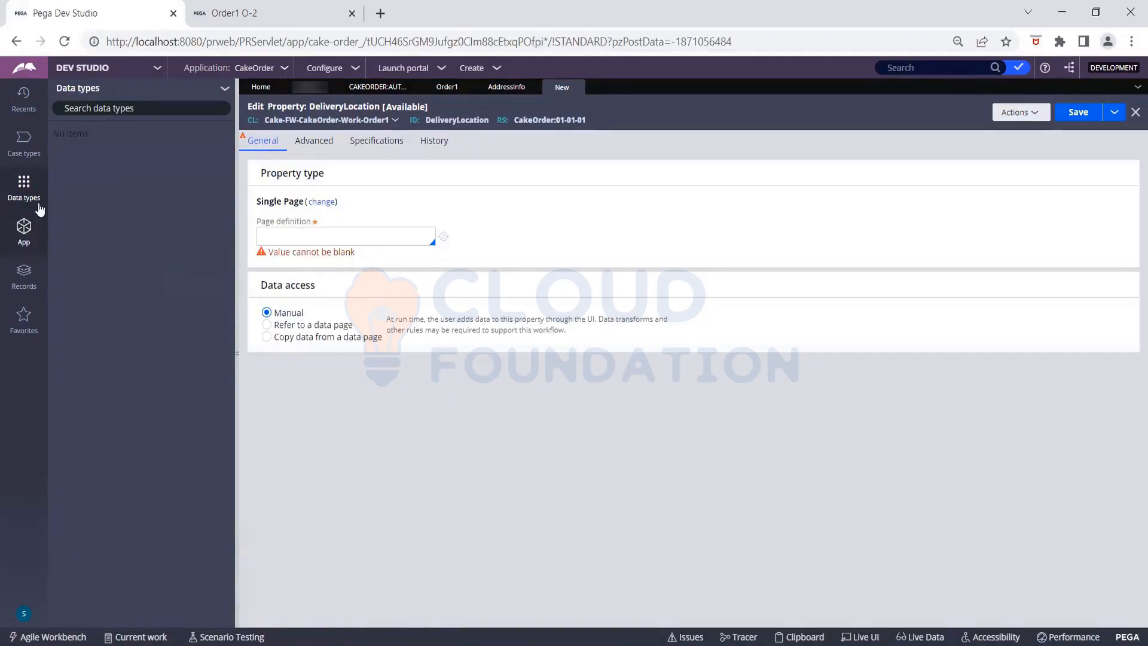
left_click(225, 88)
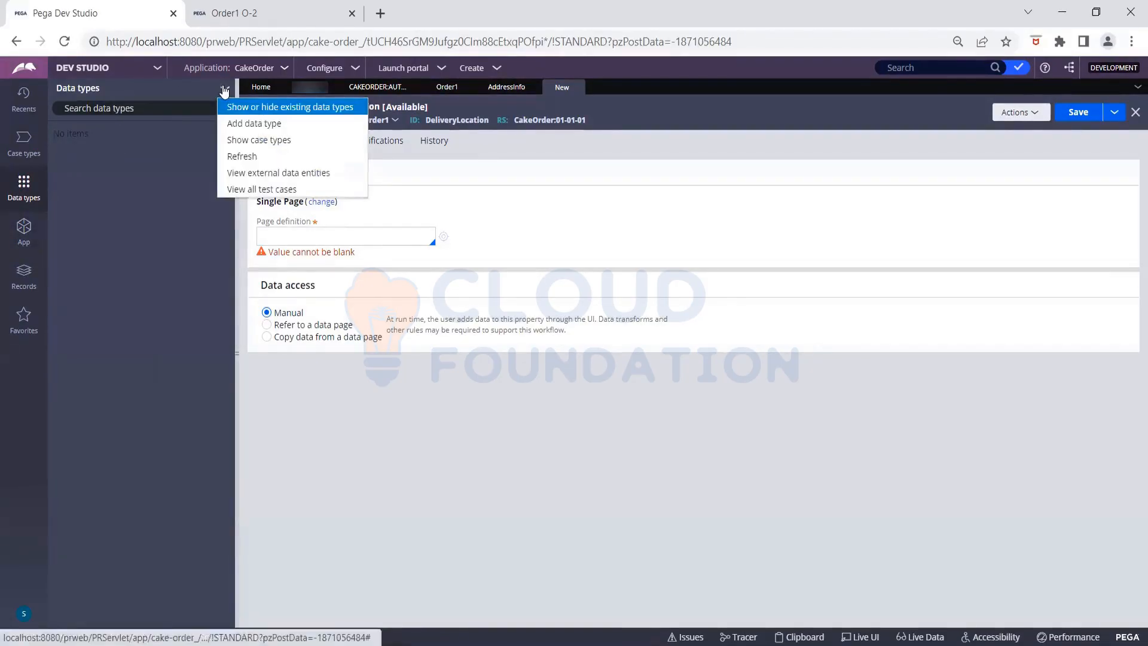
left_click(261, 124)
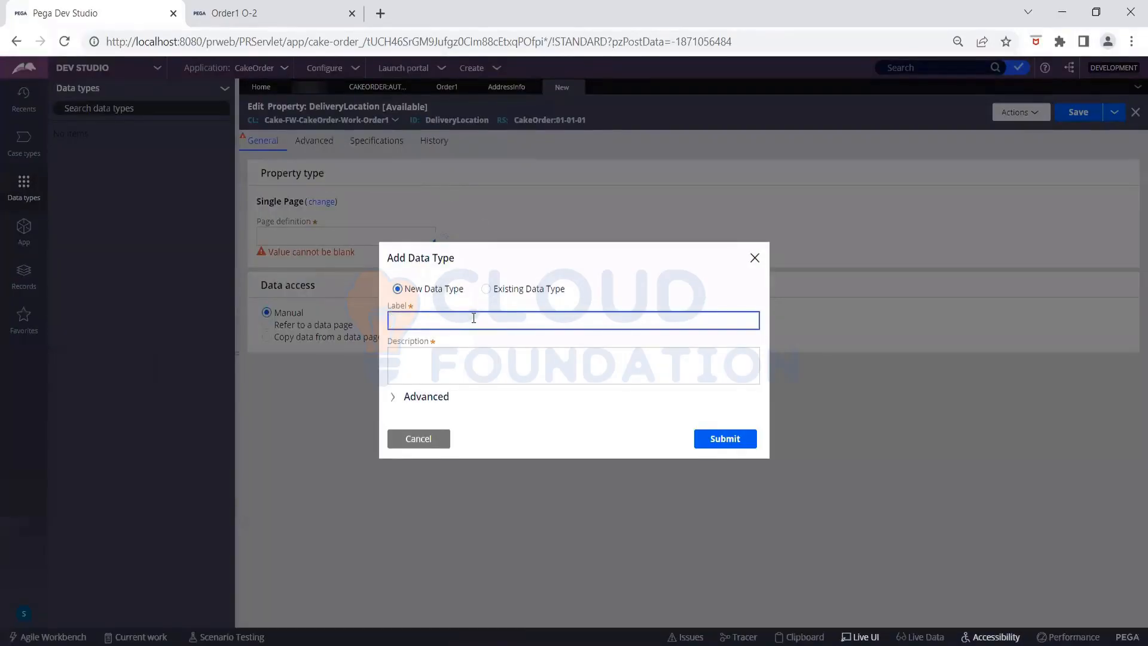
type("Address")
left_click(528, 368)
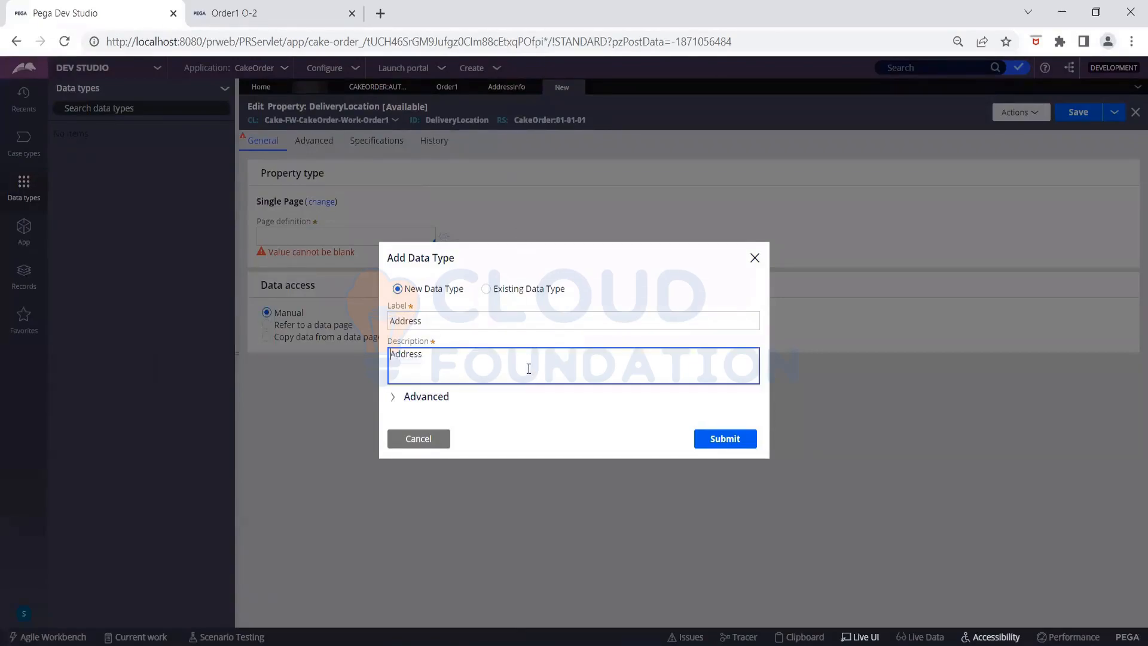
left_click(396, 396)
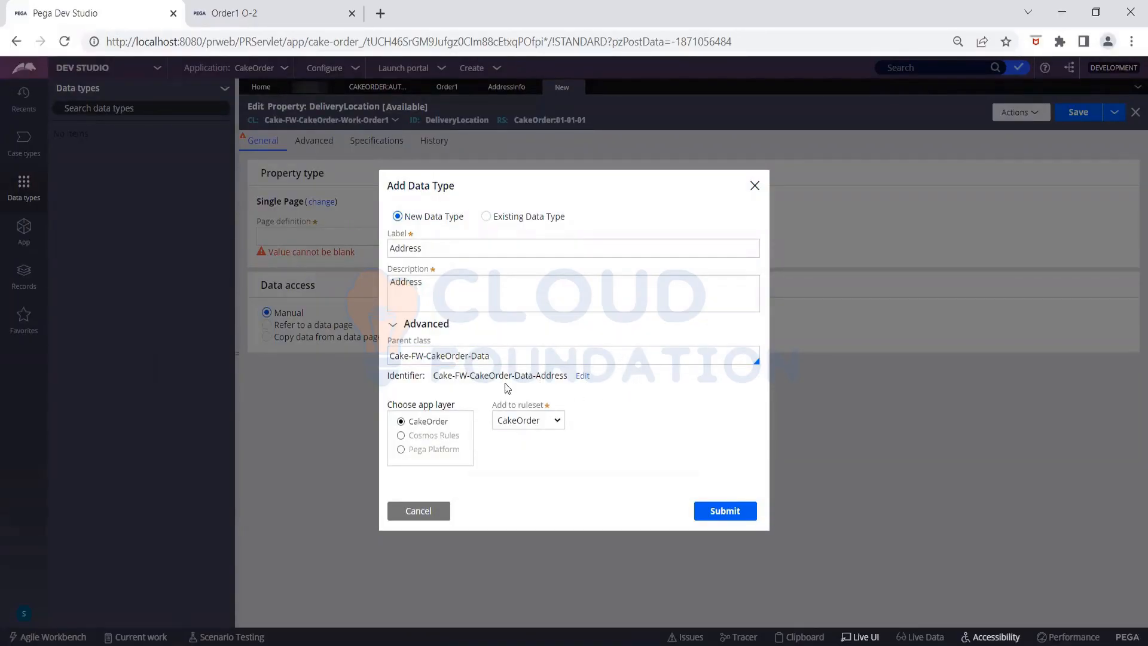
left_click(496, 362)
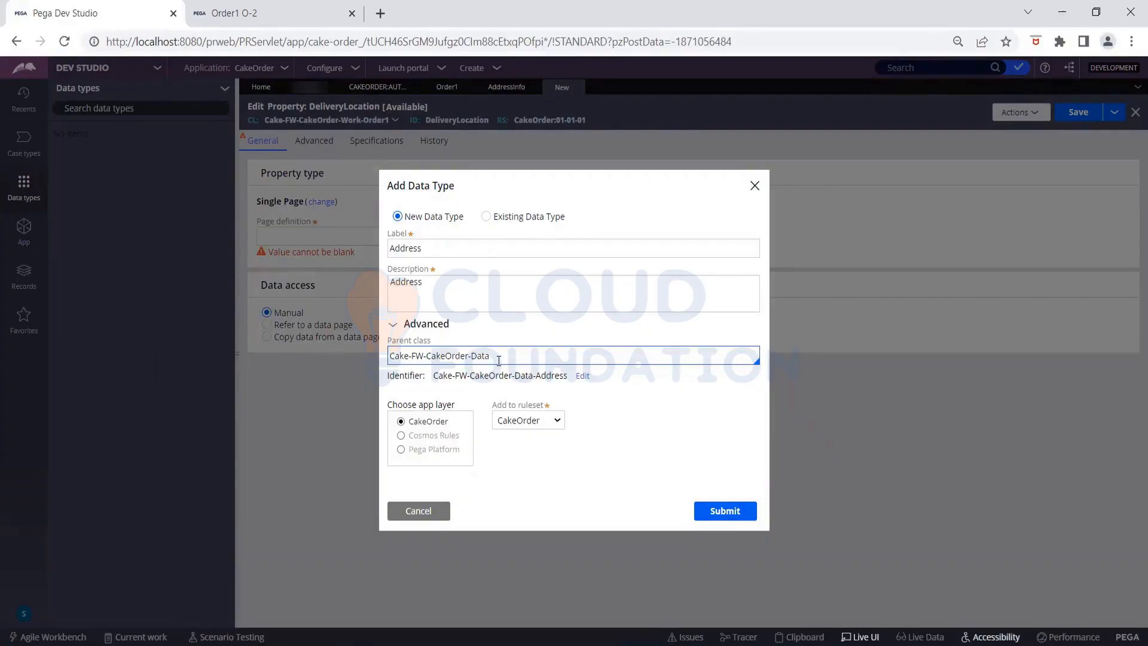
left_click(725, 513)
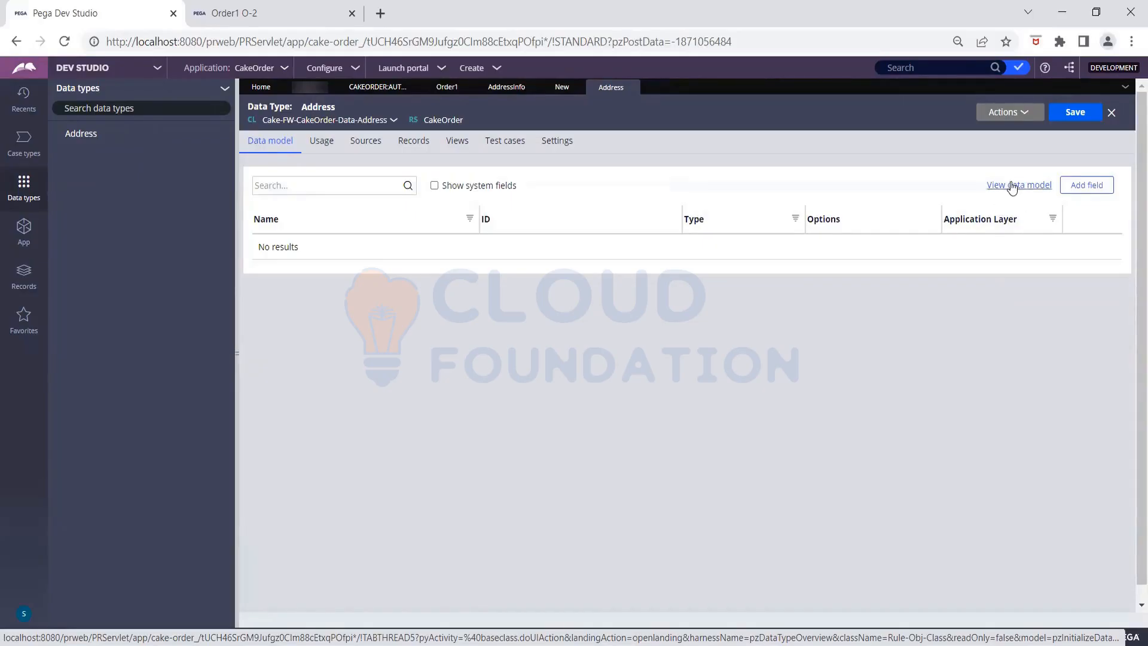
- Add the single-line text fields ZipCode and StreetName to the Address data type
left_click(1086, 186)
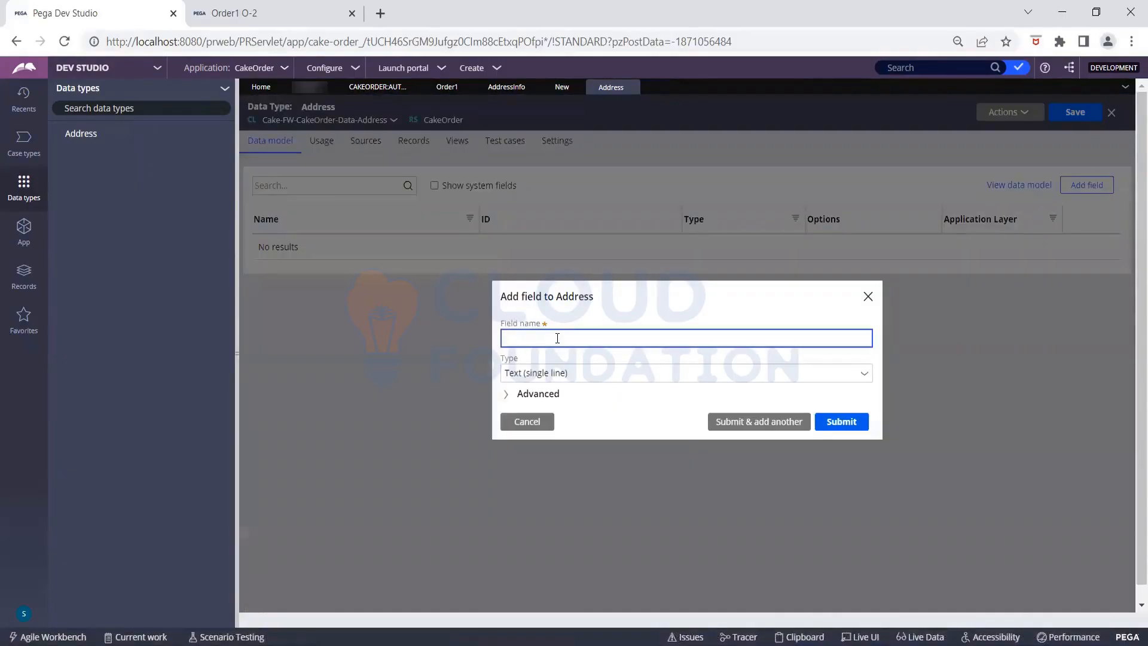
type("ZipCode")
left_click(773, 425)
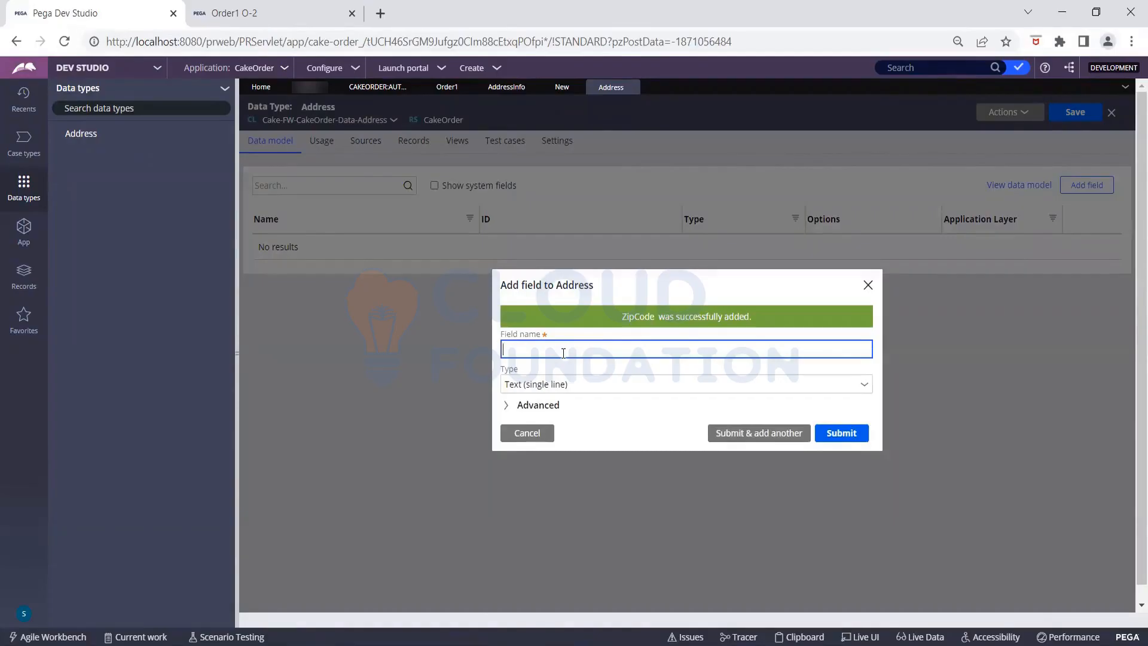
type("Street Name")
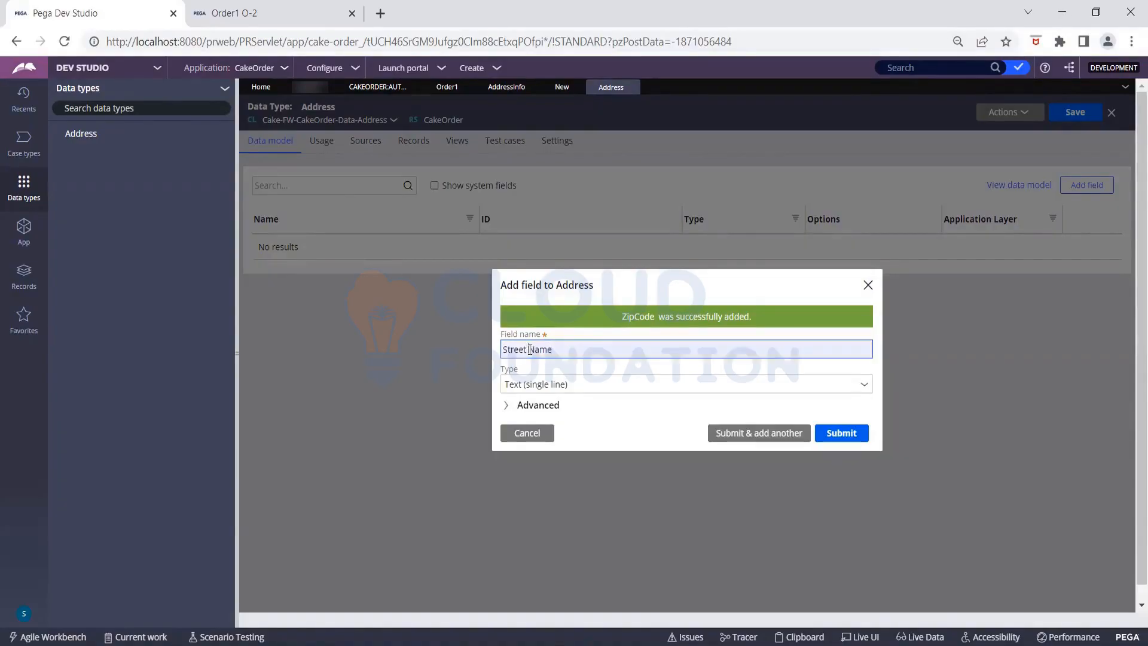
left_click(553, 347)
key("BackSpace")
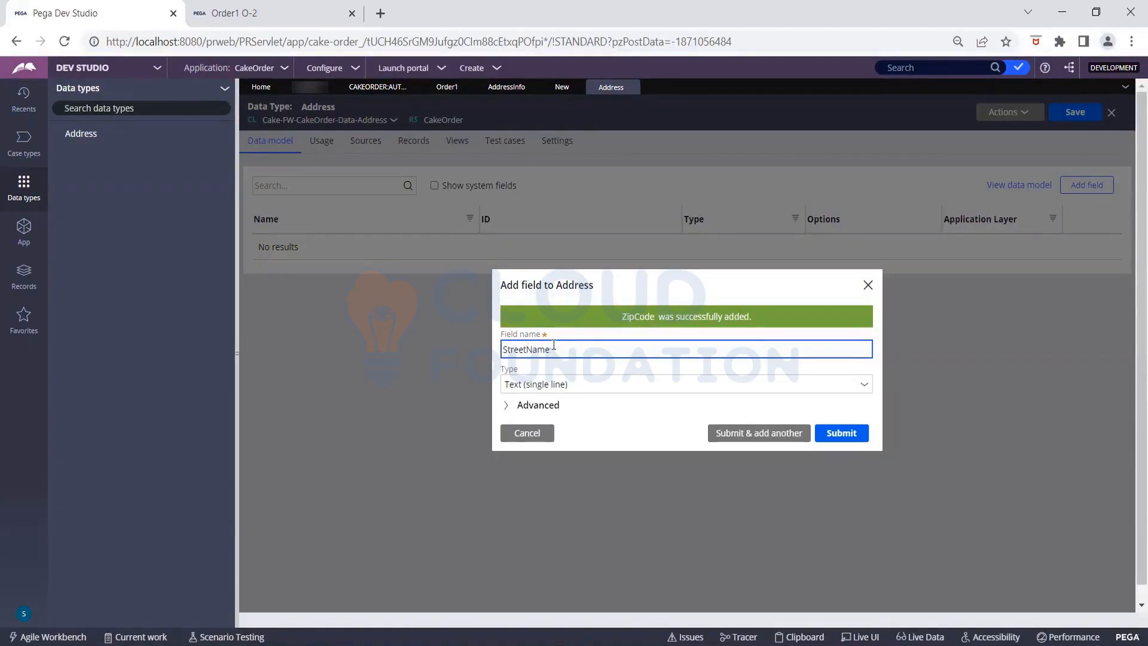
left_click(744, 438)
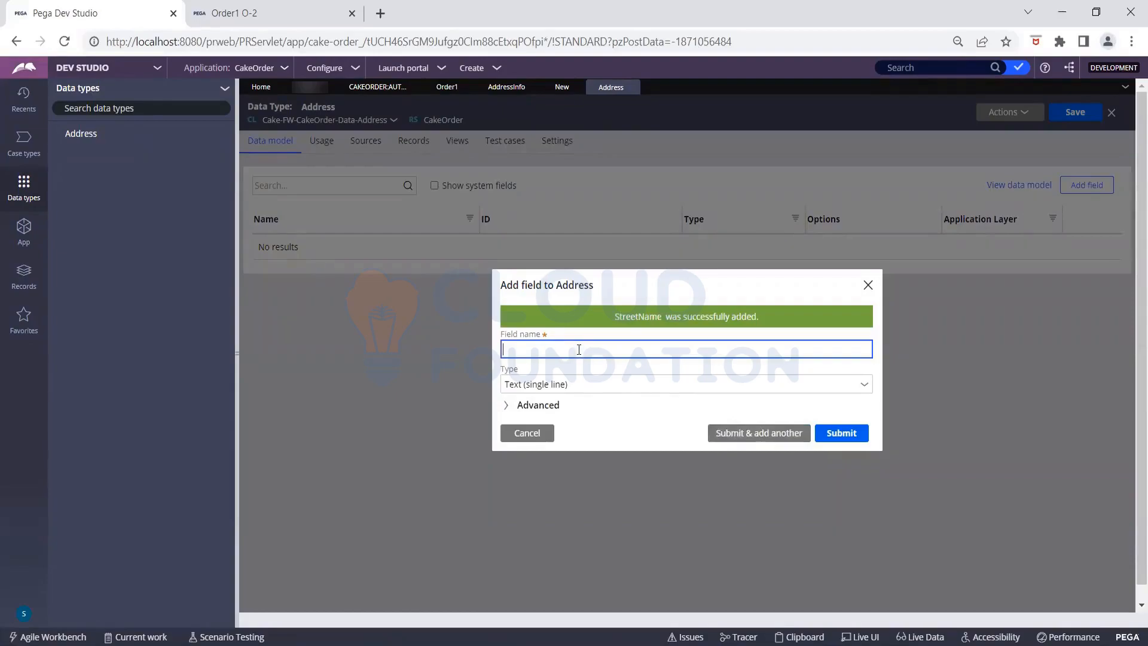
- Add the single-line text fields LandMark and HouseNo to the Address data type, and save the data type
type("LandMark")
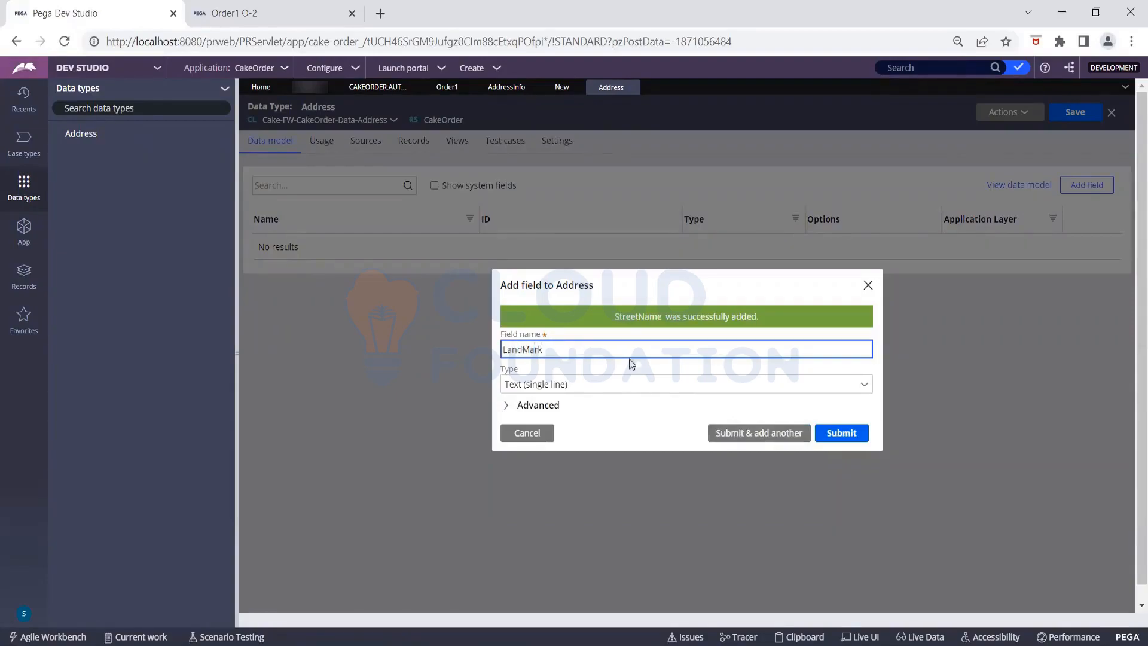
left_click(735, 438)
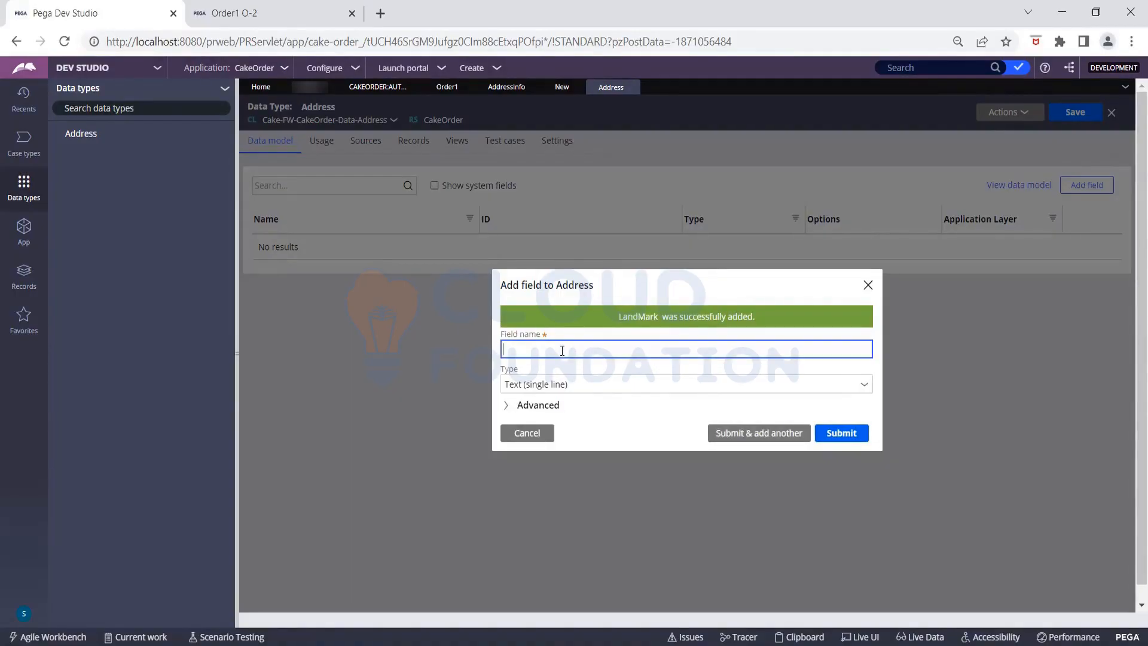
type("HouseNo")
left_click(844, 433)
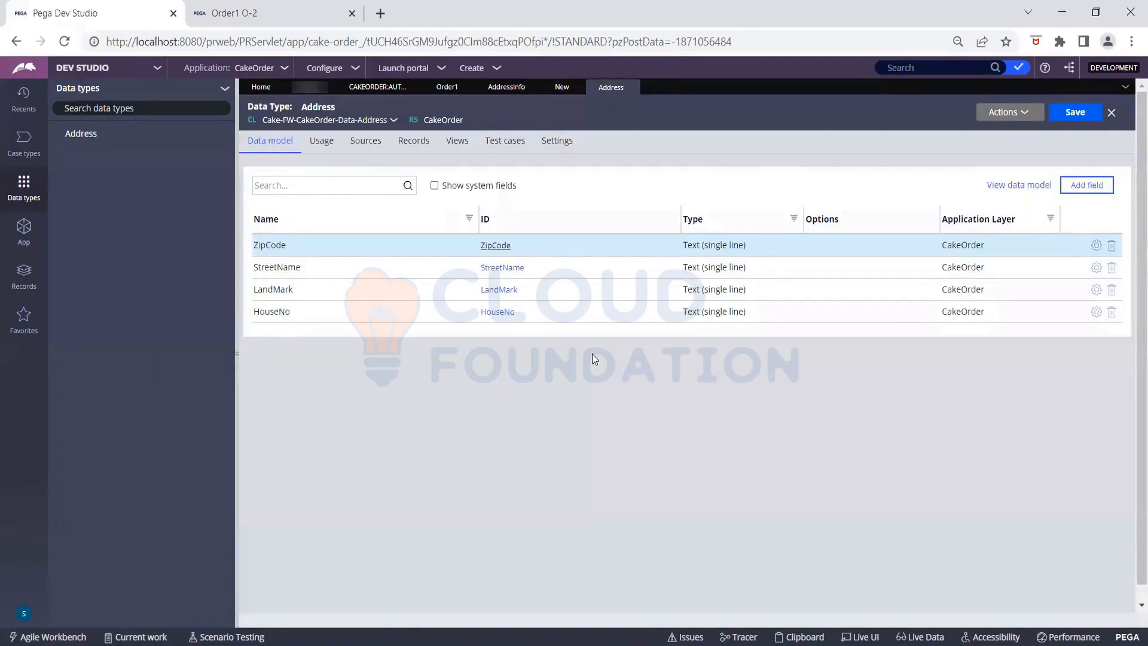
left_click(1070, 114)
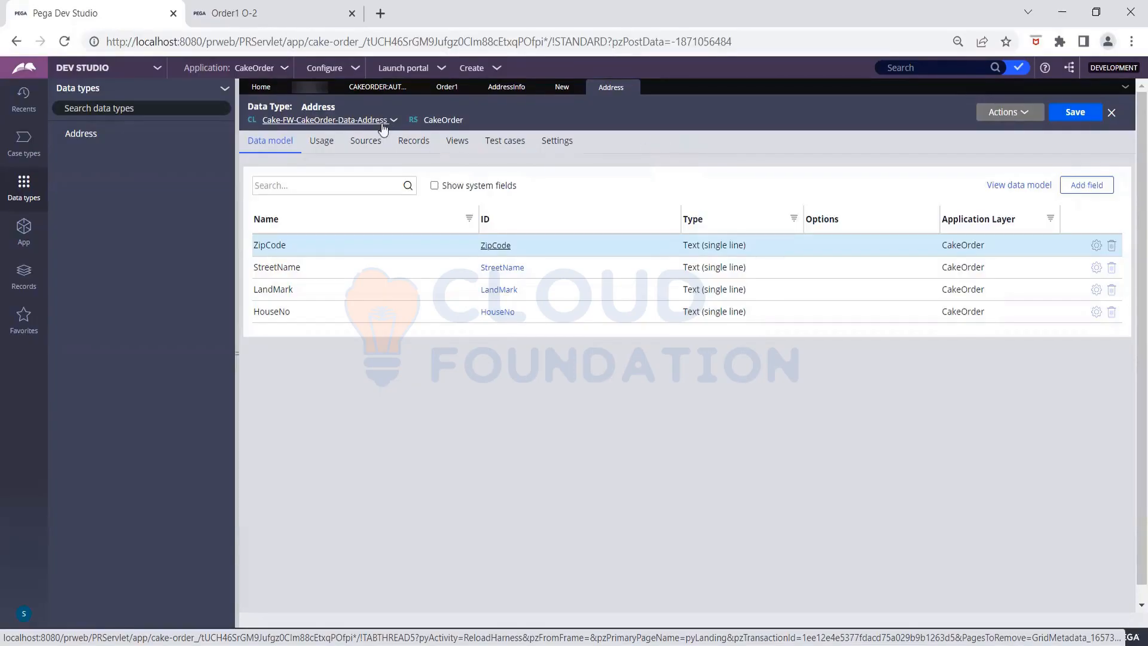
- Review the ZipCode property's definition and the field list of the Address data type
left_click(495, 246)
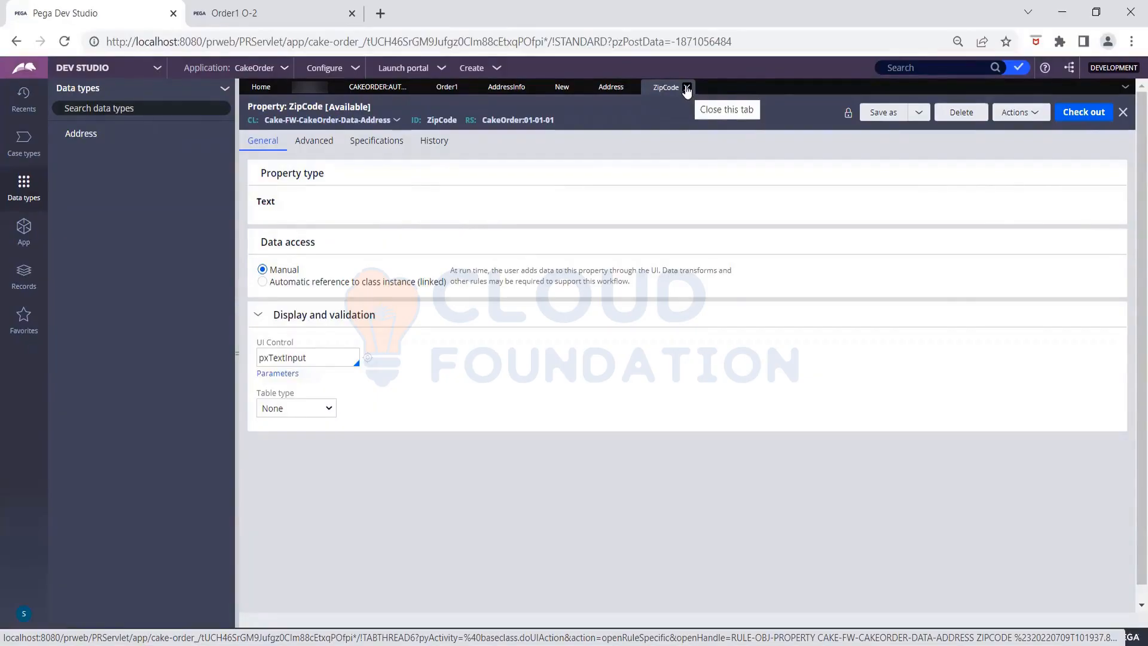
left_click(687, 88)
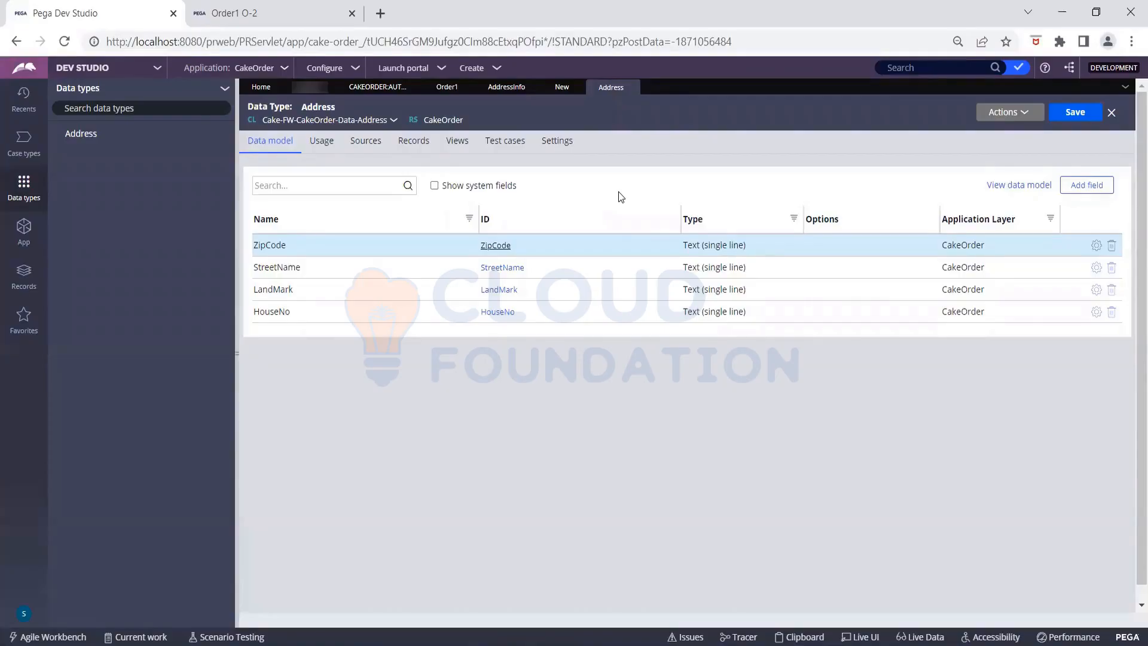
left_click(557, 90)
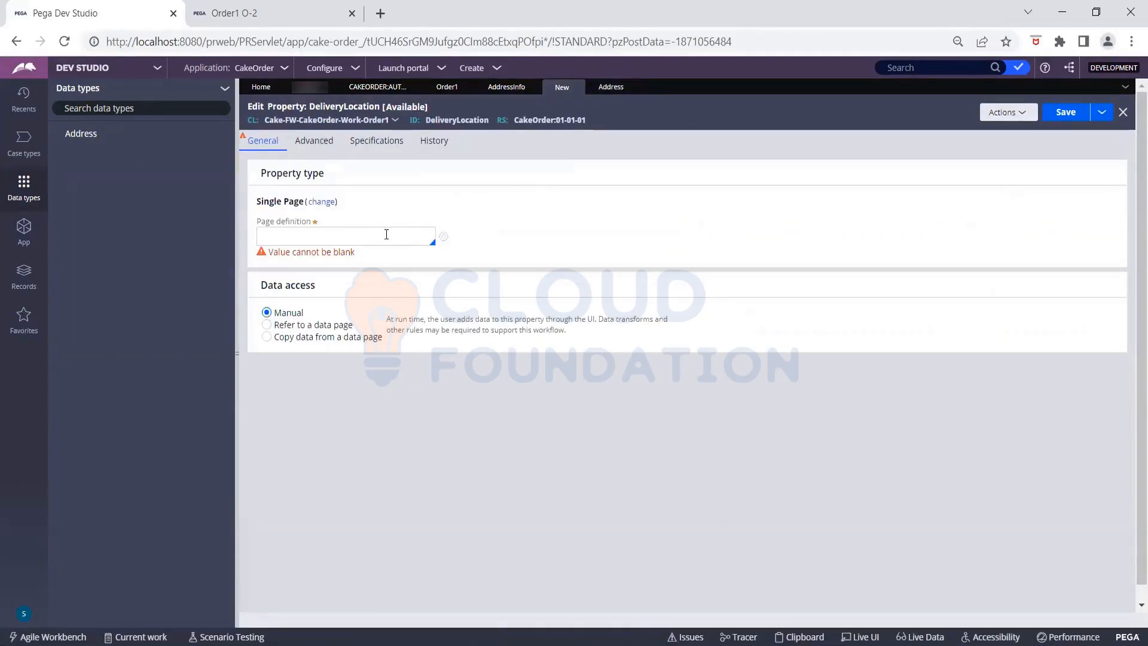
left_click(603, 90)
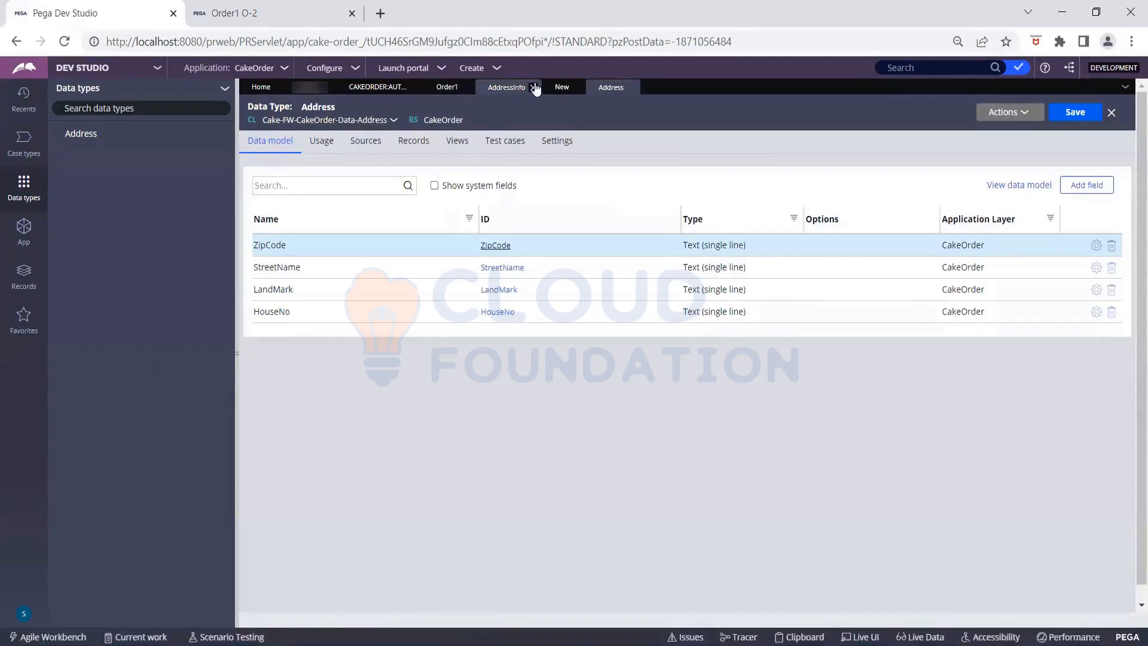
- Set the DeliveryLocation property's page definition to Cake-FW-CakeOrder-Data-Address and save the property
left_click(560, 90)
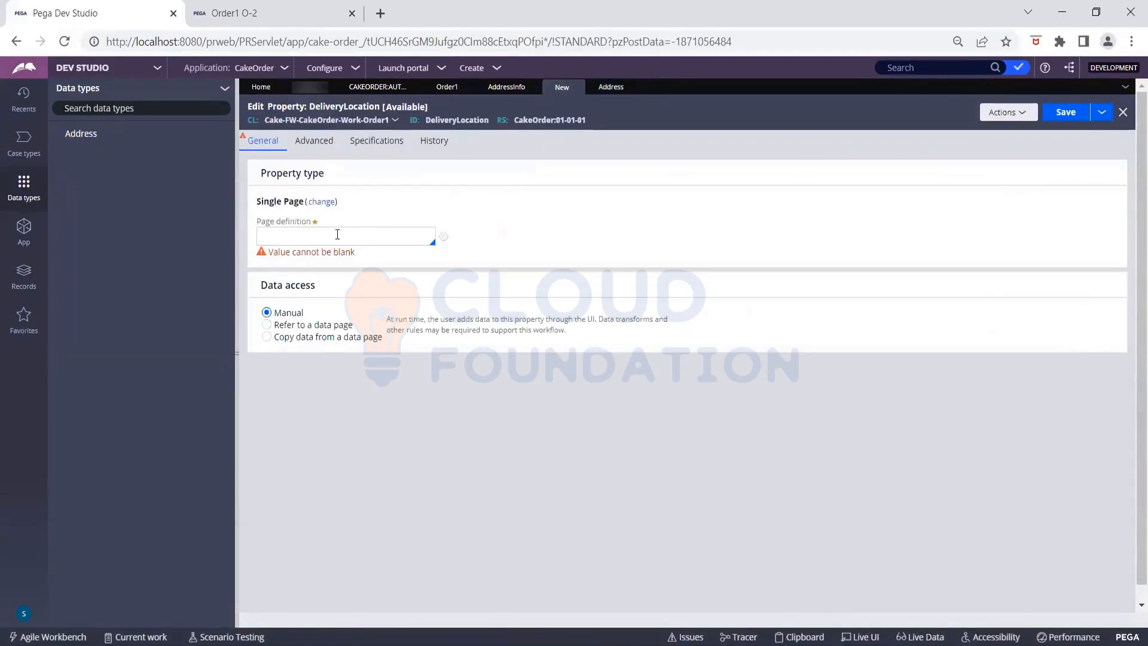
type("Cake-FW-")
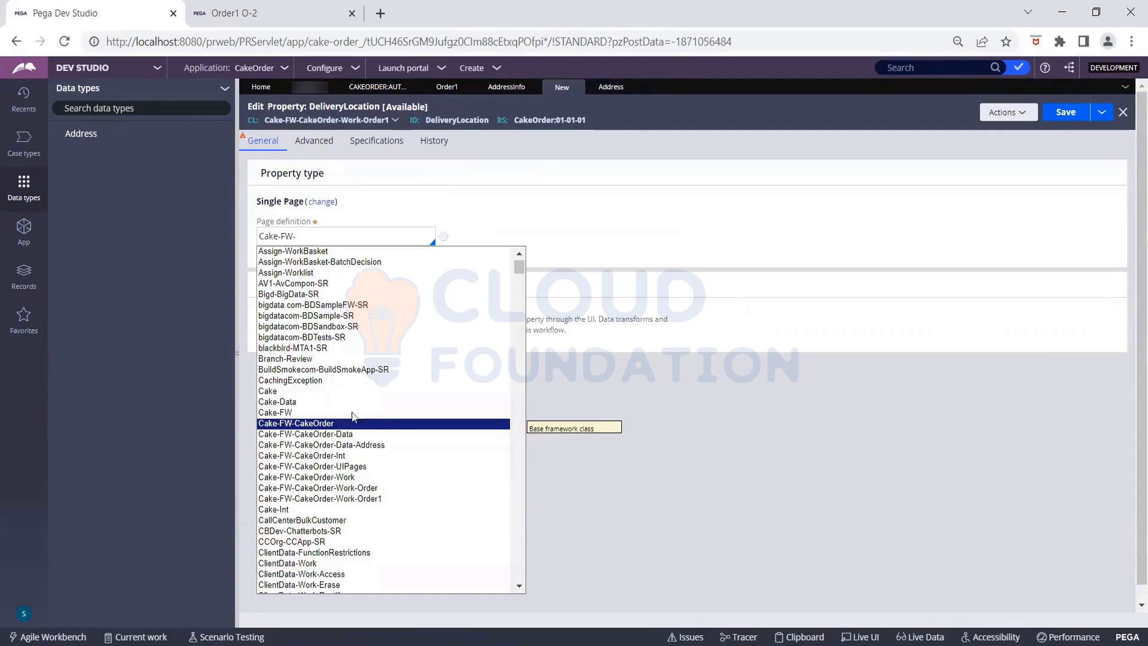
left_click(358, 445)
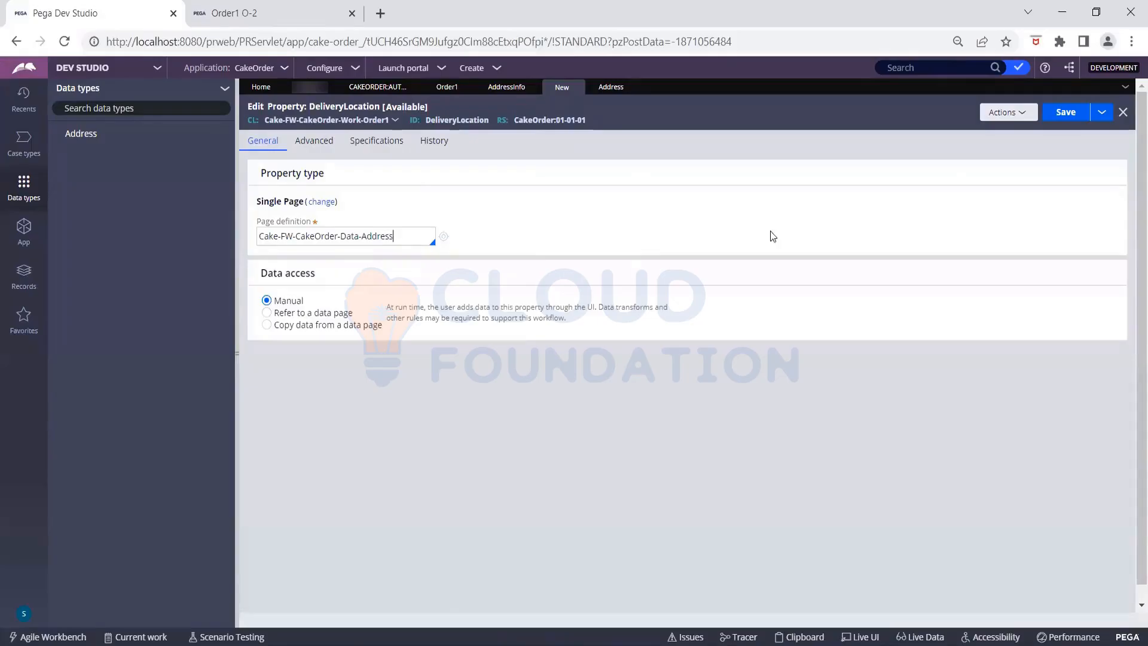
left_click(1066, 113)
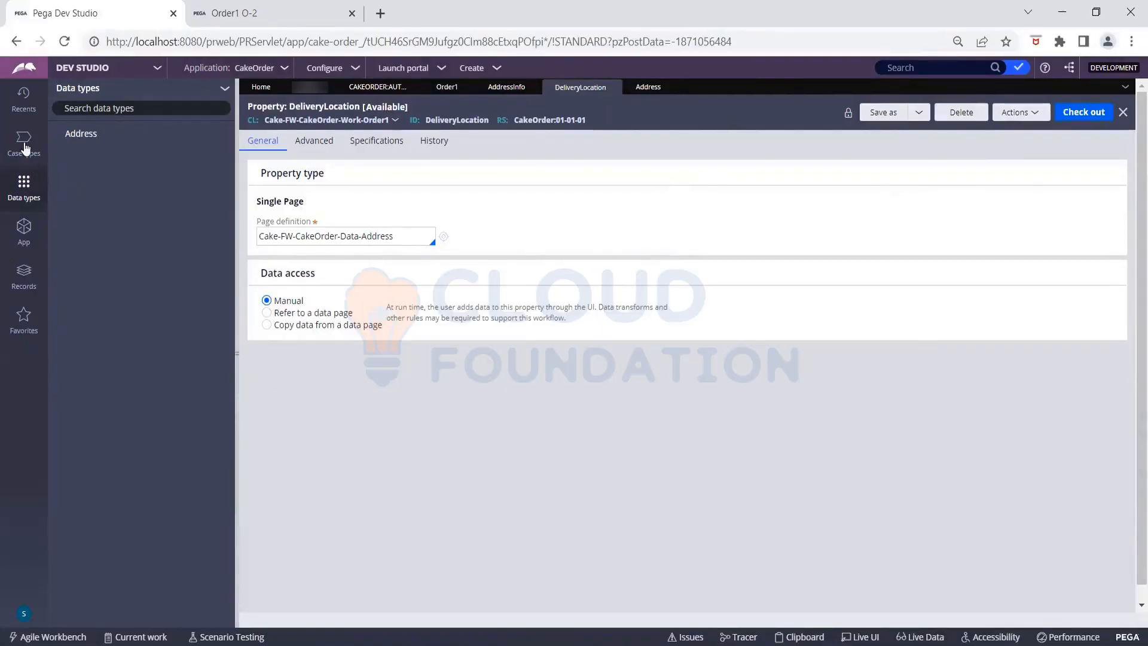
- Examine the data model of the Cake-FW-CakeOrder-Work-Order1 class, including the fields under the DeliveryLocation property
left_click(24, 232)
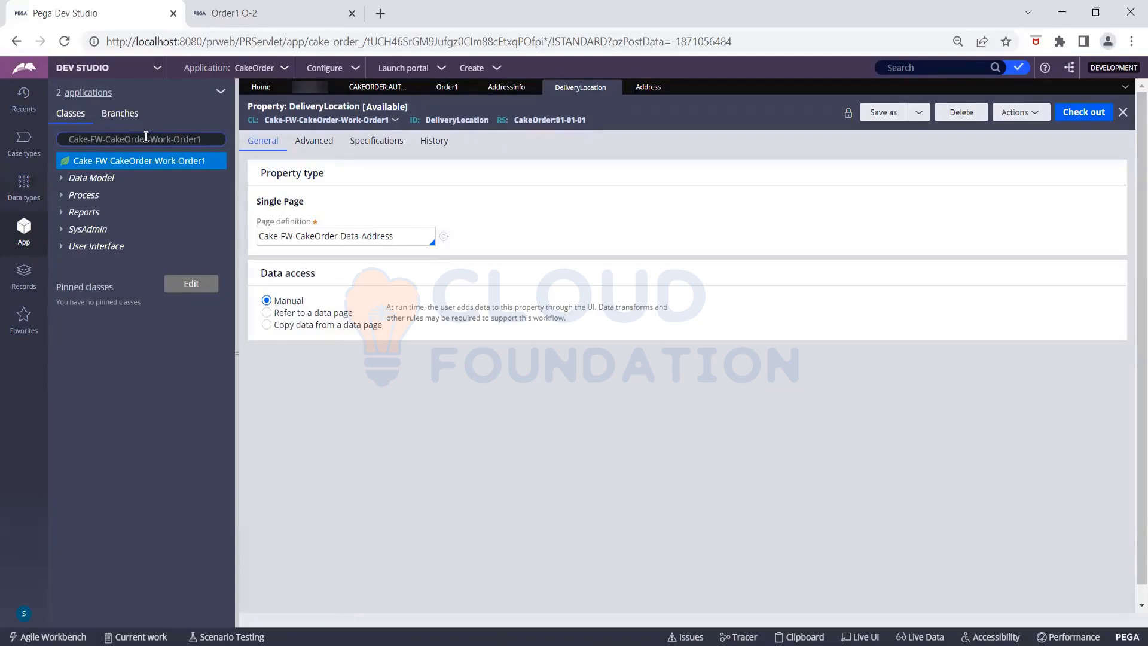
left_click(57, 177)
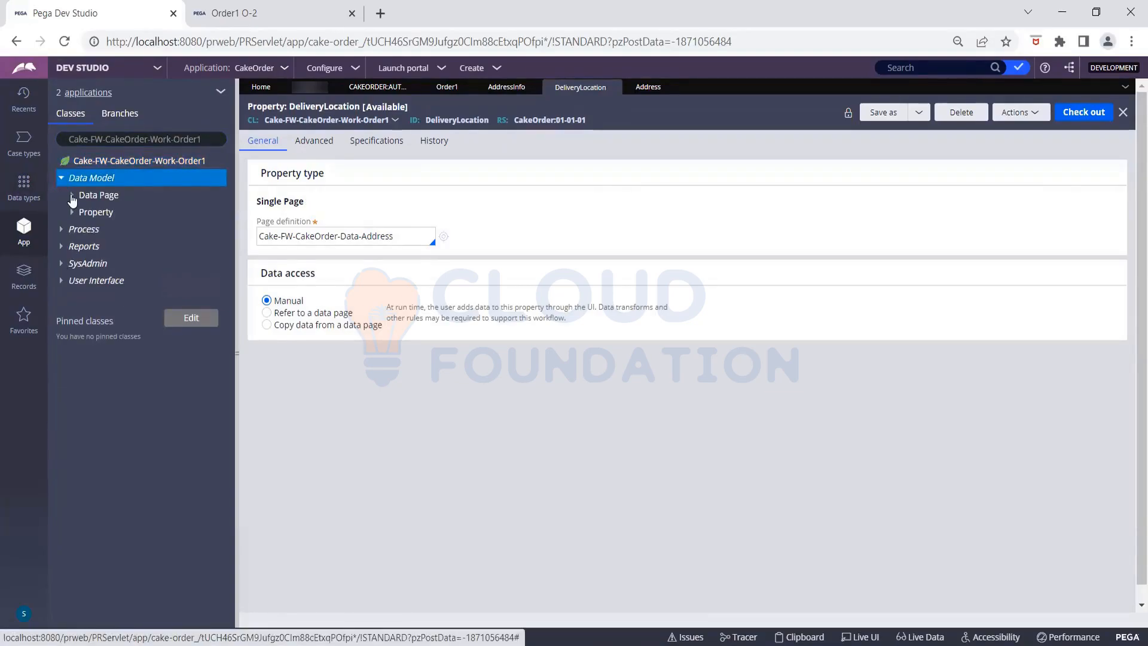
left_click(71, 196)
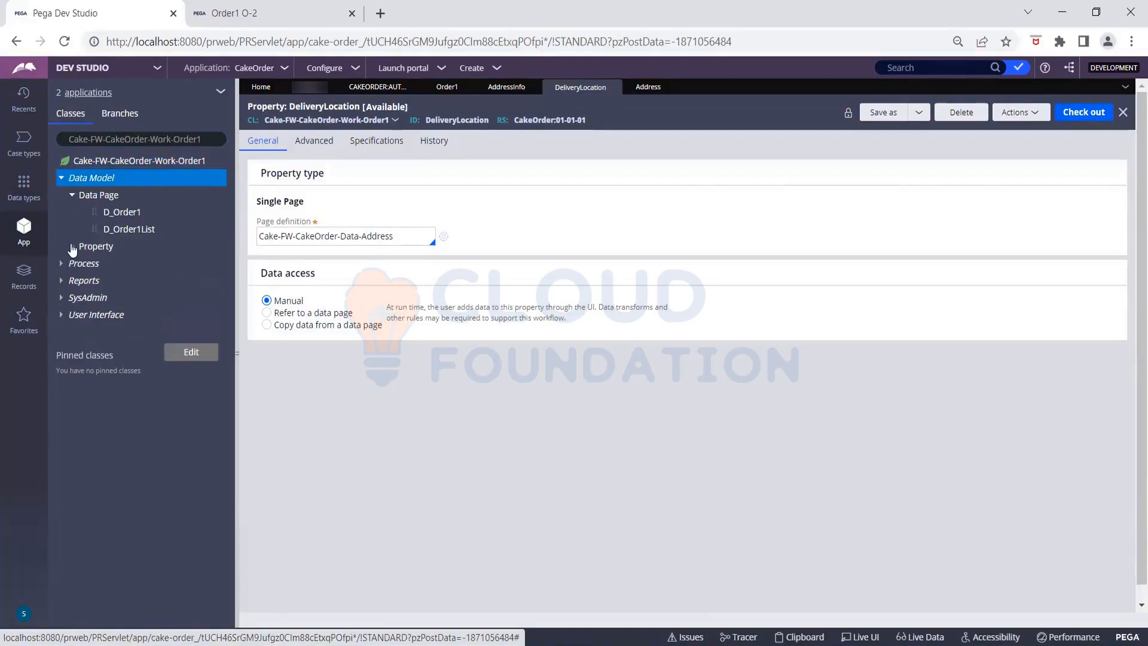
left_click(72, 247)
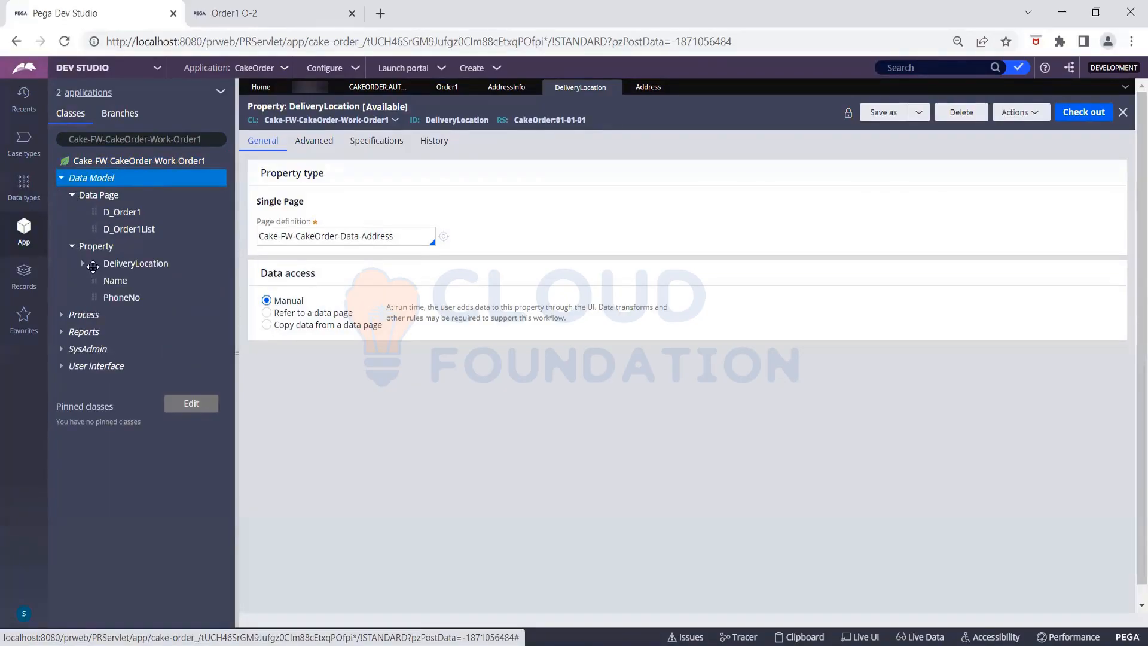
left_click(82, 263)
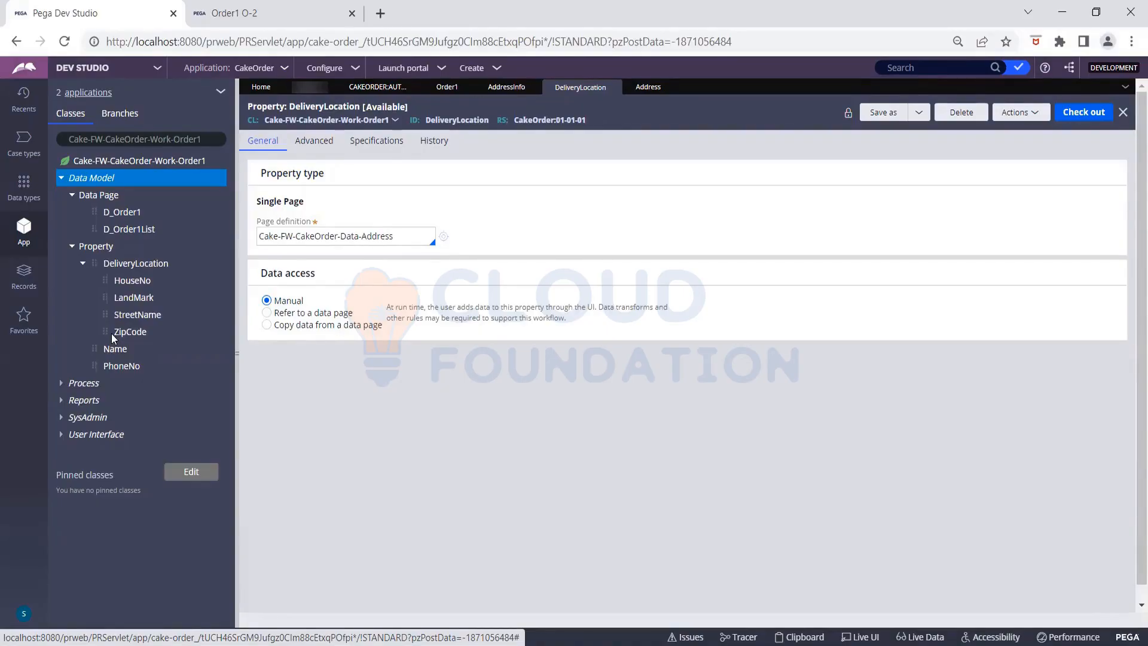
left_click(72, 196)
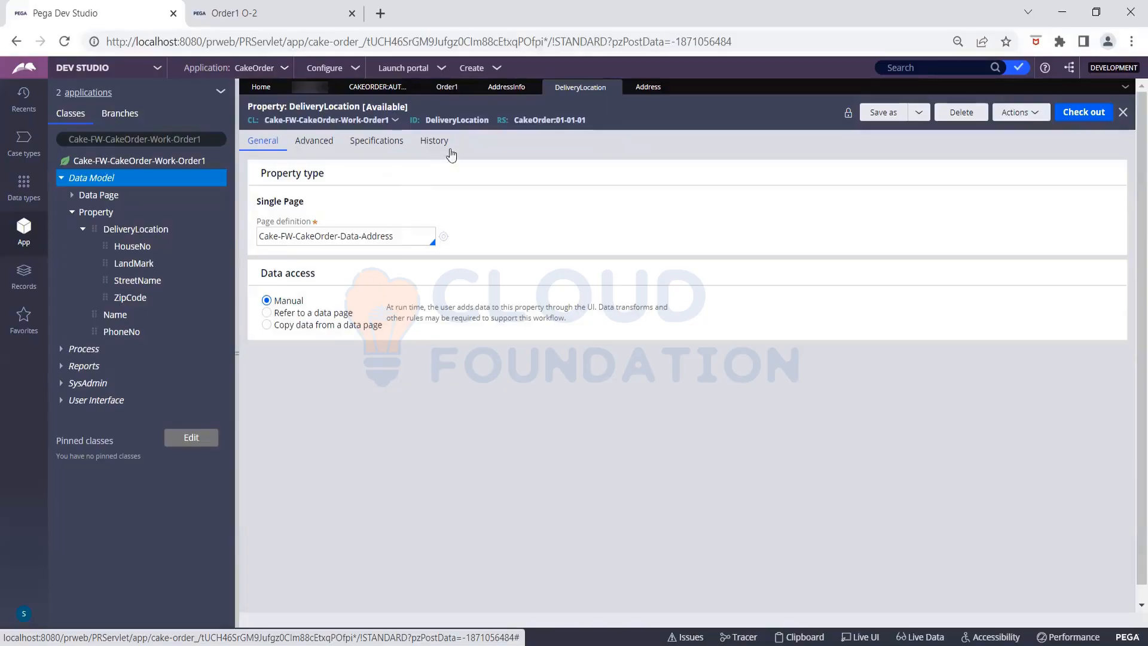
- Add a dynamic layout to the AddressInfo section as a separate layout below the Name and Phone Number layout
left_click(506, 88)
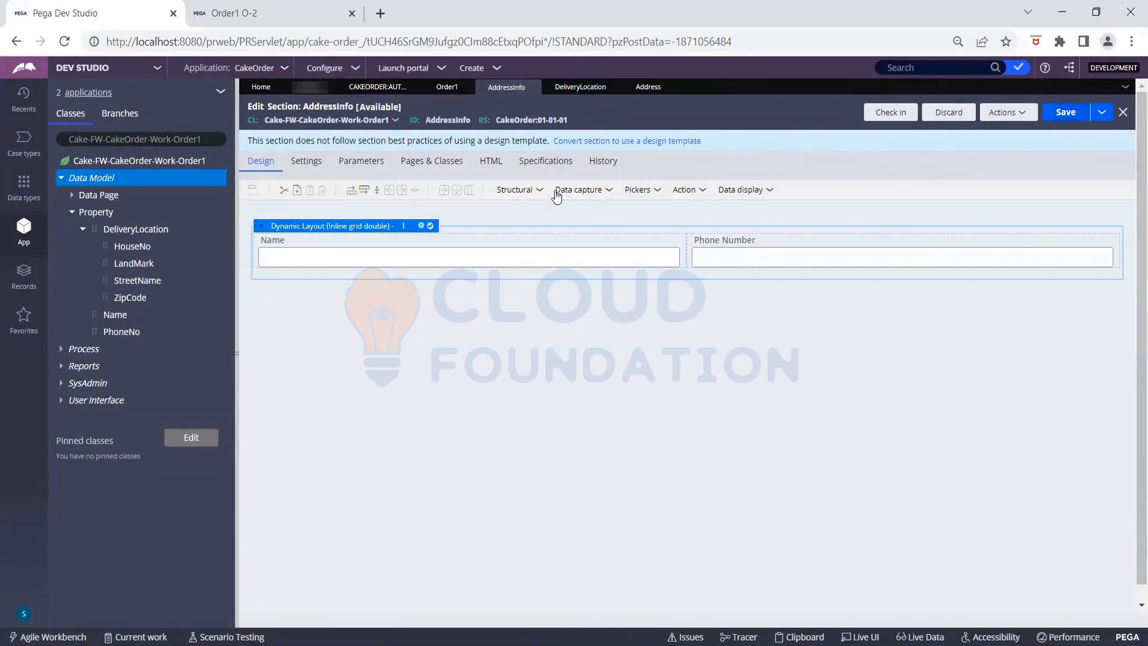
left_click(528, 190)
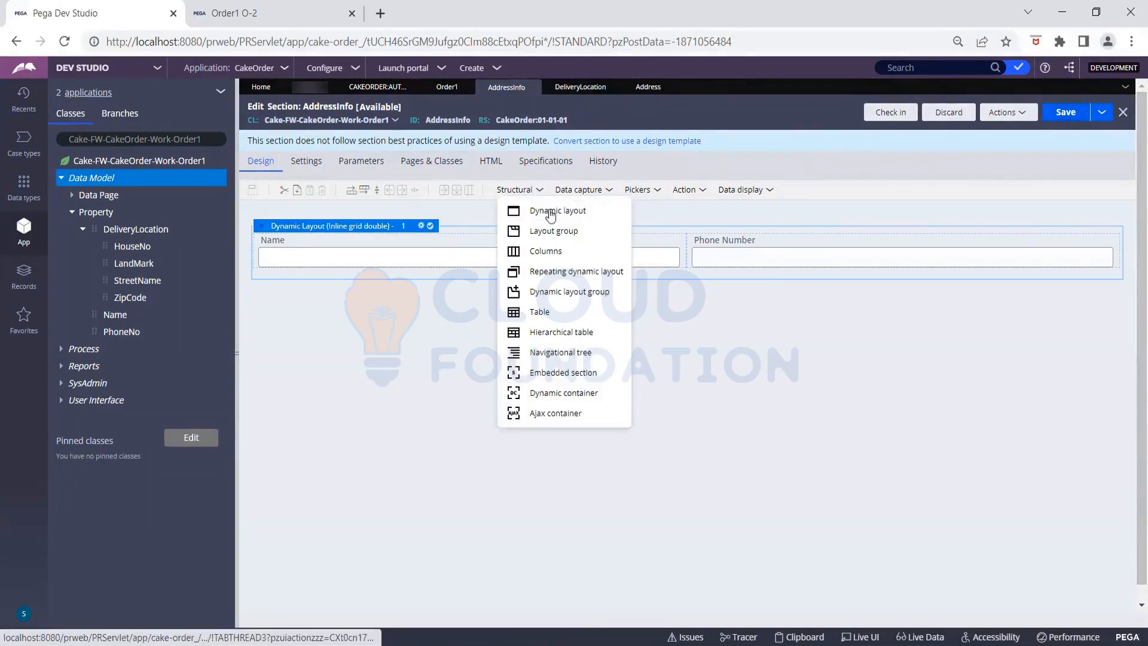
left_click_drag(551, 215, 405, 300)
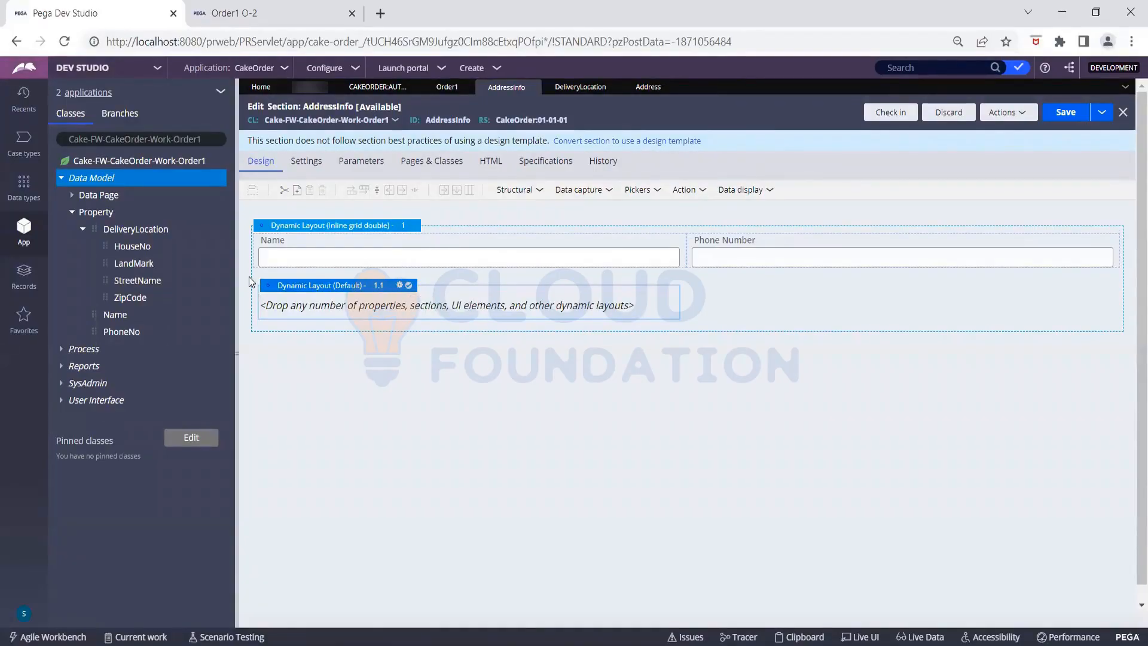
left_click_drag(268, 291, 263, 332)
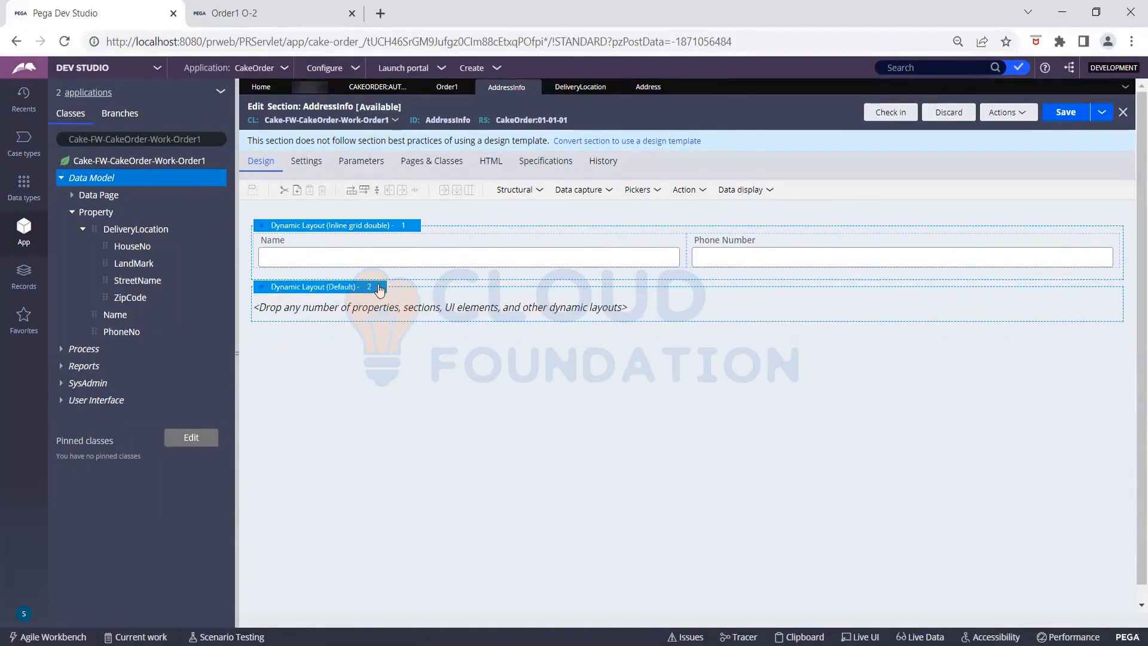
- Add four text input controls to the new dynamic layout in the AddressInfo section
left_click(562, 196)
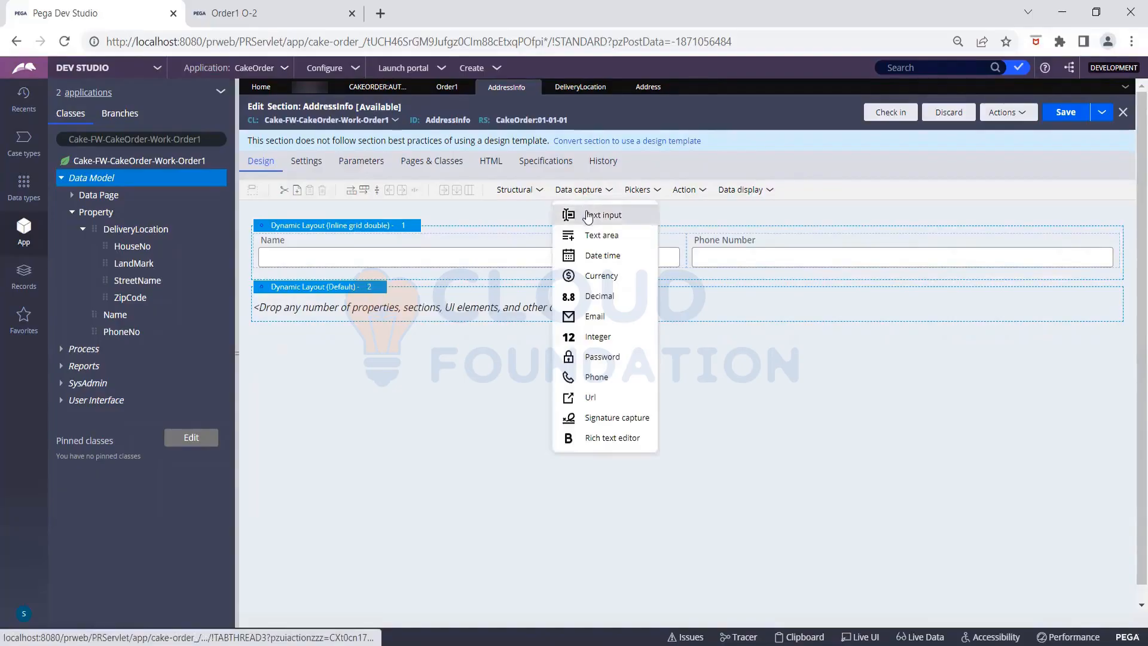
left_click_drag(587, 219, 385, 310)
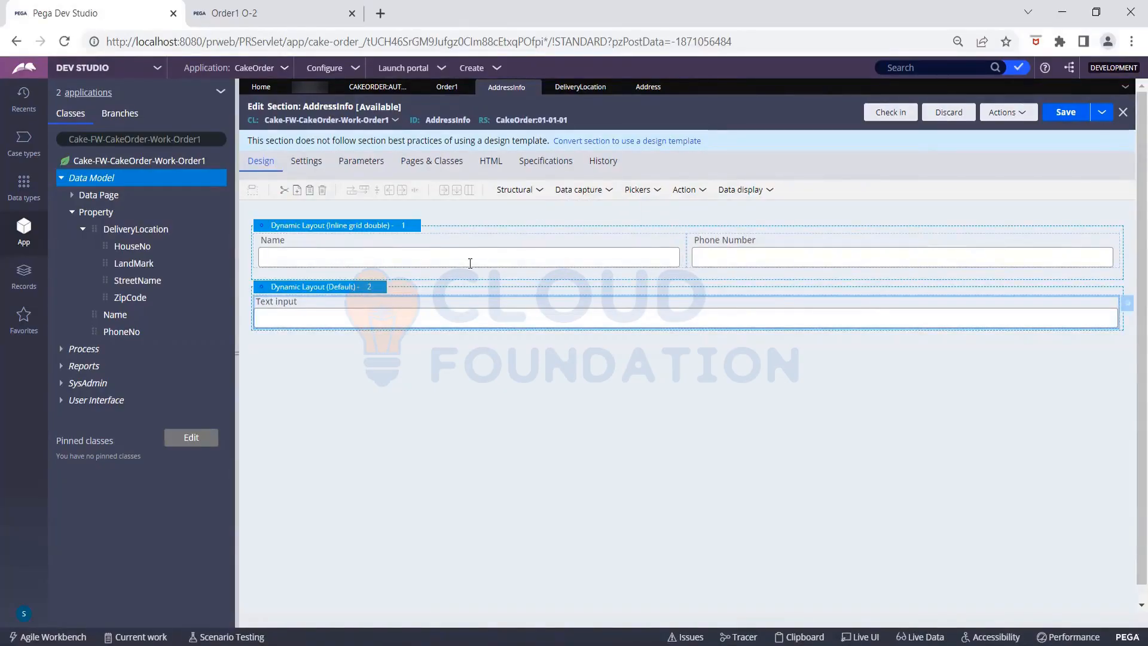
left_click(565, 192)
left_click_drag(578, 212, 400, 341)
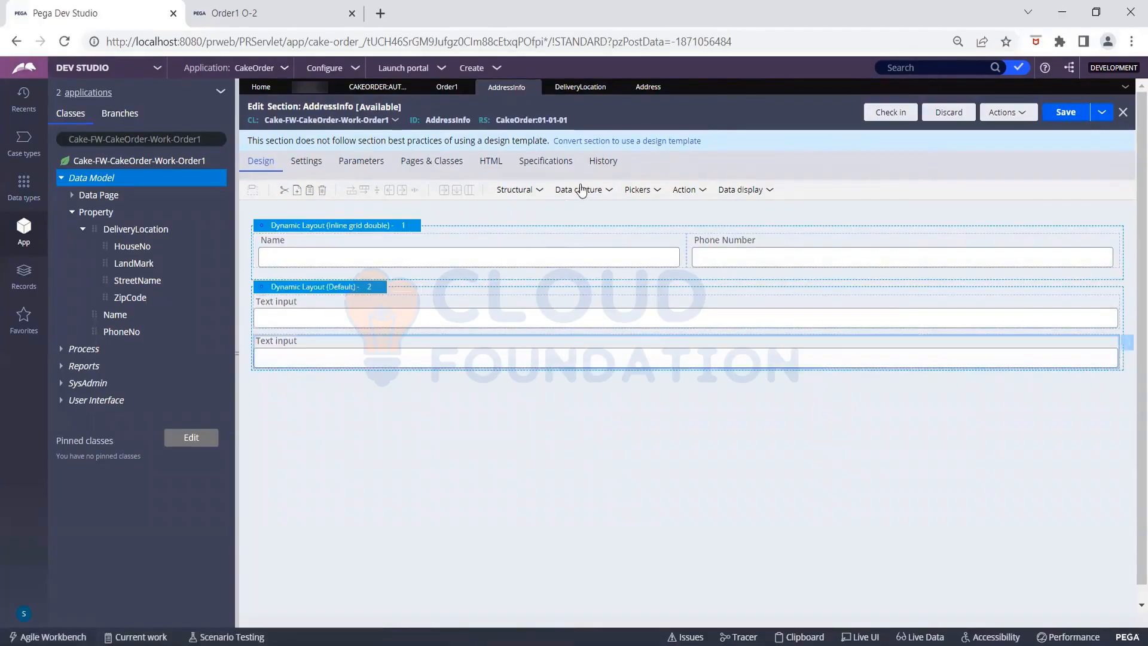
left_click(578, 190)
left_click_drag(569, 208, 454, 393)
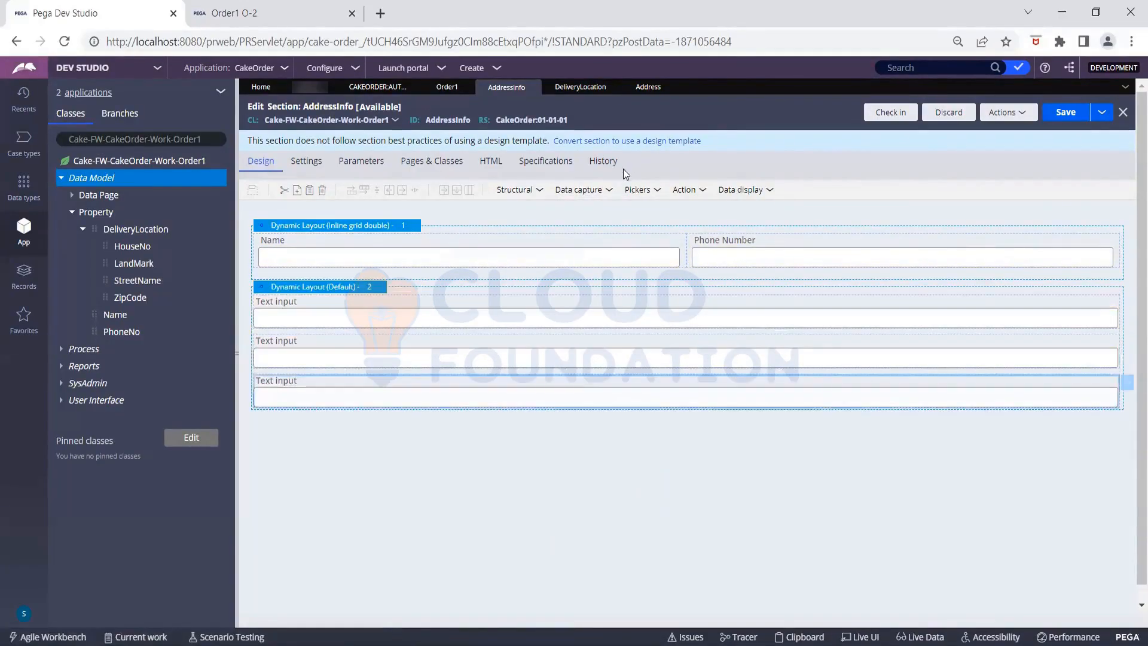
left_click(578, 190)
left_click_drag(575, 214, 457, 414)
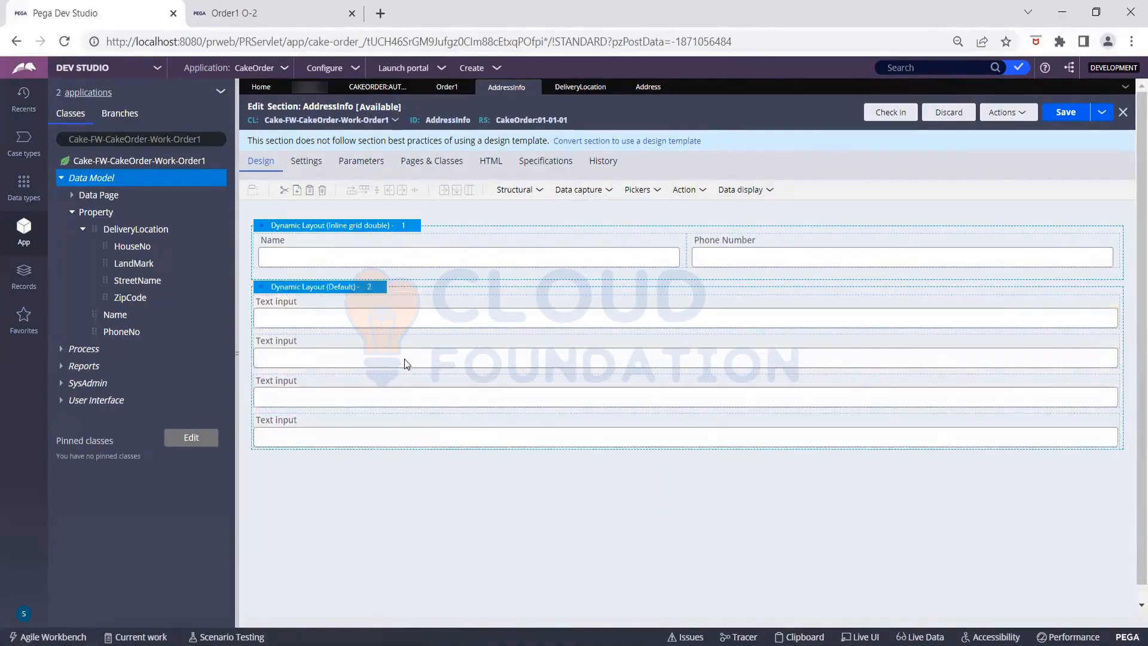
- Set the layout format of the second dynamic layout to Inline grid double
left_click(387, 286)
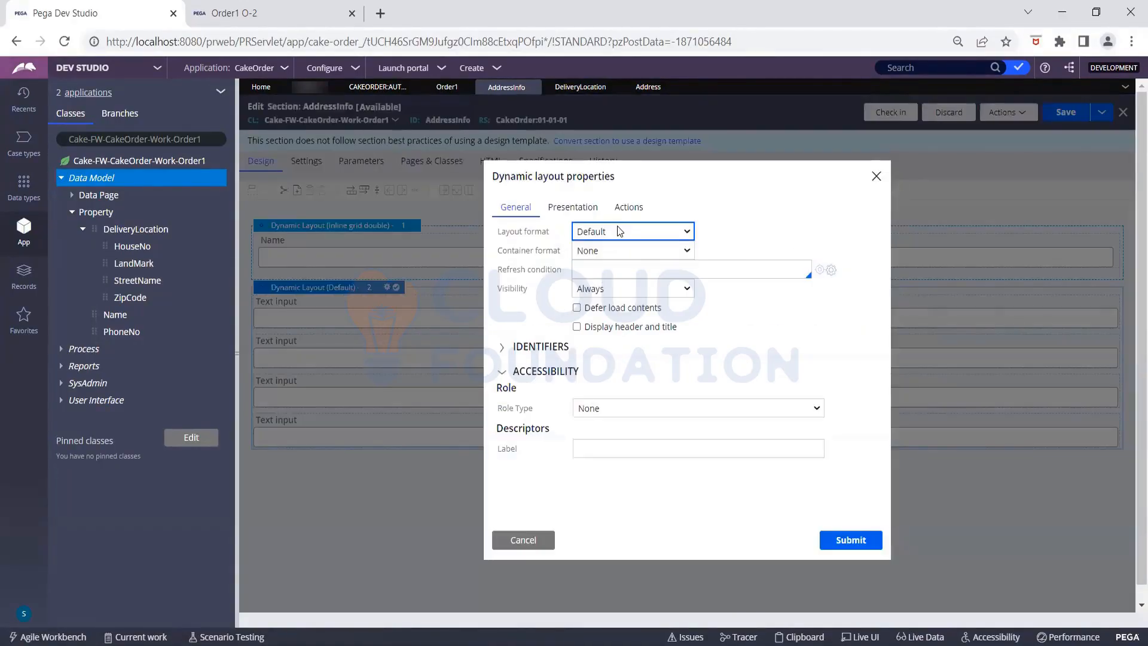
left_click(620, 230)
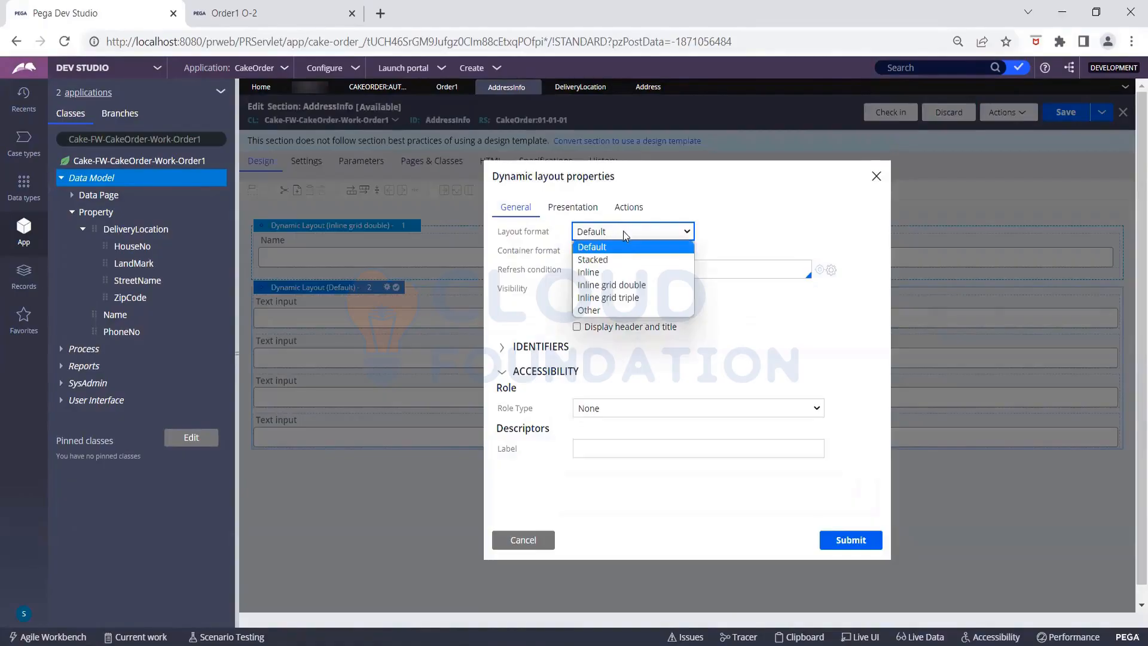
left_click(624, 285)
left_click(840, 542)
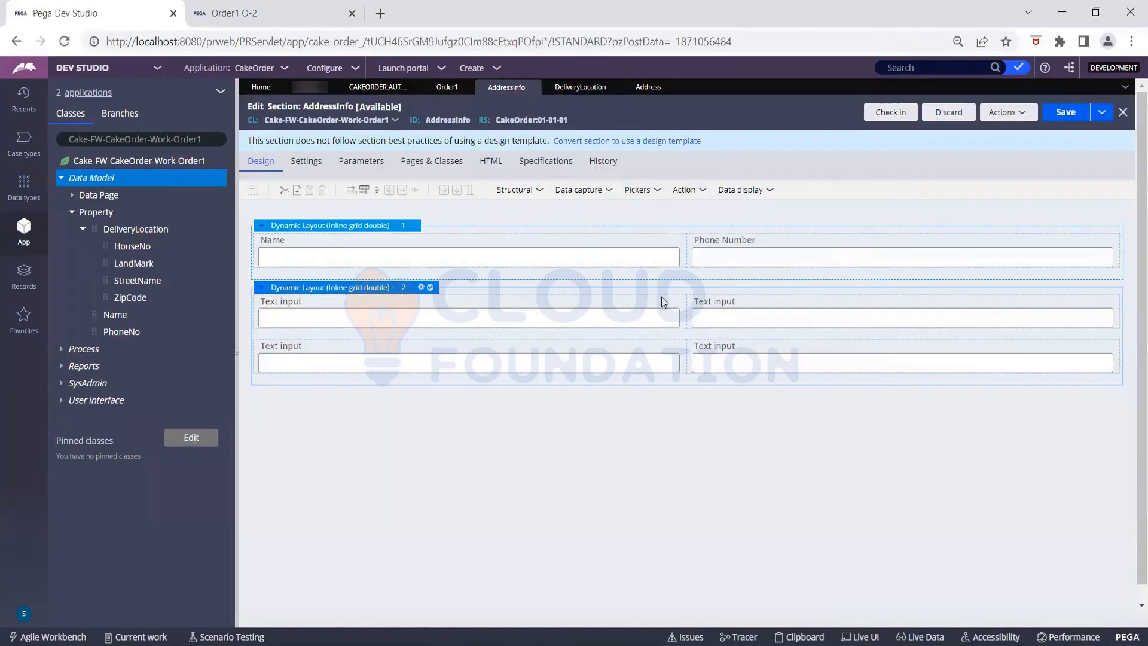
- Bind the first text input in the second dynamic layout to the property .DeliveryLocation.HouseNo
left_click(683, 301)
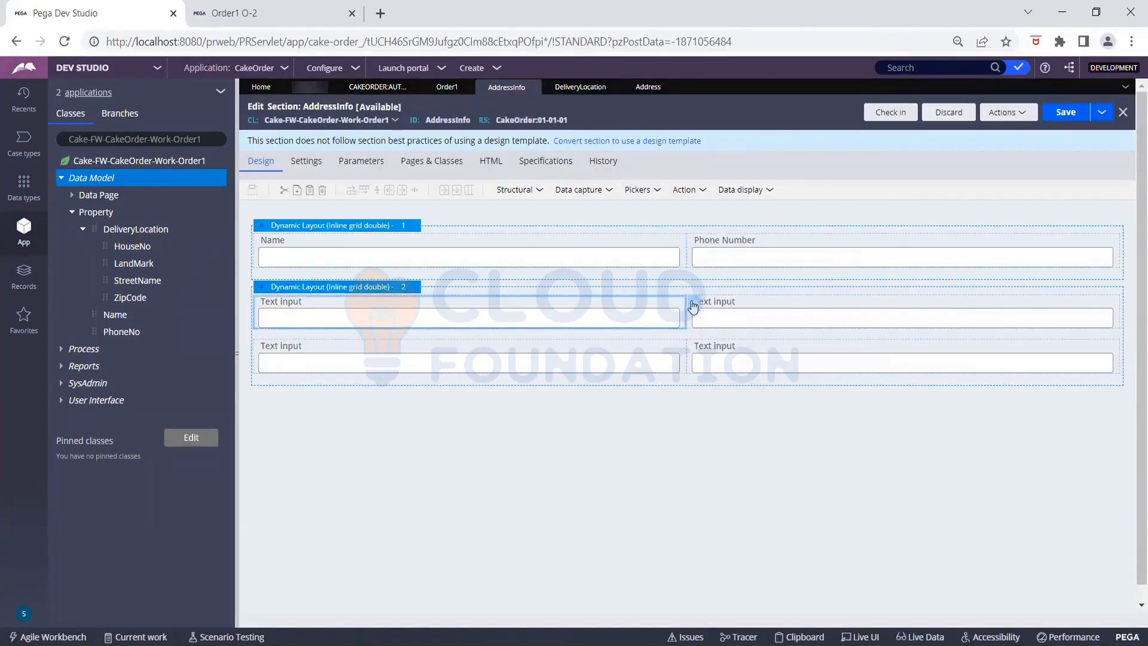
double_click(693, 307)
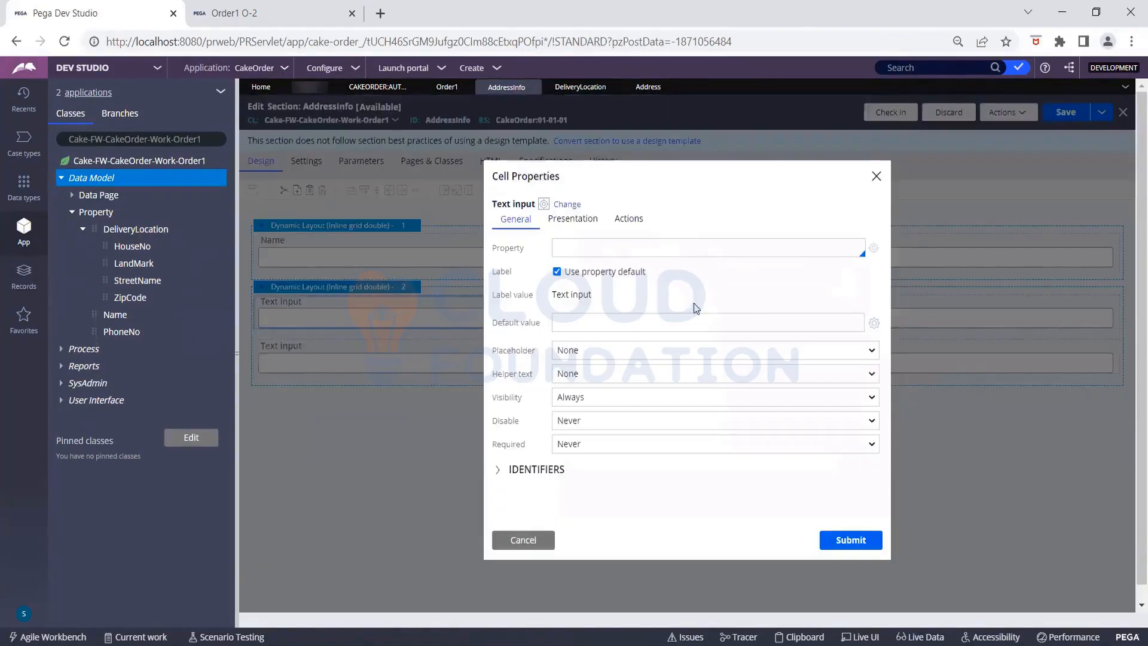
left_click(617, 255)
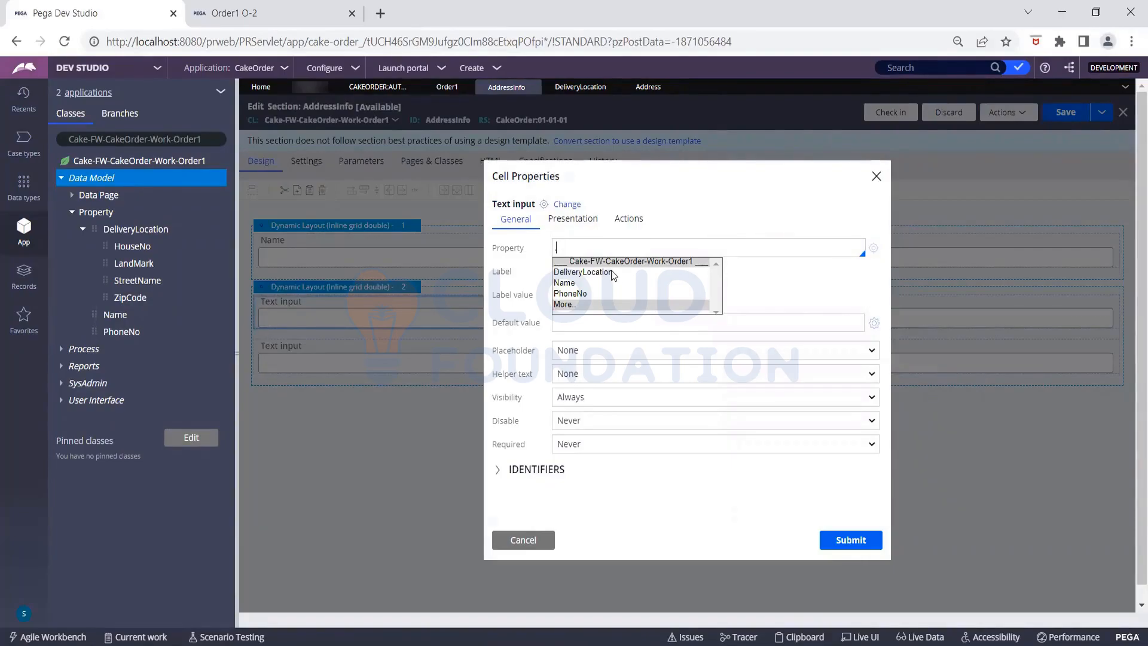
left_click(612, 273)
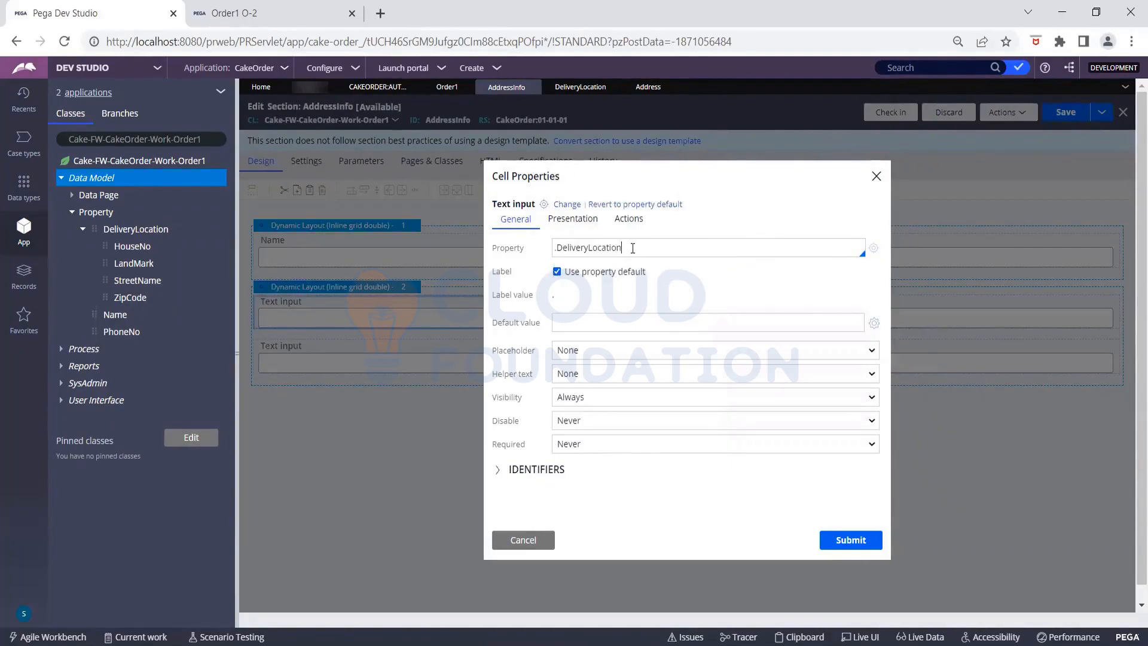
type(".")
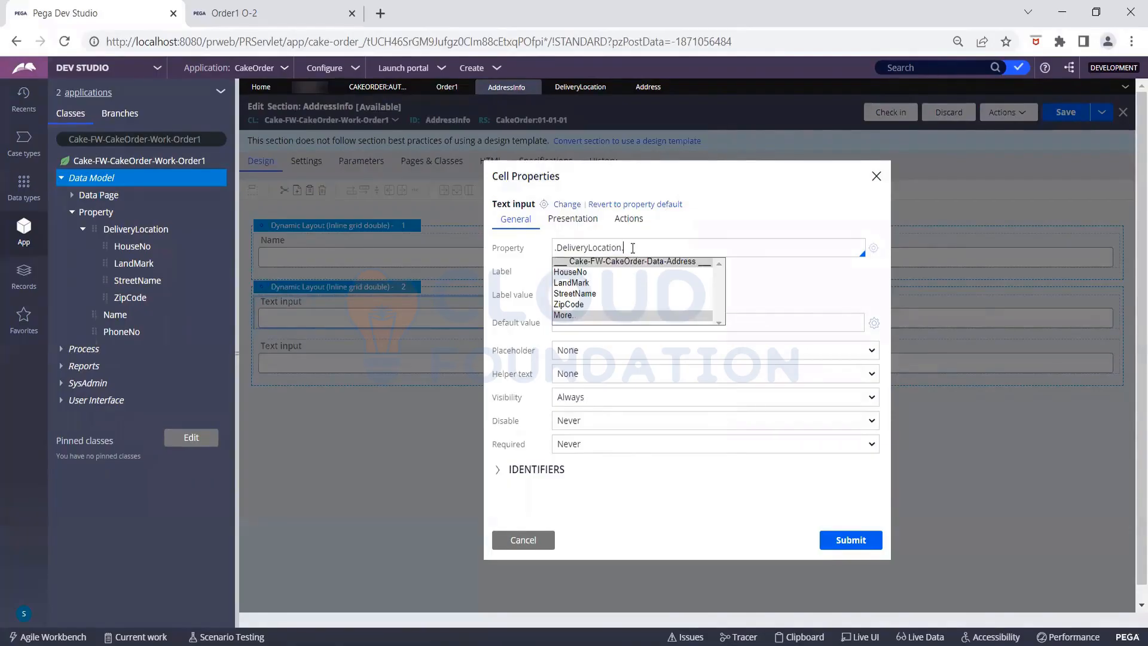
left_click(588, 274)
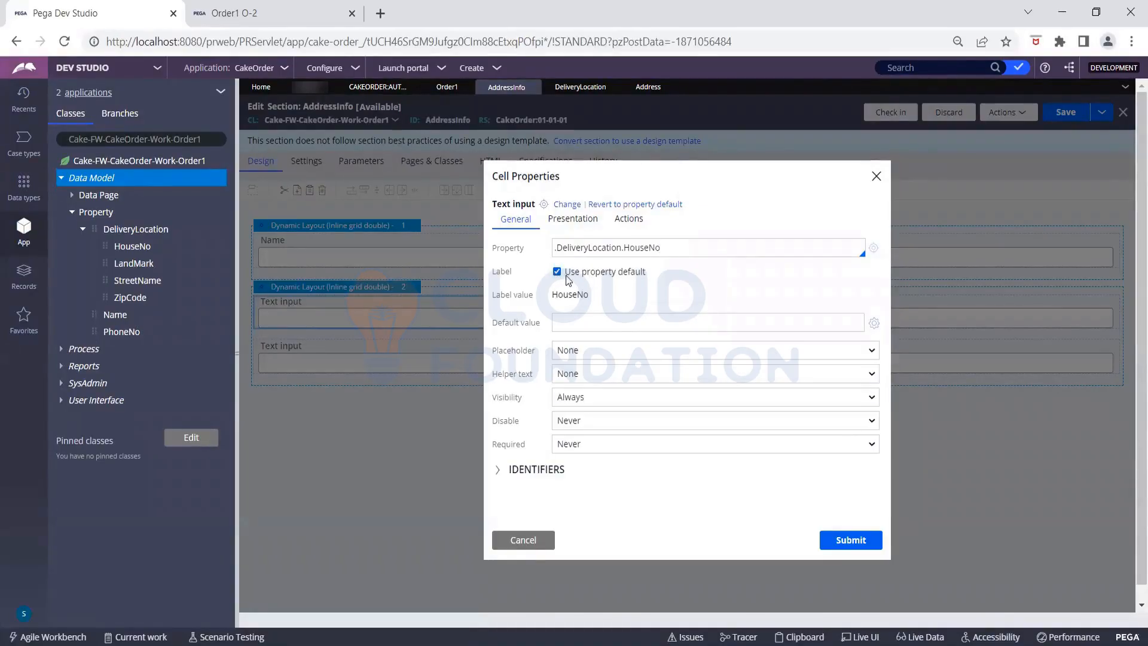
- Replace the HouseNo input's default property label with House Number and submit the cell properties
left_click(556, 272)
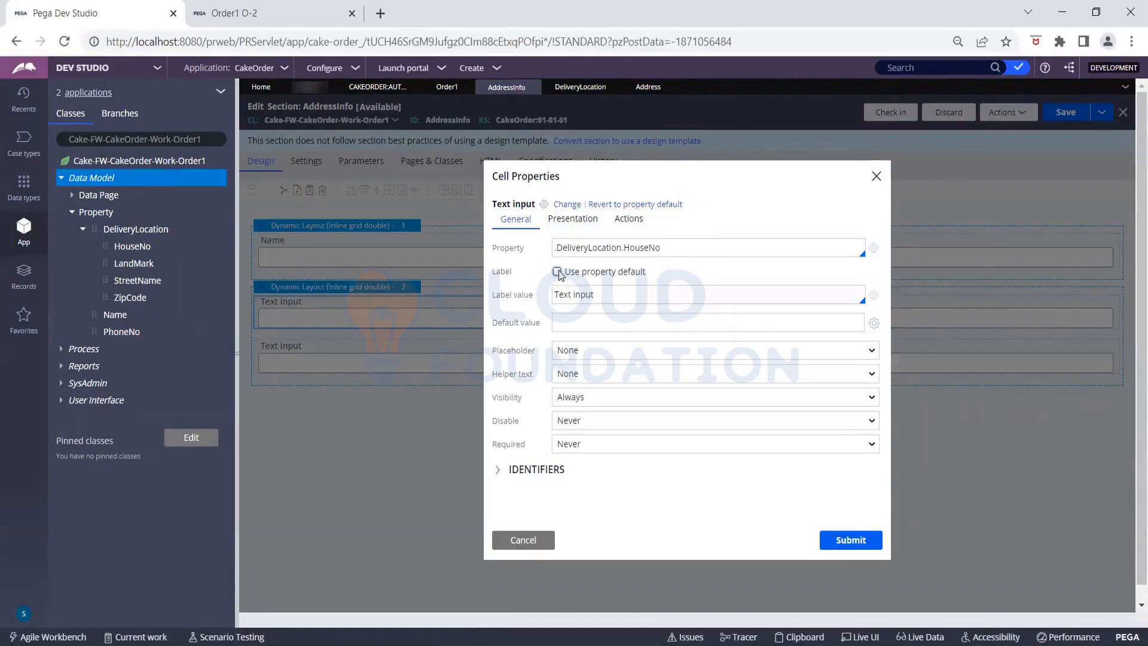
left_click(582, 295)
type("hou")
key("BackSpace")
key("BackSpace")
key("BackSpace")
key("BackSpace")
key("BackSpace")
key("BackSpace")
key("BackSpace")
key("BackSpace")
key("BackSpace")
key("BackSpace")
key("Delete")
type("House Number")
left_click(843, 540)
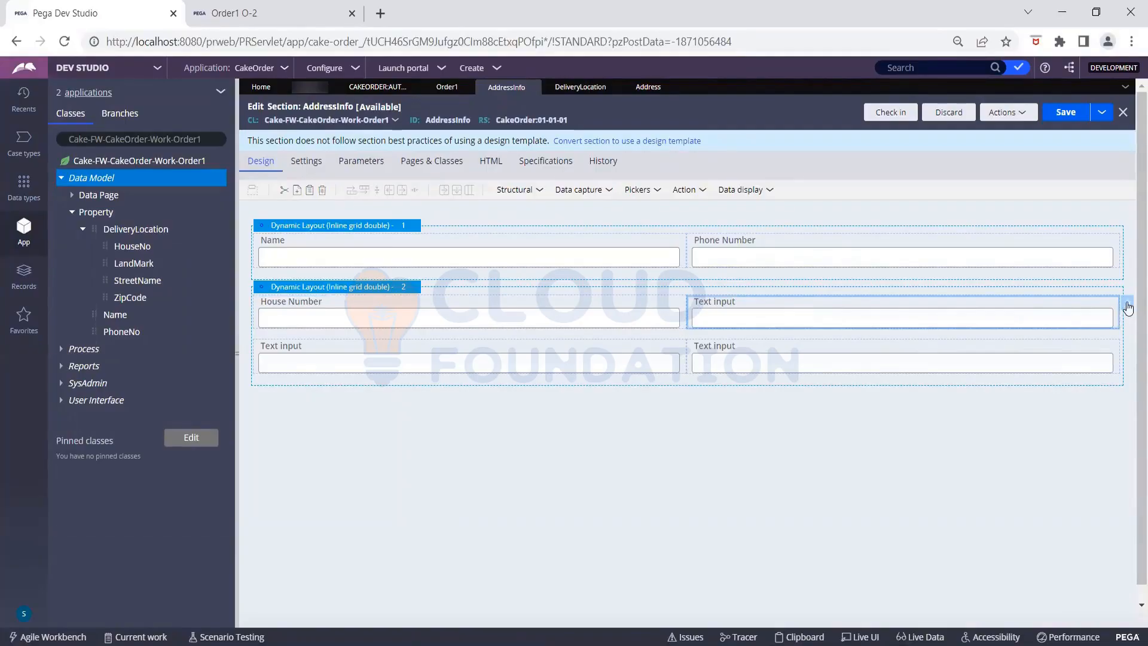
- Bind the second text input in the second dynamic layout to .DeliveryLocation.StreetName with the label Street Name, and submit the cell properties
left_click(1128, 308)
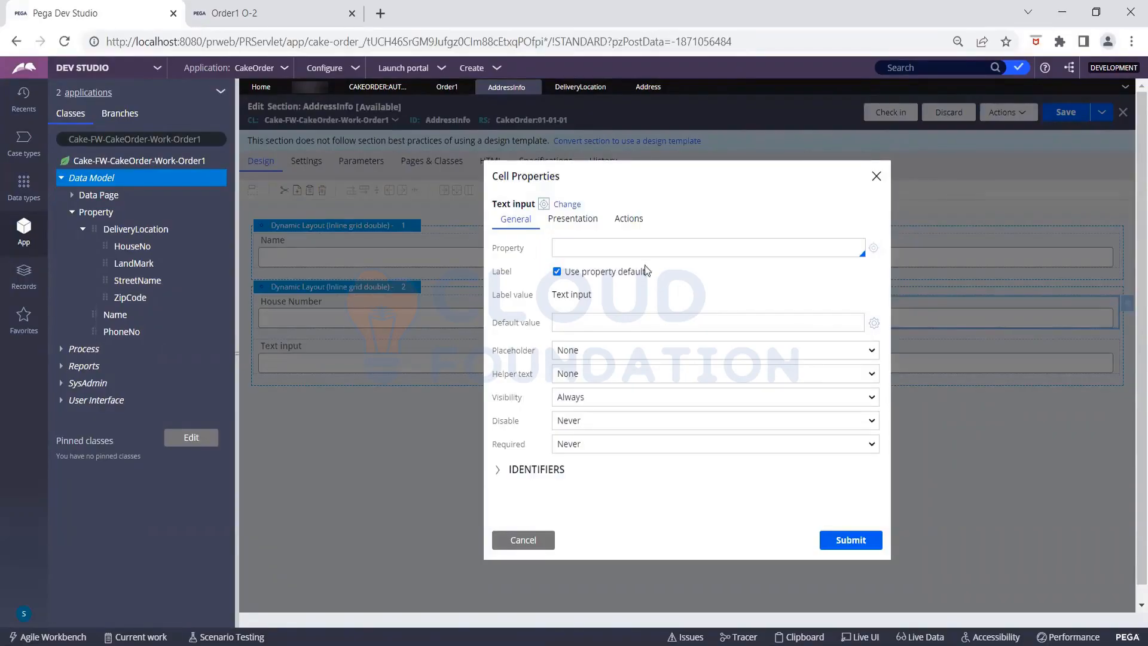
left_click(629, 251)
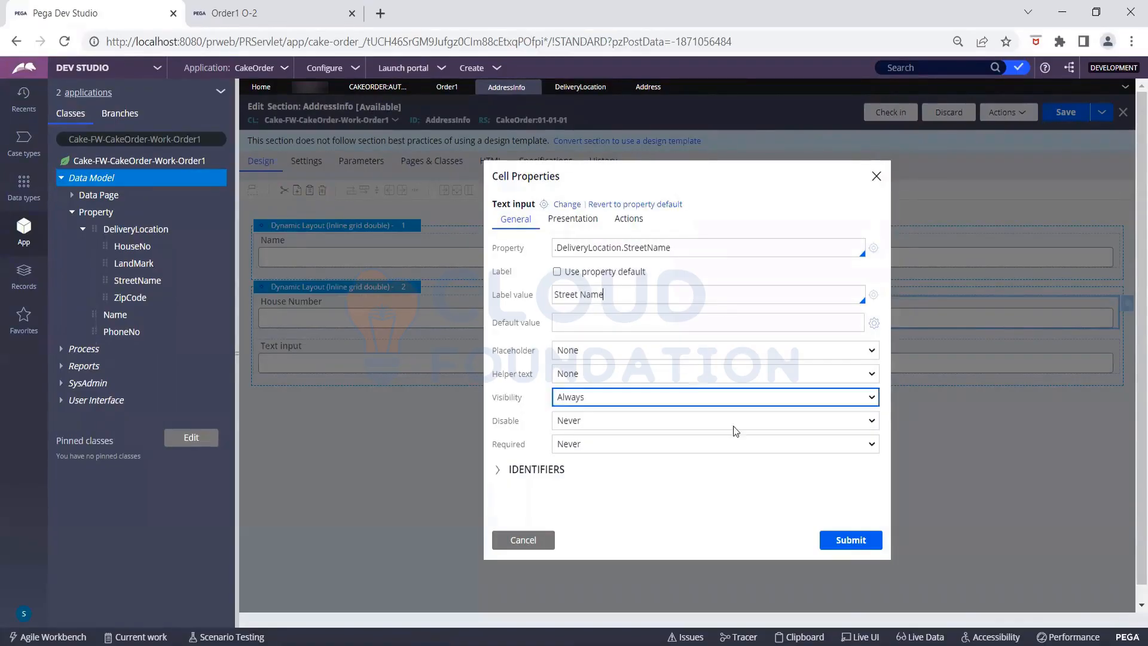
left_click(832, 546)
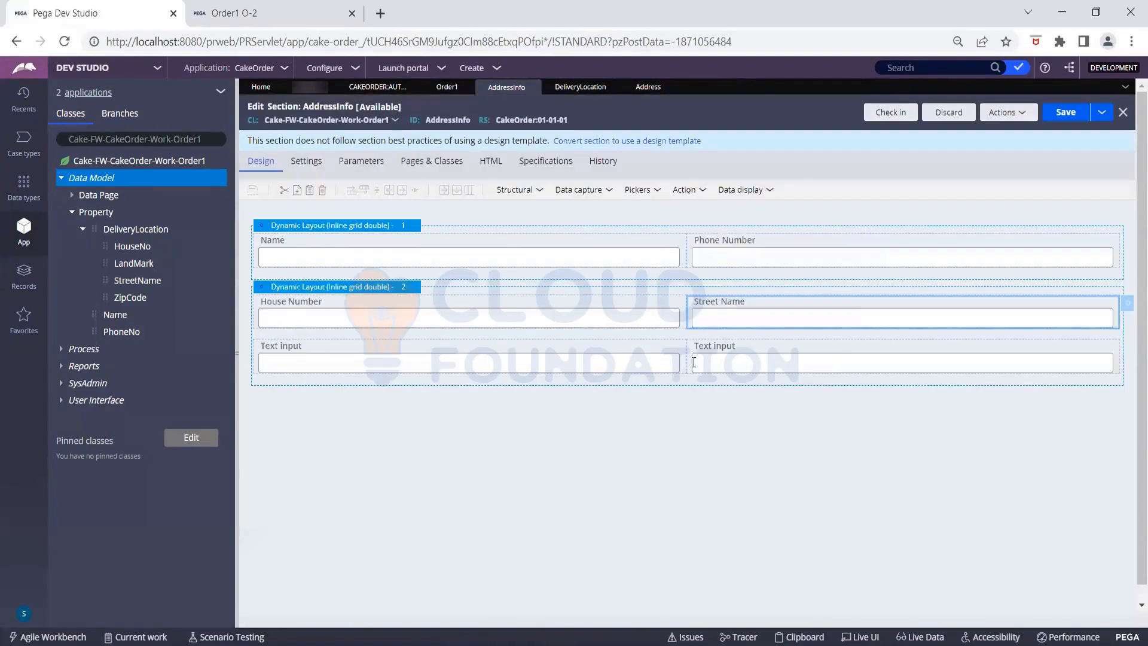
- Bind the third text input in the second dynamic layout to .DeliveryLocation.ZipCode, keeping the property default label, and submit the cell properties
left_click(676, 344)
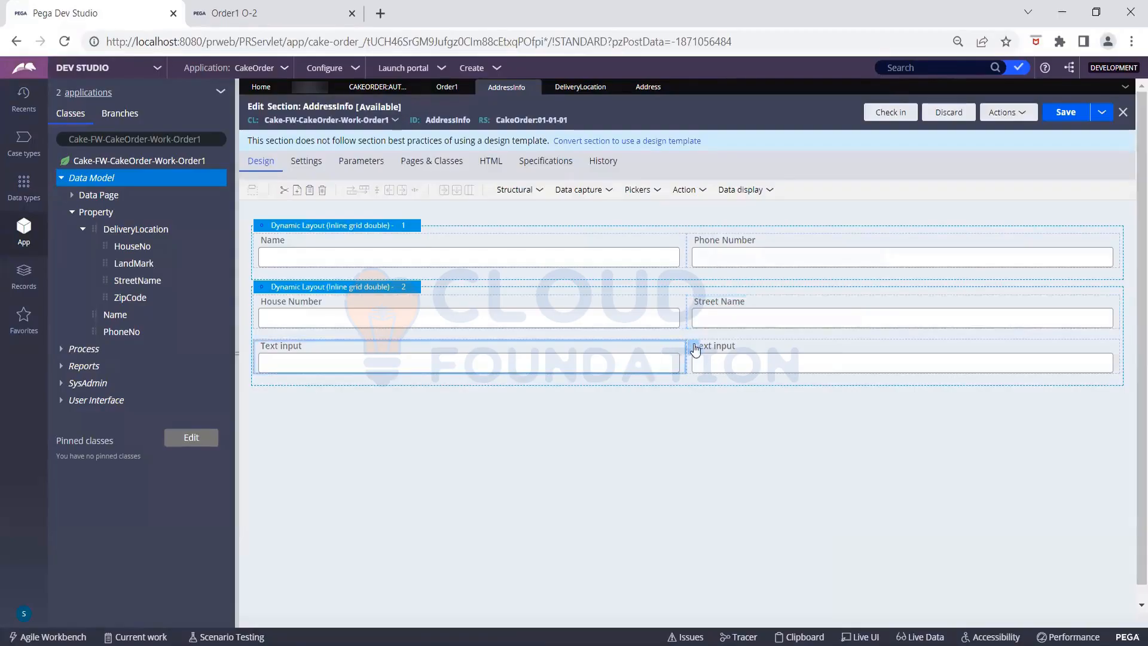
double_click(696, 349)
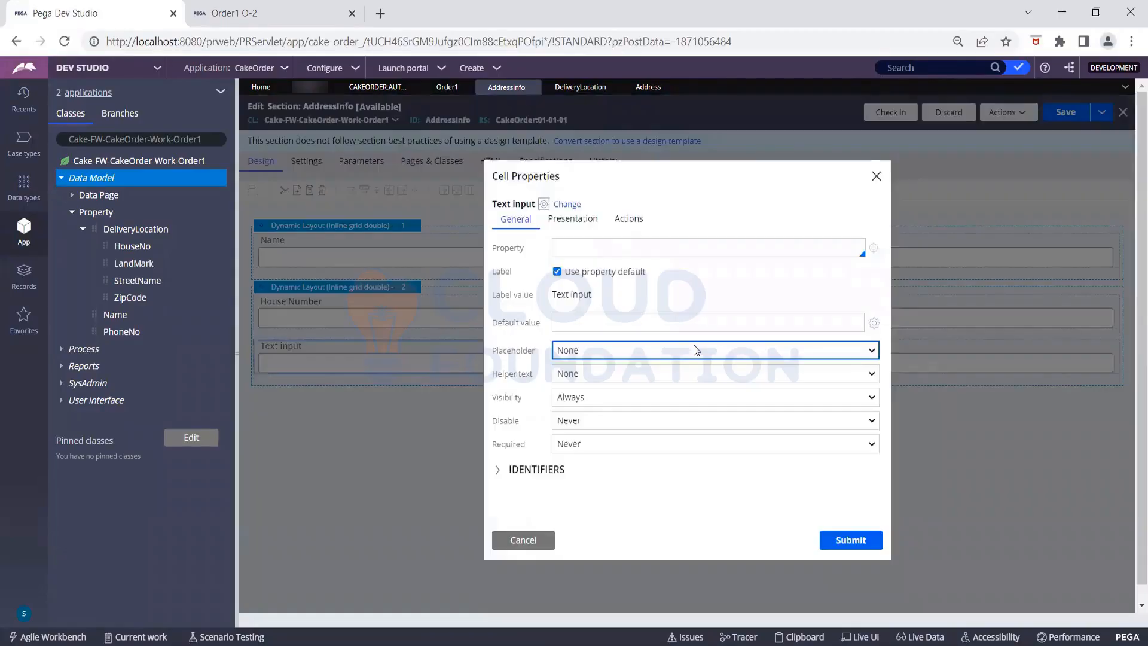
left_click(599, 252)
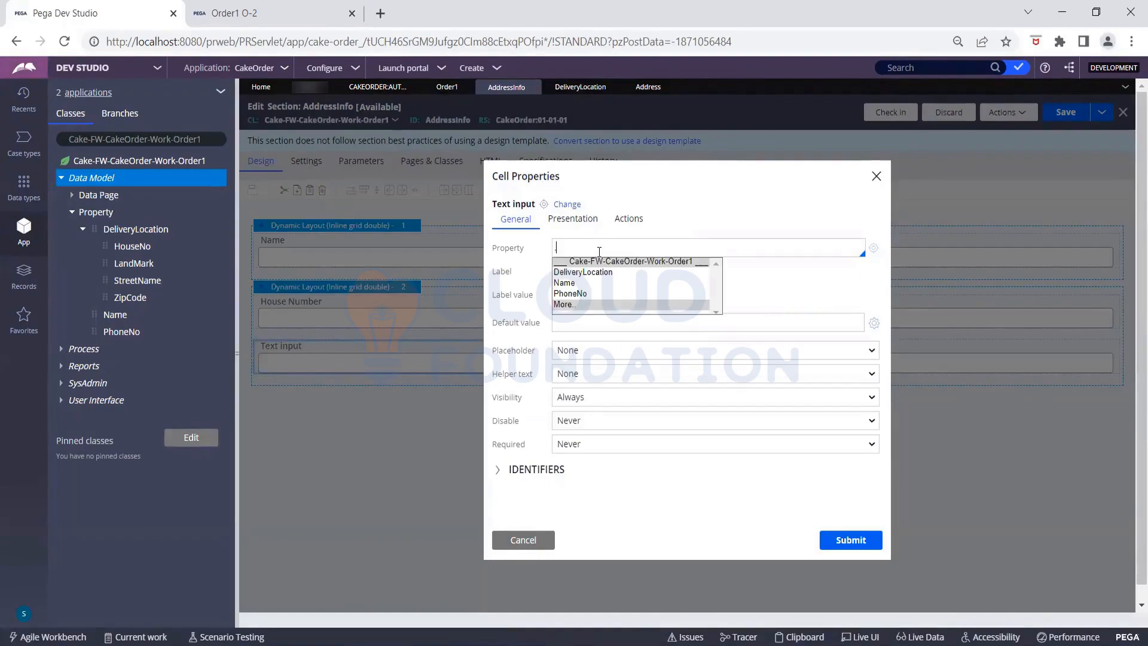
left_click(608, 274)
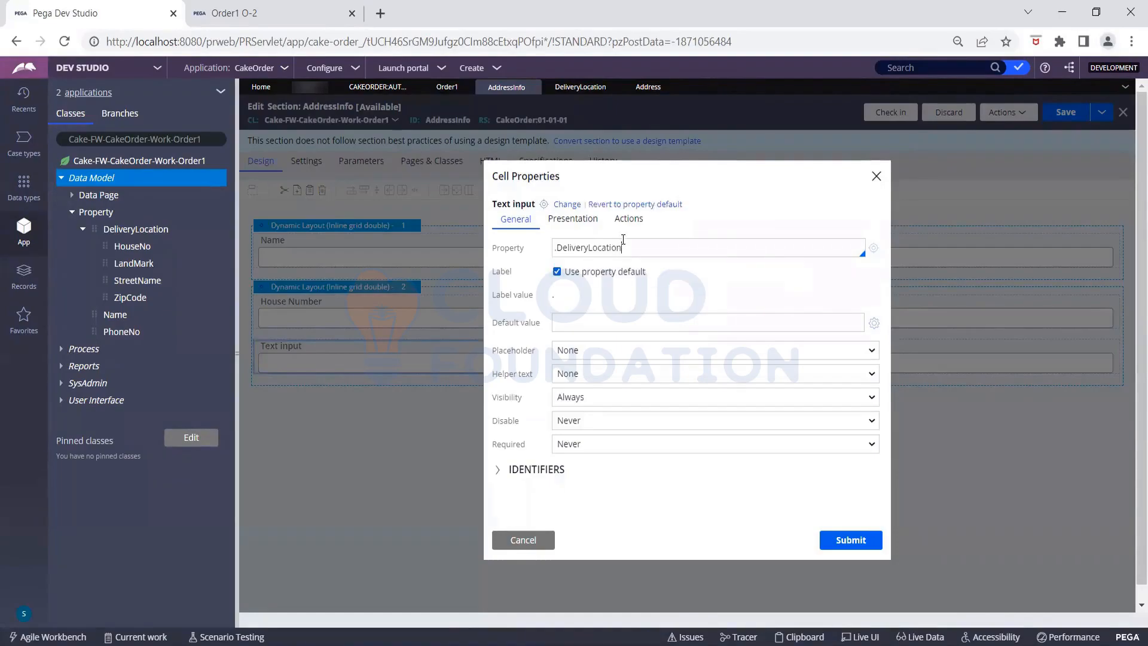
type(".")
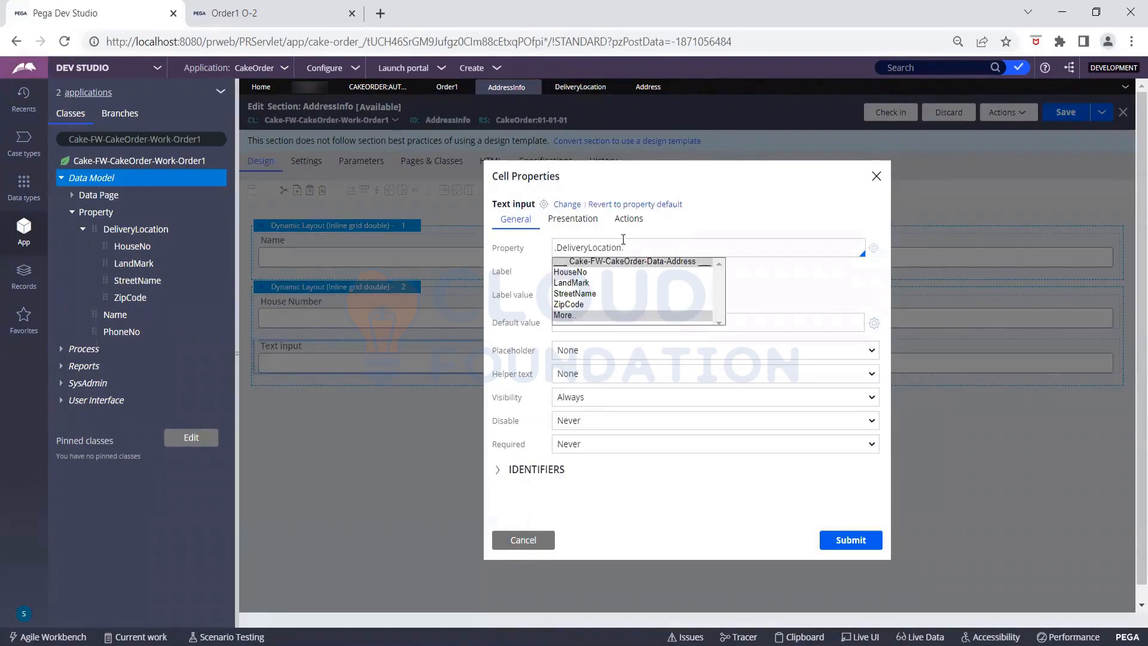
left_click(588, 303)
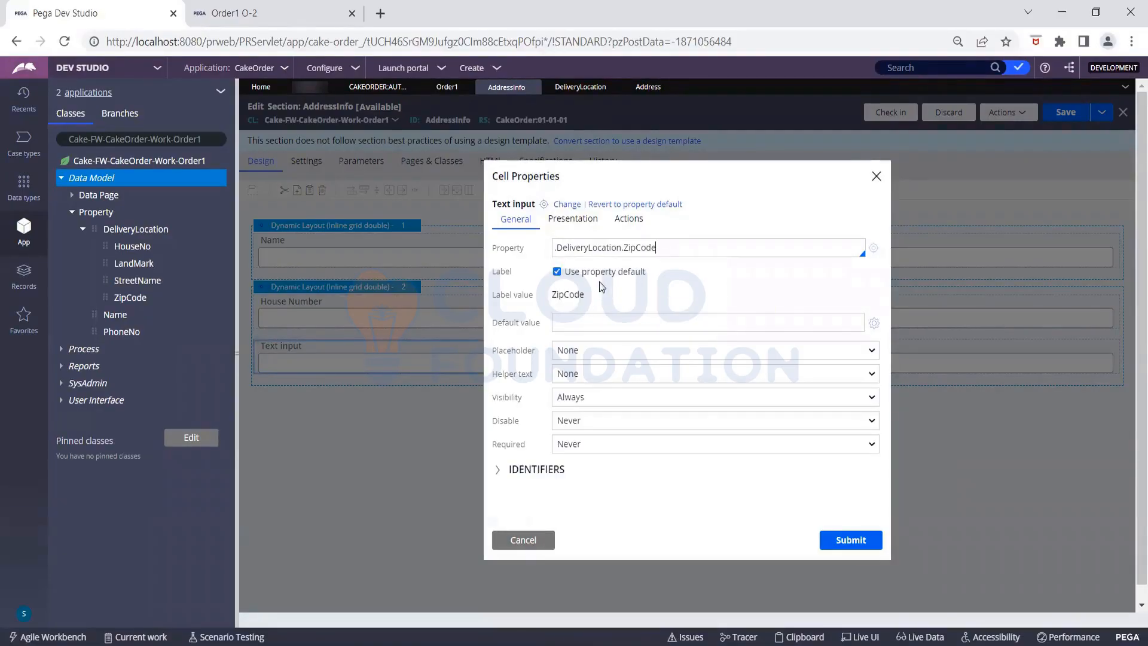
left_click(839, 542)
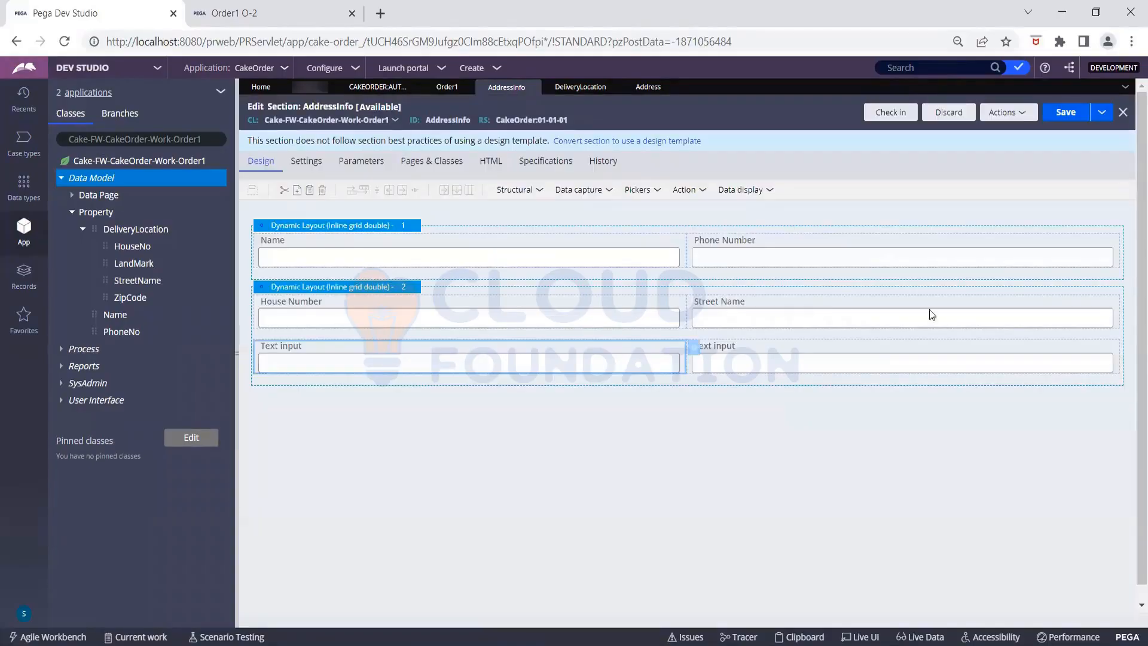
- Bind the fourth text input in the second dynamic layout to the property .DeliveryLocation.LandMark
left_click(1114, 350)
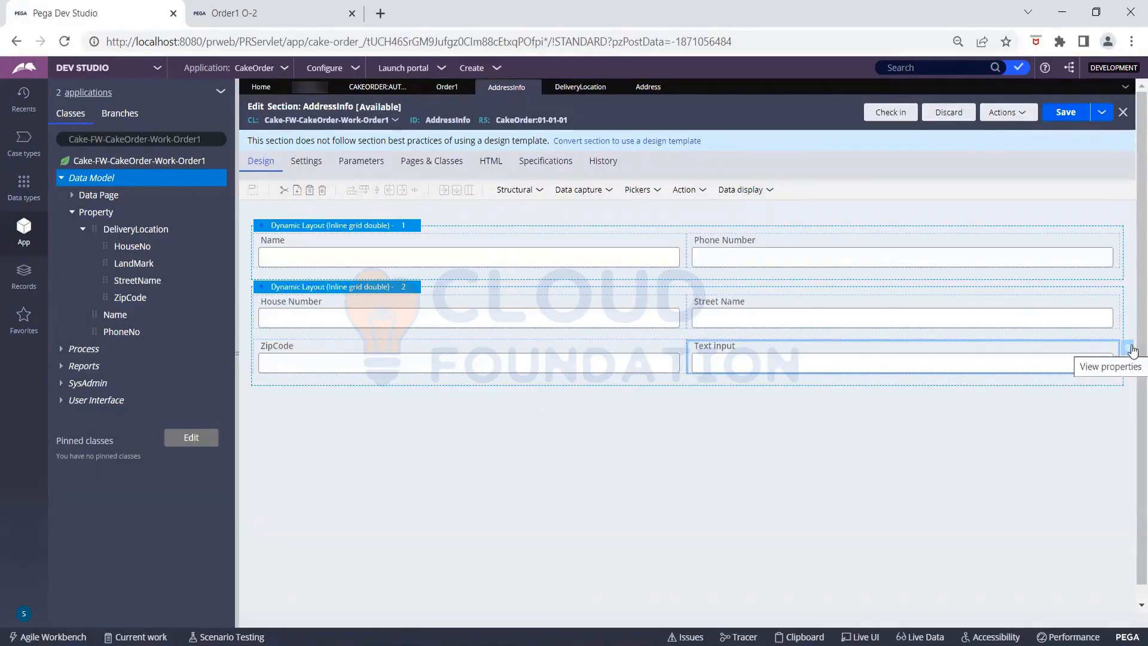
left_click(1127, 347)
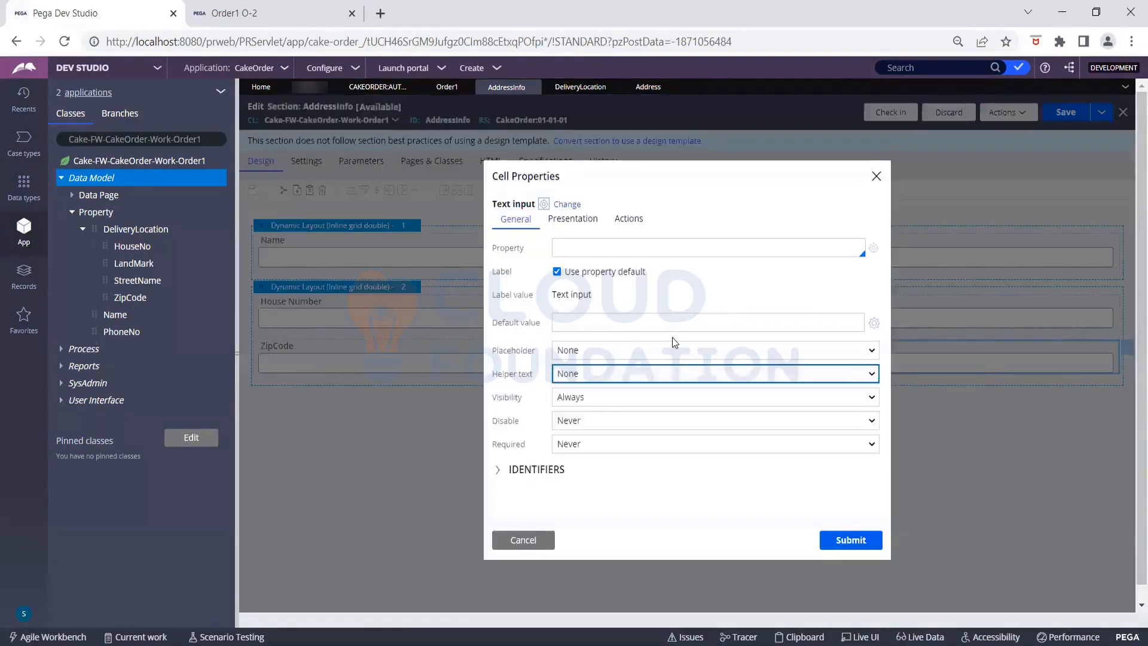
left_click(630, 248)
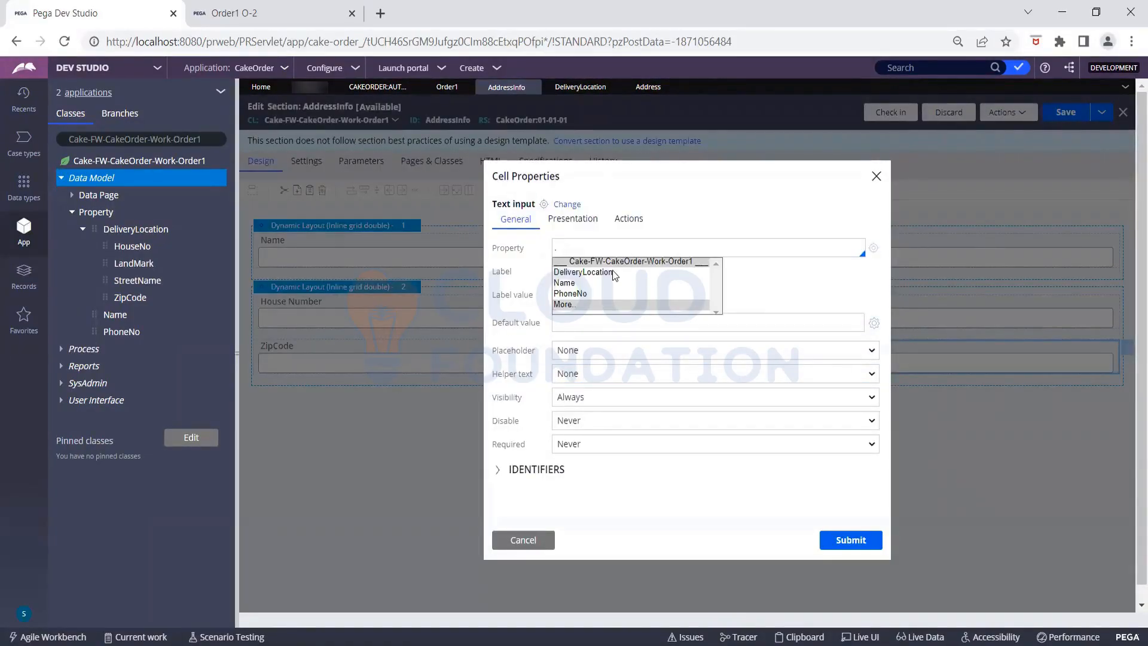
left_click(616, 272)
type(".")
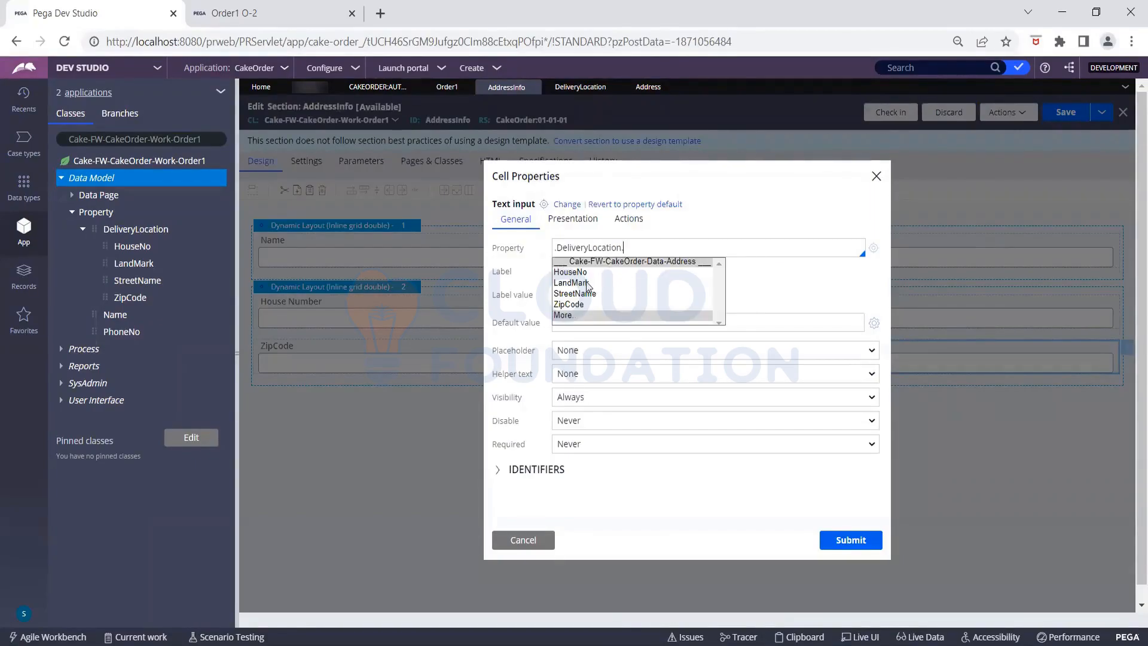
left_click(585, 283)
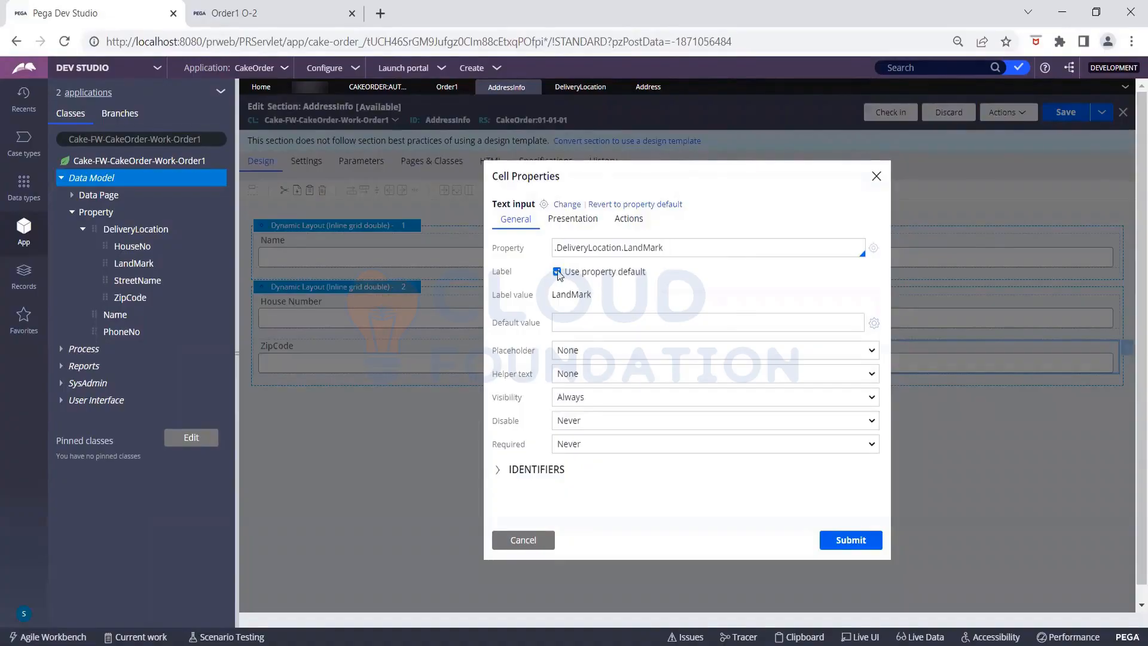
- Replace the LandMark input's default property label with Land Mark, submit the cell properties and save the AddressInfo section
left_click(557, 272)
left_click(596, 294)
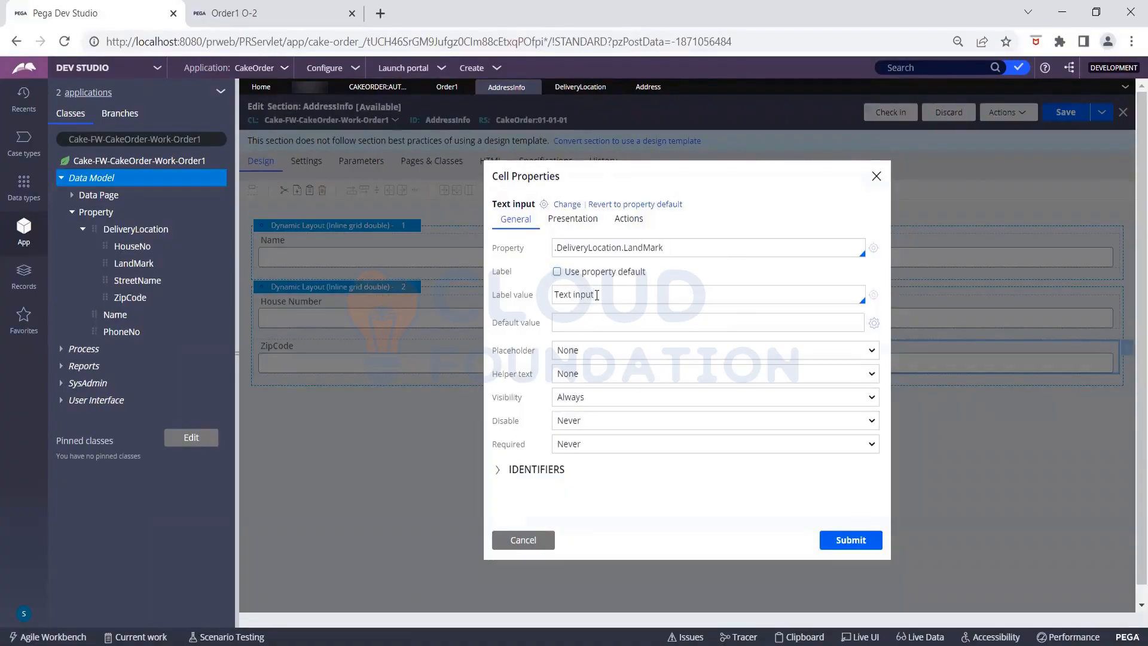
key("BackSpace")
key("BackSpace")
key("BackSpace")
key("BackSpace")
key("BackSpace")
key("BackSpace")
key("BackSpace")
key("BackSpace")
key("BackSpace")
key("BackSpace")
type("Land Mark")
left_click(849, 545)
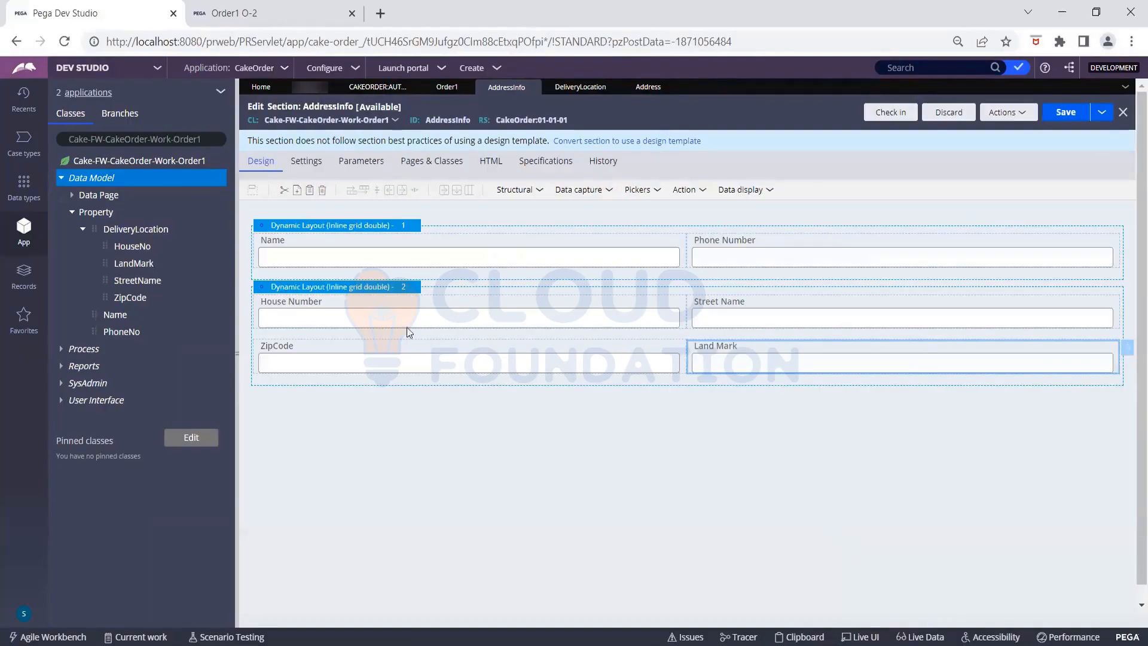
left_click(1061, 113)
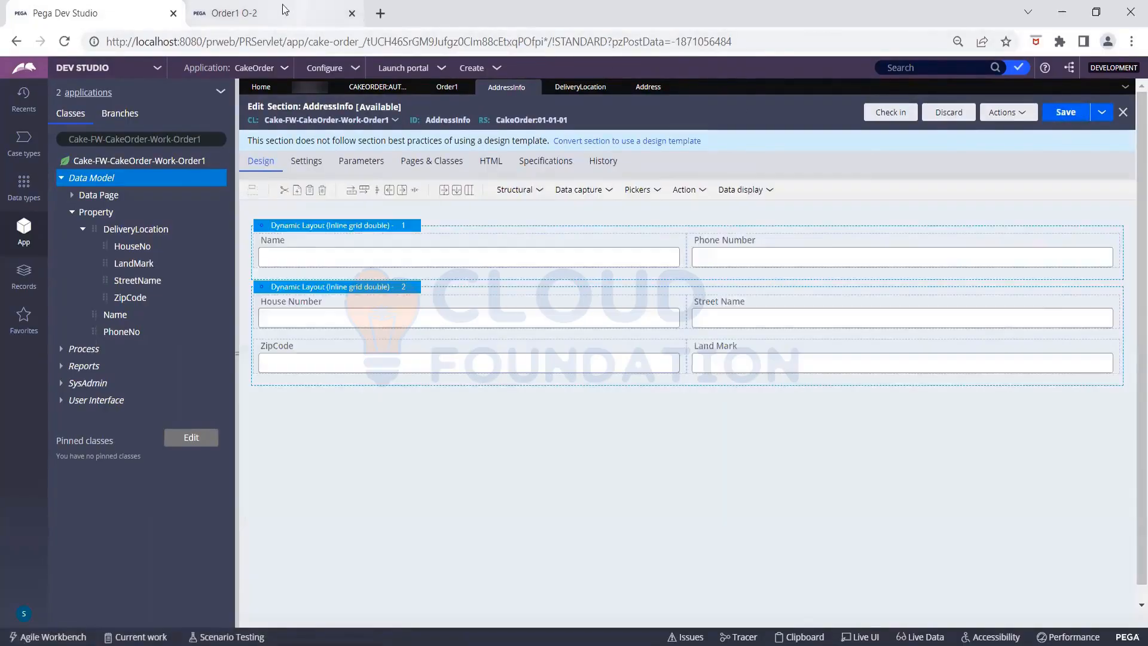
- Switch to the Order1 O-2 case in the User Portal, refresh it and open its Collect Address Info assignment
left_click(282, 12)
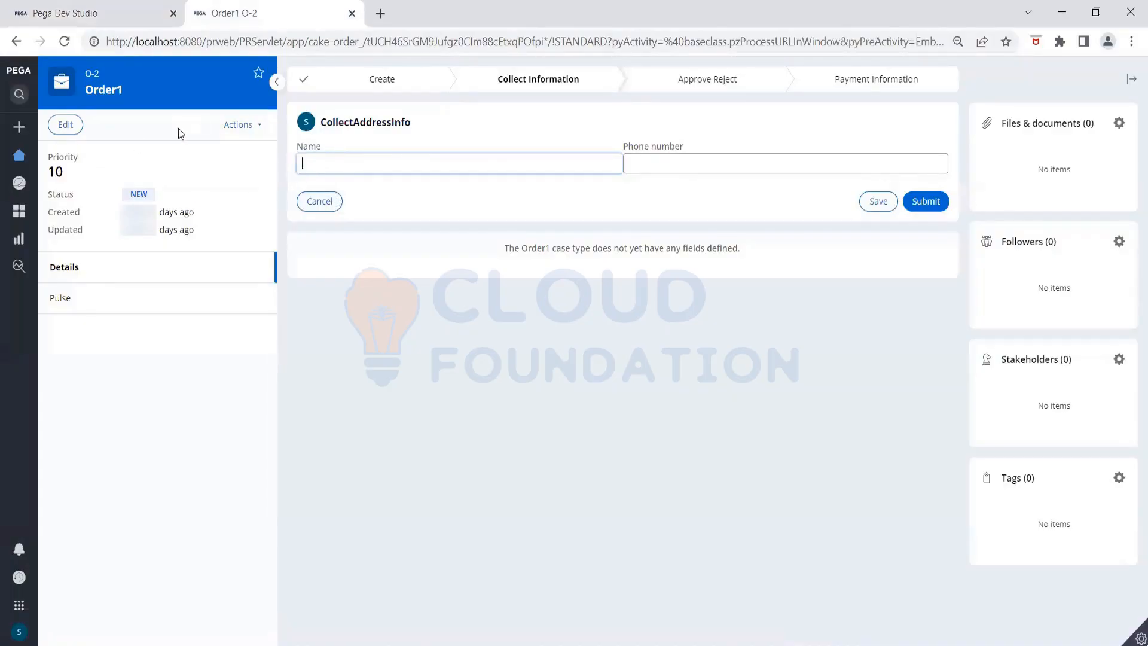
left_click(237, 125)
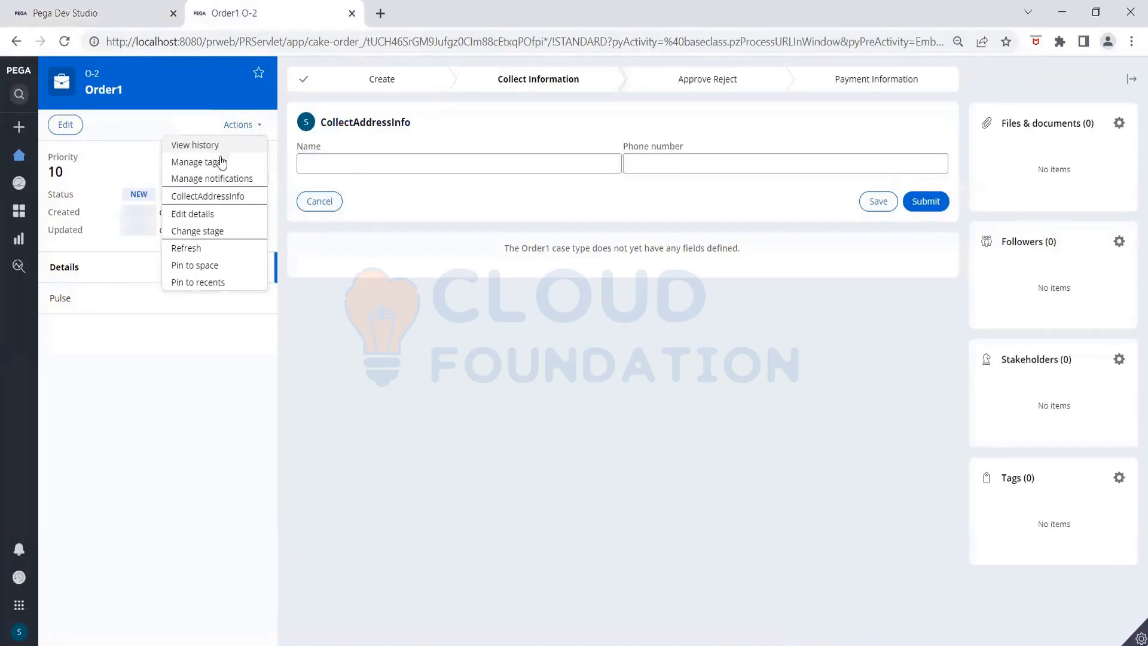
left_click(201, 248)
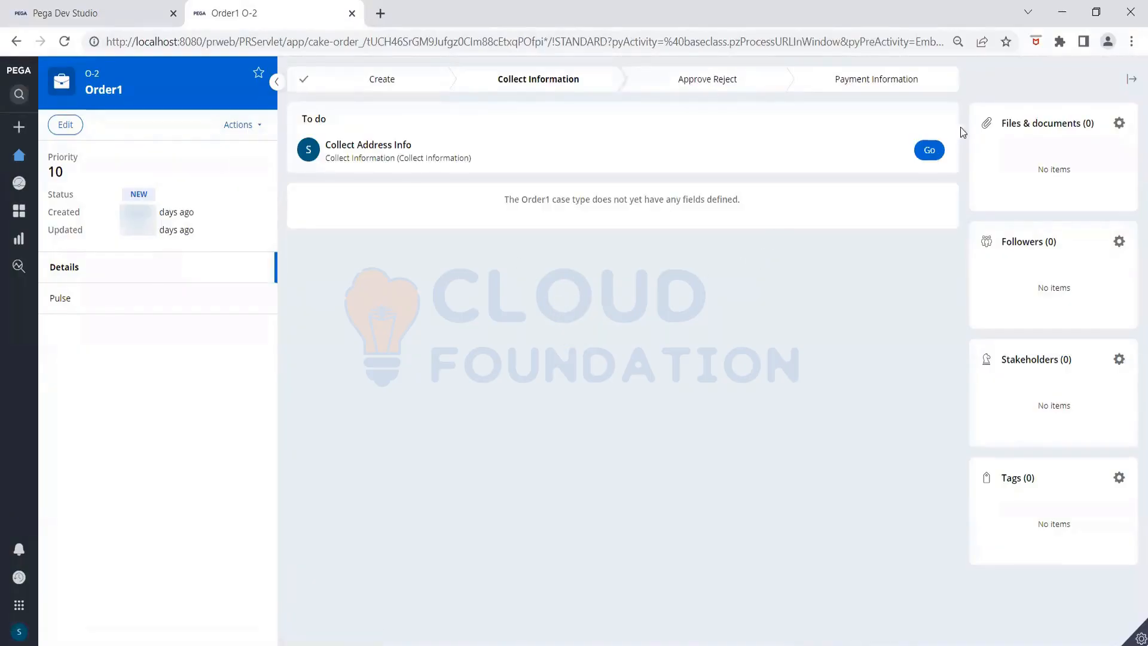
left_click(936, 151)
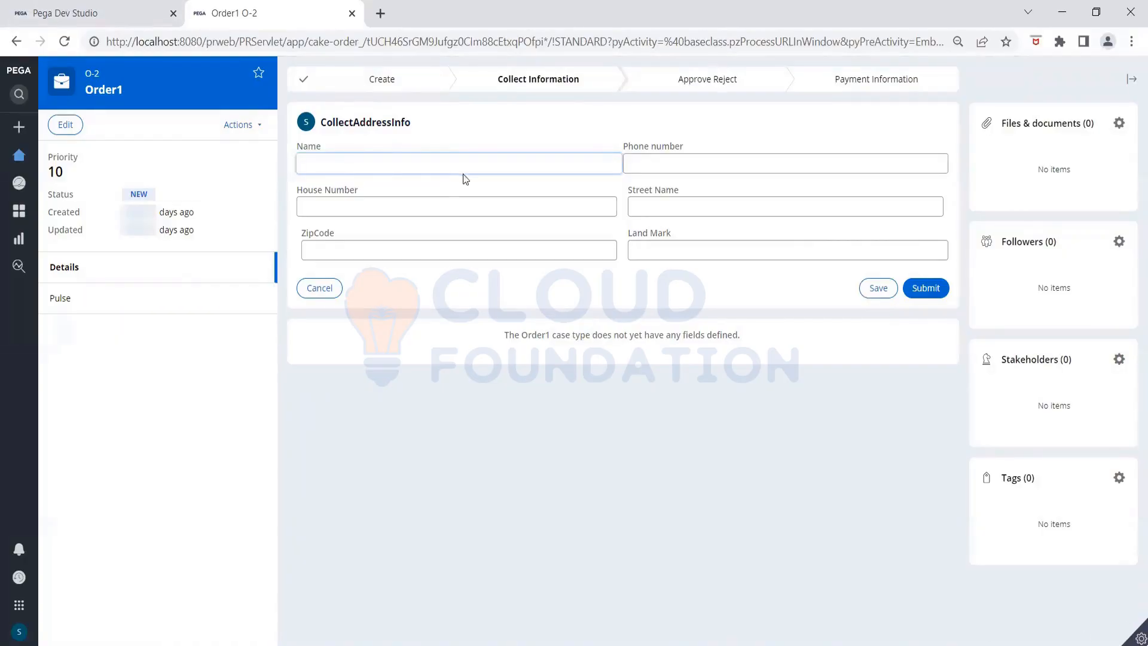
- Fill in the CollectAddressInfo form with the house number, phone number, zip code, street name, landmark and customer's name
left_click(418, 200)
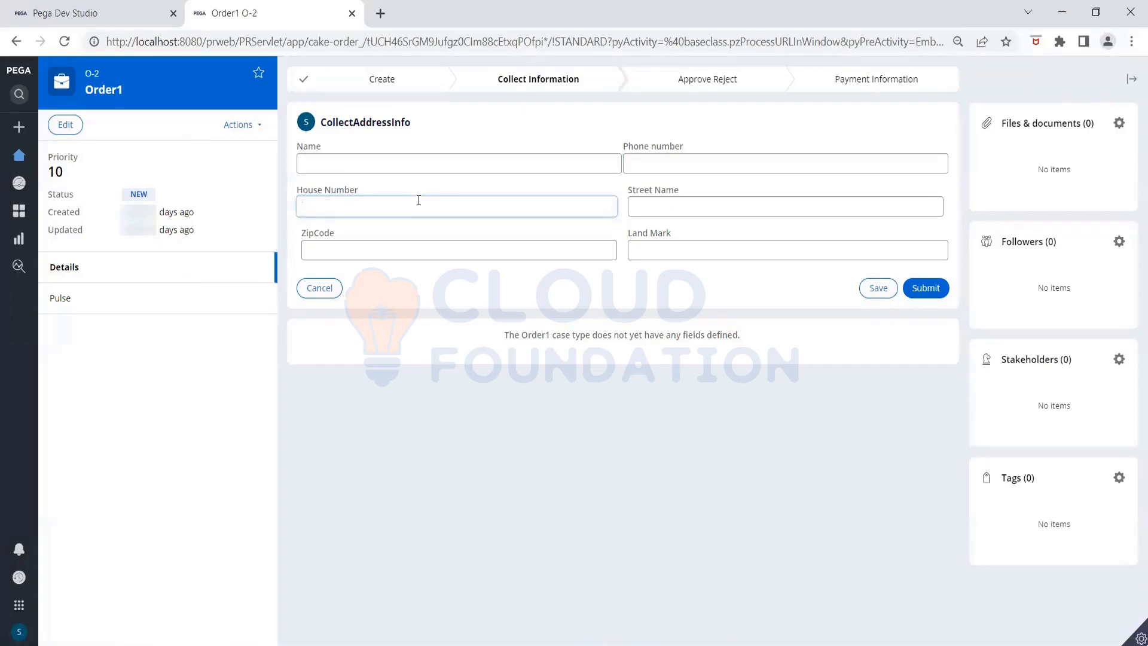
type("23")
left_click(655, 163)
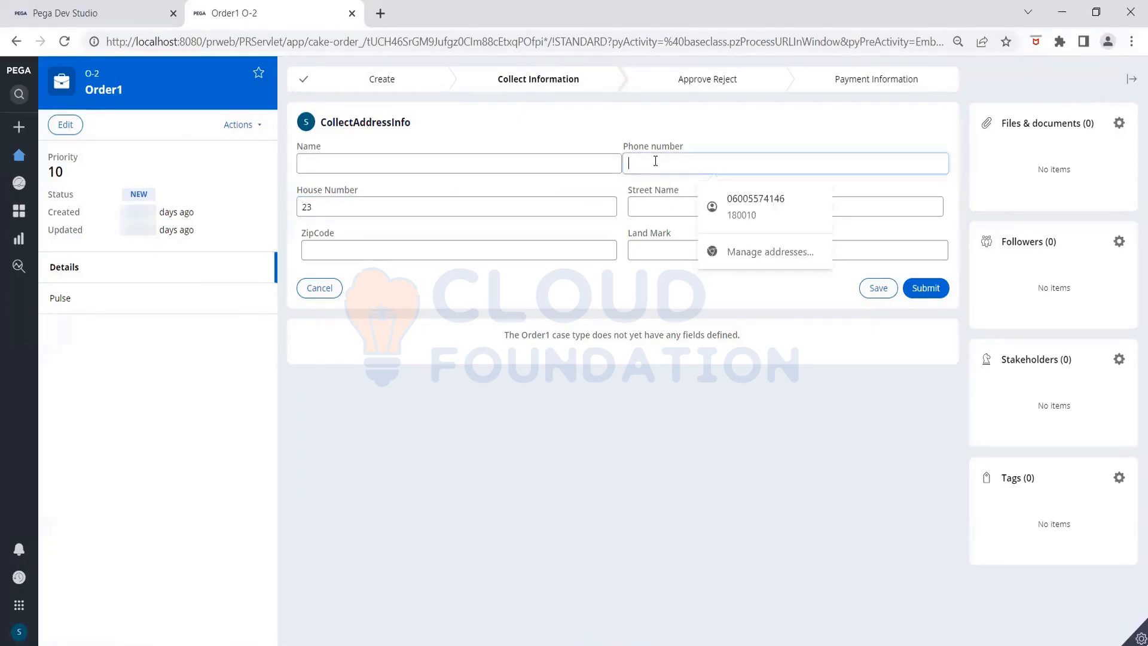
left_click(736, 206)
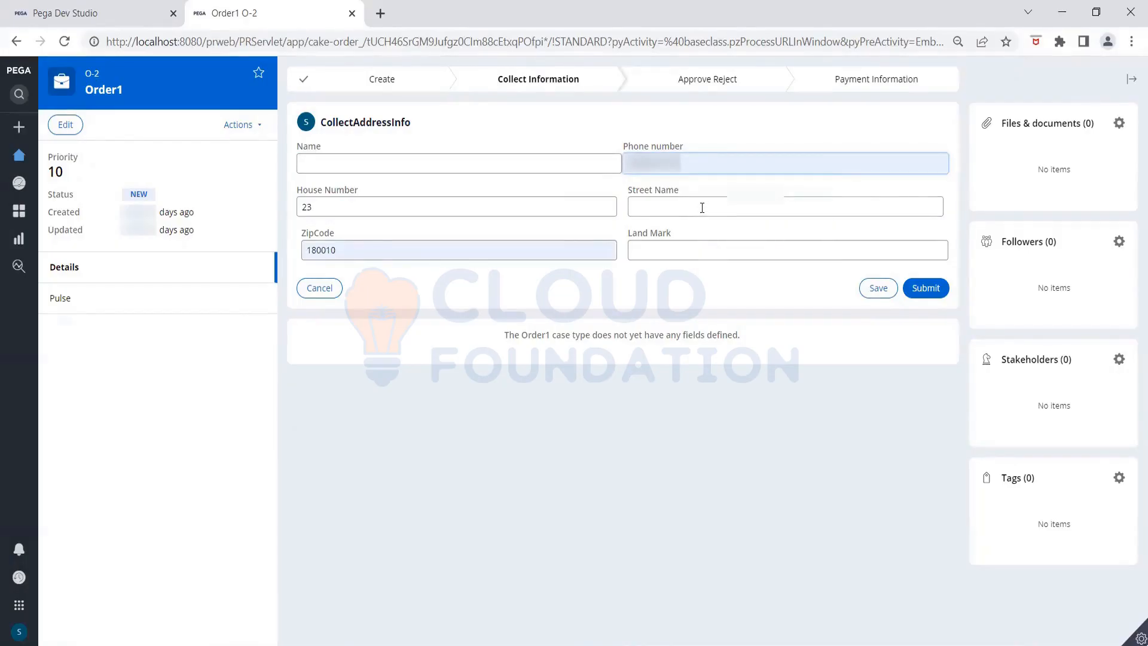
left_click(702, 207)
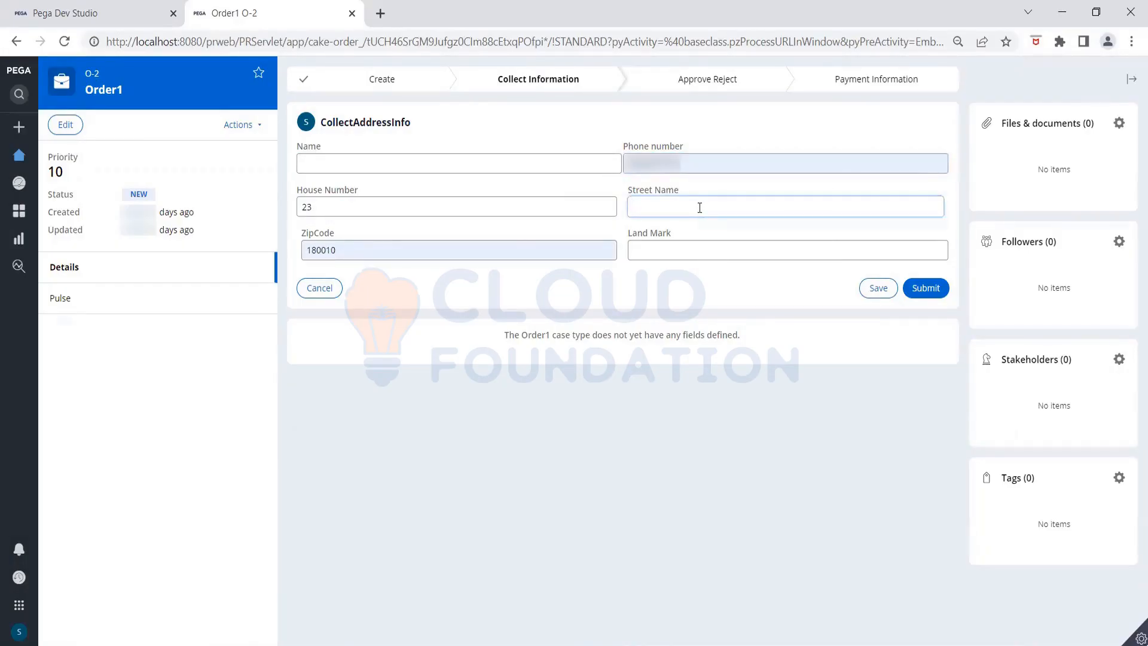
type("Park st")
type("de")
left_click(715, 253)
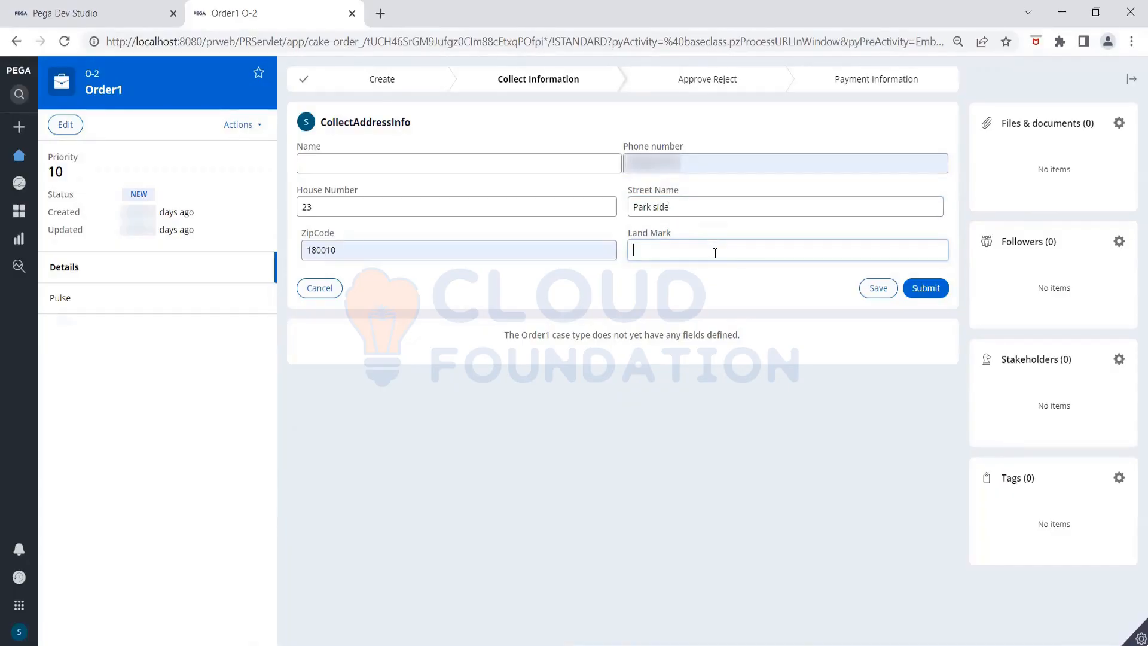
type("CCD")
left_click(536, 164)
type("Sneha")
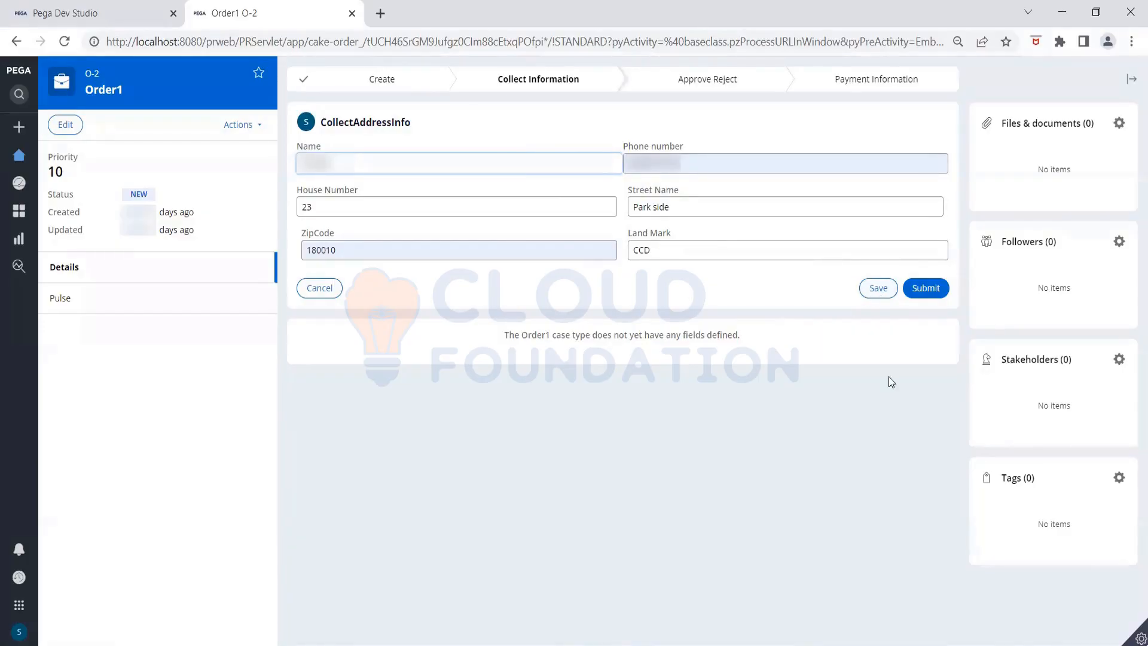
- Open the Clipboard viewer for the O-2 case from the portal's developer tools
left_click(1135, 637)
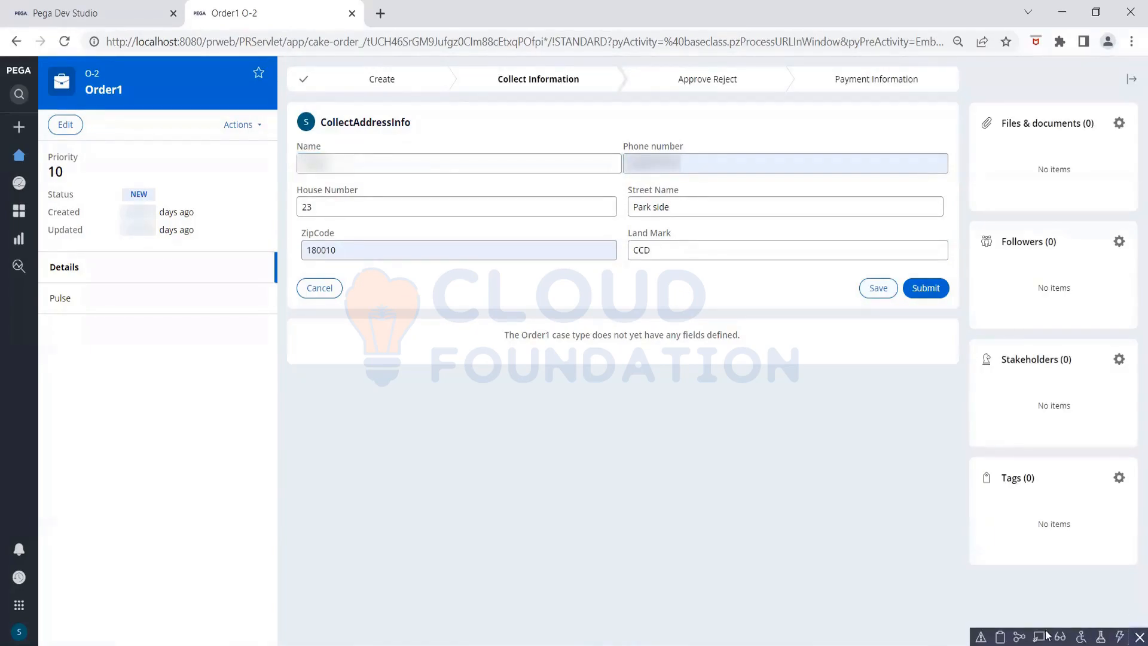
left_click(1000, 636)
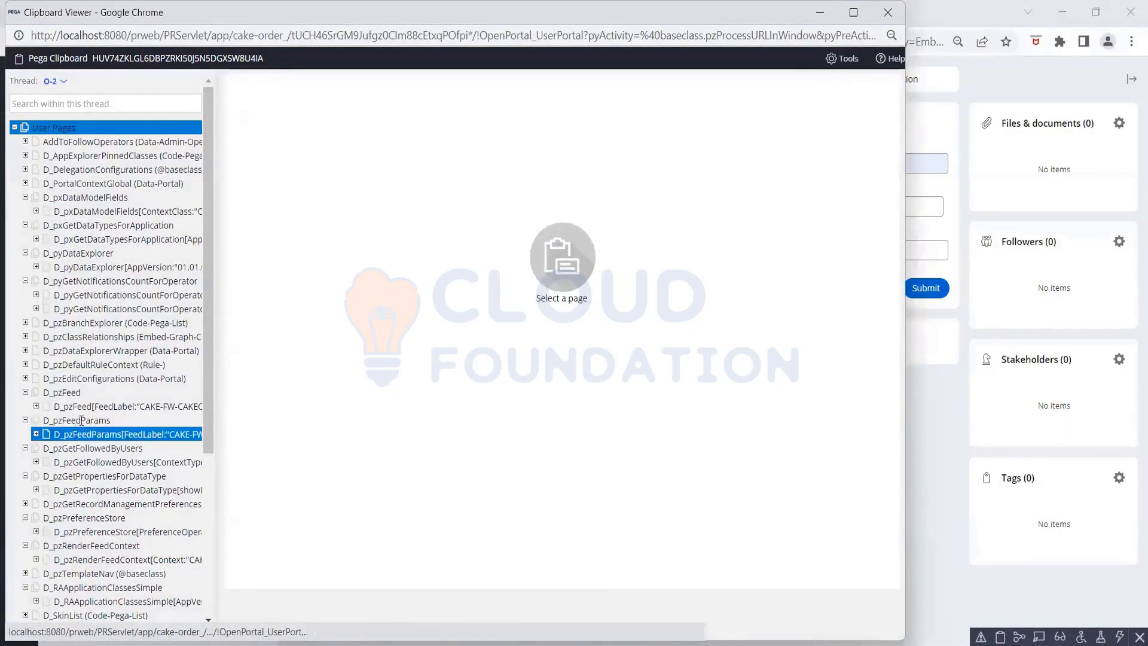
- Expand pyWorkPage in the O-2 thread's user pages and open it to examine its properties
scroll(113, 436, "down", 4)
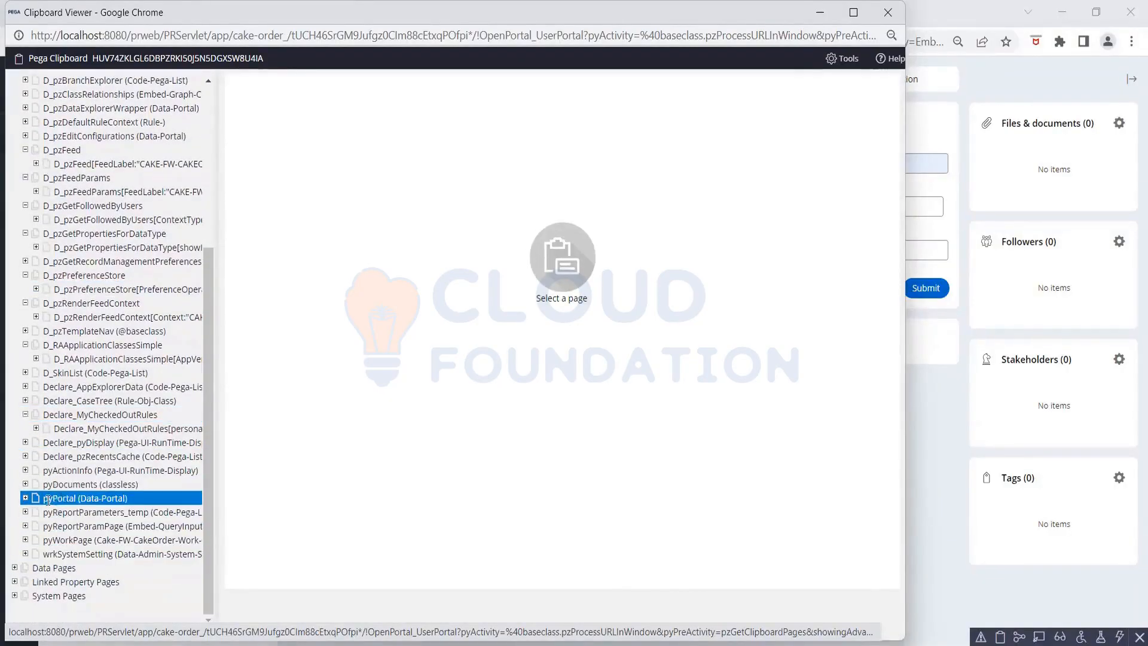
left_click(24, 540)
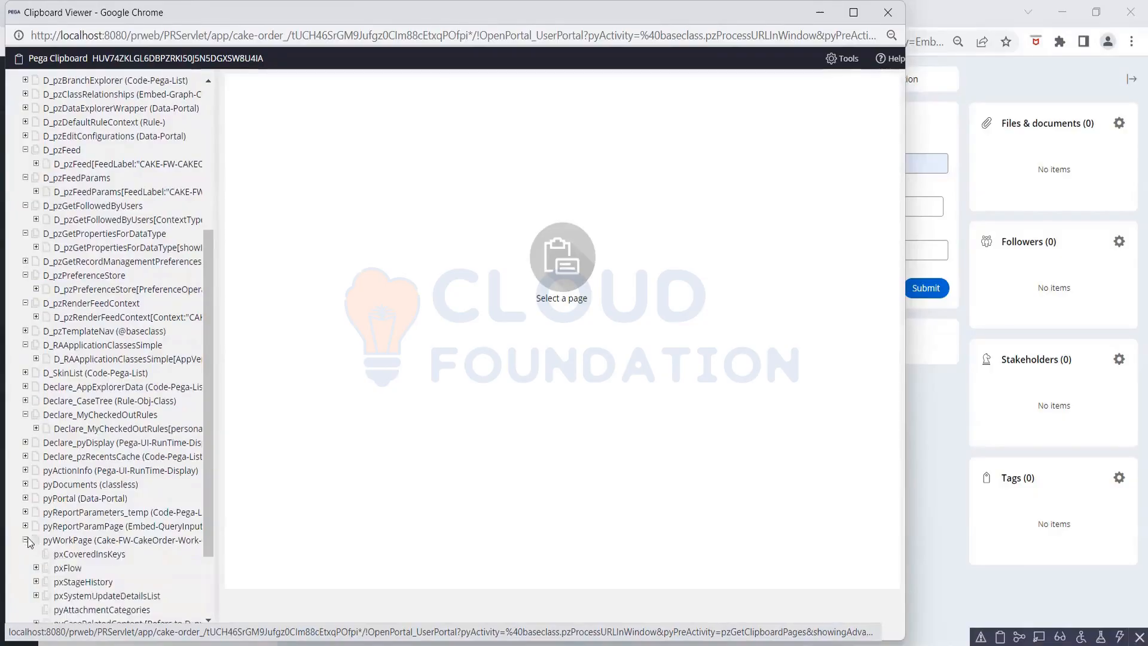
scroll(36, 502, "down", 2)
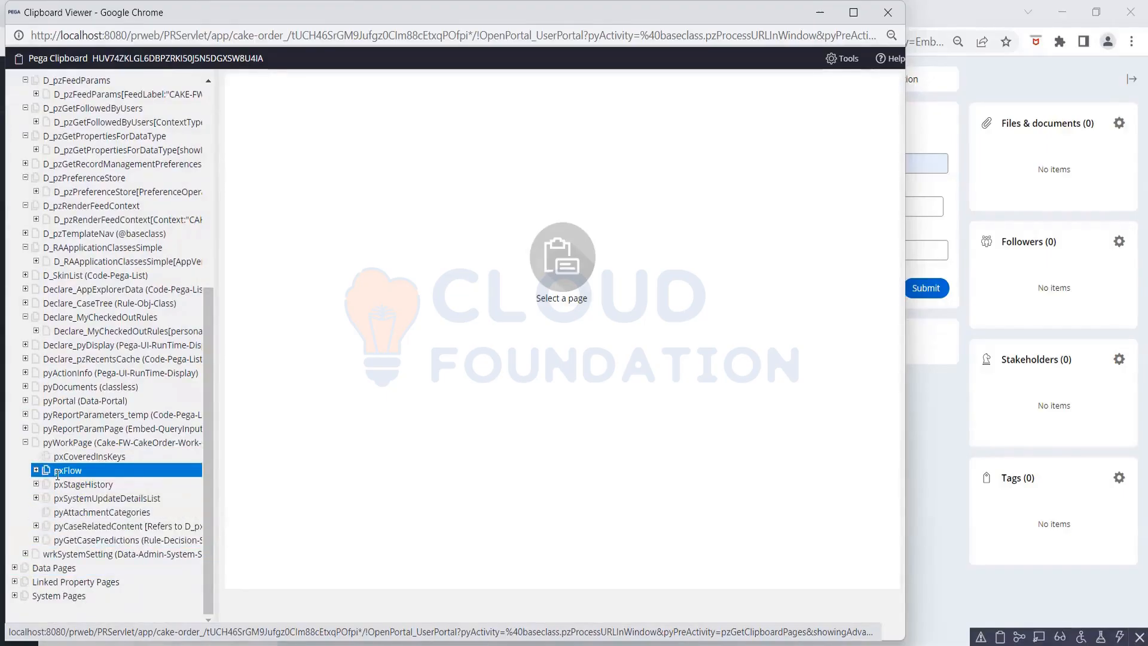
scroll(61, 426, "up", 6)
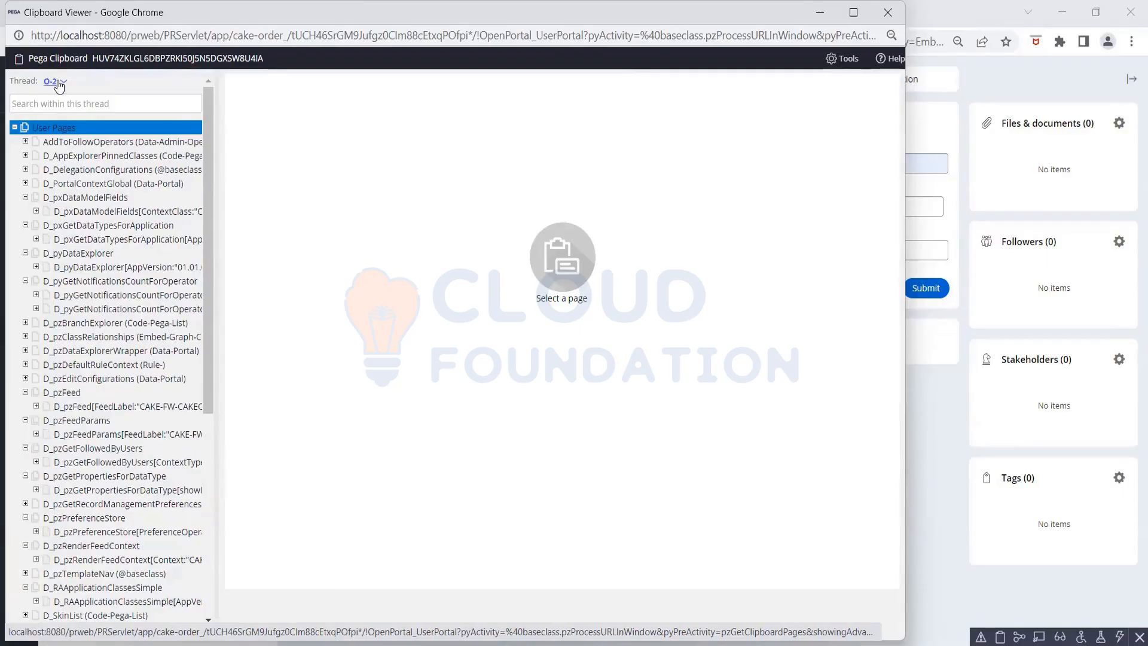
scroll(82, 184, "down", 6)
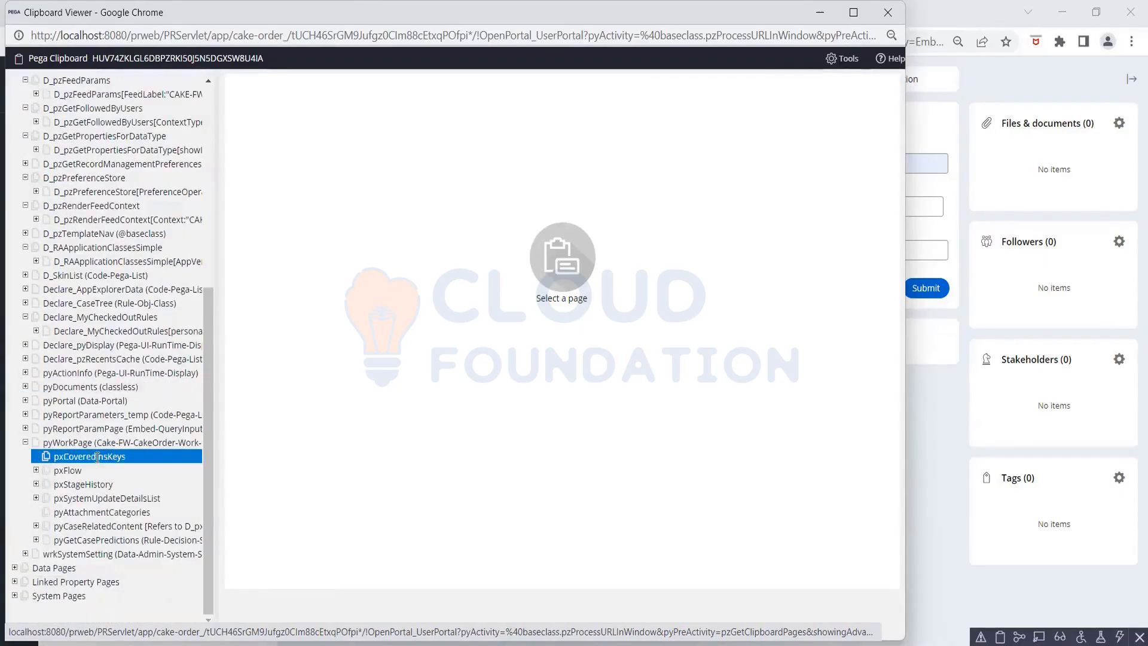
left_click(73, 443)
left_click(73, 443)
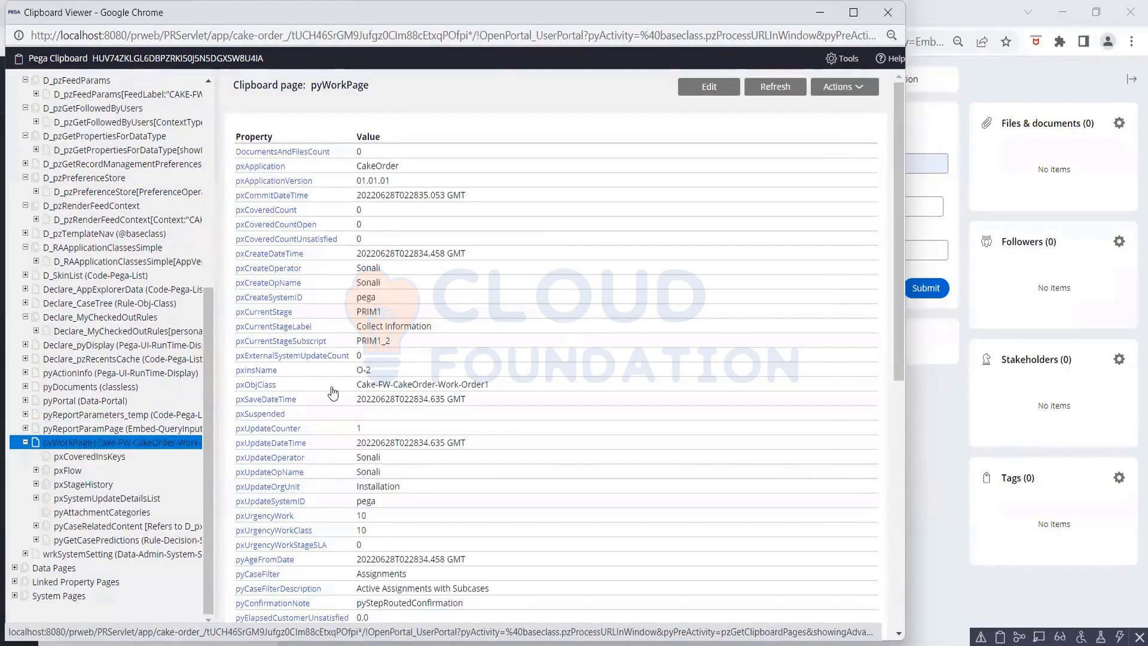
- Save the CollectAddressInfo form in the Order1 case and close the outdated Clipboard Viewer window
left_click(129, 457)
left_click(943, 462)
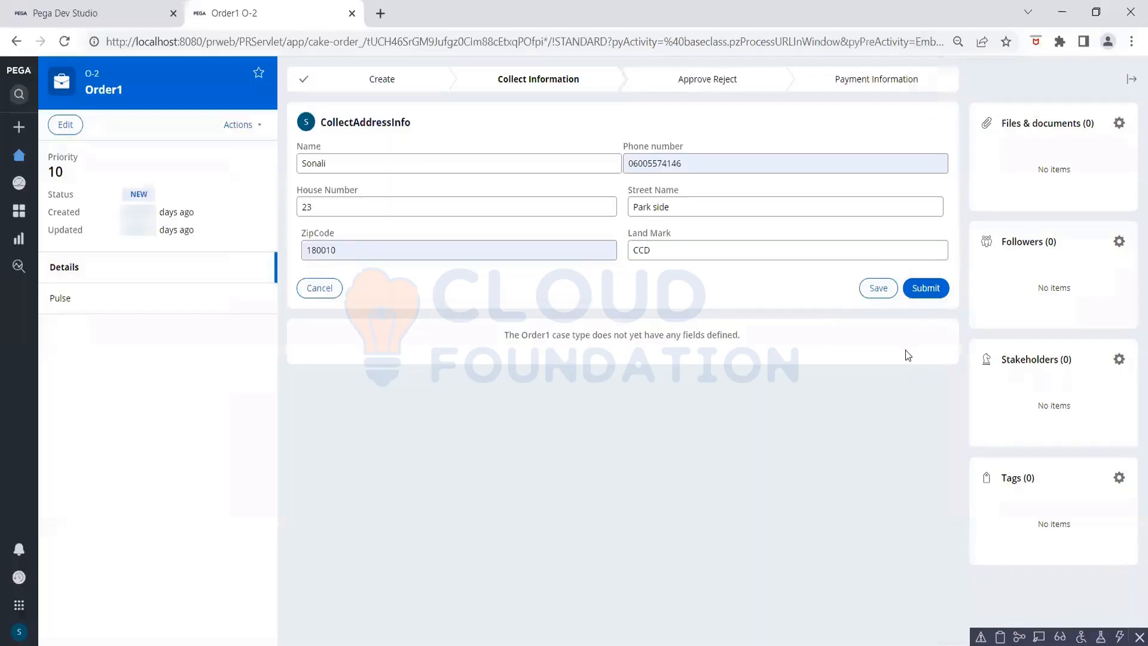
left_click(877, 288)
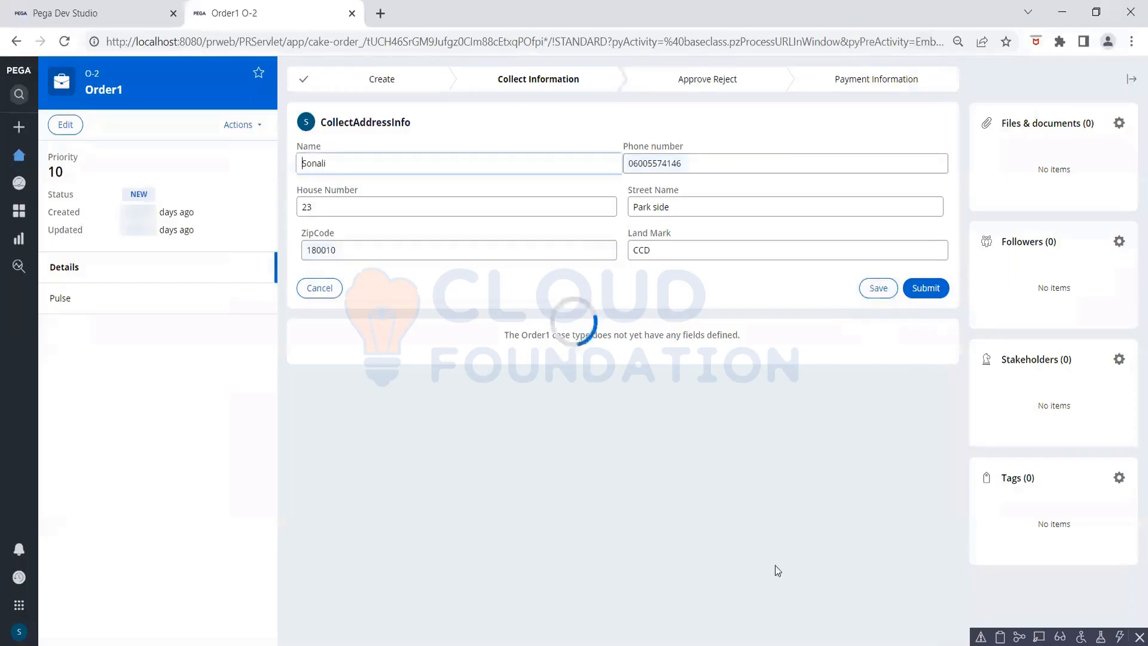
mouse_move(755, 643)
mouse_move(882, 534)
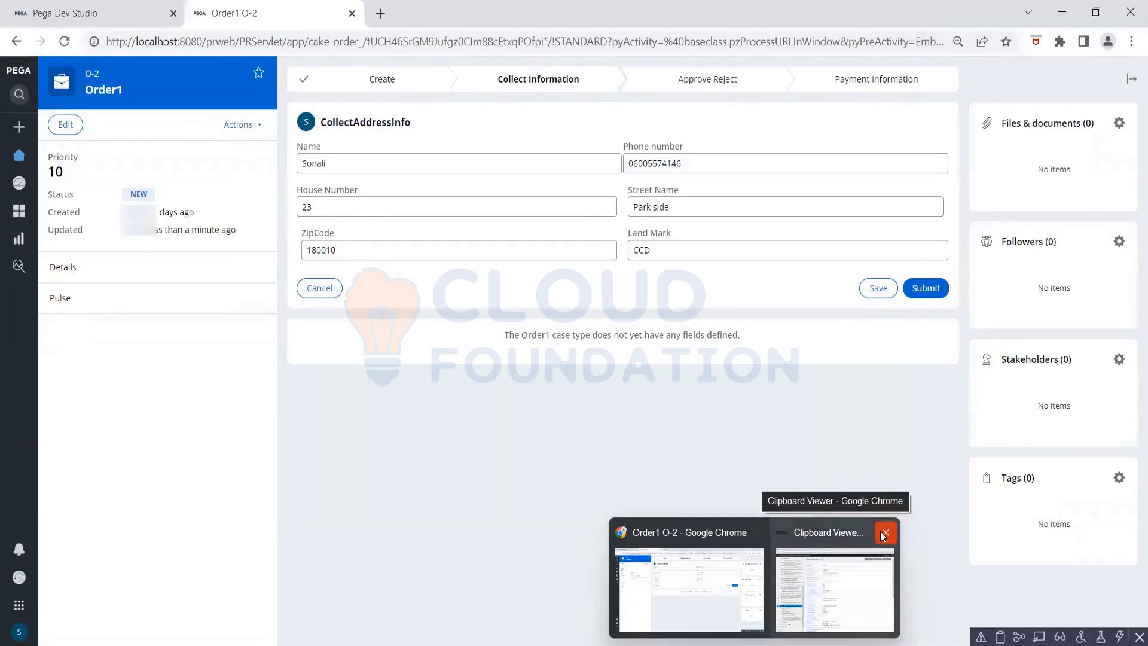
left_click(884, 533)
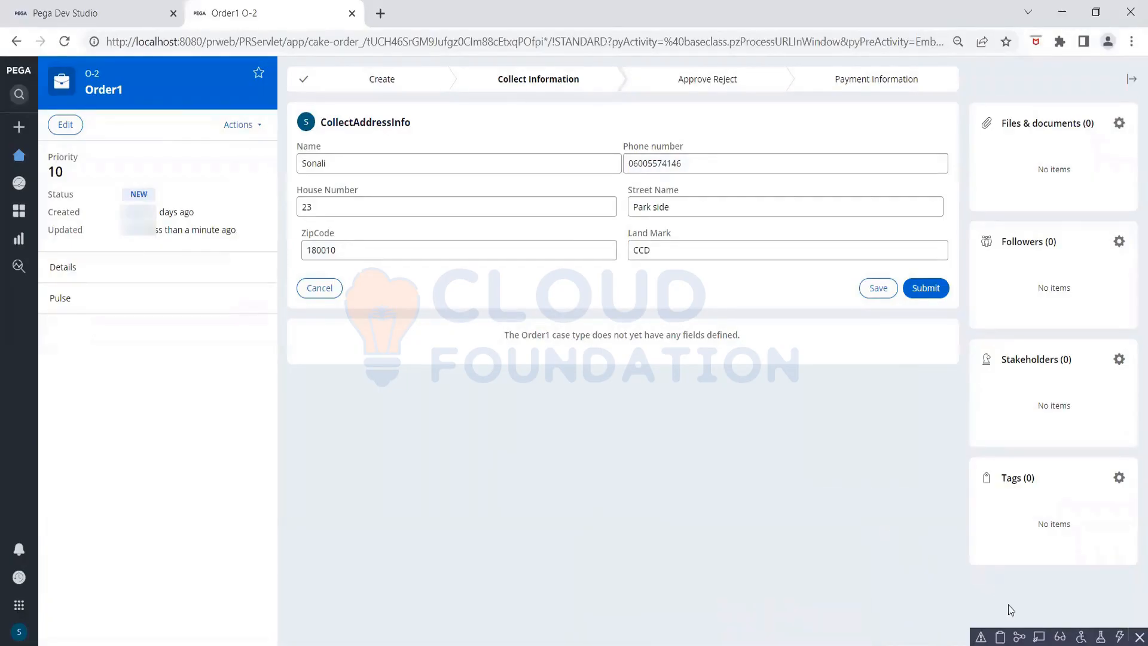
- Reopen the clipboard for the case and examine the DeliveryLocation page under pyWorkPage
left_click(1000, 637)
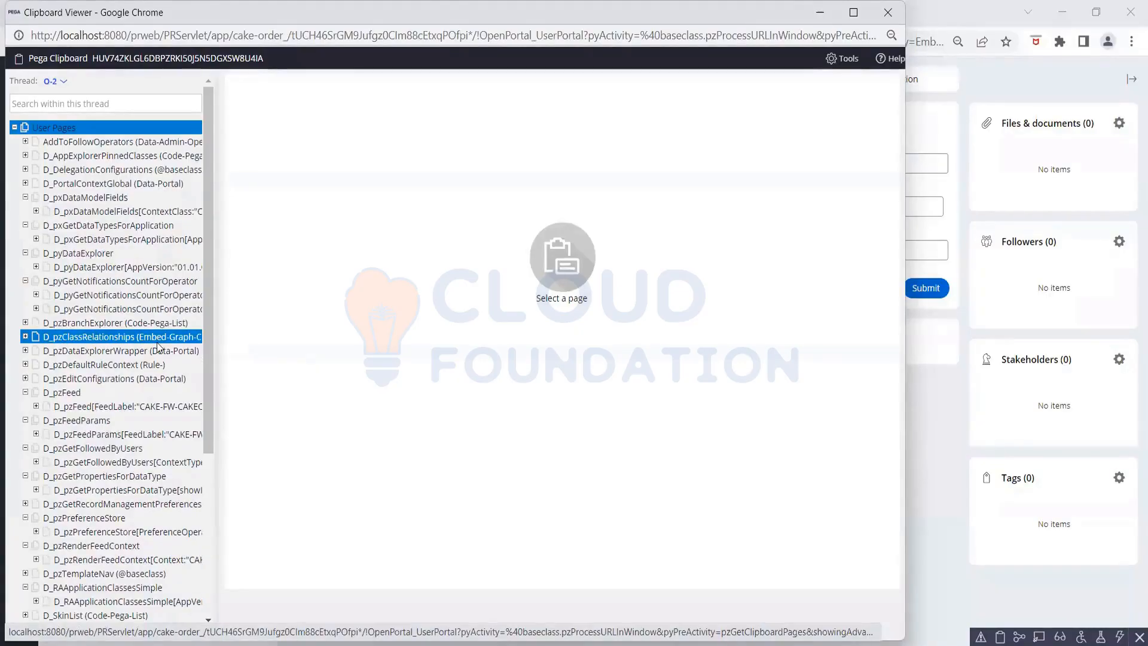
scroll(159, 347, "down", 4)
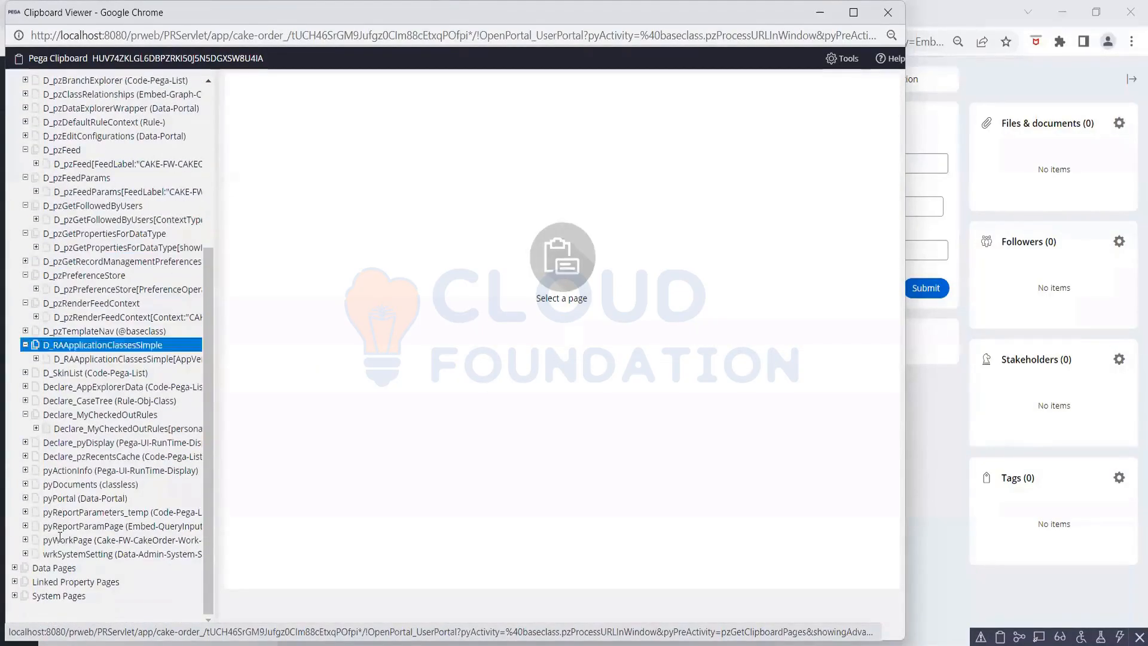
left_click(25, 540)
scroll(73, 501, "down", 1)
scroll(73, 501, "down", 2)
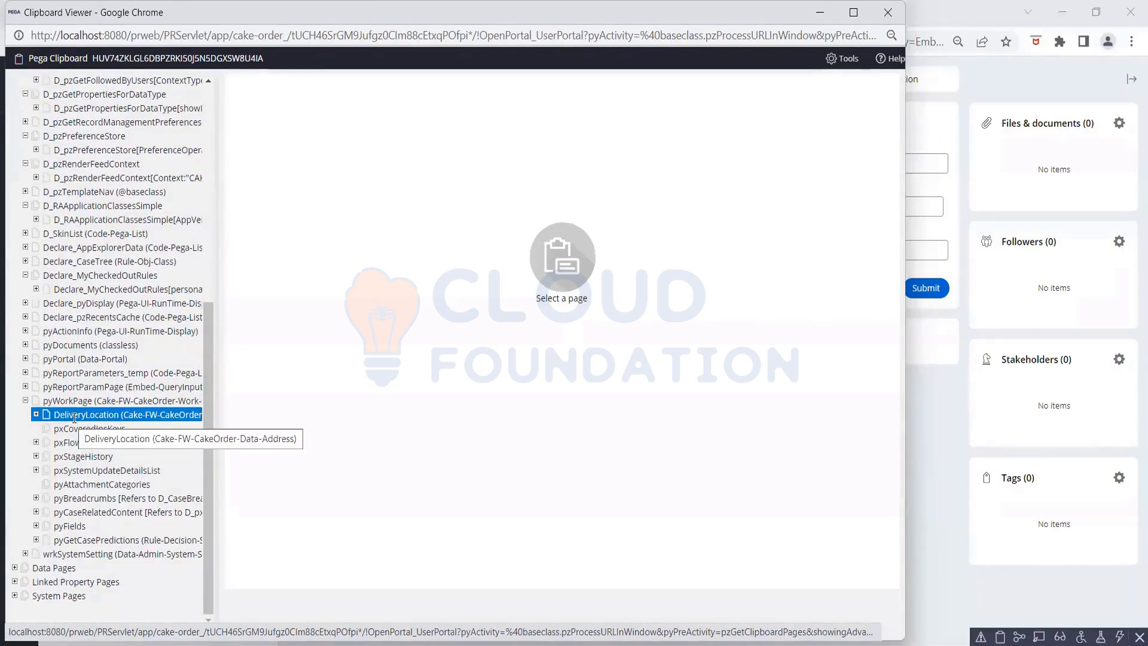
left_click(55, 419)
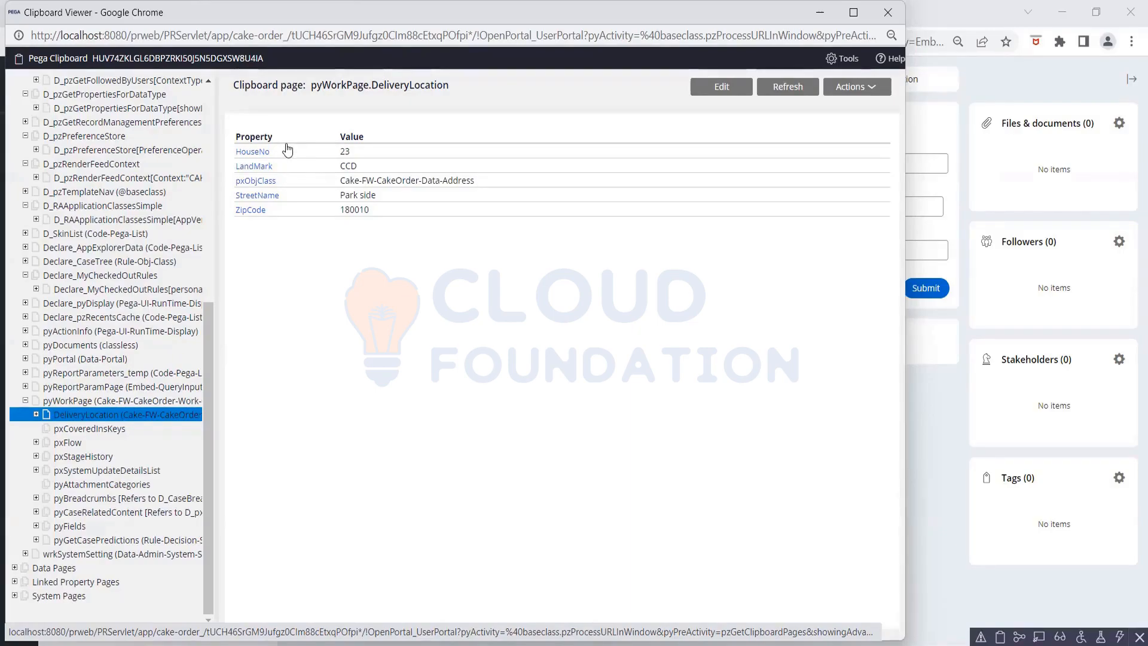
left_click(36, 415)
- Compare the properties and pxObjClass of pyWorkPage with those of its embedded DeliveryLocation page
left_click(116, 334)
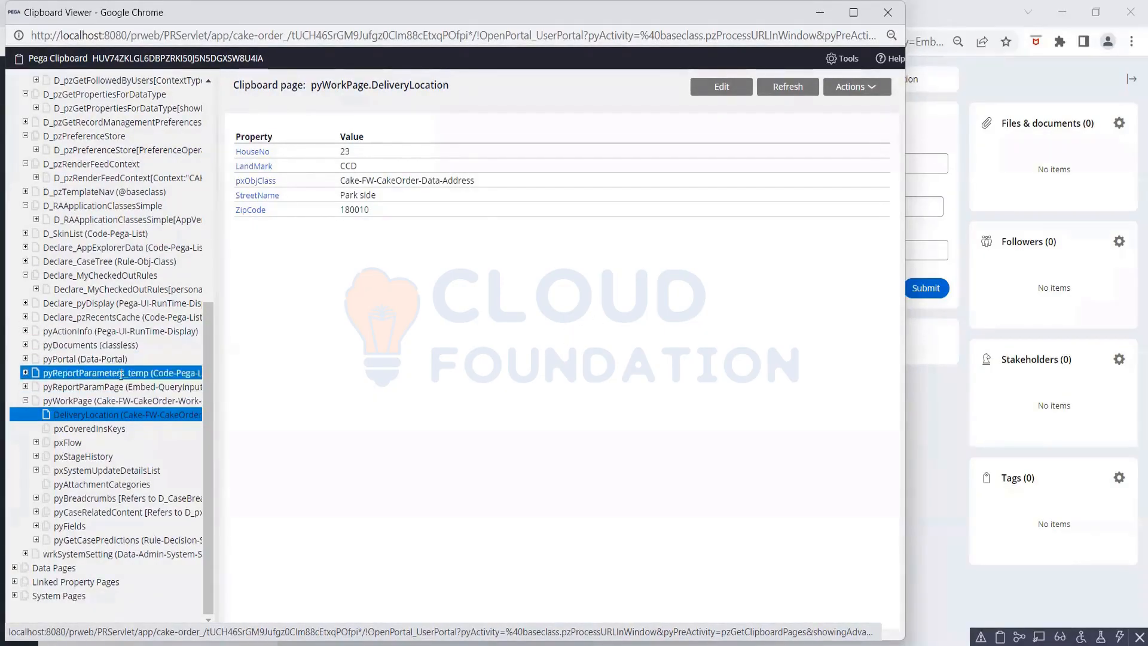
left_click(115, 399)
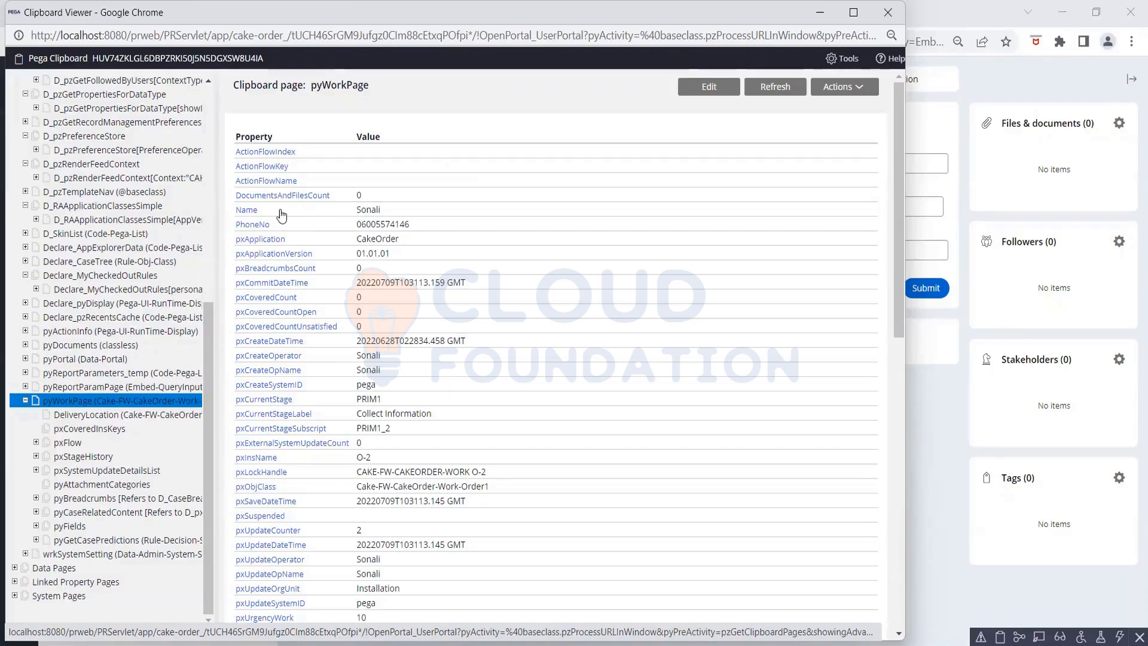
left_click(119, 417)
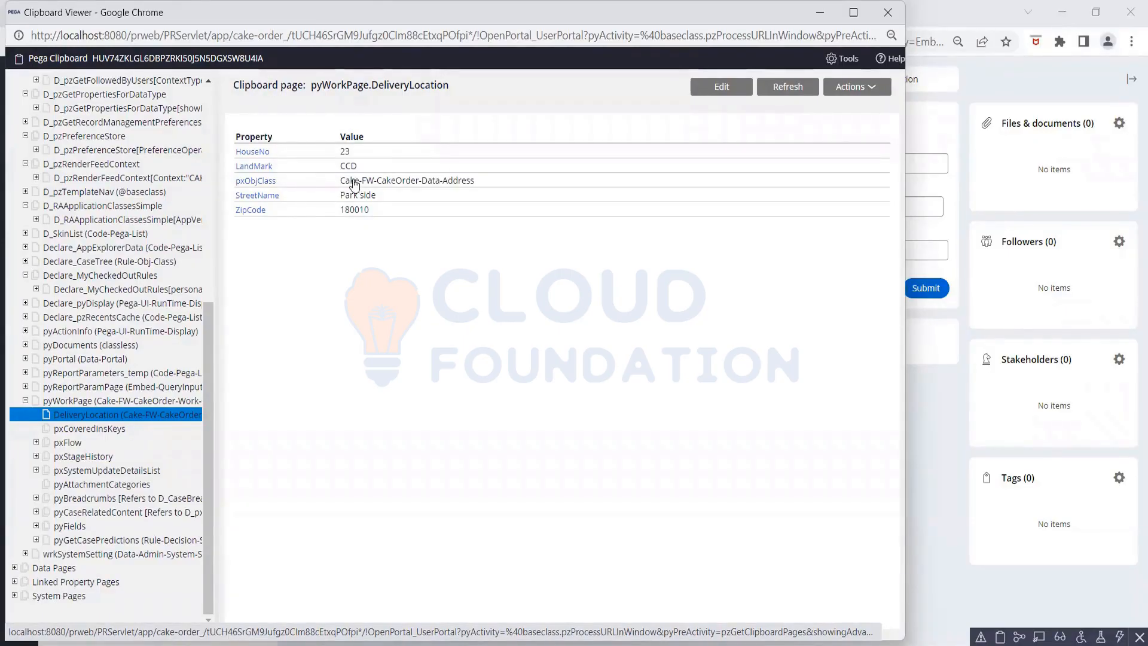
left_click(95, 402)
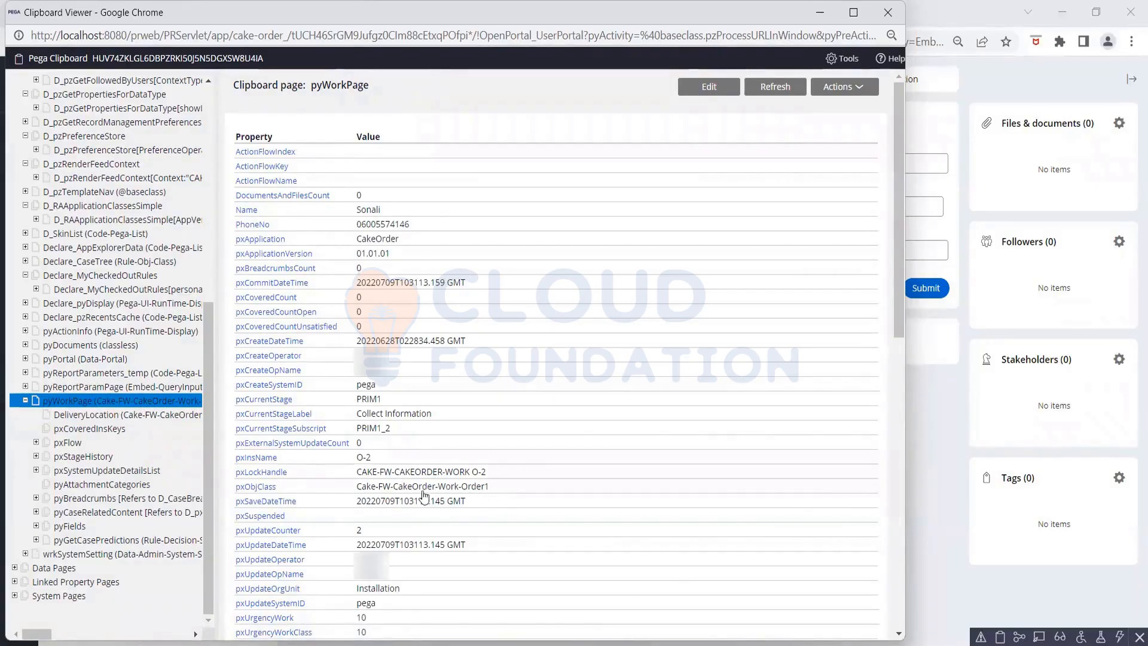
left_click(147, 430)
left_click(140, 416)
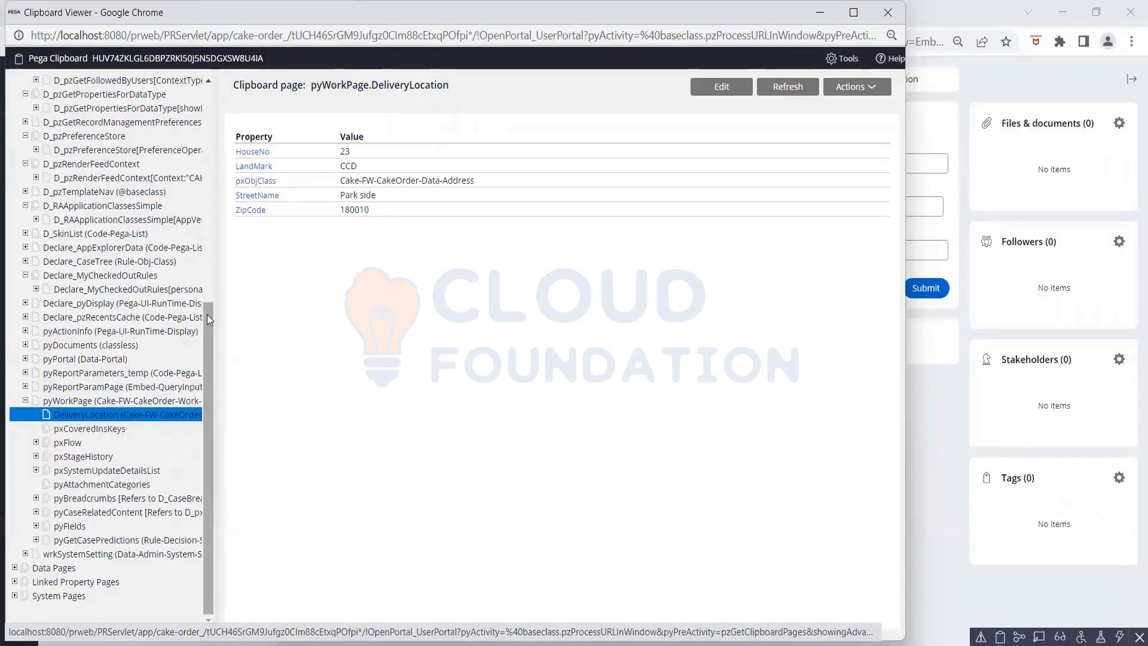
- Maximize the Clipboard Viewer and widen the page tree enough to read the full page and class names
left_click_drag(207, 314, 223, 343)
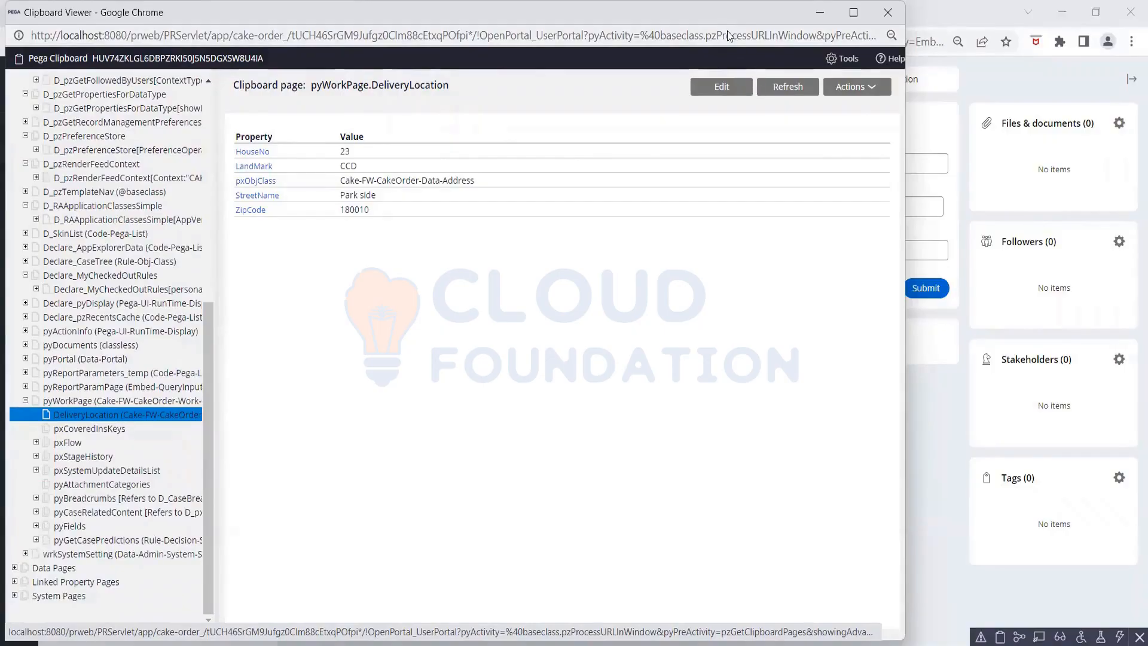
double_click(361, 23)
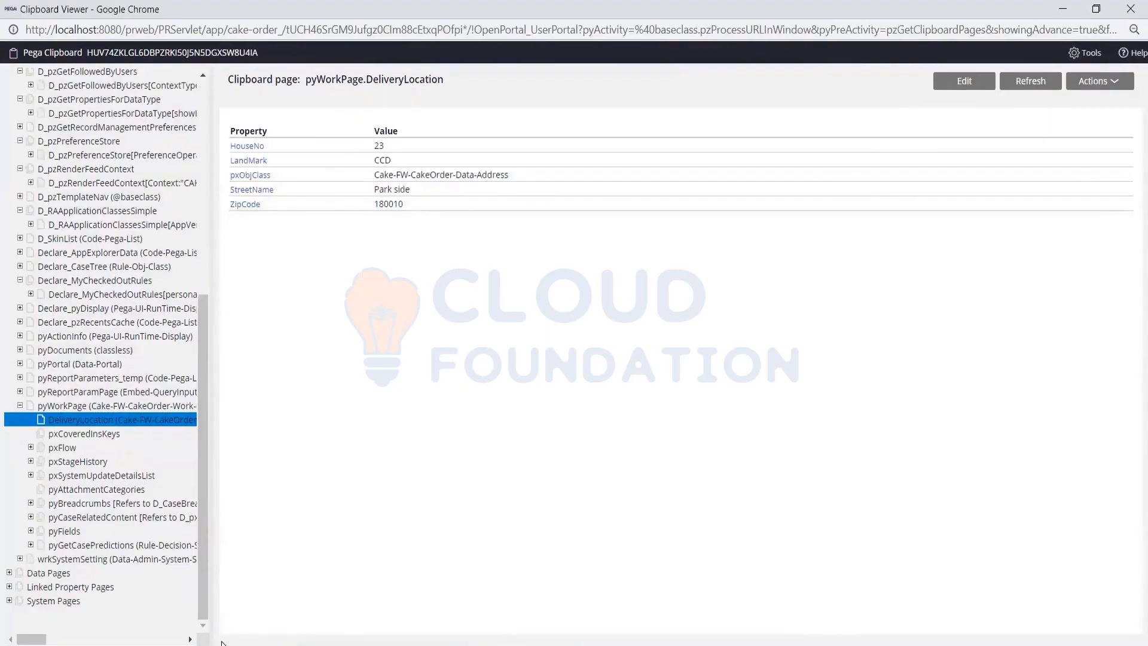
left_click(191, 639)
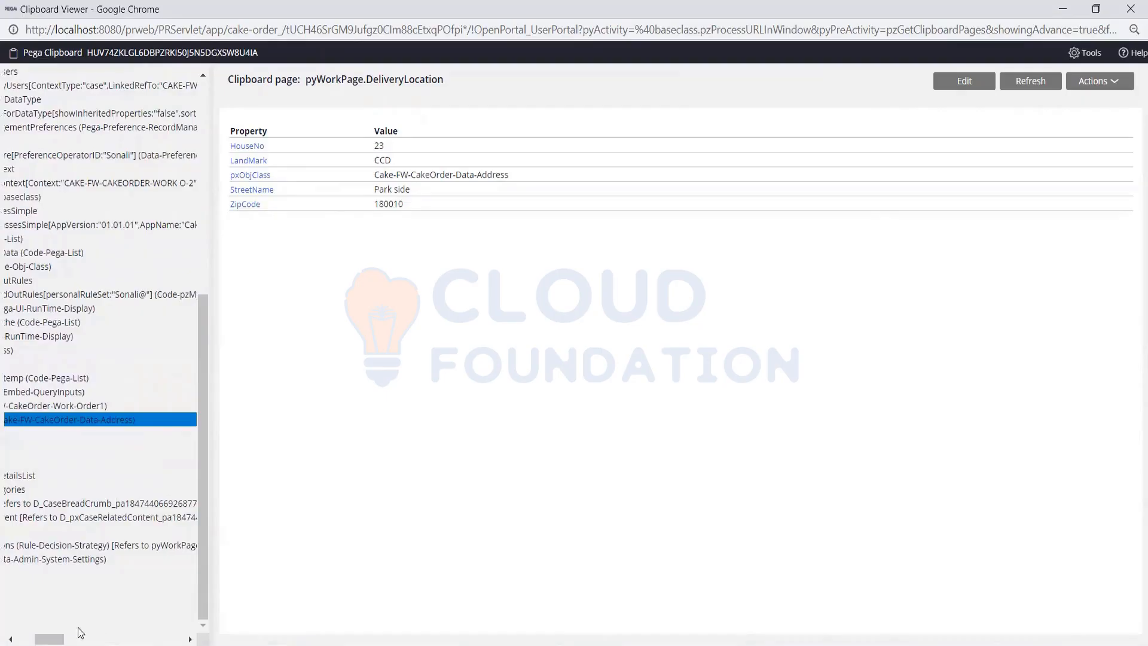
left_click(11, 639)
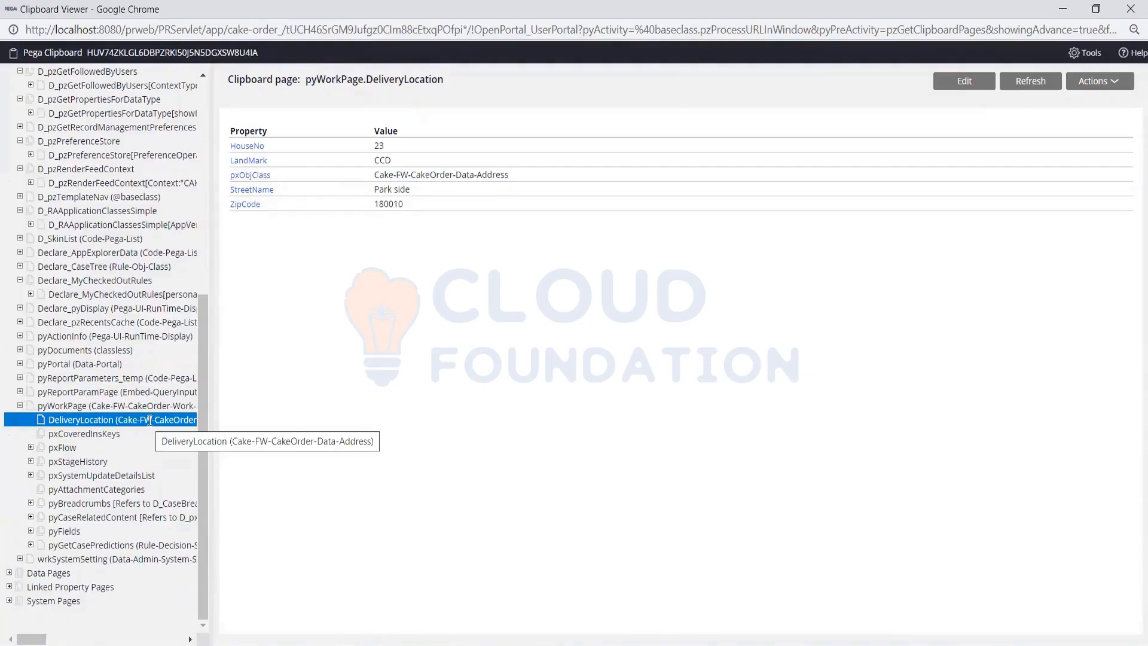
left_click_drag(25, 639, 41, 641)
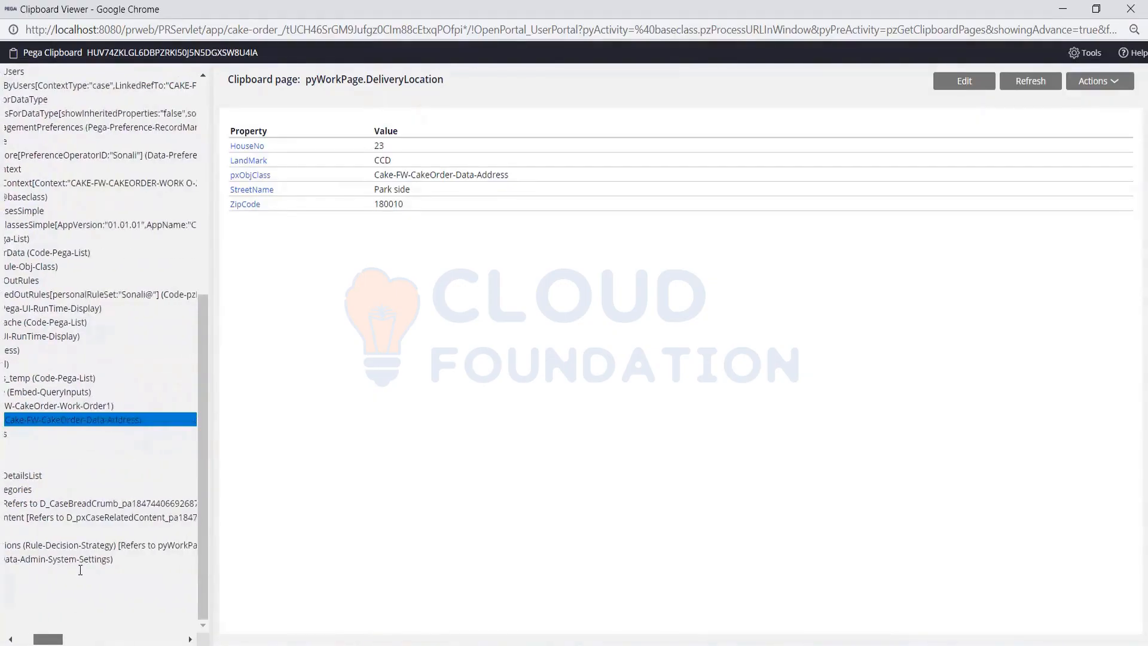
left_click_drag(203, 324, 203, 317)
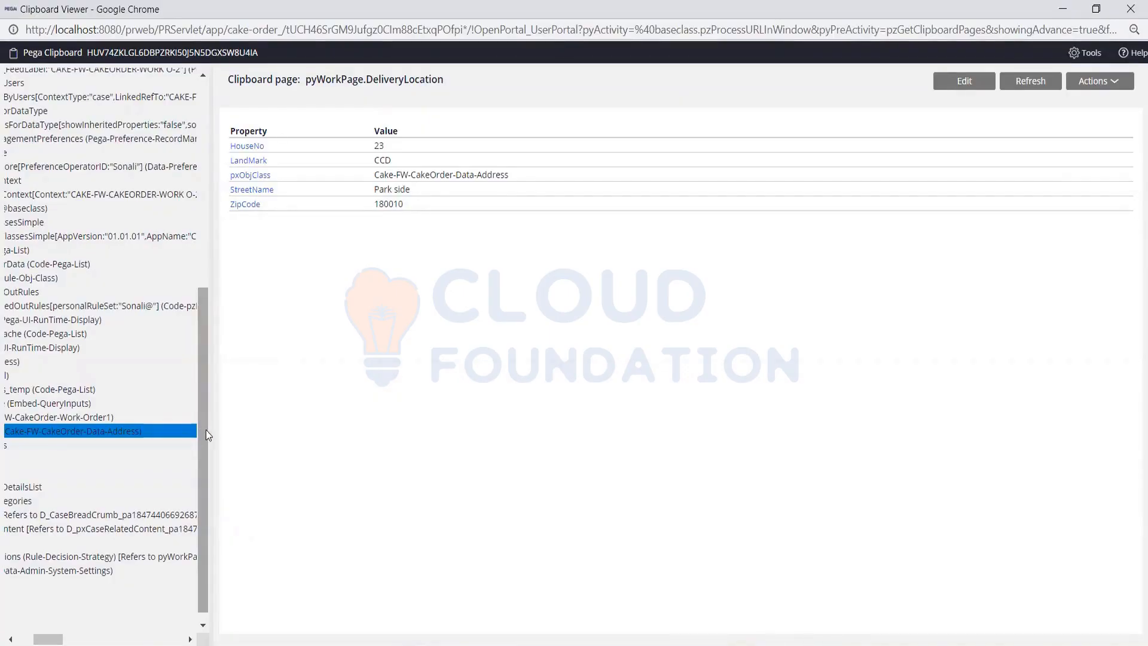
left_click_drag(210, 429, 749, 400)
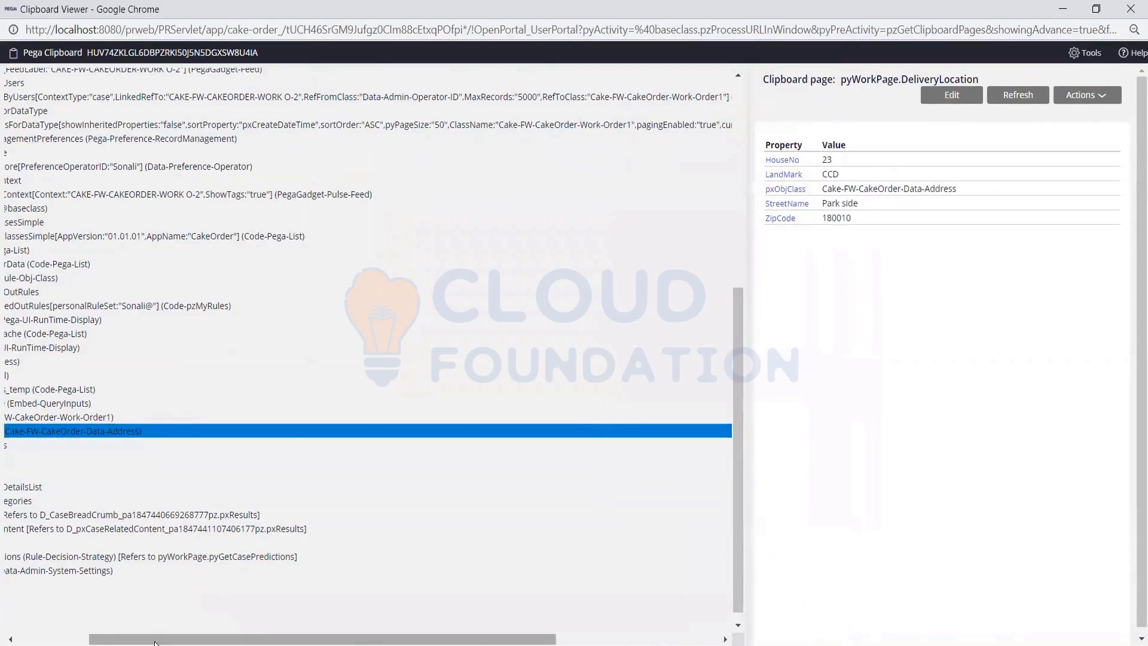
left_click_drag(154, 641, 85, 639)
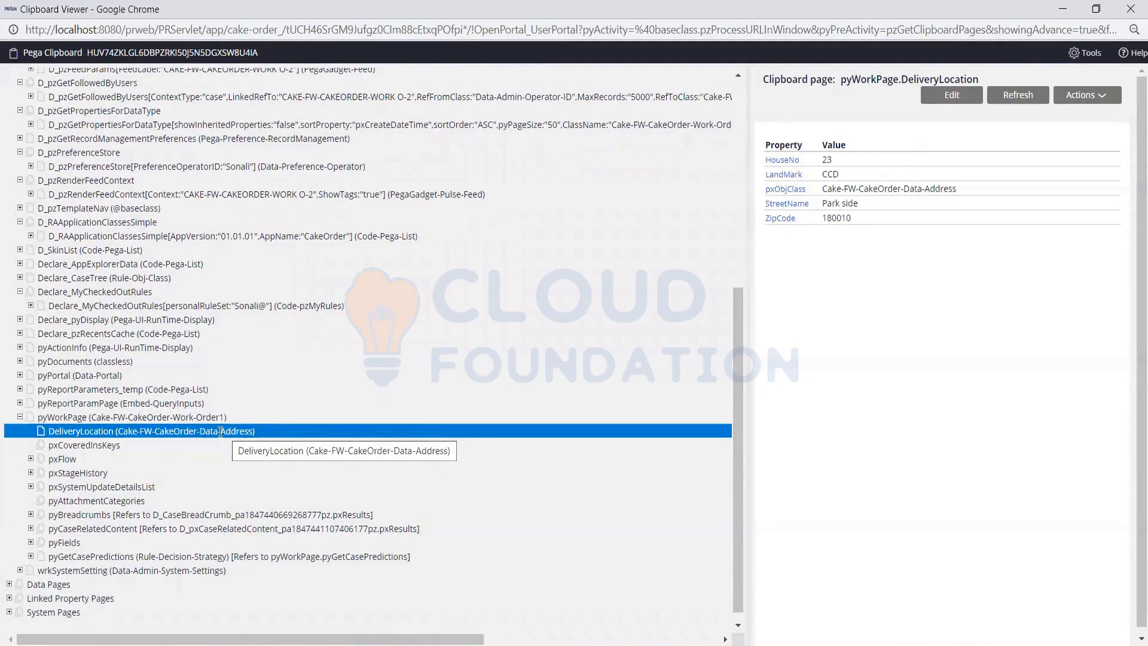
- Check the classes of pyWorkPage and DeliveryLocation in the page tree and close the Clipboard Viewer
left_click(197, 419)
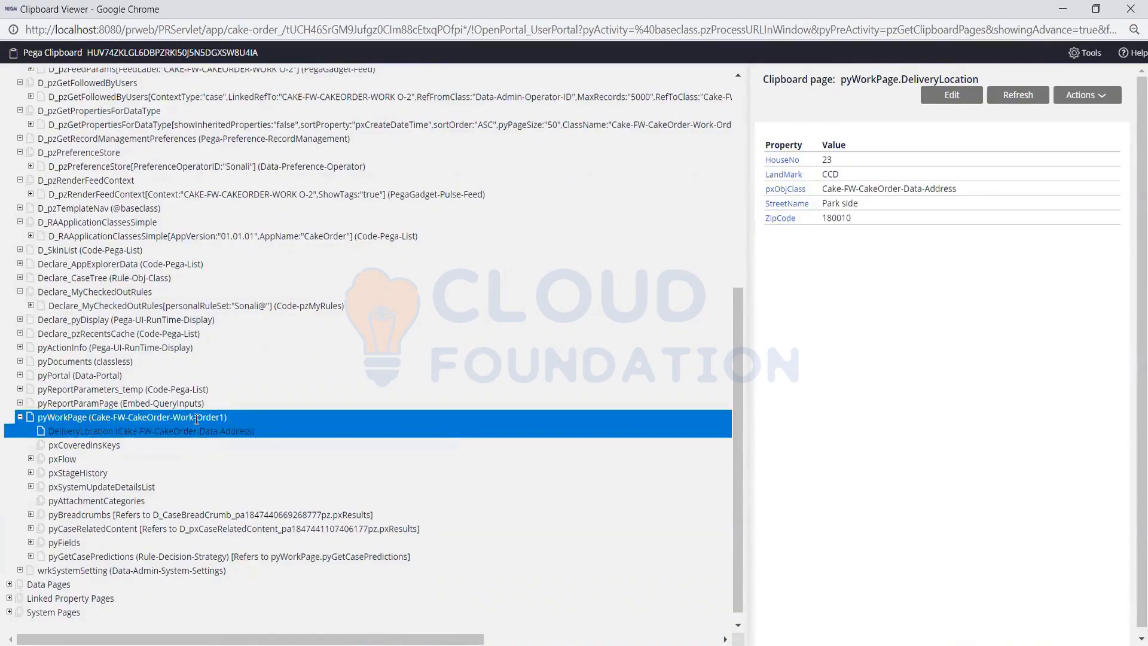
left_click(175, 432)
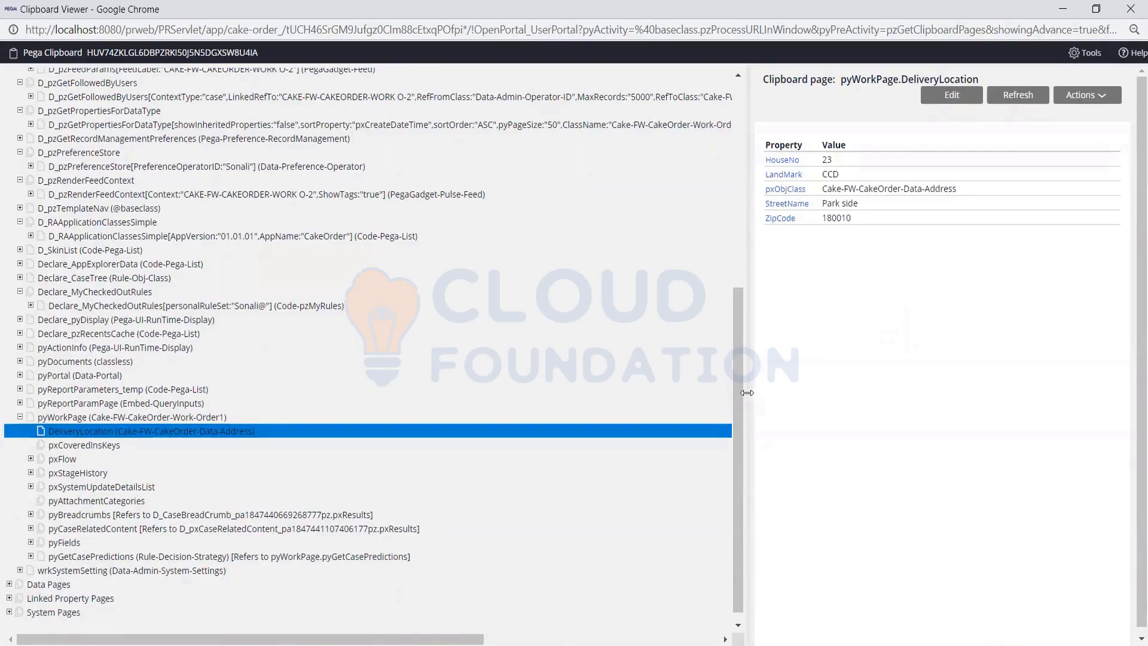
left_click_drag(743, 393, 339, 443)
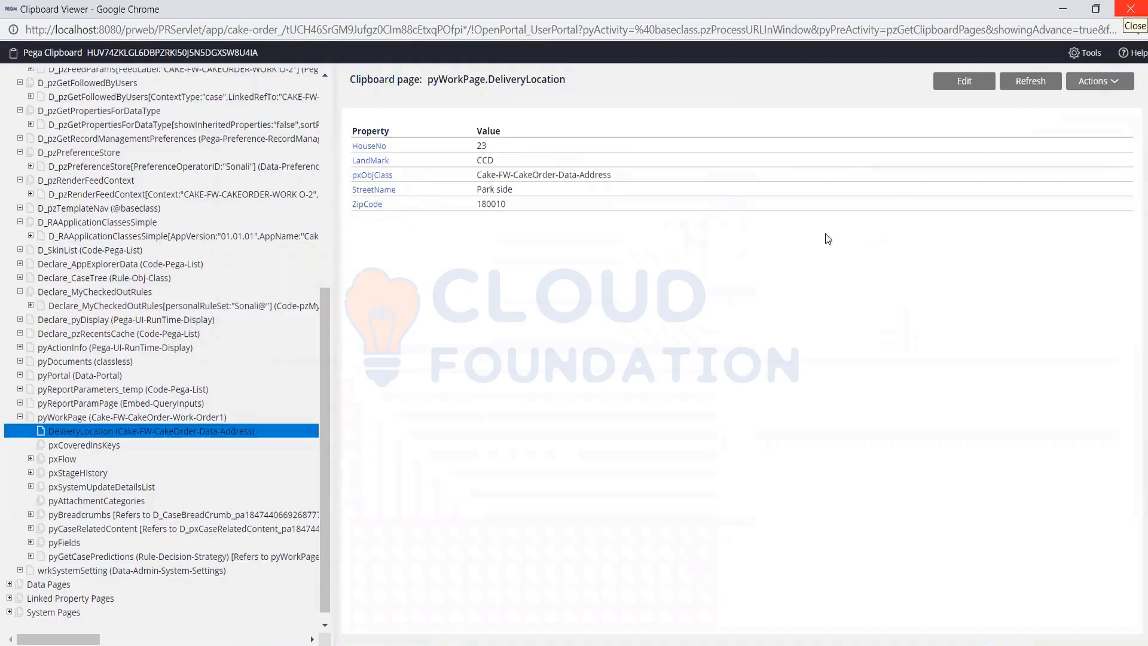
left_click(1129, 8)
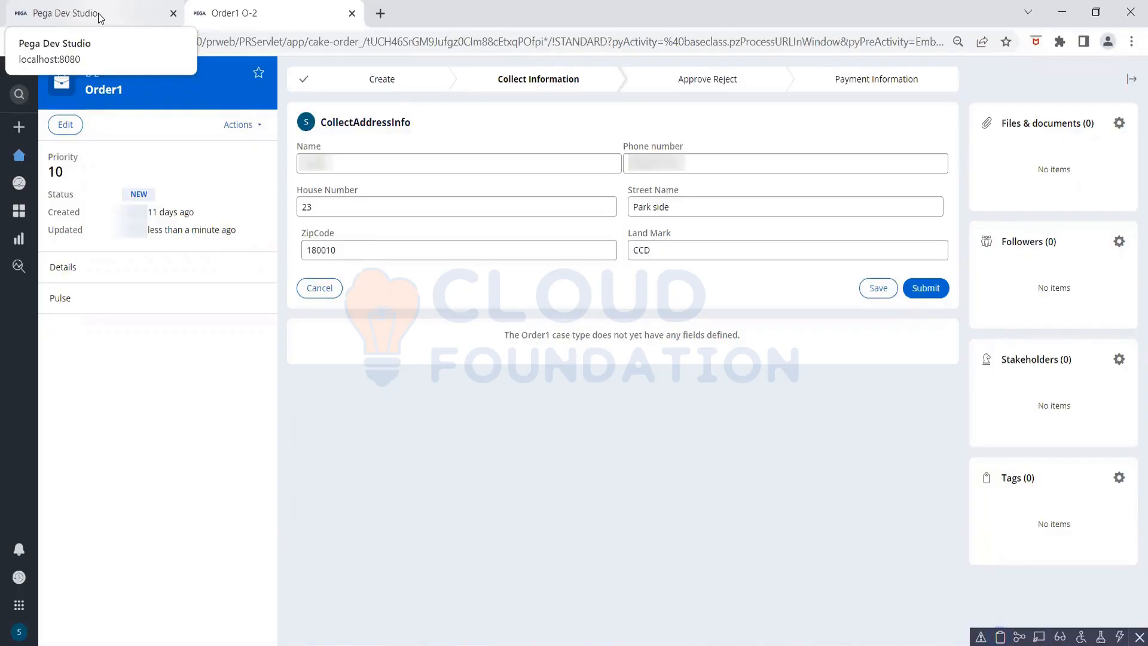
- Switch to Dev Studio and view the references of the AddressInfo section
left_click(99, 18)
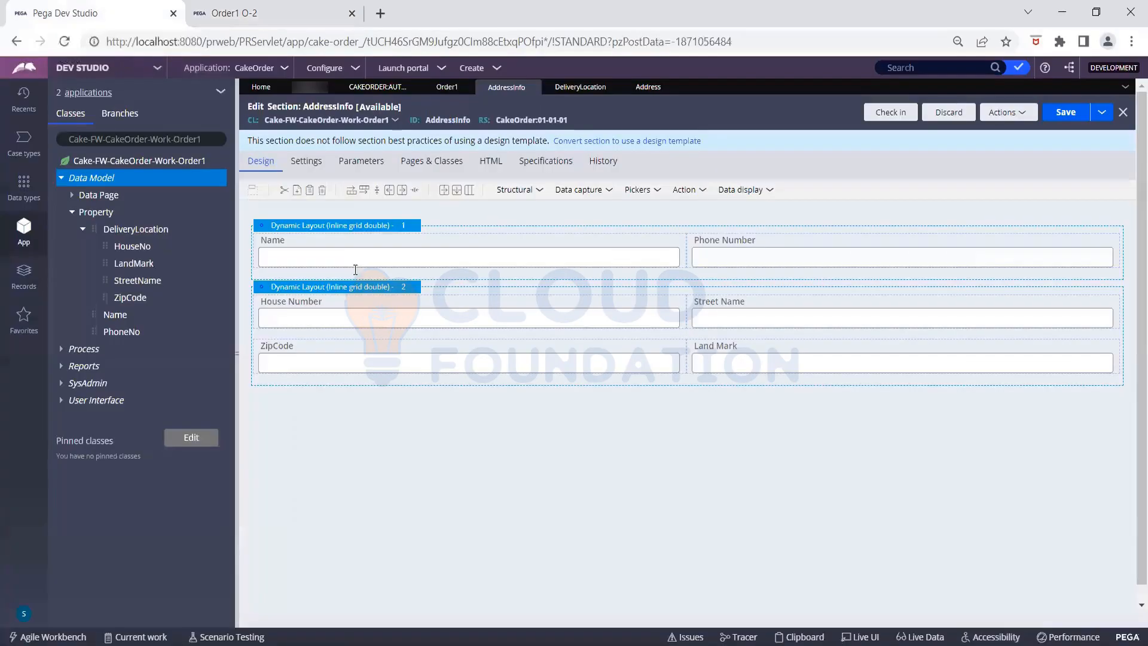
left_click(679, 239)
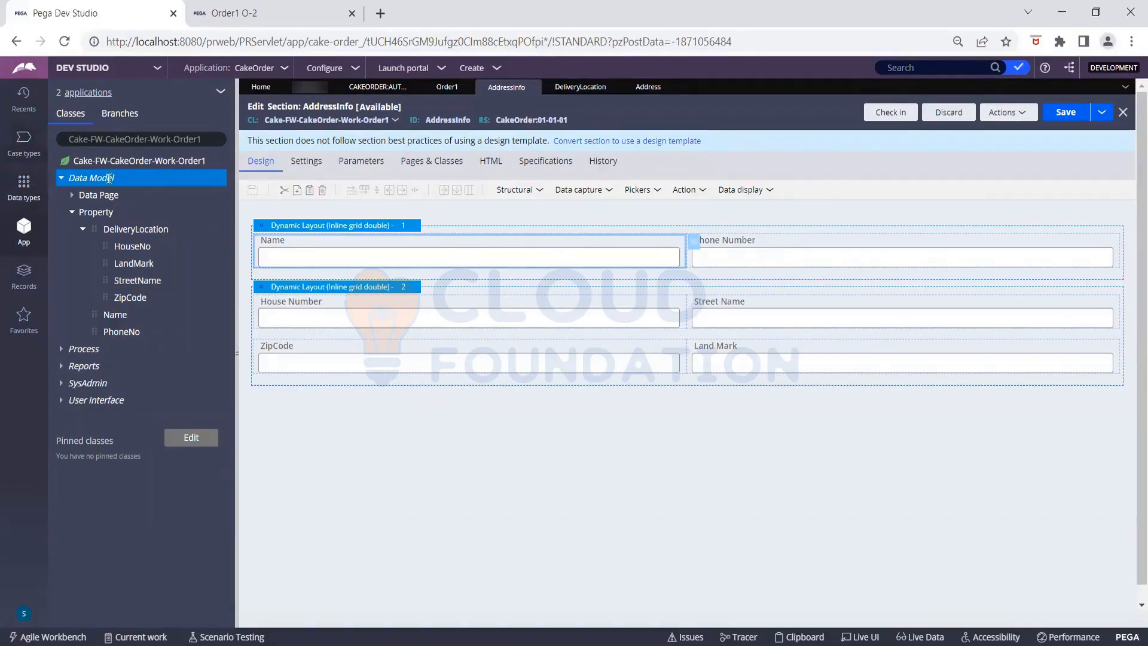
left_click(1007, 114)
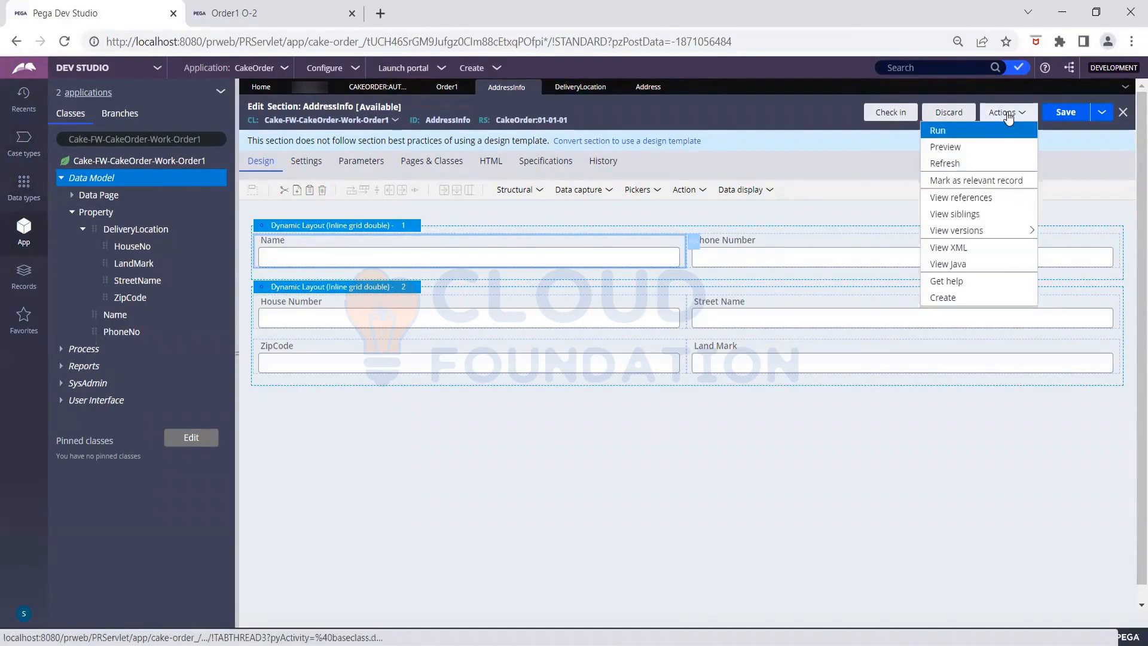
left_click(957, 198)
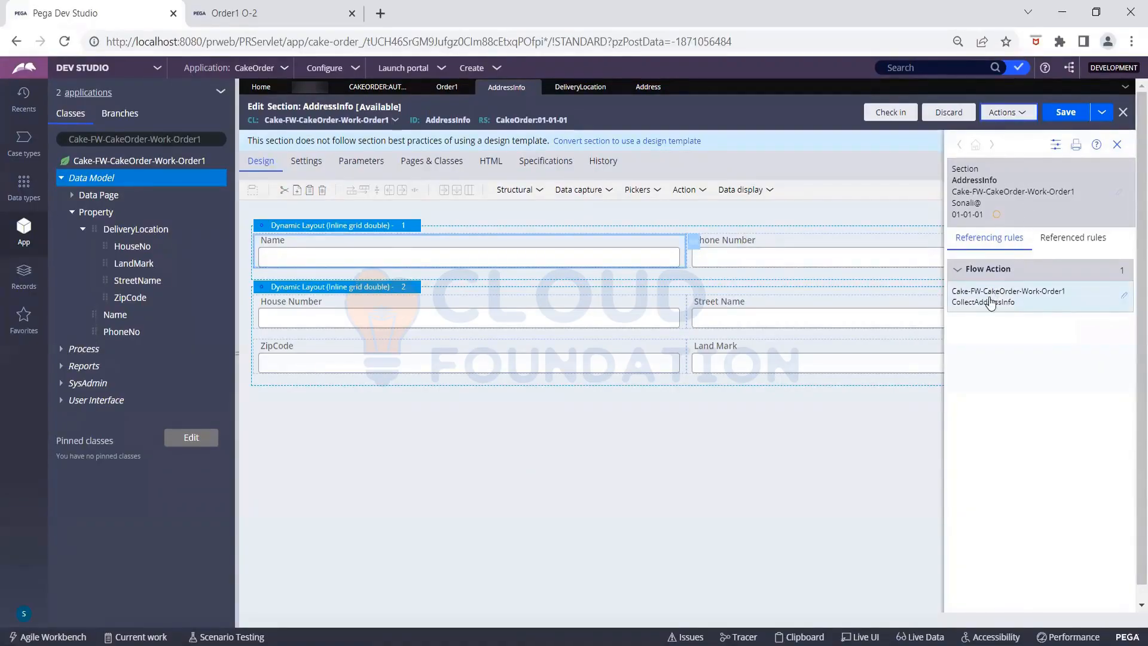
- Open the CollectAddressInfo flow action that references the AddressInfo section and show its pre-processing and post-processing settings
left_click(1125, 299)
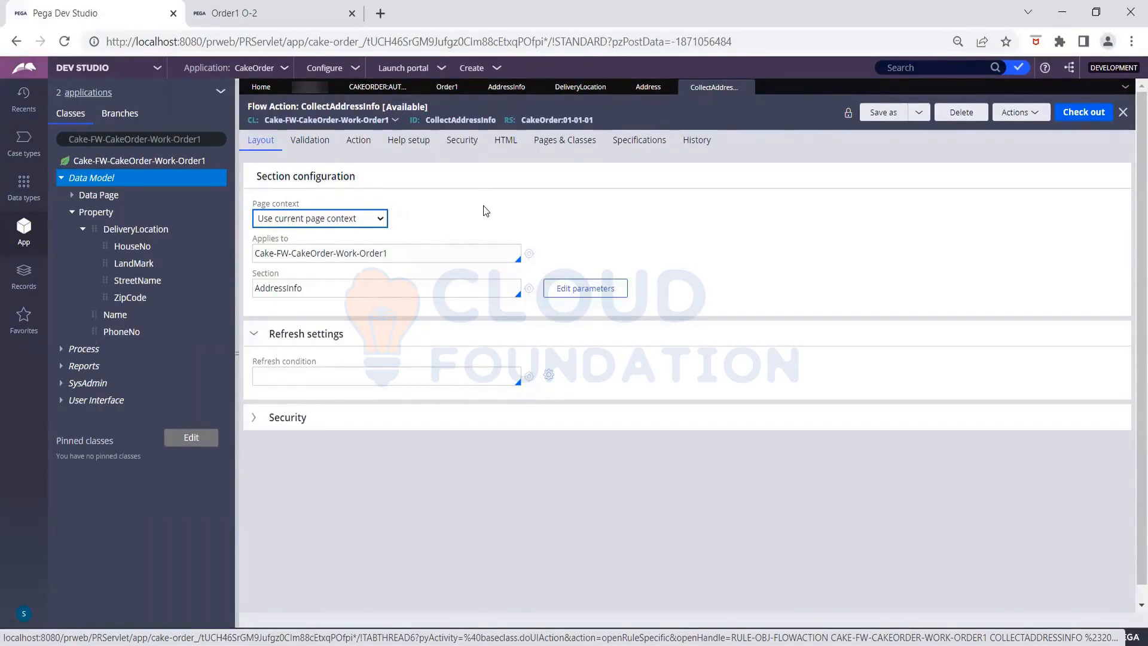
left_click(1022, 114)
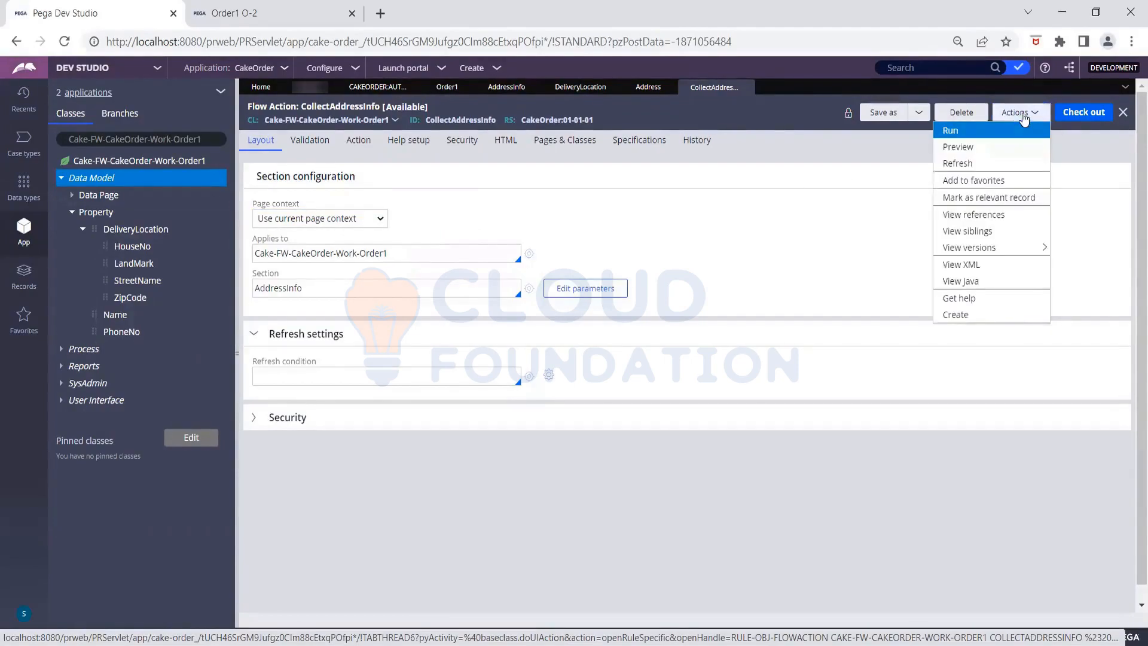
left_click(782, 233)
left_click(783, 232)
left_click(779, 225)
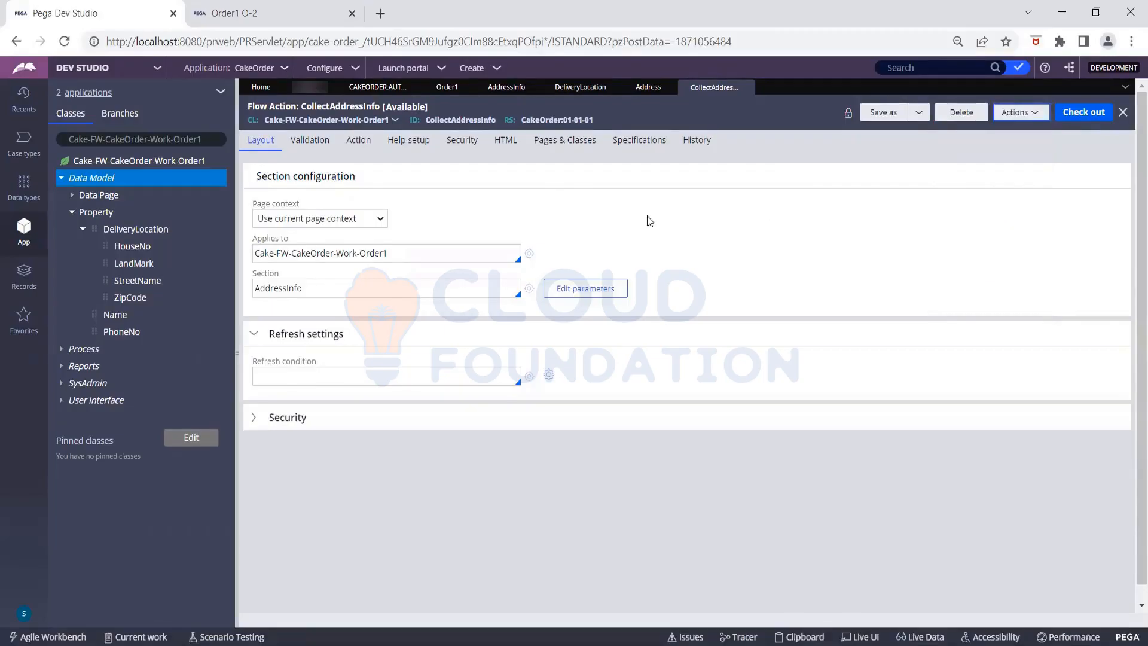
left_click(360, 141)
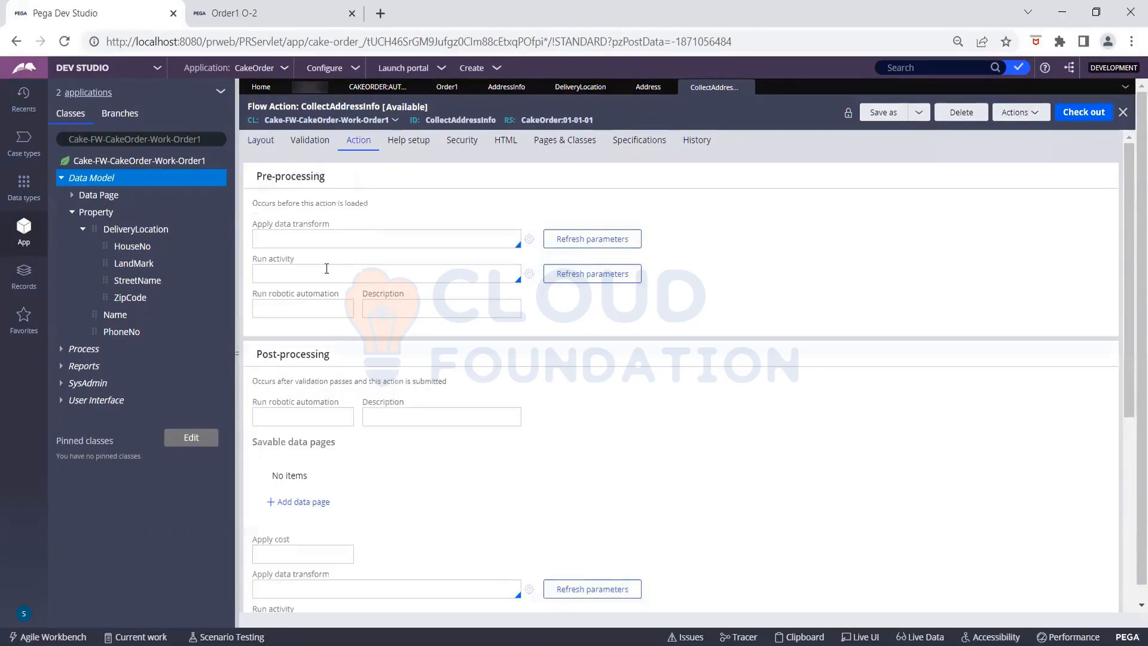
left_click(392, 309)
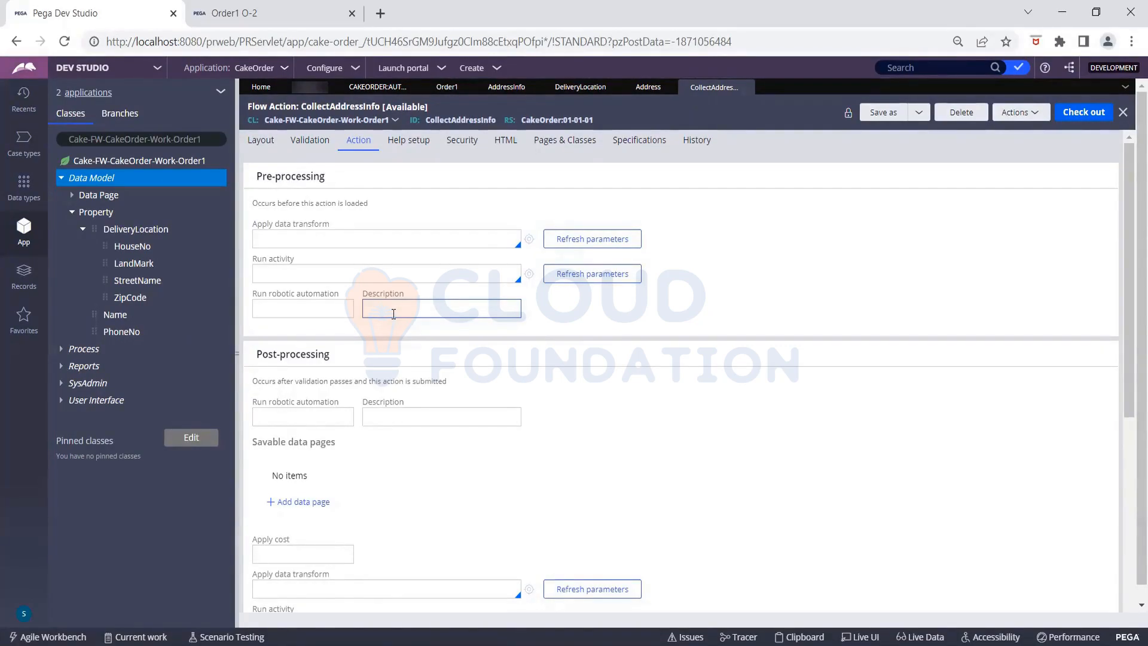
- Enter DefaultAddressInfo as the data transform to apply in pre-processing and open the creation form for that record
left_click(407, 236)
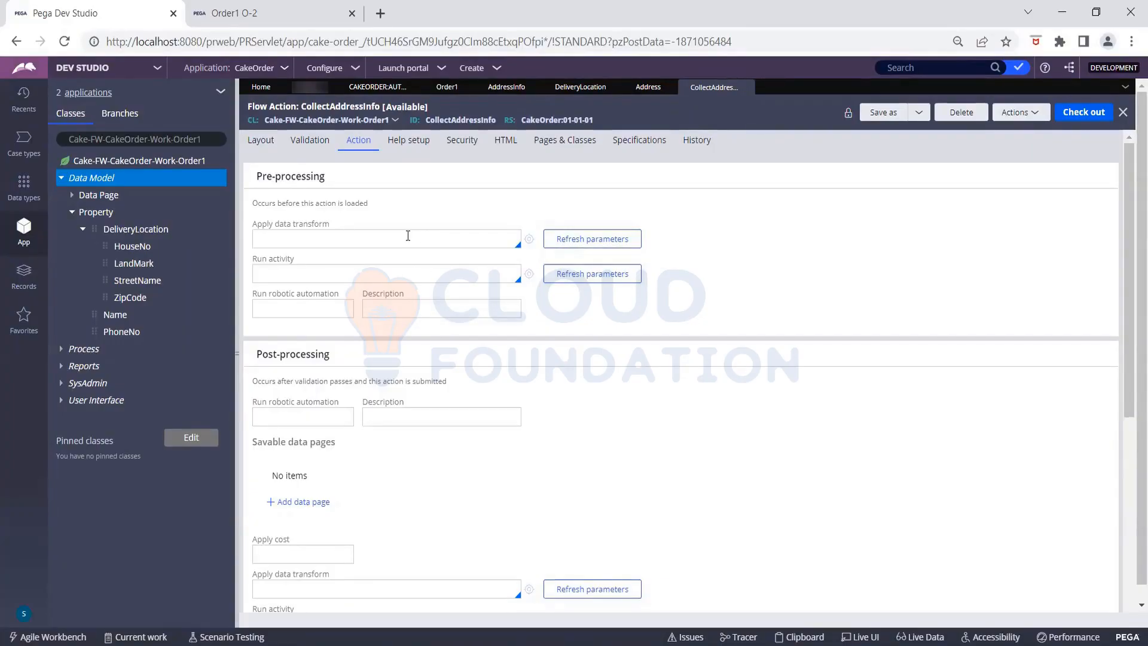
type("DefaultAddressInfo")
left_click(529, 240)
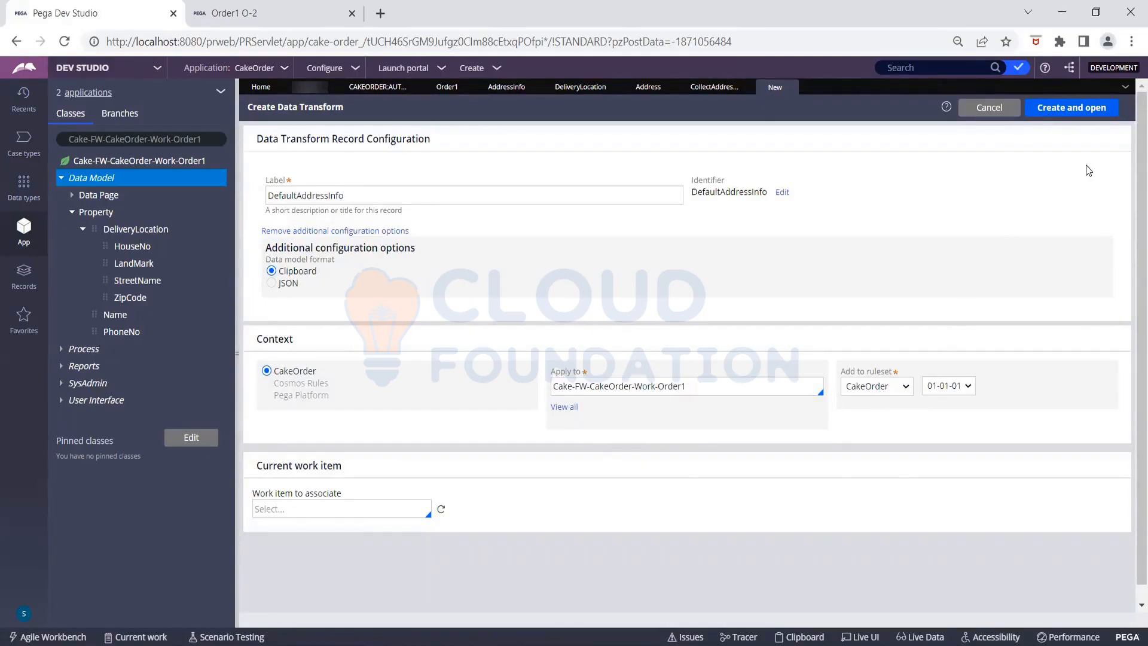
- Create the DefaultAddressInfo data transform in Cake-FW-CakeOrder-Work-Order1 and set the first row's target to .Name
left_click(1067, 107)
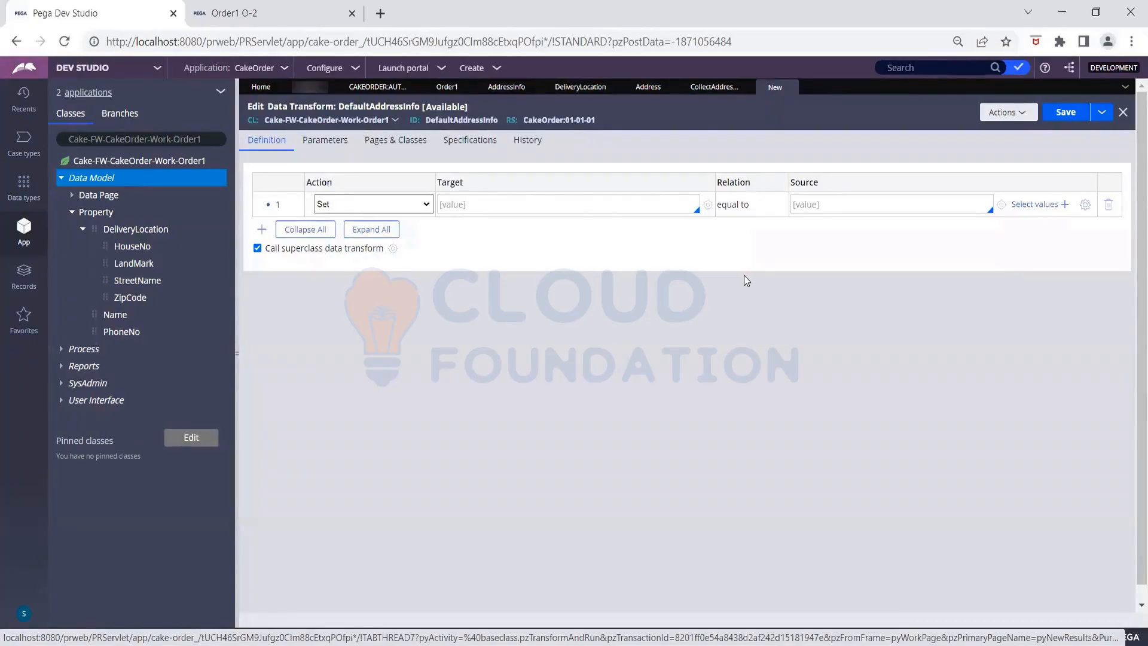
left_click(551, 206)
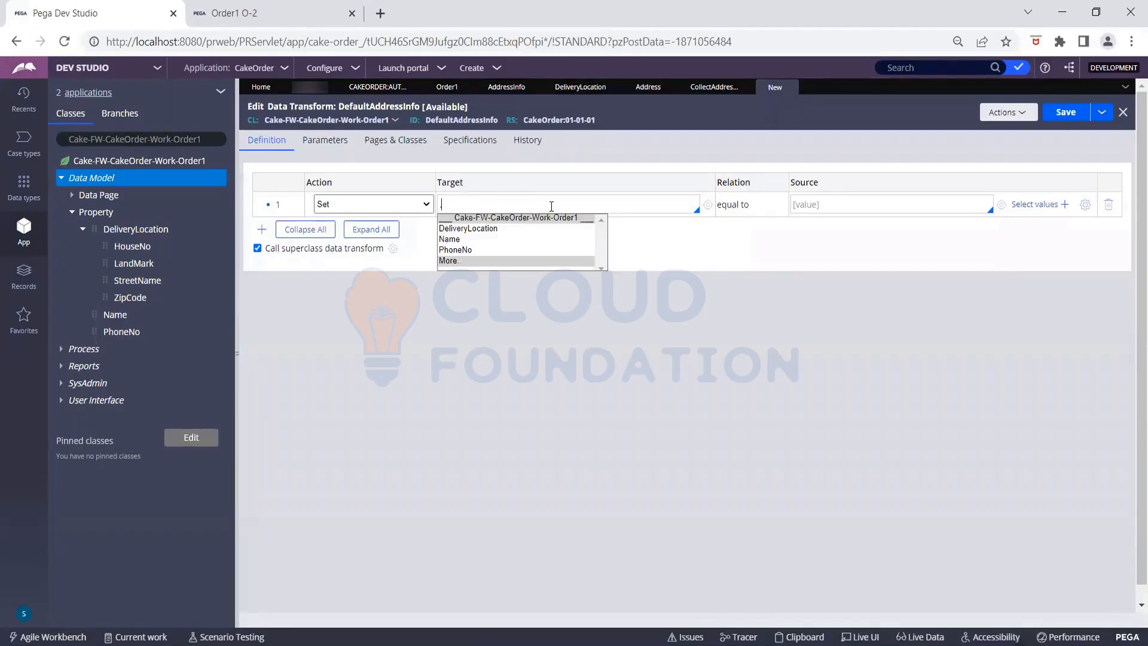
left_click(466, 240)
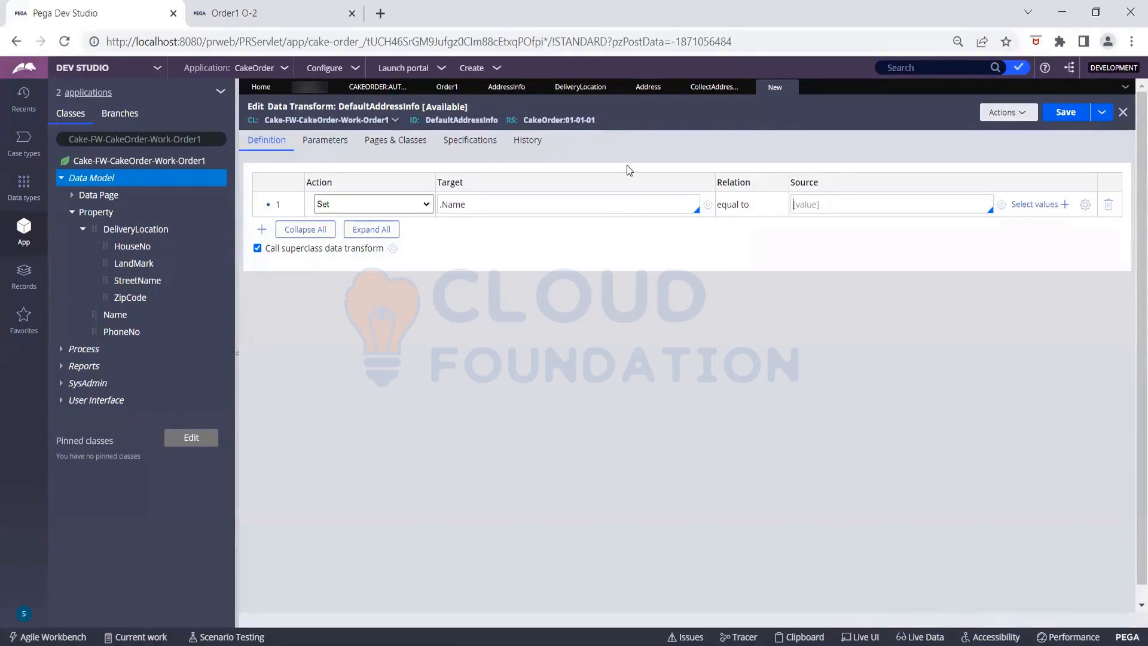
- Switch to the Order1 case, open its clipboard and view the OperatorID page among the system pages
left_click(269, 15)
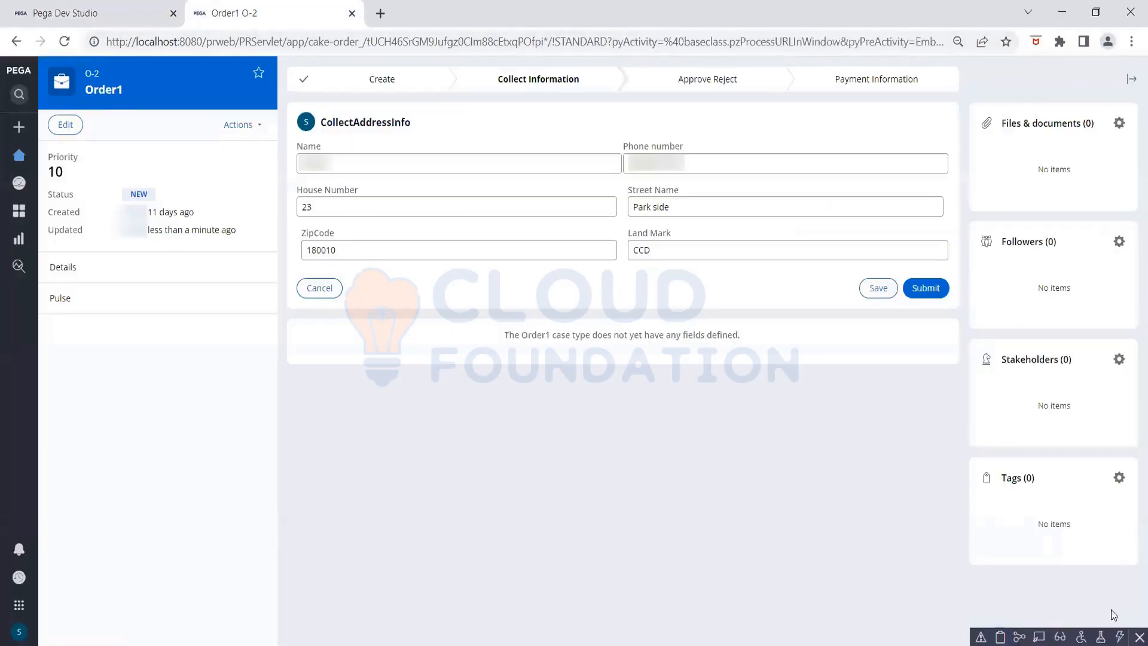
left_click(1000, 637)
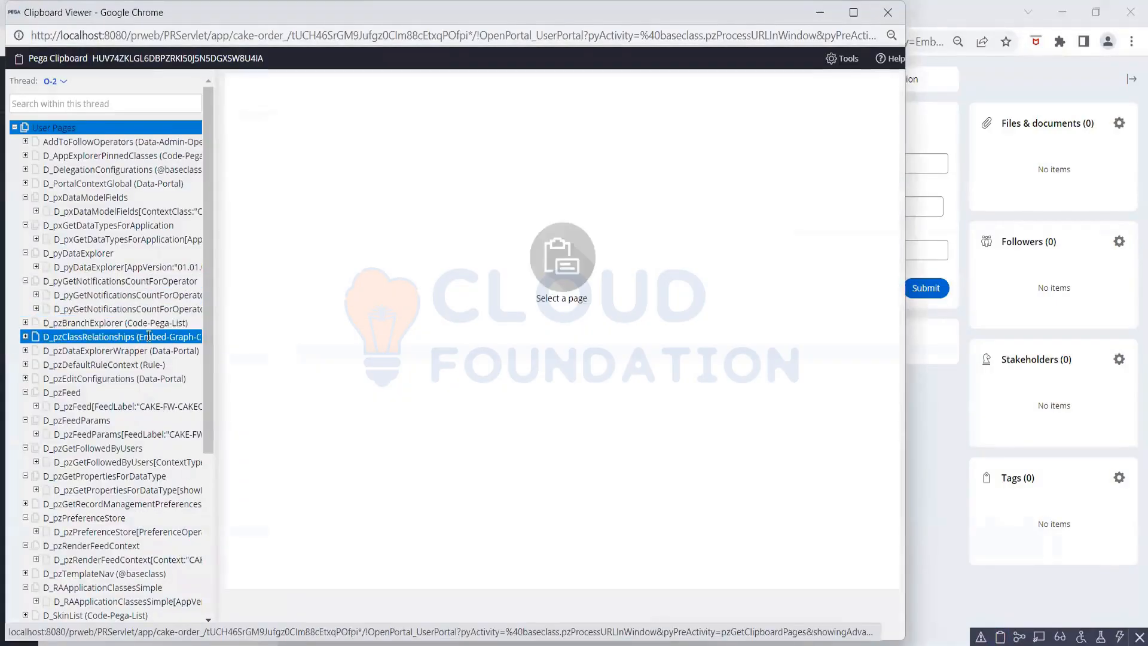
scroll(149, 336, "down", 4)
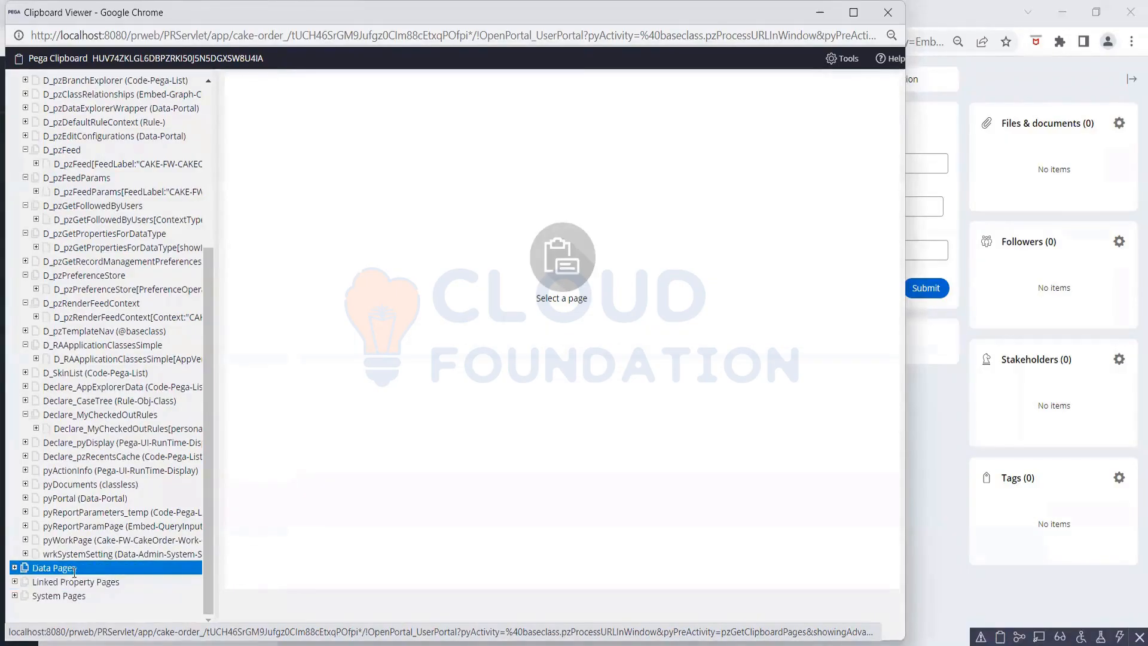
scroll(74, 572, "up", 5)
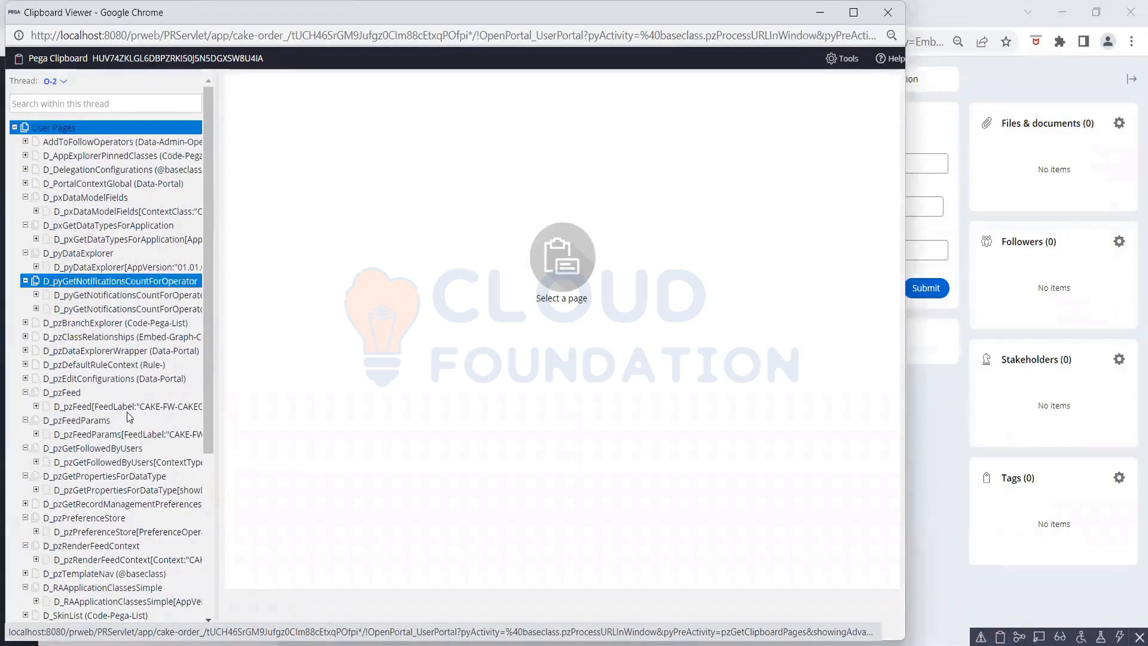
scroll(86, 323, "down", 4)
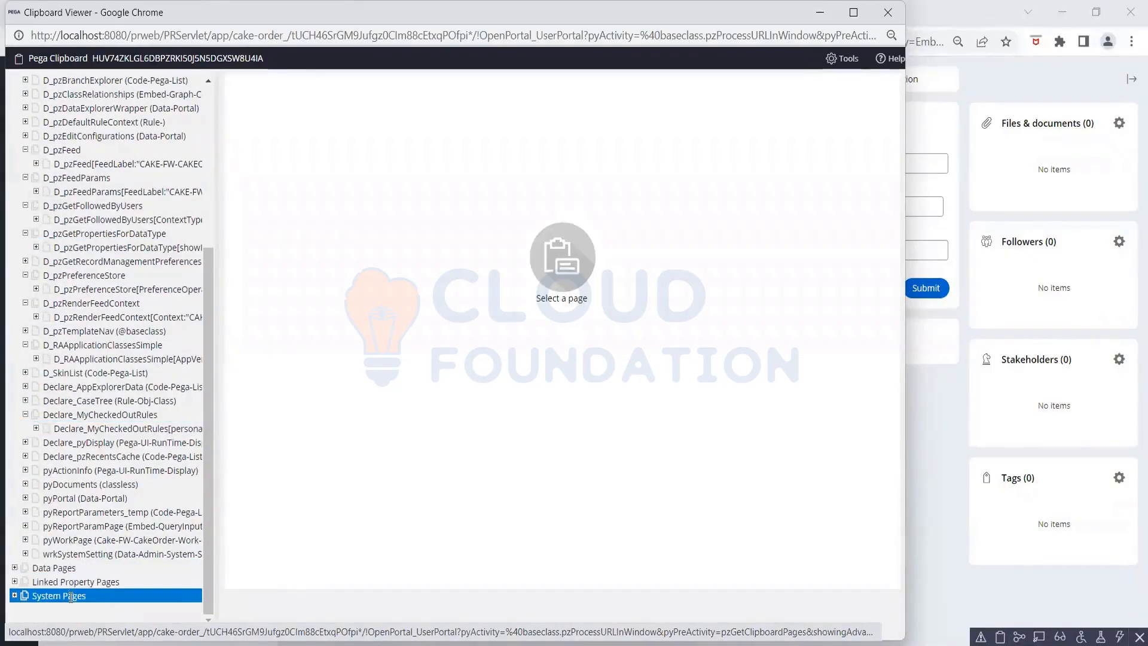
left_click(15, 596)
scroll(68, 592, "down", 1)
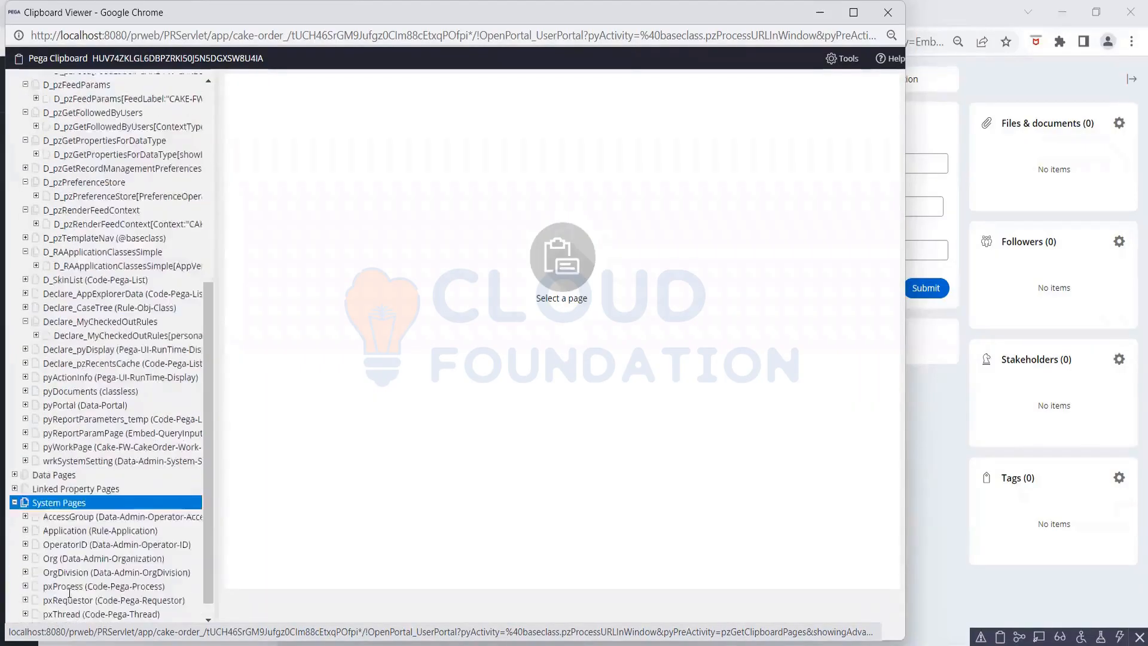
scroll(63, 526, "down", 1)
left_click(65, 526)
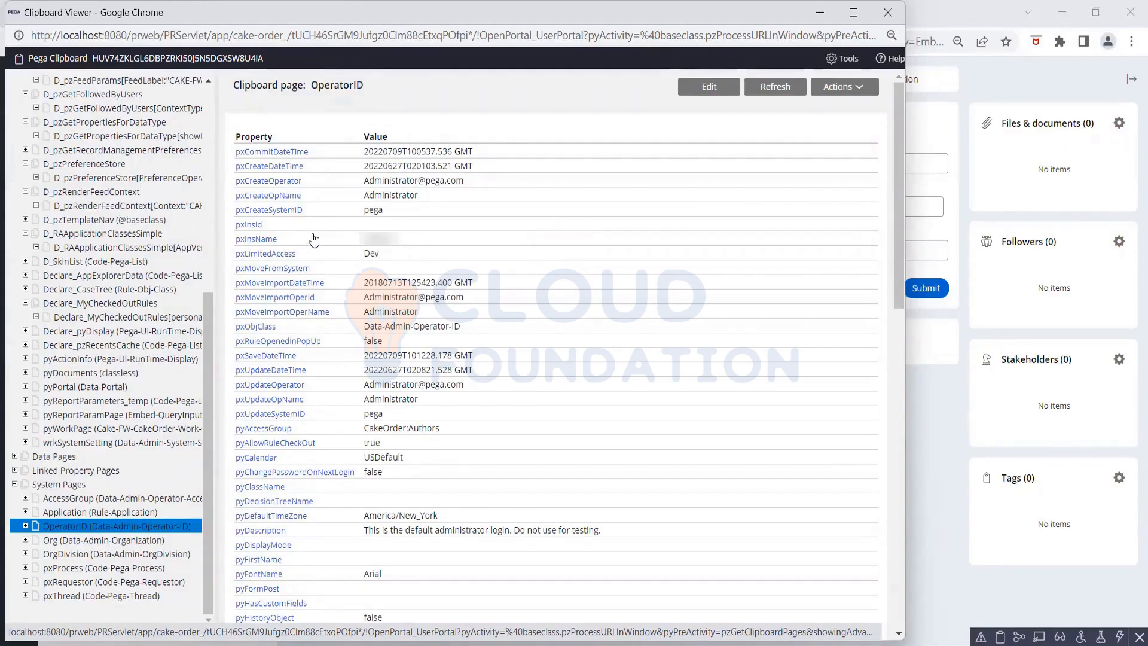
- Search the OperatorID page for the operator's name and select the property name pyUserName
key("ctrl+f")
type("Sonali")
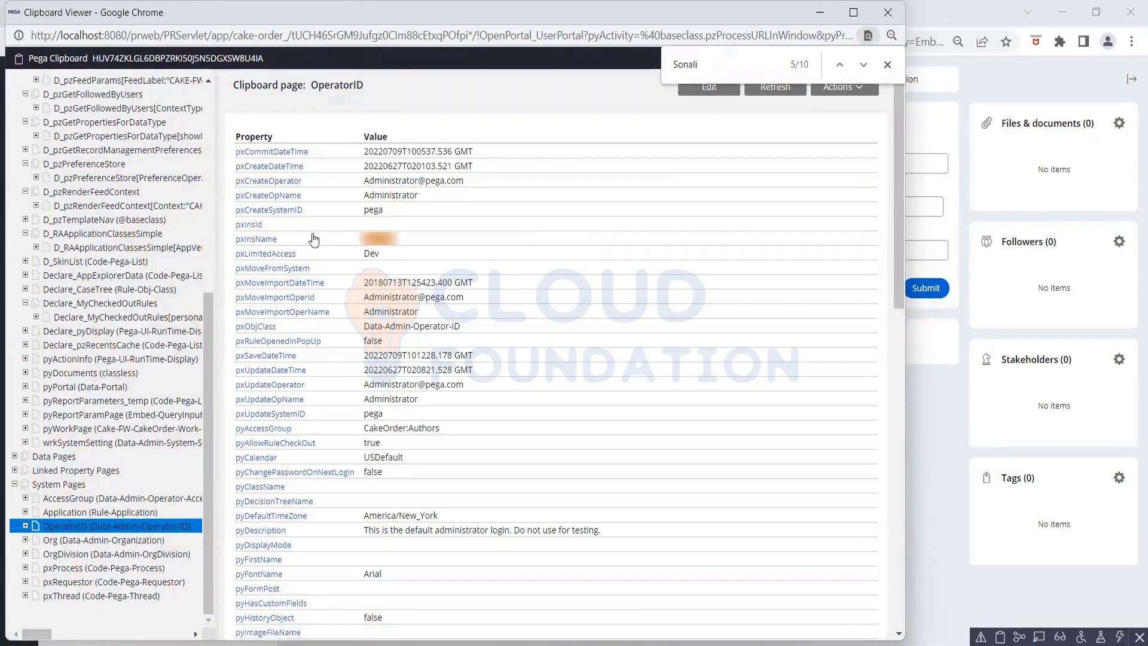
key("Return")
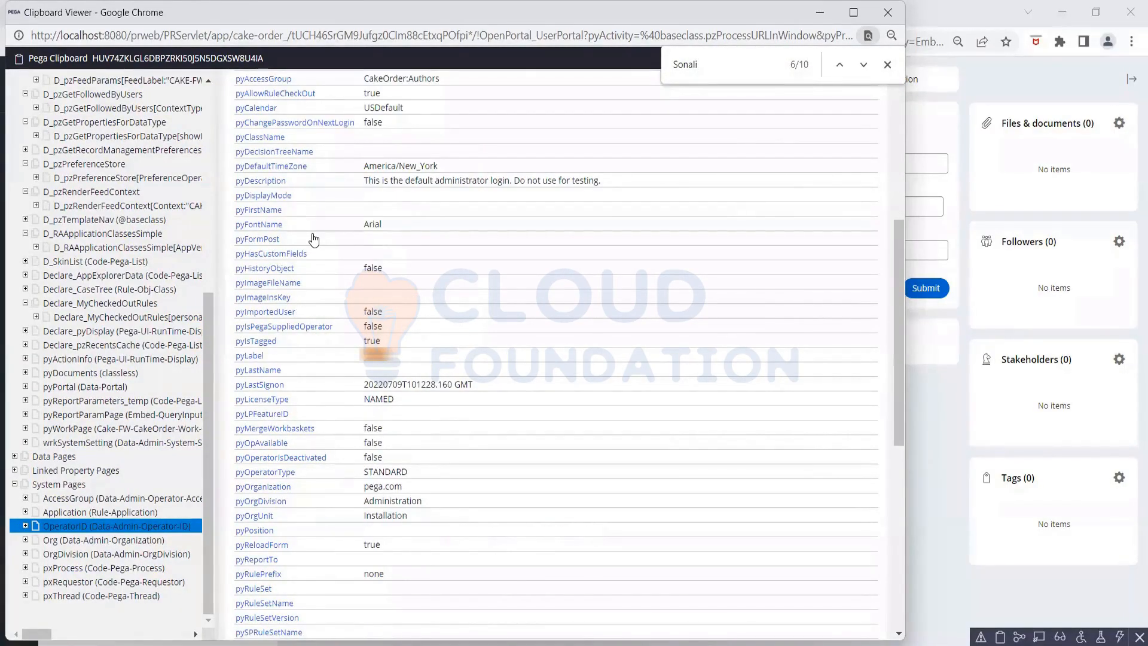
key("Return")
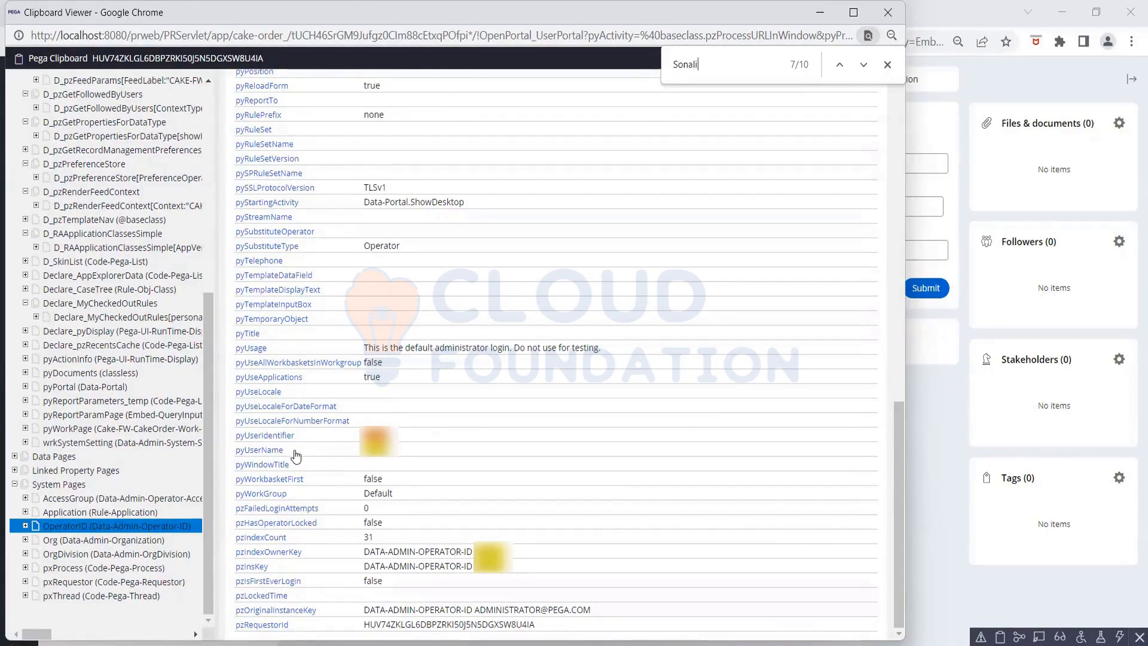
left_click_drag(295, 456, 226, 447)
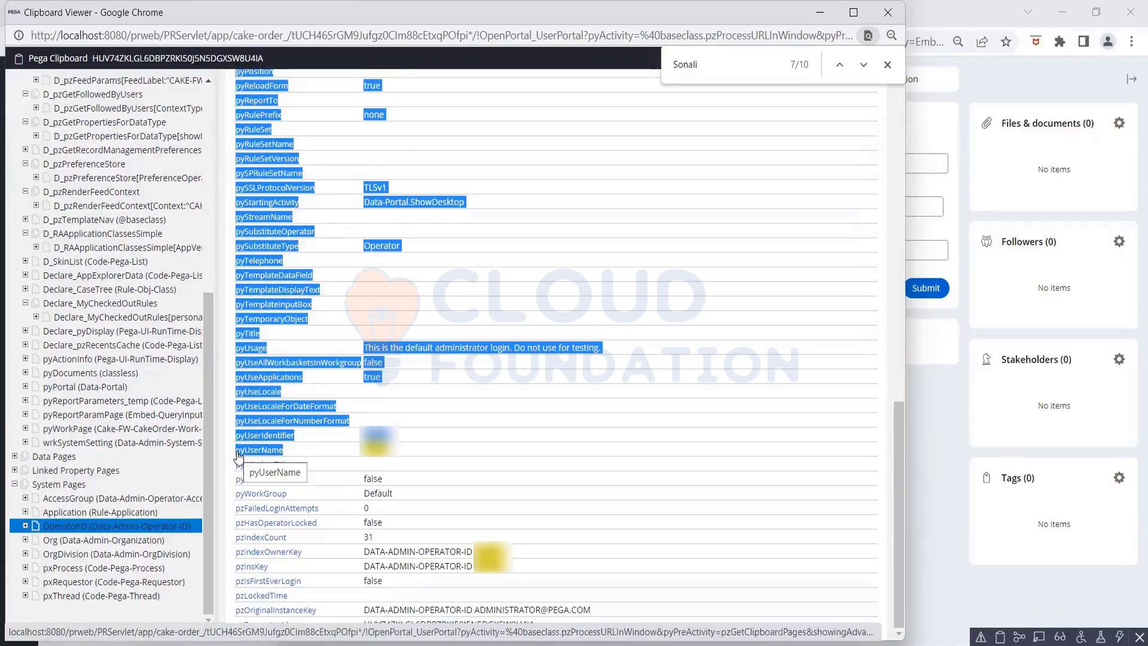
left_click(305, 457)
left_click_drag(301, 456, 236, 460)
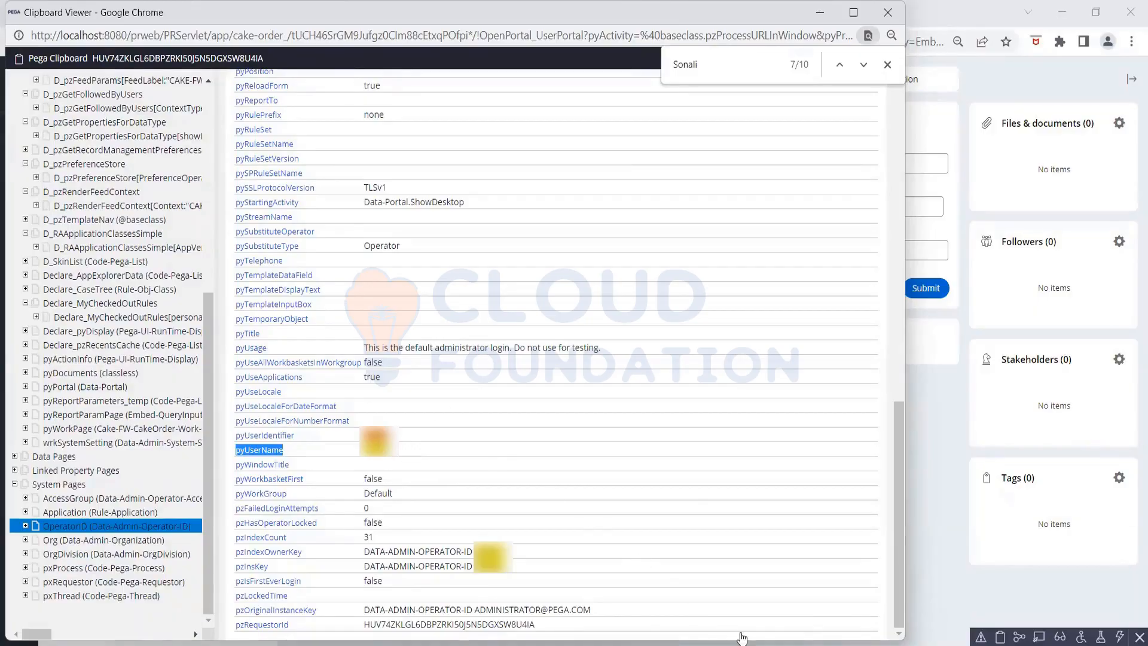
- Return to the DefaultAddressInfo data transform, set the .Name row's source to .pyUserName and save the rule
mouse_move(747, 644)
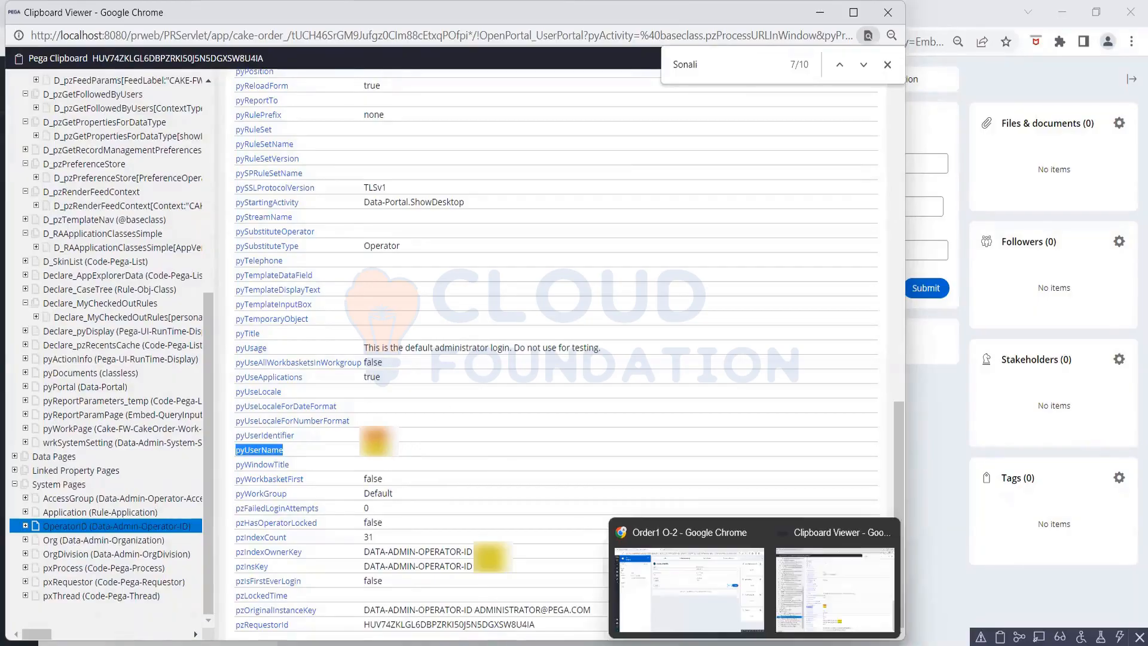
left_click(697, 599)
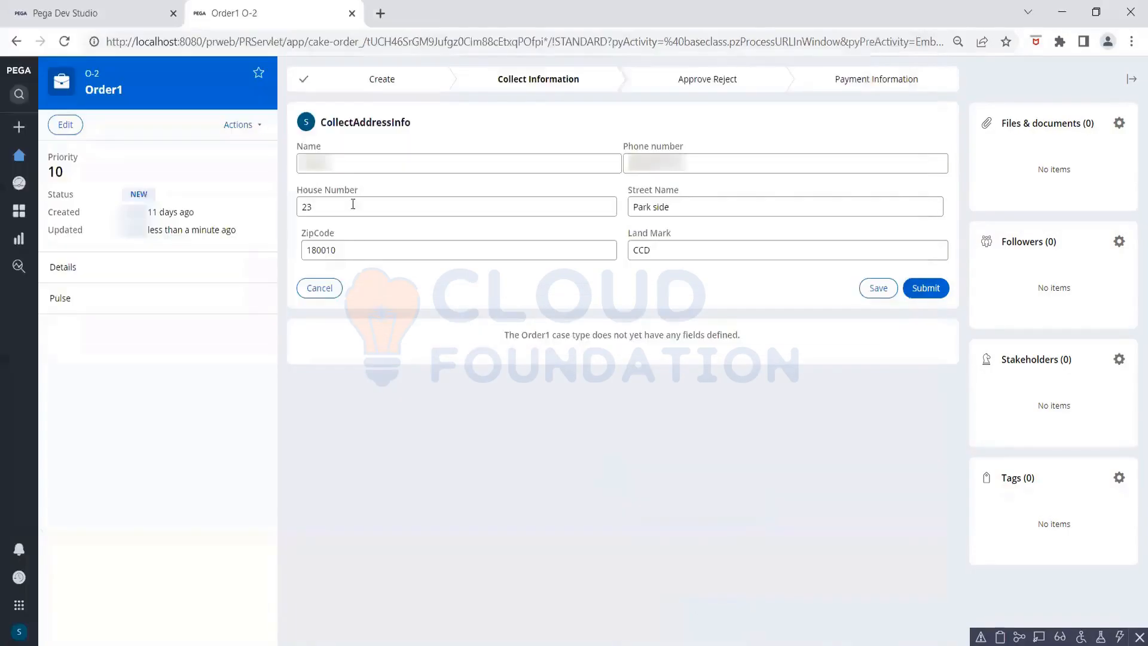
left_click(87, 20)
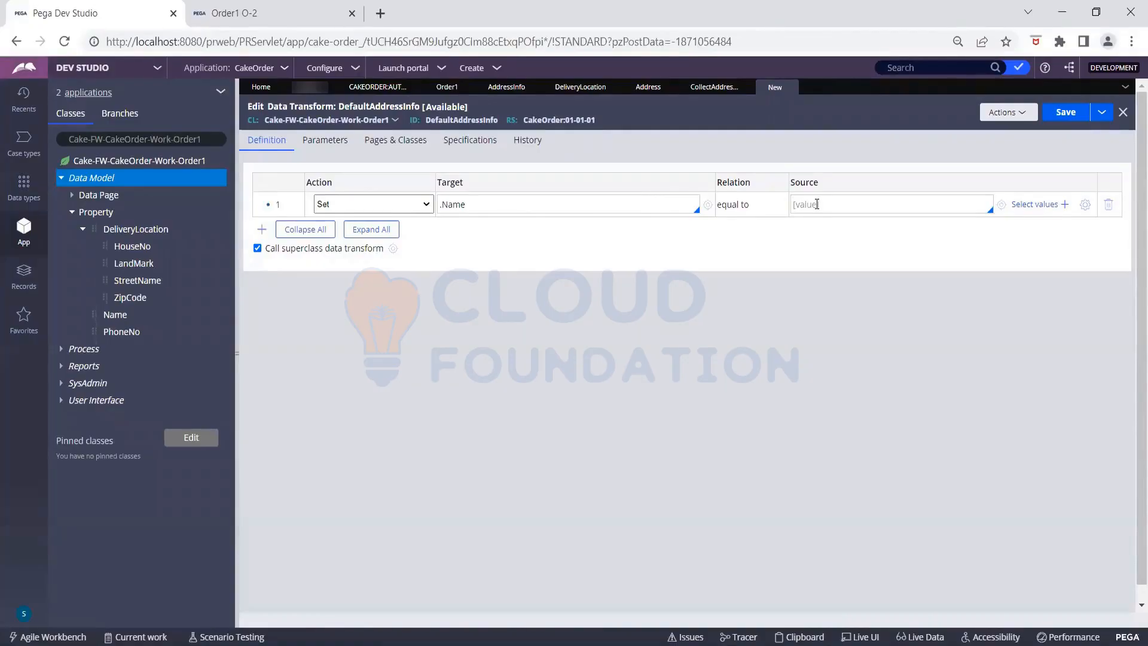
left_click(817, 204)
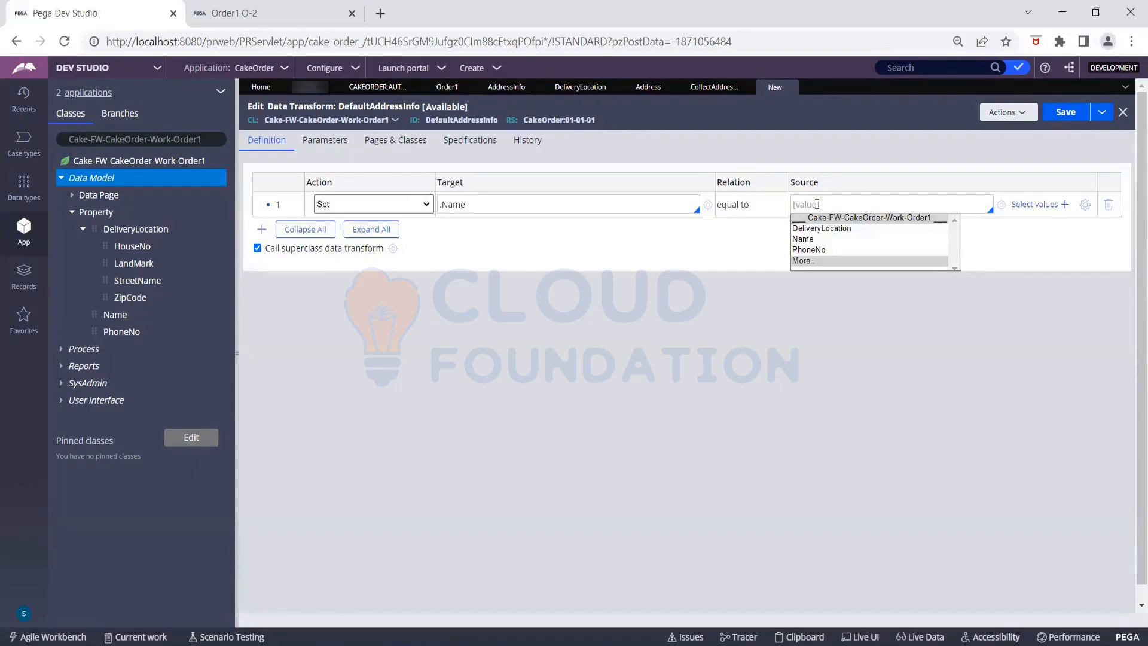
type(".")
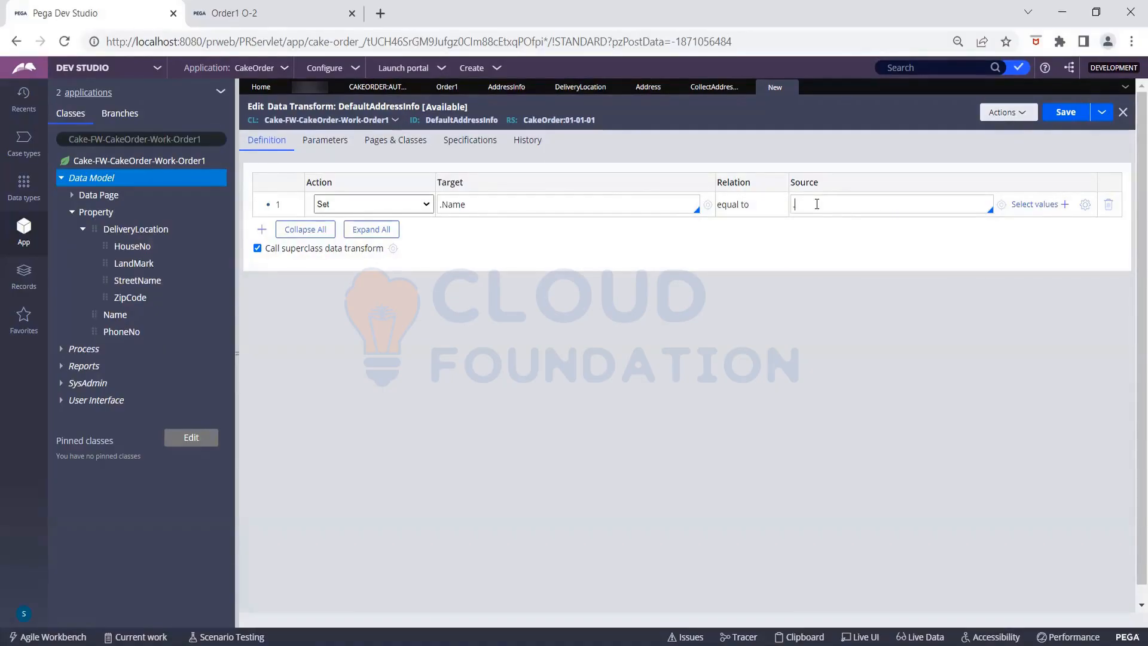
type("pyUserName")
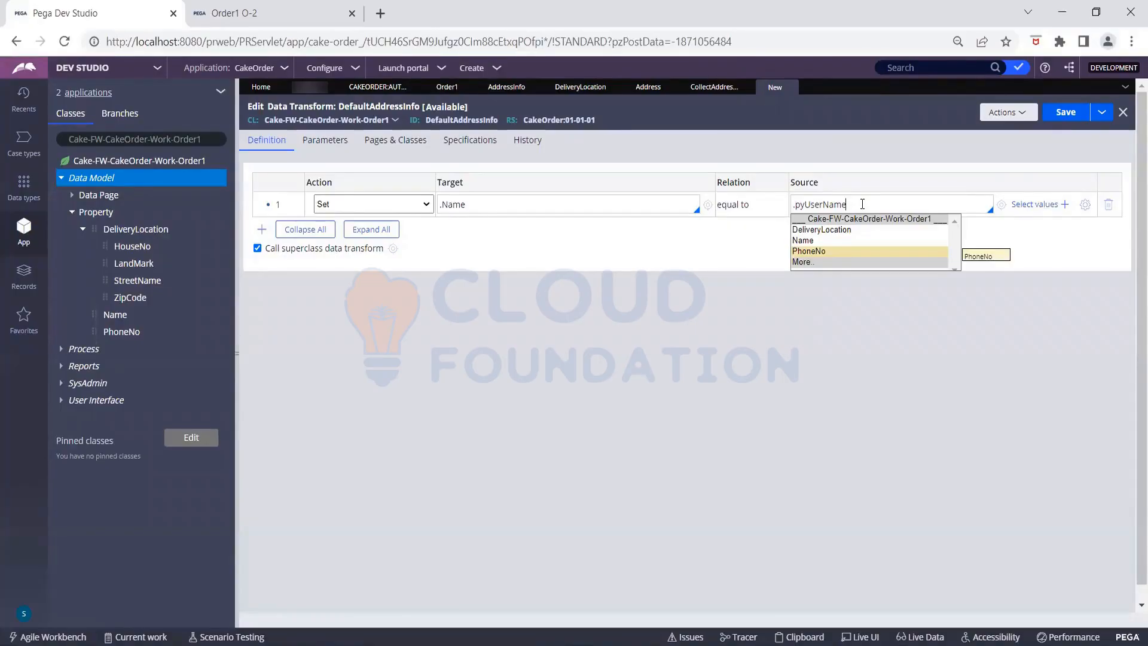
left_click(1065, 115)
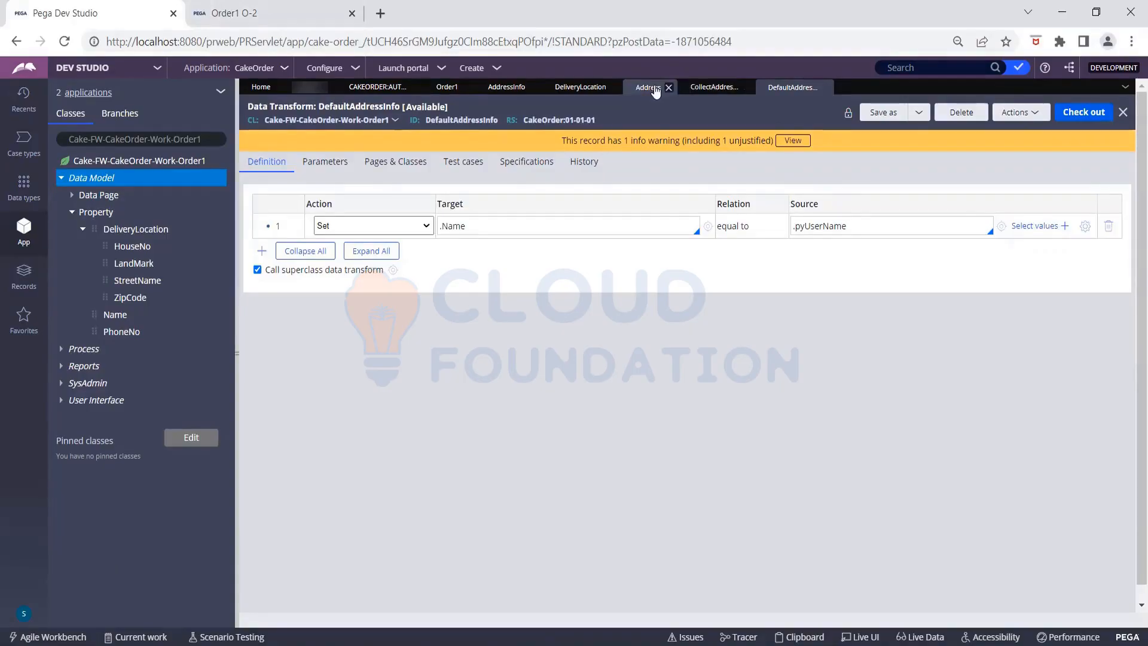
- Check out the CollectAddressInfo flow action and save it with DefaultAddressInfo as its pre-processing data transform
left_click(700, 88)
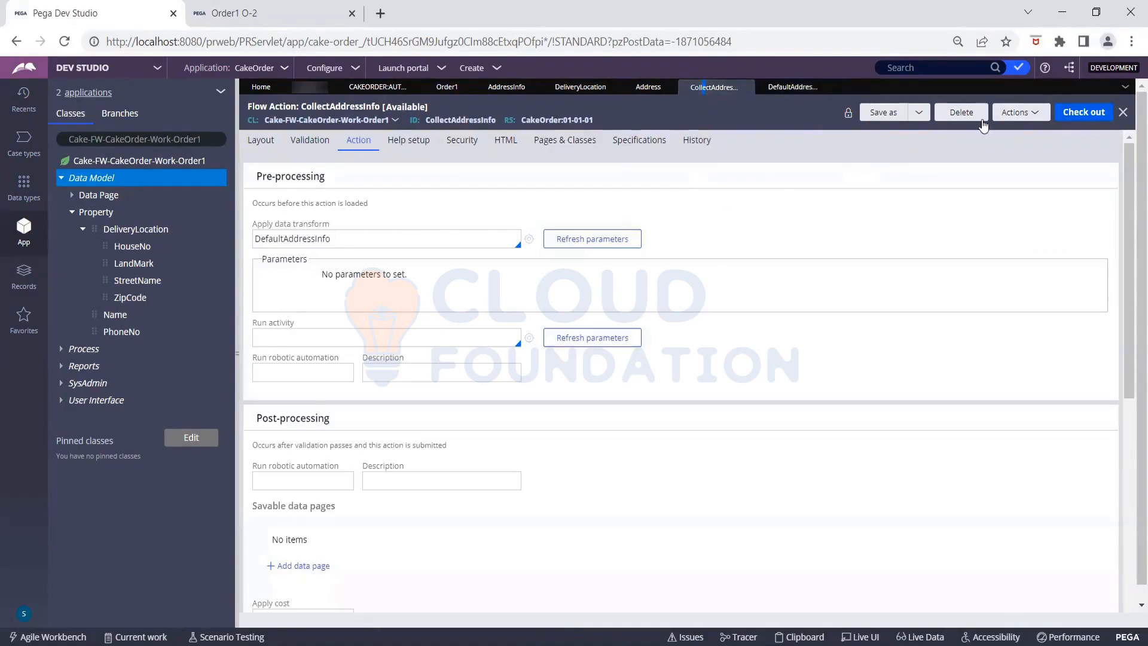
left_click(1080, 115)
left_click(1067, 117)
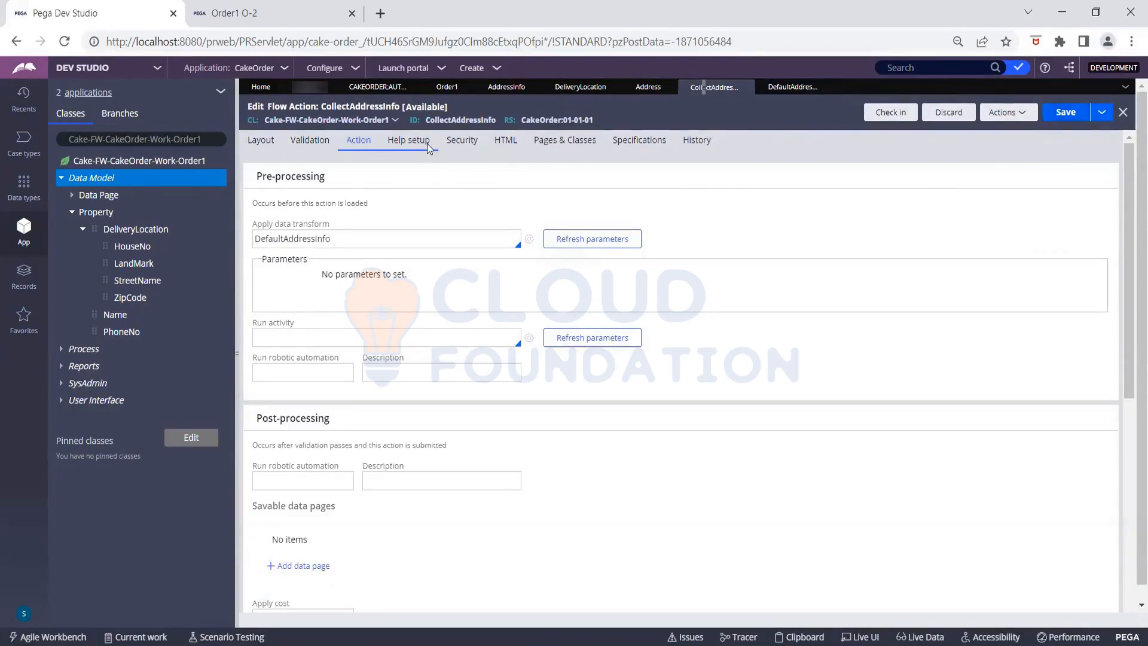
- Refresh the Order1 case and reopen its Collect Address Info task to test the Name field's default value
left_click(317, 16)
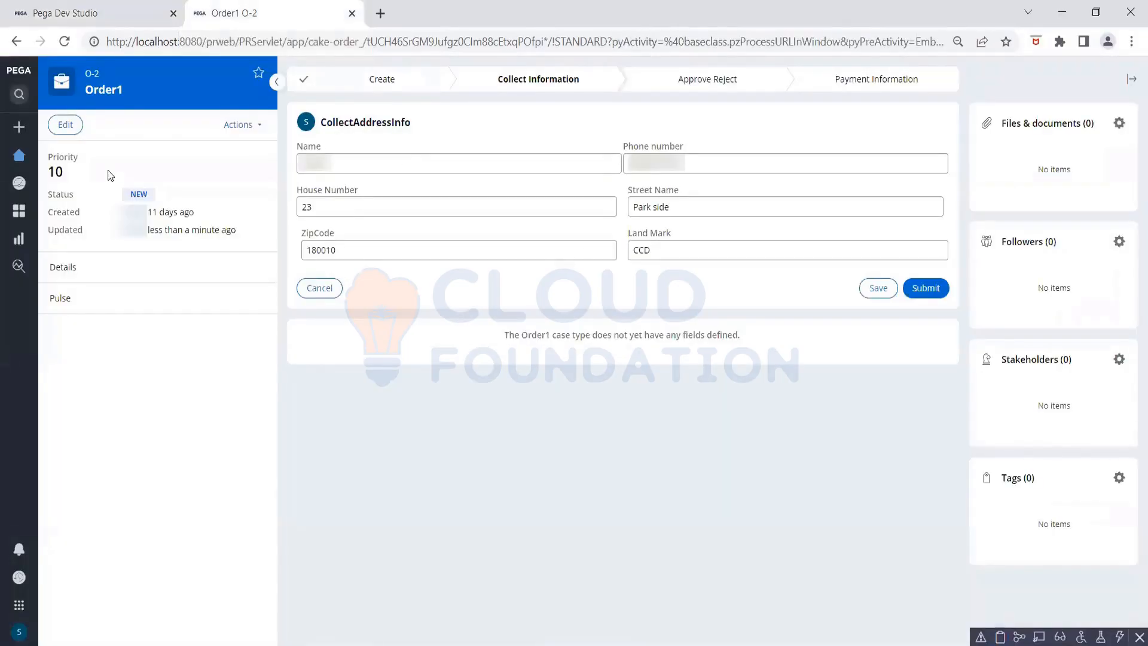
left_click(238, 124)
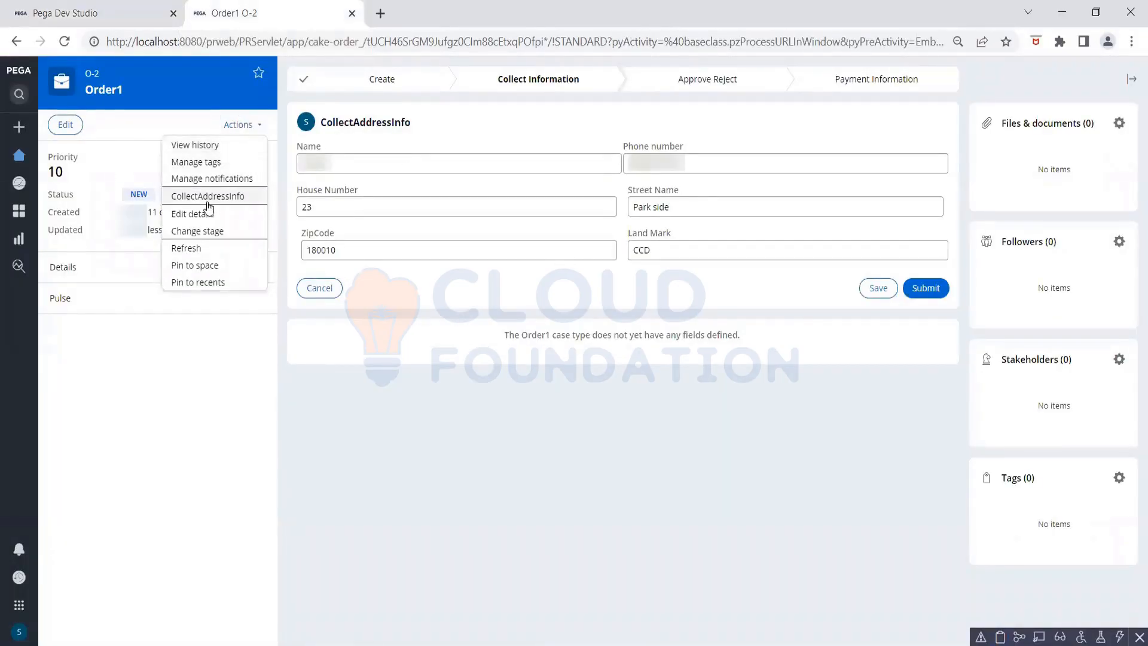
left_click(198, 251)
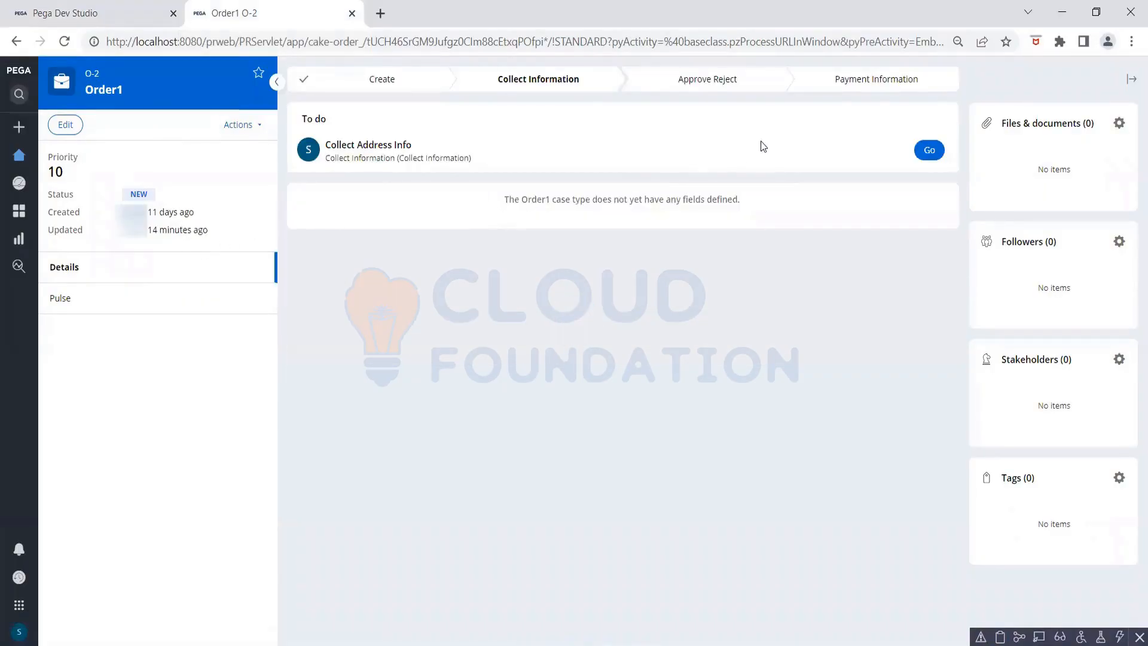
left_click(930, 154)
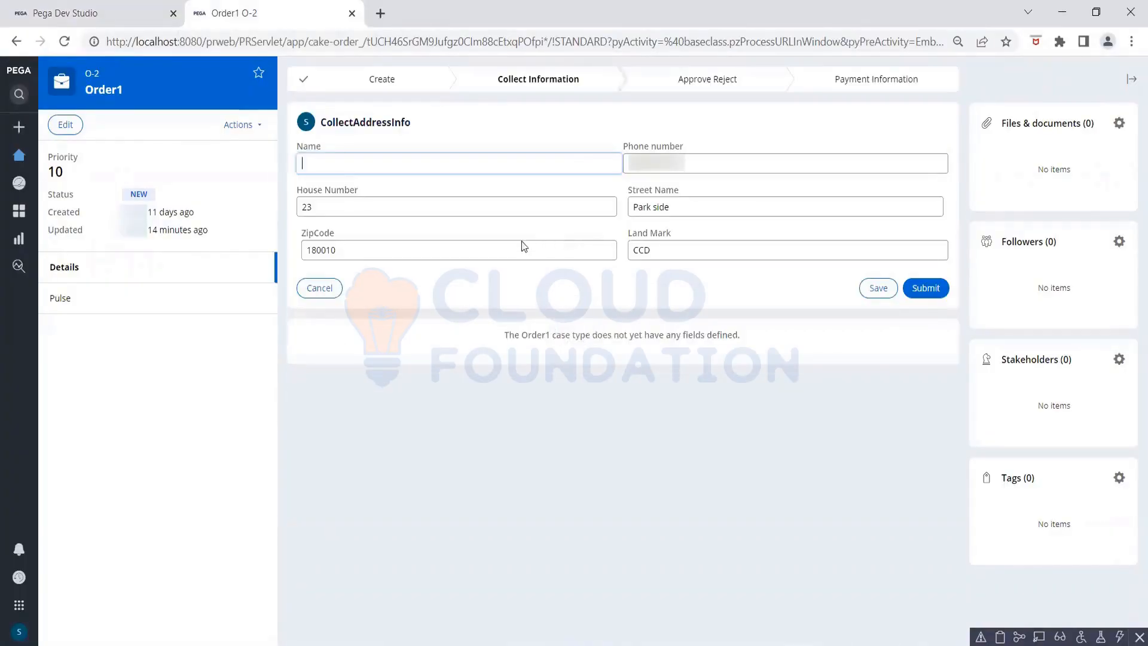
- Create a new Order1 case to test the default value of the CollectAddressInfo Name field
left_click(480, 432)
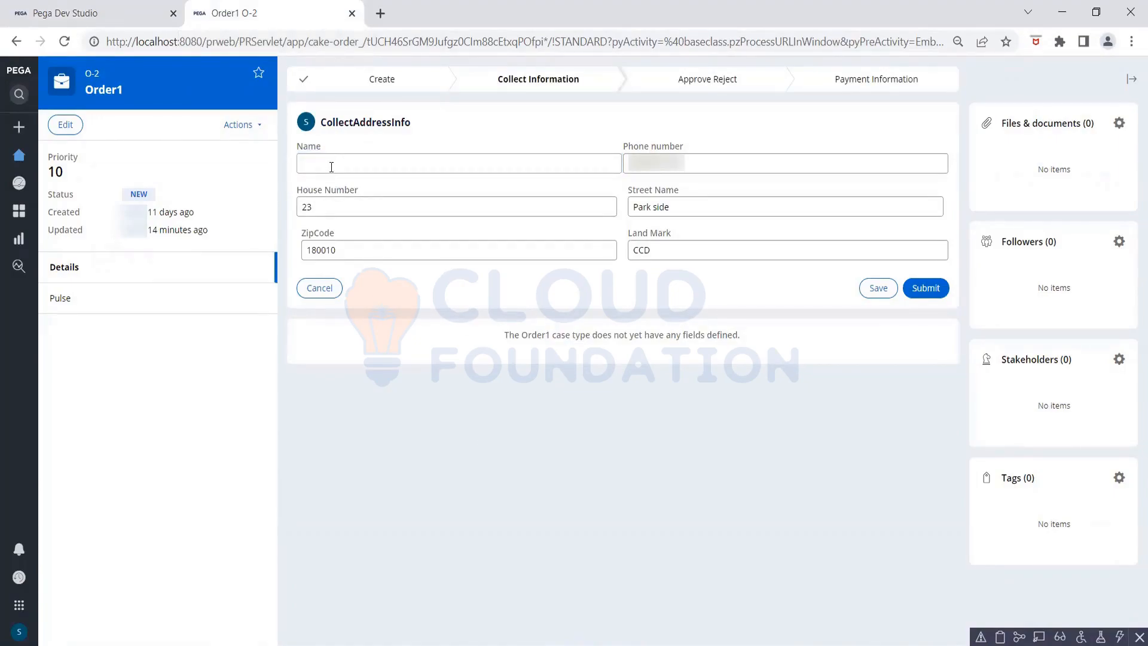
left_click(20, 127)
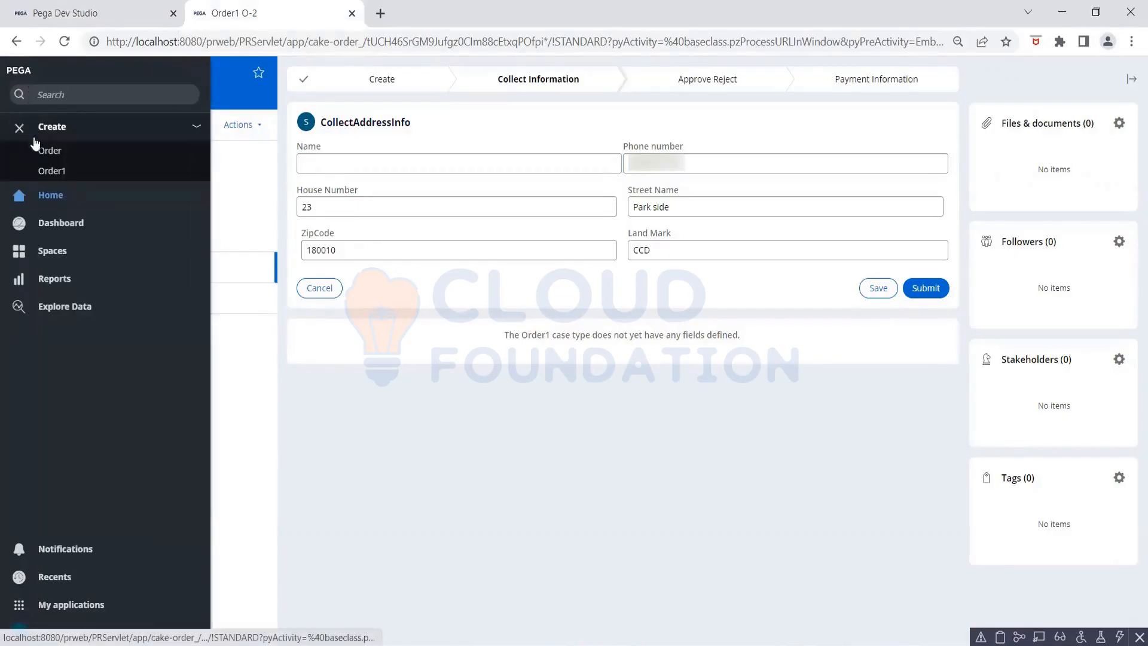
left_click(57, 170)
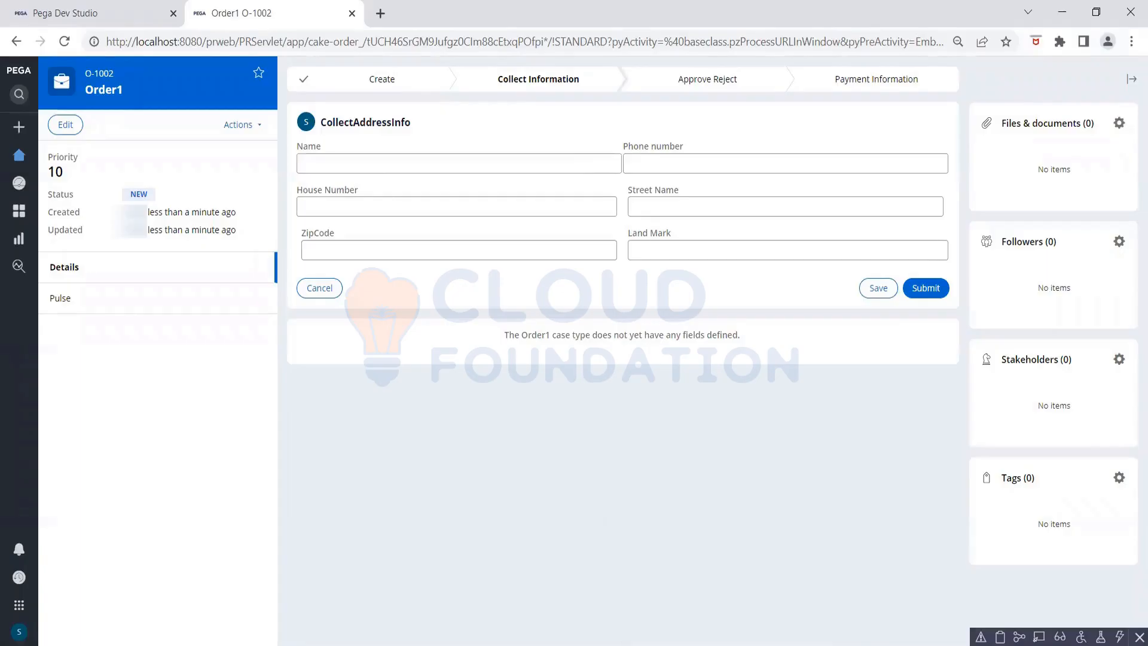
- Open the clipboard for the new Order1 case, expand System Pages and look through the user pages for pyWorkPage
mouse_move(755, 645)
left_click(884, 532)
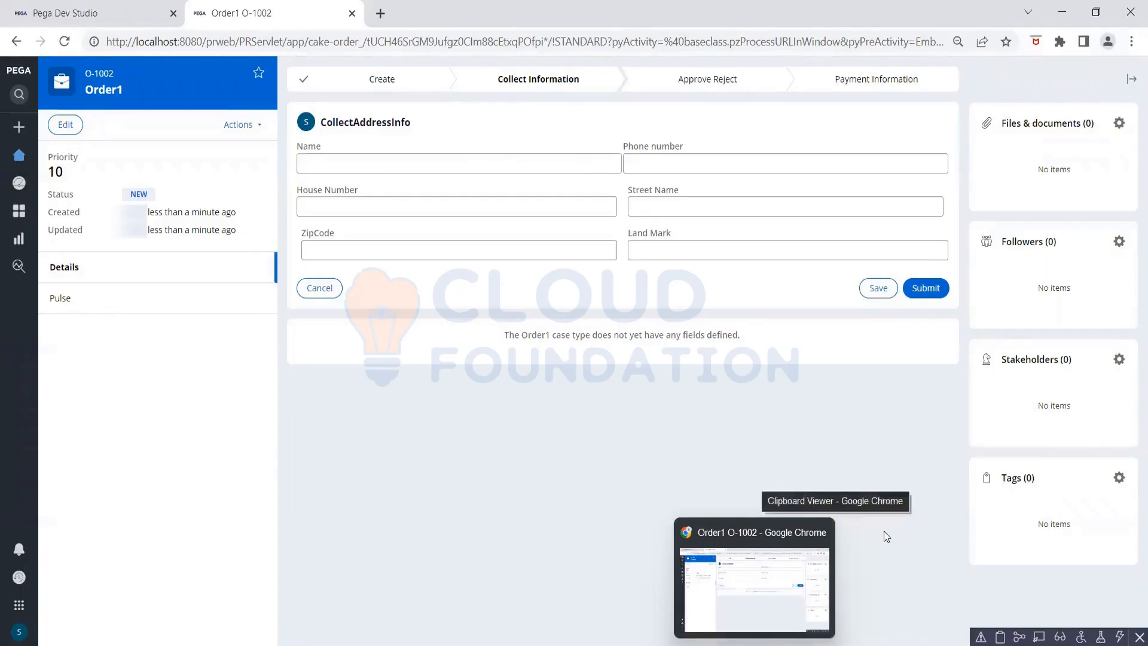
left_click(1000, 637)
scroll(169, 358, "down", 1)
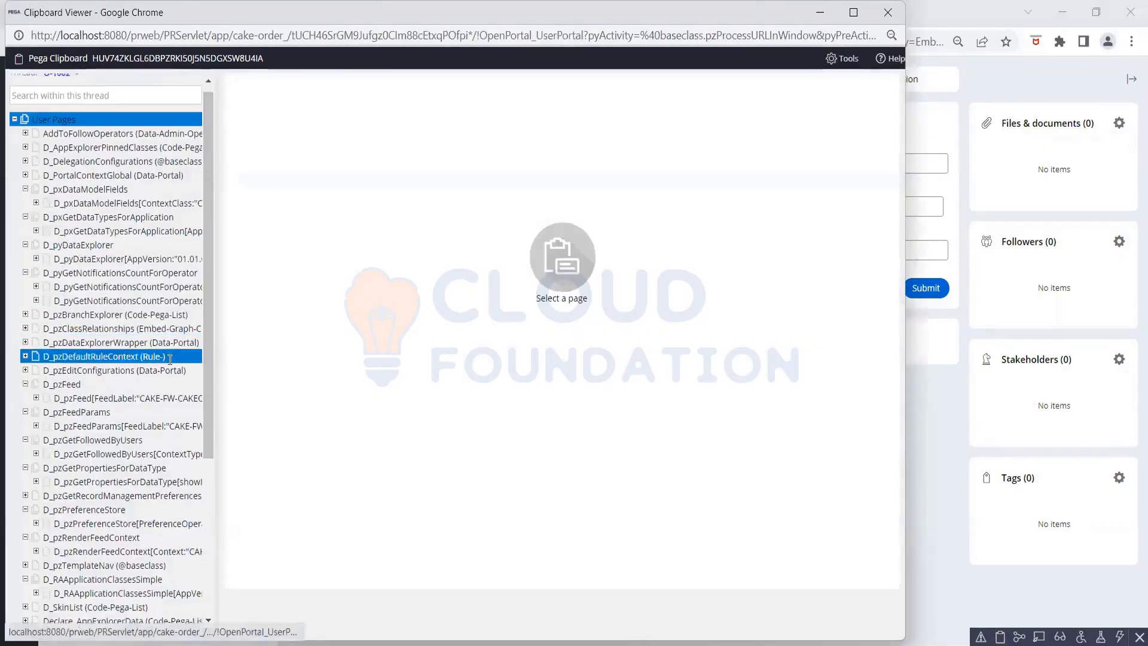
scroll(170, 359, "down", 4)
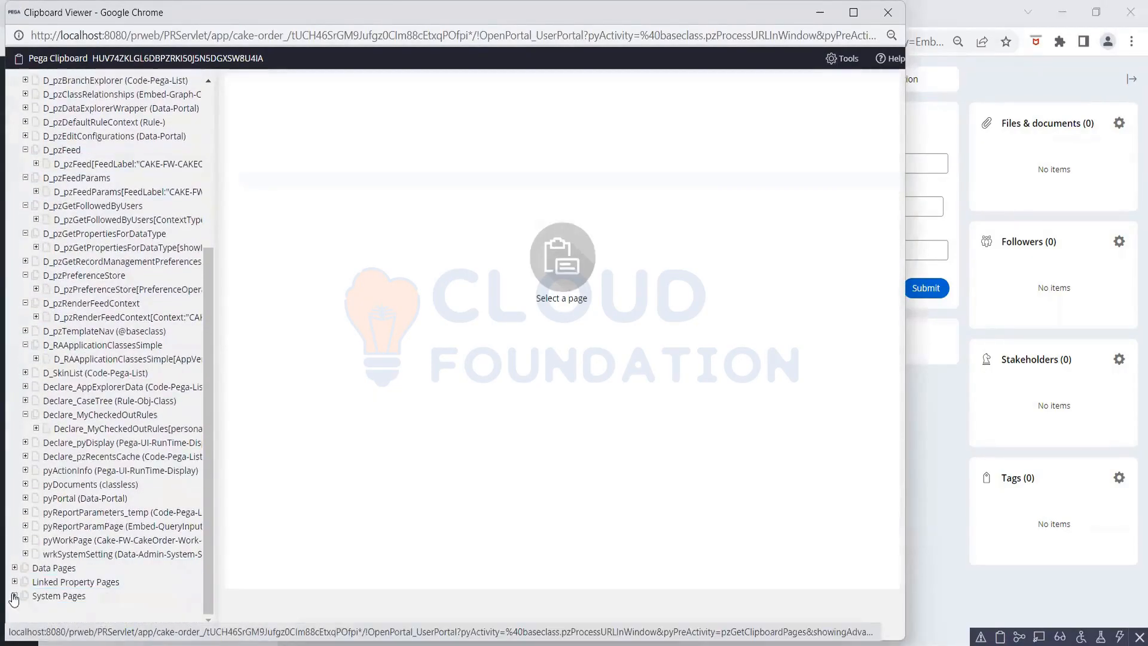
left_click(13, 596)
scroll(86, 556, "down", 2)
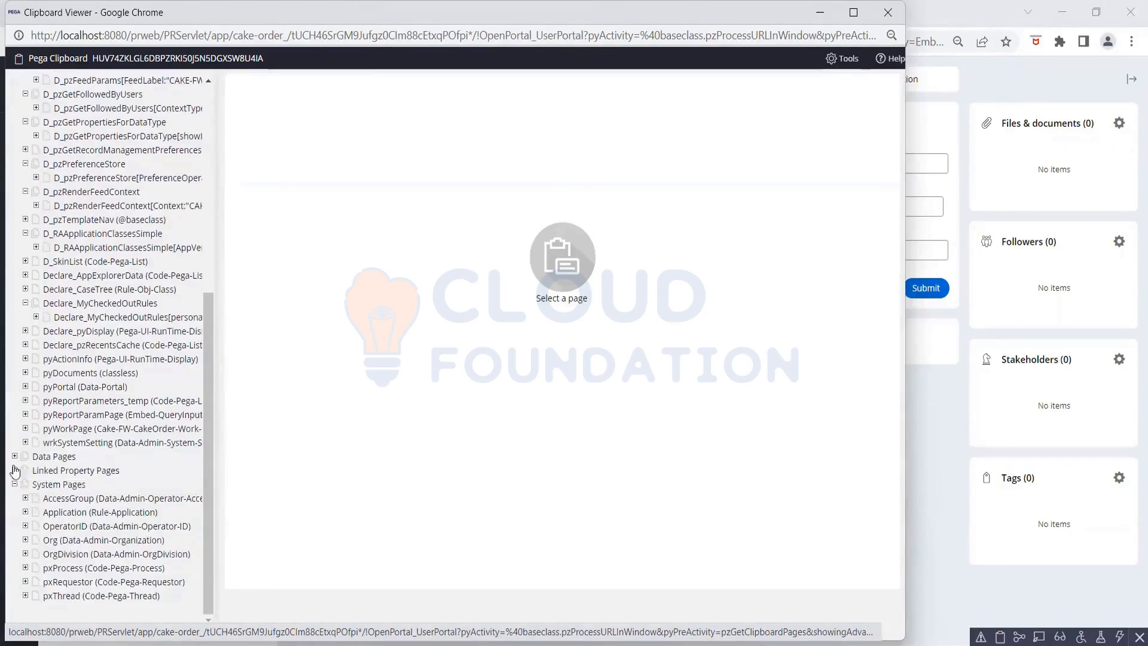
scroll(53, 367, "up", 1)
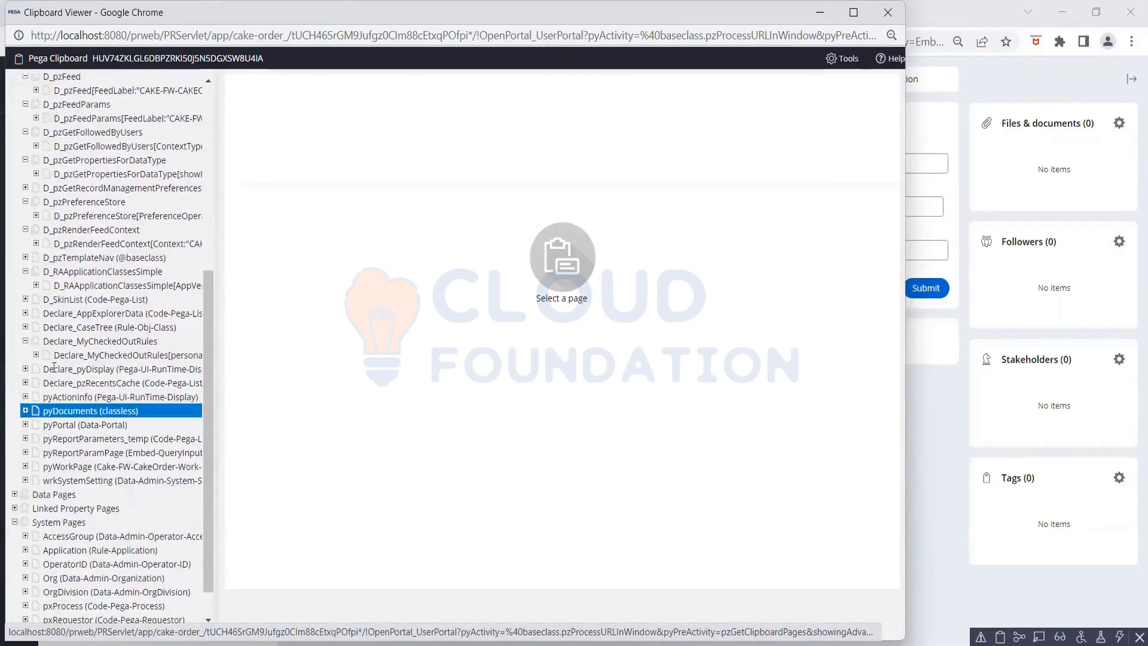
scroll(54, 367, "up", 8)
scroll(111, 330, "down", 4)
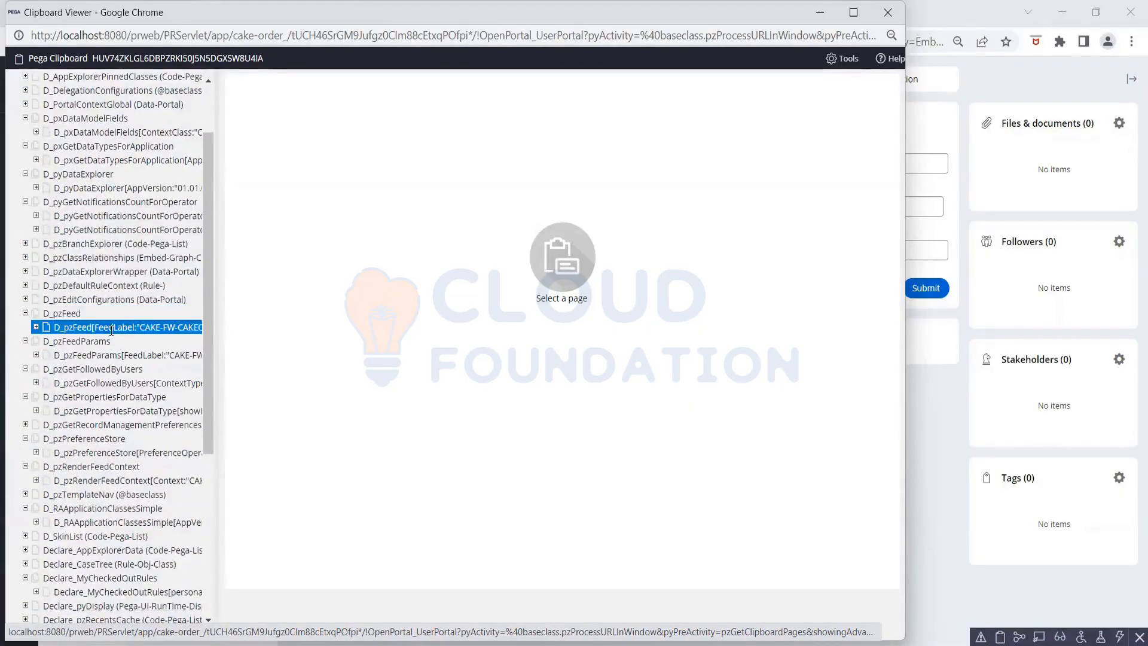
scroll(111, 330, "down", 6)
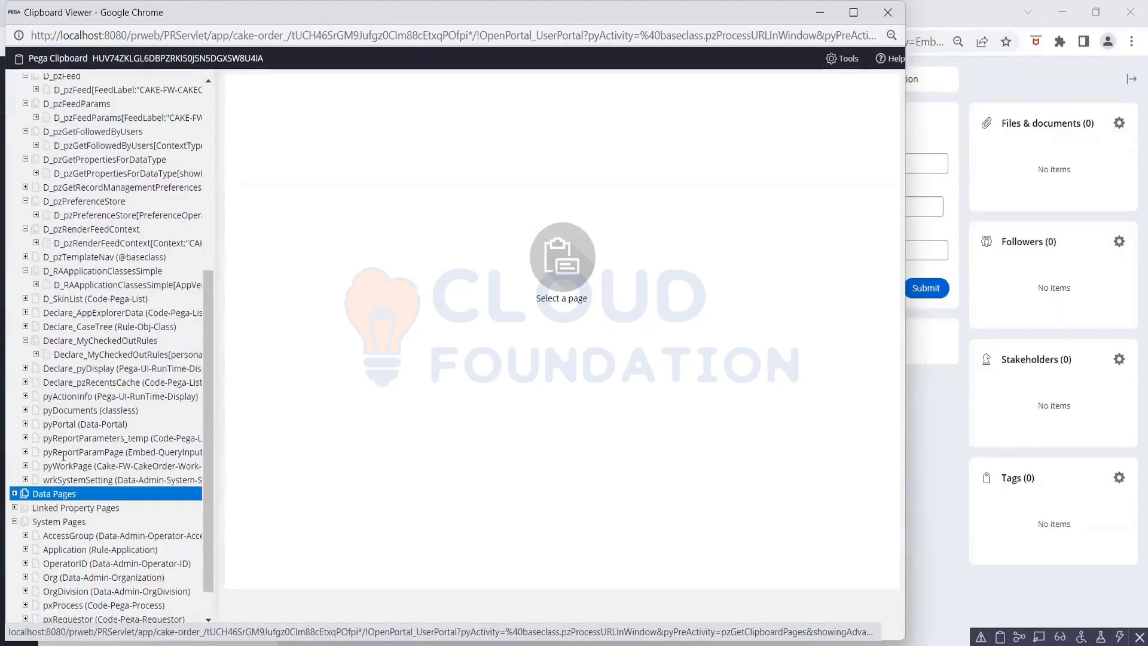
- Expand pyWorkPage and examine its properties for the case
left_click(25, 466)
scroll(72, 369, "down", 5)
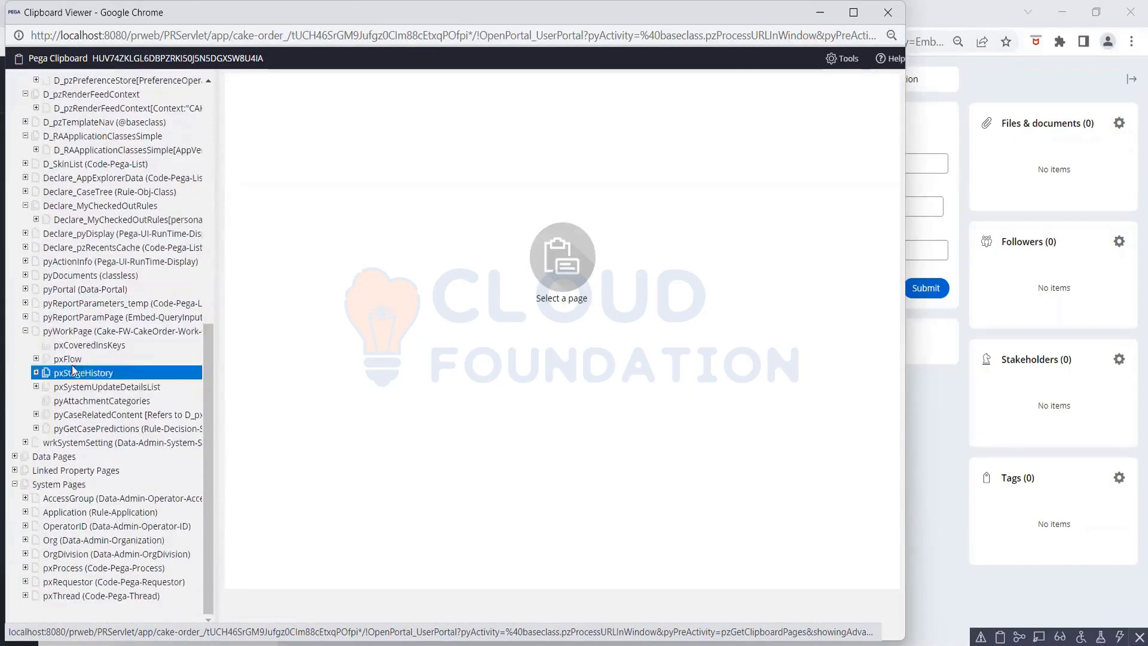
left_click(62, 332)
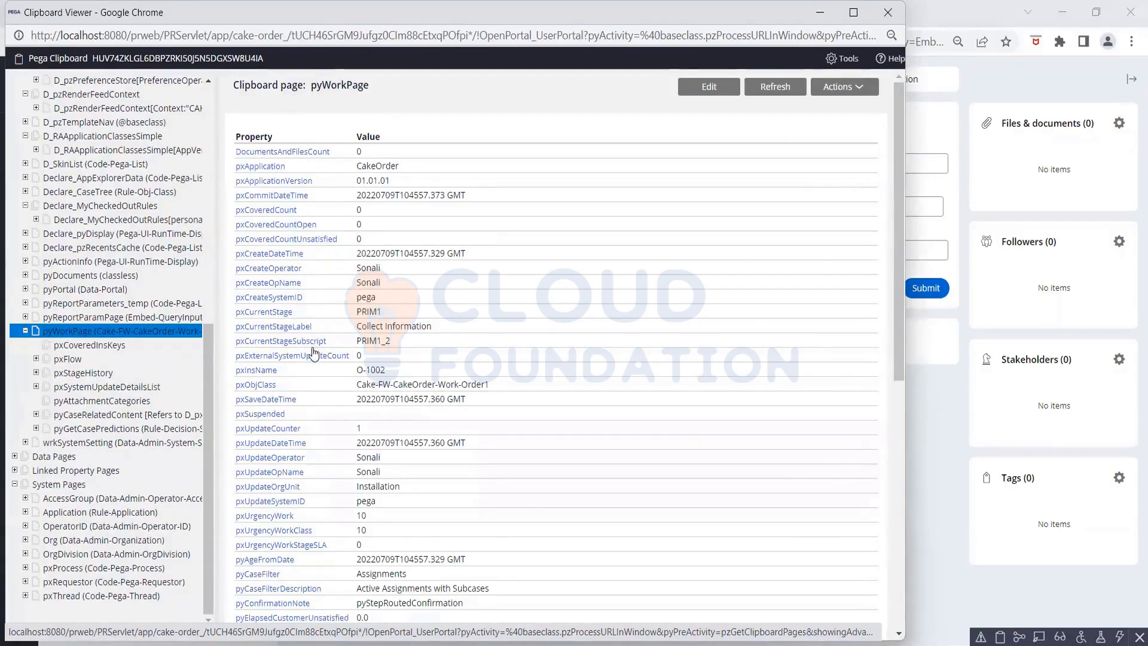
scroll(314, 351, "down", 7)
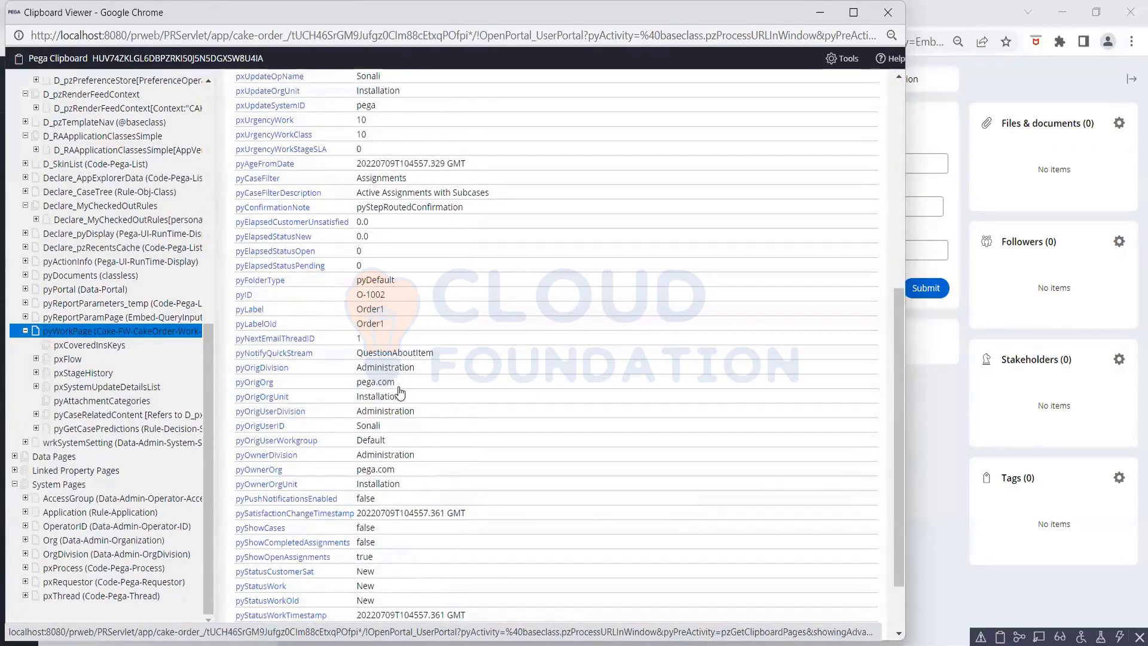
scroll(400, 389, "down", 1)
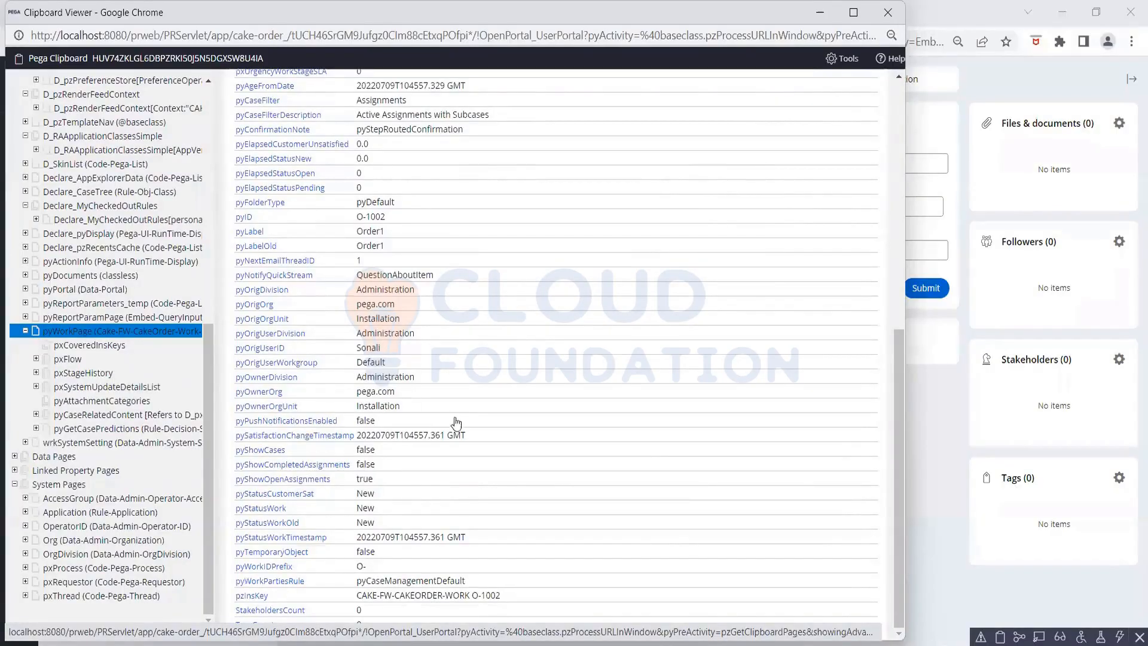
scroll(465, 429, "up", 8)
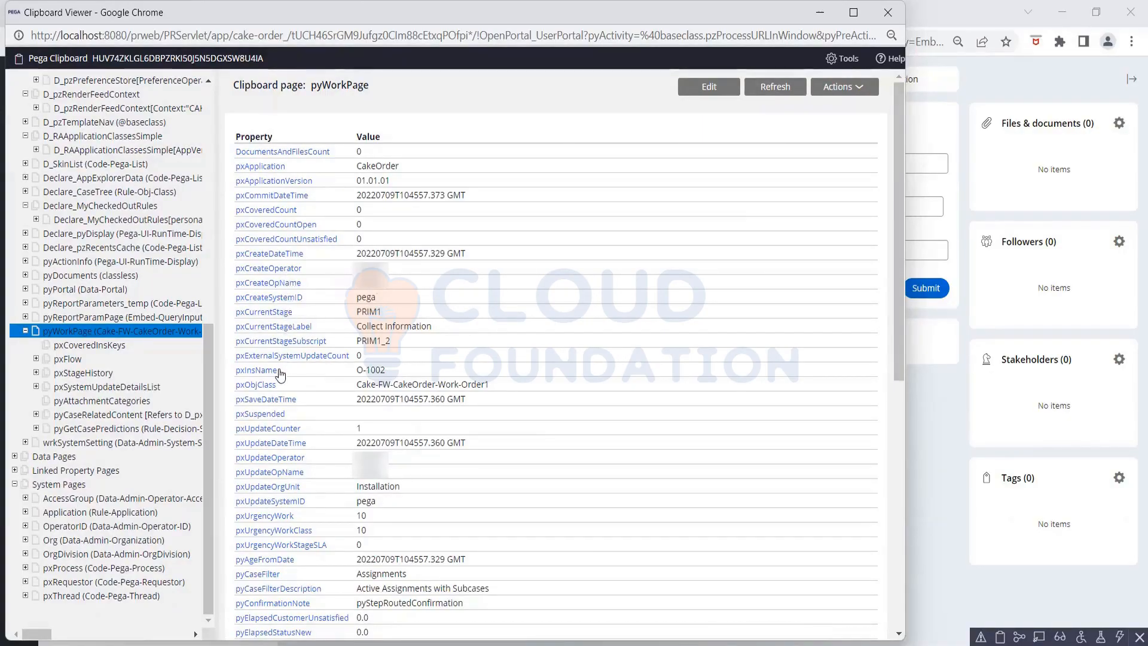
- Open the OperatorID system page, select its page name and return to the Order1 case window
left_click(79, 526)
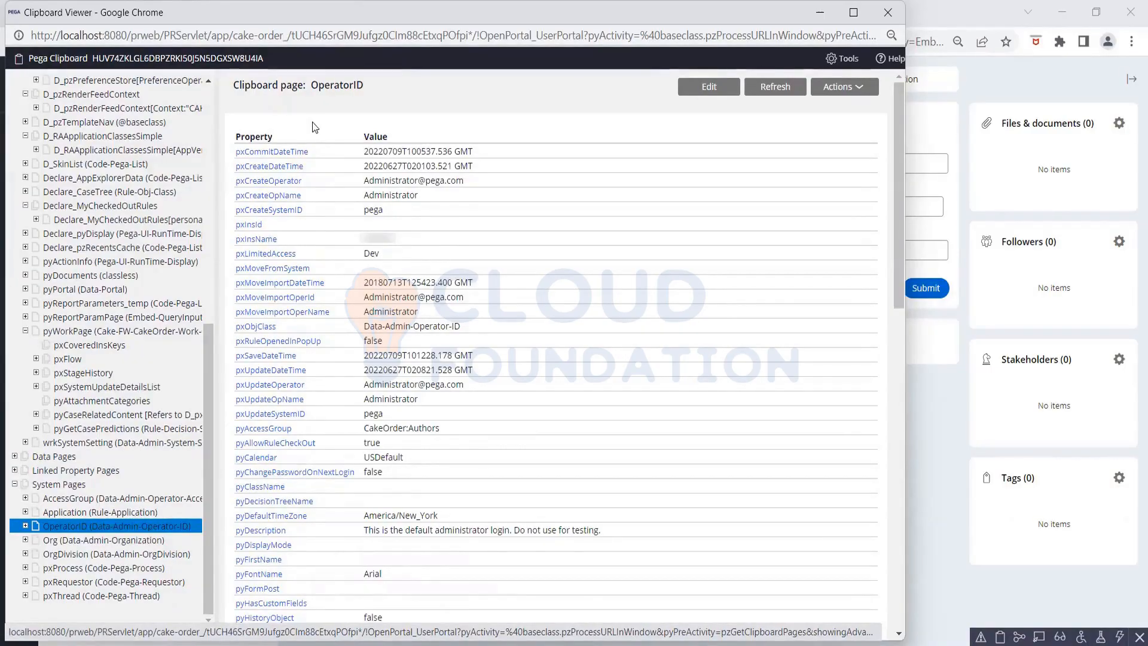
left_click_drag(312, 85, 362, 83)
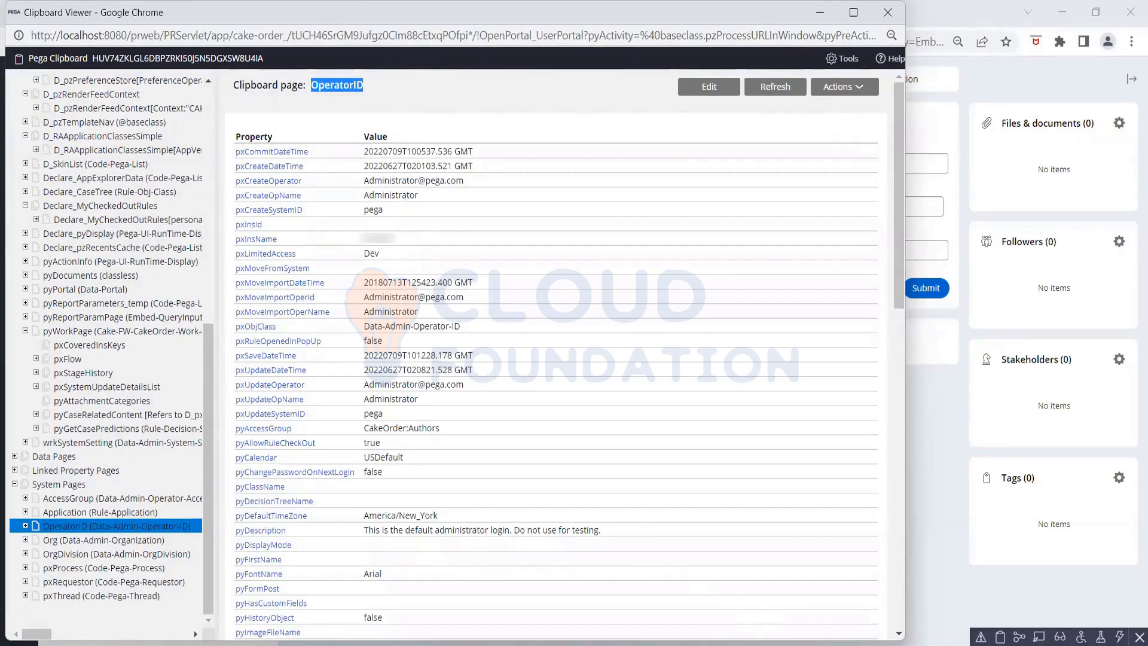
mouse_move(760, 640)
left_click(690, 541)
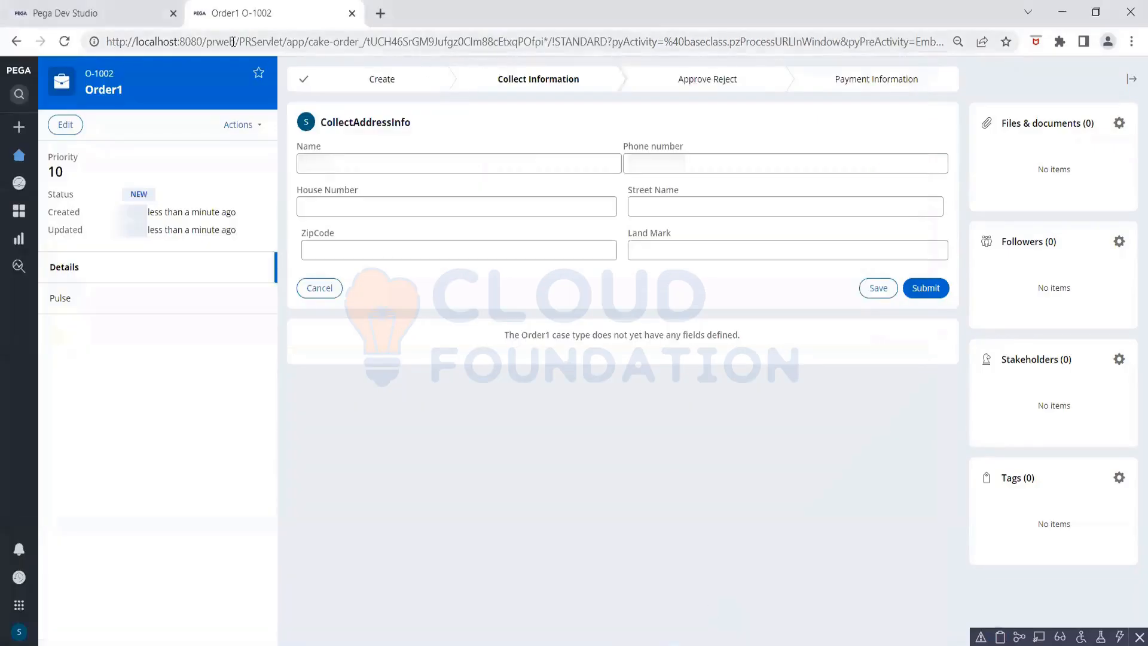
- Return to the DefaultAddressInfo data transform in Dev Studio and change the .Name row's source to OperatorID.pyUserName
left_click(111, 19)
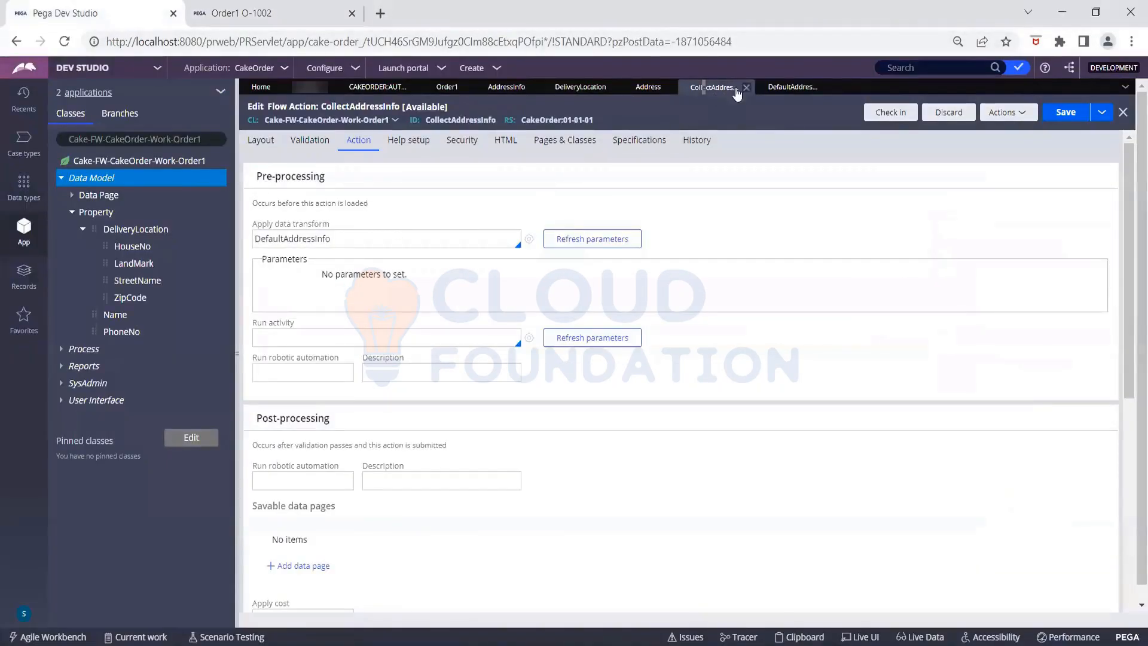
left_click(782, 87)
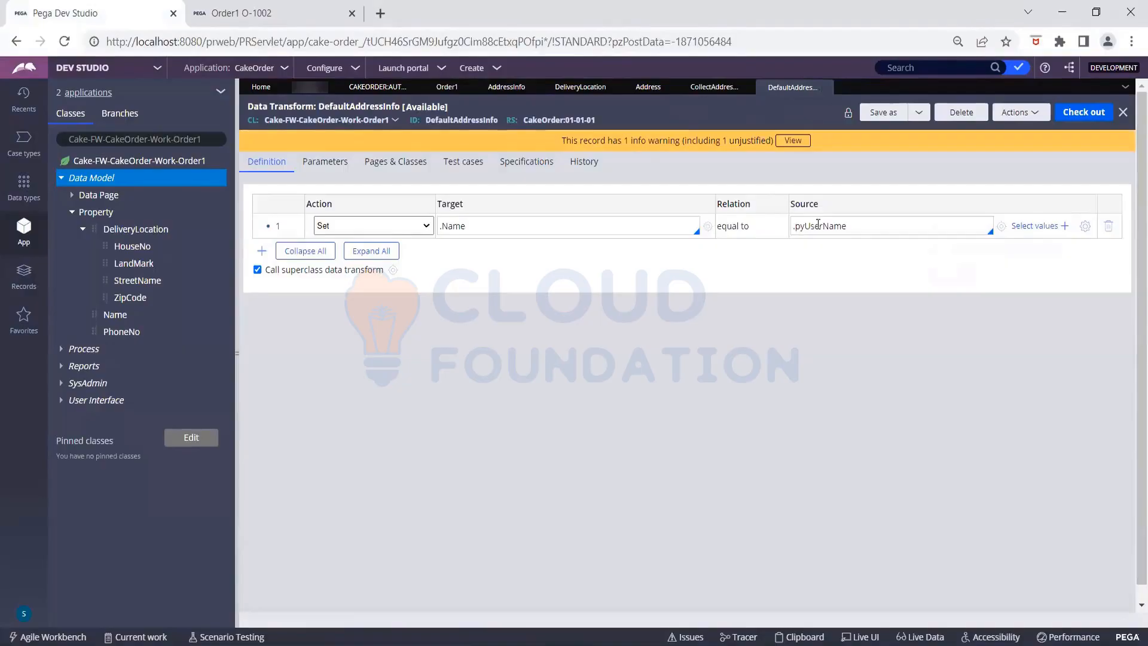
left_click(853, 226)
key("Home")
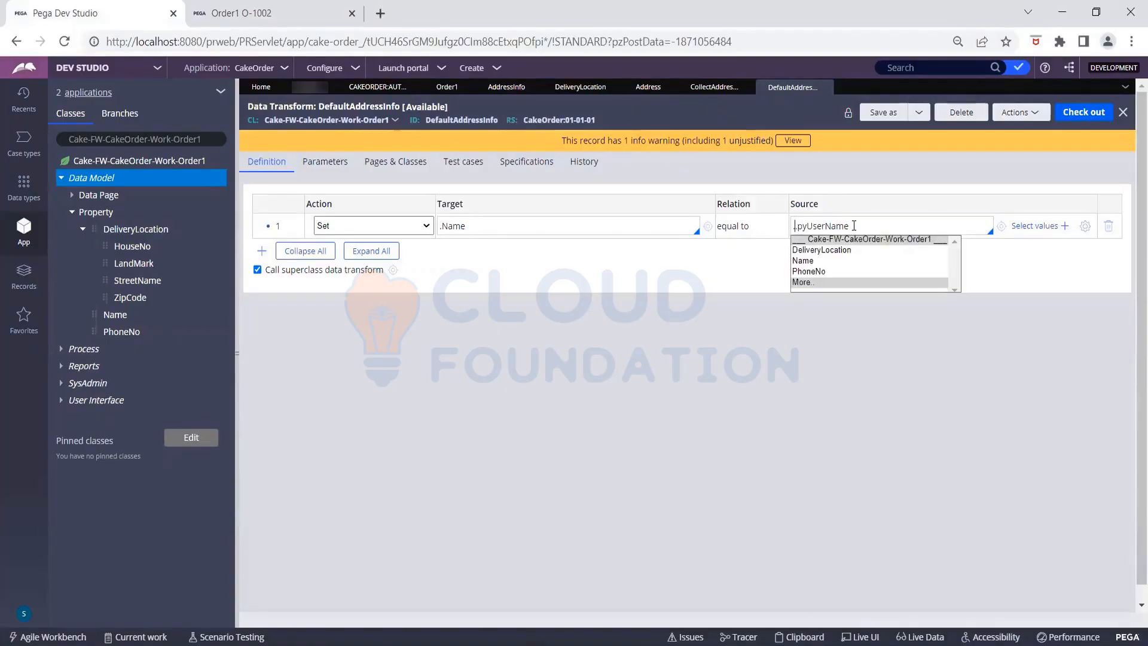
type(".OperatorID")
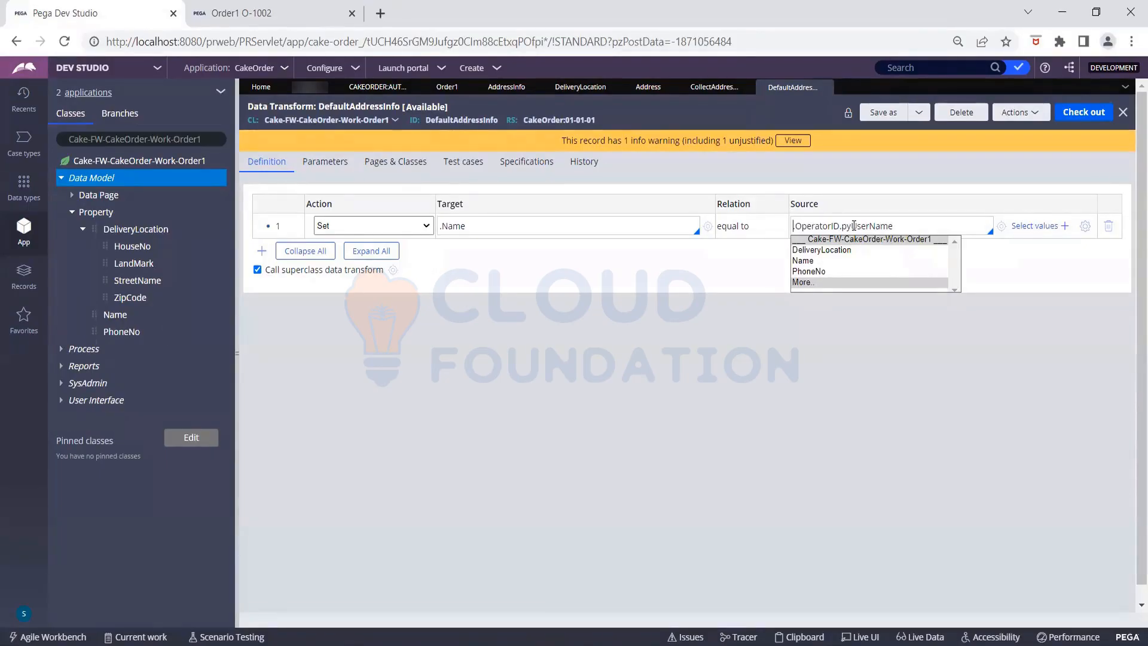
key("Up")
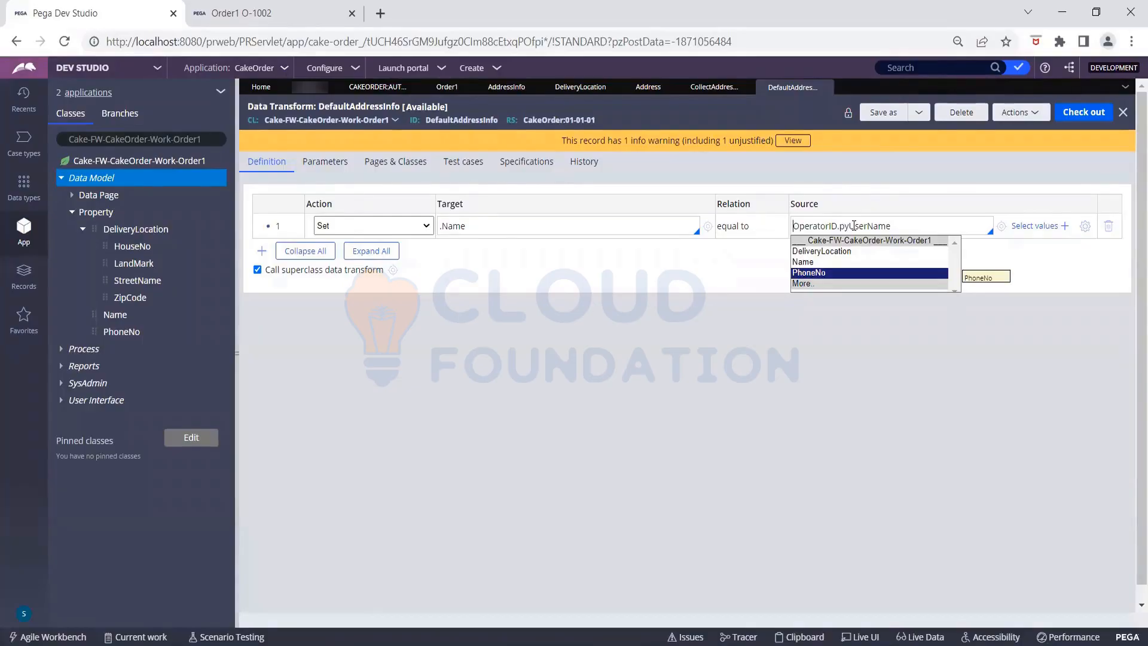
left_click(903, 229)
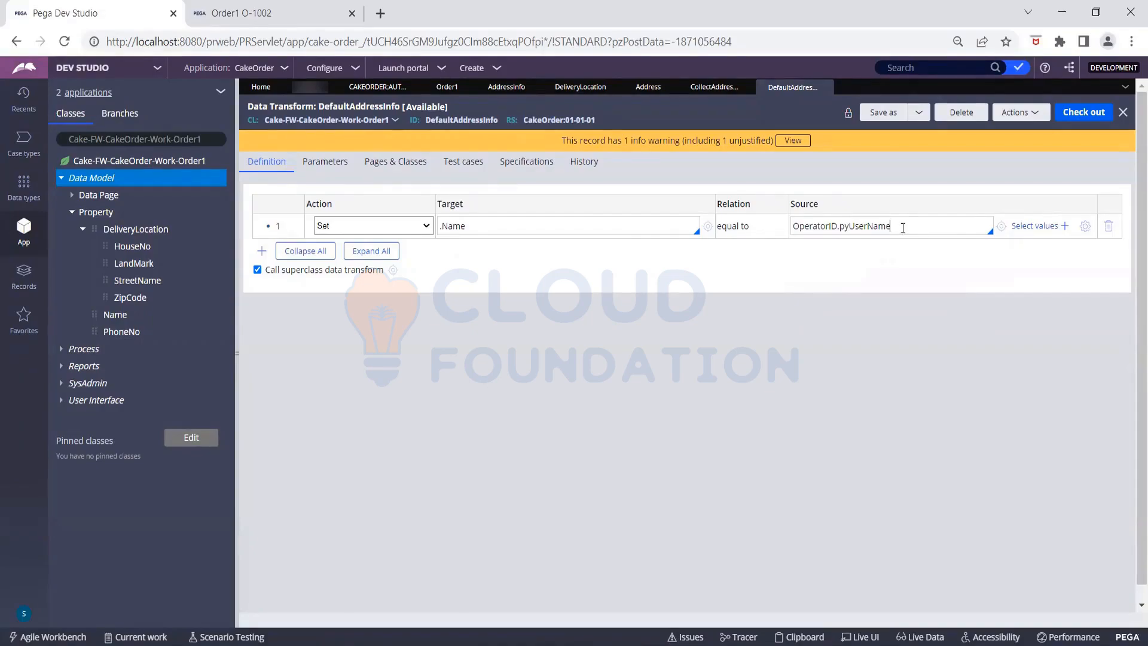
- Check out the DefaultAddressInfo data transform and save it
left_click(1083, 114)
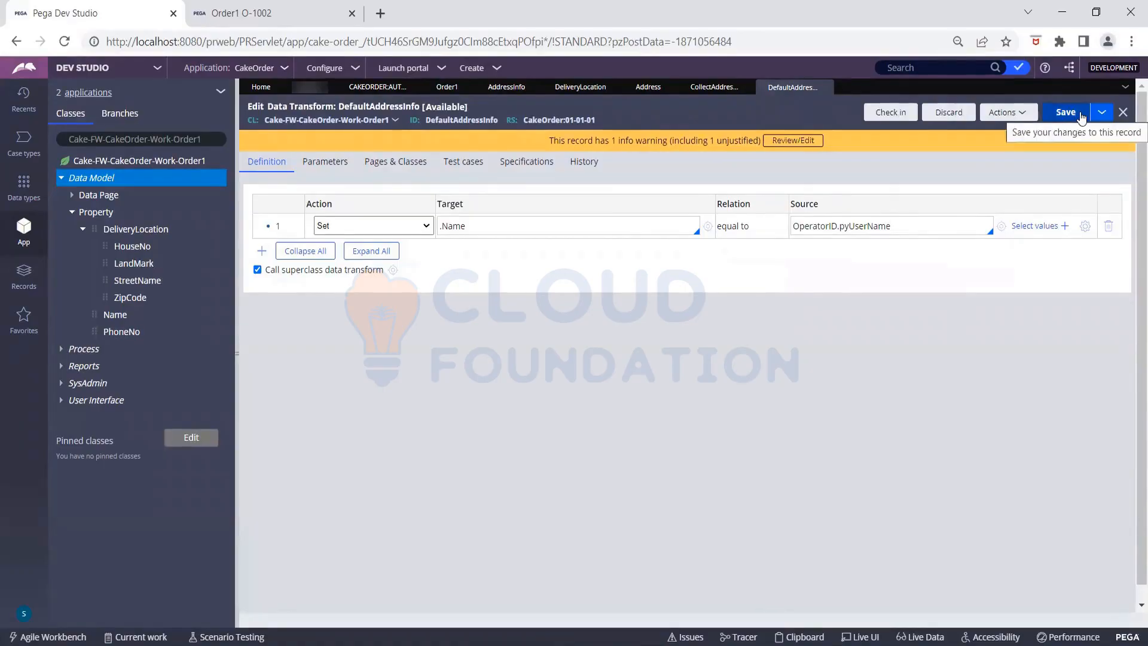
left_click(1075, 115)
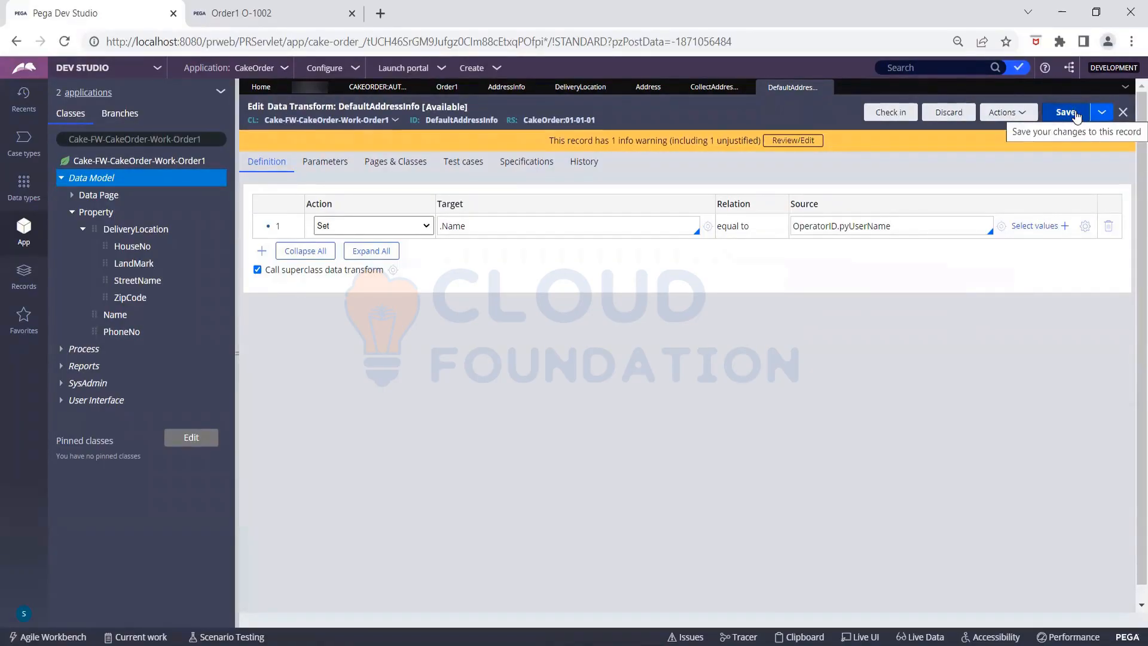
left_click(1064, 119)
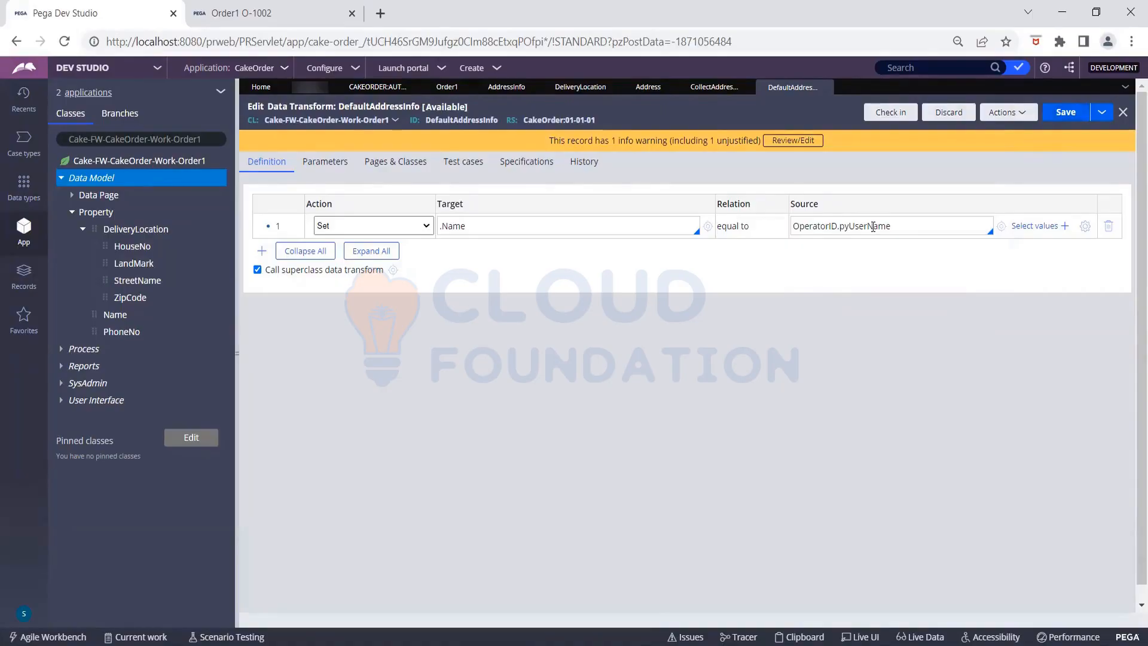
- Enter OperatorID as a page name in the data transform's pages and classes definition
left_click(410, 166)
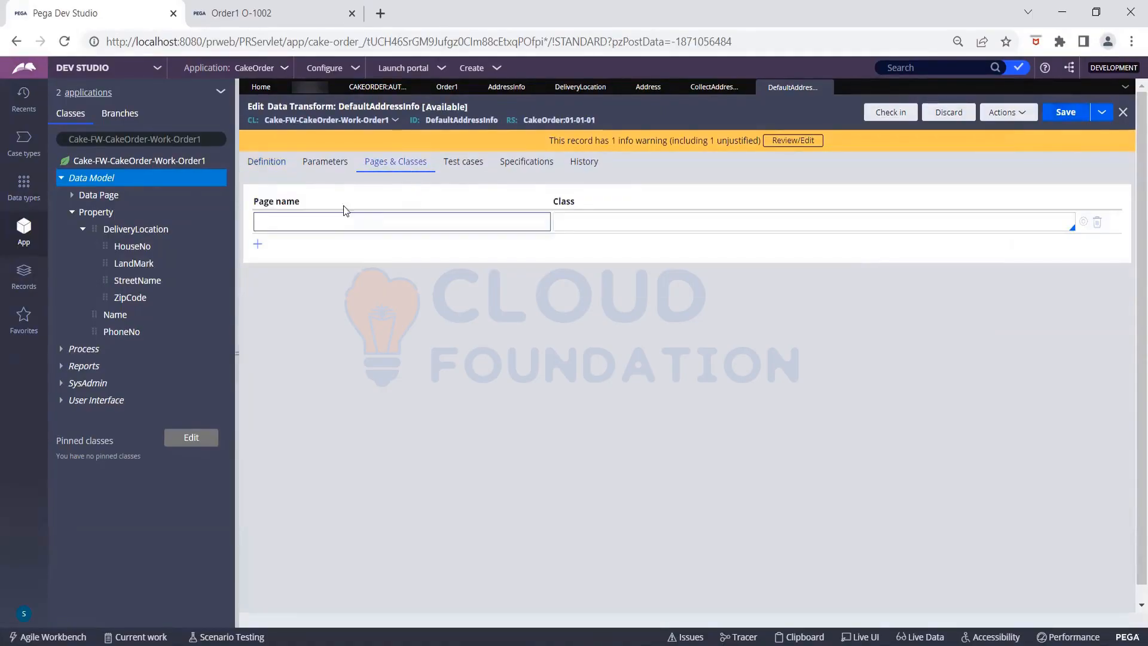
left_click(326, 218)
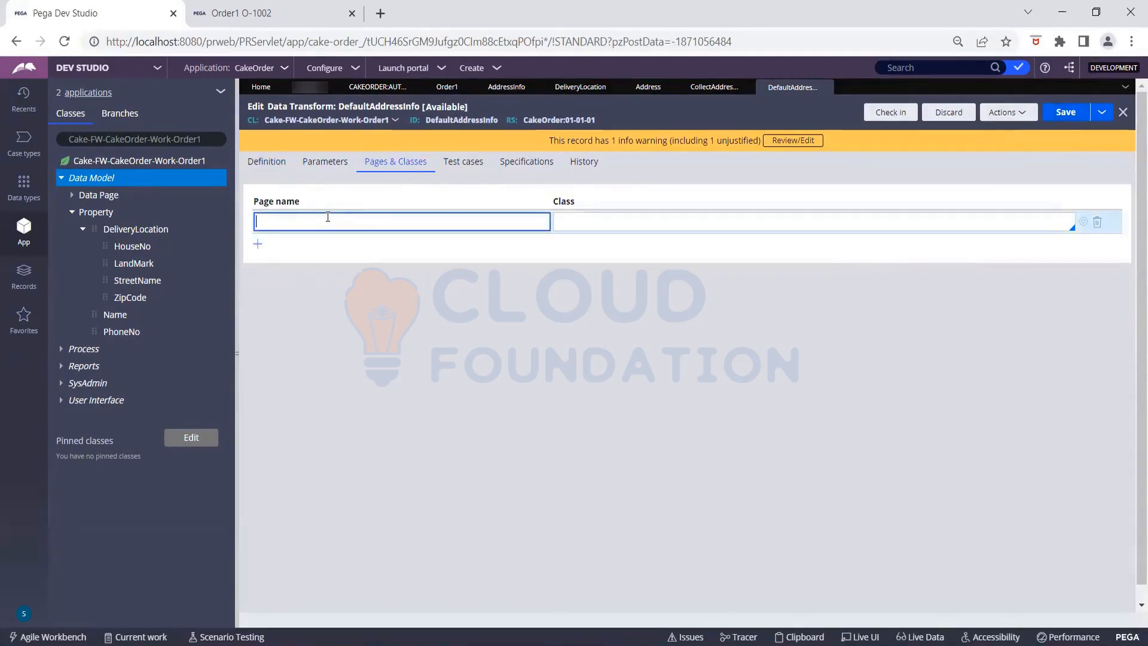
type("OperatorID")
left_click(601, 221)
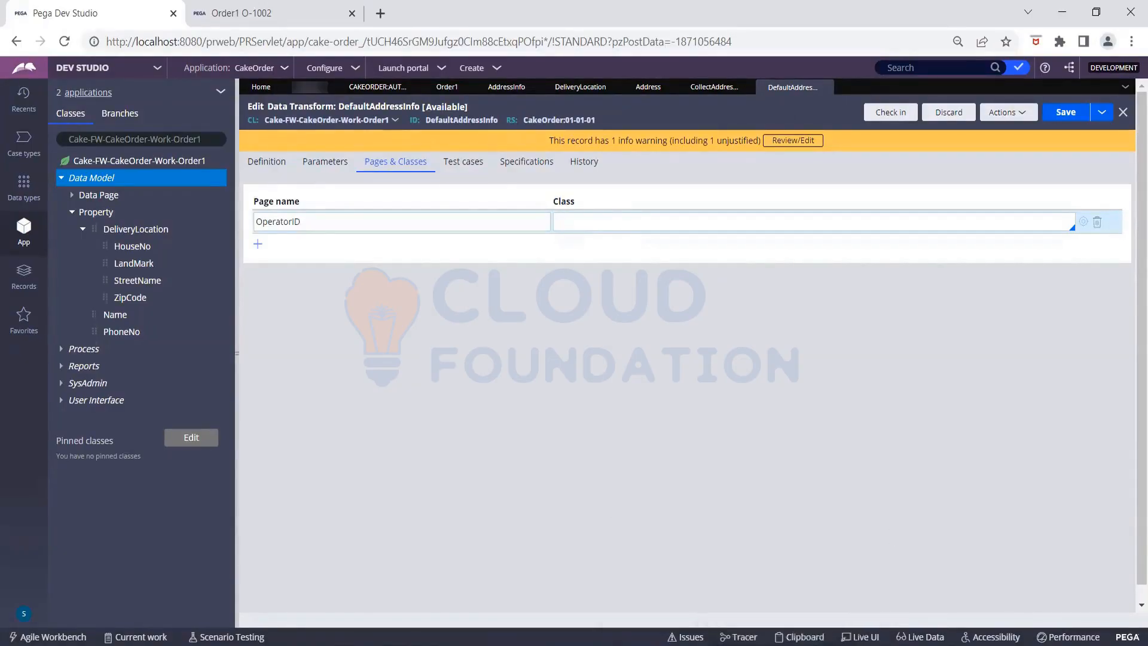
- Search the OperatorID clipboard page for pxobj and select the value of the pxObjClass property
left_click(824, 592)
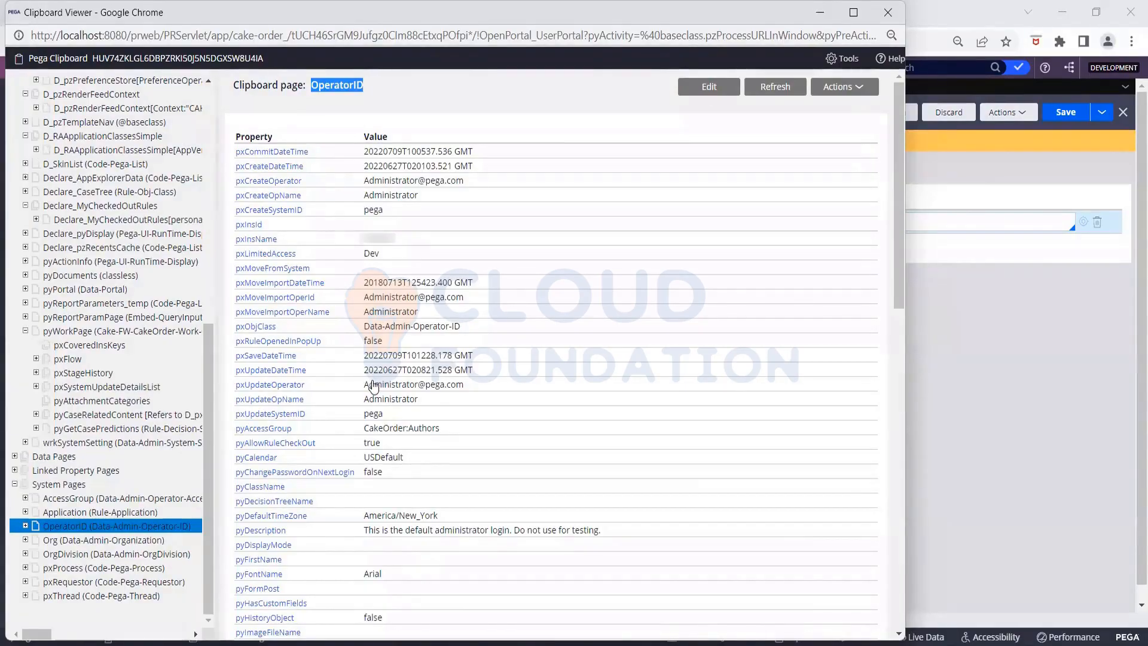
key("ctrl+f")
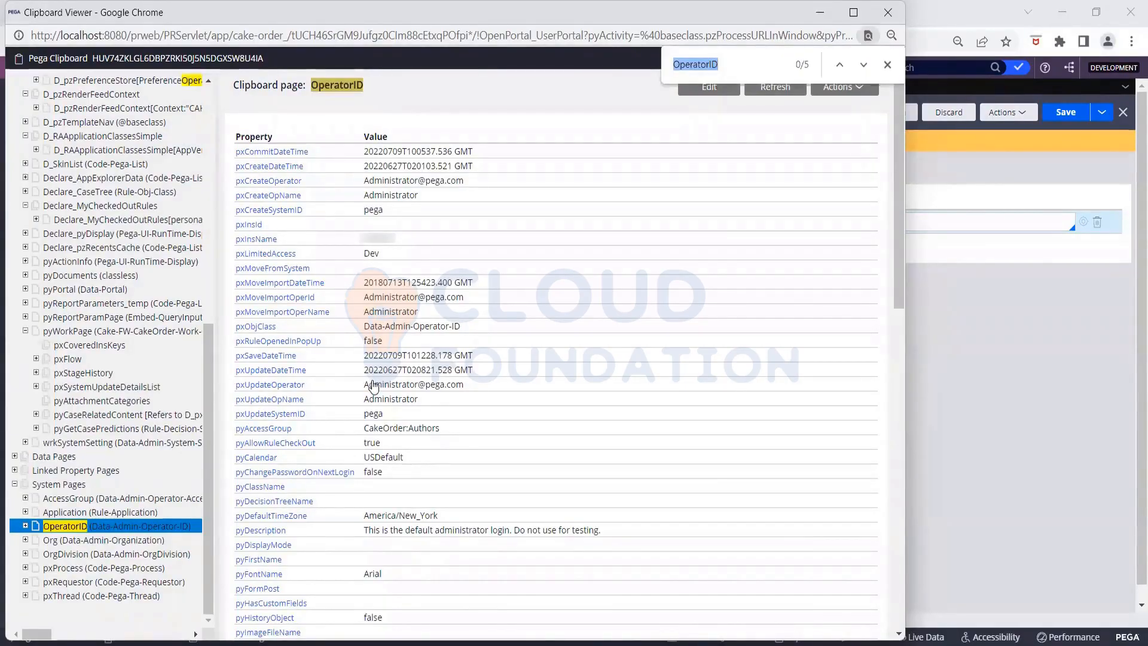
type("pxo")
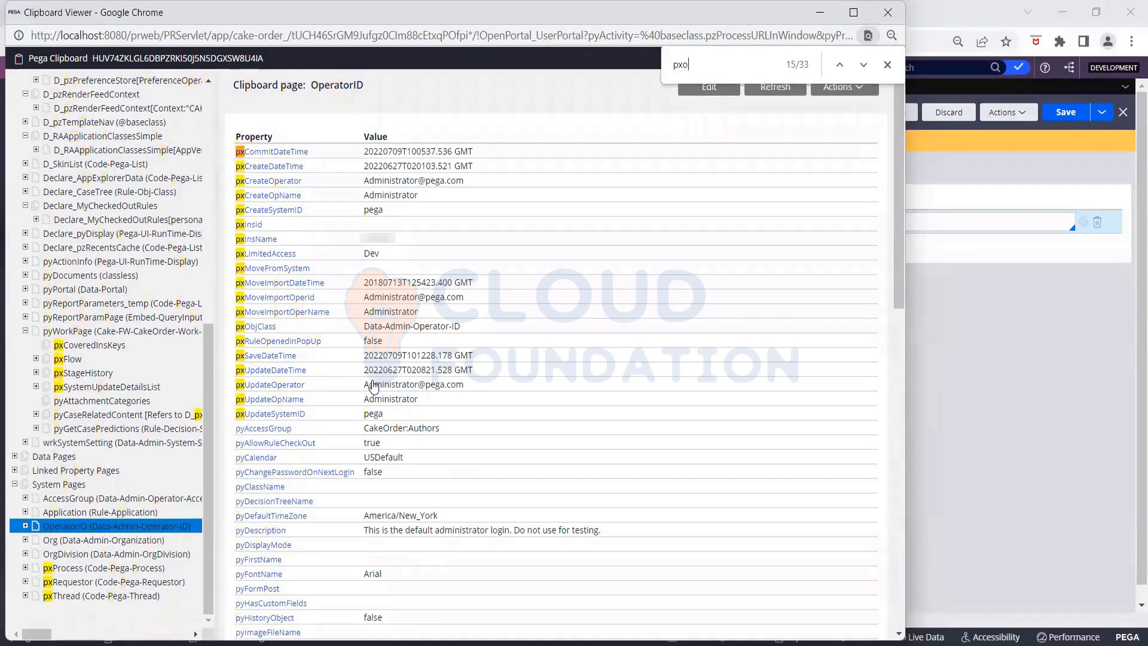
type("bj")
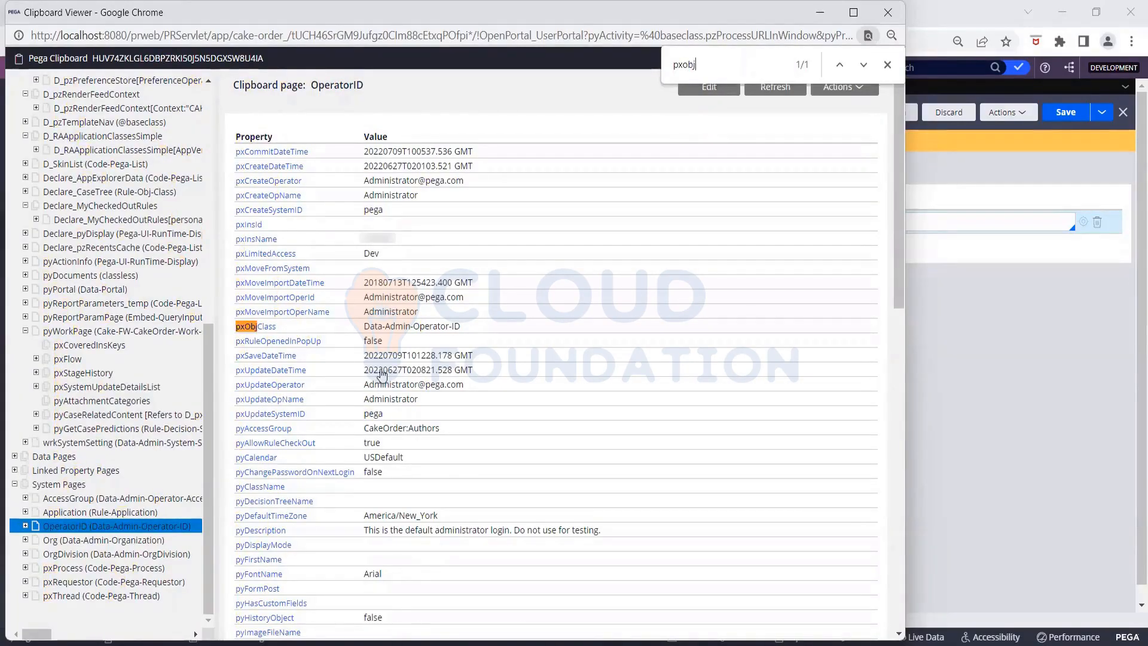
left_click_drag(460, 327, 366, 333)
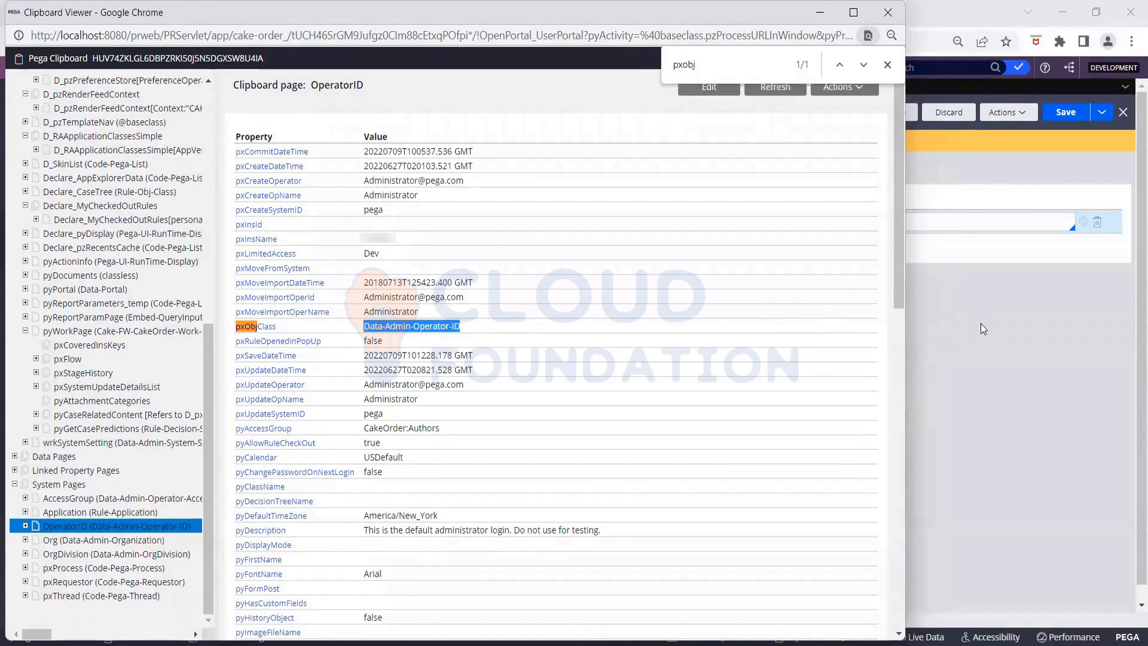
- Set the OperatorID page's class to Data-Admin-Operator-ID and save the DefaultAddressInfo data transform
left_click(1061, 114)
left_click(1061, 113)
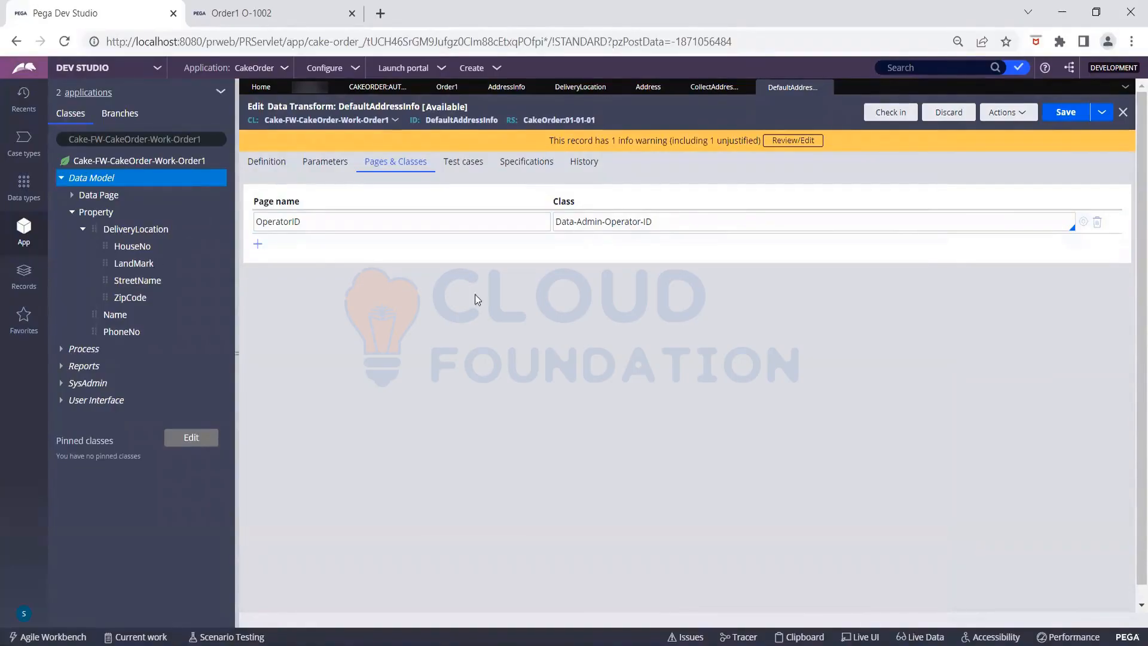
left_click(283, 173)
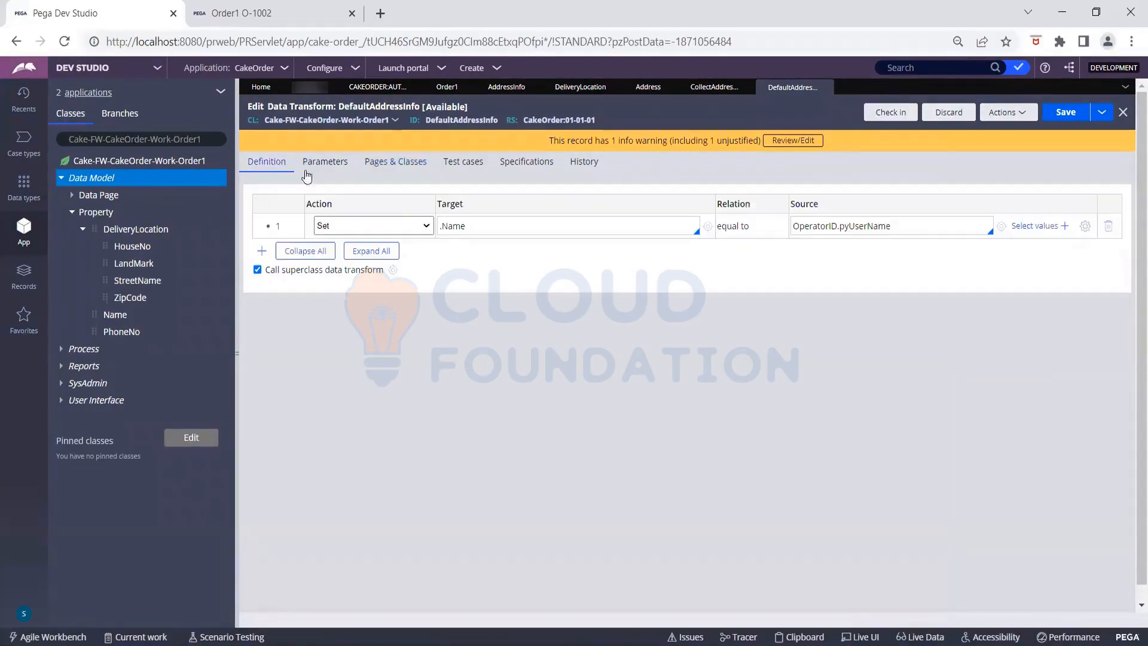
left_click(1060, 115)
- Switch to the Order1 case, refresh it and reopen its Collect Address Info assignment to check the Name field
left_click(270, 24)
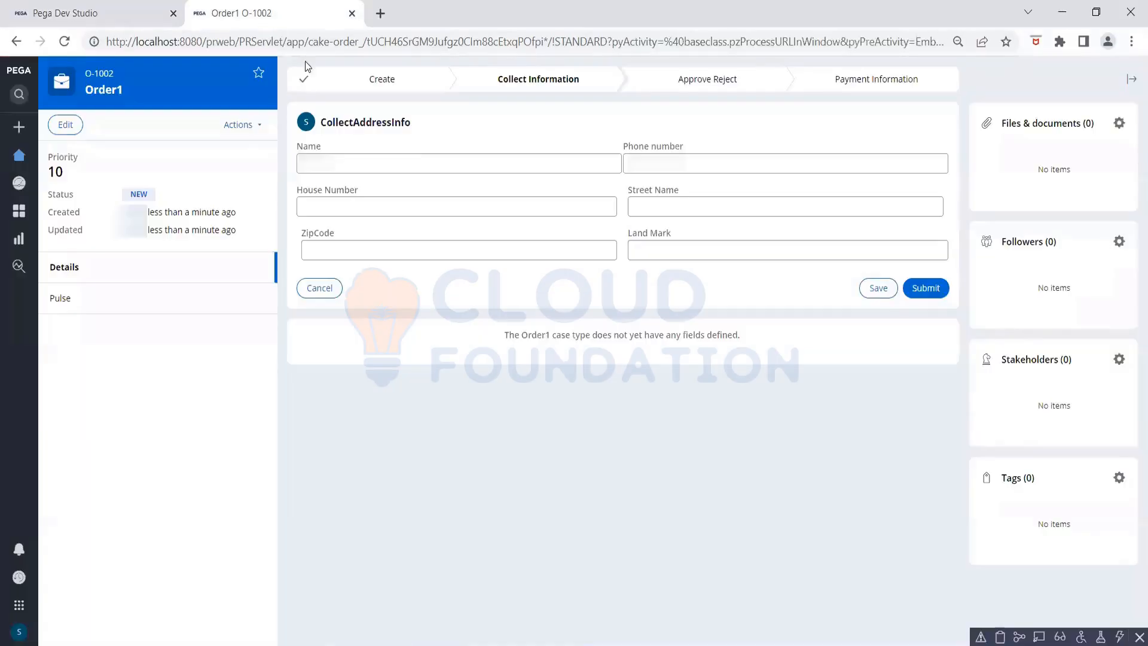
left_click(250, 126)
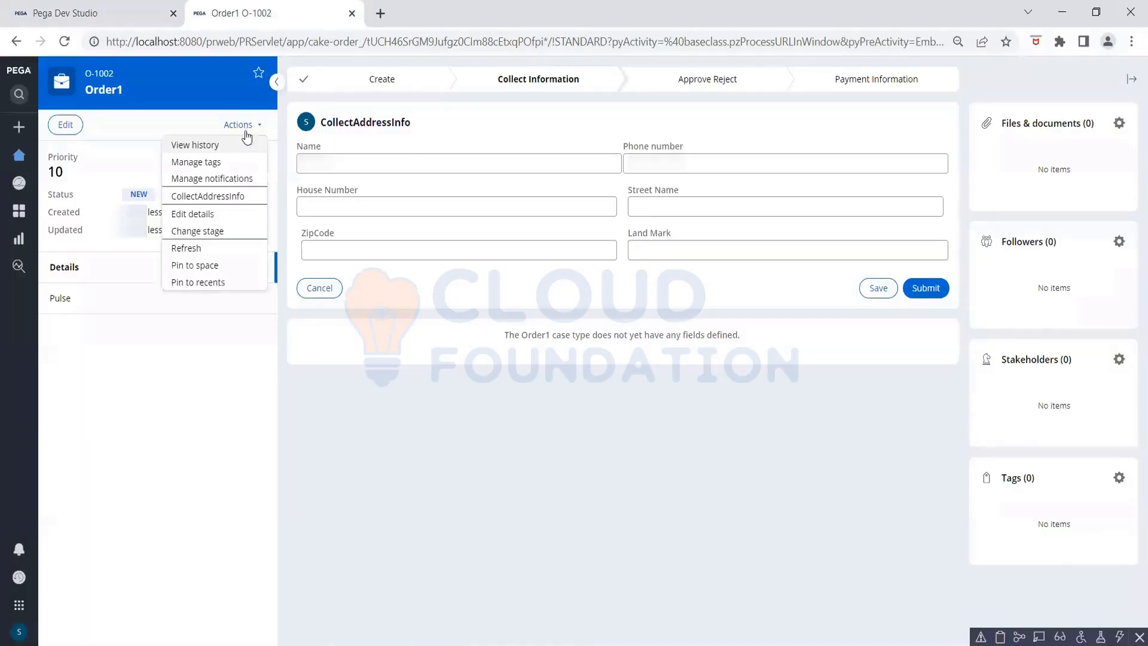
left_click(191, 248)
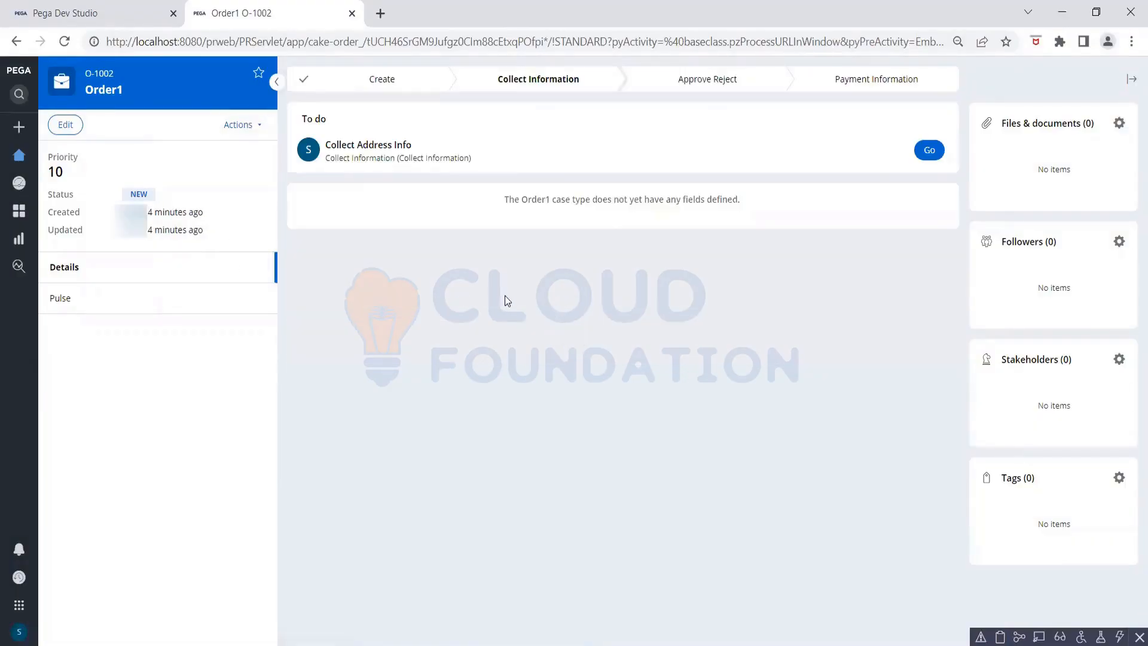
left_click(929, 150)
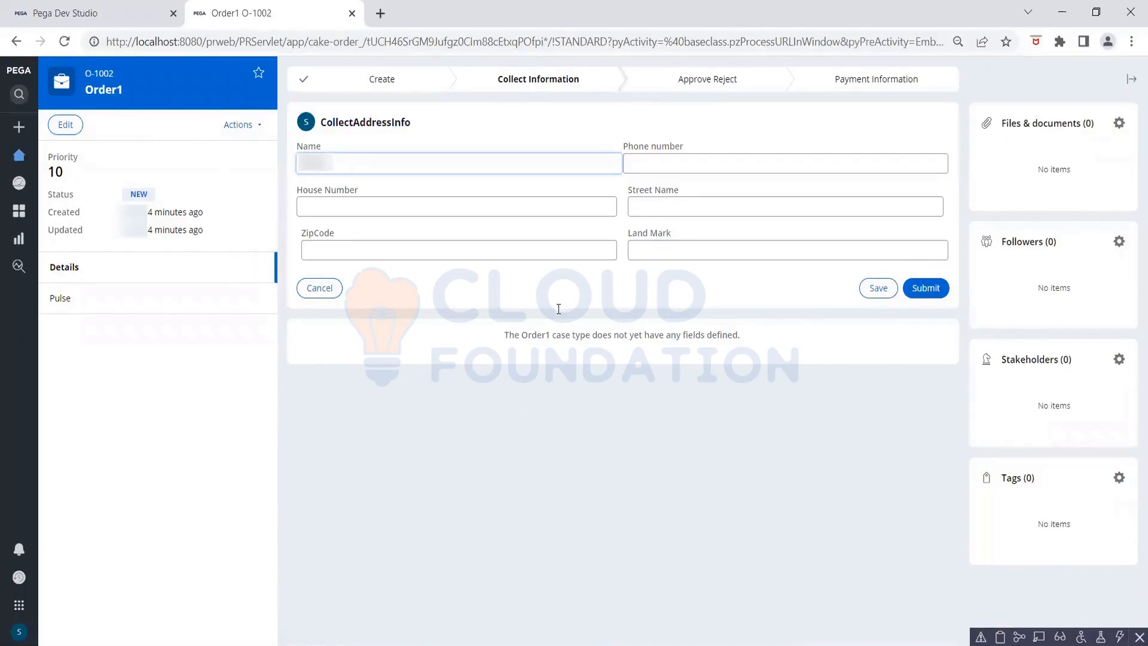
- Return to the data transform's pages and classes definition and examine the pyWorkPage properties in the clipboard
left_click(96, 16)
left_click(463, 163)
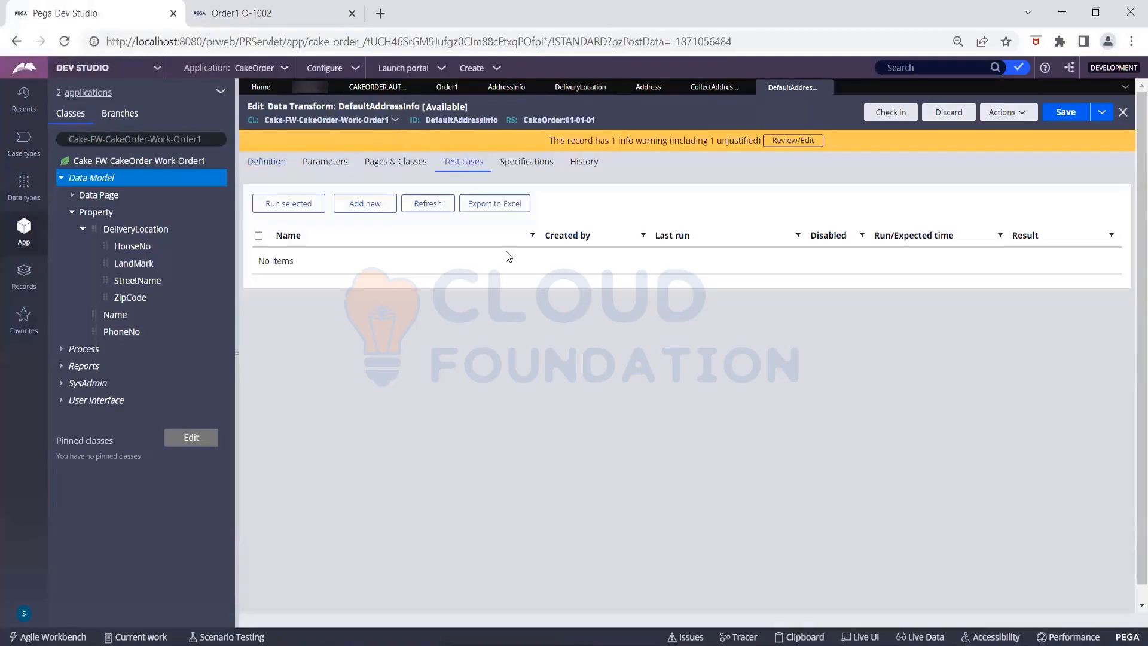
left_click(395, 162)
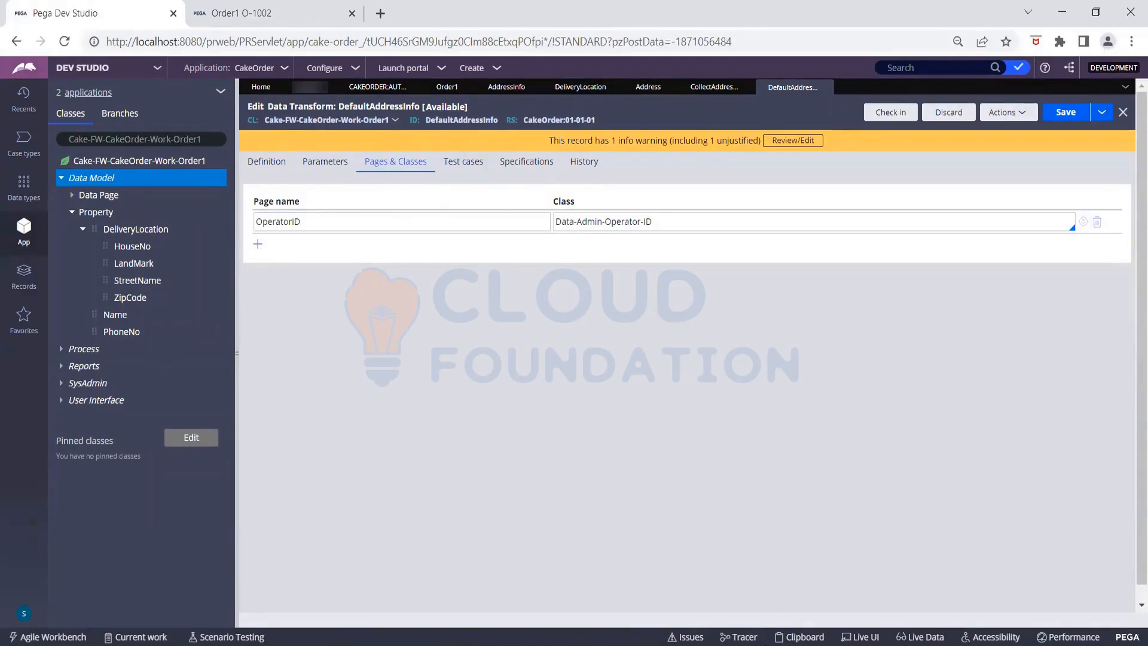
mouse_move(753, 645)
left_click(816, 600)
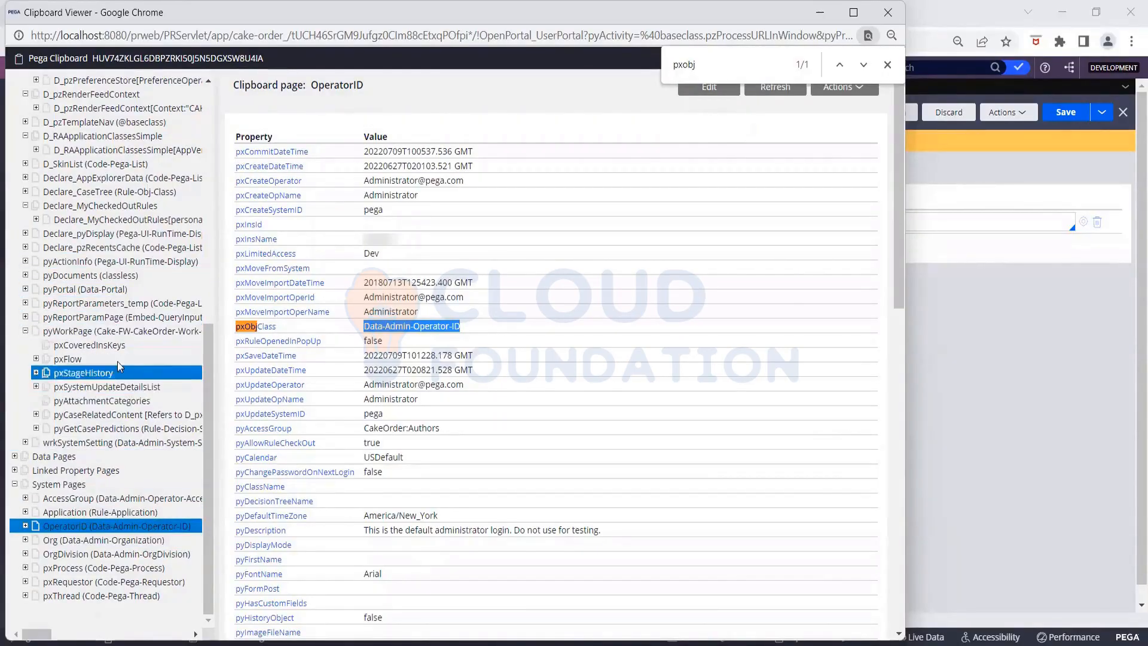
left_click(101, 332)
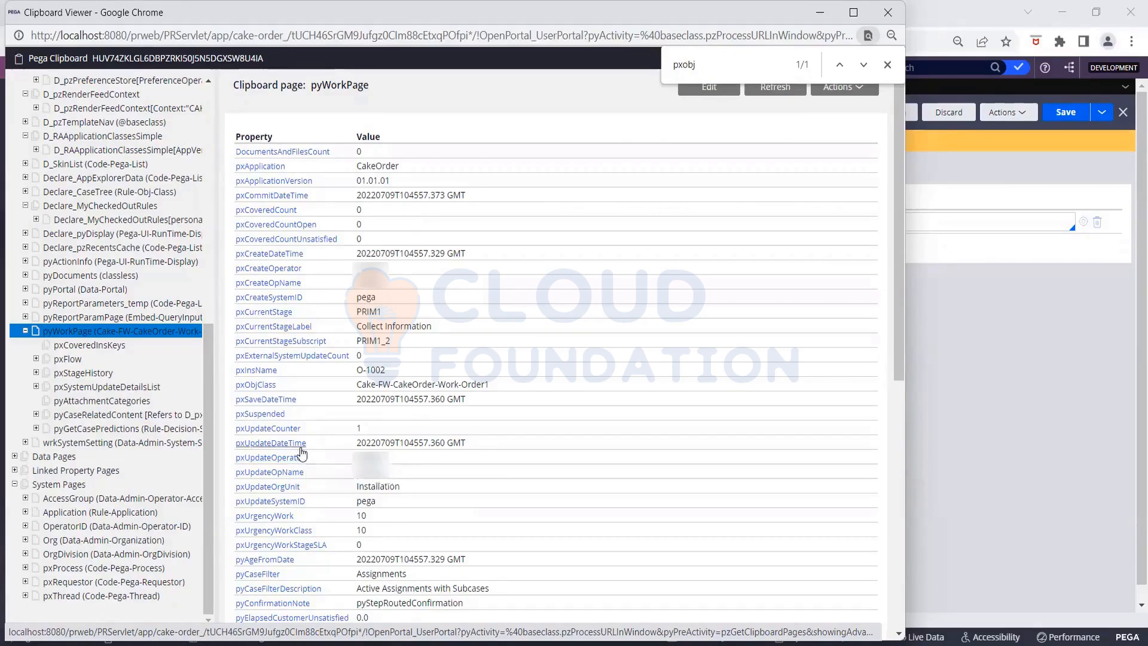
left_click(953, 404)
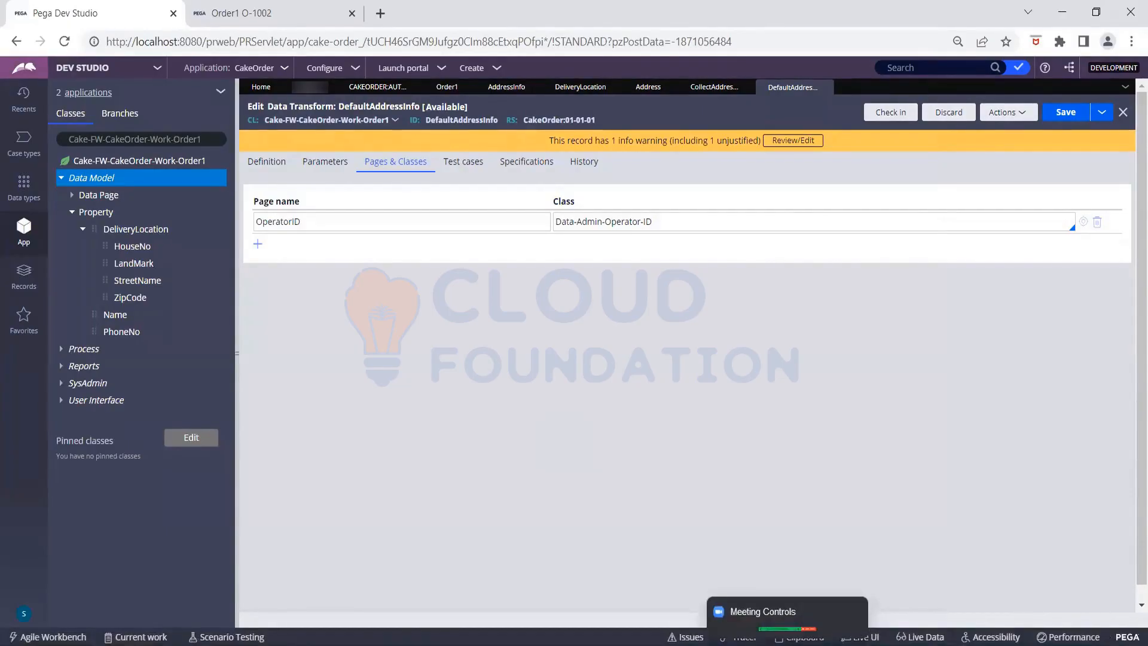
- Examine the OperatorID and AccessGroup system pages in the clipboard and return to the data transform
mouse_move(758, 644)
left_click(817, 596)
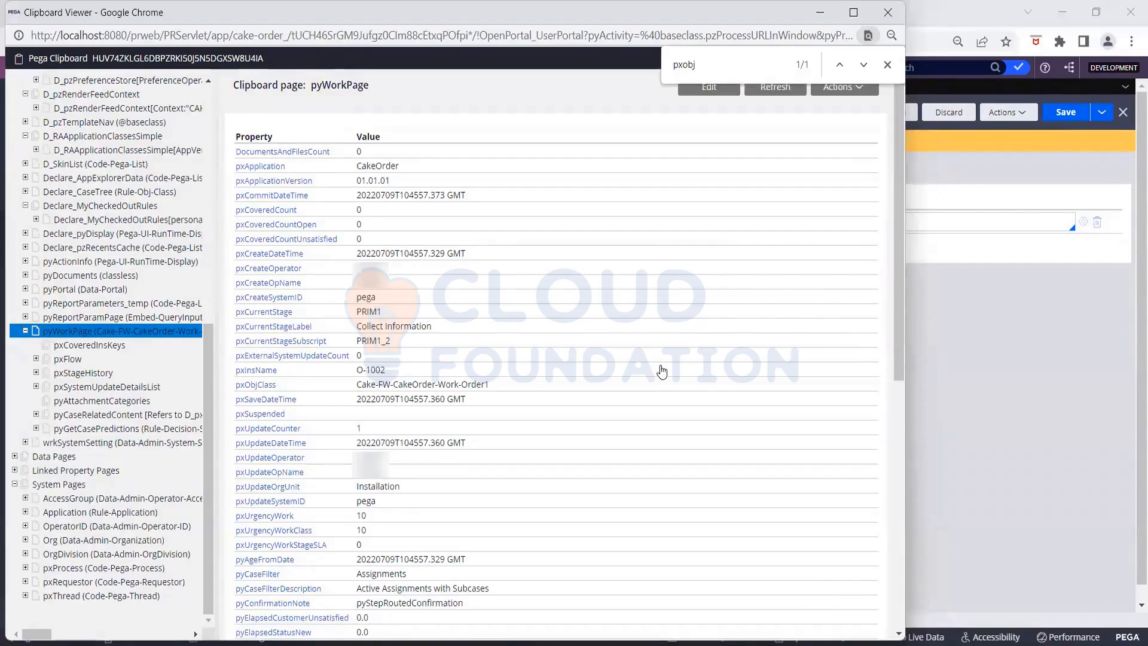
left_click(79, 485)
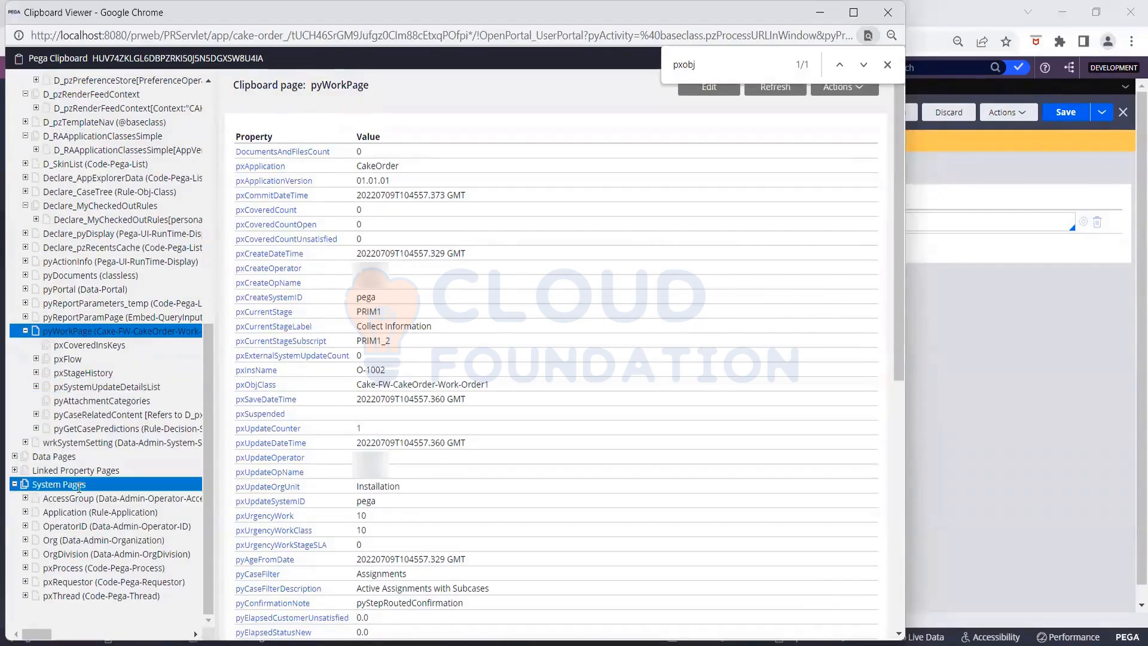
left_click(71, 526)
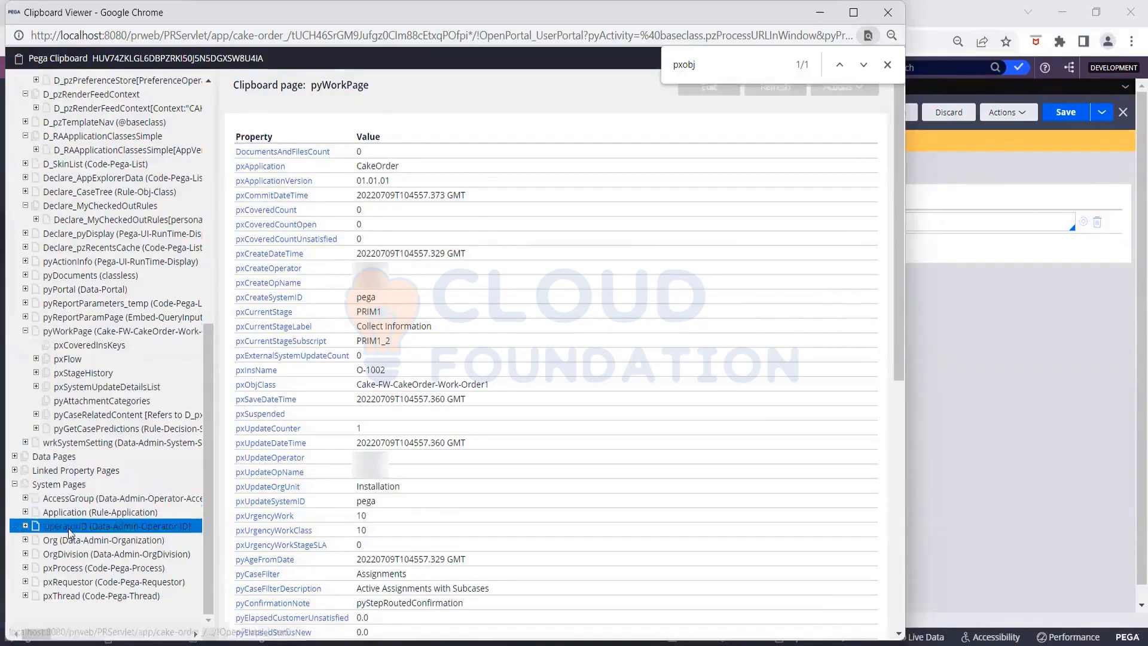
left_click_drag(316, 85, 378, 83)
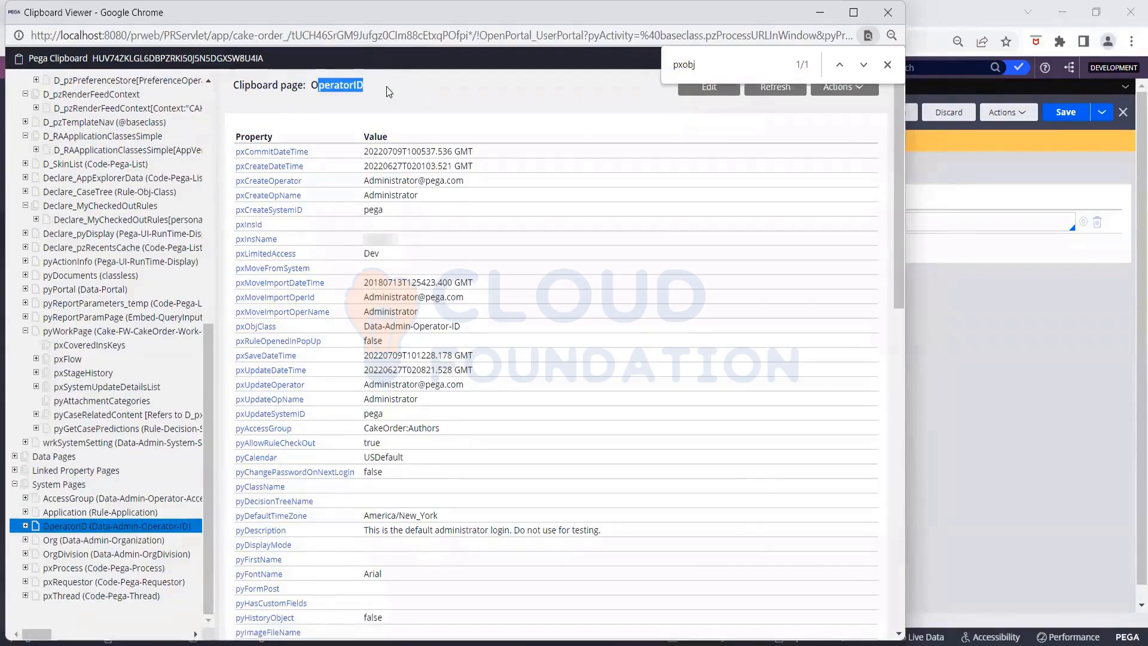
left_click(388, 91)
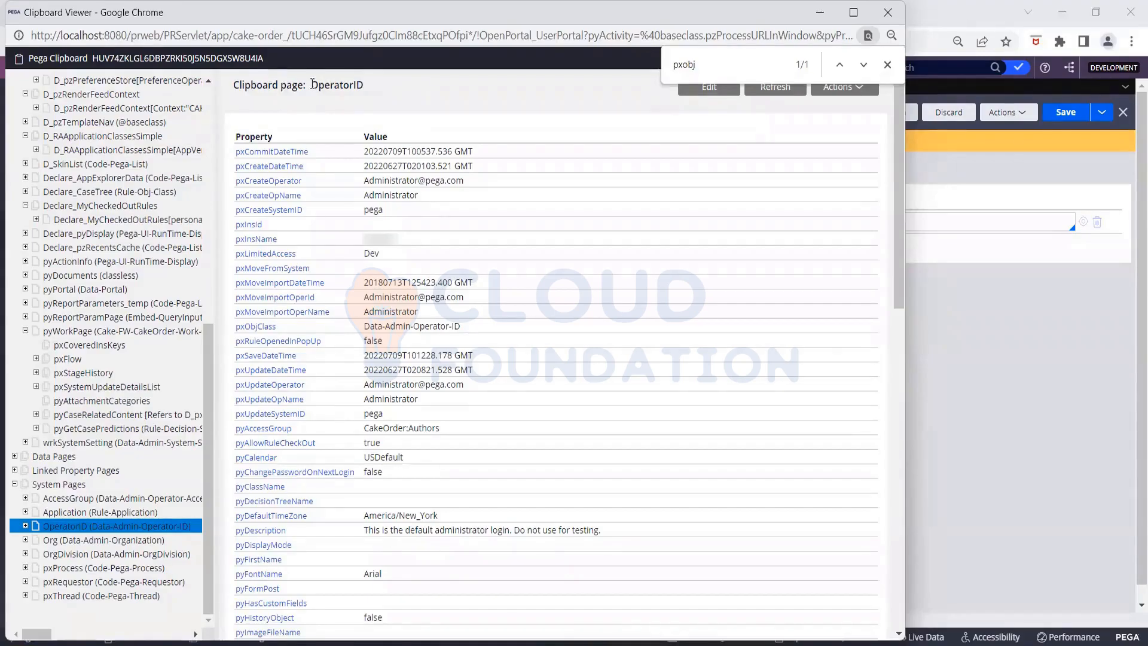
left_click_drag(311, 85, 366, 90)
left_click(366, 88)
left_click(55, 498)
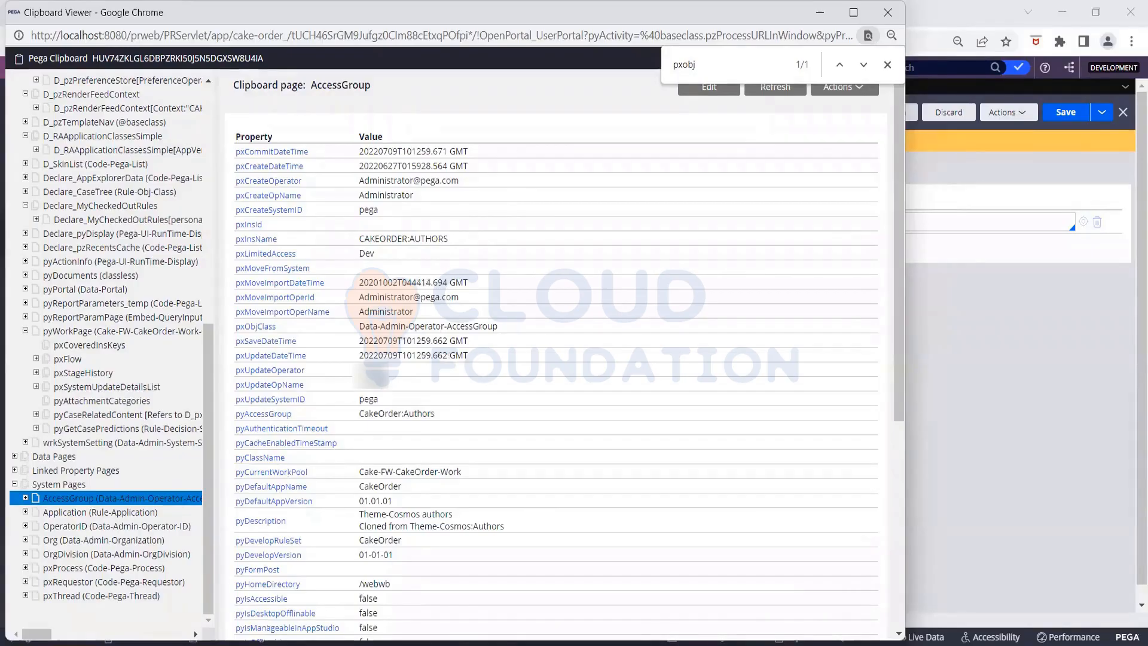
left_click(953, 323)
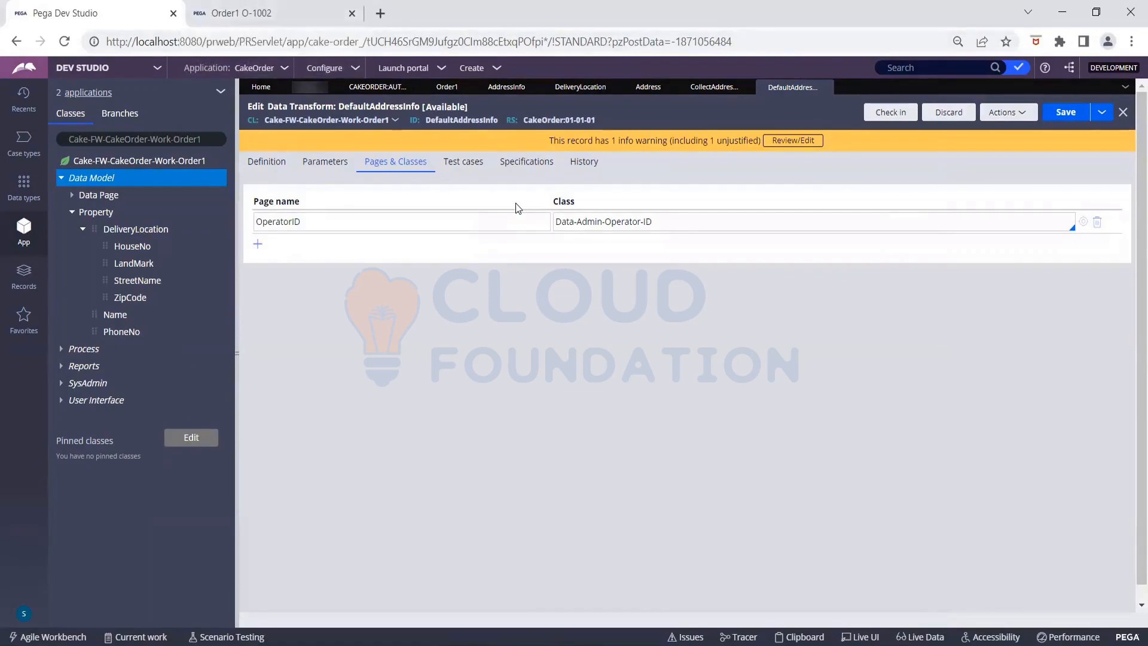
- Switch to the Order1 case and check the Name and Phone number fields of the CollectAddressInfo form
left_click(258, 18)
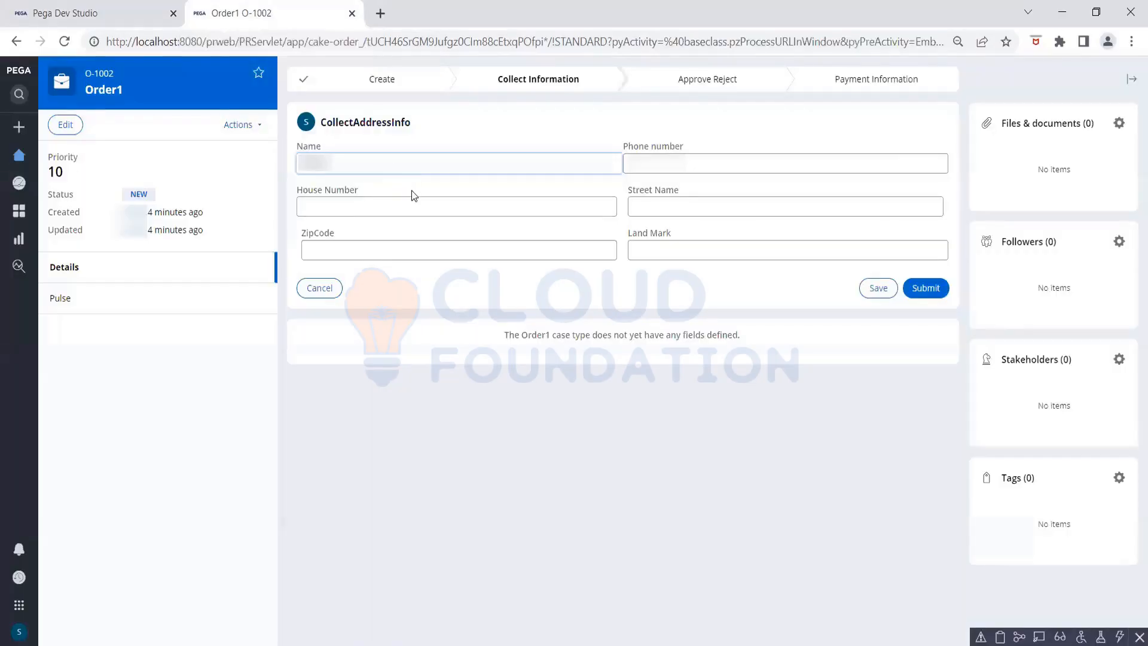
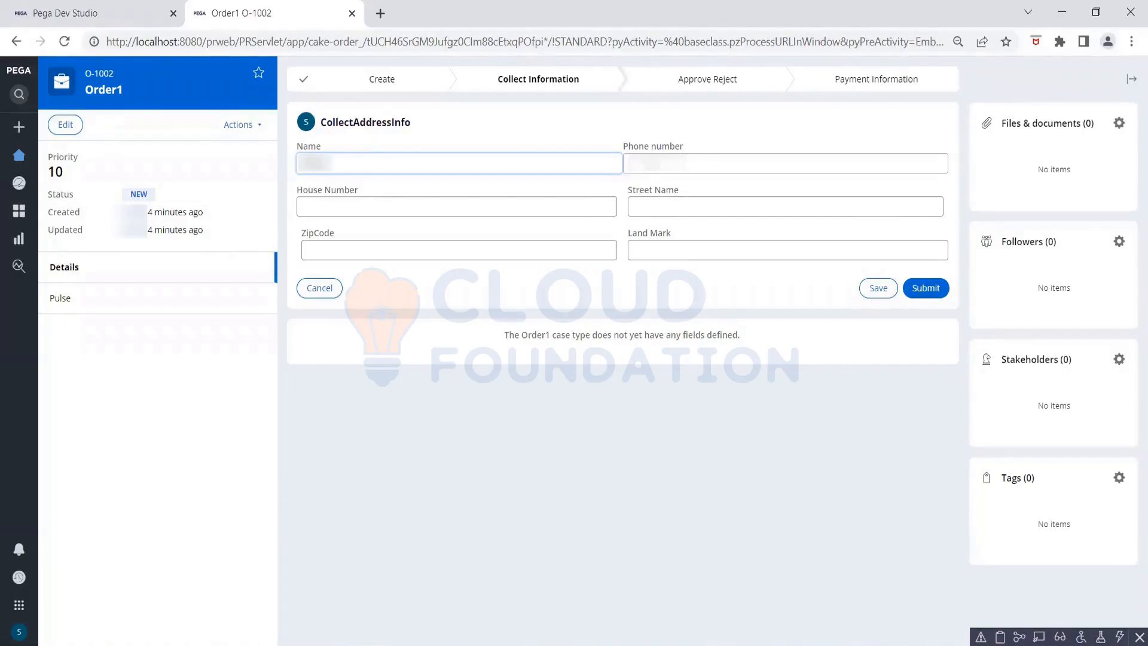
left_click(747, 163)
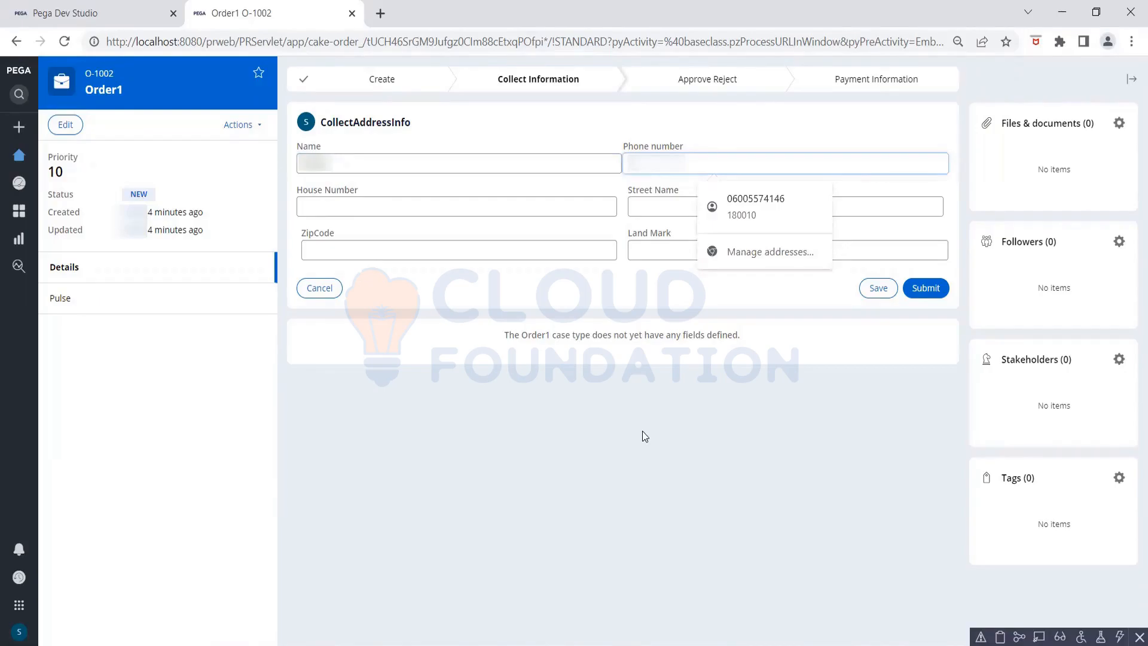
- Add a Set row to the DefaultAddressInfo data transform with target .DeliveryLocation.HouseNo and source "111"
left_click(90, 13)
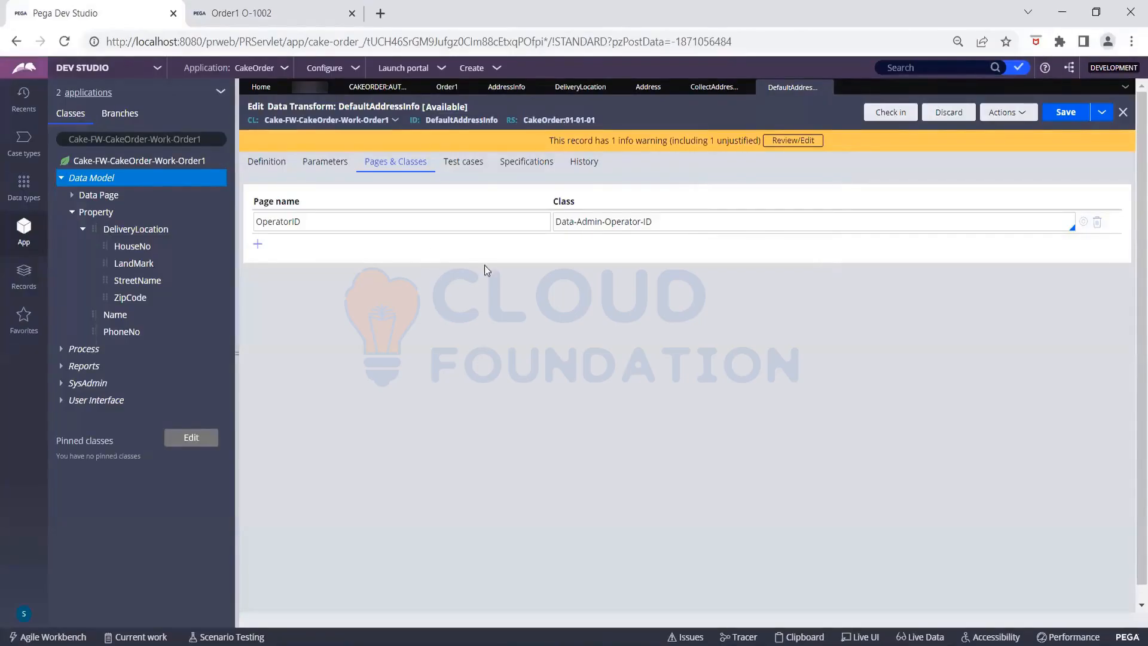
left_click(293, 170)
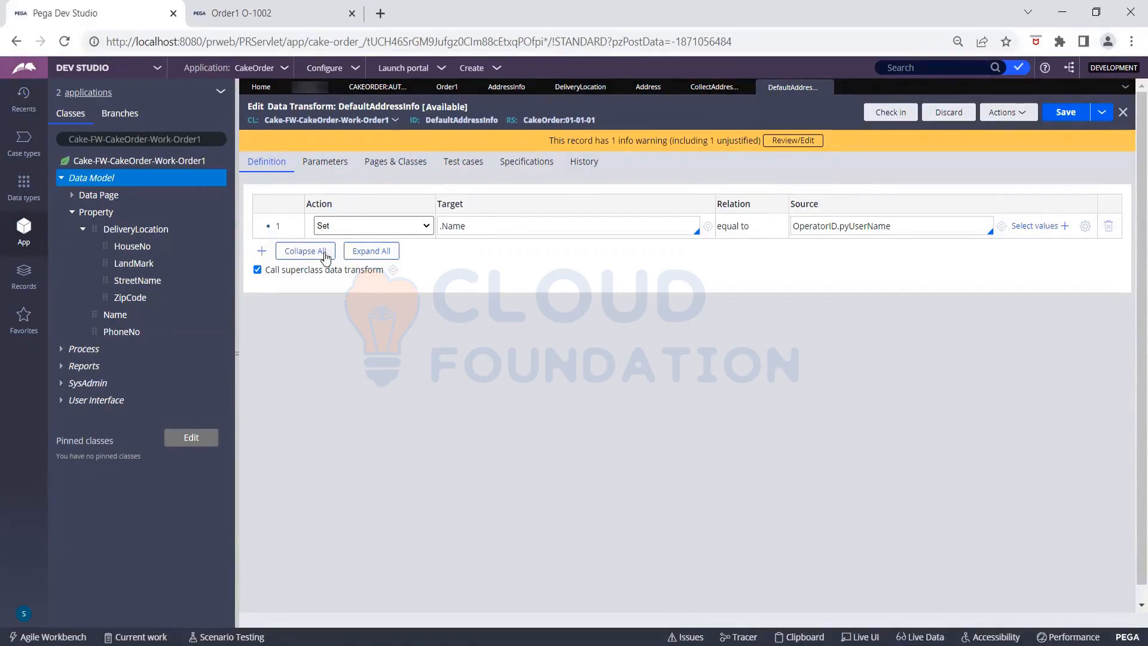
left_click(261, 251)
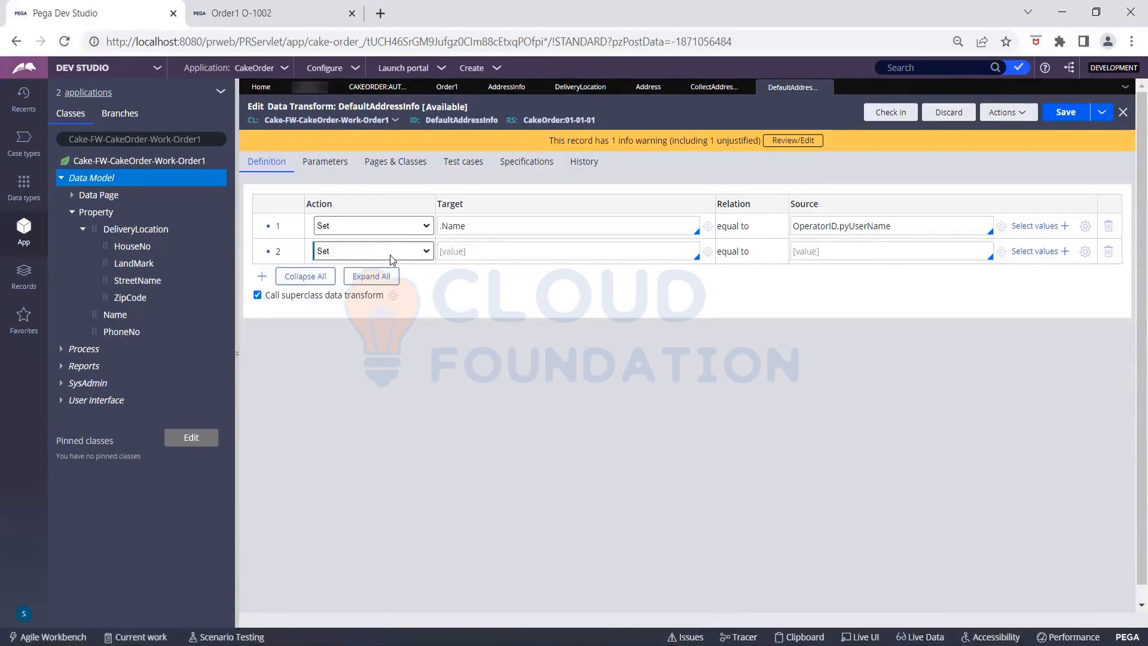
left_click(470, 251)
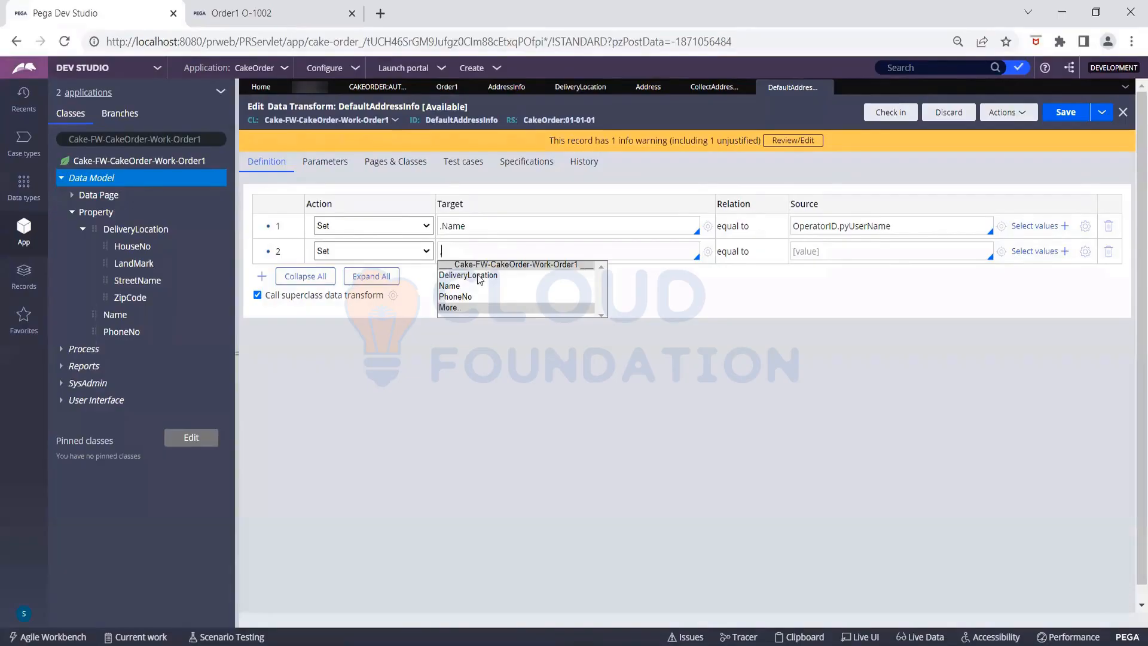
left_click(477, 275)
type(".")
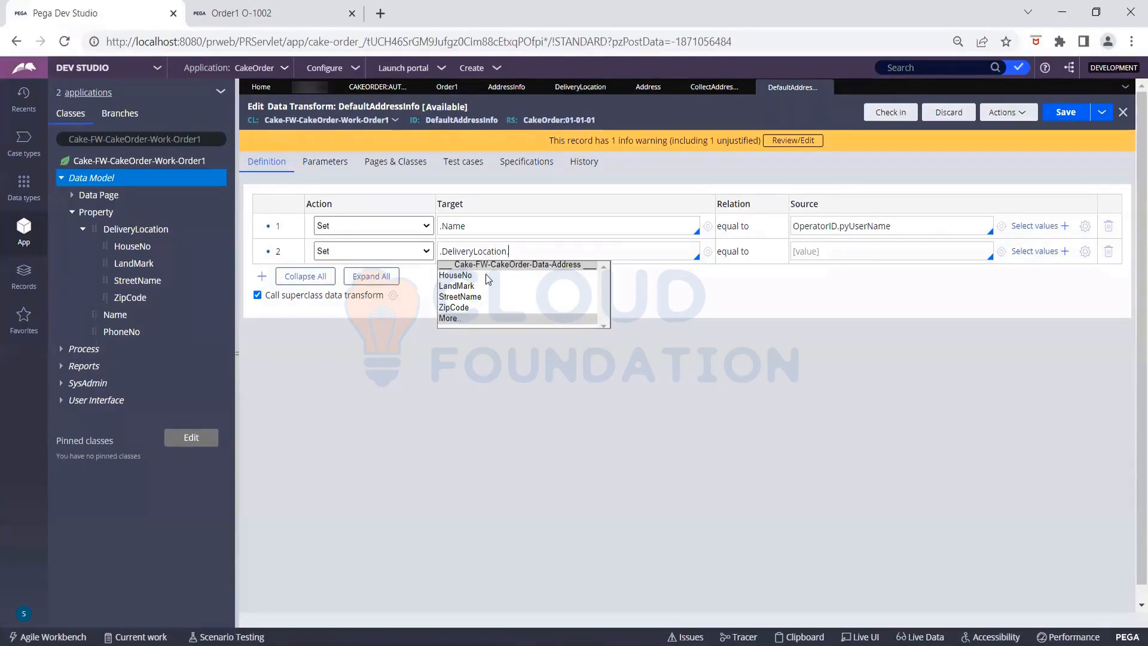
left_click(488, 279)
left_click(792, 251)
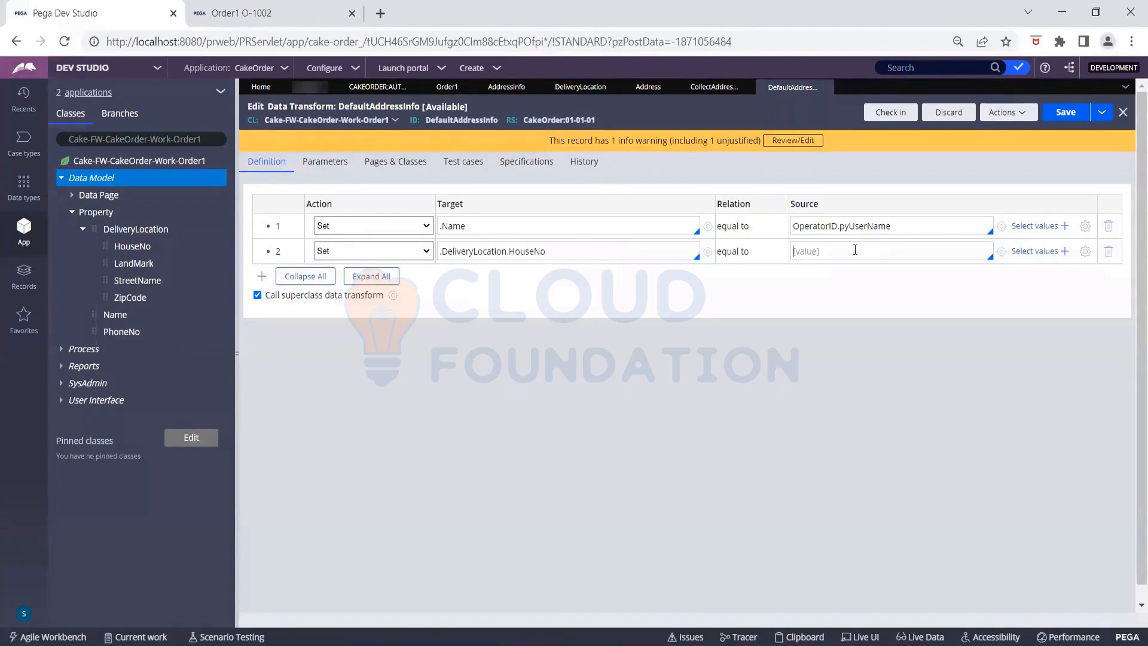
type("111\"")
key("Home")
type("\"")
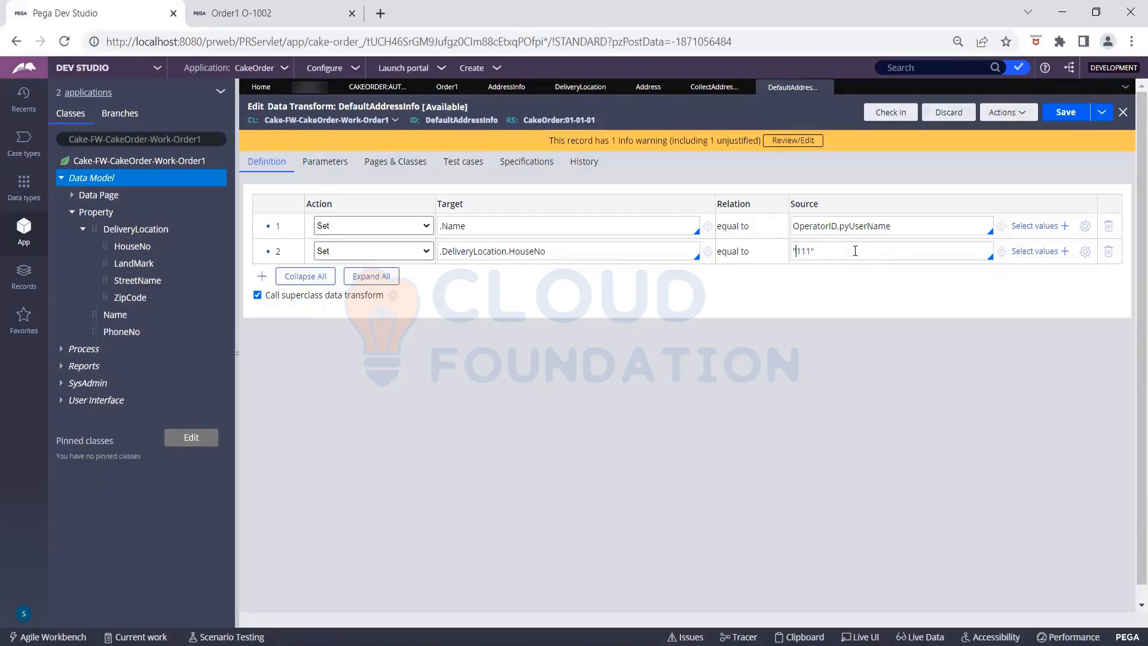
- Add a third row to the data transform with the Update Page action and .DeliveryLocation as its target
left_click(261, 276)
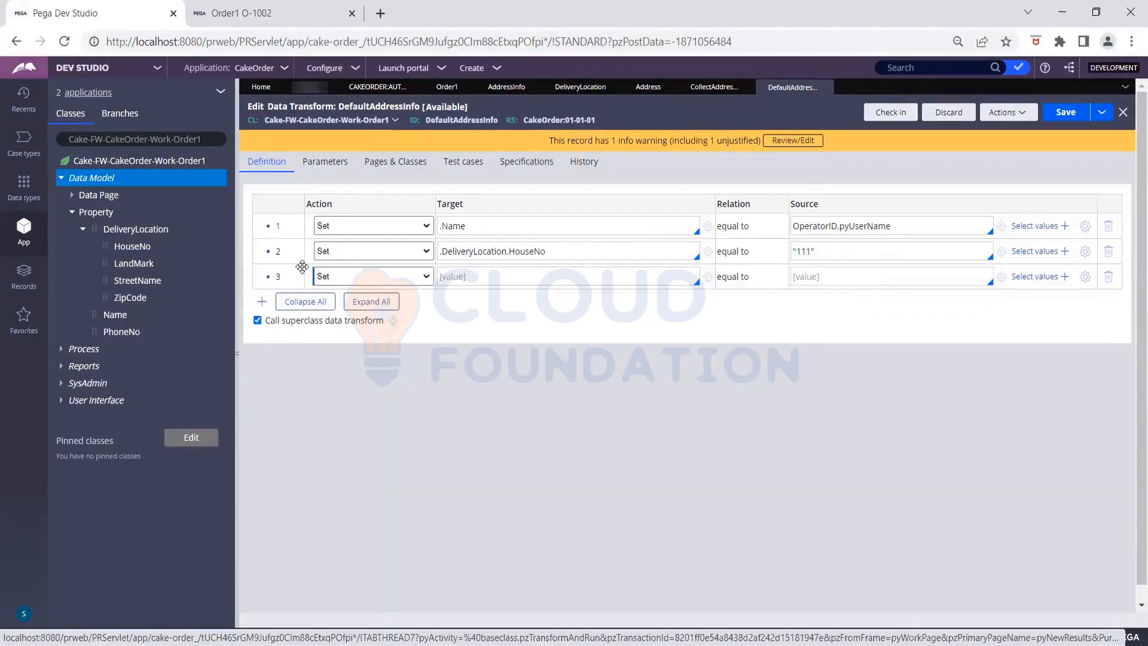
left_click(457, 279)
type(".")
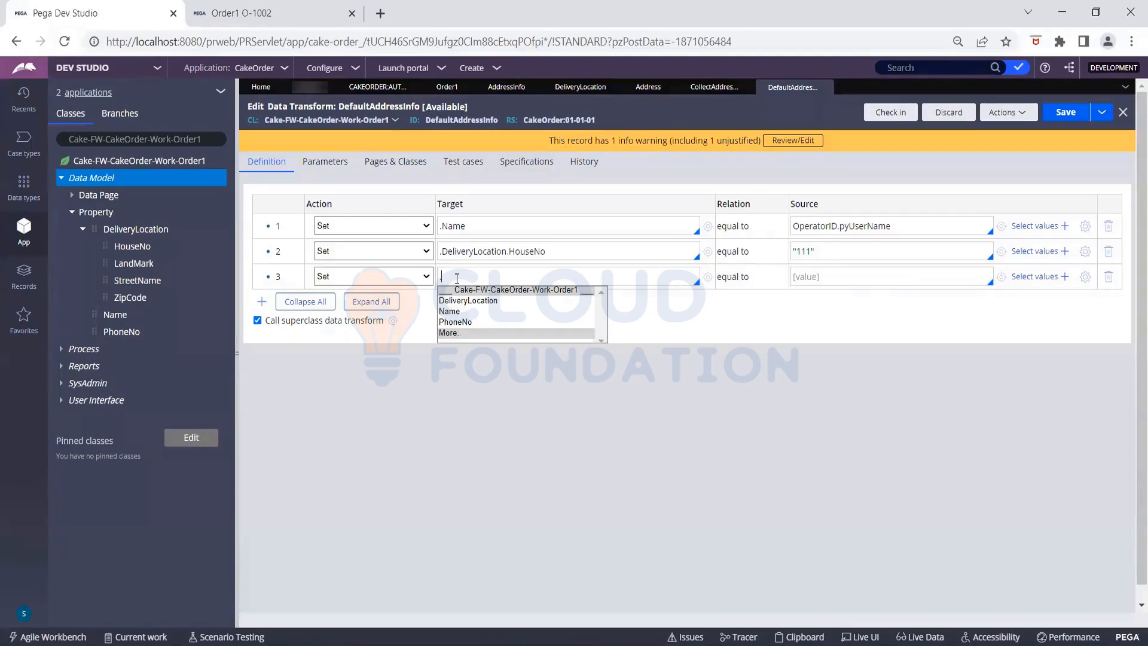
left_click(426, 276)
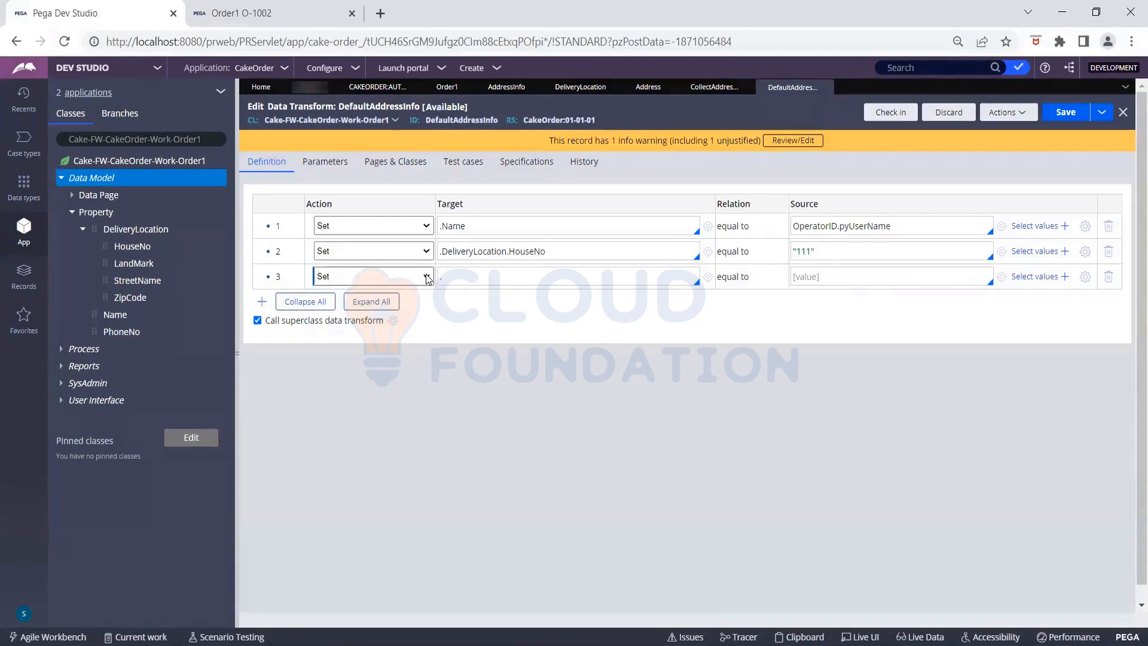
left_click(425, 275)
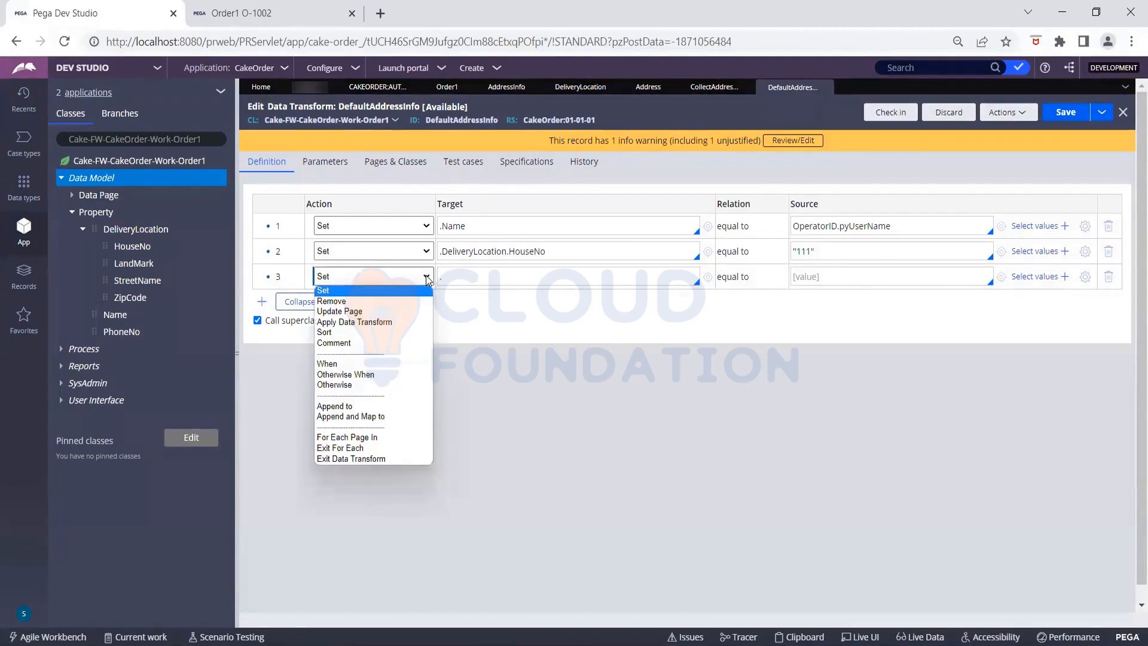
left_click(349, 312)
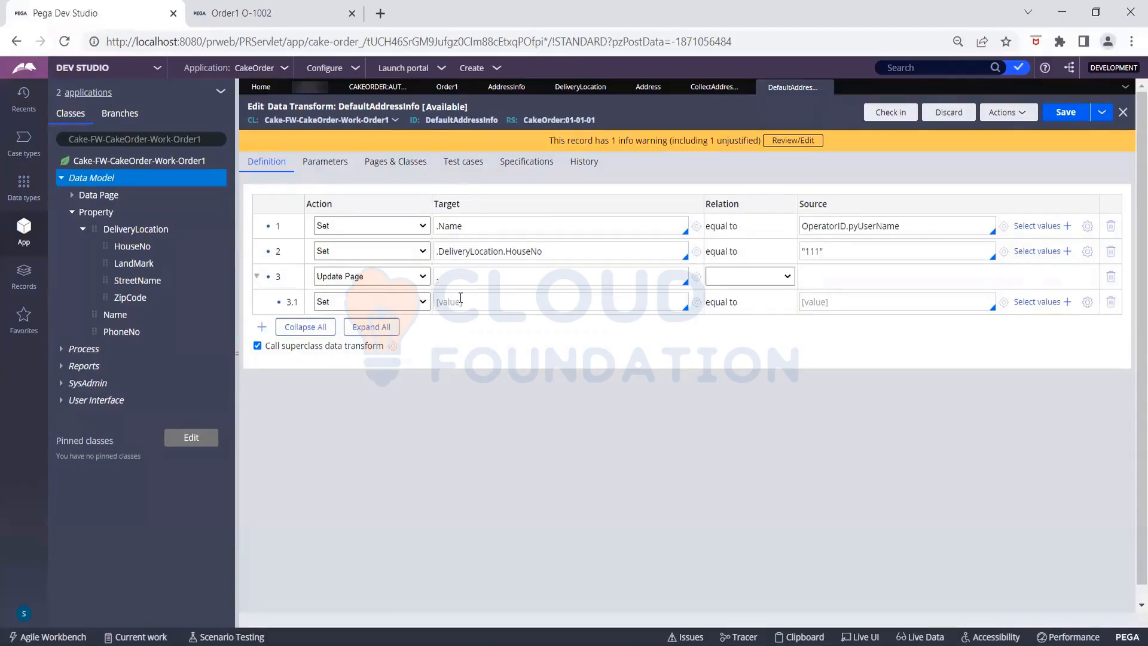
key("Down")
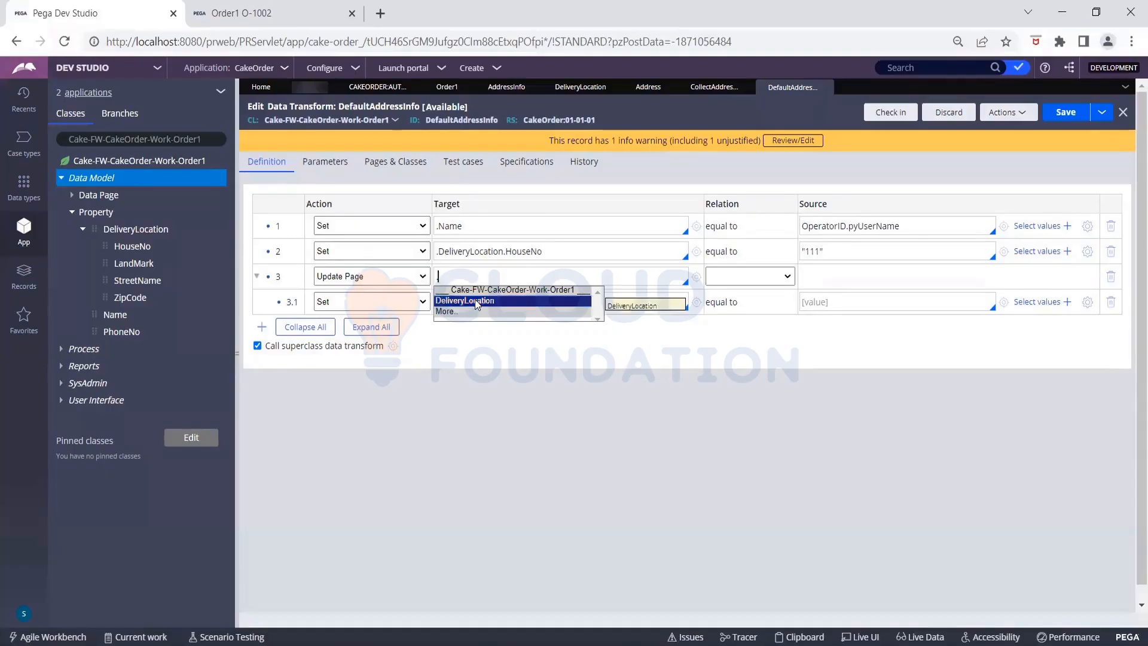
left_click(475, 301)
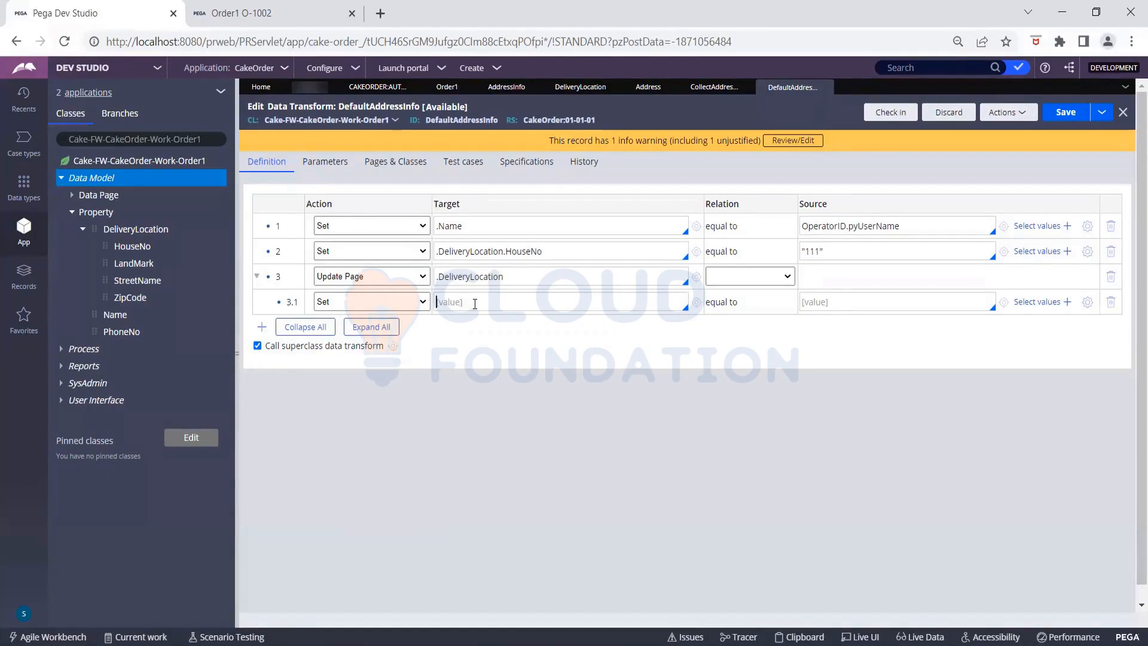
- Set the first child row under the .DeliveryLocation Update Page to target .LandMark with source "ABC"
left_click(475, 302)
type(".")
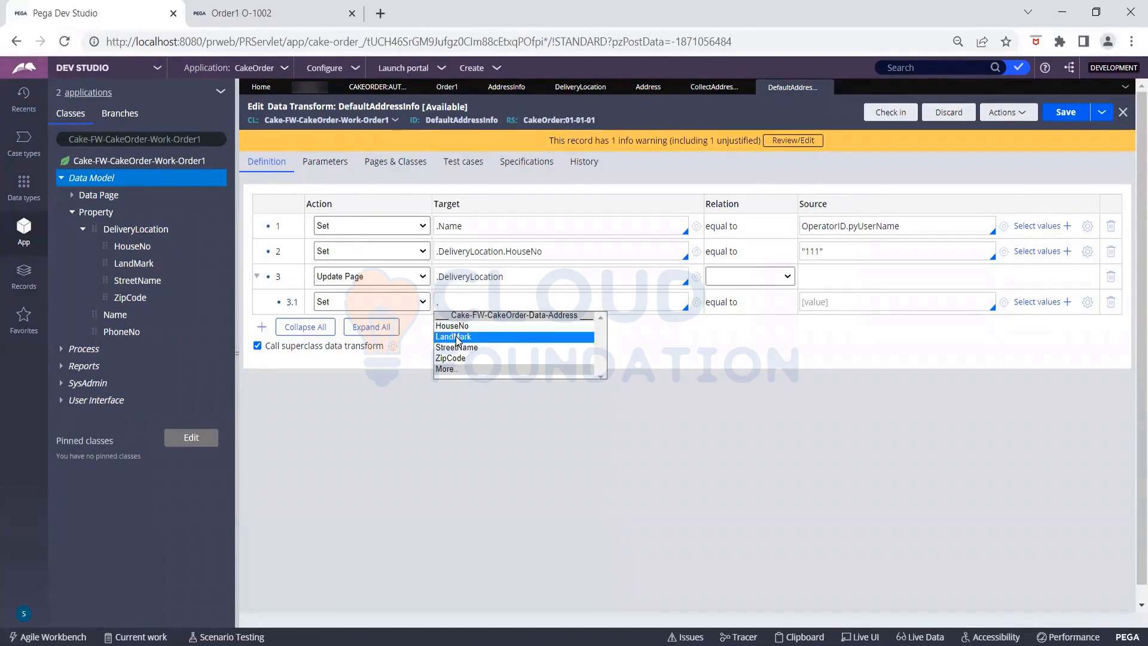
left_click(458, 336)
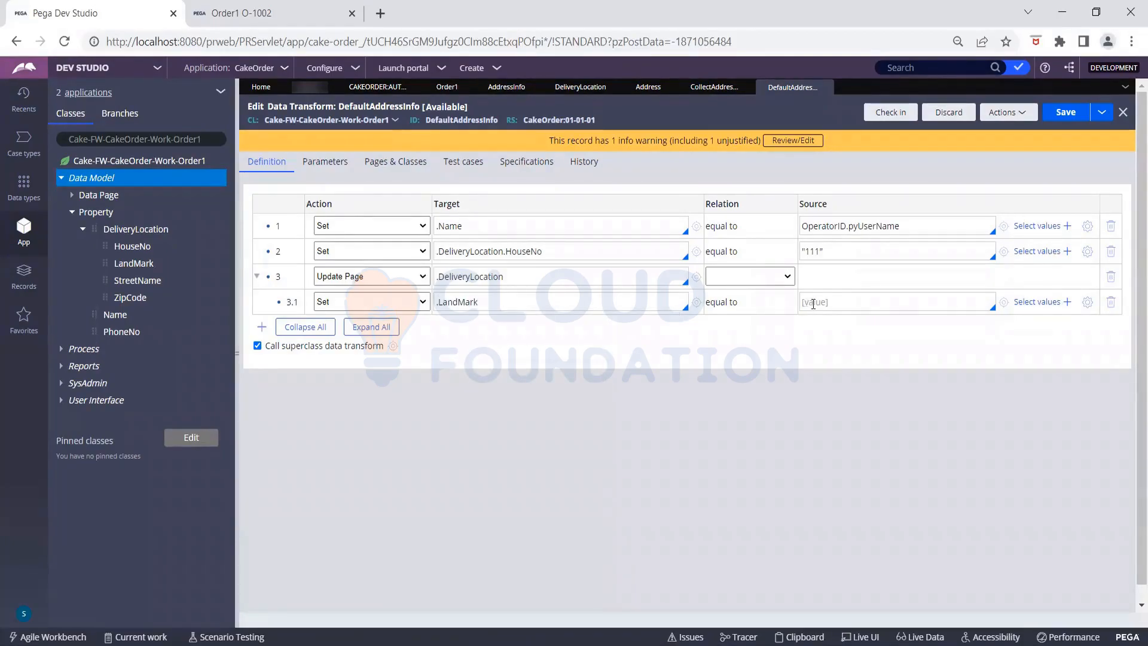
left_click(812, 303)
type("\"CCD")
key("BackSpace")
key("BackSpace")
type("ABC\"")
- Add a second child Set row under .DeliveryLocation with target .StreetName and source "RiverSide"
left_click(263, 326)
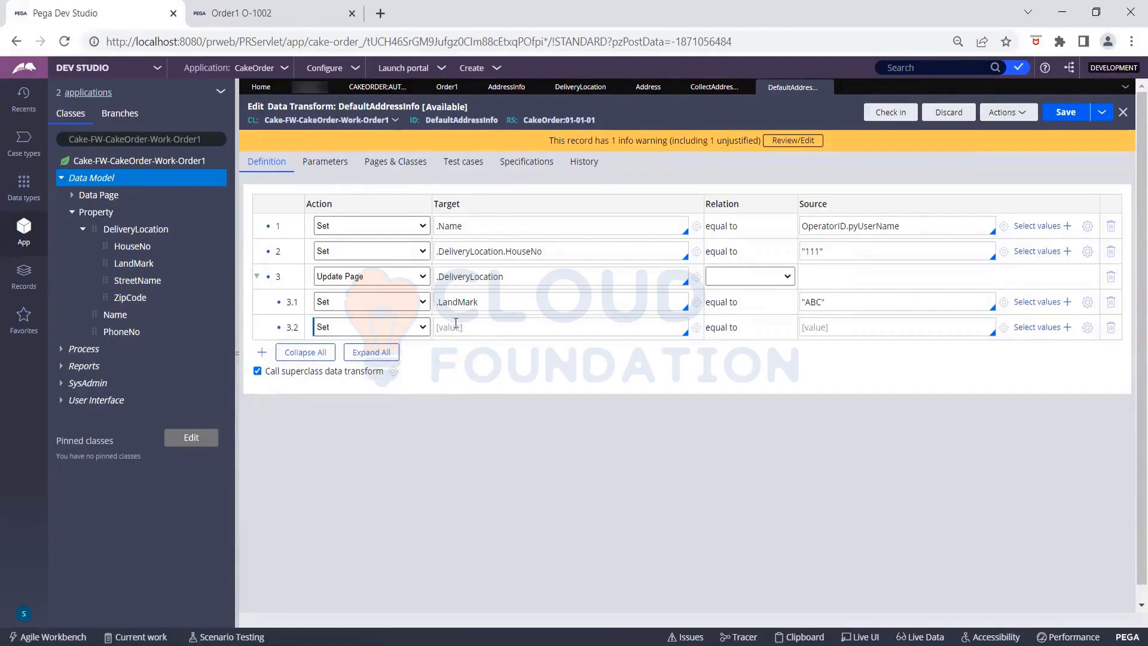
left_click(456, 322)
type(".")
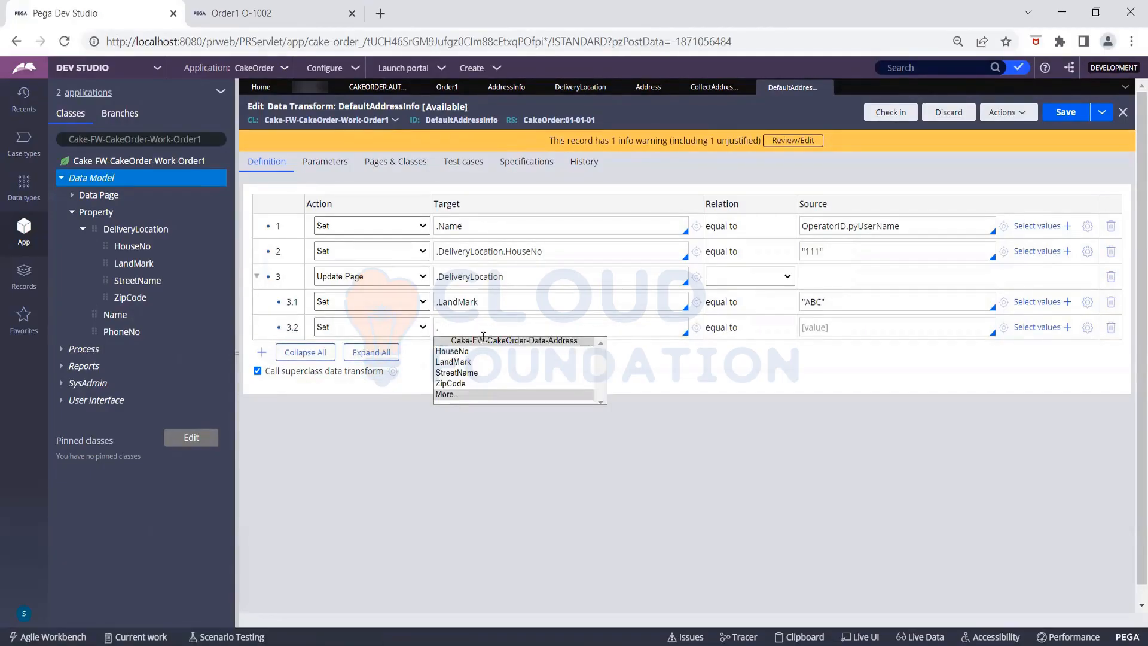
left_click(471, 373)
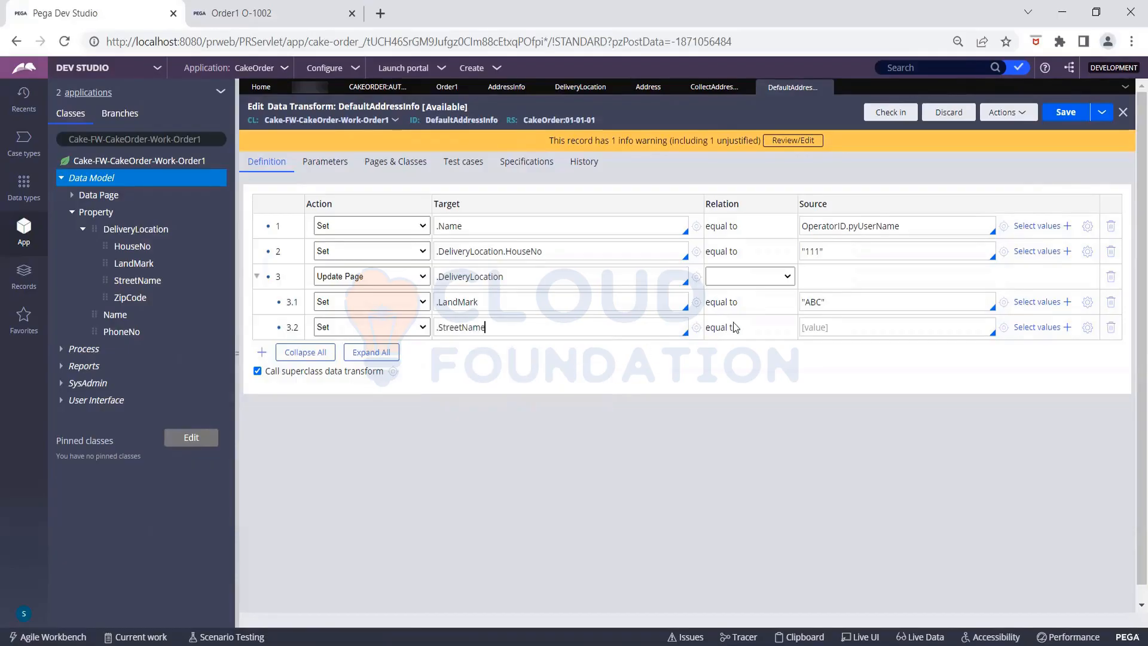
left_click(828, 325)
type("\"Riverside")
- Add a third child Set row with target .ZipCode and source "123", and save the data transform
left_click(263, 352)
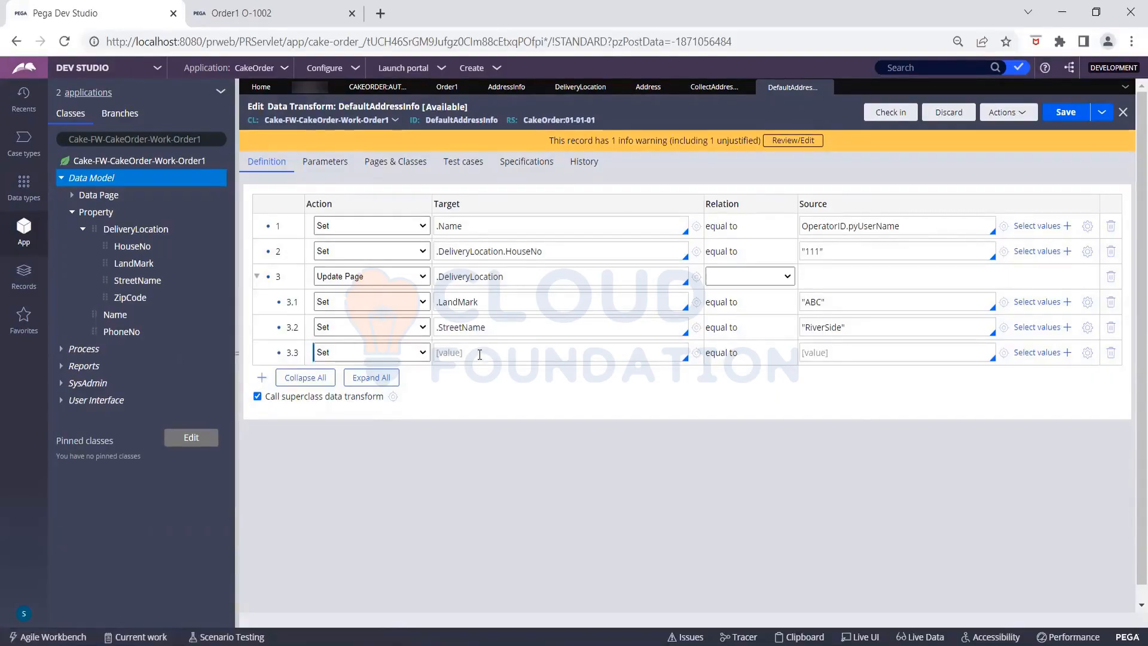
left_click(479, 353)
type(".")
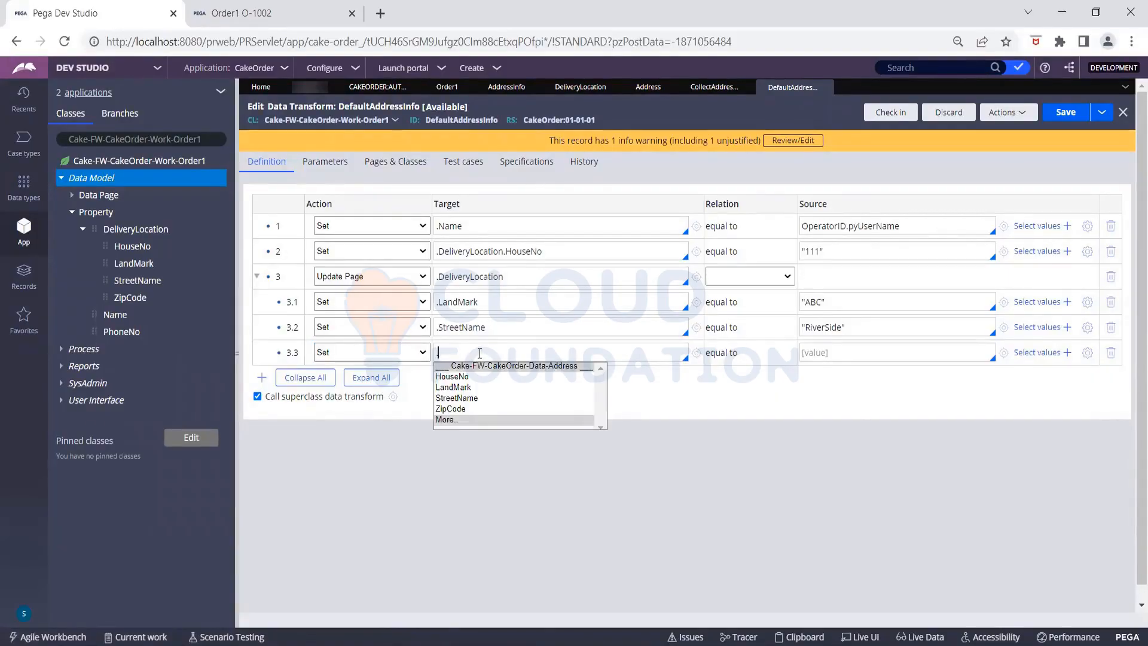
left_click(467, 411)
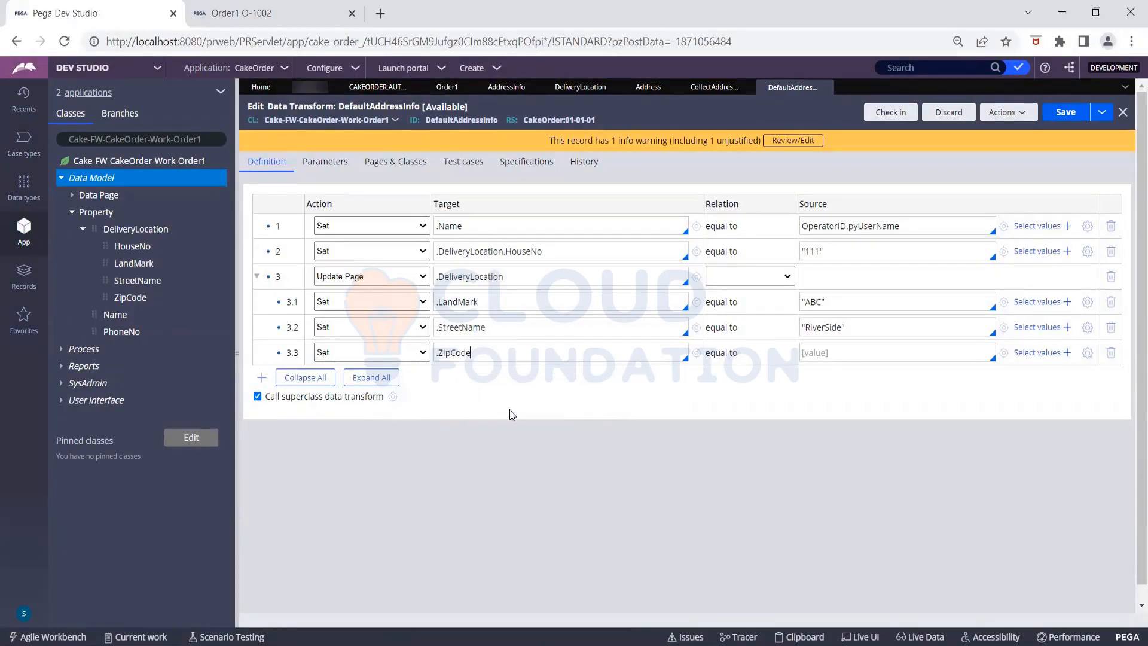
left_click(825, 352)
type("\"123\"")
key("BackSpace")
left_click(1059, 113)
type("\"123\"")
left_click(1064, 113)
left_click(1061, 118)
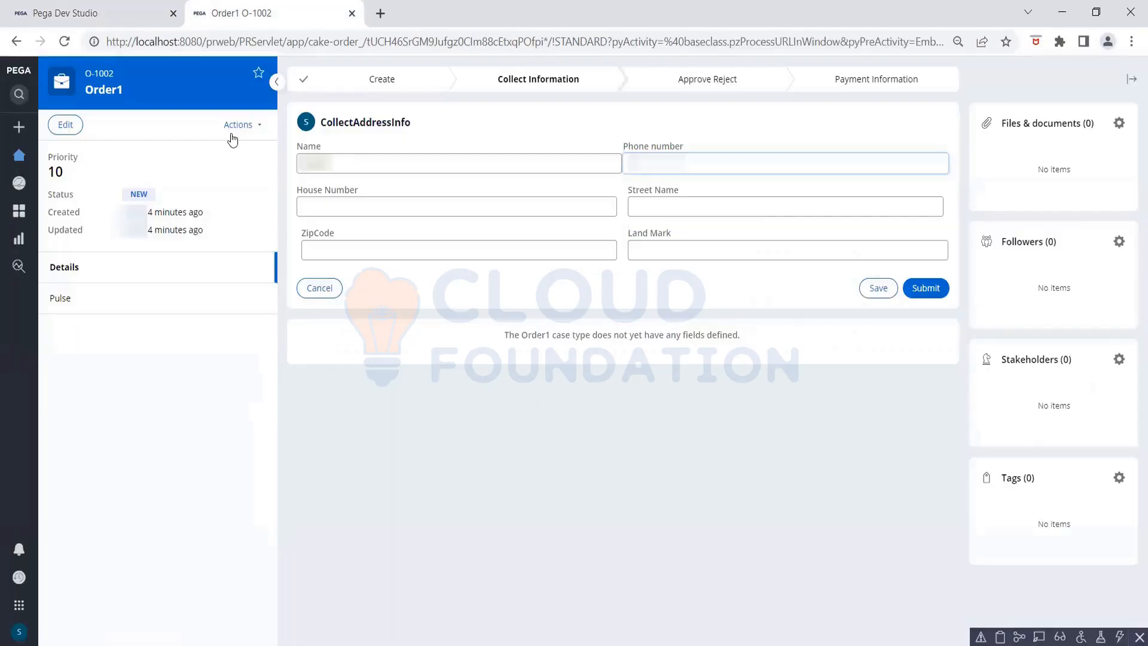
- Refresh the Order1 case and reopen its Collect Address Info assignment to check the prefilled address fields
left_click(233, 126)
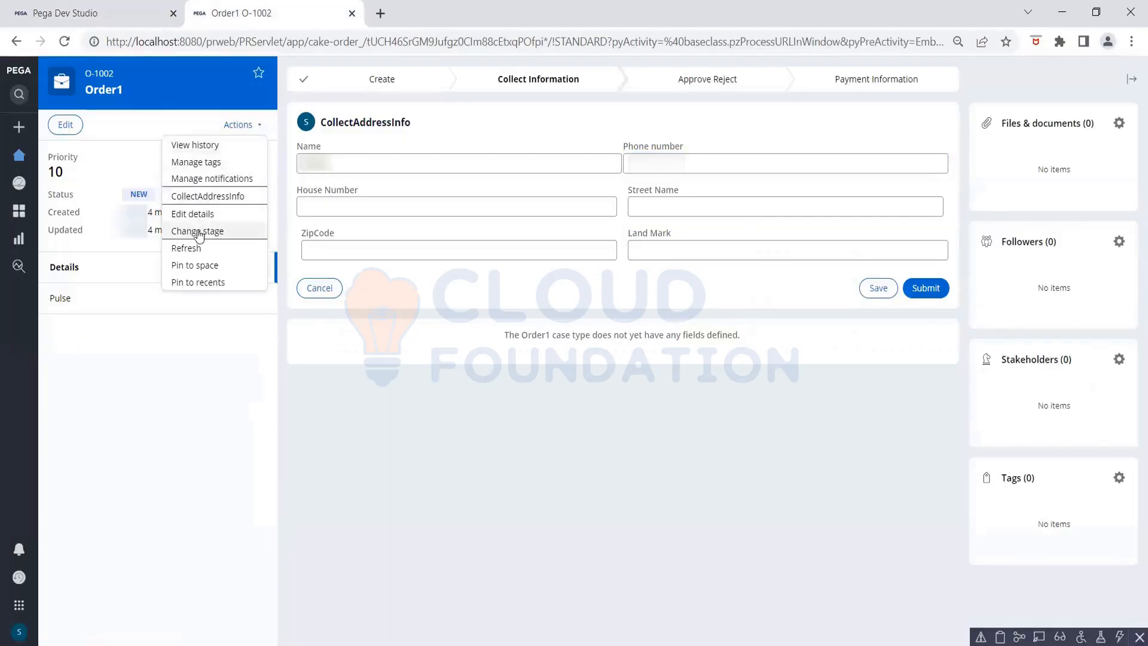
left_click(187, 247)
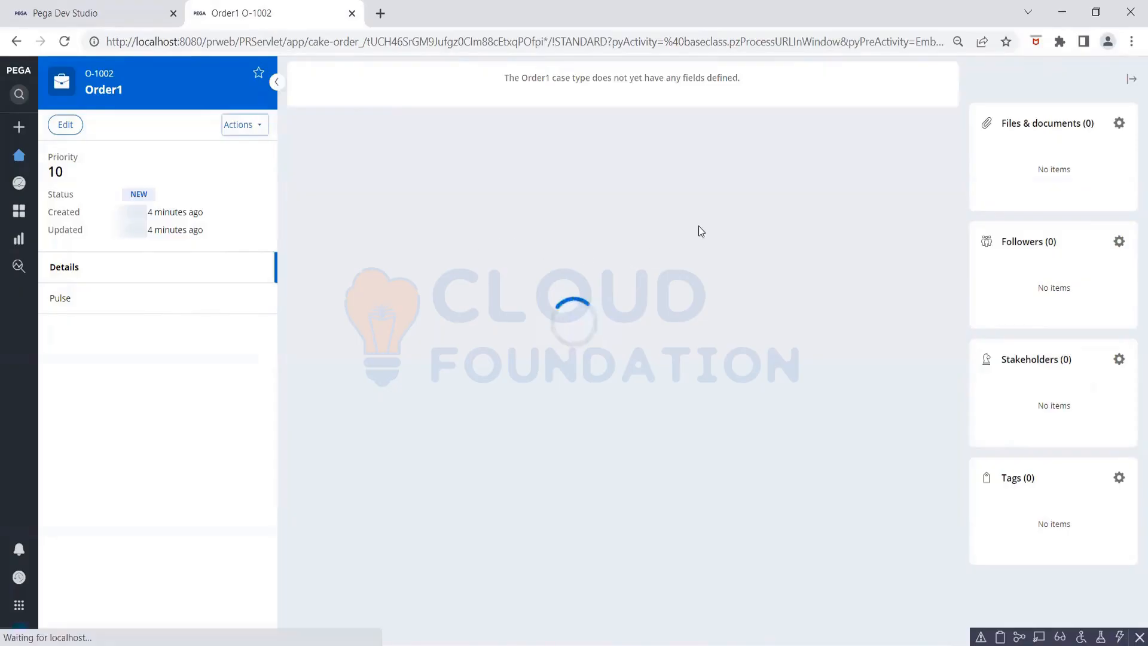
left_click(928, 150)
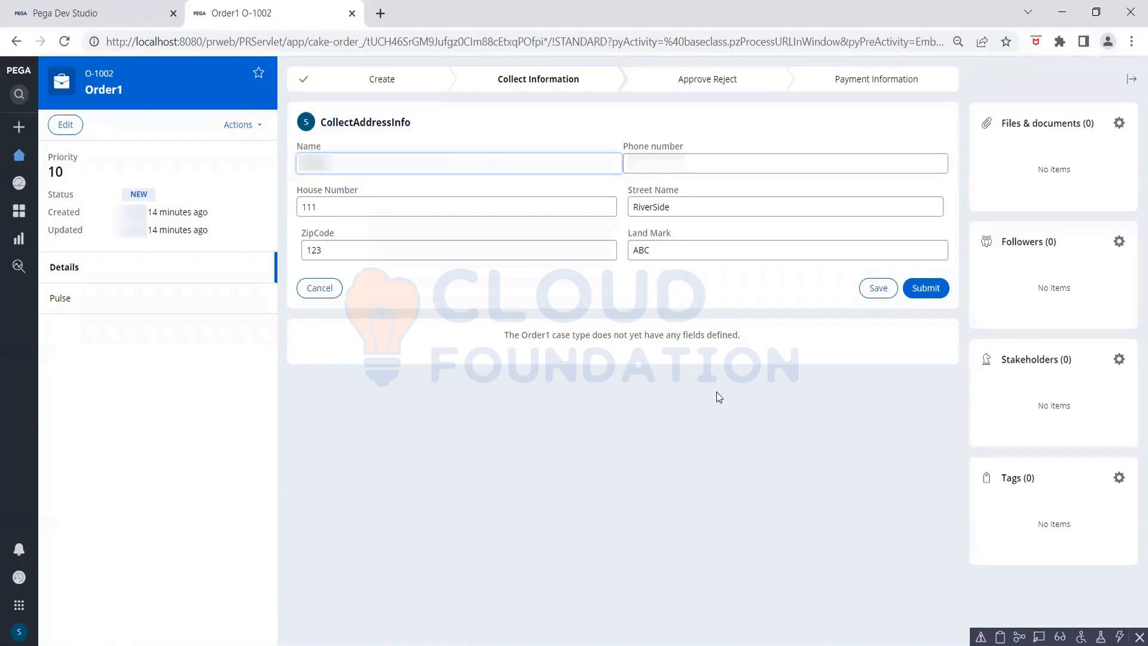
- Return to Dev Studio and start a trace on the DefaultAddressInfo data transform in a maximized Tracer window
left_click(77, 15)
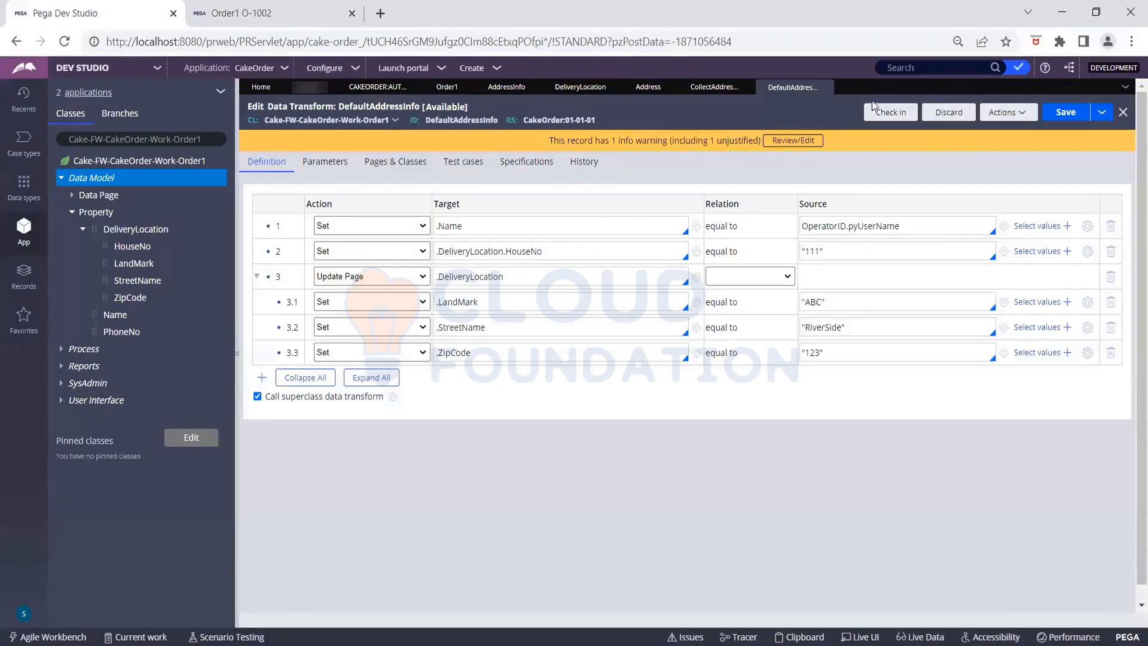
left_click(998, 114)
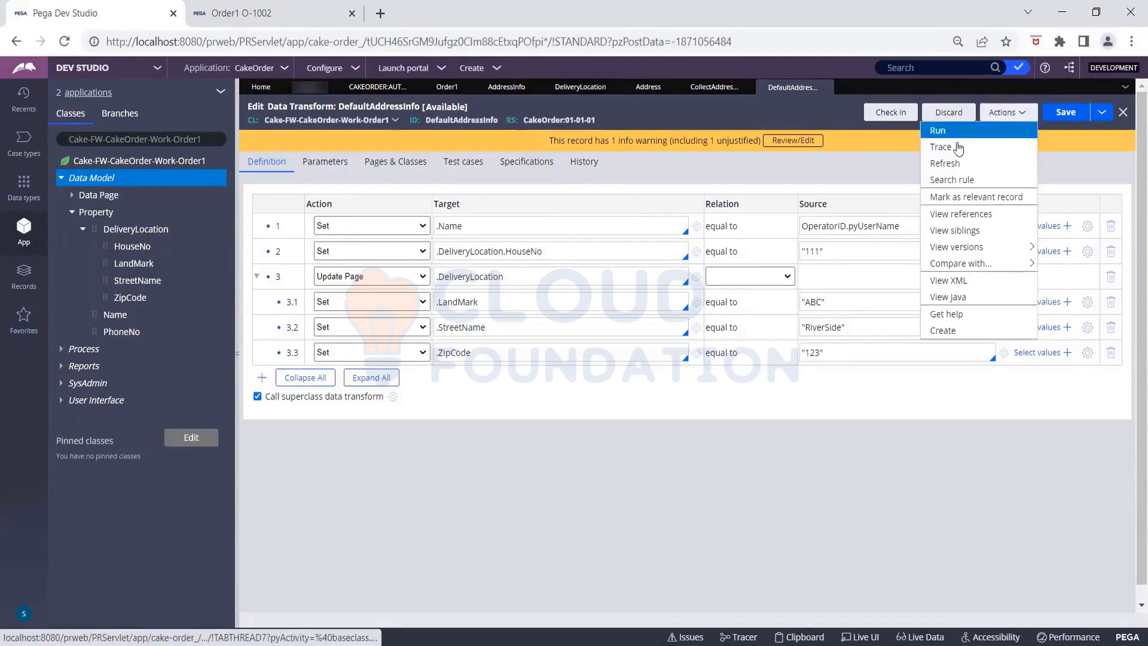
left_click(952, 151)
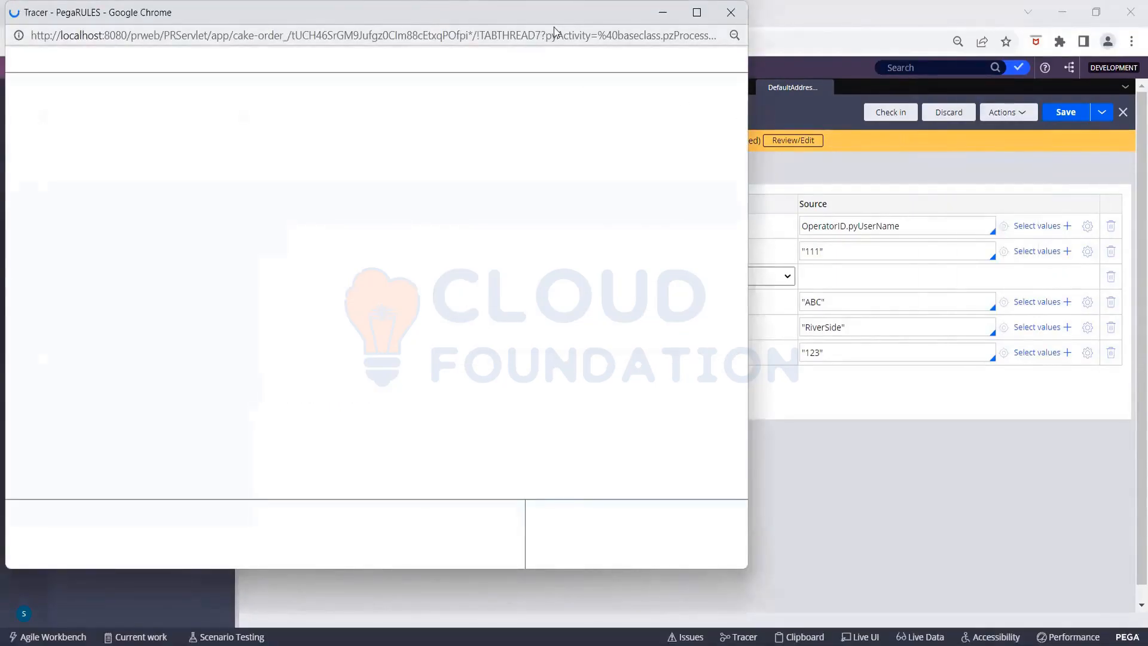
left_click(707, 40)
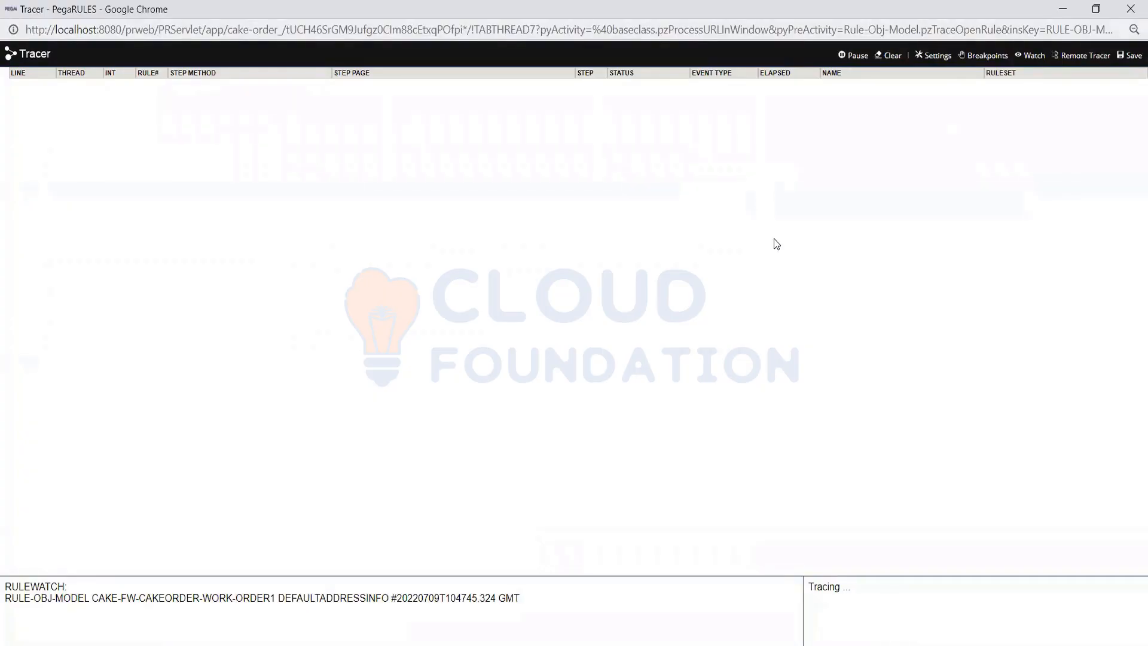
- Switch from the Tracer back to the Order1 case and refresh the case
mouse_move(754, 645)
left_click(753, 645)
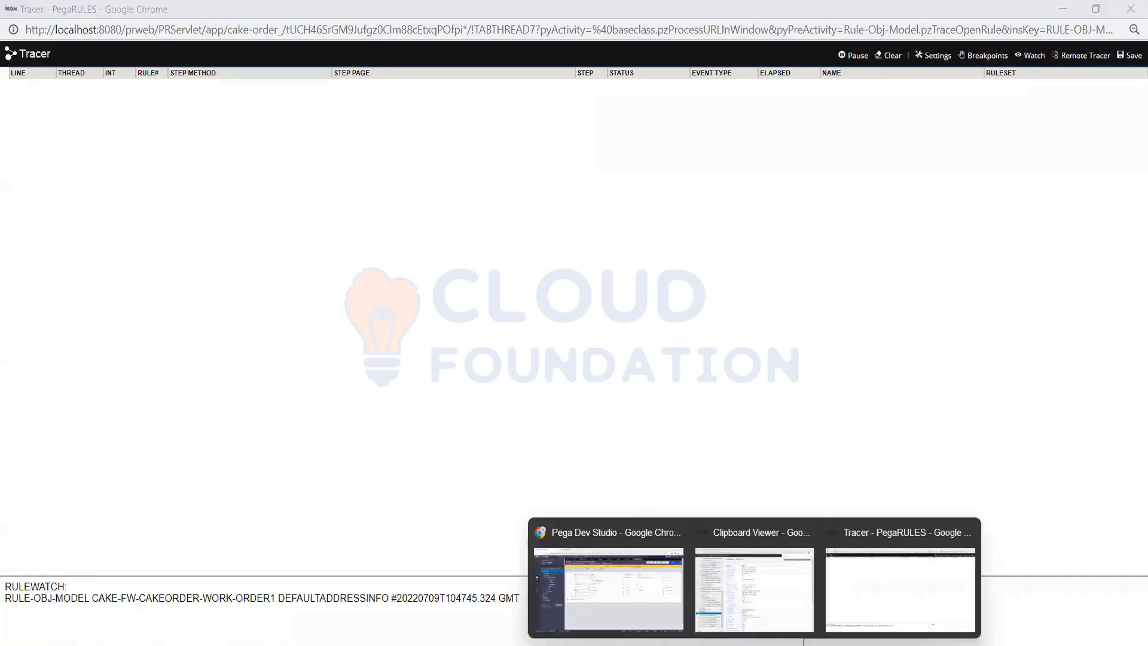
left_click(613, 565)
left_click(266, 17)
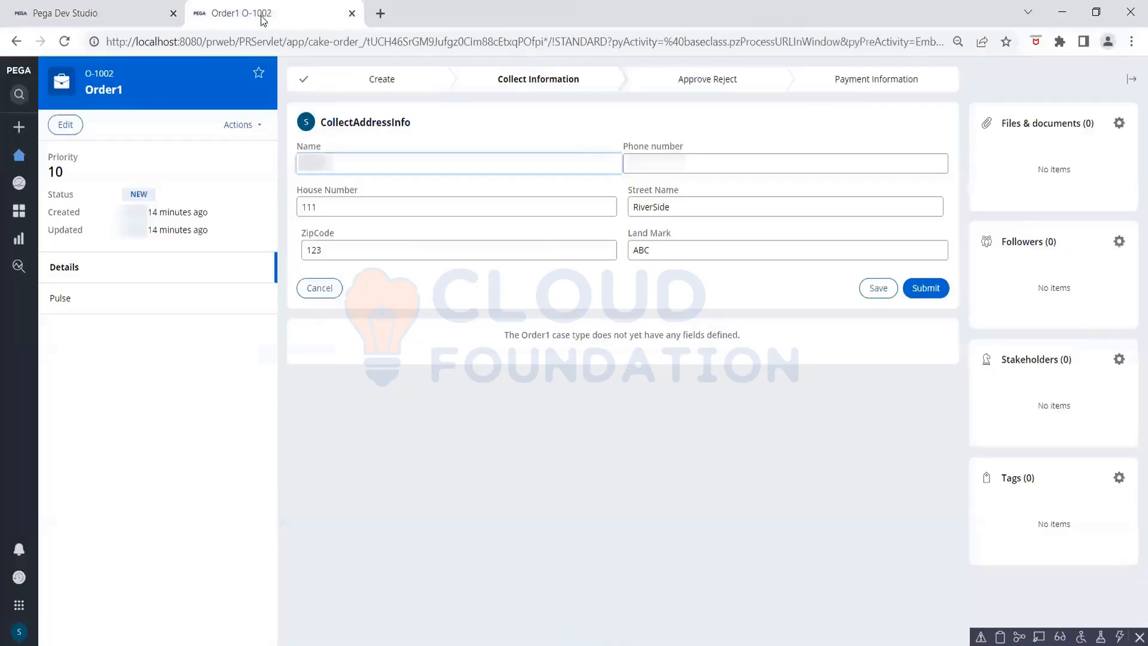
left_click(245, 124)
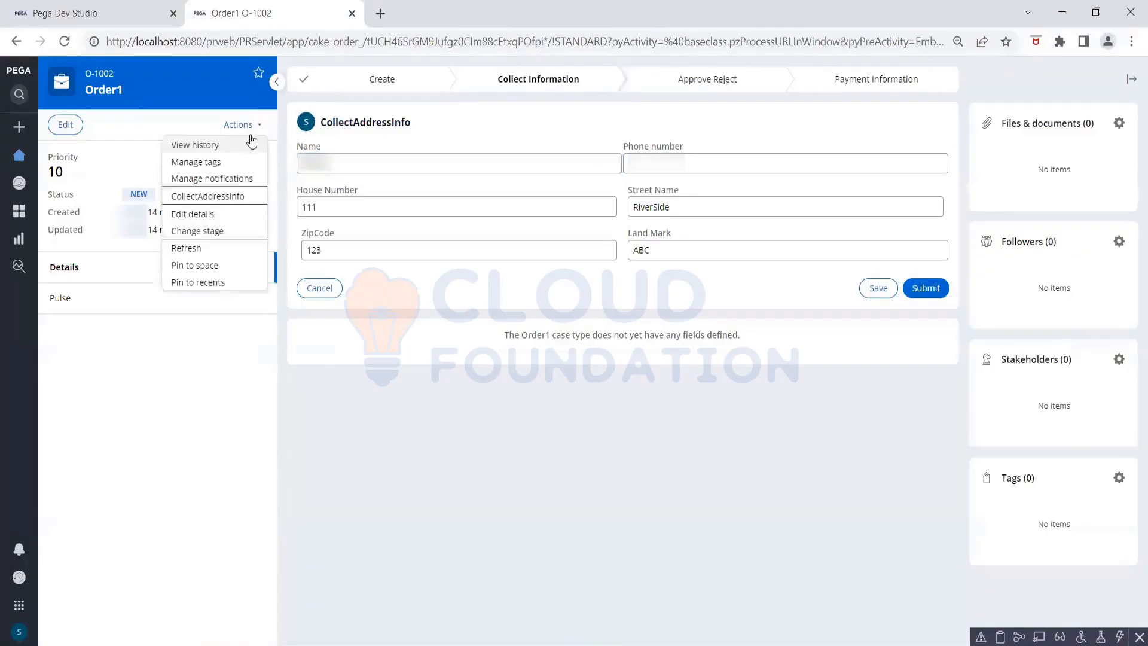
left_click(194, 249)
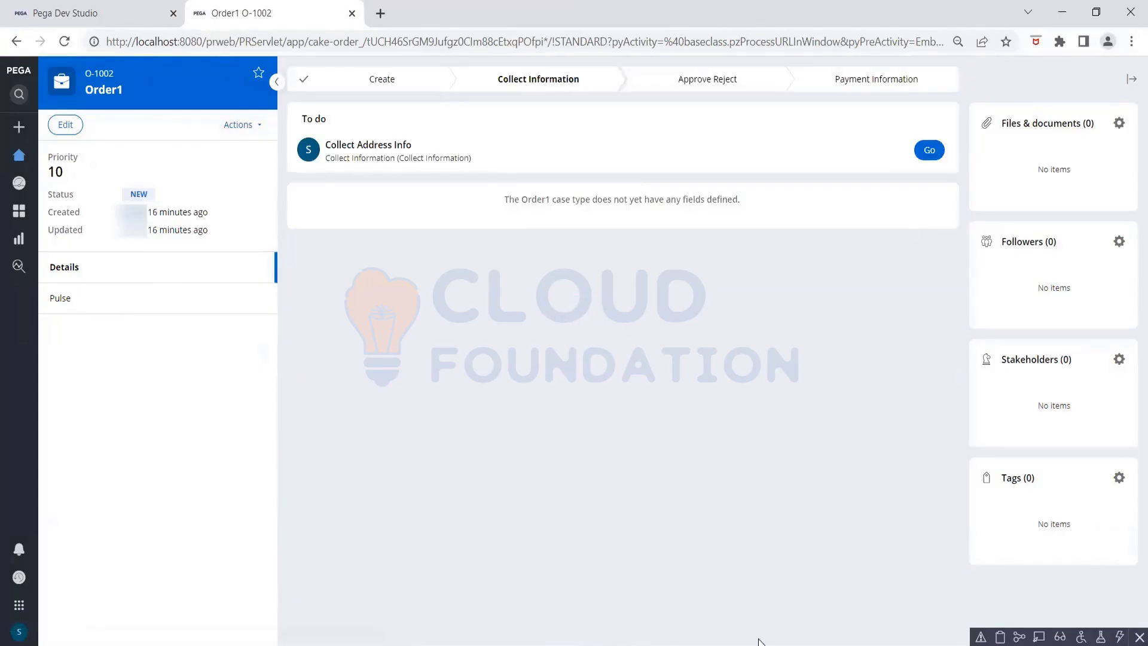
- Check the Tracer window for events and return to the Order1 case
mouse_move(756, 645)
left_click(858, 596)
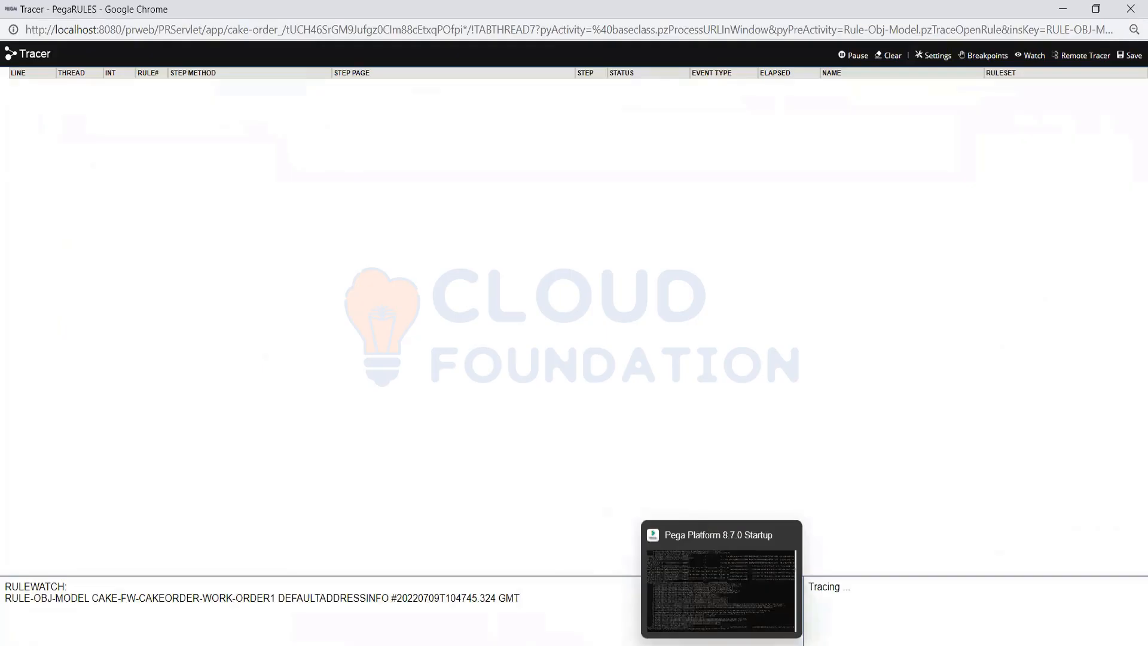
mouse_move(689, 645)
mouse_move(755, 645)
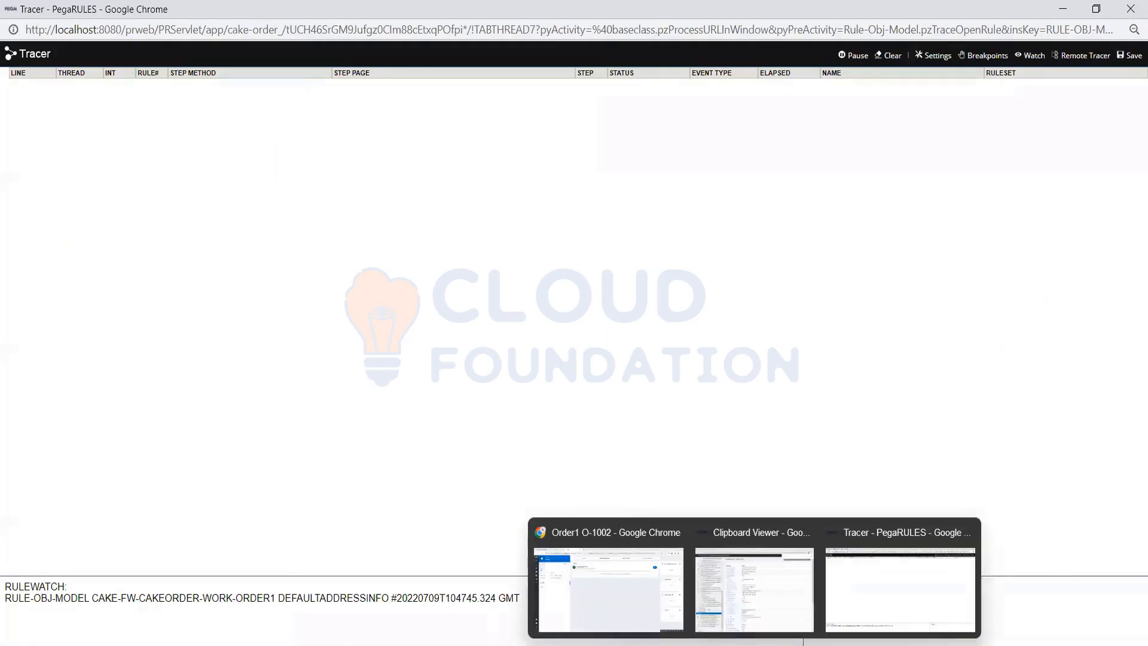
left_click(642, 594)
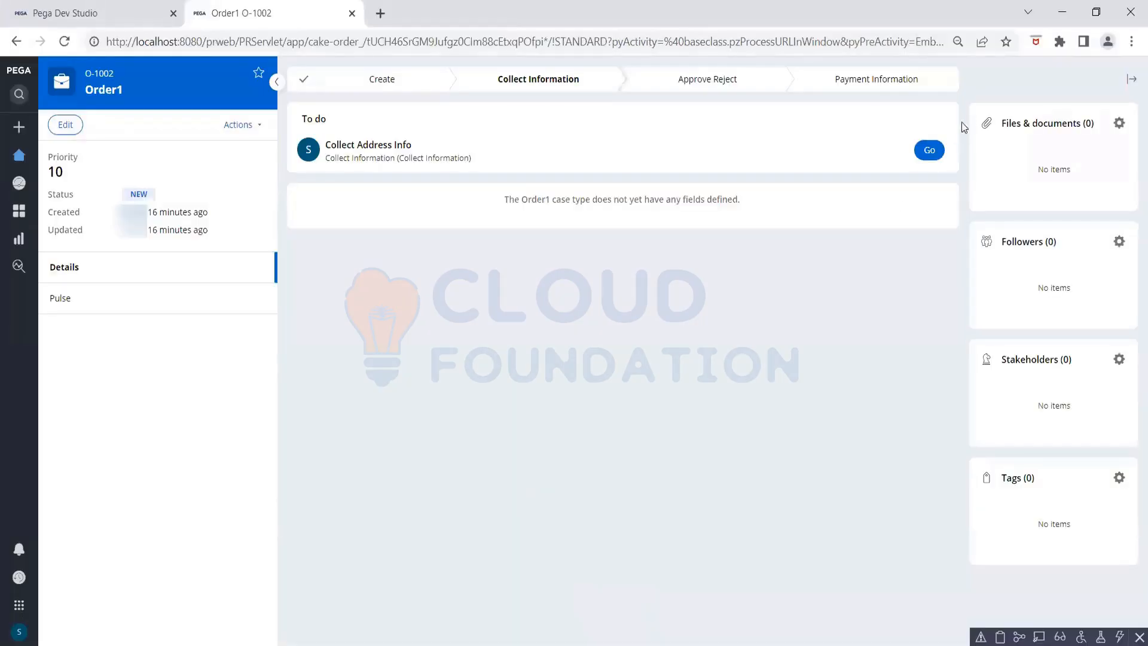
- Open the Collect Address Info assignment to run the traced data transform, and pause the trace in the Tracer
left_click(929, 150)
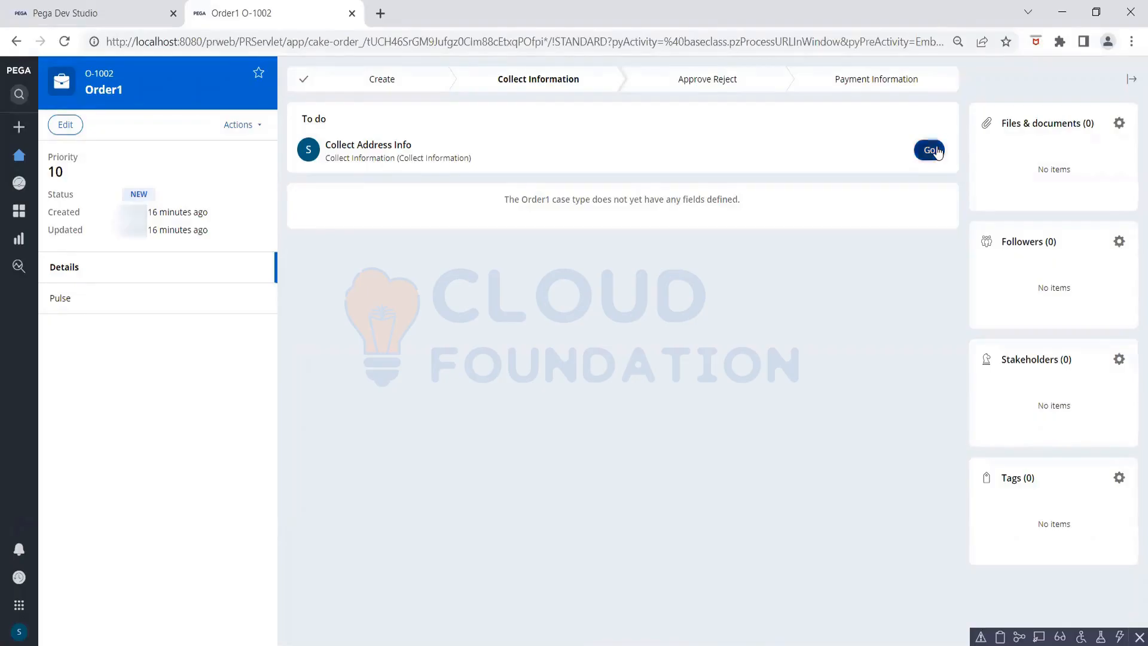
mouse_move(754, 643)
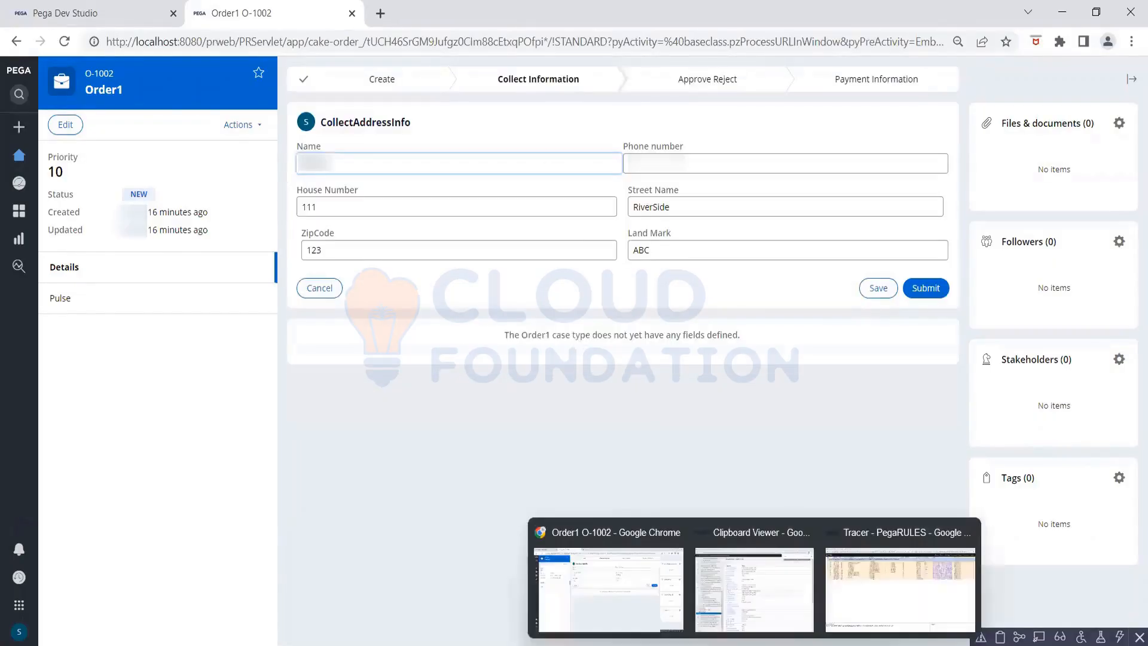
left_click(875, 608)
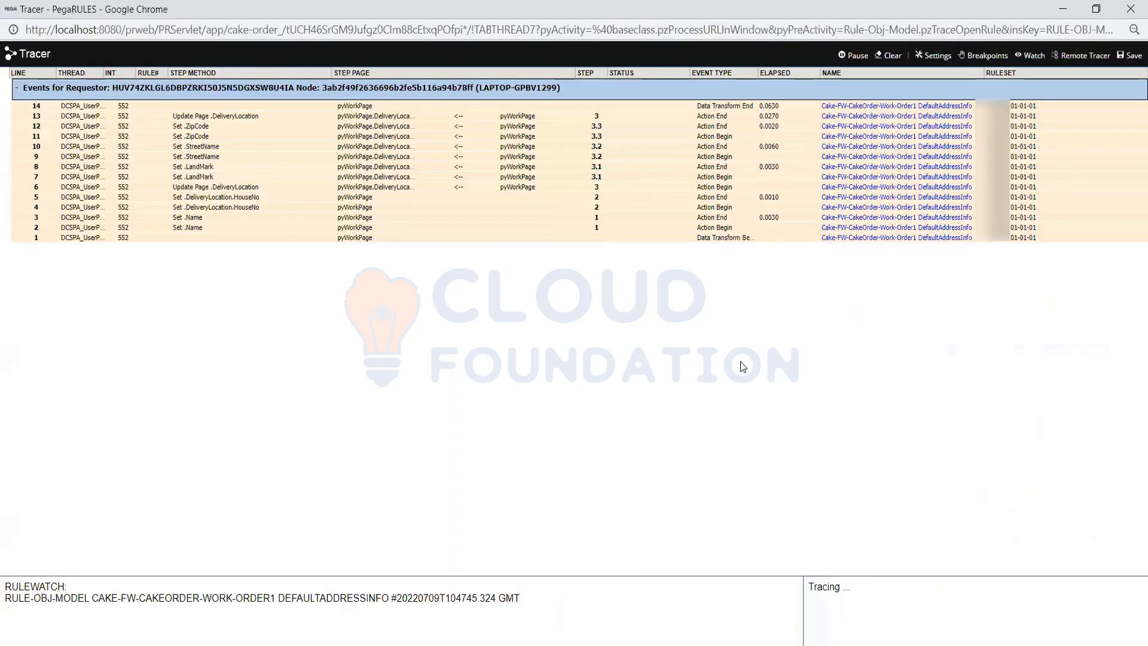
left_click(853, 55)
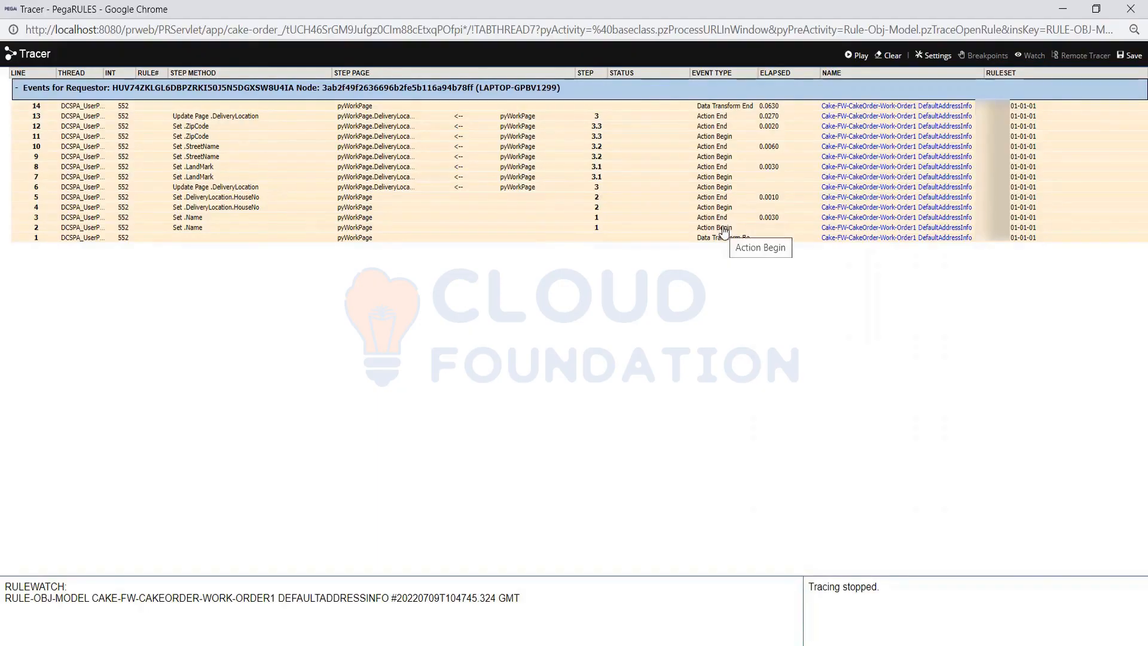
- Open the pyWorkPage properties for the Set .Name step's Action Begin event and search them for "Name"
left_click(368, 229)
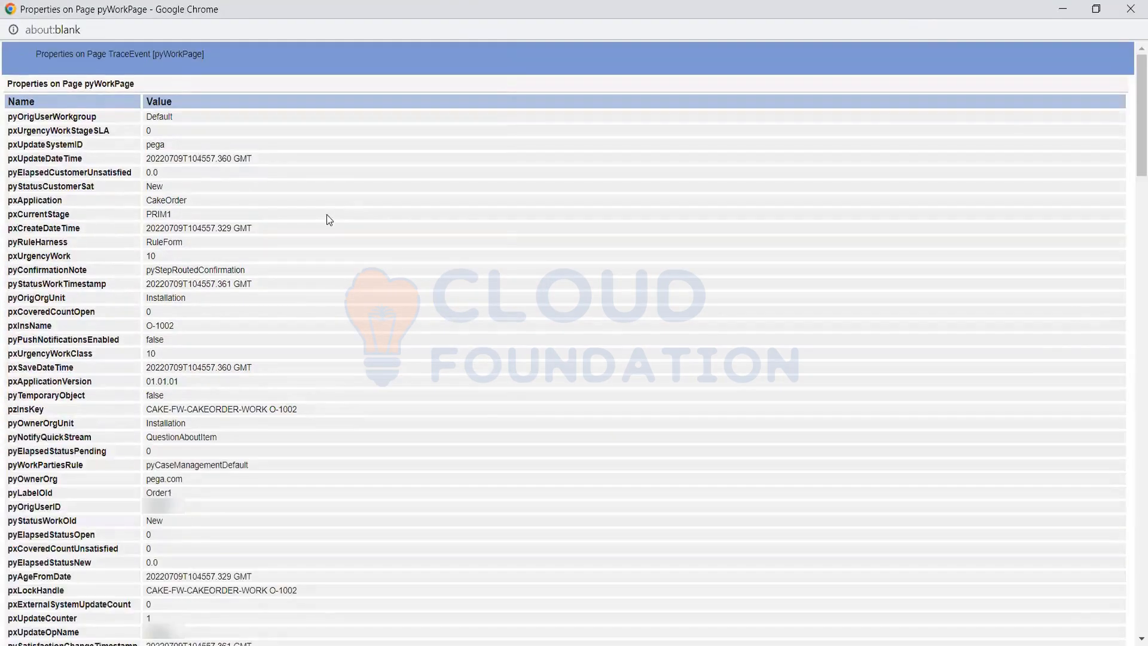
key("ctrl+f")
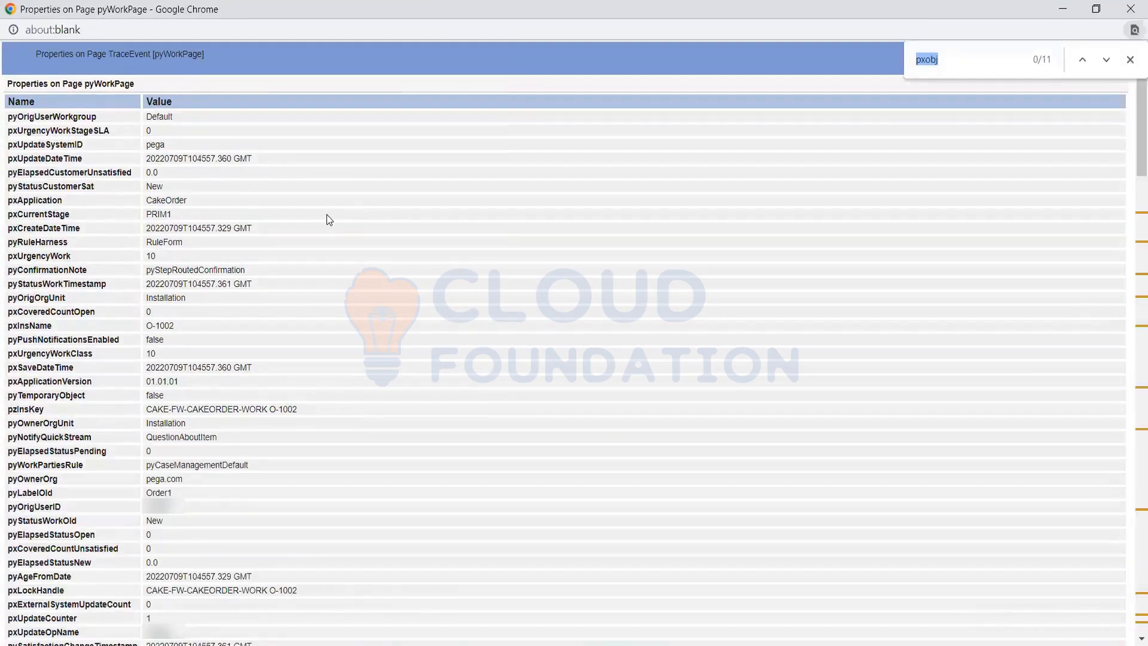
type("Name")
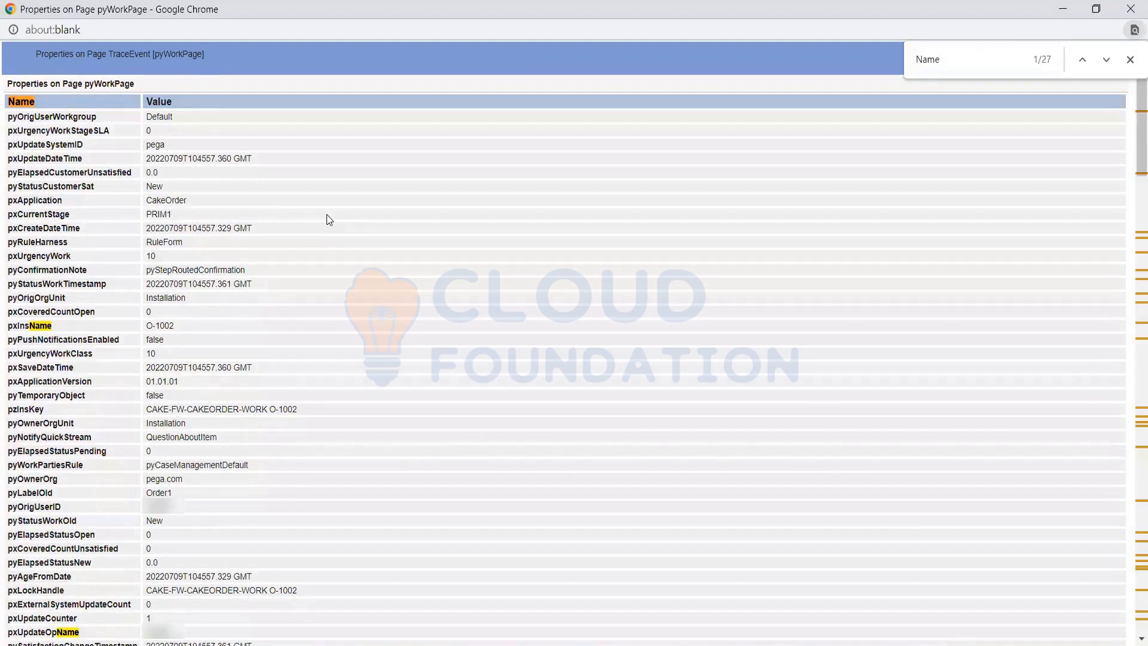
- Search the pyWorkPage properties for the operator's name instead and examine the matching properties
key("BackSpace")
key("BackSpace")
key("BackSpace")
key("BackSpace")
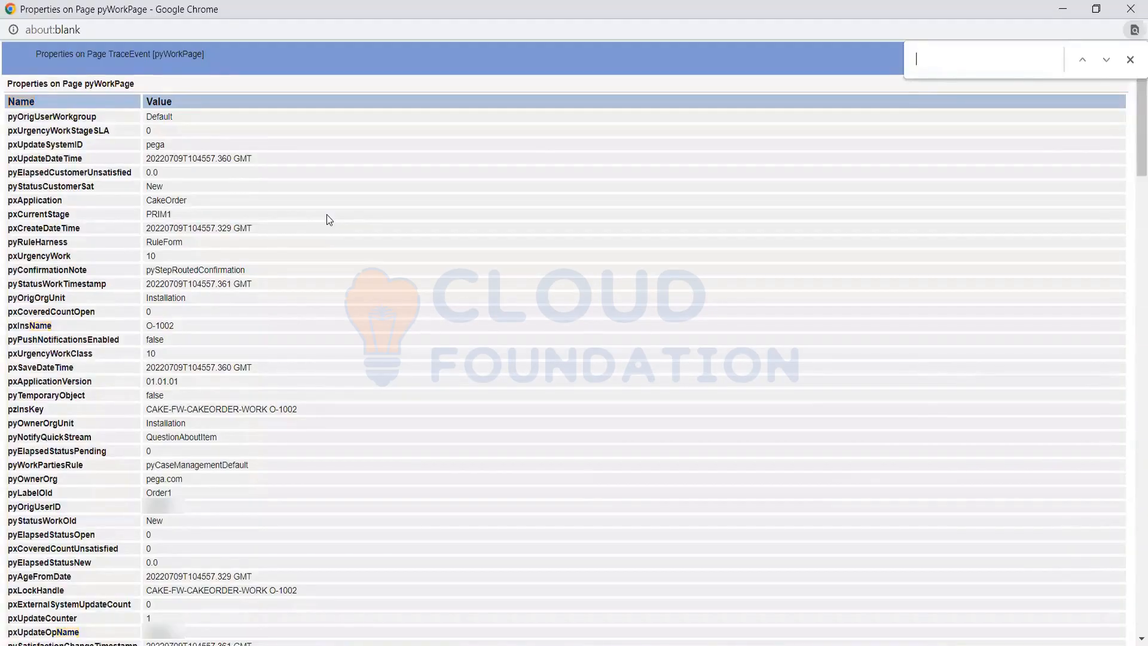
type("Sonali")
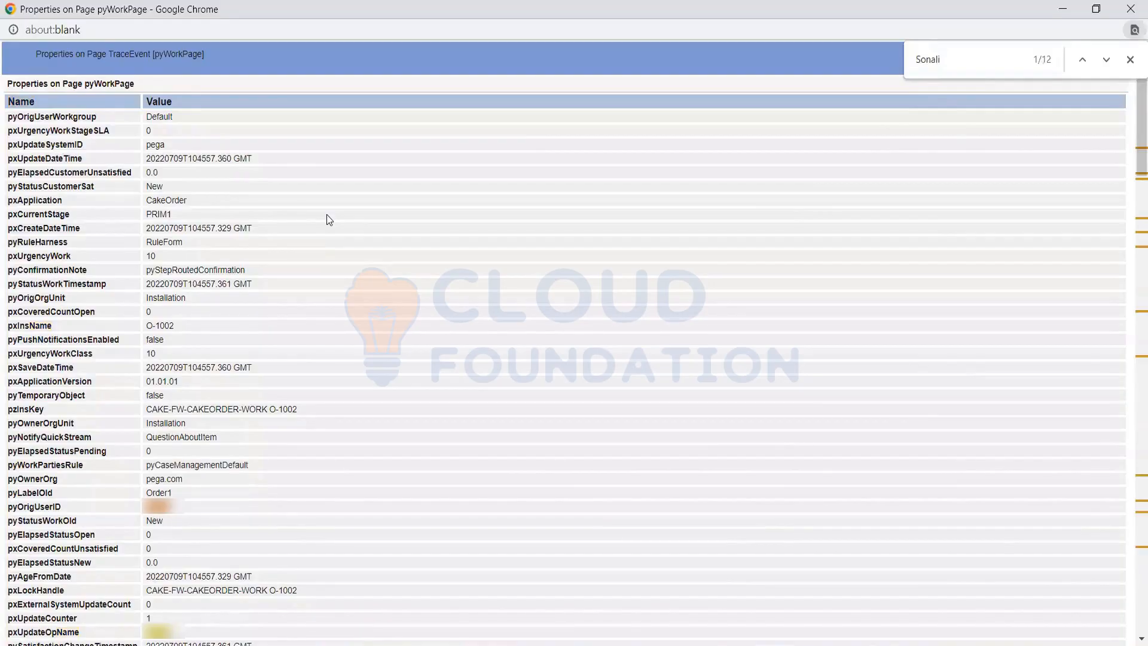
scroll(325, 366, "down", 1)
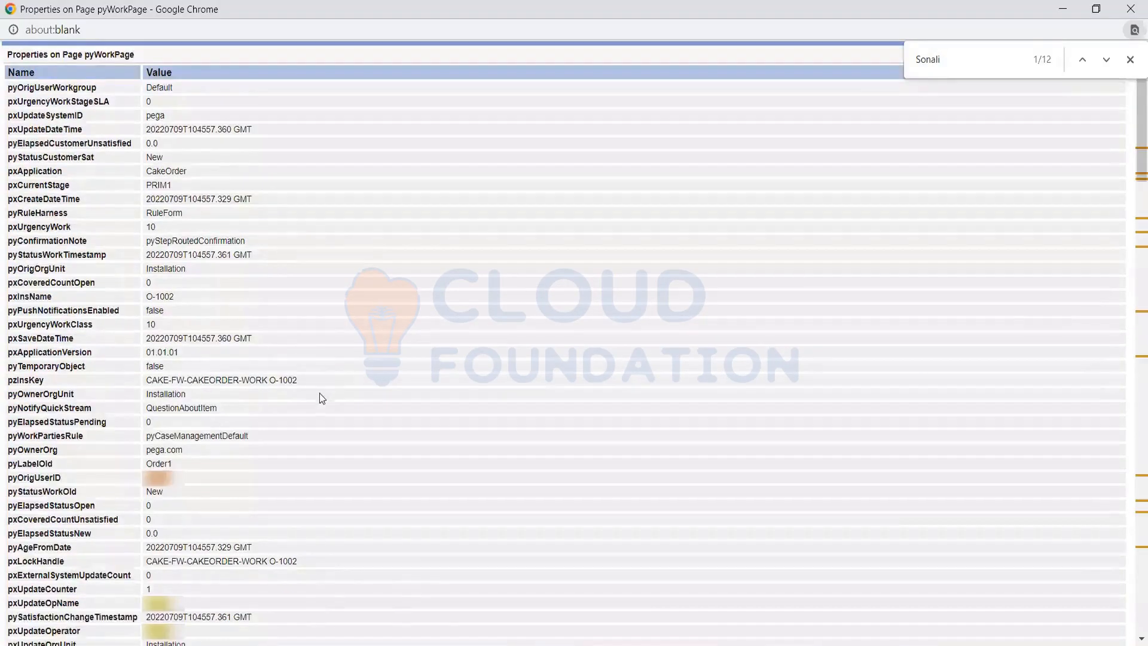
scroll(253, 492, "down", 3)
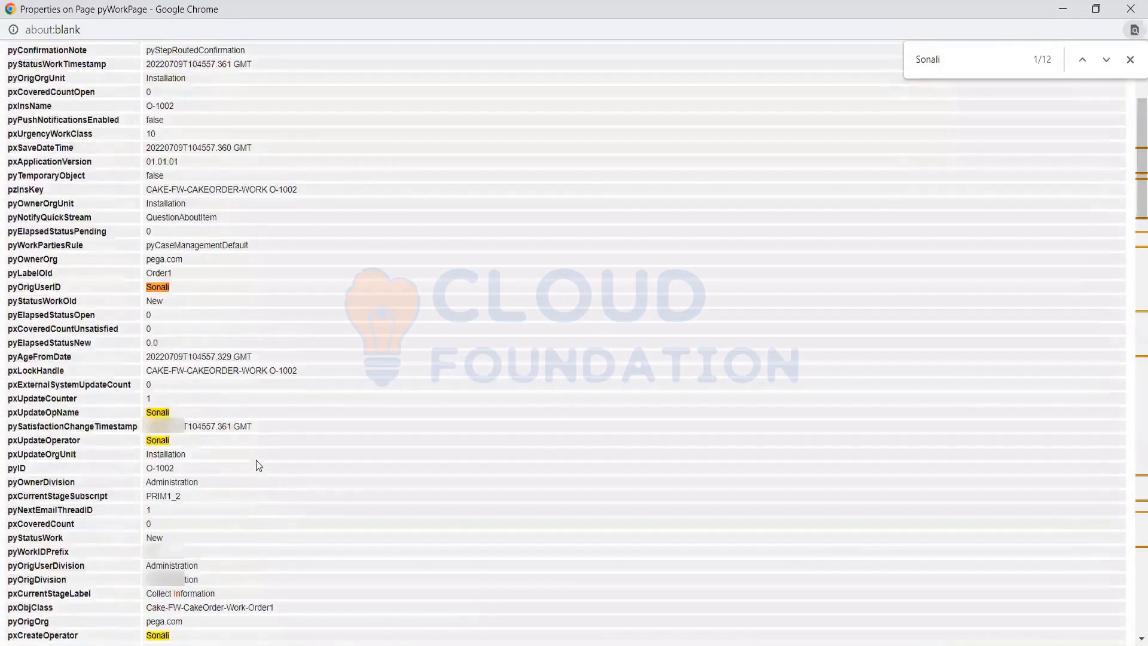
scroll(257, 478, "down", 4)
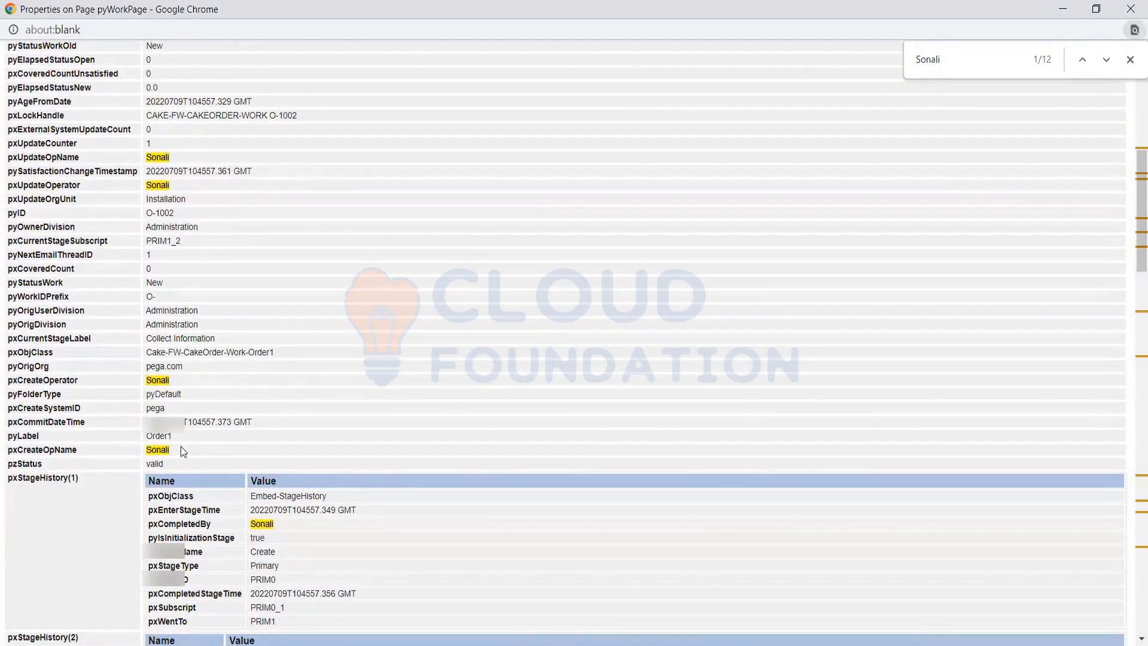
- Review the remaining pyWorkPage properties that match the operator's name, and close that properties window
scroll(209, 410, "down", 7)
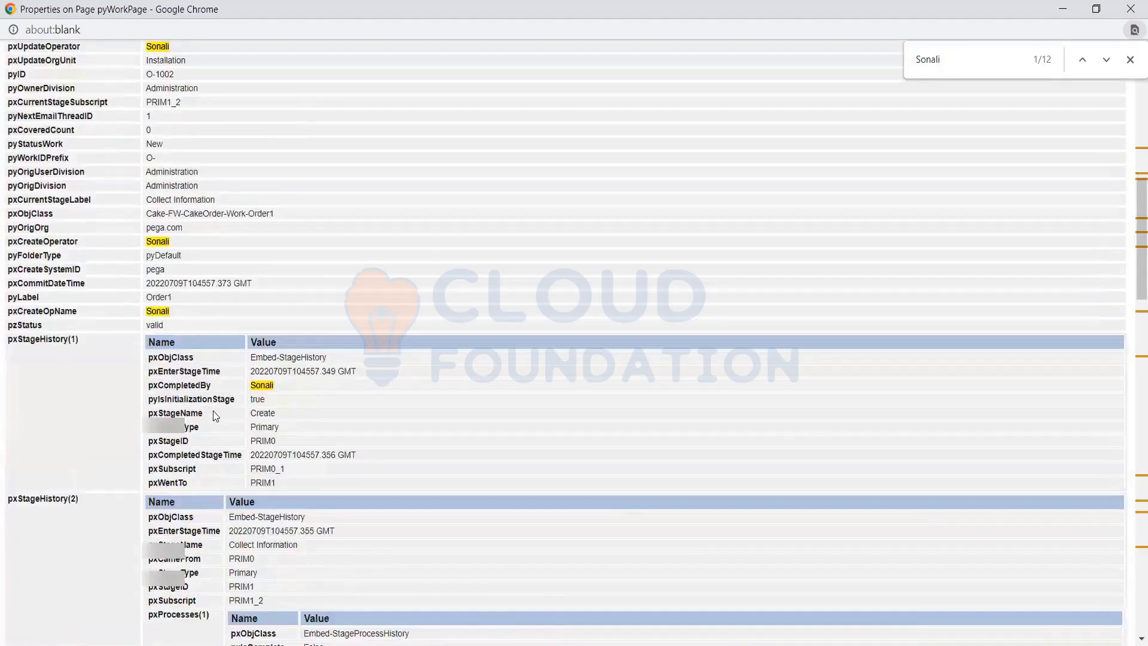
scroll(327, 527, "down", 6)
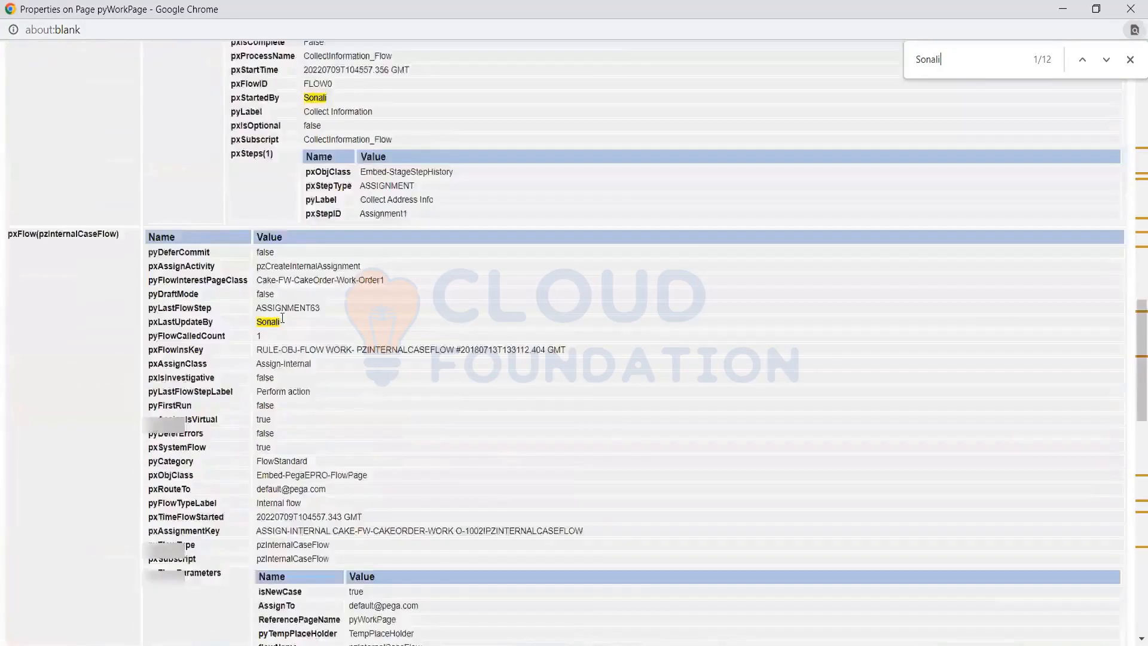
scroll(277, 297, "down", 7)
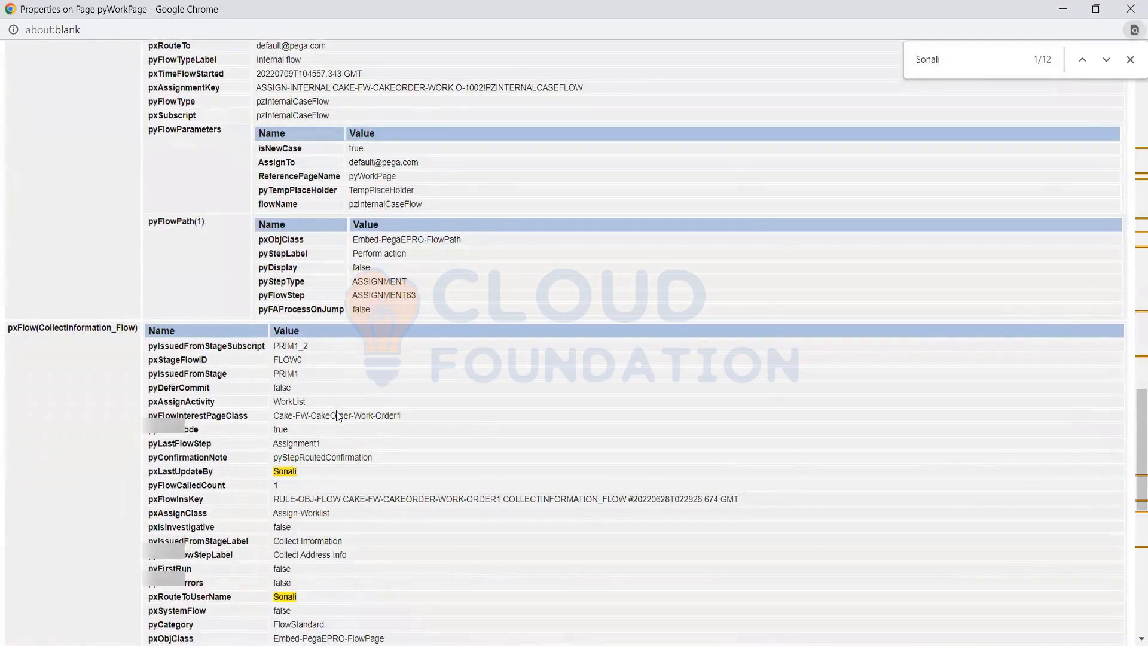
scroll(350, 418, "down", 5)
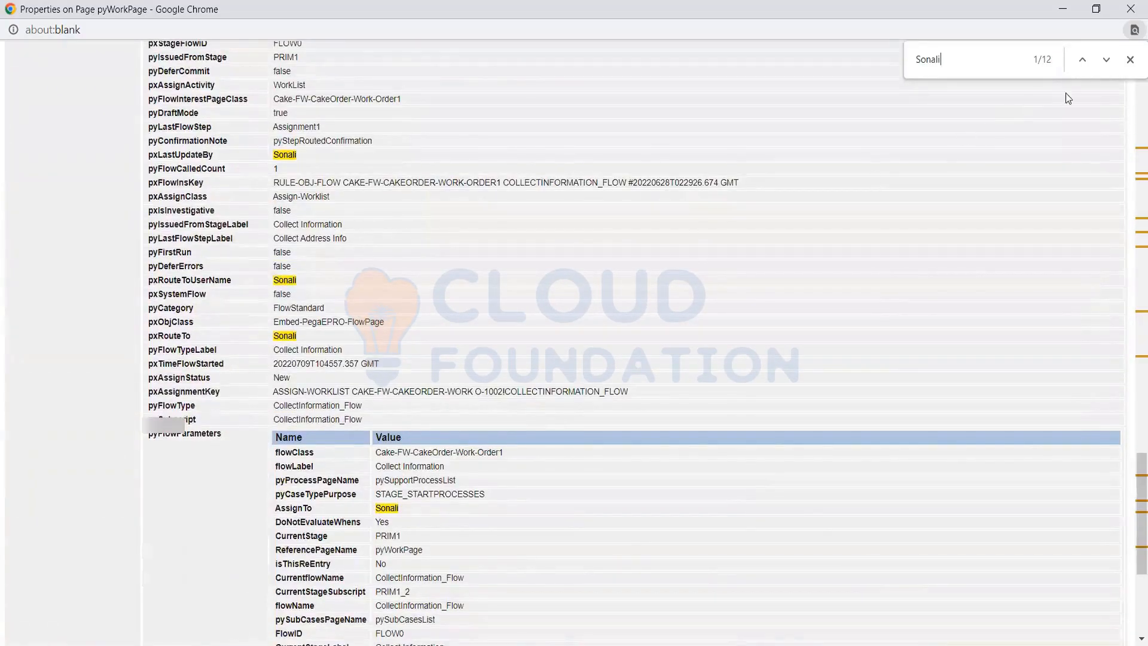
left_click(1130, 8)
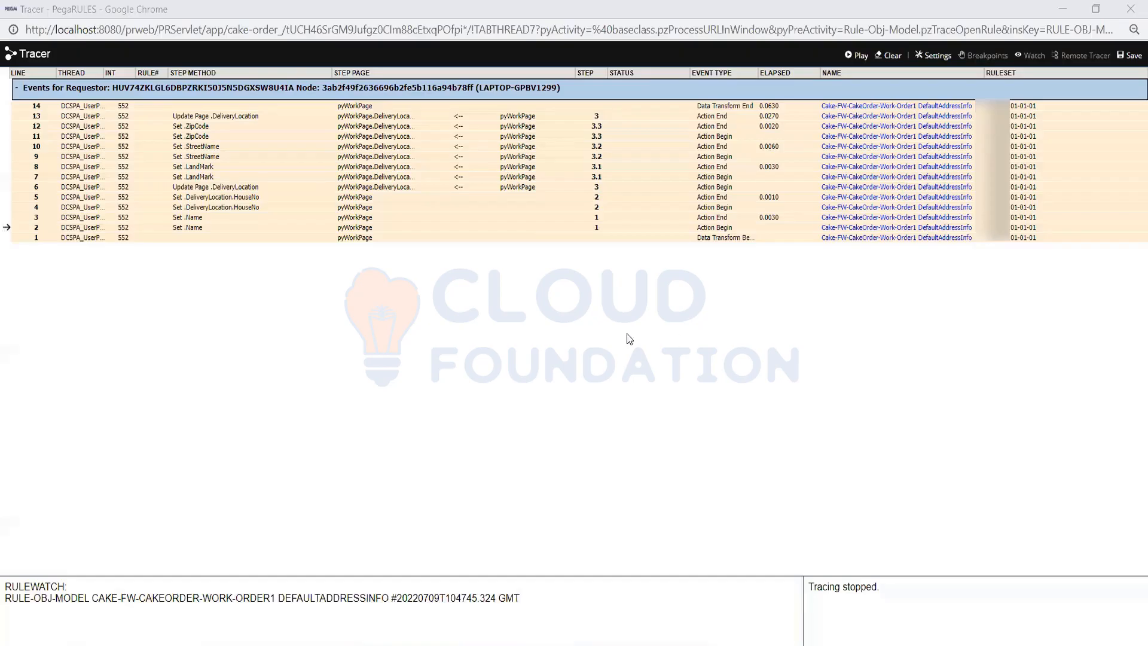
- Inspect the event details and the pyWorkPage properties of the Set .Name step's Action End event, closing each window
left_click(190, 220)
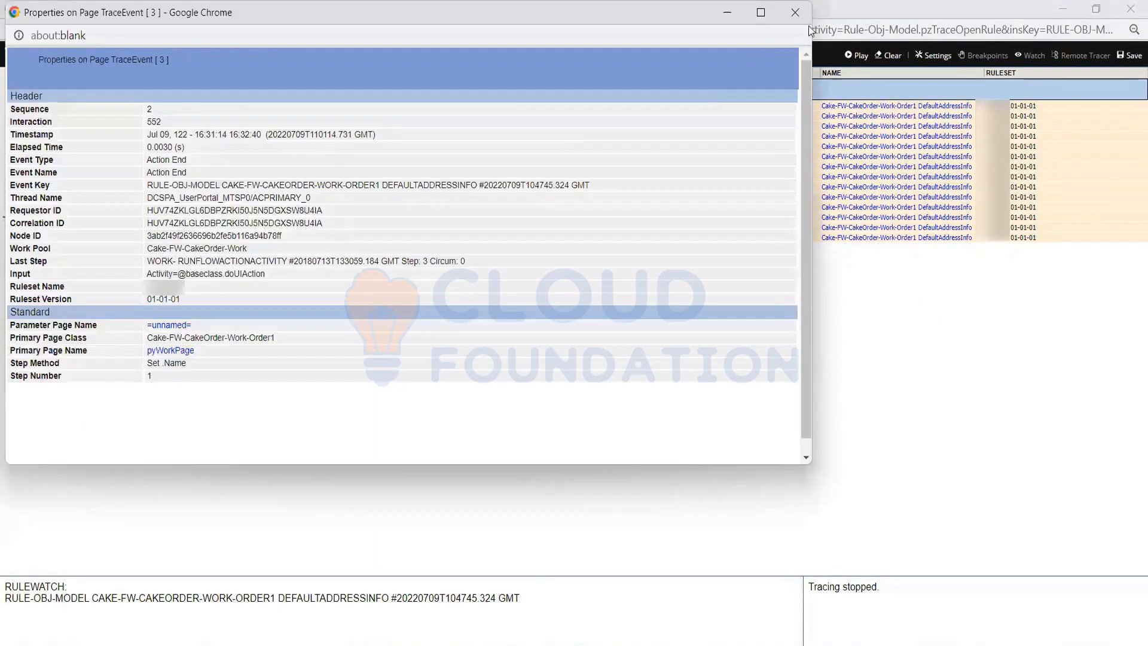
left_click(795, 12)
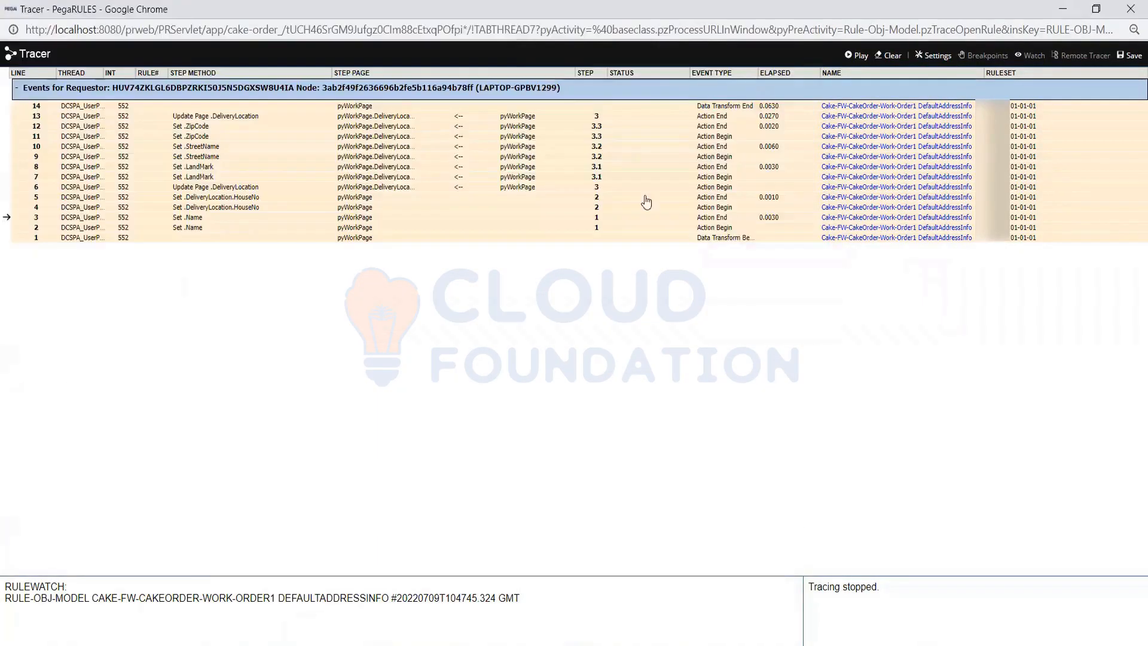
left_click(351, 219)
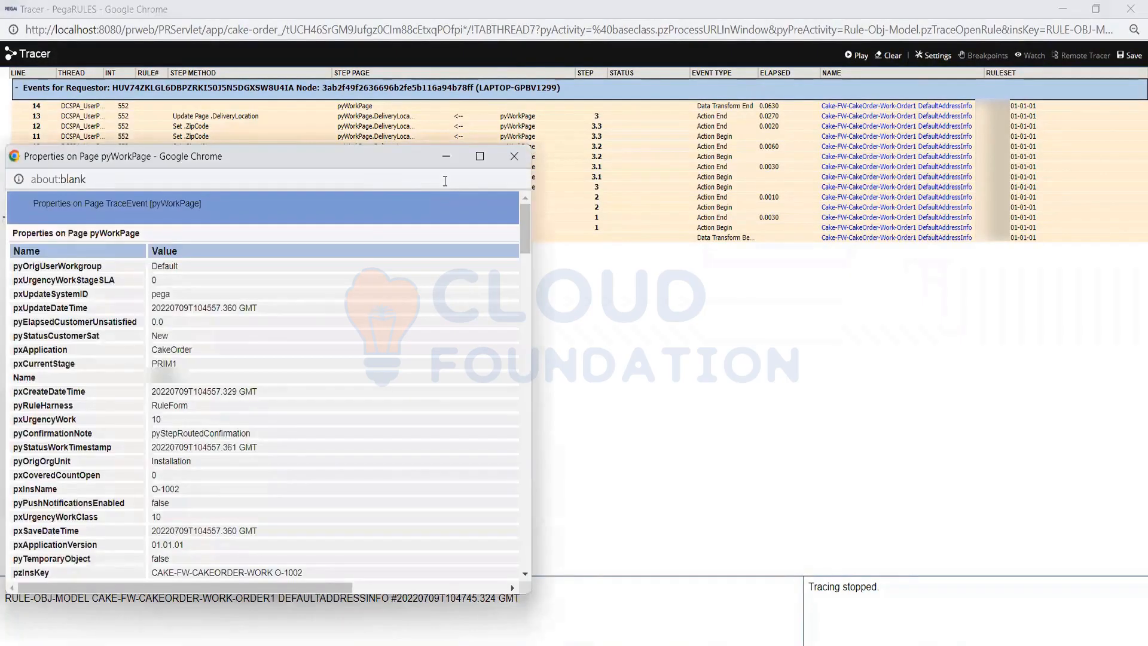
left_click(514, 156)
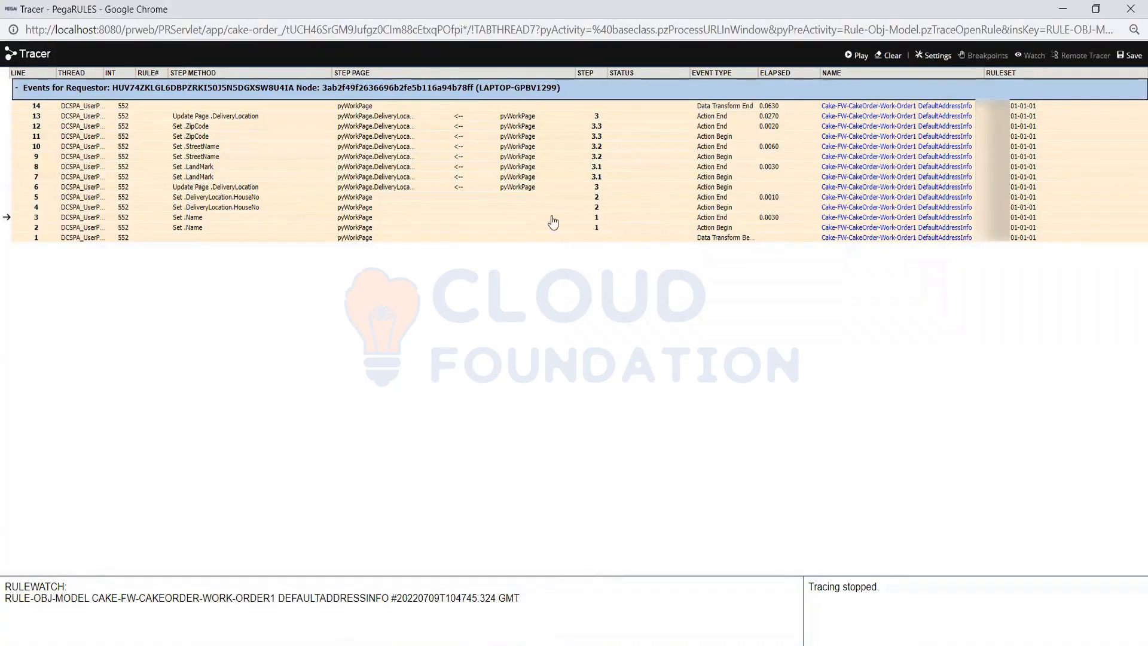
- Reopen the Action End event's pyWorkPage properties for Set .Name in a maximized window and search them for "Name"
left_click(366, 221)
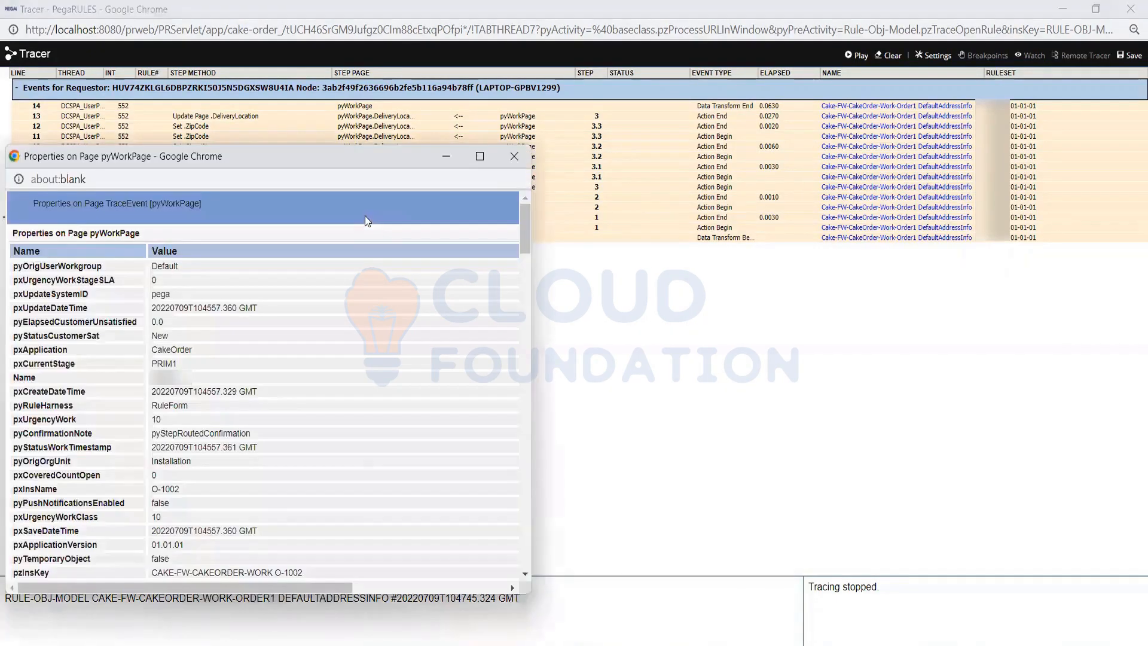
left_click(481, 157)
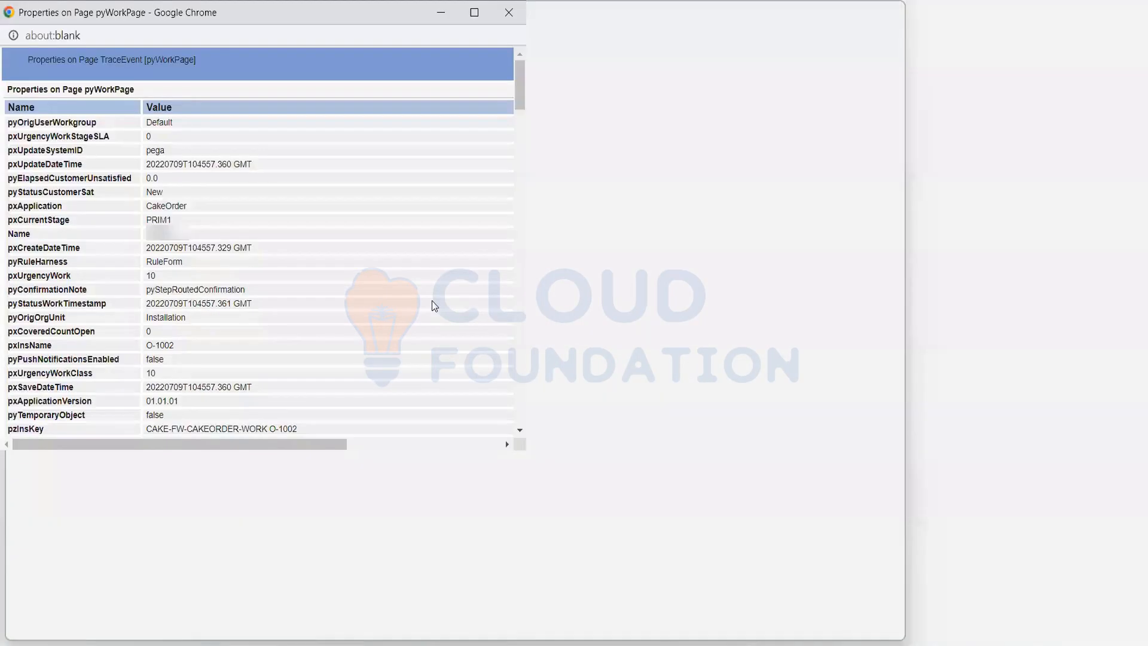
key("ctrl+f")
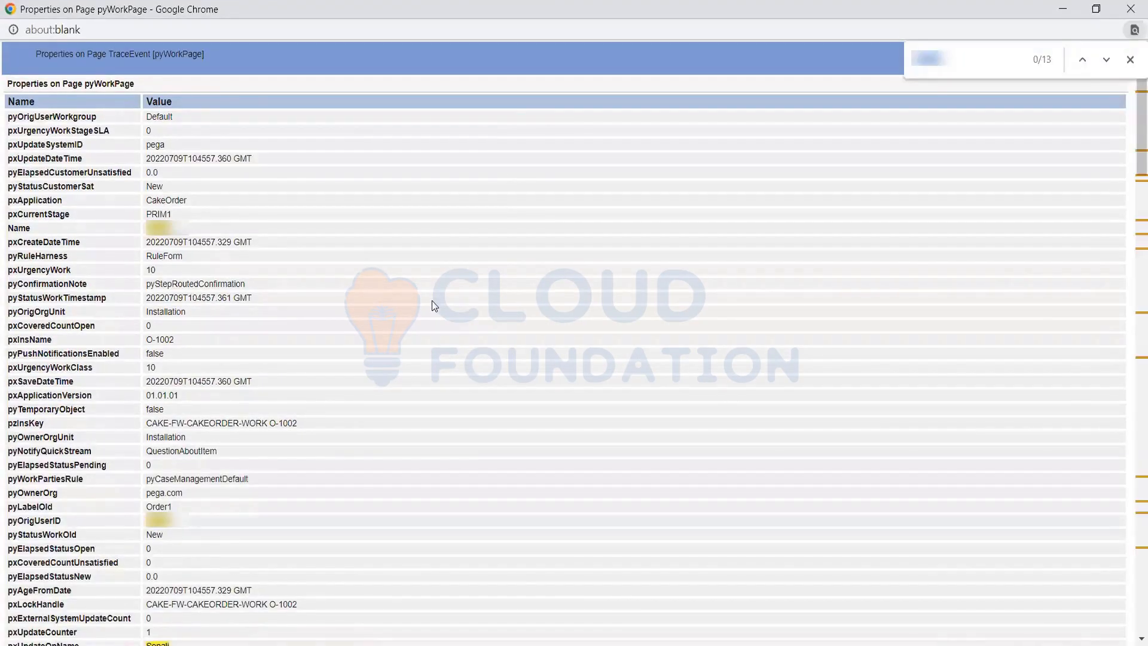
type("Name")
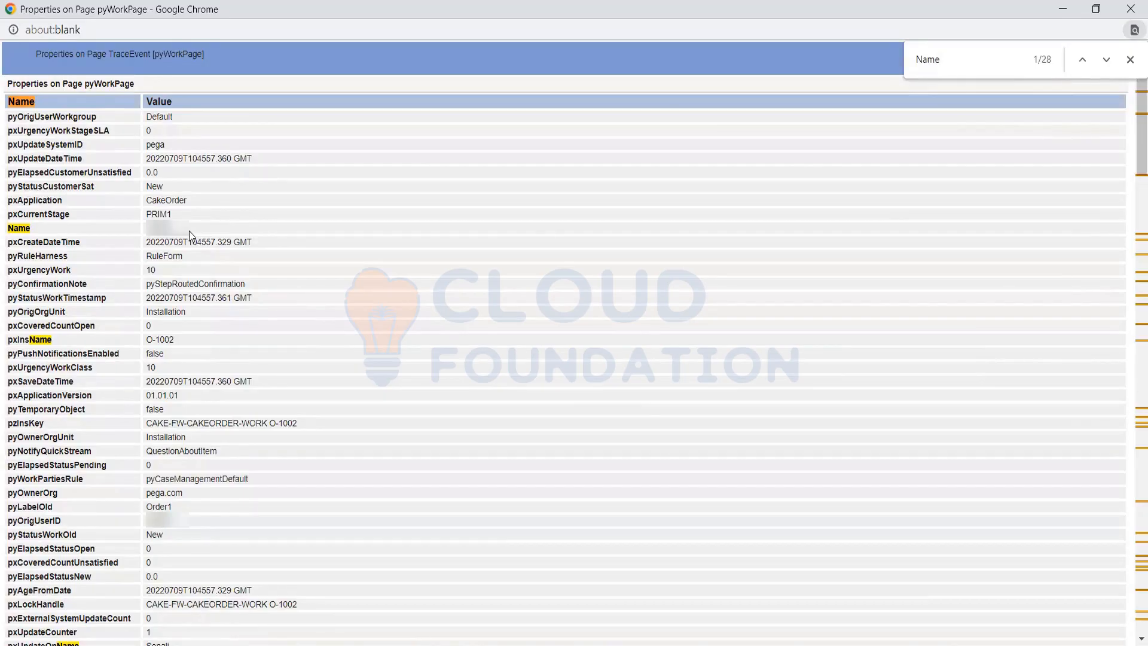
- Compare the pyWorkPage Name property with the Set .Name events listed in the Tracer
mouse_move(751, 644)
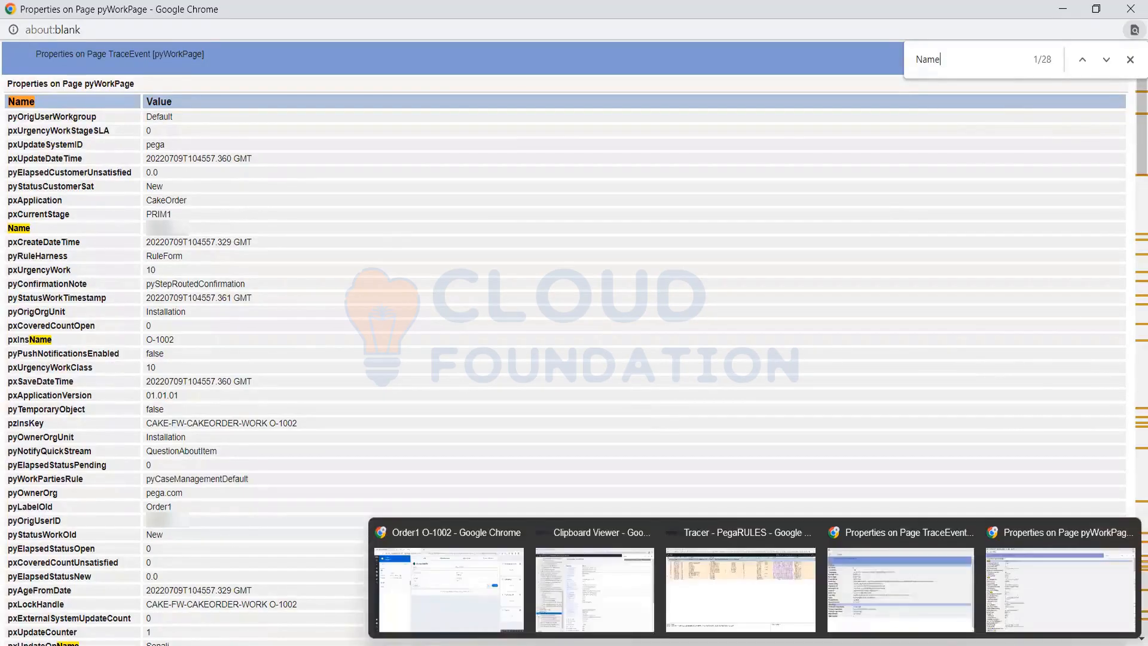
left_click(730, 598)
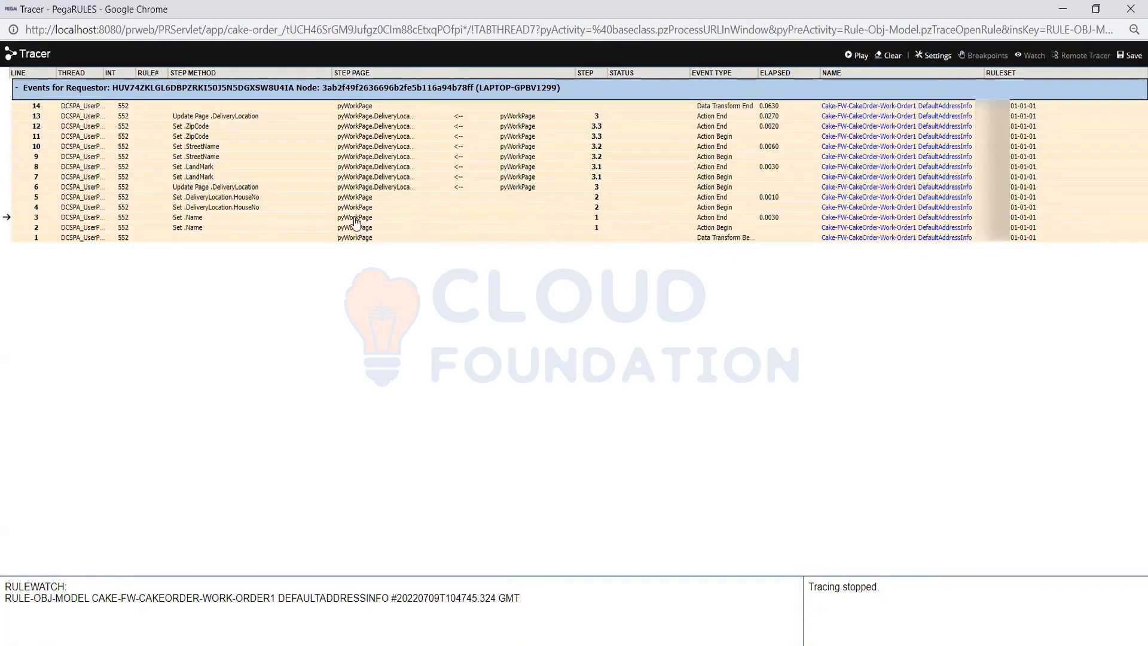
mouse_move(759, 639)
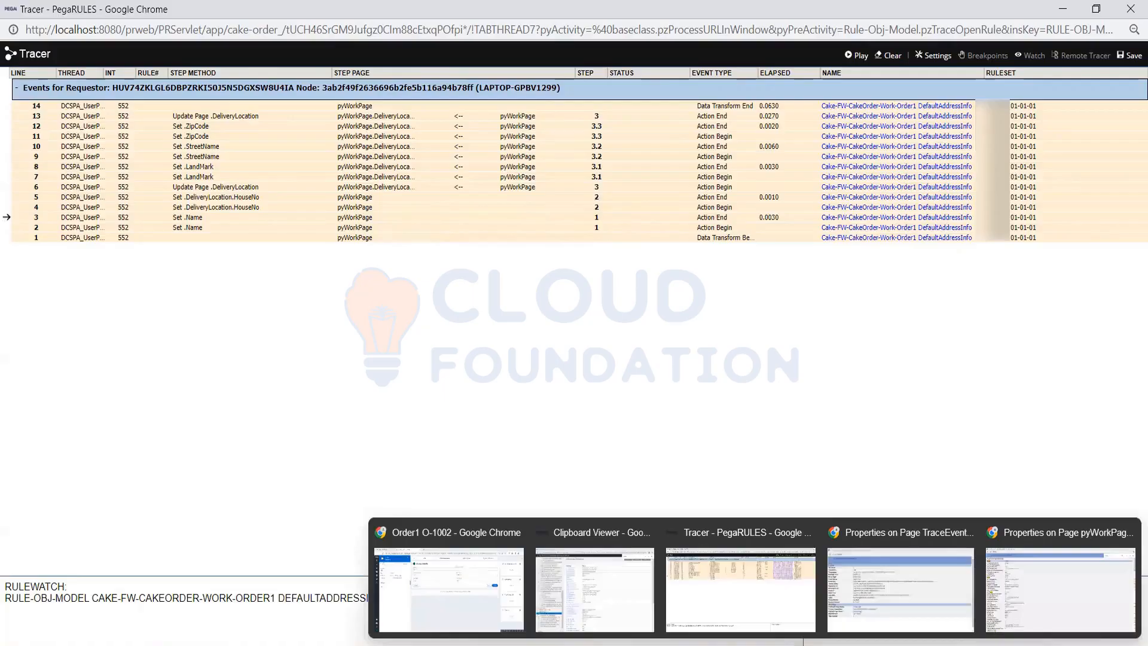
left_click(1049, 566)
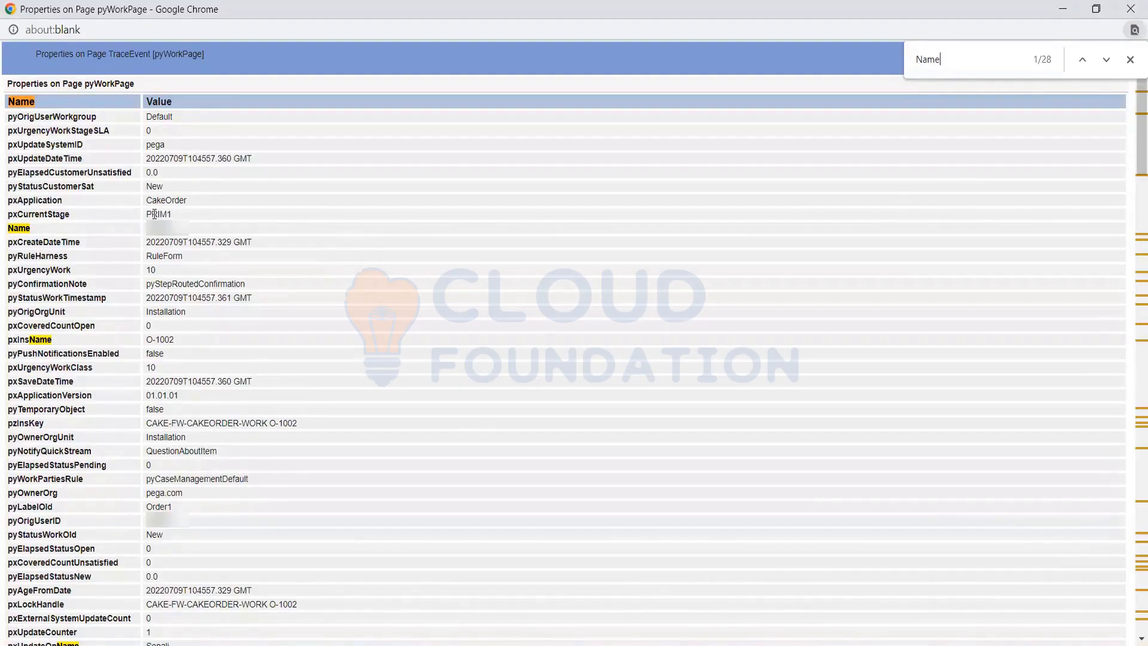
mouse_move(754, 639)
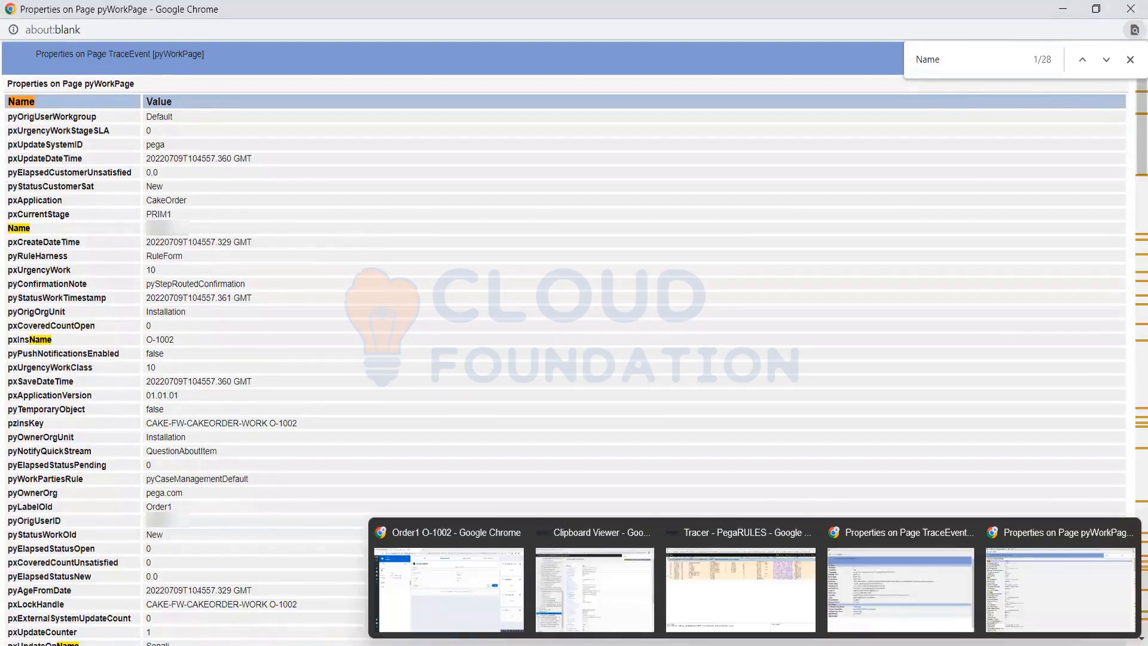
left_click(731, 607)
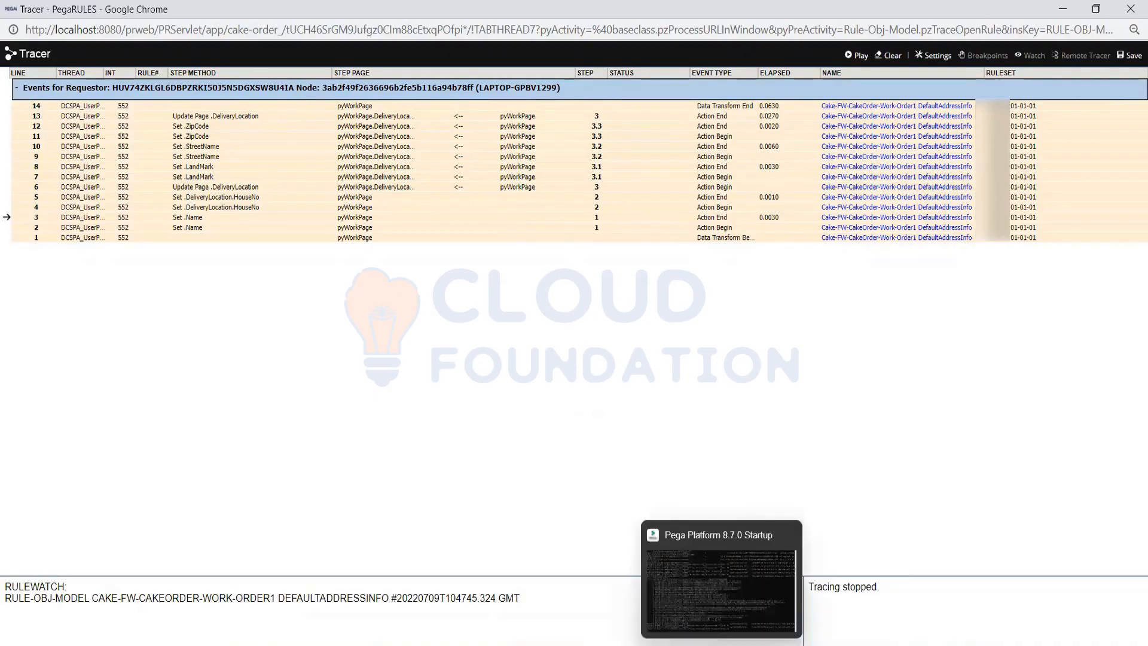
- Return to Dev Studio and check in the DefaultAddressInfo data transform with the comment "Setting pre processing DT to set default values"
mouse_move(756, 645)
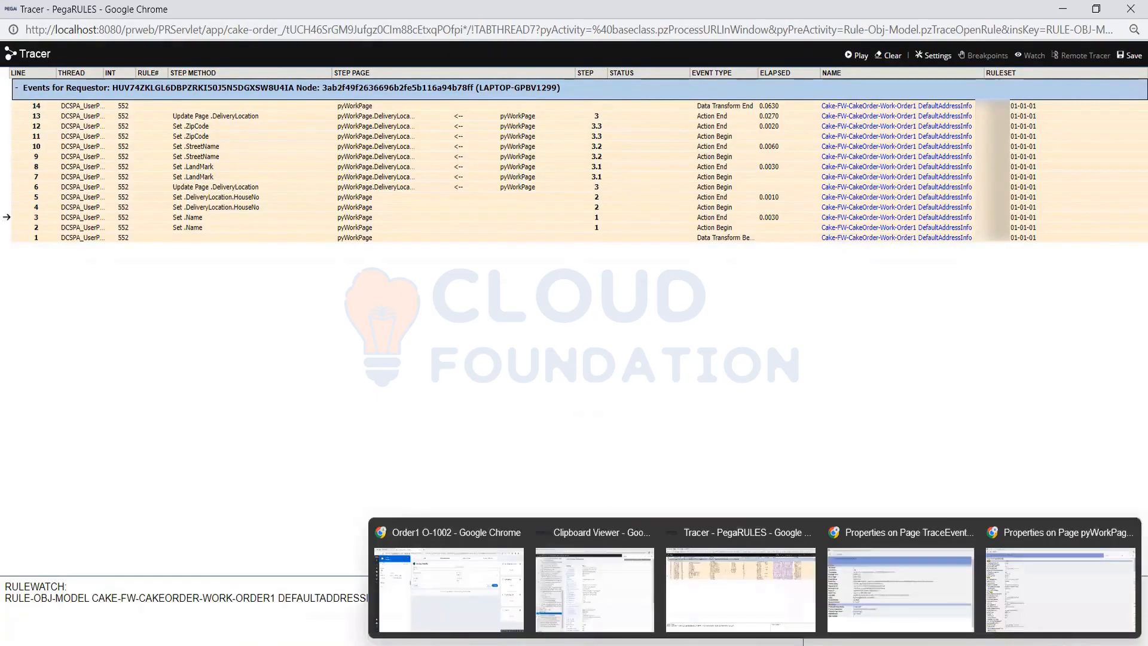
left_click(500, 597)
left_click(103, 13)
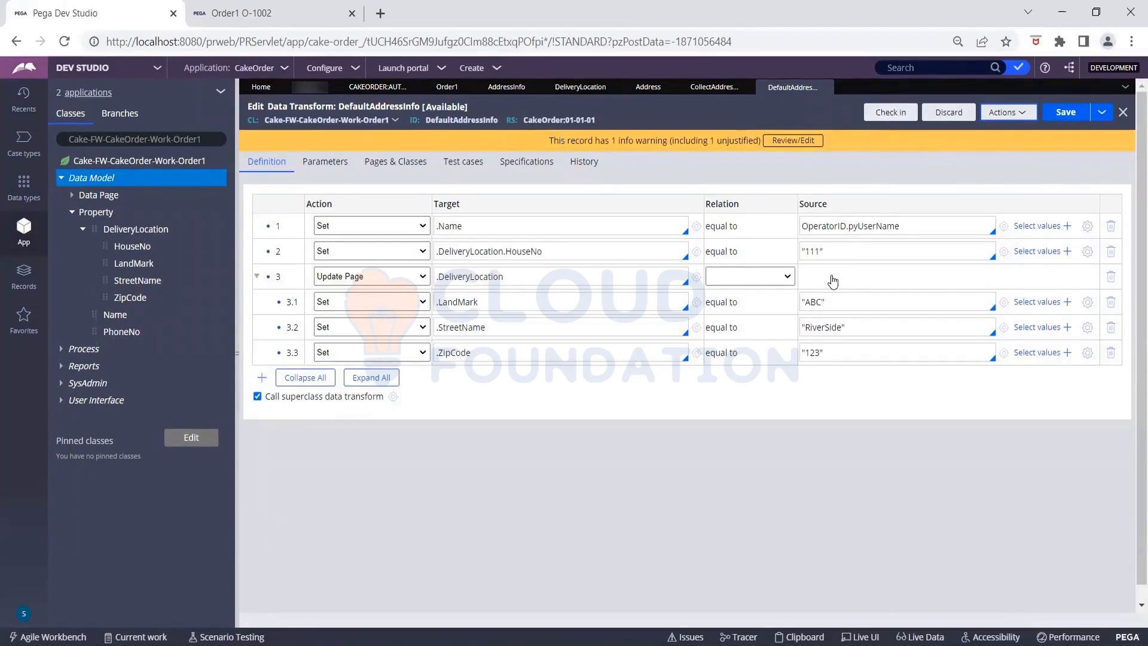
left_click(890, 112)
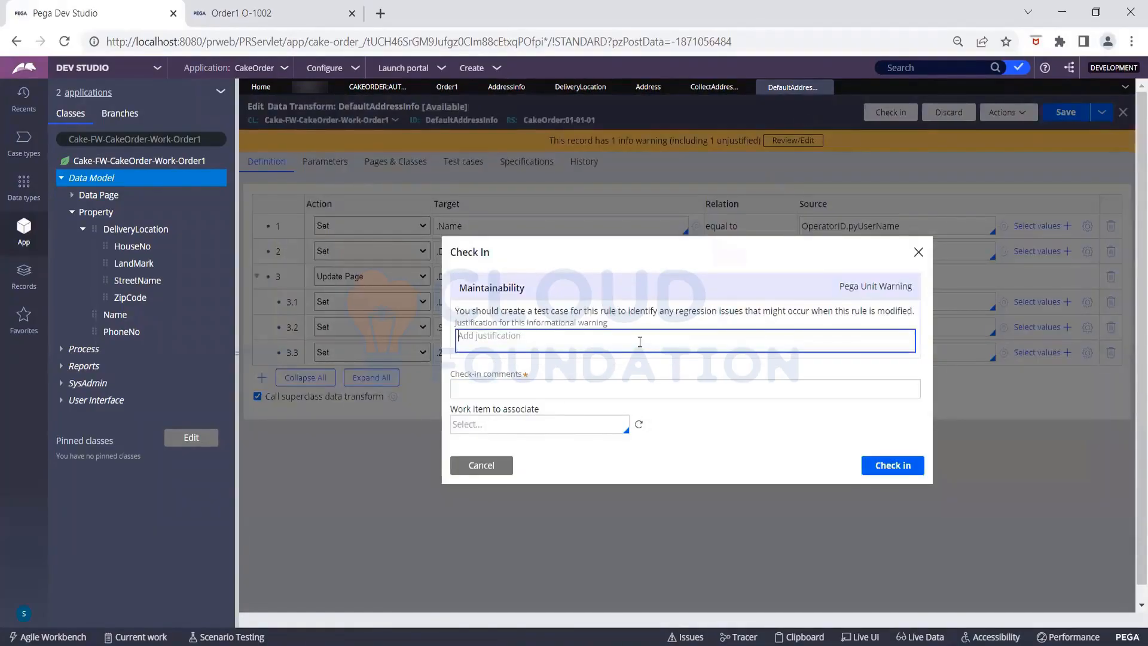
left_click(630, 390)
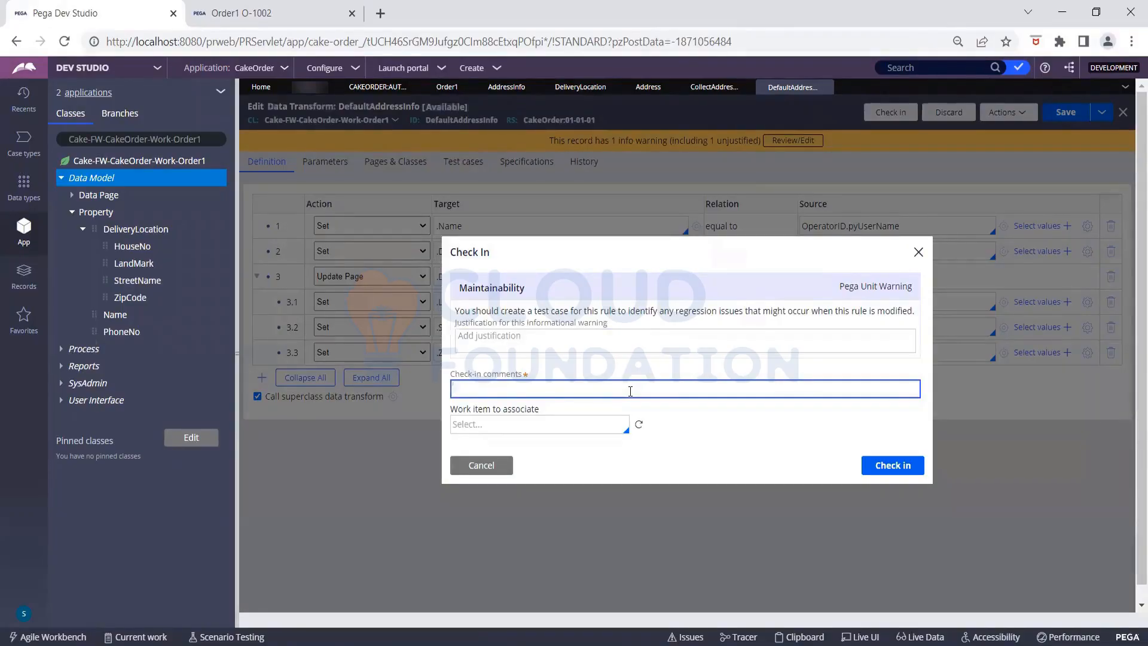
type("Data Transform- default")
key("BackSpace")
key("BackSpace")
key("BackSpace")
key("BackSpace")
key("BackSpace")
key("BackSpace")
key("BackSpace")
key("BackSpace")
key("BackSpace")
key("BackSpace")
key("BackSpace")
key("BackSpace")
key("BackSpace")
key("BackSpace")
key("BackSpace")
key("BackSpace")
key("BackSpace")
key("BackSpace")
key("BackSpace")
key("BackSpace")
type("S")
type("Se")
type("tting pre p")
type("rocessing")
type(" DT")
type(" to")
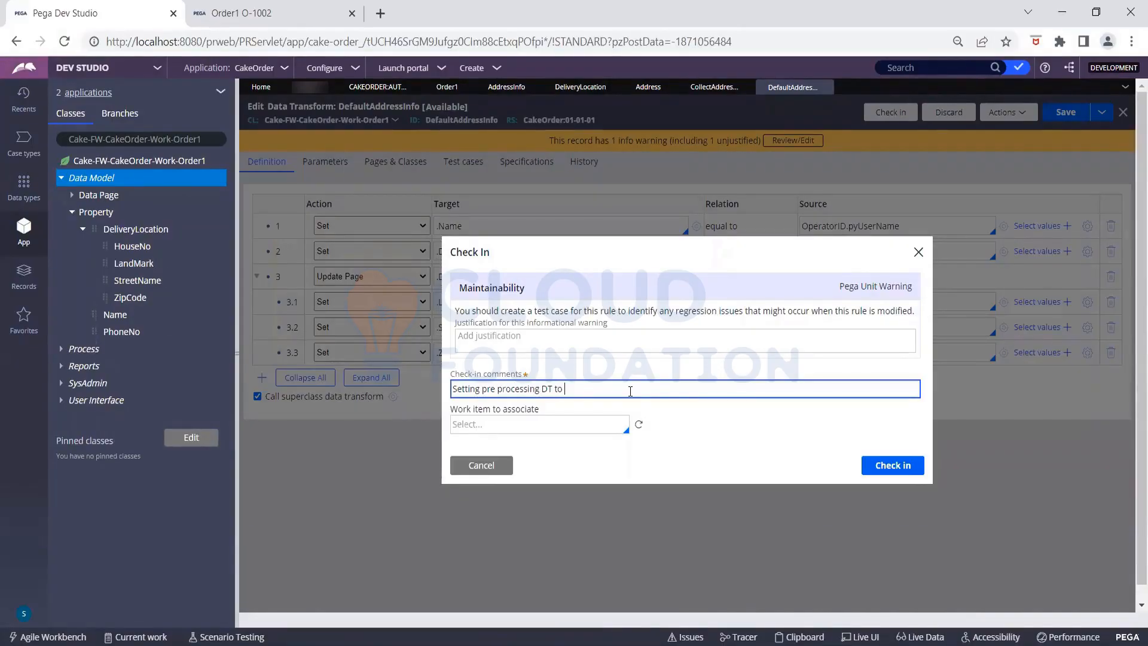
type(" set default values")
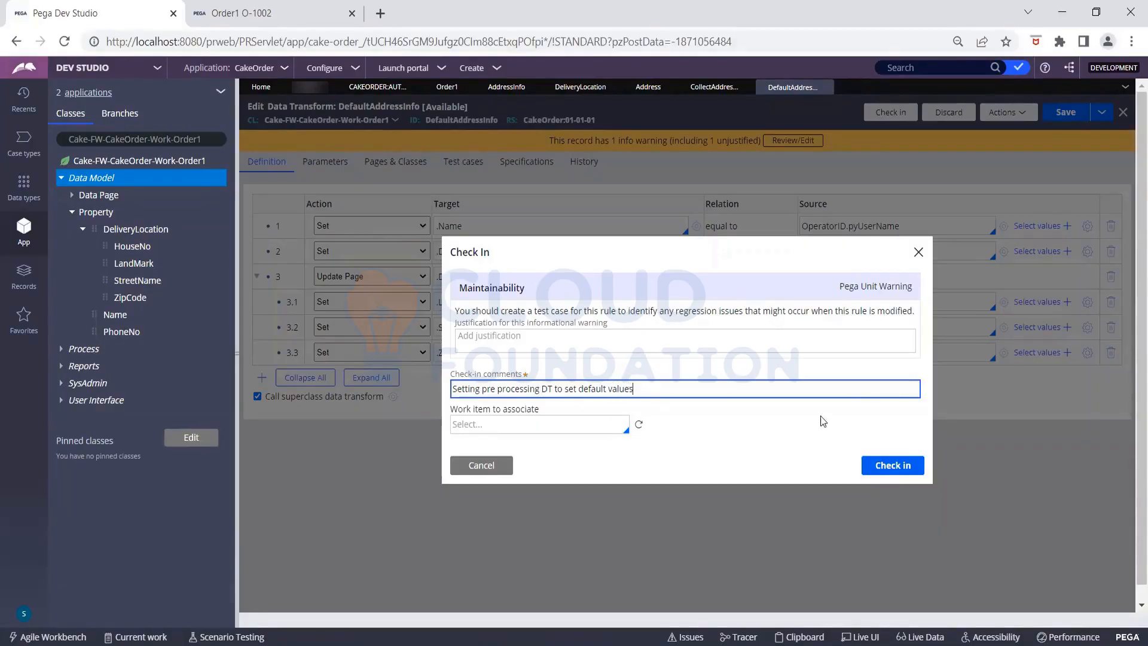
left_click(883, 468)
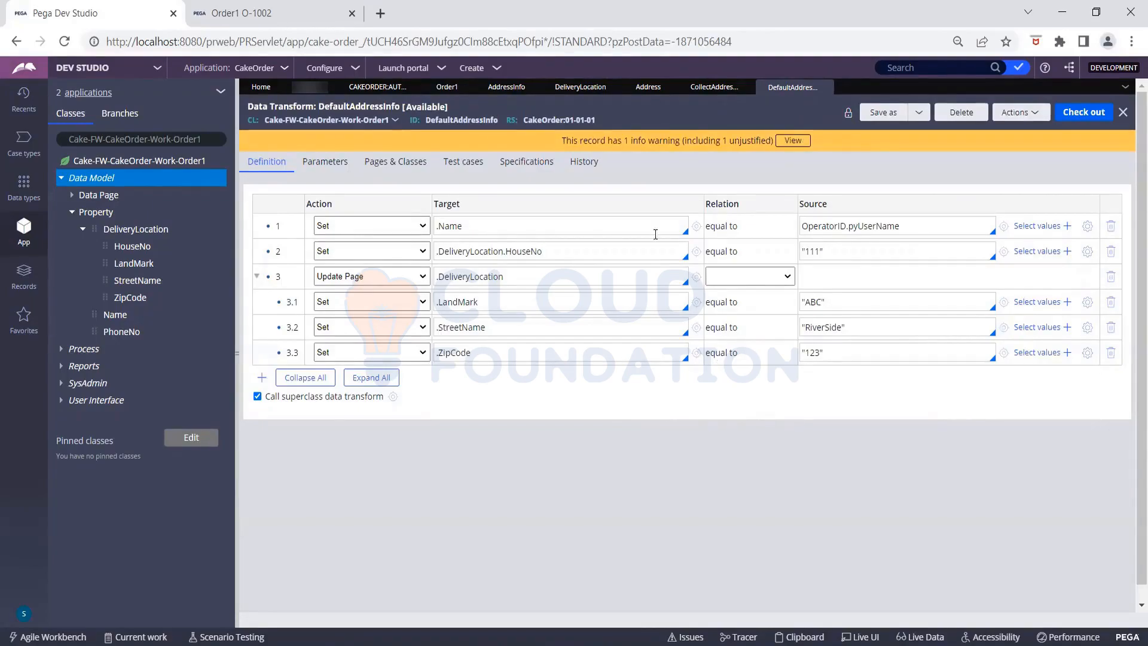
- Review the DefaultAddressInfo data transform's documentation and history details, and return to its definition
left_click(584, 162)
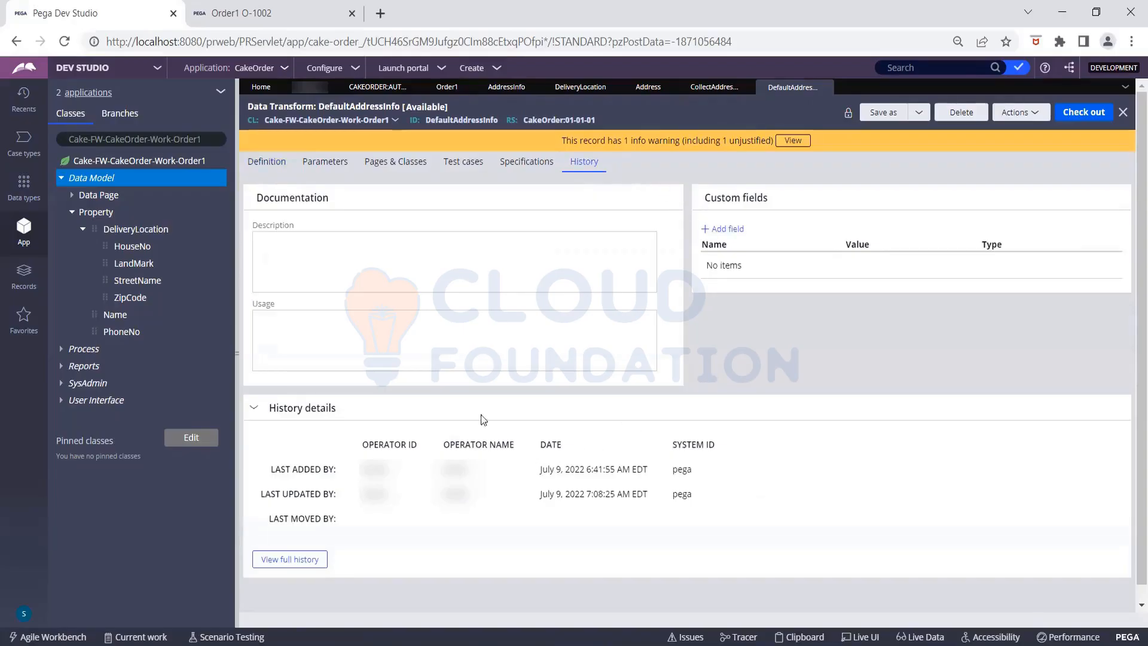
left_click(331, 259)
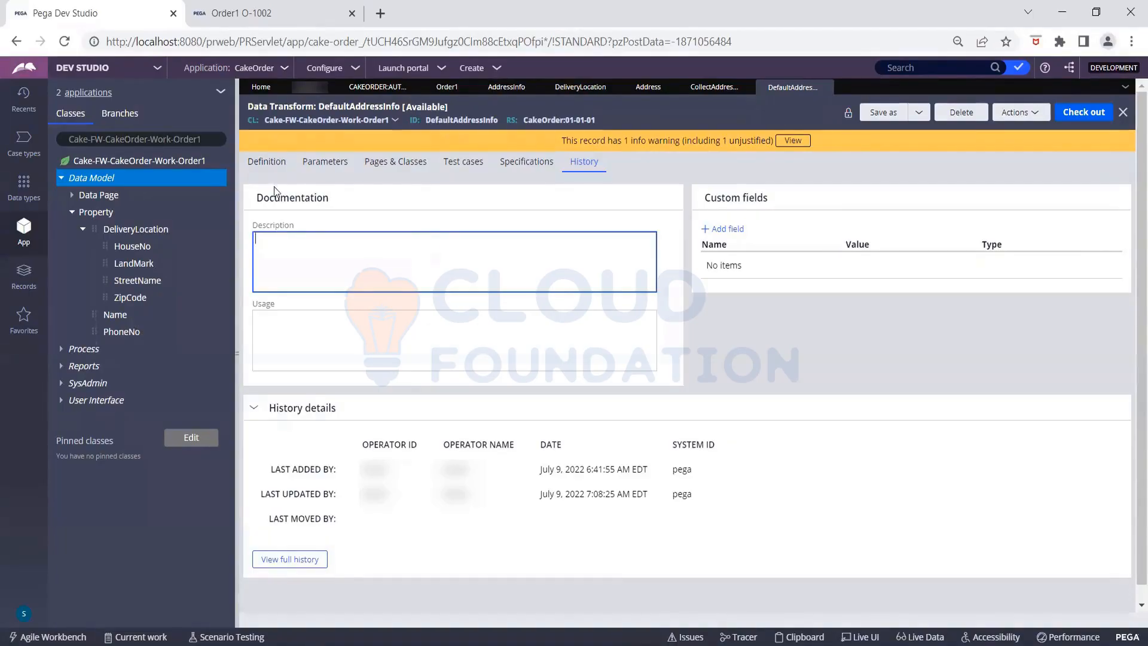
left_click(267, 164)
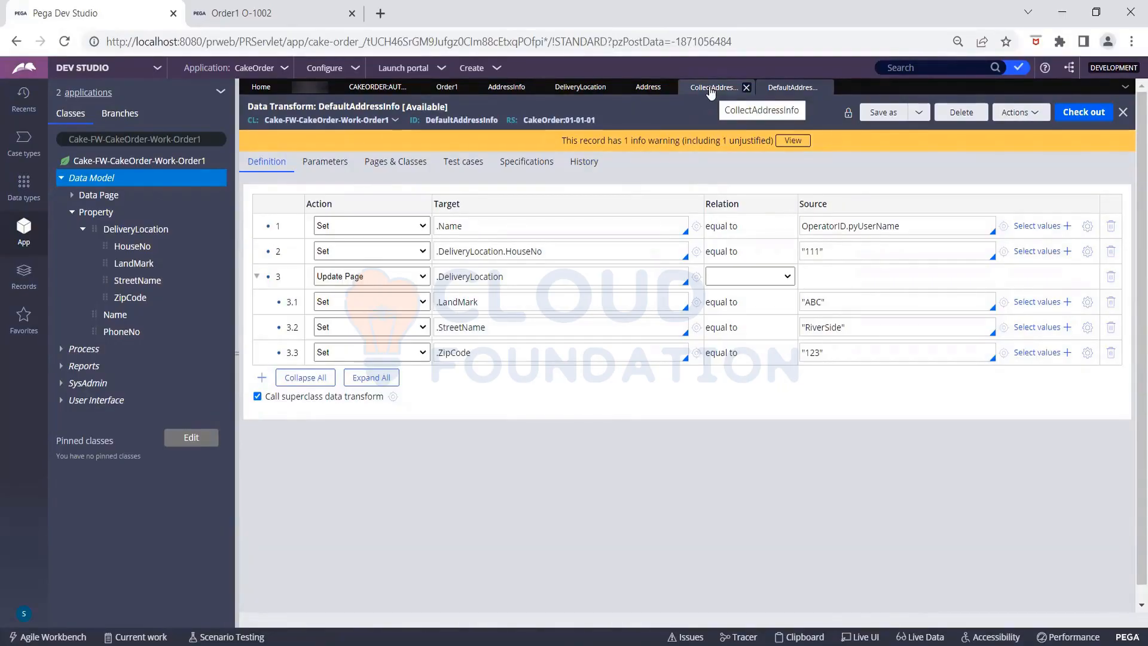
- Check the pre-processing settings of the CollectAddressInfo flow action against the prefilled form in the Order1 case
left_click(710, 90)
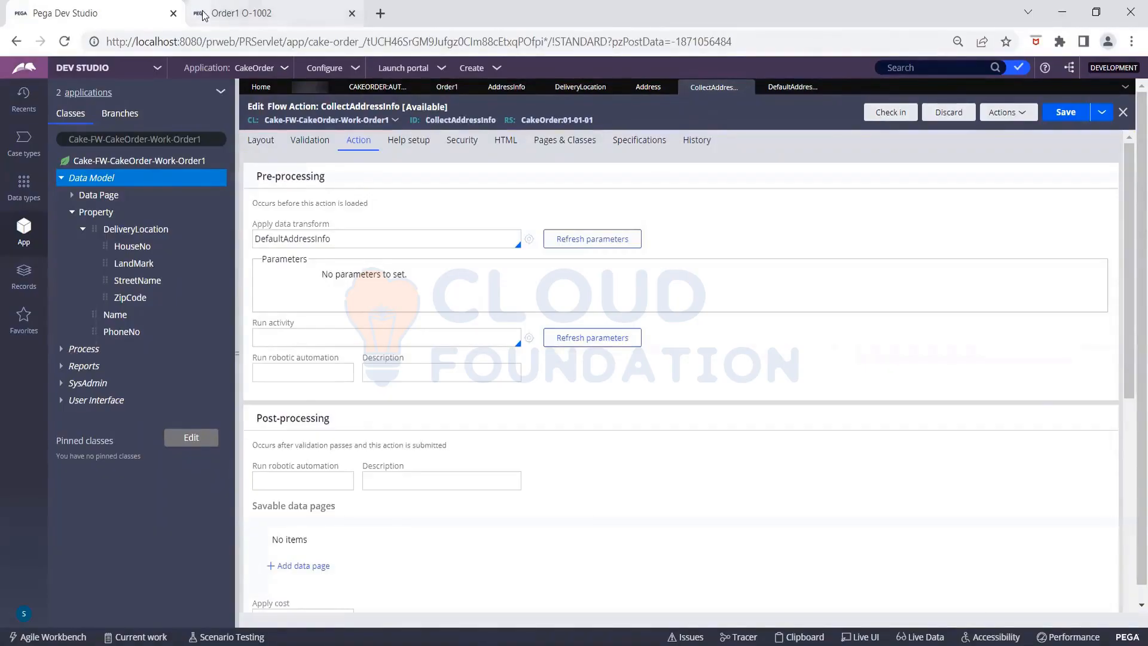
left_click(227, 12)
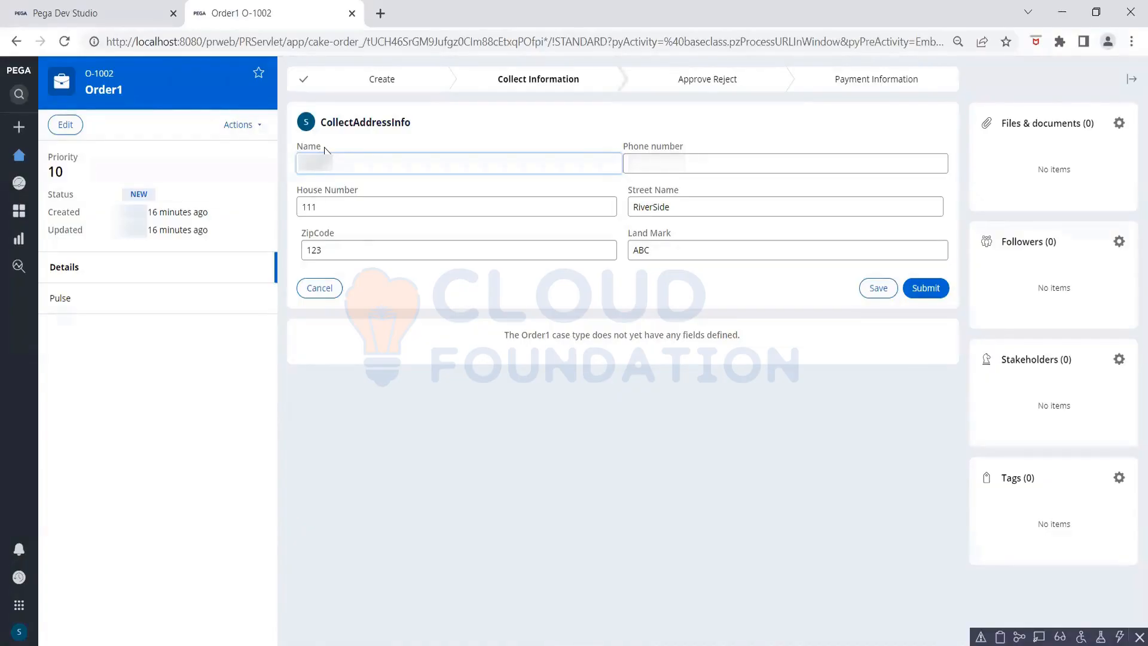
left_click(102, 17)
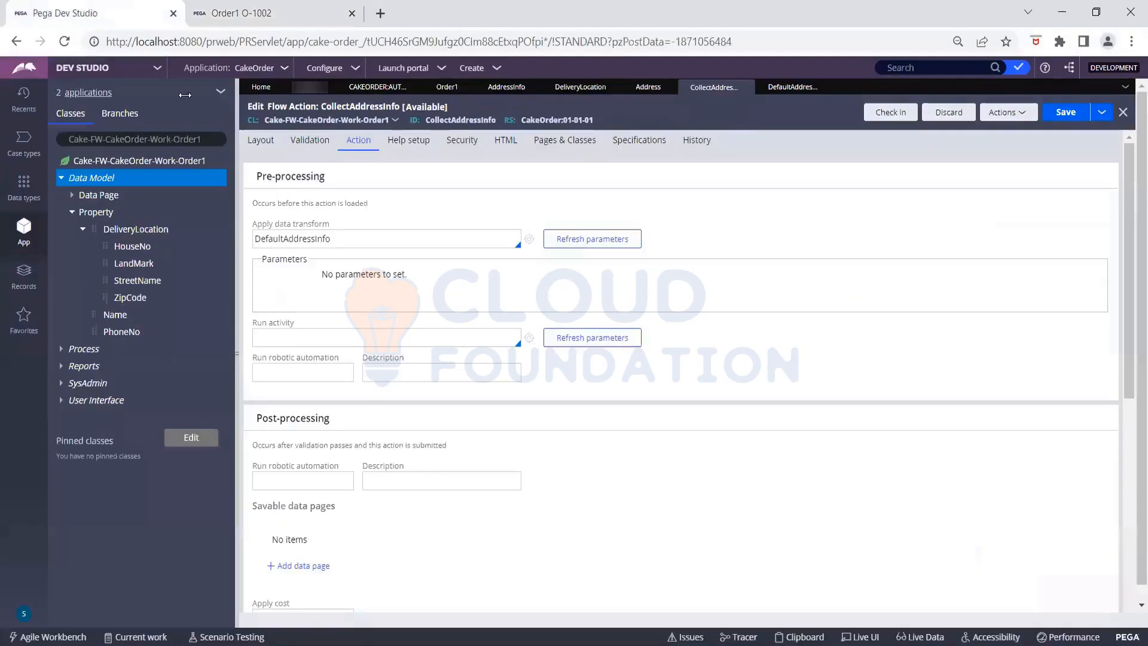
- In the AddressInfo section, set the second dynamic layout's accessibility label to "Delivery Location" and save the section
left_click(506, 87)
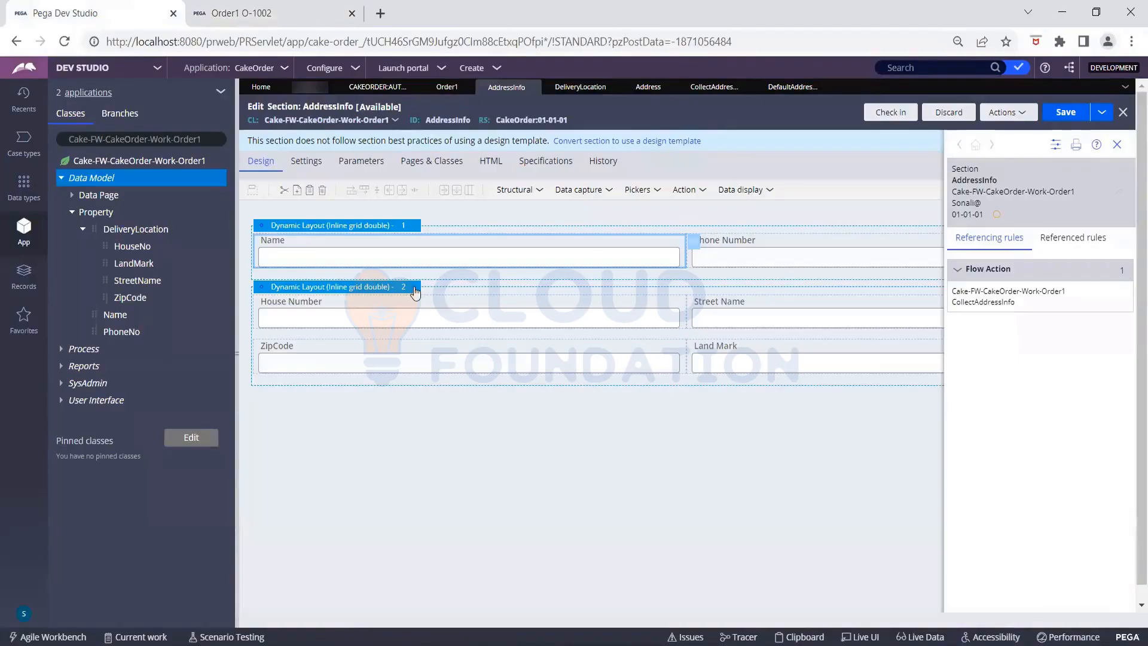
left_click(417, 288)
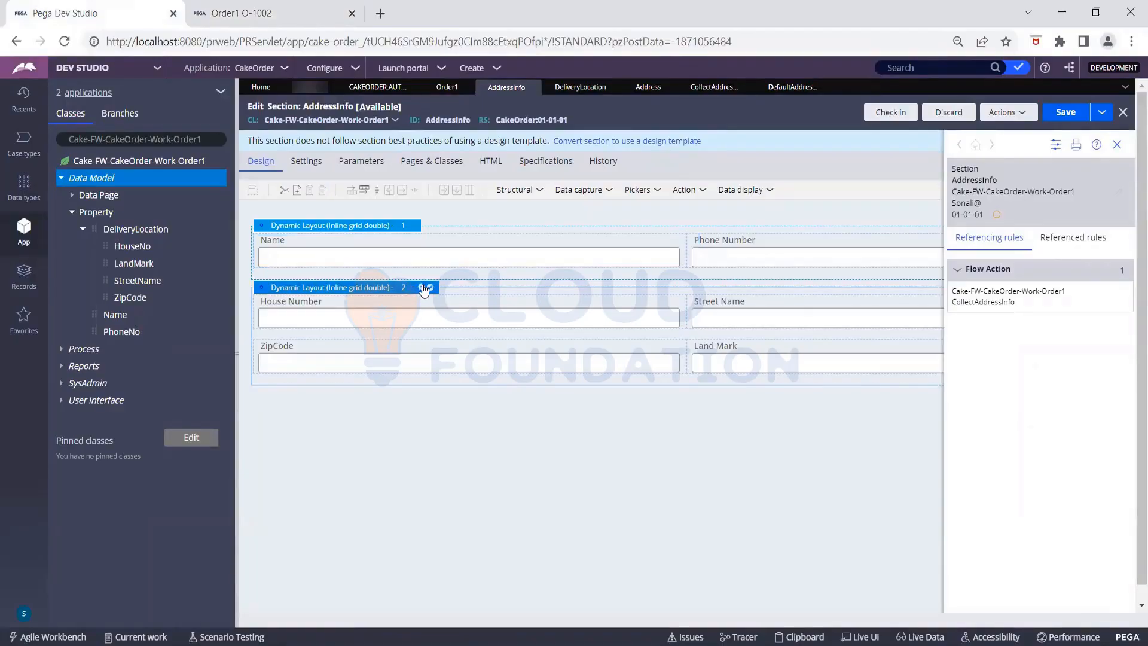
left_click(422, 288)
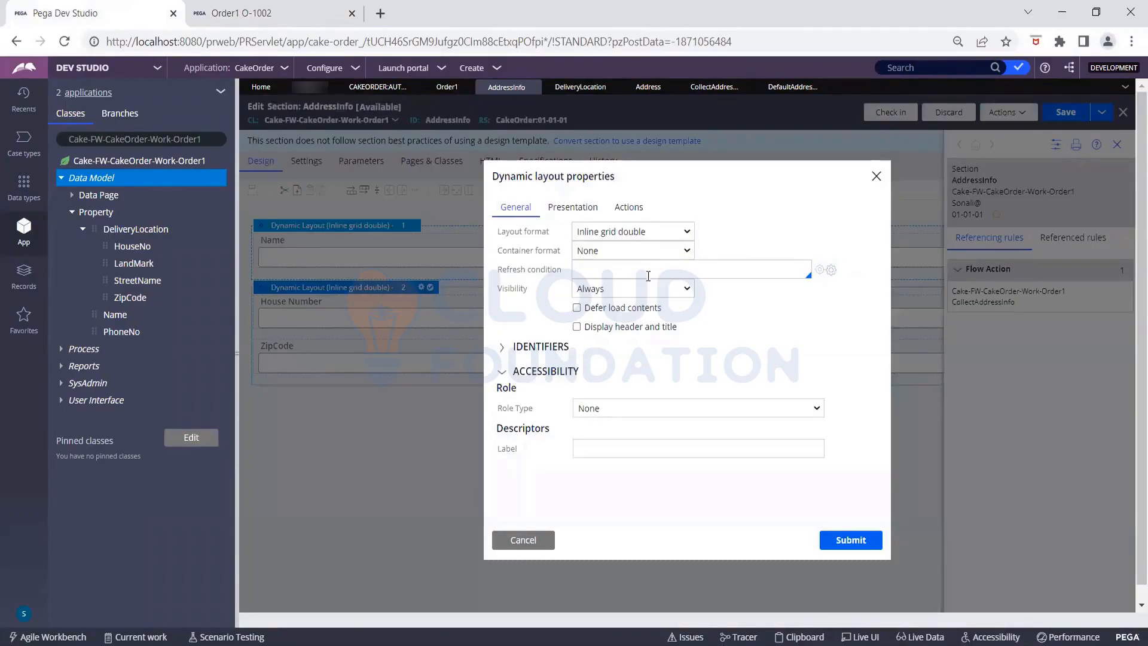
left_click(596, 445)
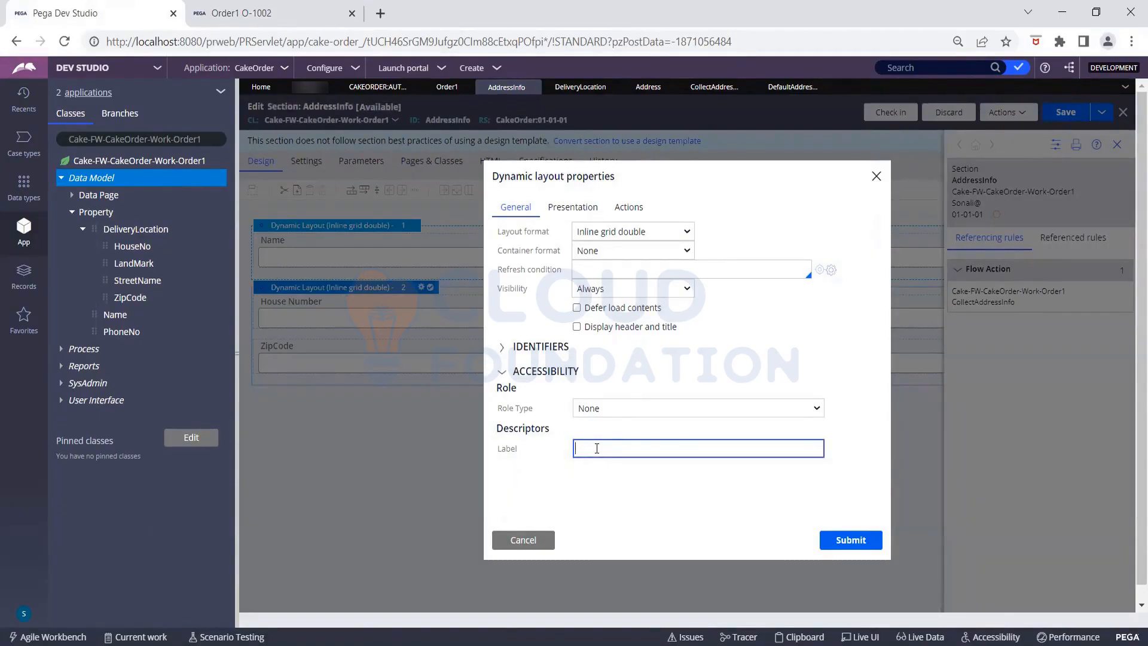
type("Curre")
key("BackSpace")
key("BackSpace")
key("BackSpace")
key("BackSpace")
key("BackSpace")
type("Delivery Location")
left_click(879, 545)
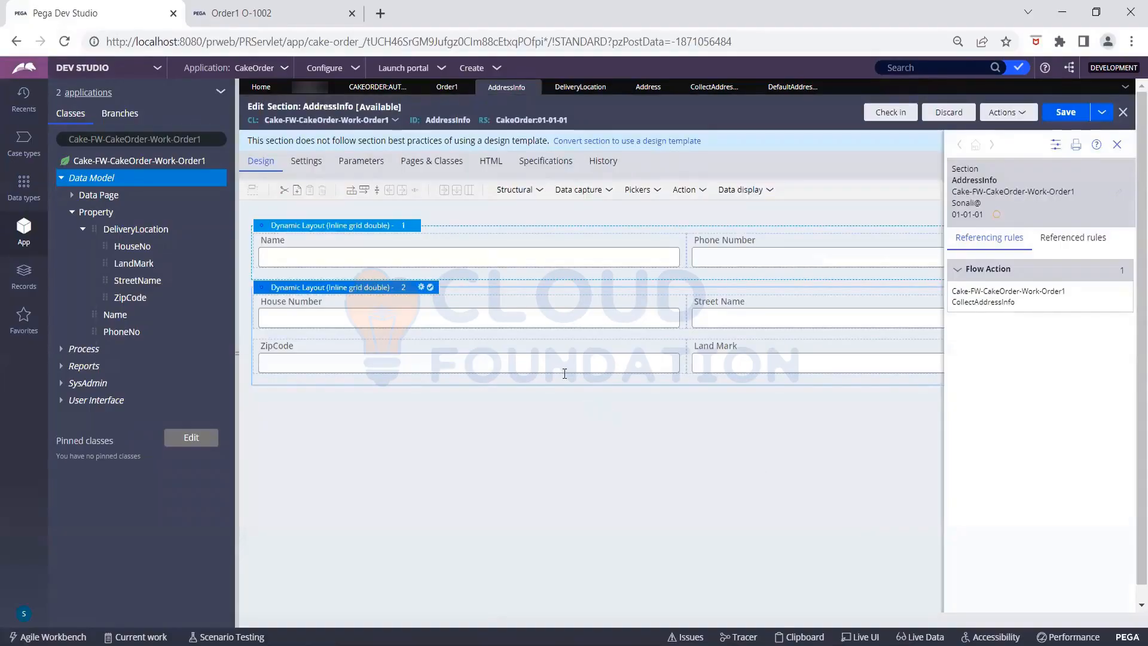
left_click(422, 288)
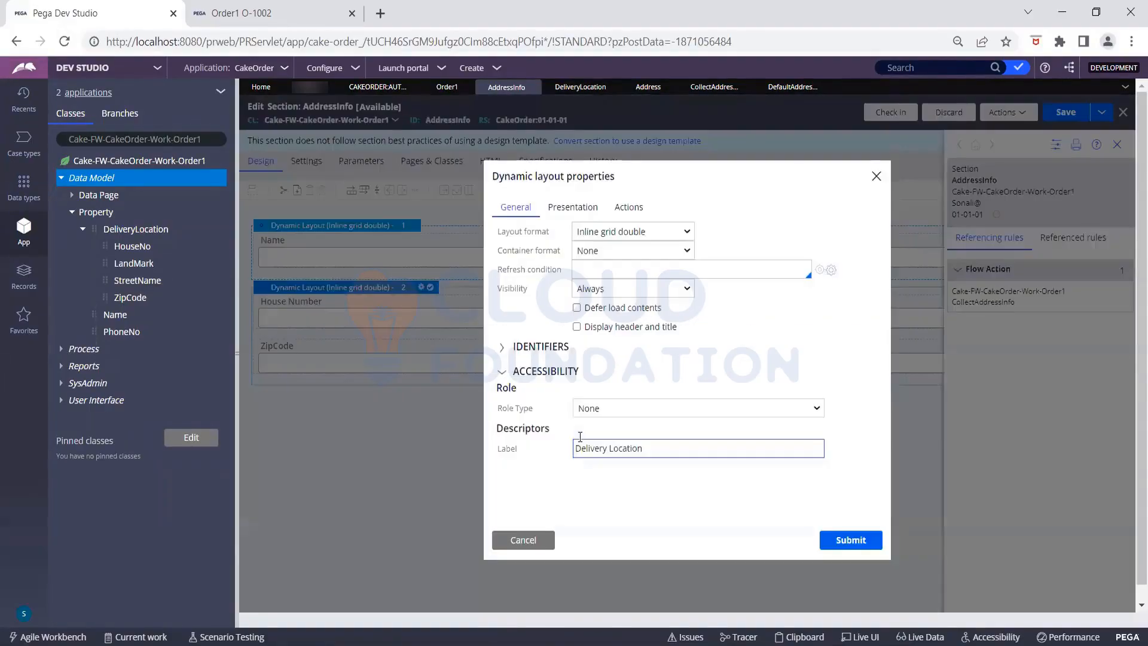
left_click(856, 540)
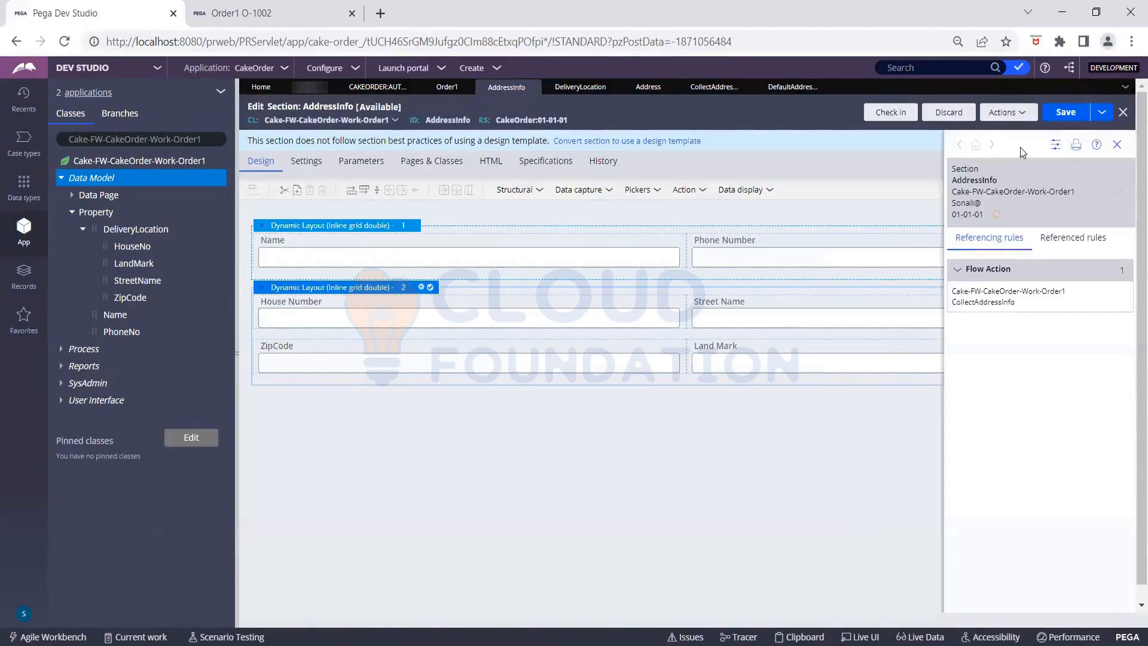
left_click(1059, 113)
- Refresh the Order1 case and reopen its Collect Address Info assignment to check how the address fields are labelled
left_click(301, 16)
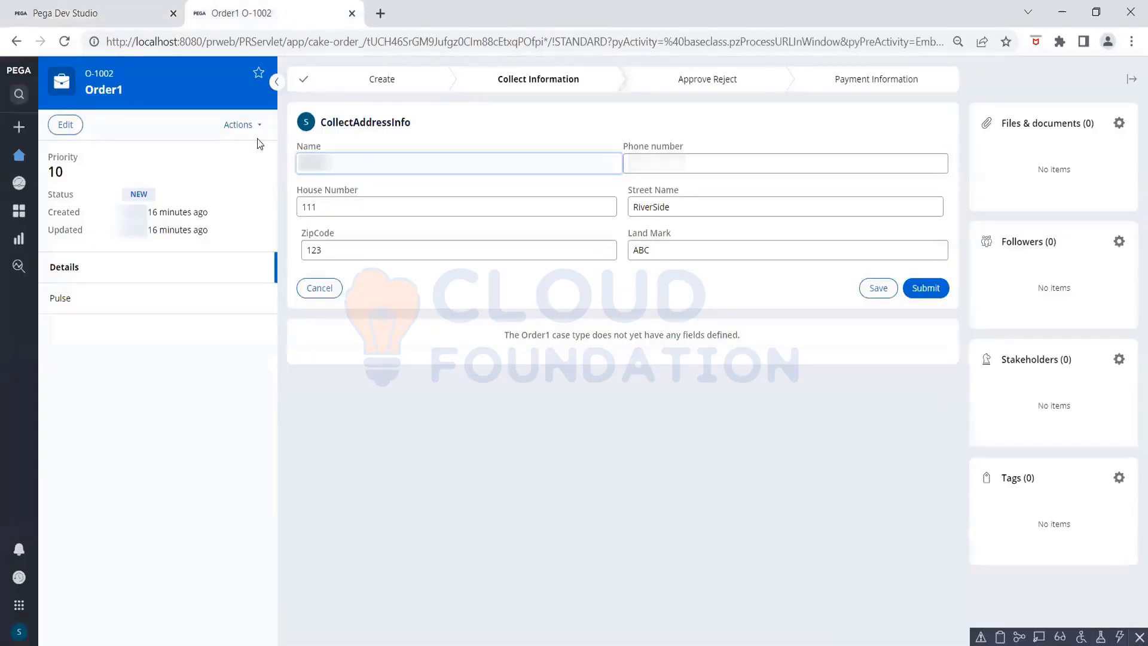
left_click(242, 124)
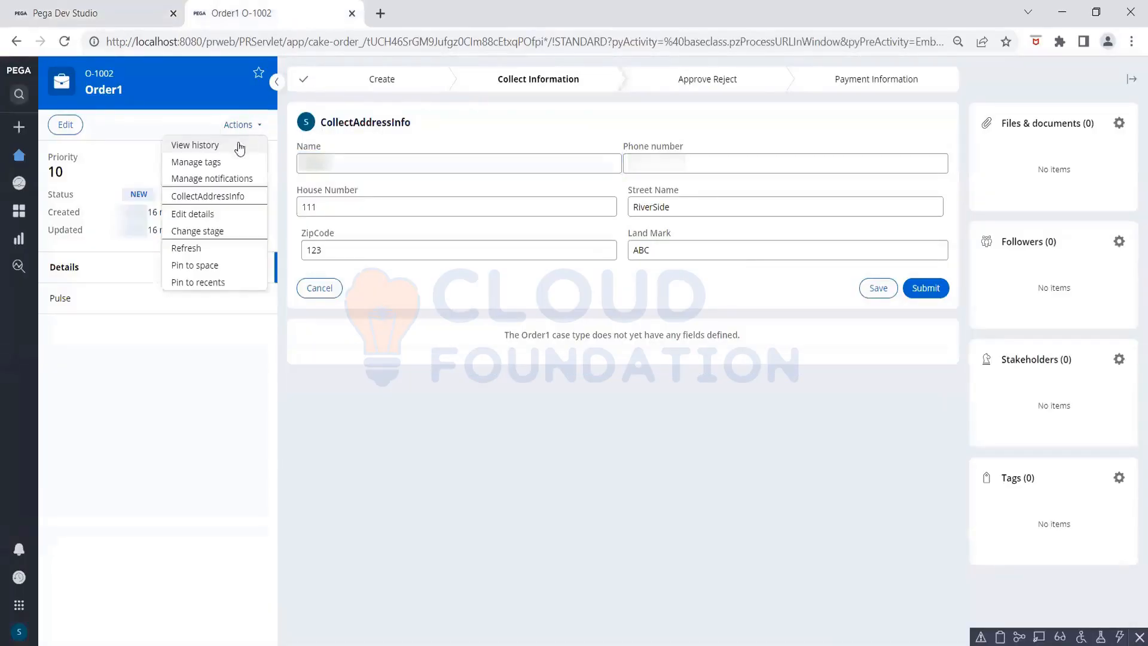
left_click(190, 248)
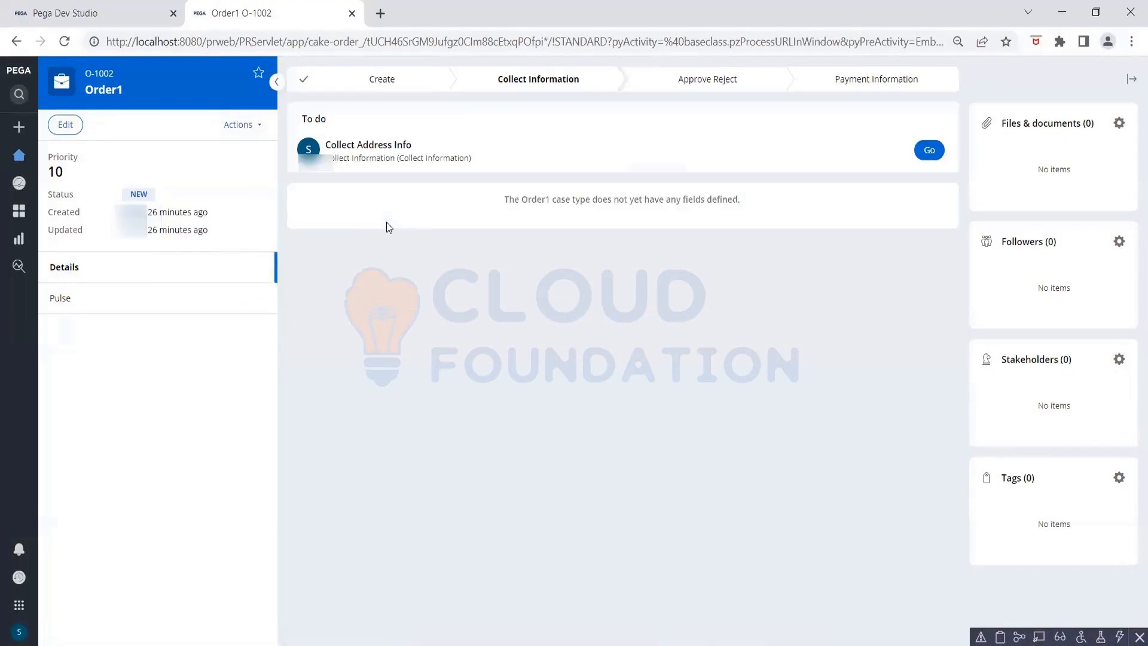
left_click(929, 150)
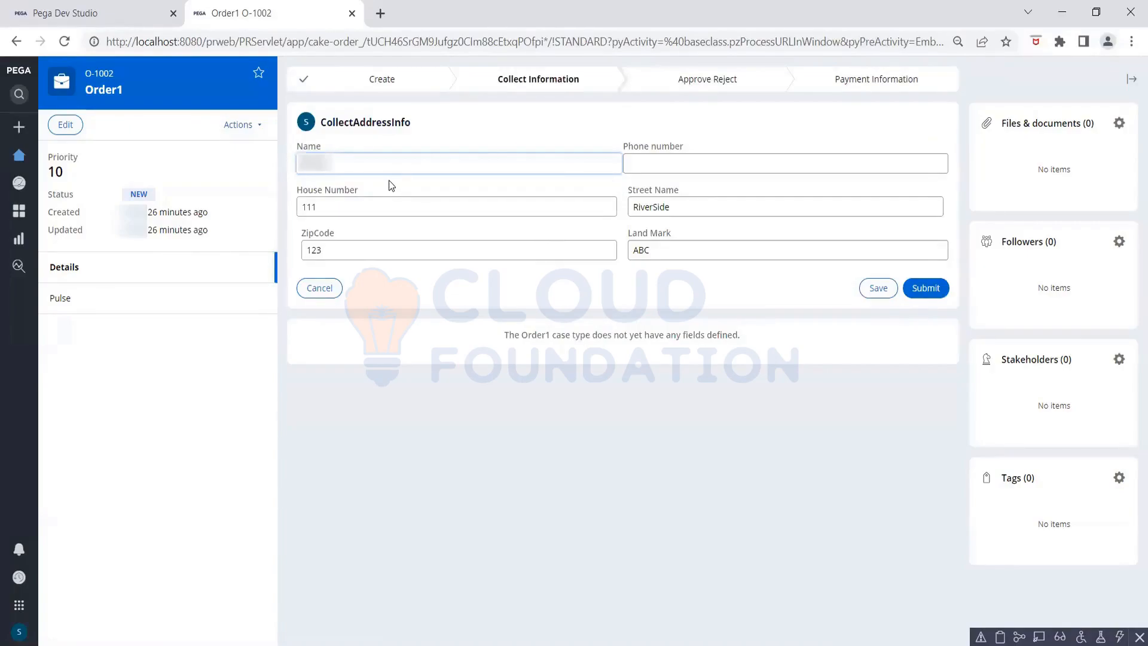
- Return to Dev Studio, copy the second layout's "Delivery Location" label text, and review that layout's presentation and action settings
left_click(87, 18)
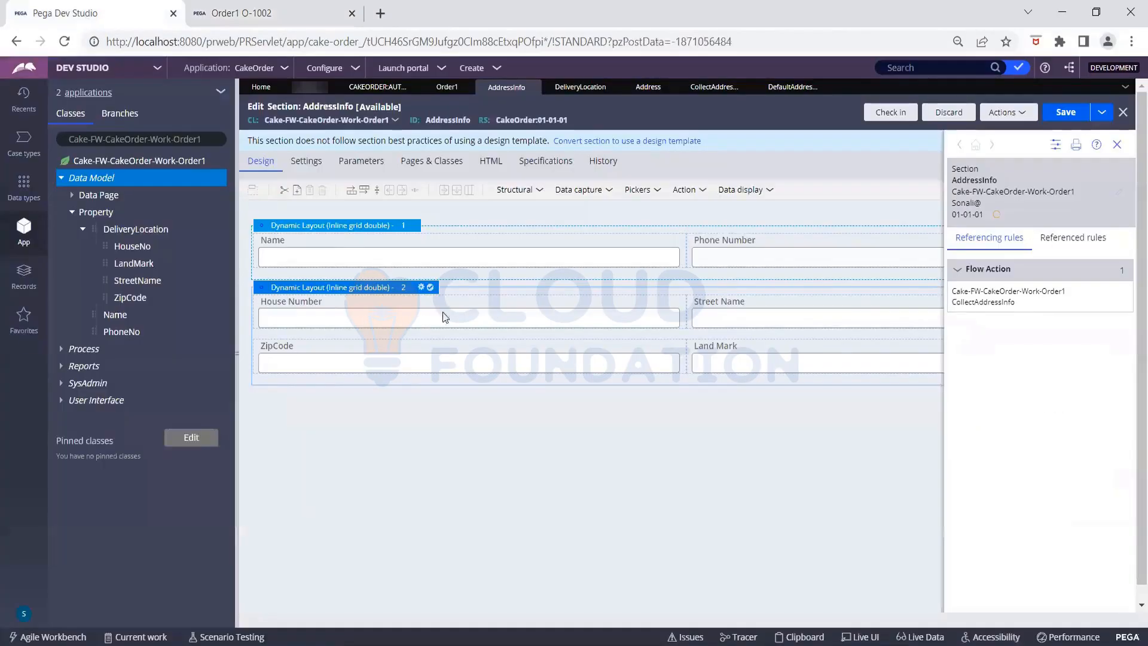
left_click(421, 288)
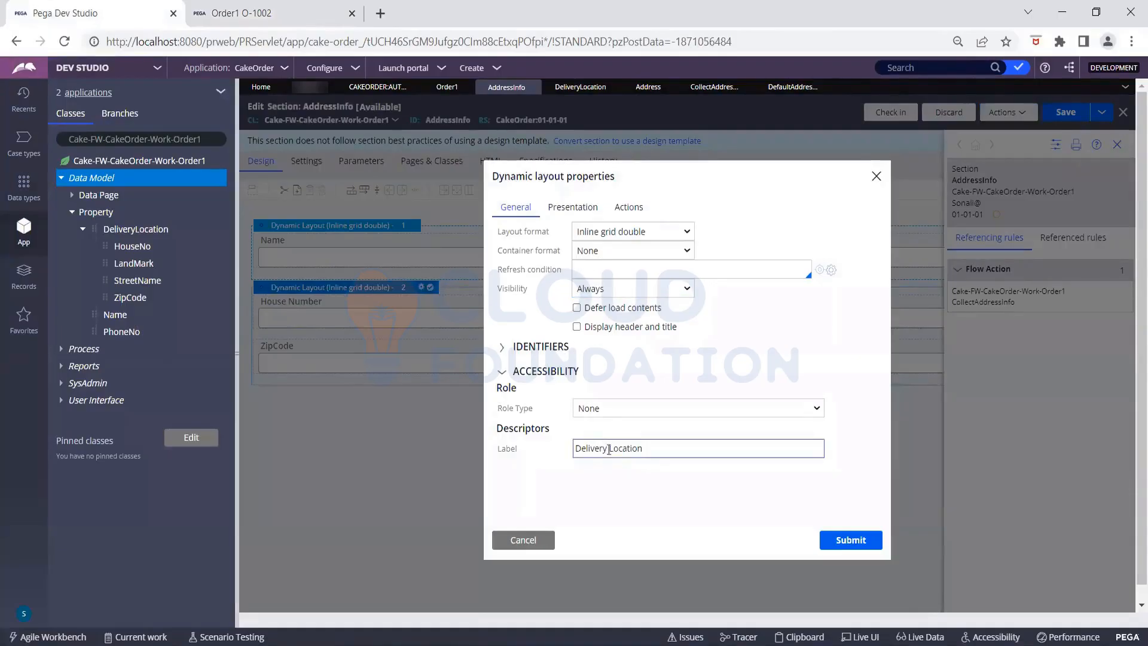
left_click(660, 449)
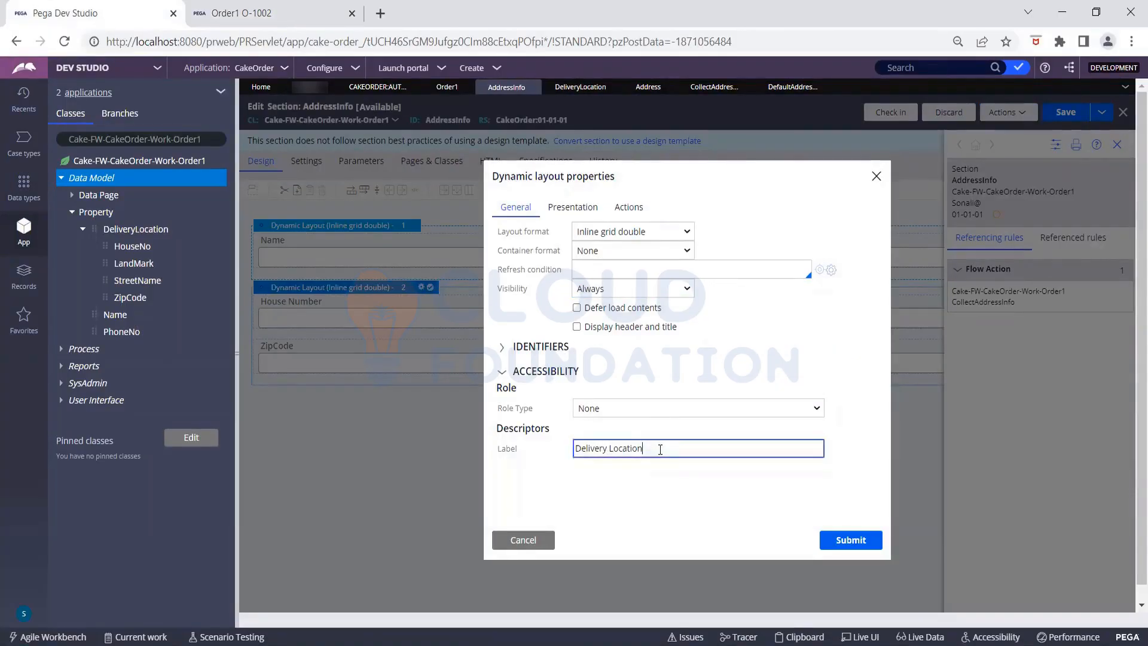
key("ctrl+a")
key("ctrl+c")
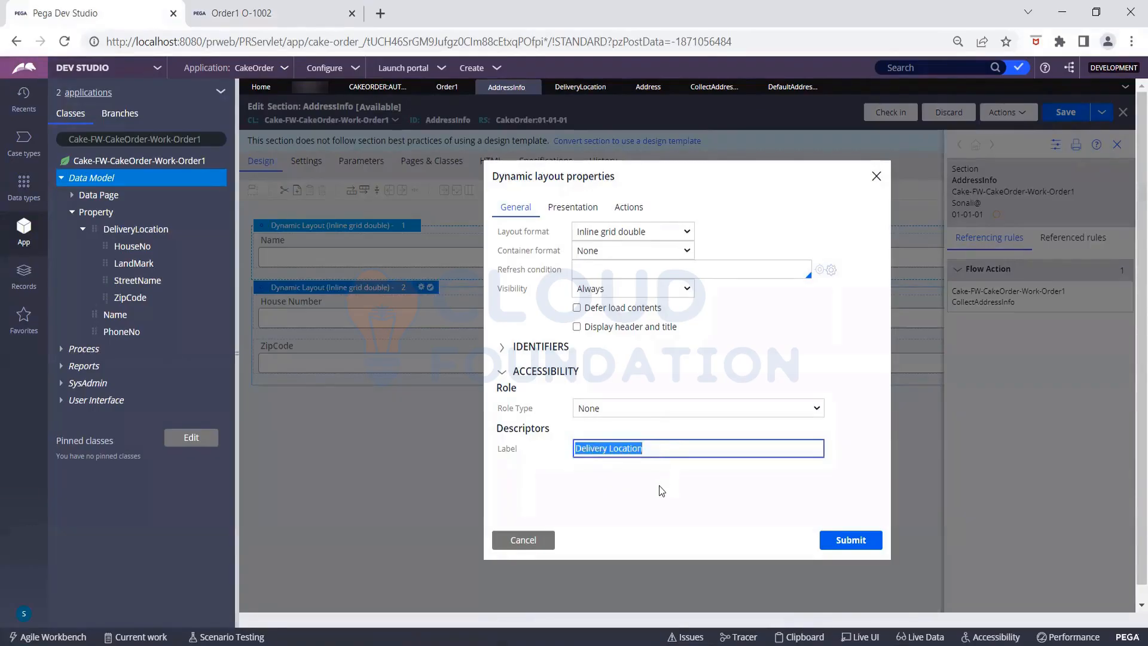
left_click(572, 206)
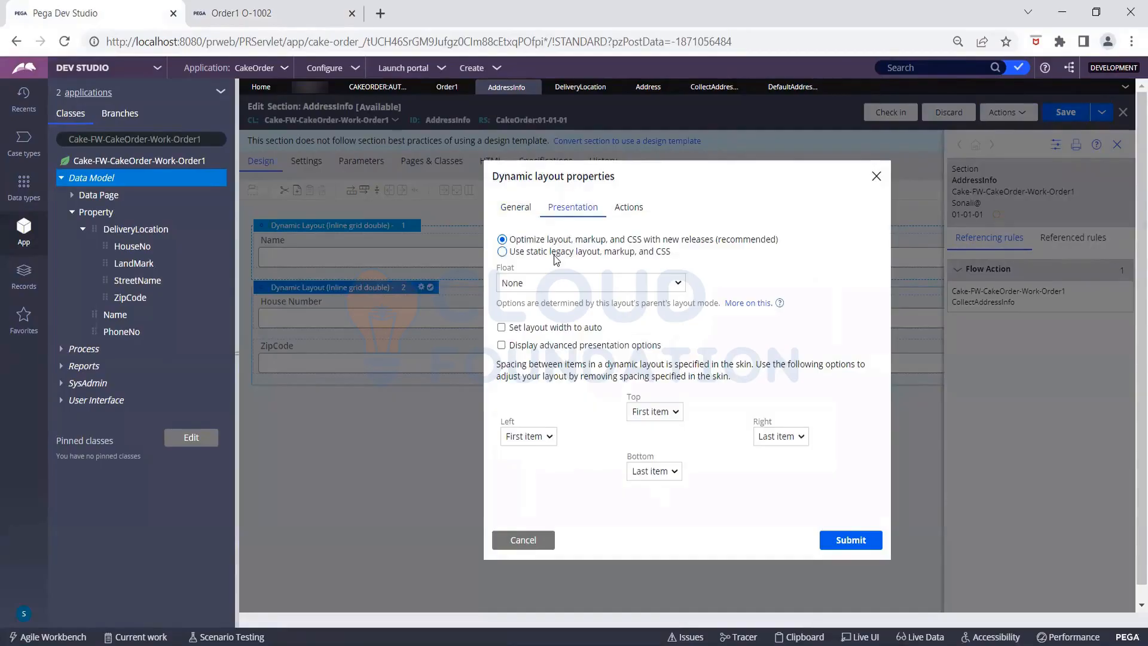
left_click(631, 215)
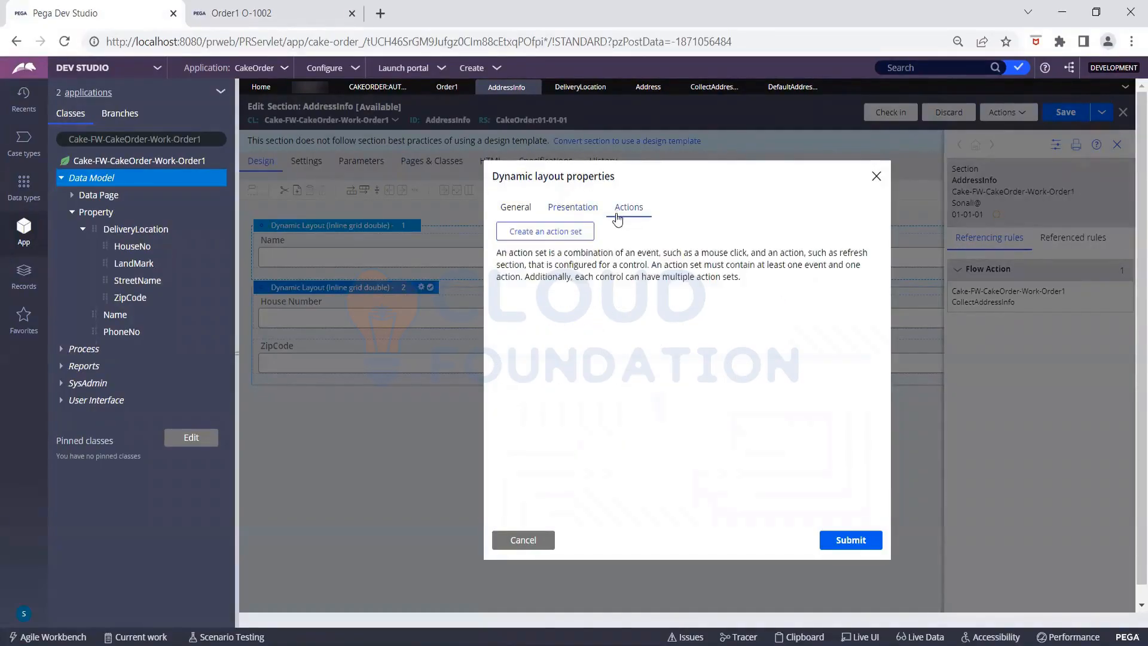
left_click(517, 208)
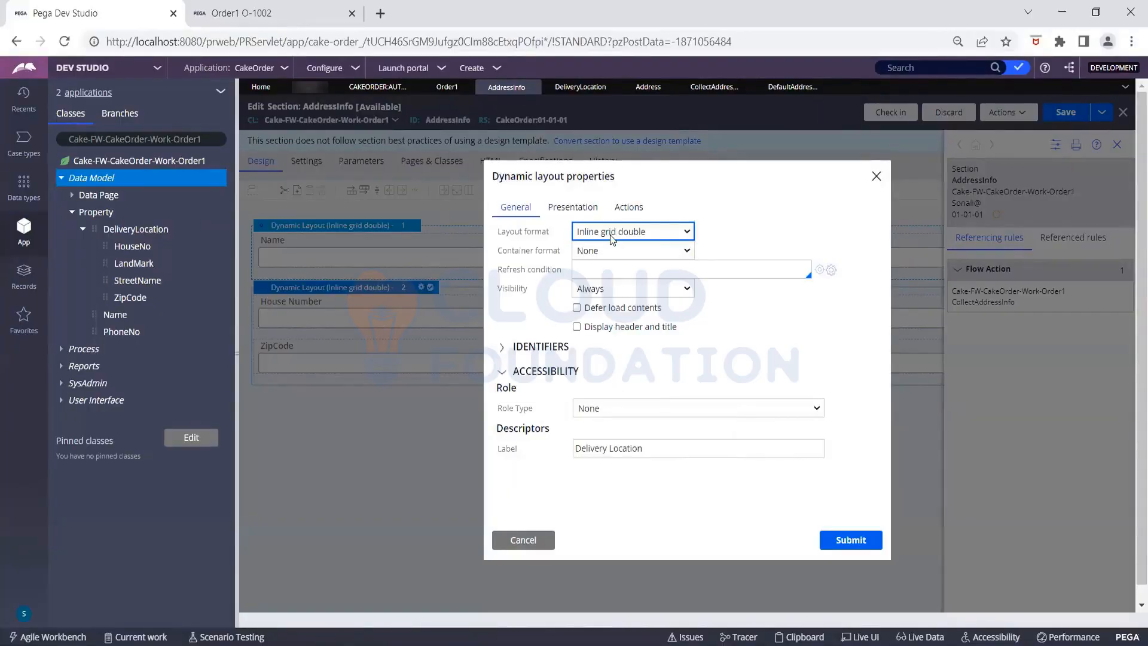
- Enable the header and title display for the second dynamic layout and set its title text to "Delivery Location"
left_click(578, 327)
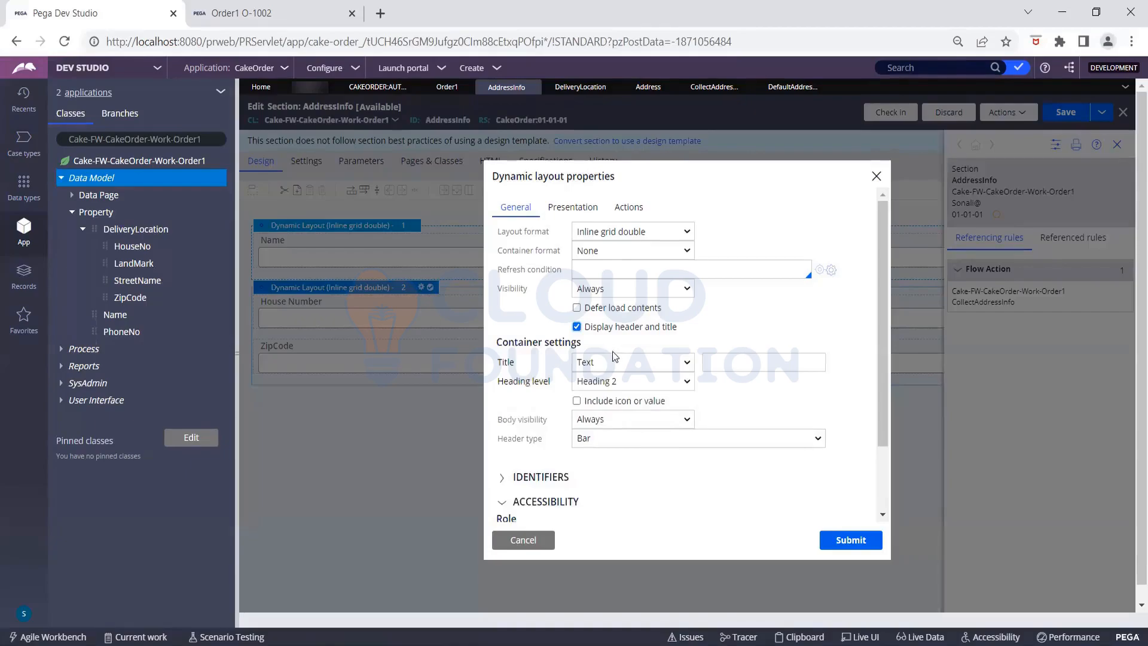
left_click(756, 367)
key("ctrl+v")
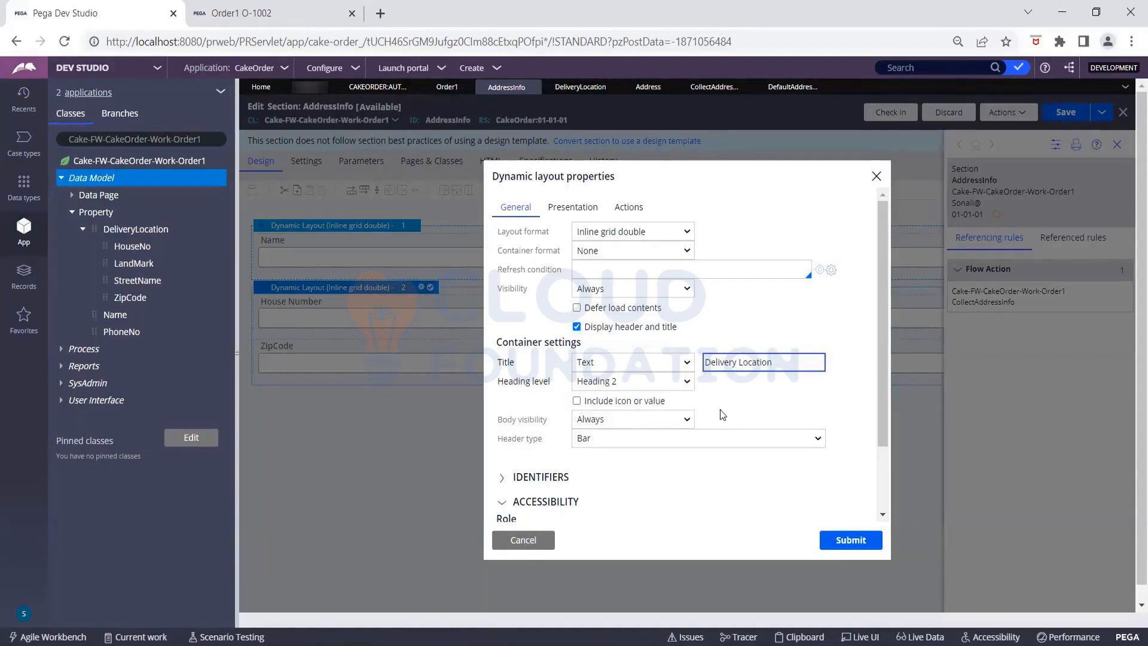
- Clear the second layout's accessibility label, apply the layout properties, and save the AddressInfo section
scroll(725, 403, "down", 1)
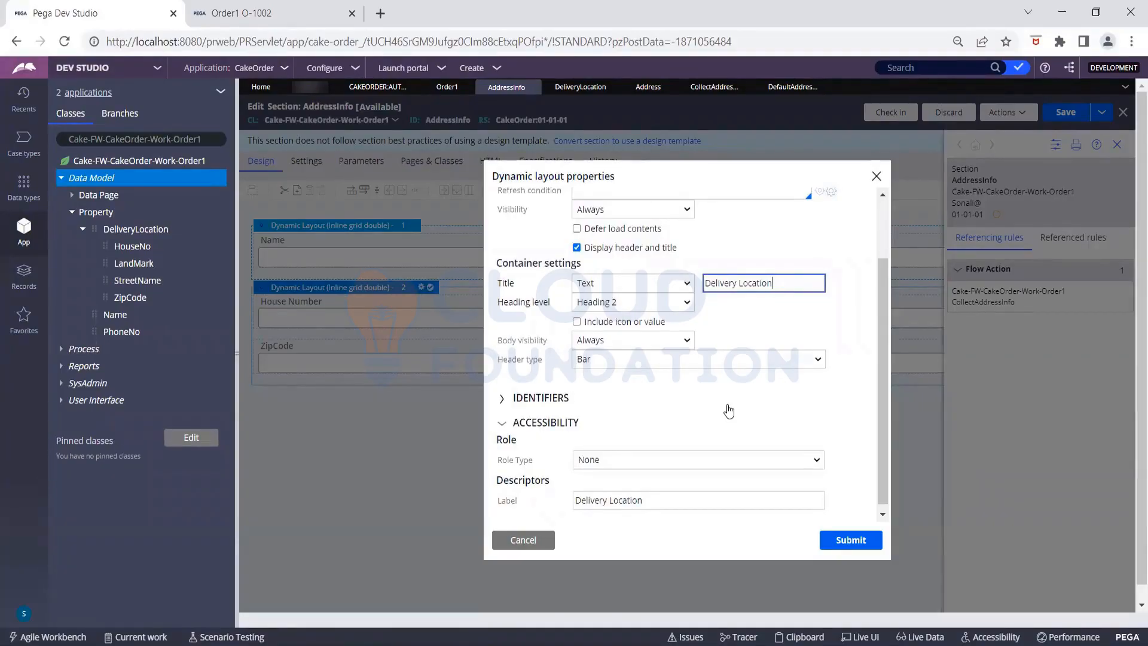
scroll(674, 507, "down", 1)
left_click(663, 493)
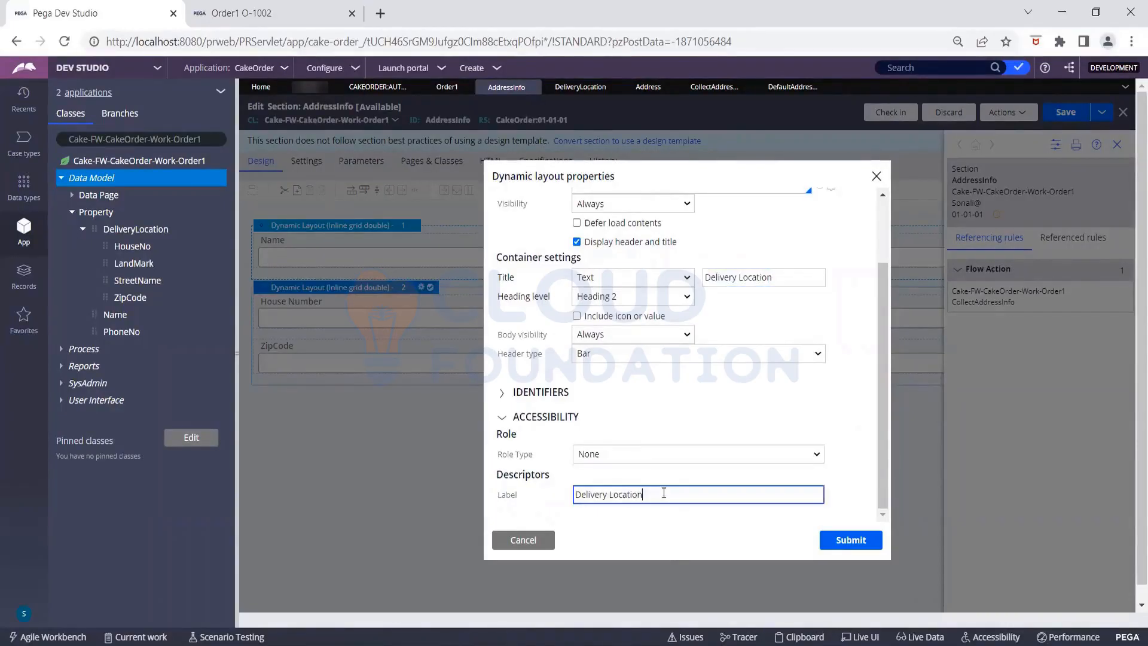
key("BackSpace")
key("BackSpace")
key("BackSpace")
key("BackSpace")
key("BackSpace")
key("BackSpace")
key("BackSpace")
key("BackSpace")
key("BackSpace")
key("BackSpace")
key("BackSpace")
key("BackSpace")
key("BackSpace")
key("BackSpace")
key("BackSpace")
key("BackSpace")
key("BackSpace")
left_click(845, 541)
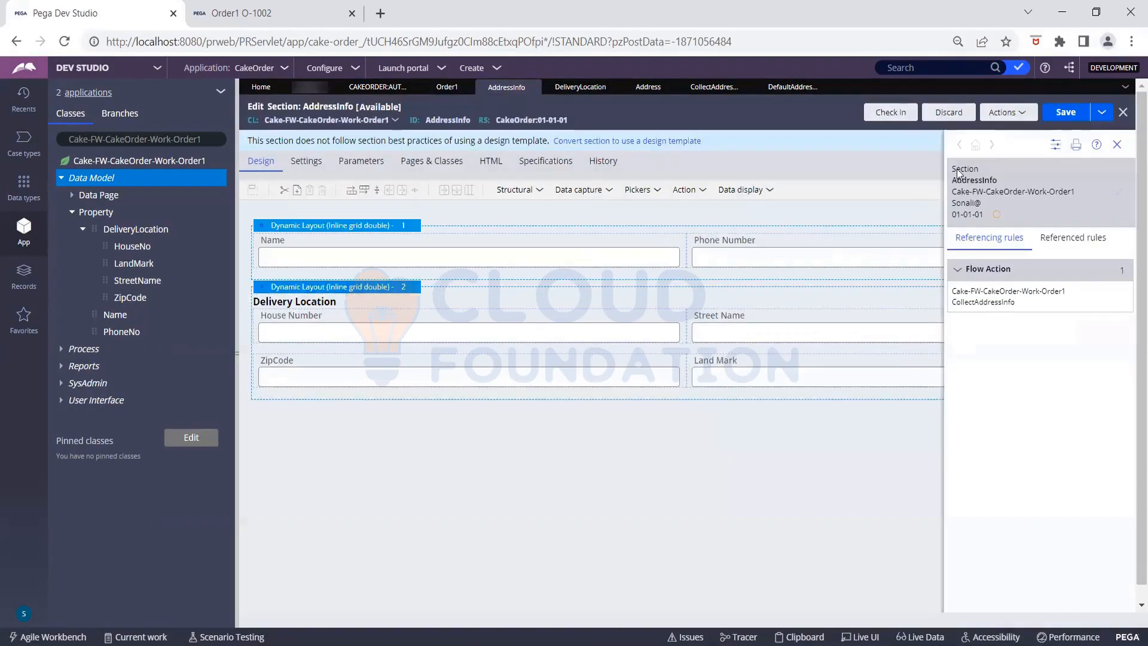
left_click(1065, 112)
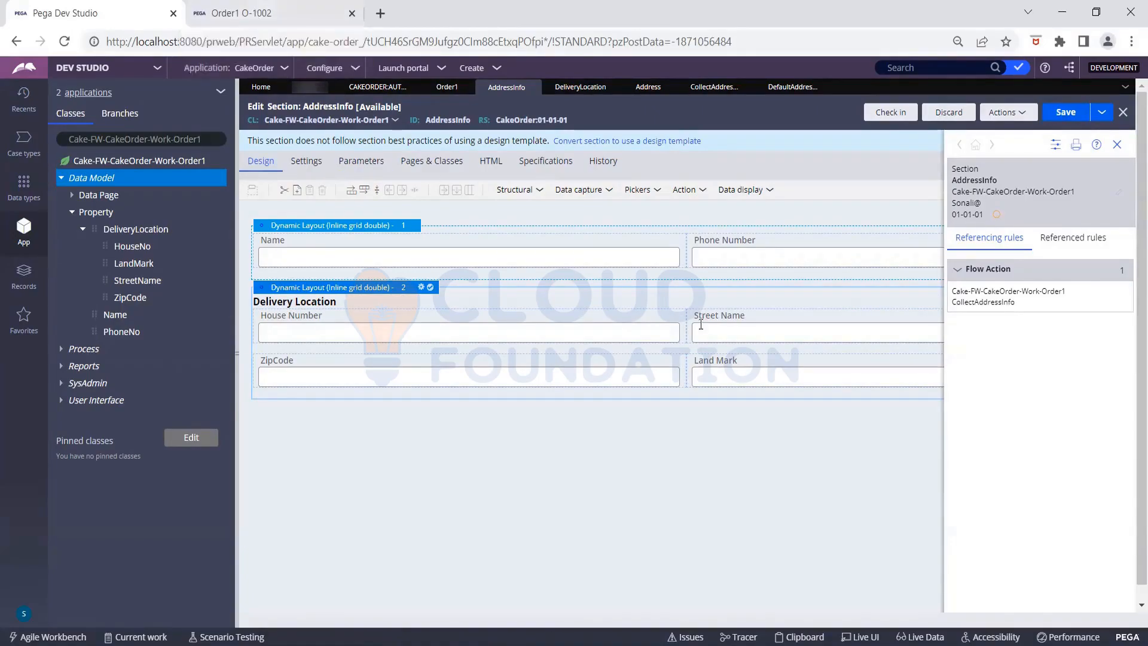
left_click(421, 288)
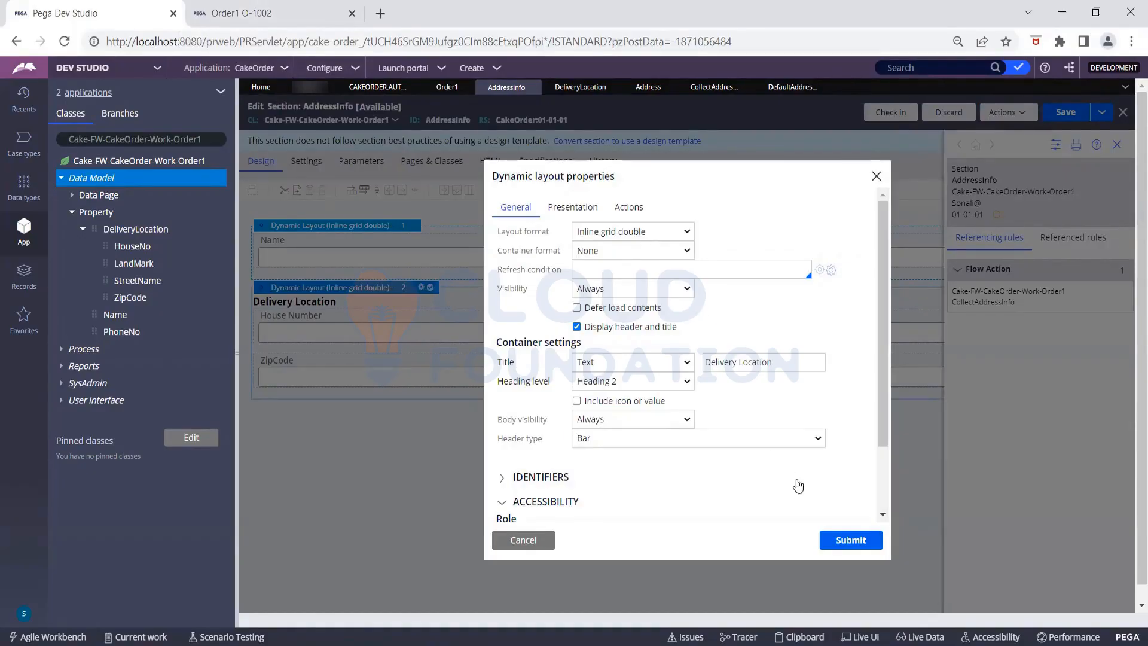
left_click(846, 541)
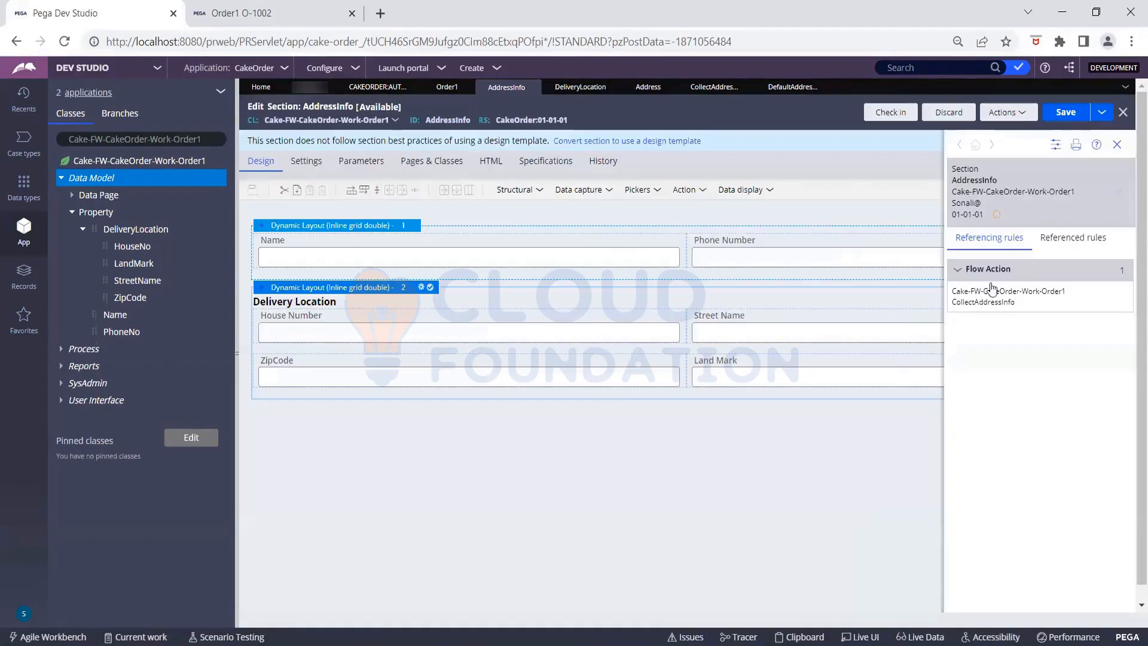
left_click(1062, 113)
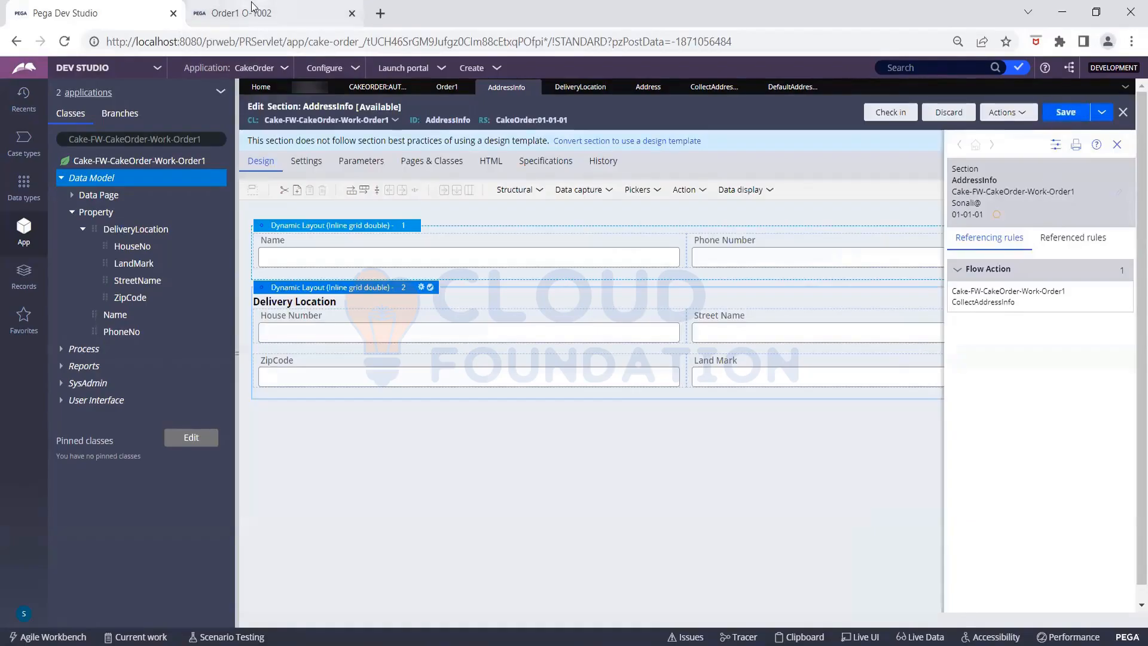
- Refresh the Order1 case and reopen the Collect Address Info assignment to check the heading above the address fields
left_click(253, 12)
left_click(242, 124)
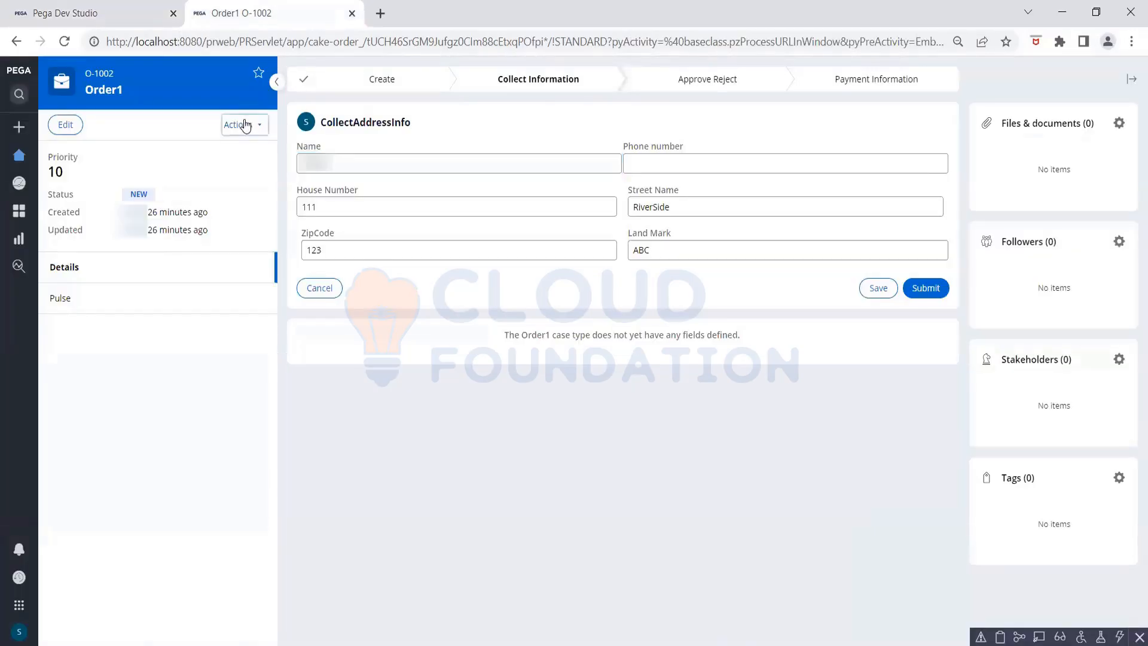
left_click(201, 248)
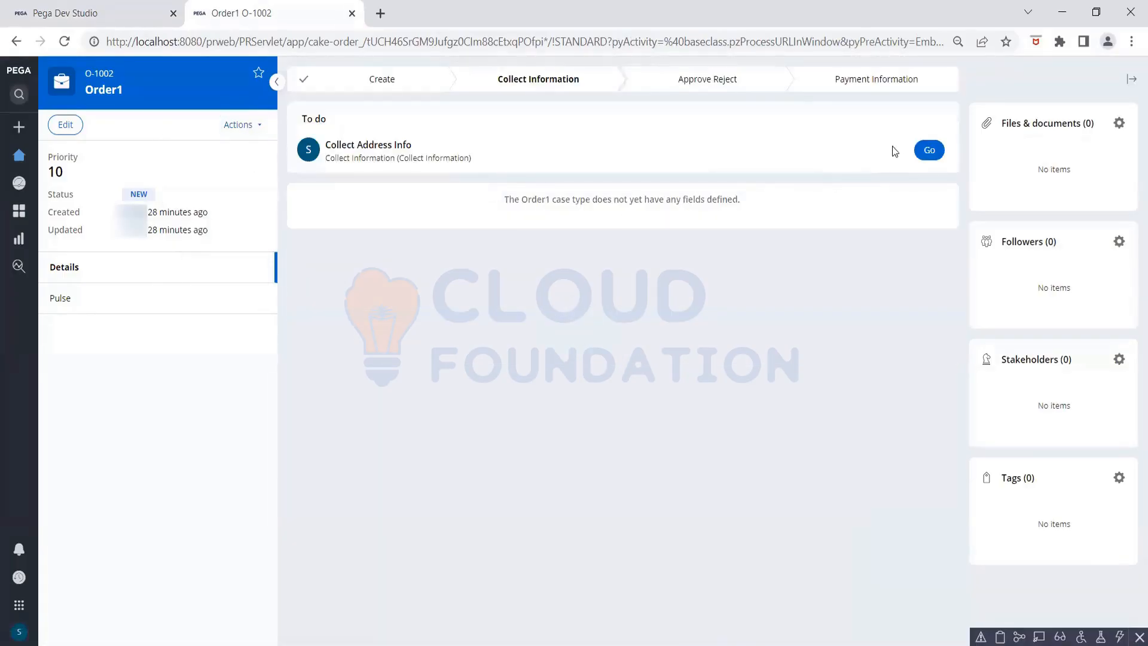
left_click(929, 149)
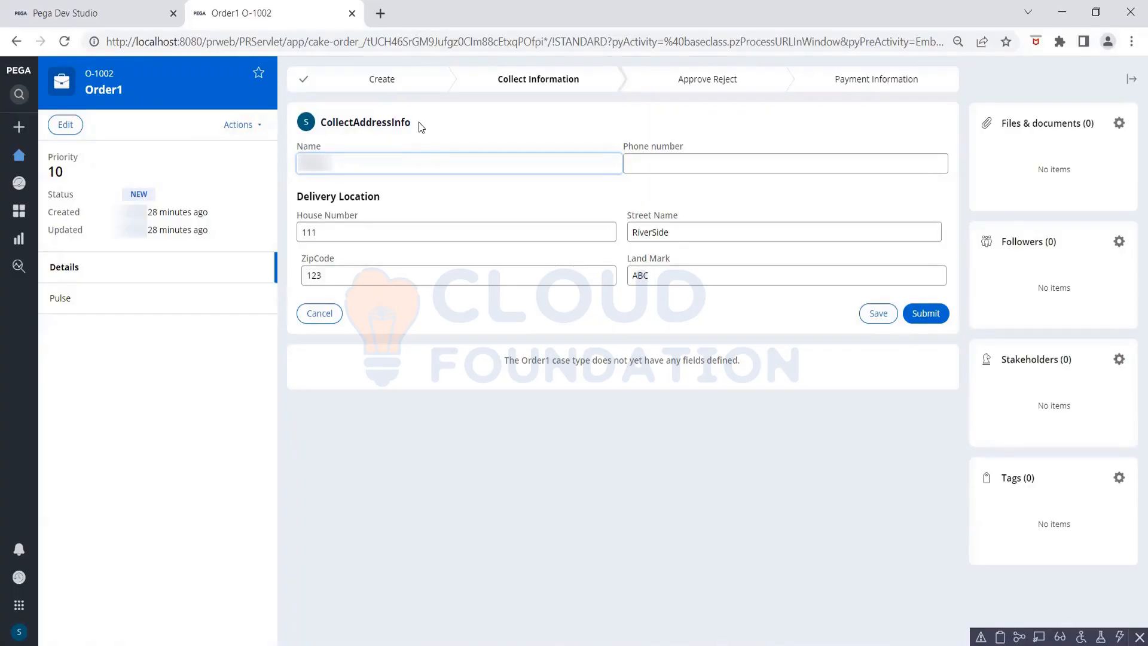
- Return to Dev Studio and review the first dynamic layout's general, presentation and action settings in the AddressInfo section
left_click(121, 18)
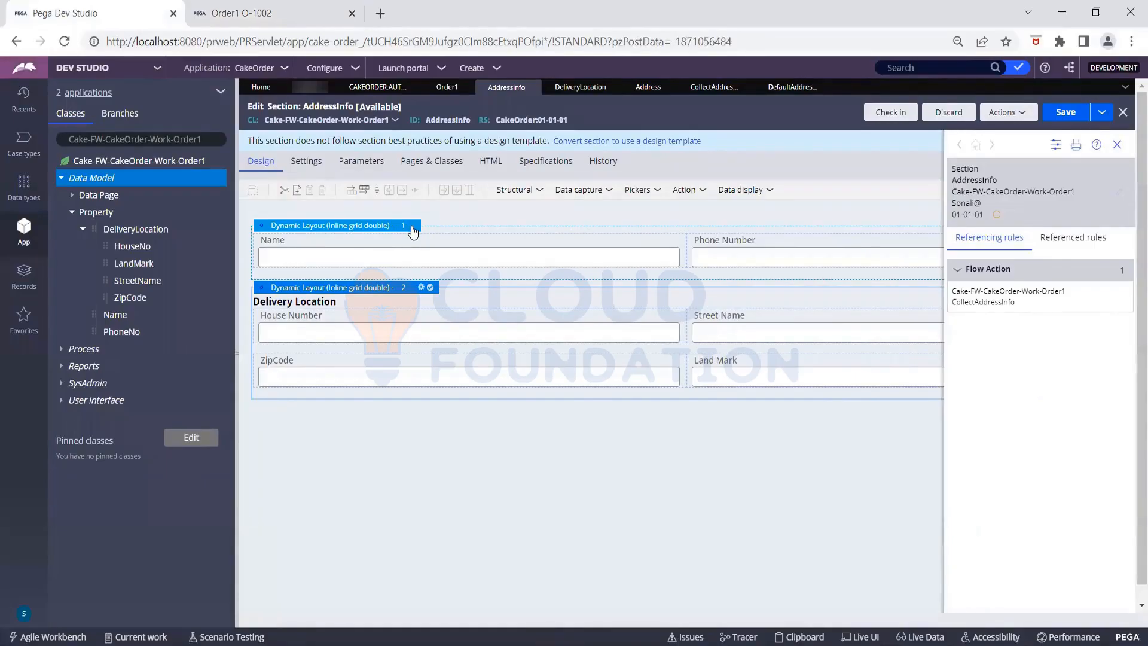
left_click(412, 230)
left_click(421, 226)
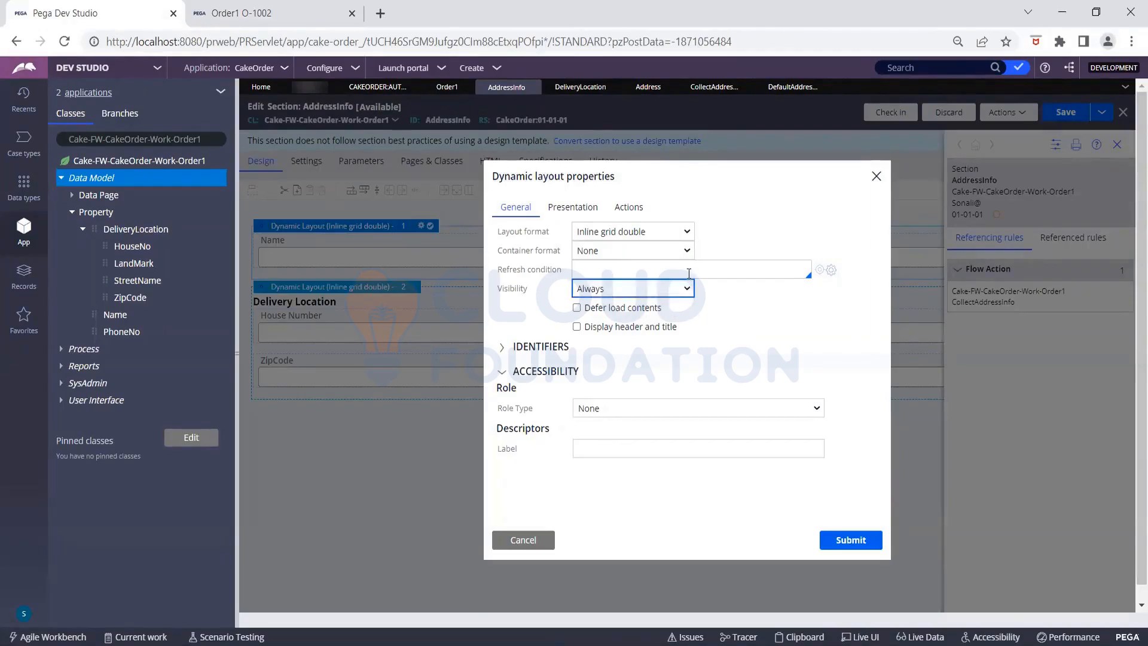
left_click(521, 542)
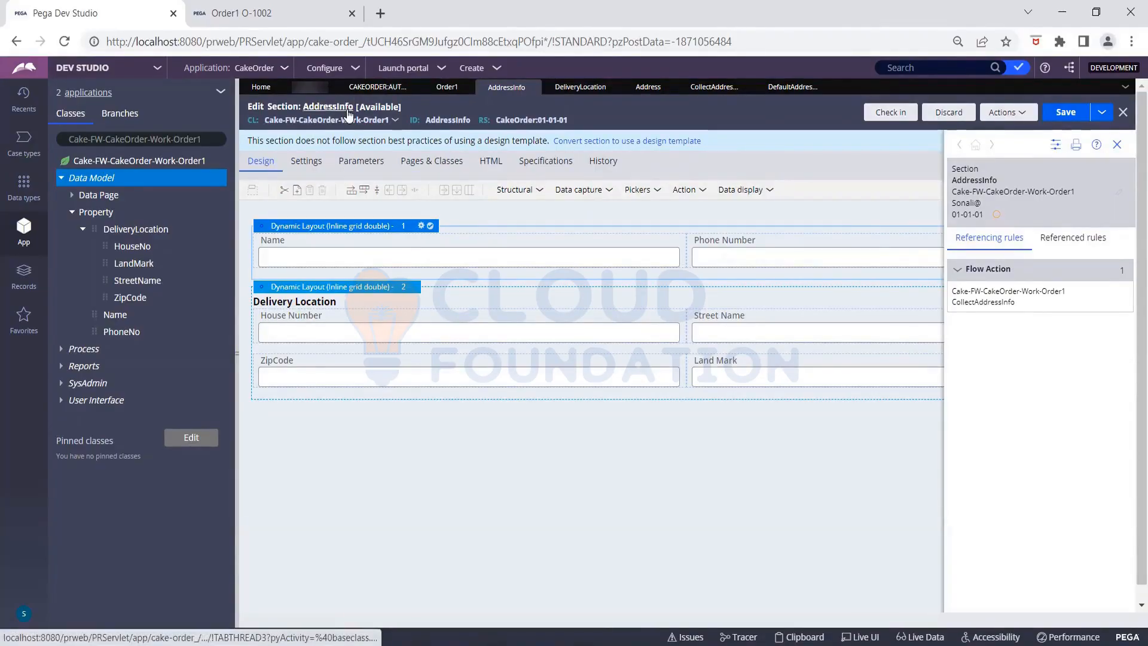
left_click(422, 226)
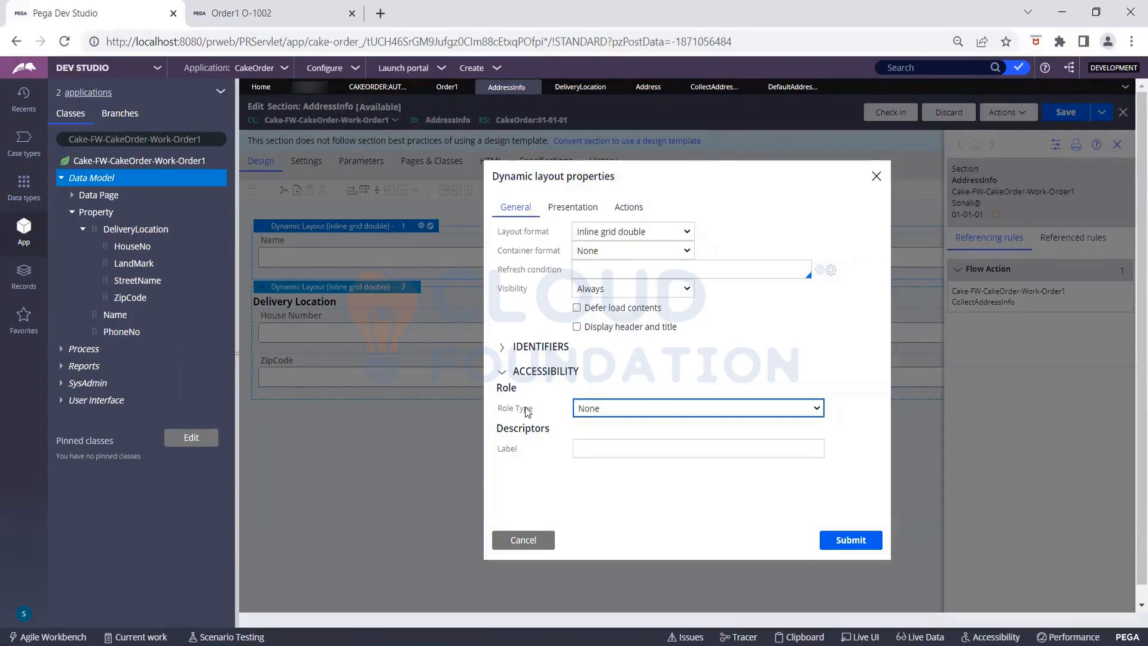
left_click(555, 209)
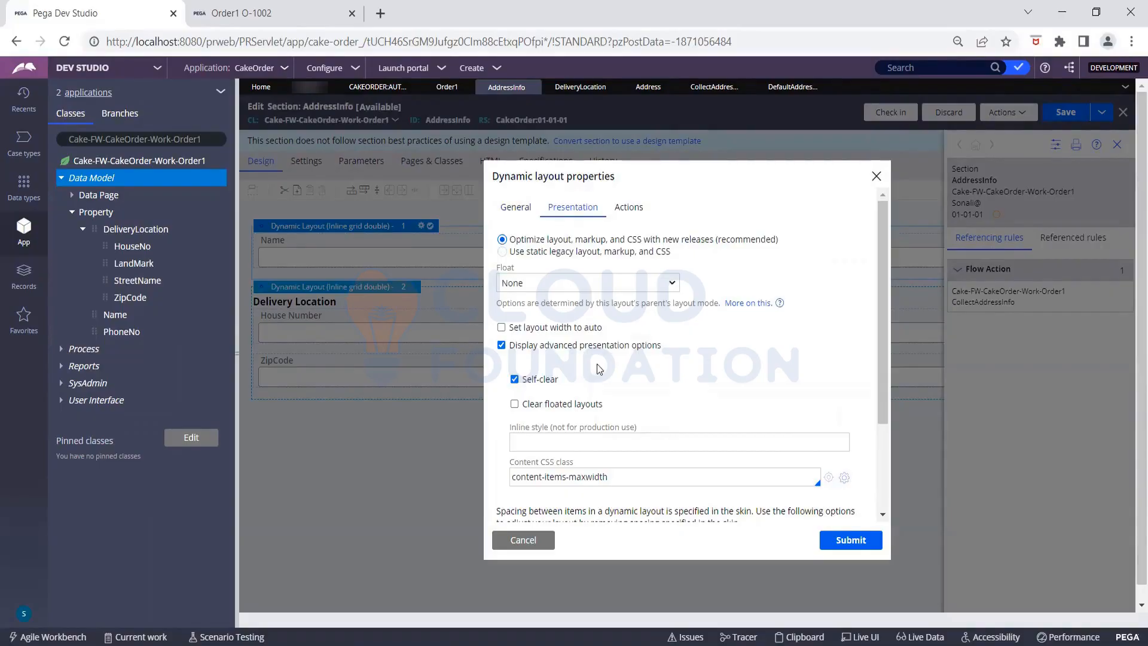
scroll(589, 395, "down", 3)
scroll(596, 316, "down", 1)
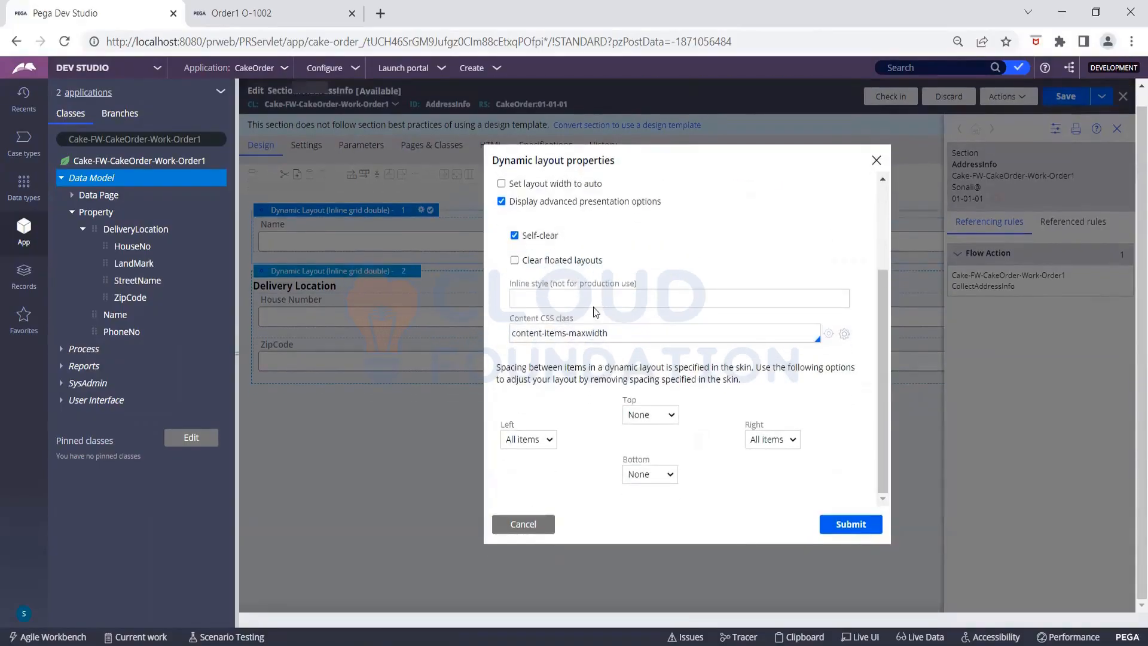
scroll(583, 299, "up", 4)
left_click(628, 191)
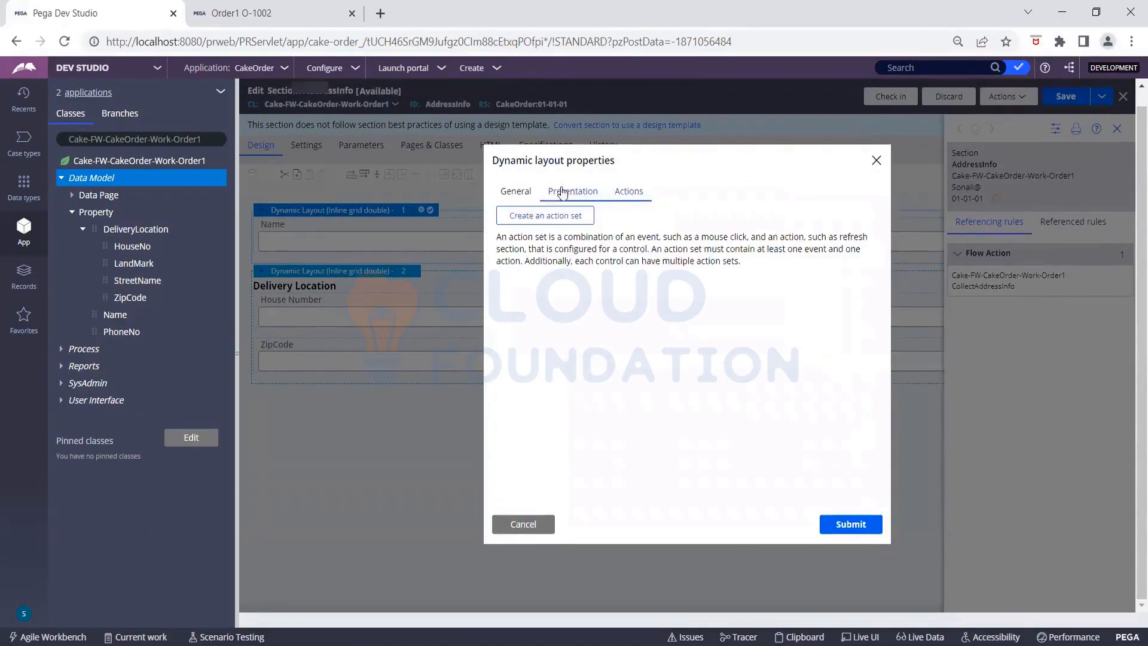
left_click(515, 191)
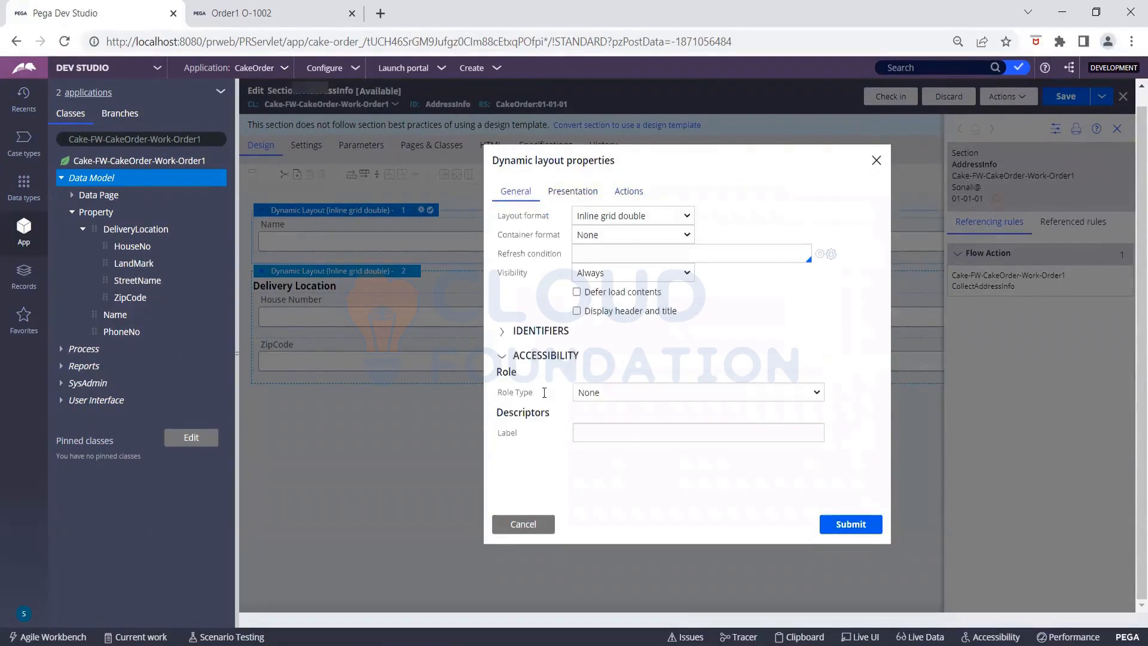
left_click(523, 526)
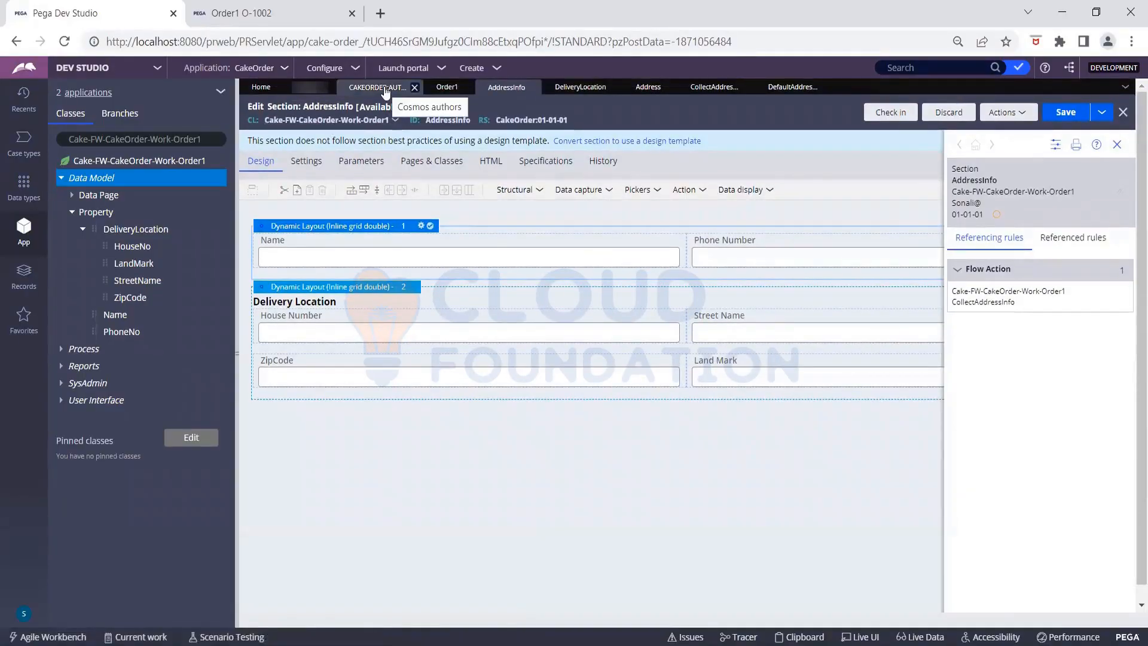
- Change the CollectAddressInfo flow action's short description to "Collect Address Info" and save the rule
left_click(575, 95)
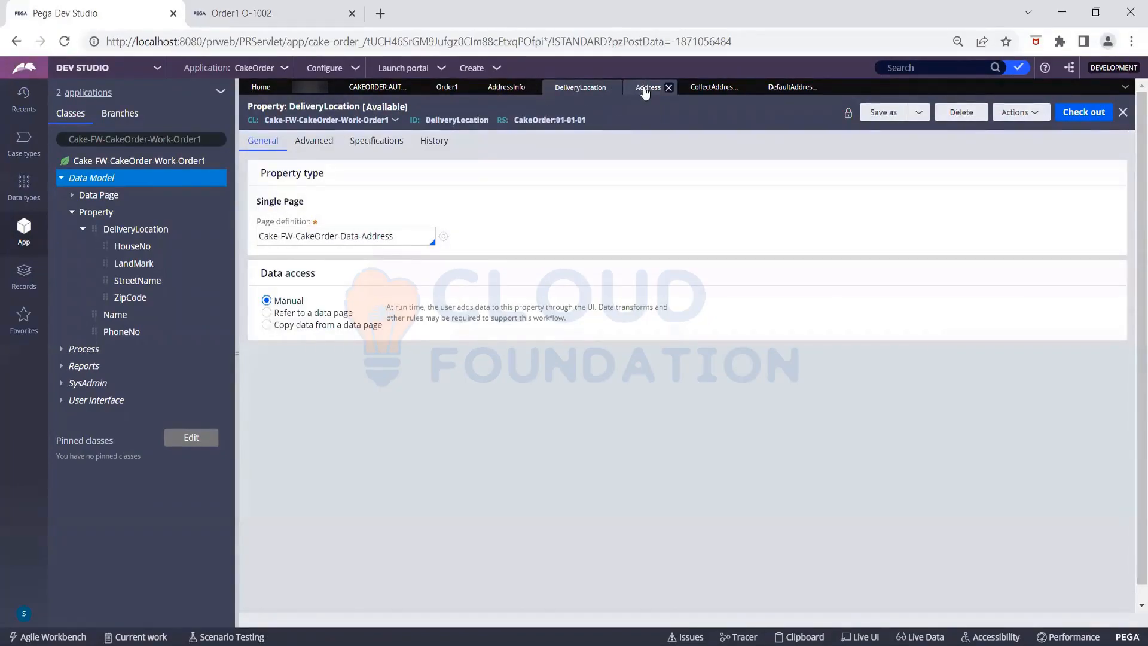
left_click(435, 86)
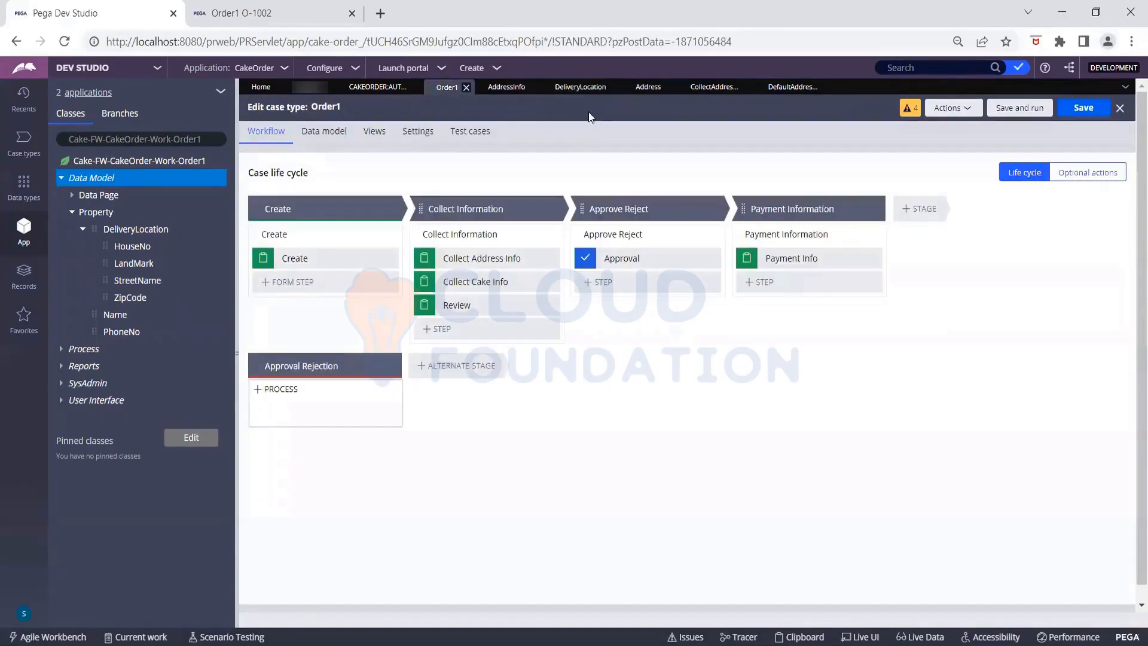
left_click(708, 88)
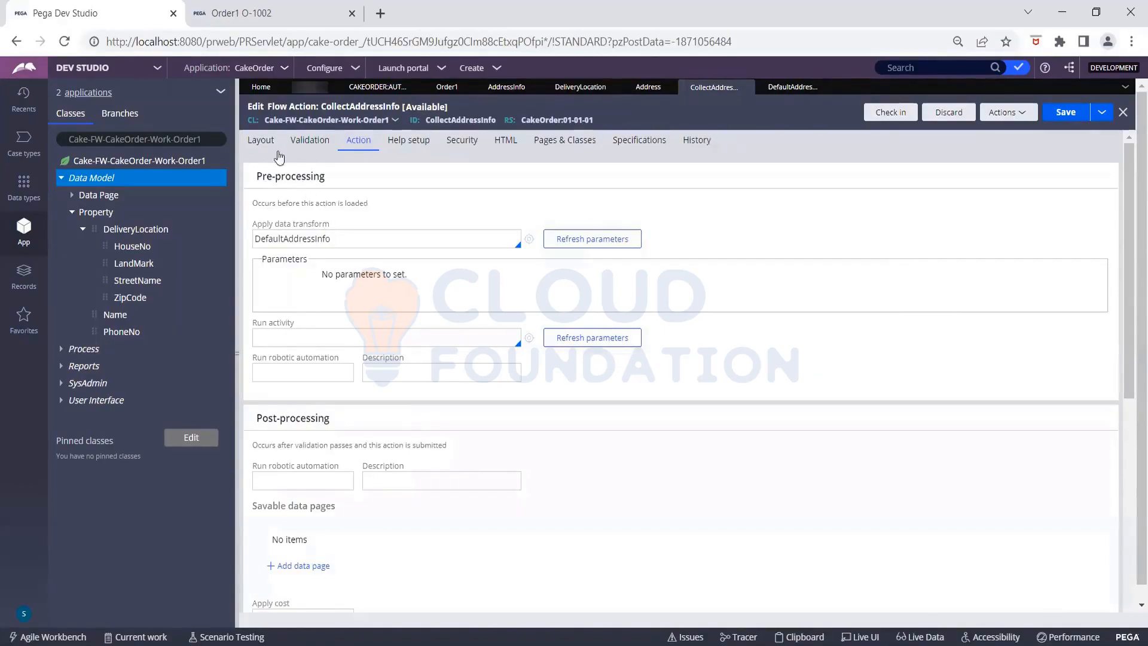
left_click(393, 108)
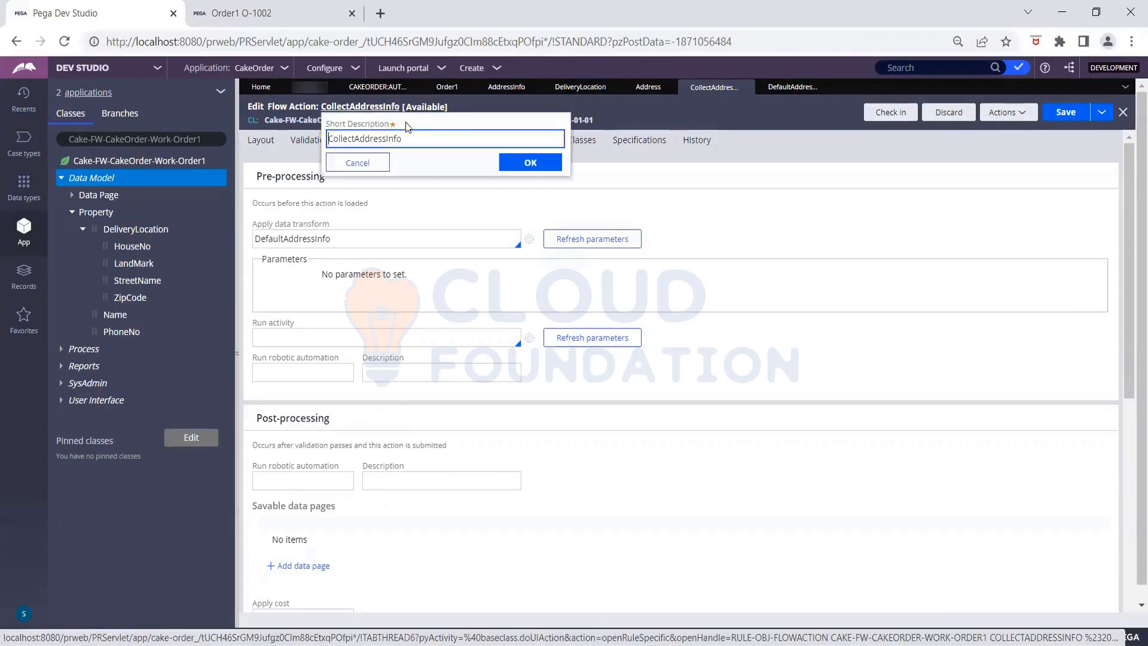
left_click(410, 140)
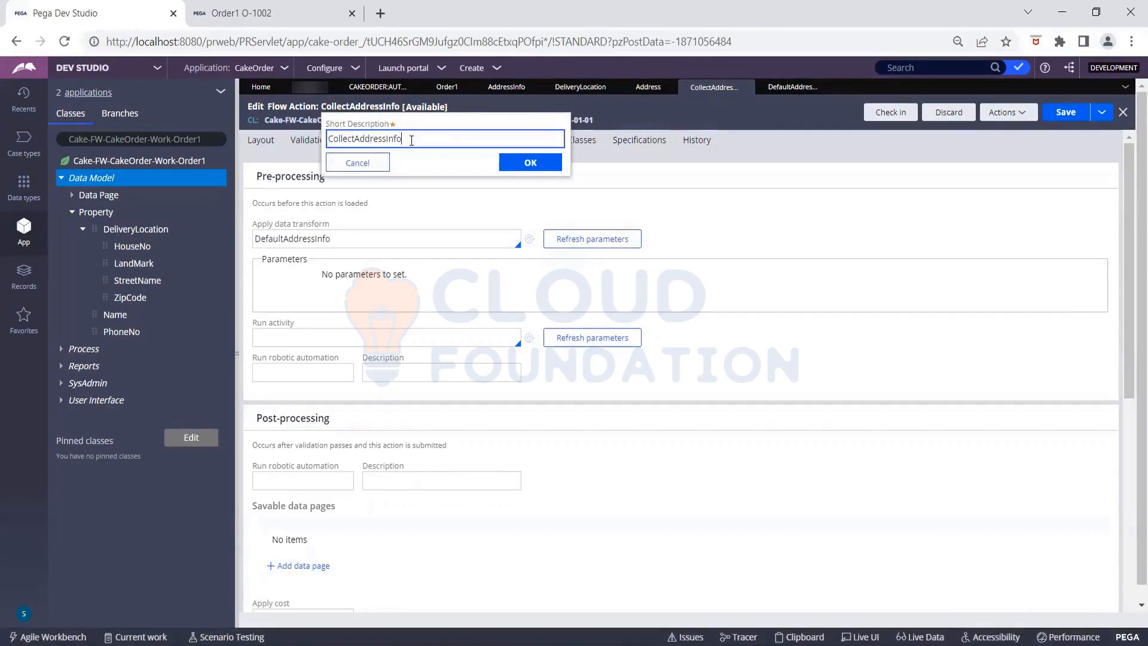
key("Left")
key("Left")
key("Left")
key("Left")
key("Left")
key("Left")
key("Right")
key("Right")
key("Right")
key("Right")
key("Right")
left_click(515, 163)
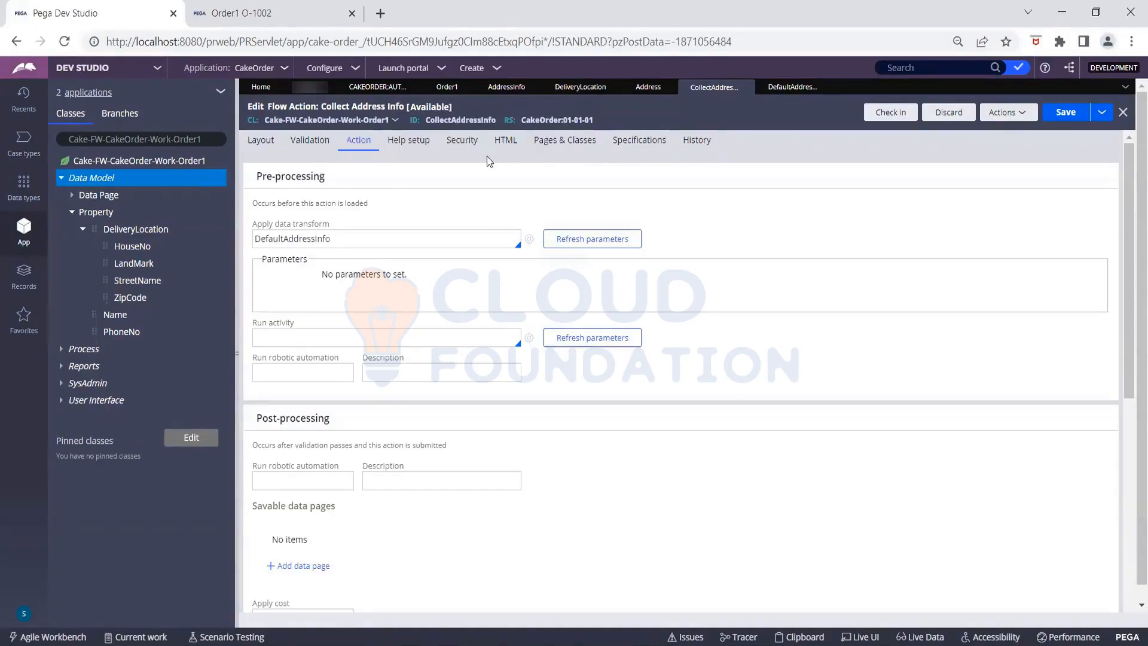
left_click(1066, 114)
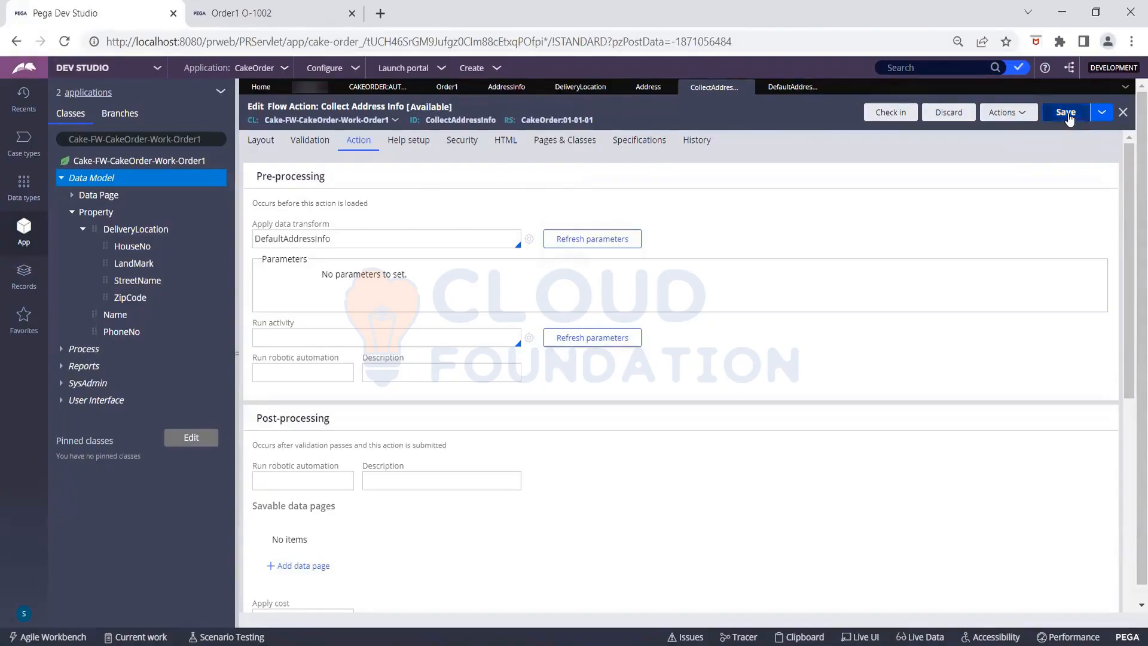
- Refresh the Order1 case and reopen the Collect Address Info assignment to check the form's title and the Delivery Location heading
left_click(251, 21)
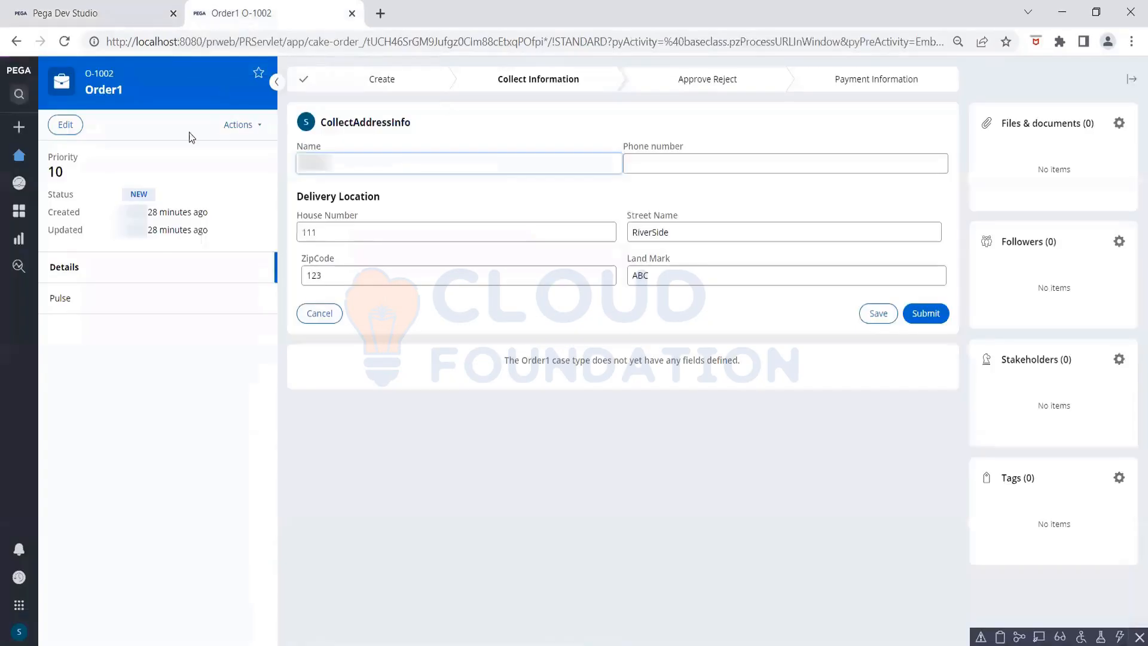
left_click(247, 127)
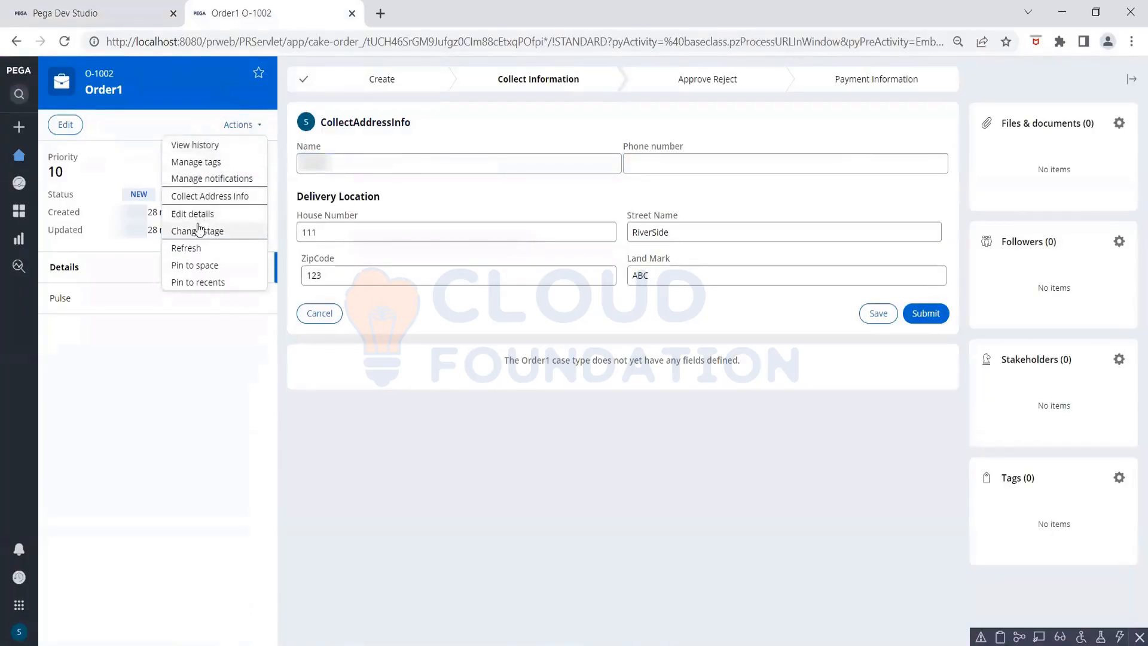
left_click(190, 247)
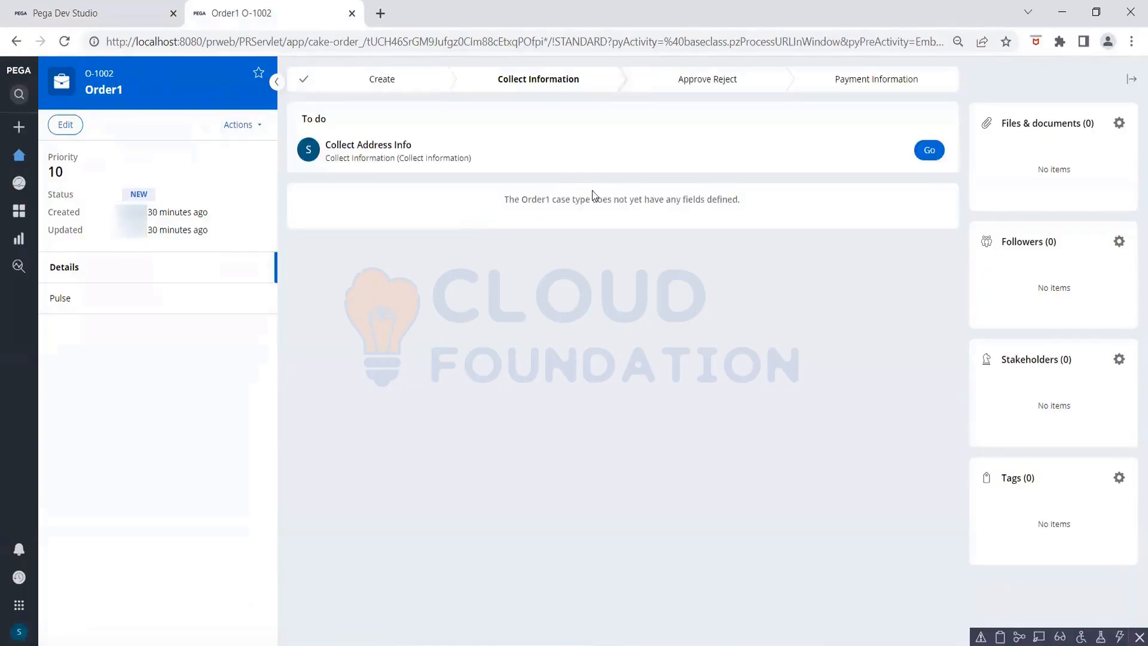
left_click(929, 150)
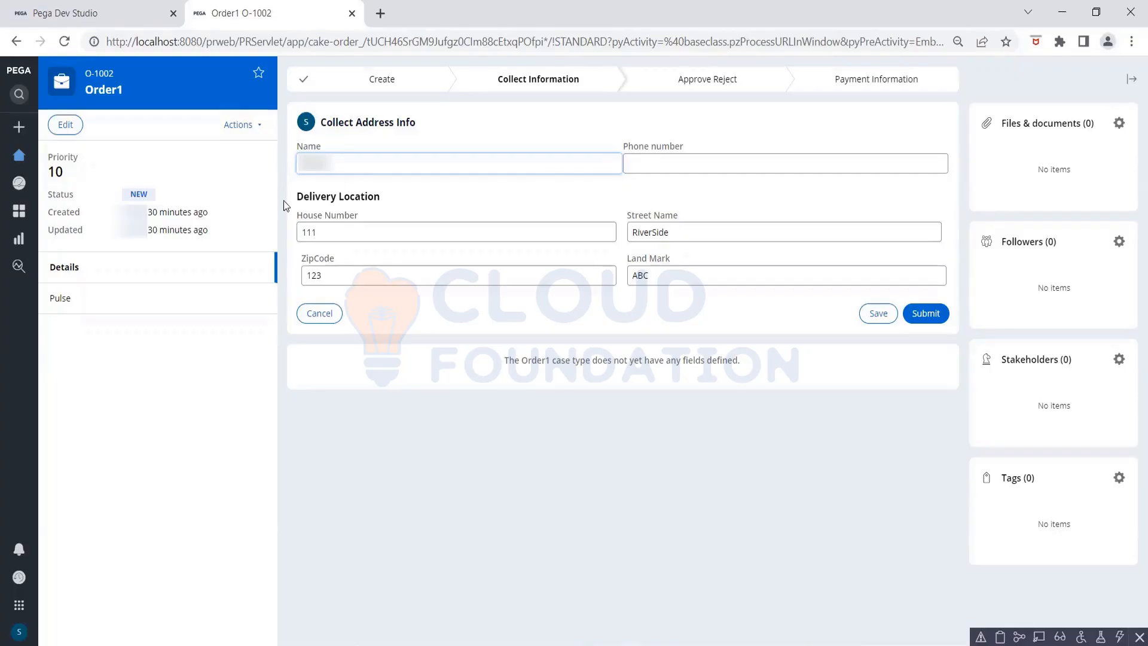
left_click_drag(295, 197, 402, 204)
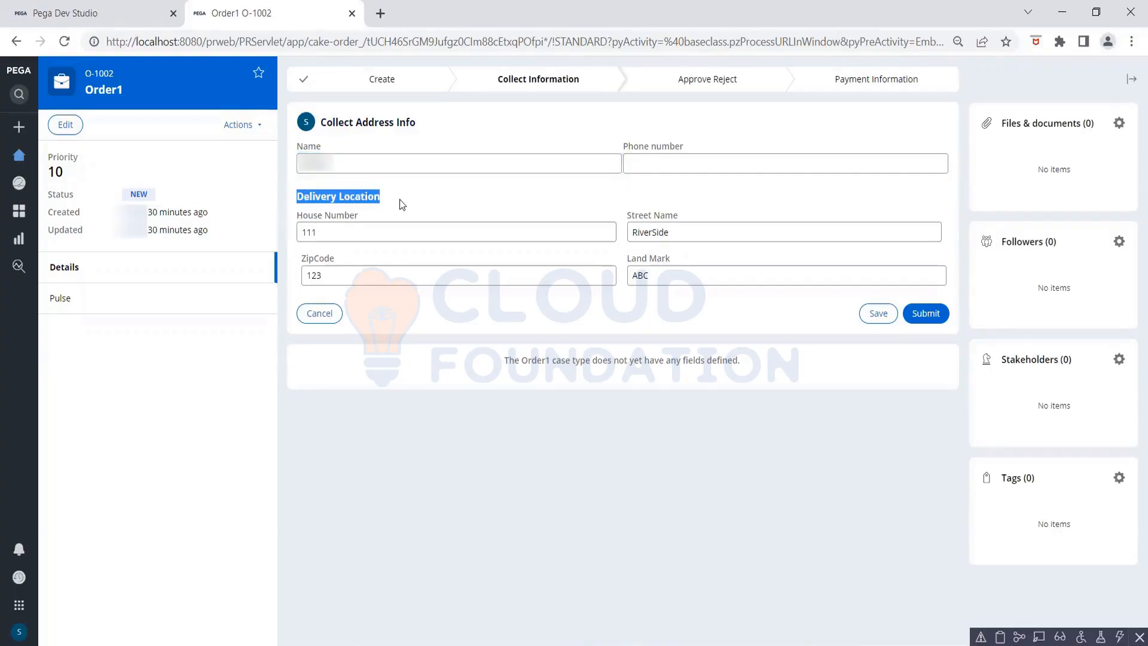
left_click(401, 200)
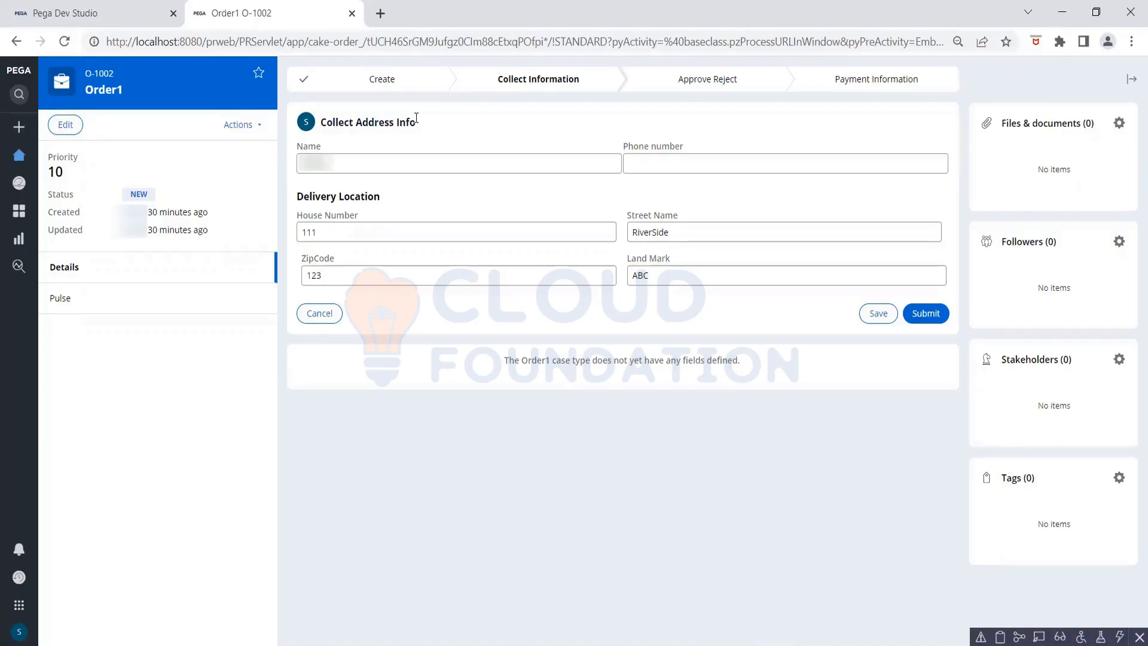
- Return to the Collect Address Info flow action in Dev Studio
left_click(122, 24)
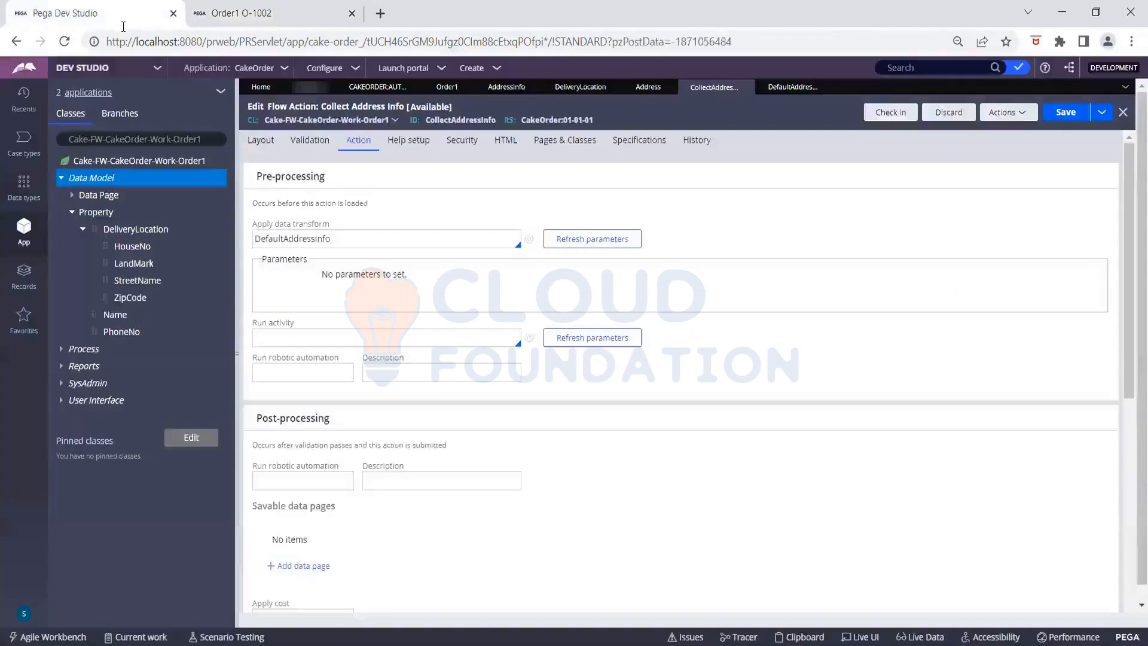